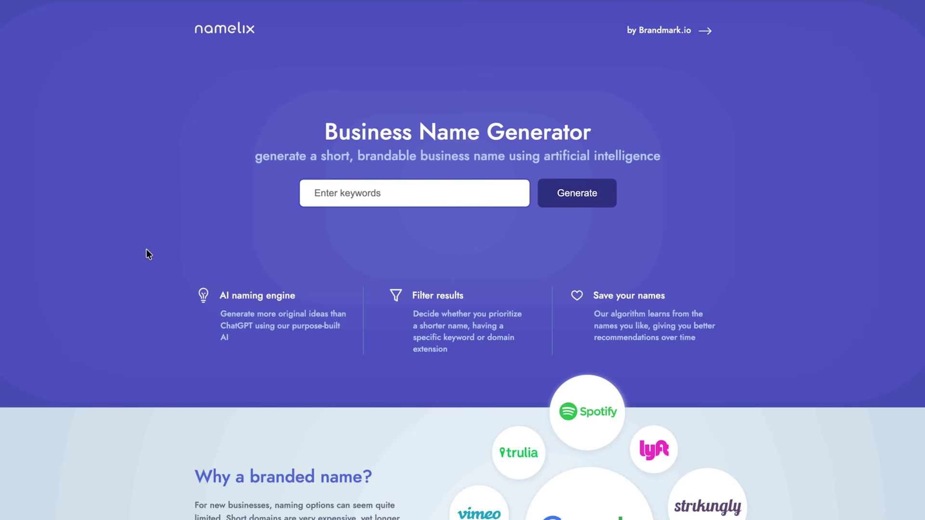
Paste the keywords 'natural skincare glow beauty' into Namelix and generate name ideas.
left_click(364, 187)
type("natural skincare glow beauty")
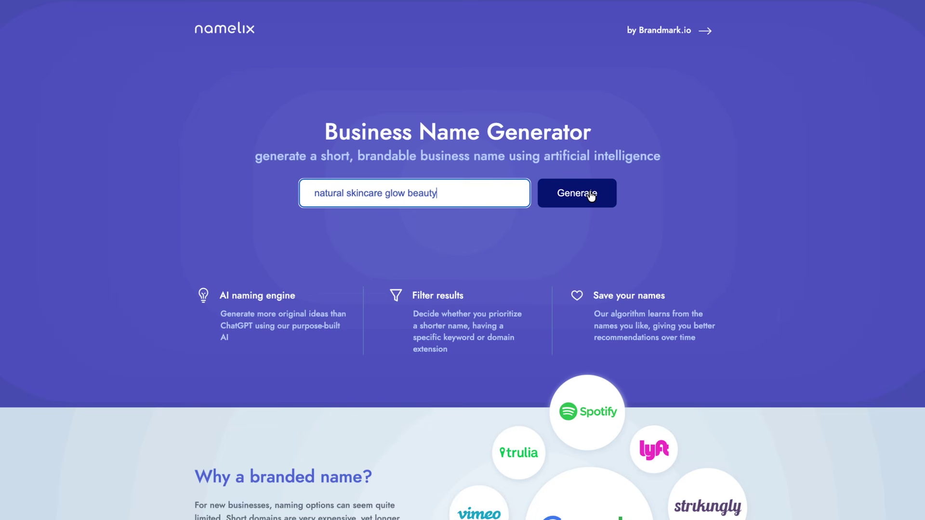
left_click(574, 195)
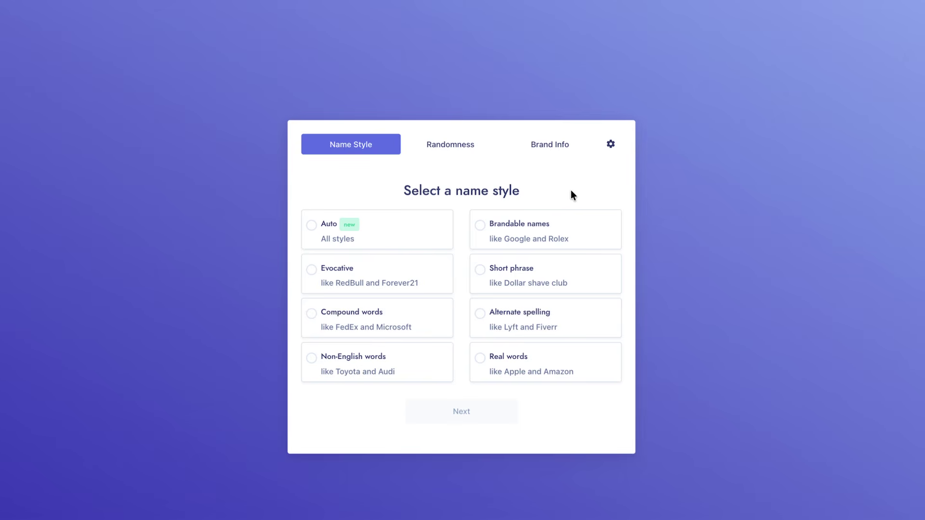
Pick the Brandable names style with Low randomness and generate the name list.
left_click(528, 236)
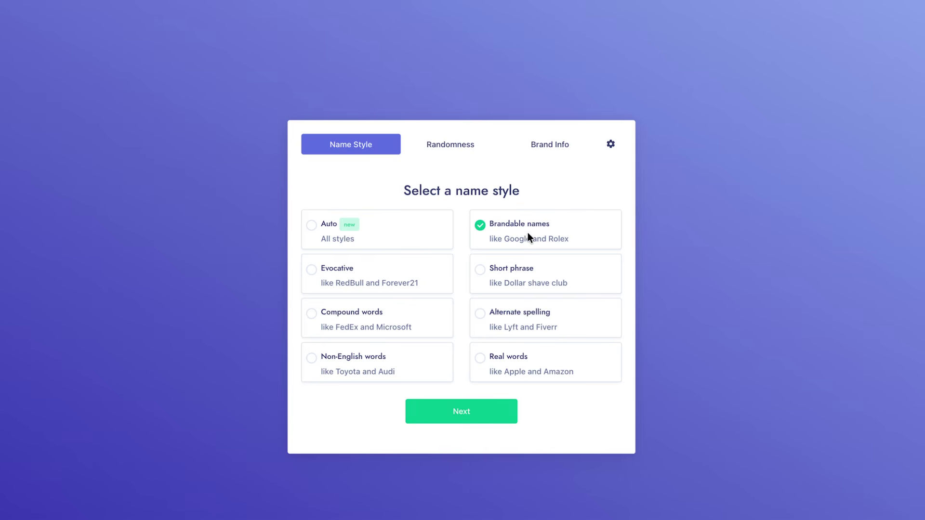
left_click(488, 413)
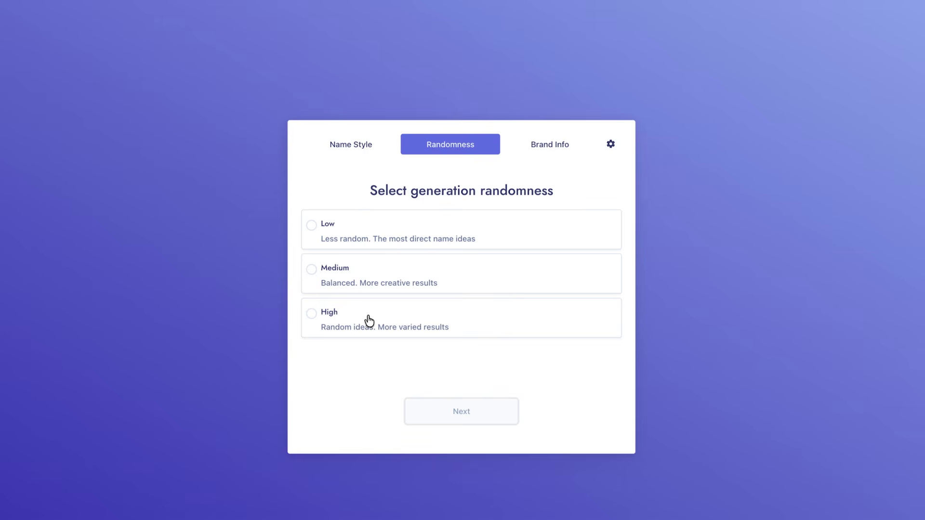
left_click(366, 235)
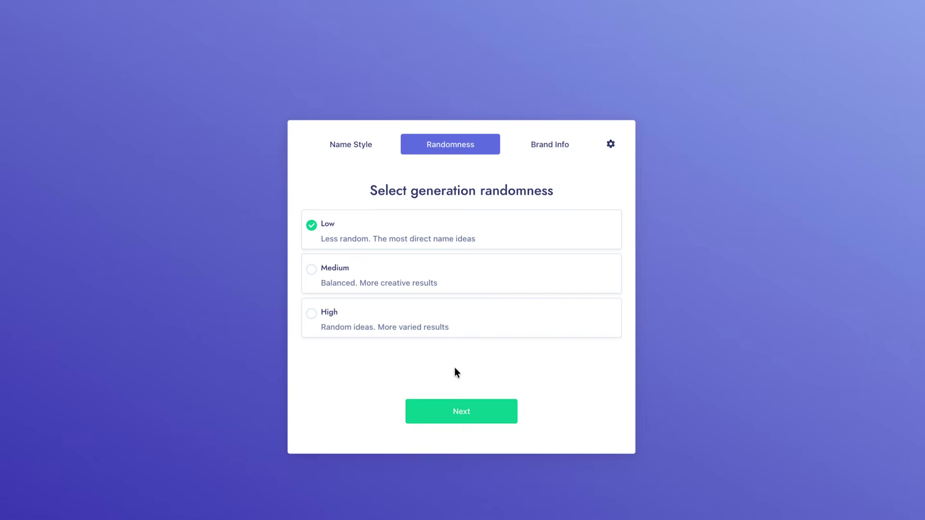
left_click(474, 410)
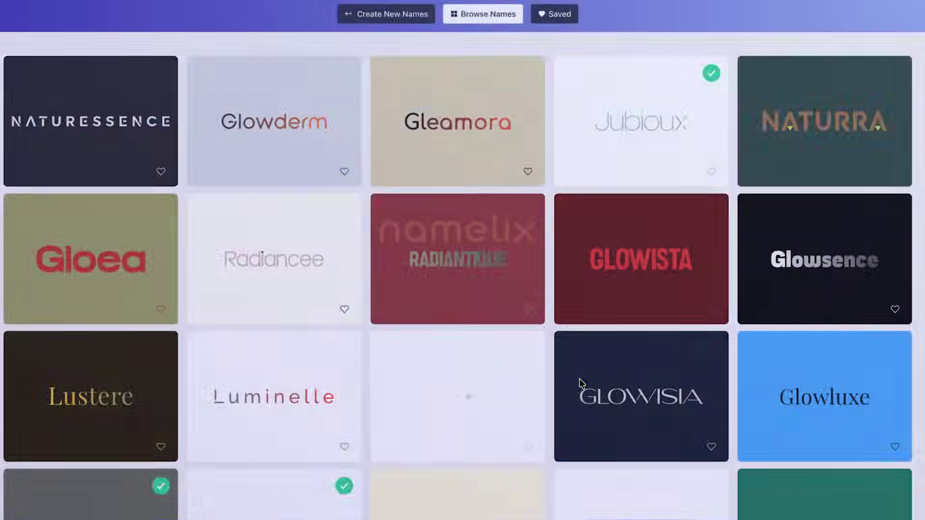
Scroll through the first rows of generated names such as Jubioux and Orvalina.
mouse_move(581, 382)
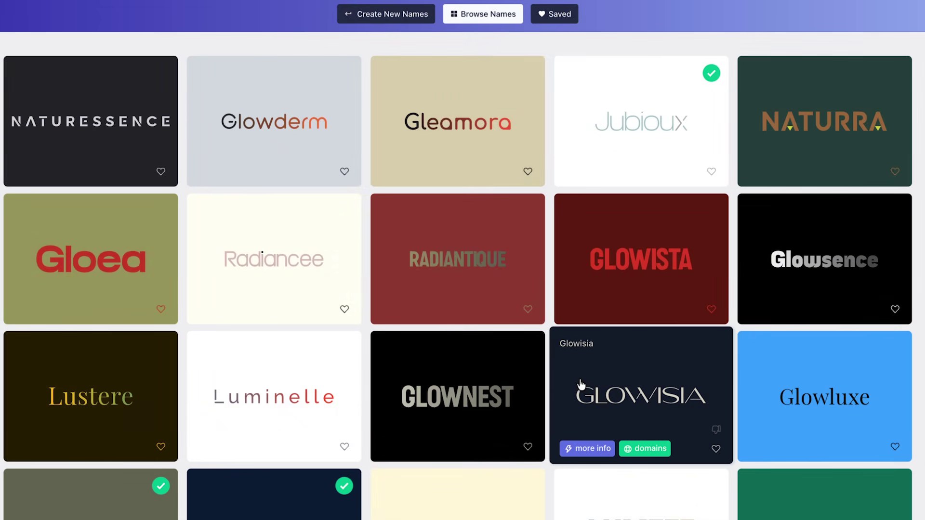
mouse_move(631, 129)
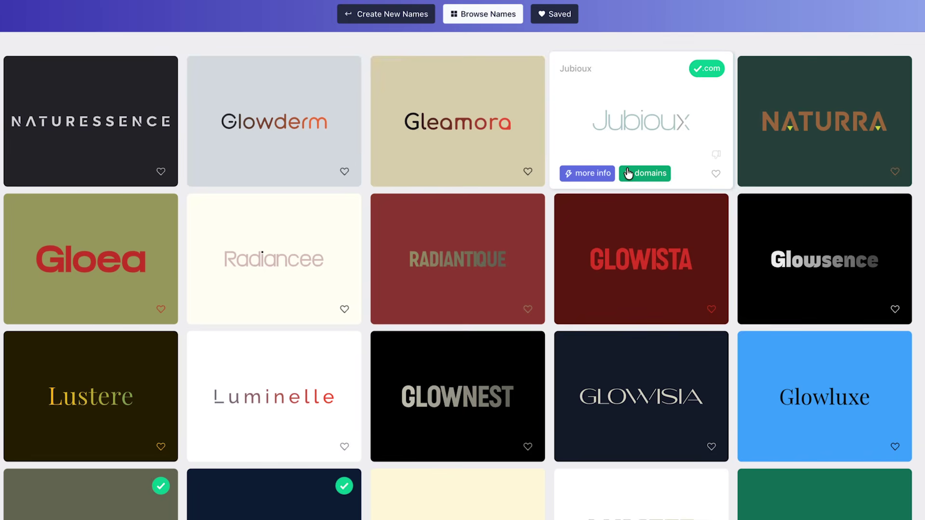
scroll(629, 174, "down", 3)
mouse_move(129, 359)
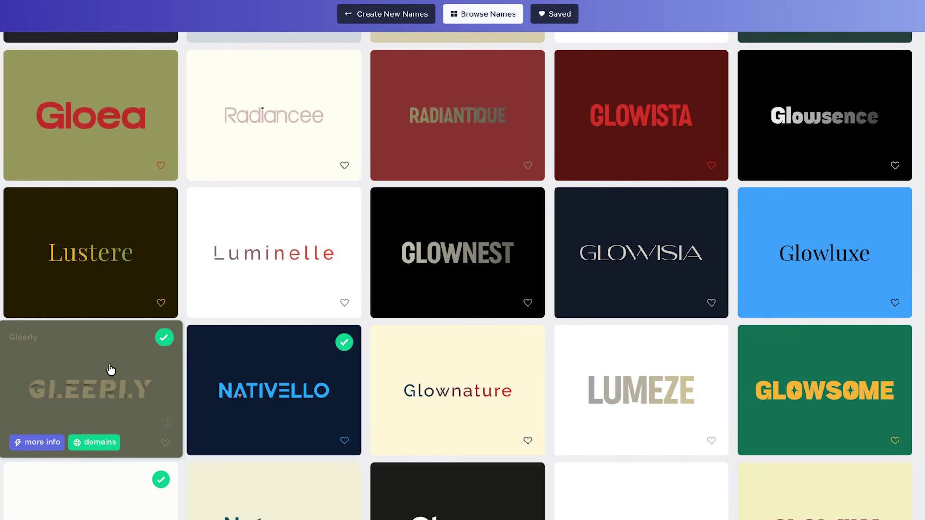
mouse_move(303, 377)
scroll(307, 371, "down", 2)
mouse_move(114, 443)
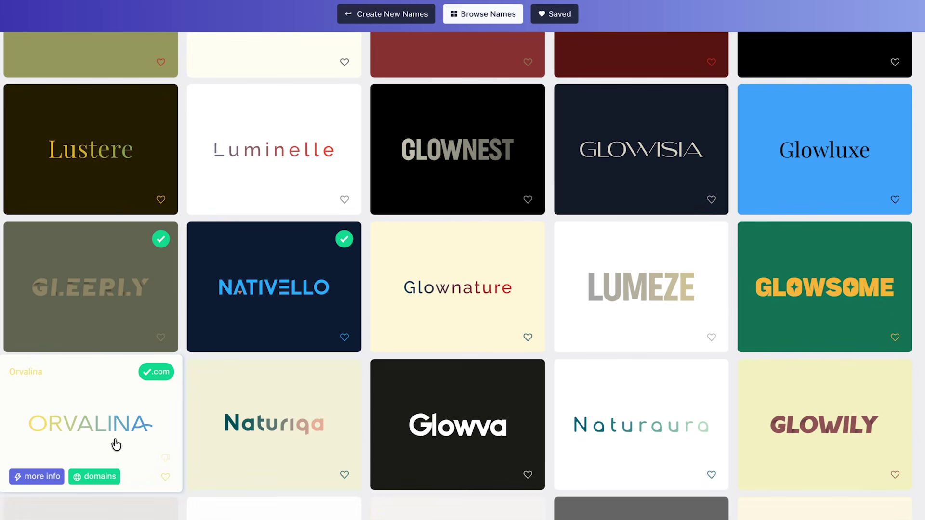
mouse_move(517, 364)
Scroll further down the results and open the details for the name Gloive.
scroll(518, 364, "down", 2)
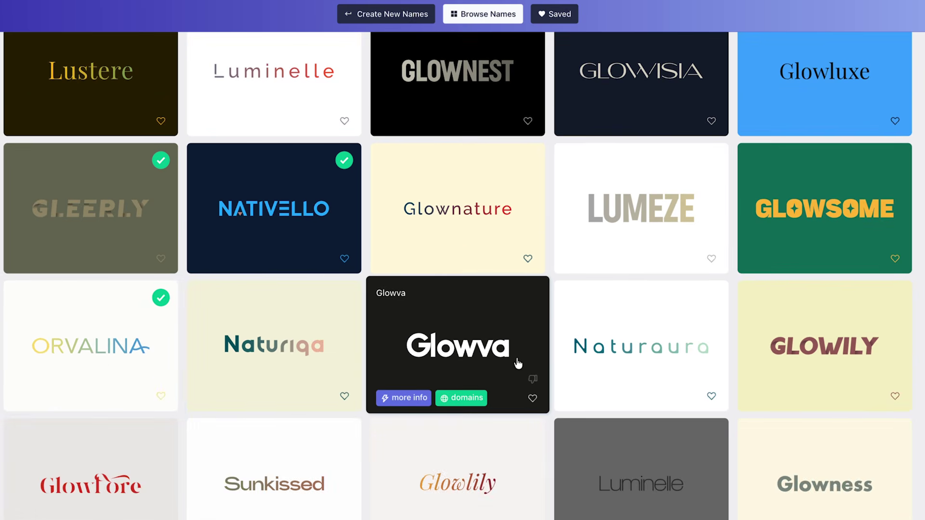
scroll(518, 364, "down", 5)
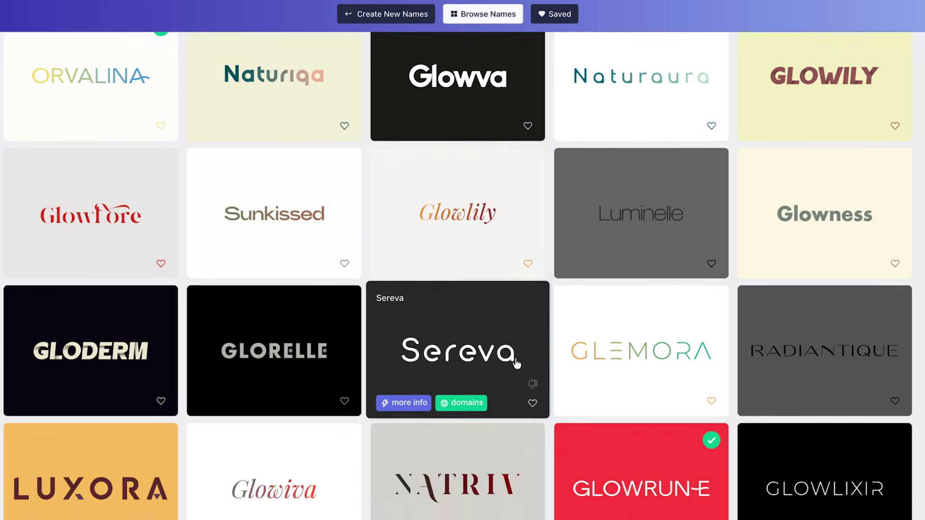
mouse_move(666, 462)
scroll(666, 412, "down", 2)
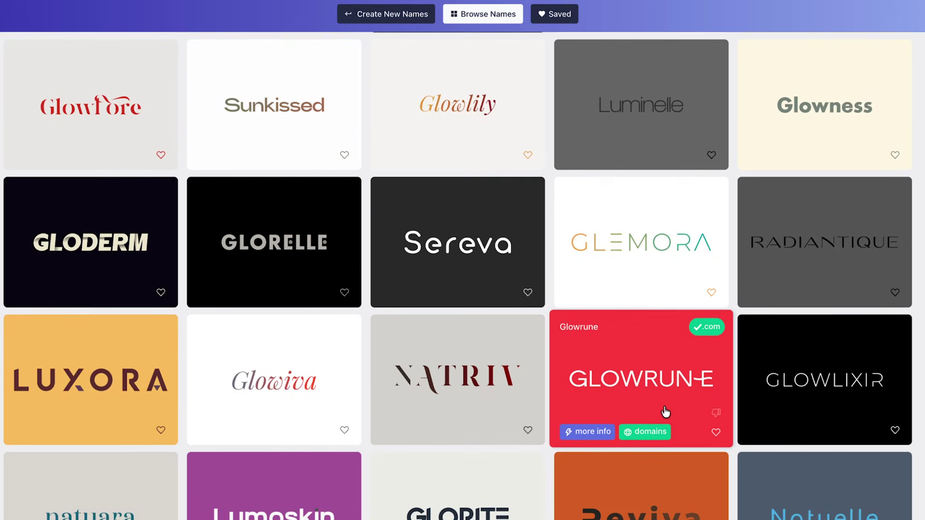
scroll(665, 412, "down", 5)
mouse_move(110, 418)
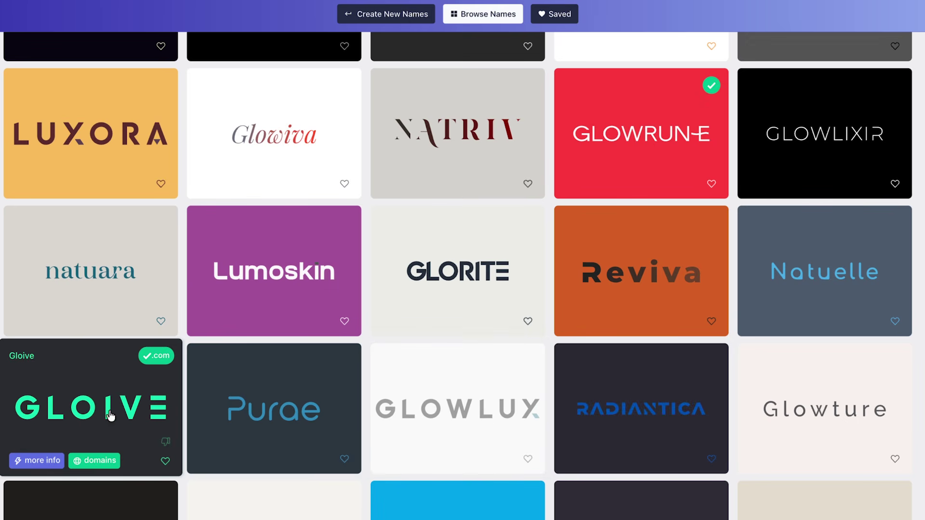
left_click(91, 400)
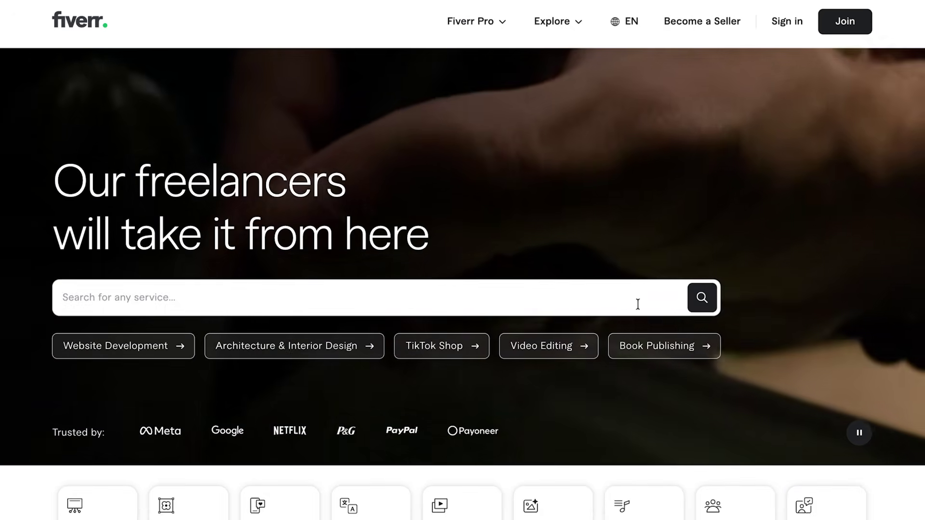
Search Fiverr for 'branding' and page through the logo design gig's portfolio images.
type("branding")
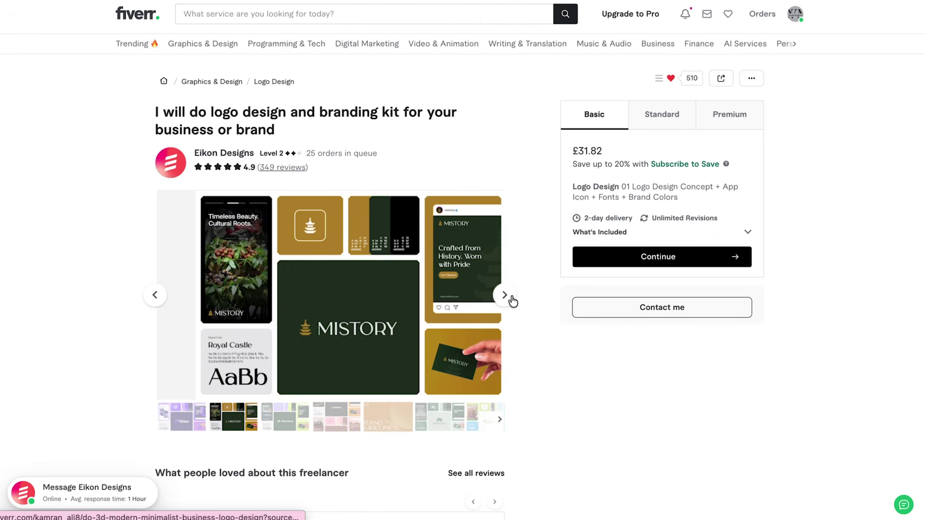
left_click(510, 298)
left_click(510, 297)
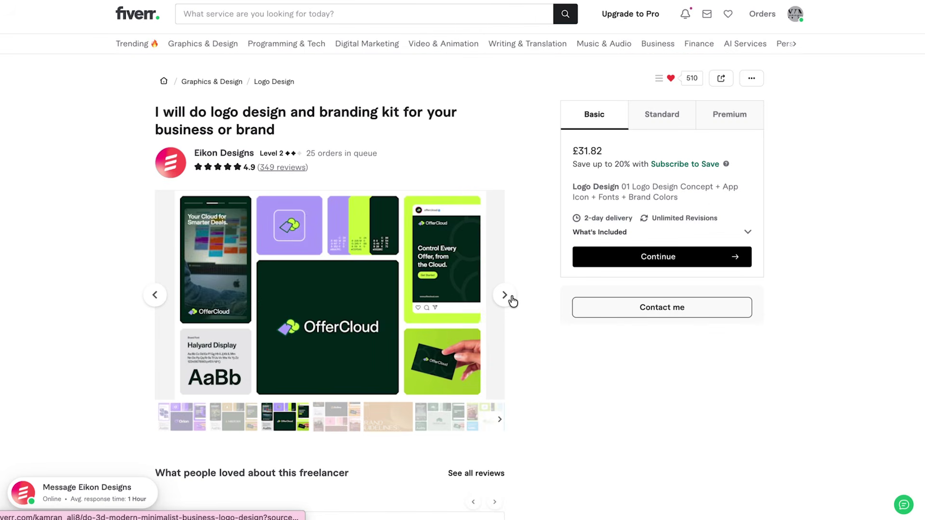
left_click(505, 296)
left_click(512, 301)
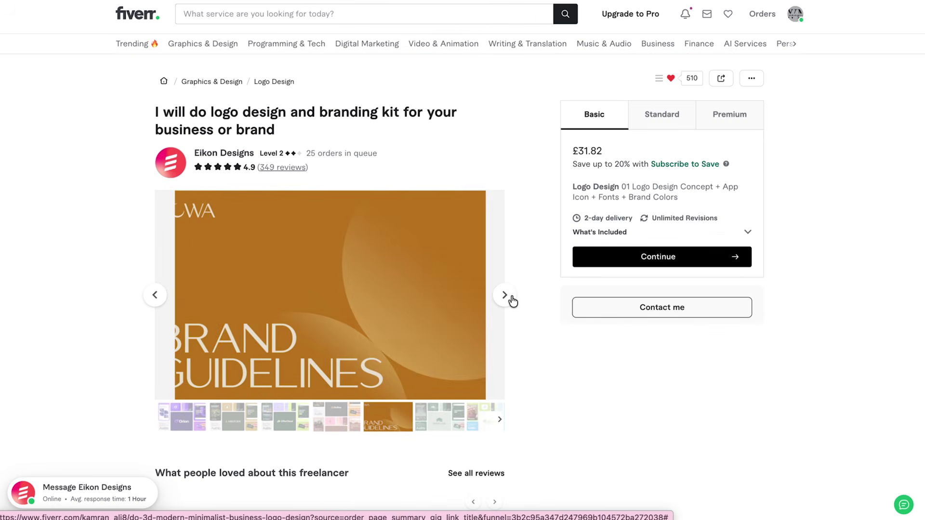
left_click(512, 301)
left_click(510, 300)
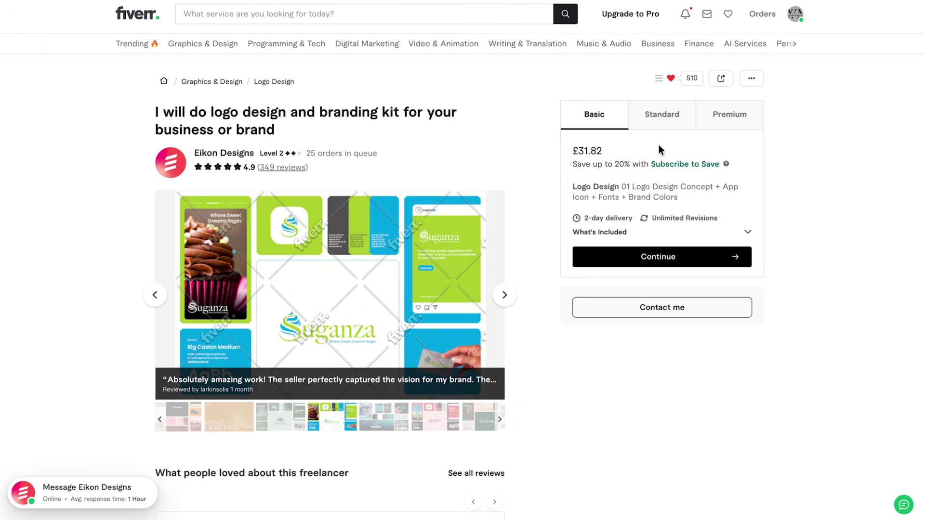
Compare the gig's Standard, Premium and Basic package prices and contents.
left_click(668, 121)
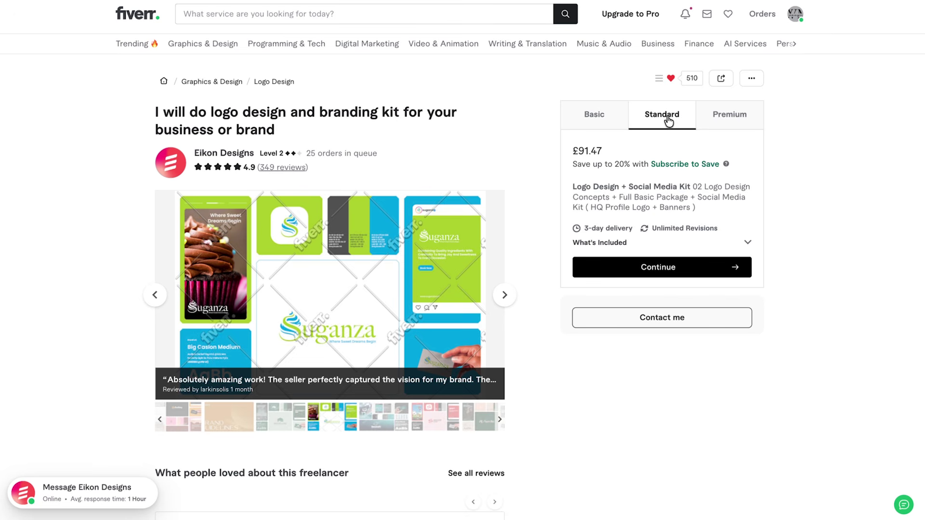
left_click(742, 127)
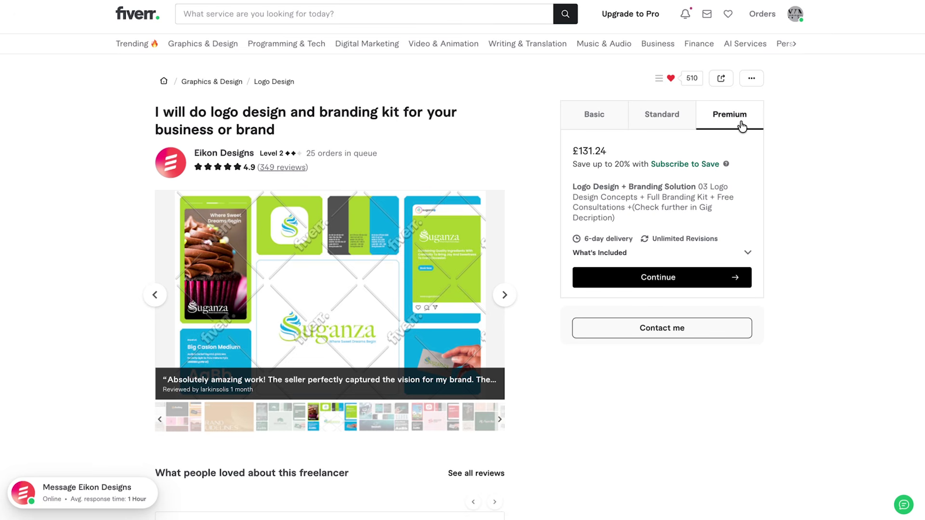
left_click(611, 119)
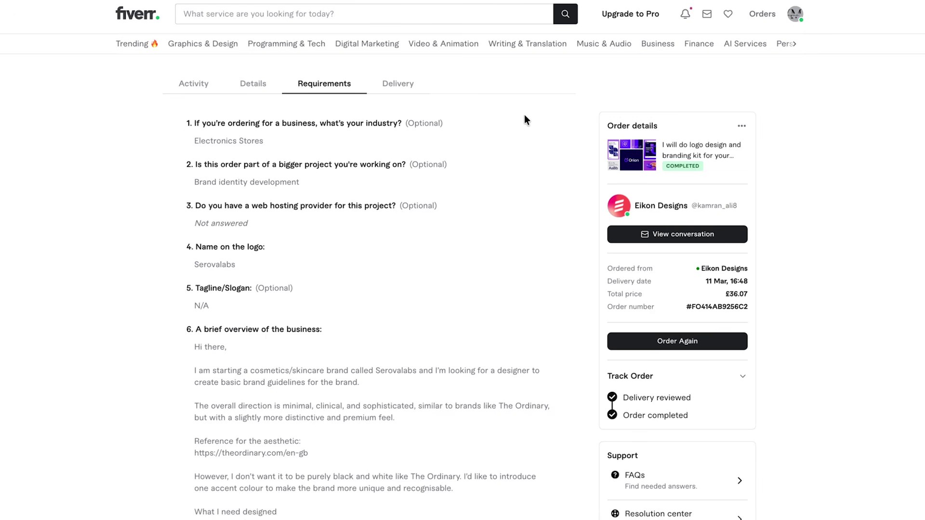
scroll(526, 118, "down", 2)
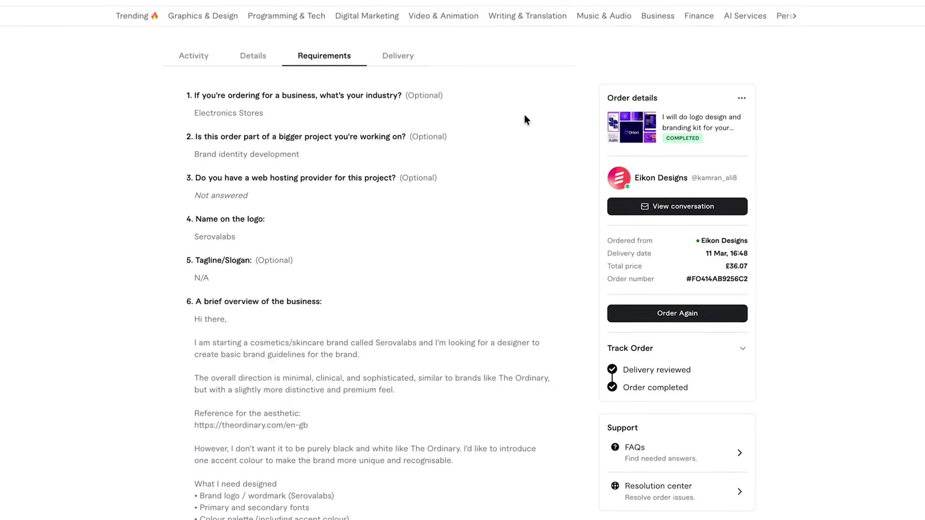
scroll(525, 119, "down", 3)
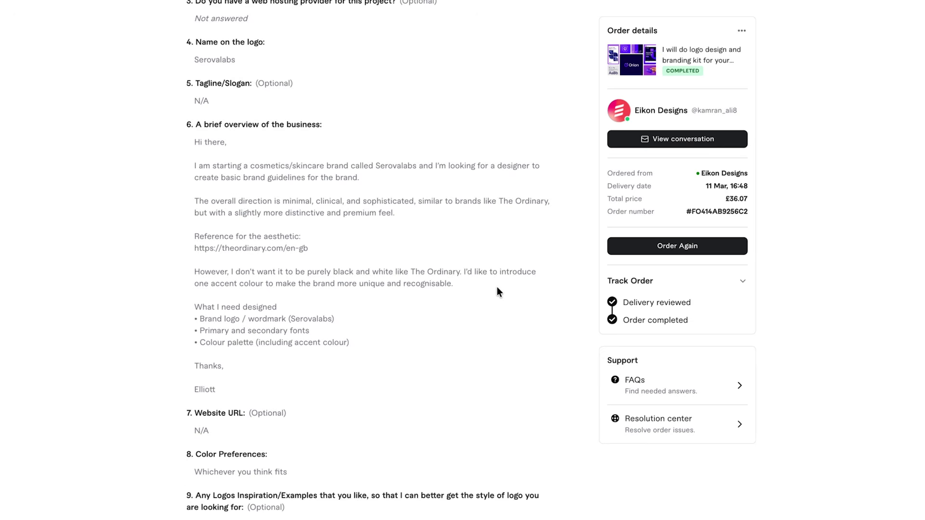
scroll(497, 288, "down", 1)
scroll(496, 288, "down", 3)
scroll(497, 287, "down", 6)
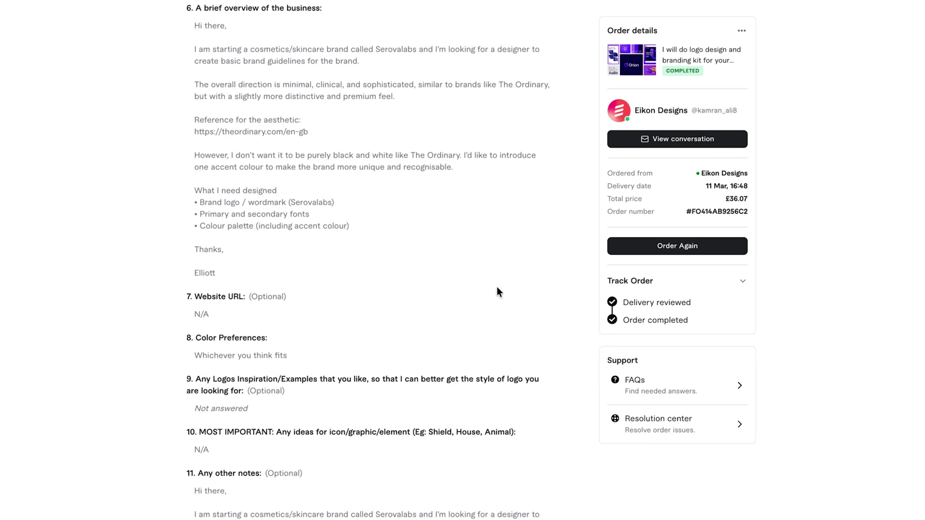
scroll(496, 287, "down", 5)
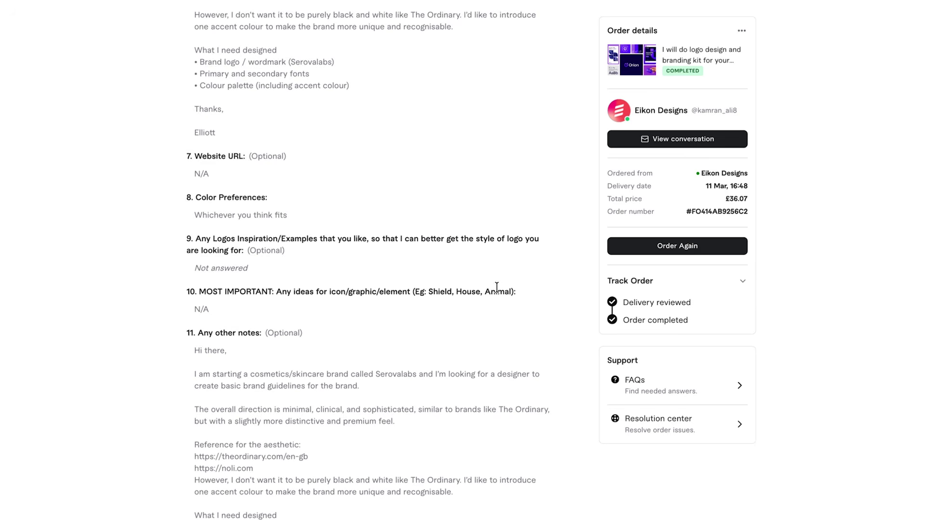
scroll(496, 287, "down", 5)
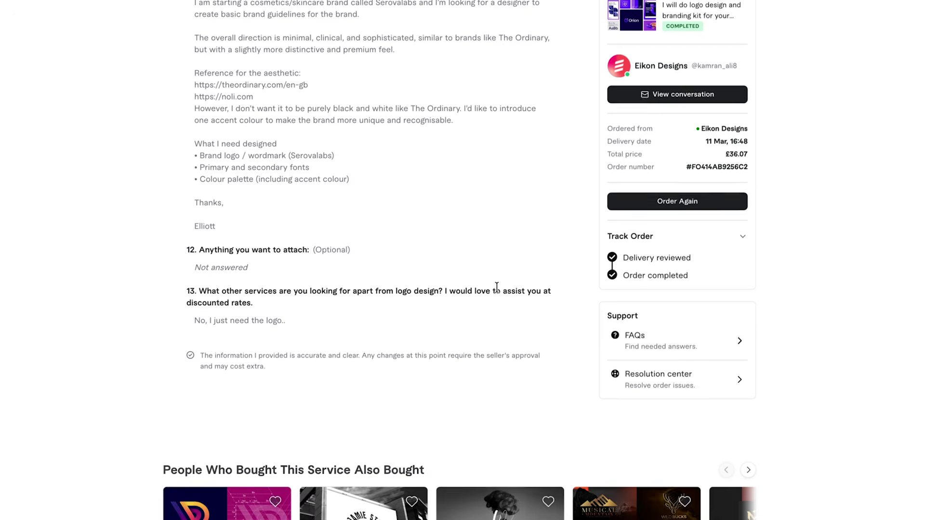
scroll(496, 289, "up", 3)
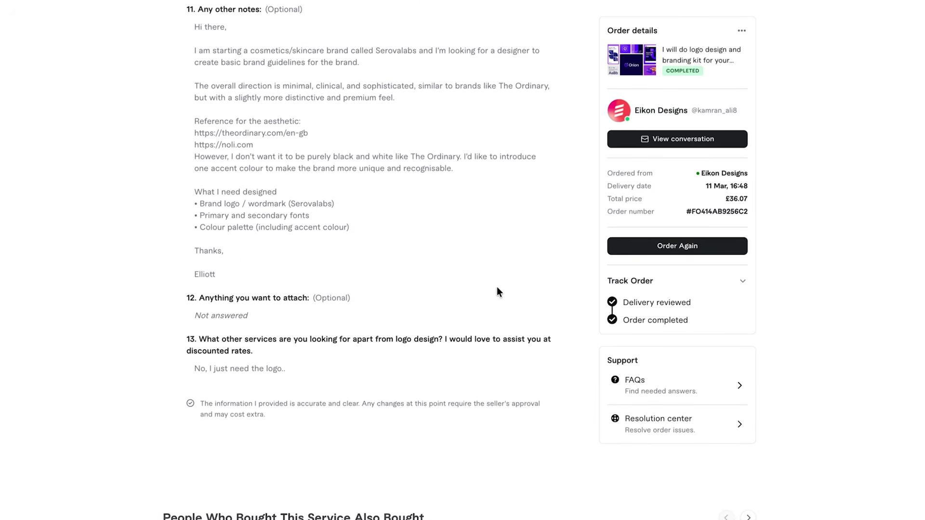
scroll(498, 291, "up", 1)
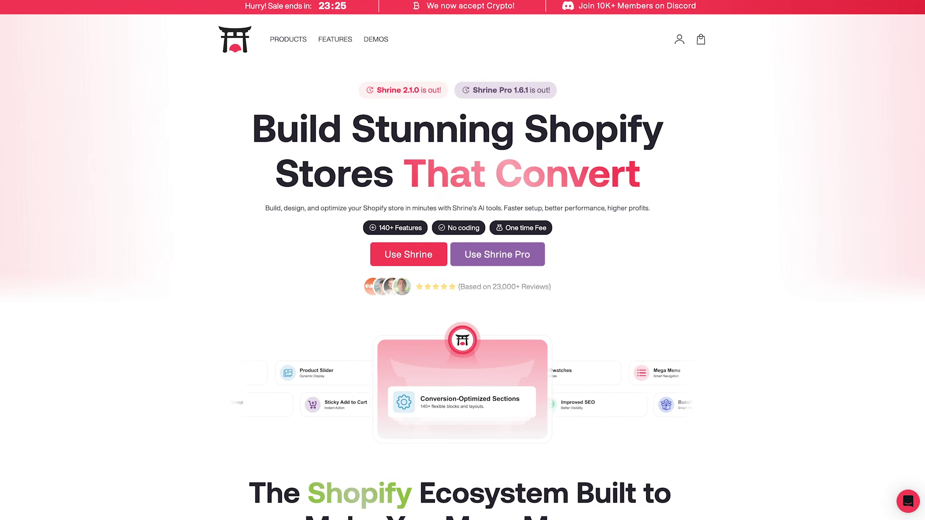
Scroll to the Shrine homepage footer and open the Shrine Theme product page.
scroll(873, 295, "down", 8)
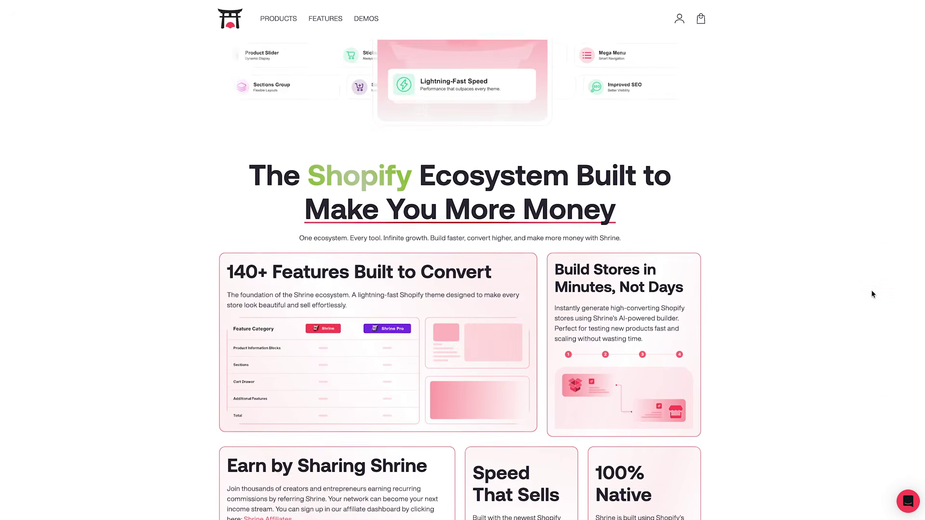
scroll(873, 295, "down", 7)
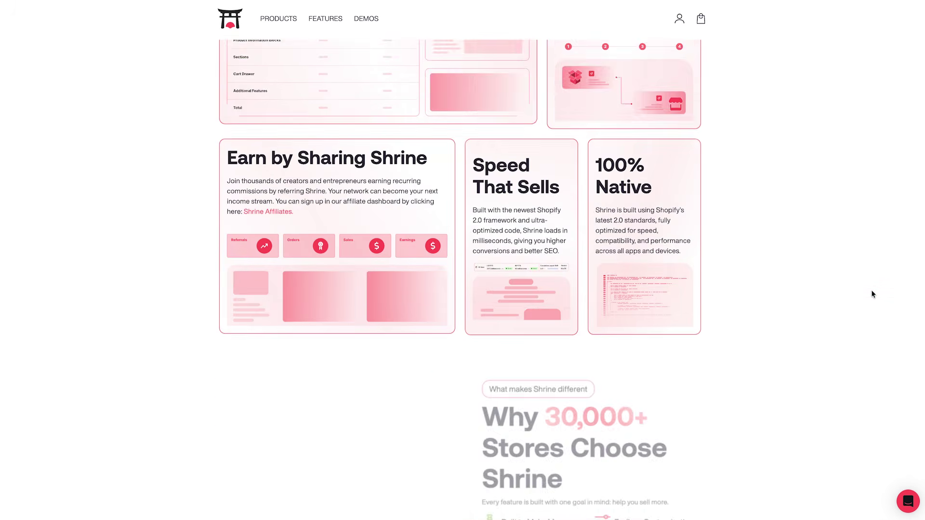
scroll(873, 295, "down", 7)
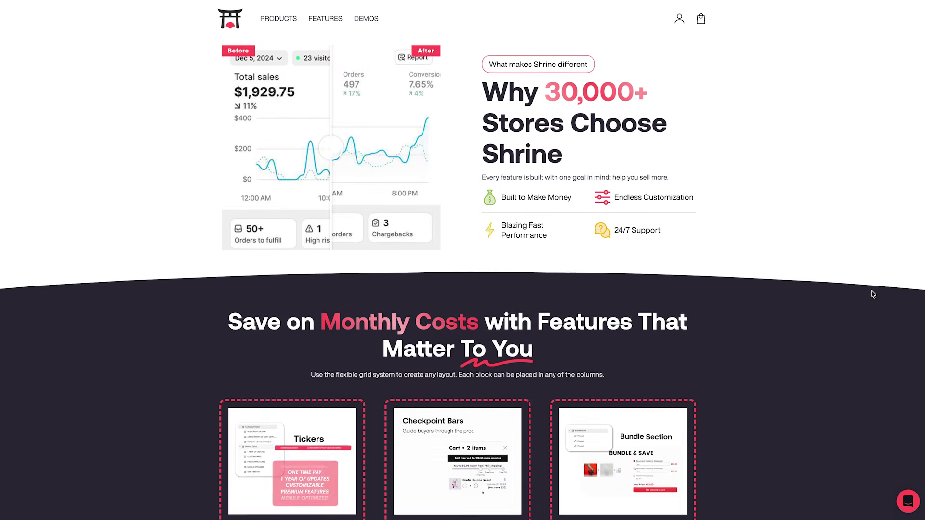
scroll(873, 295, "down", 9)
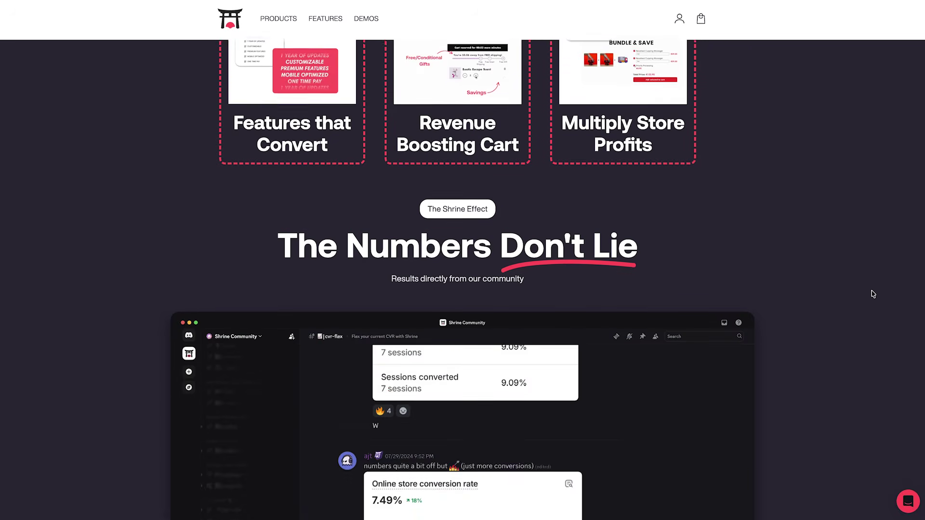
scroll(873, 295, "down", 8)
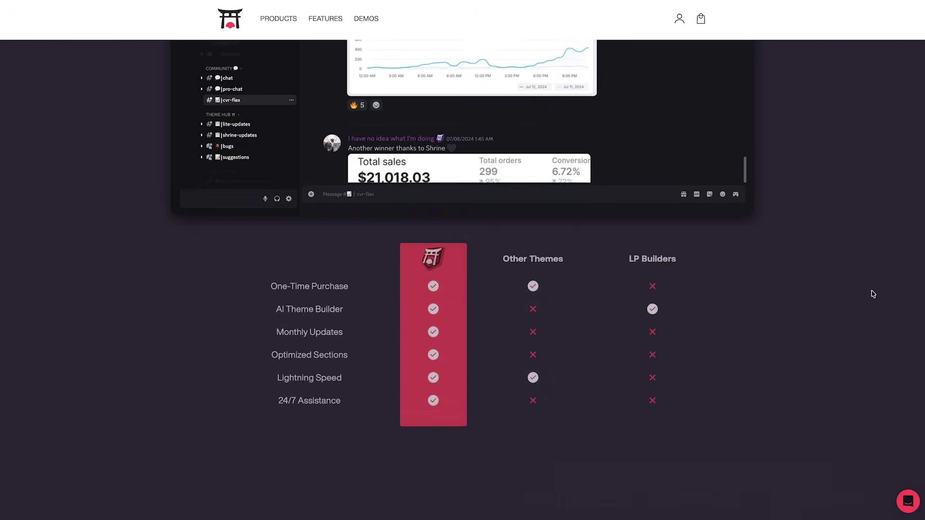
scroll(873, 295, "down", 17)
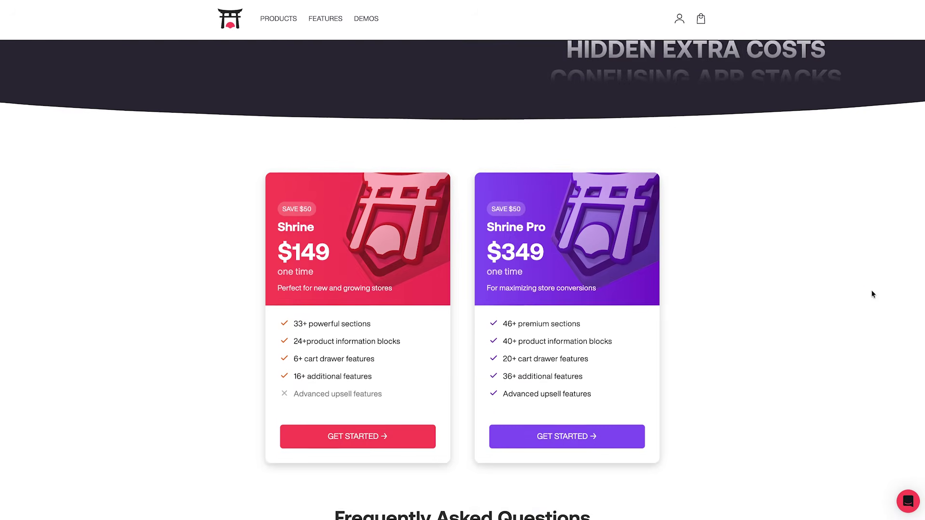
scroll(873, 295, "down", 4)
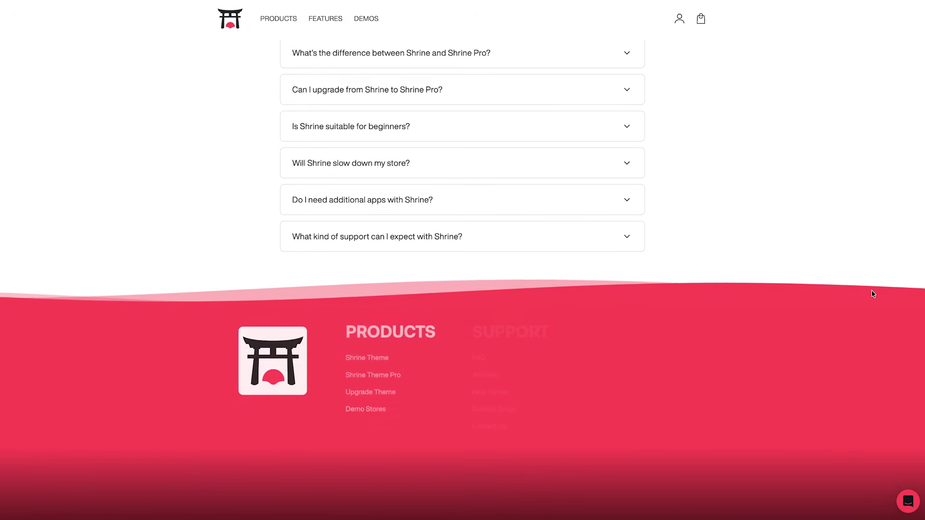
left_click(354, 357)
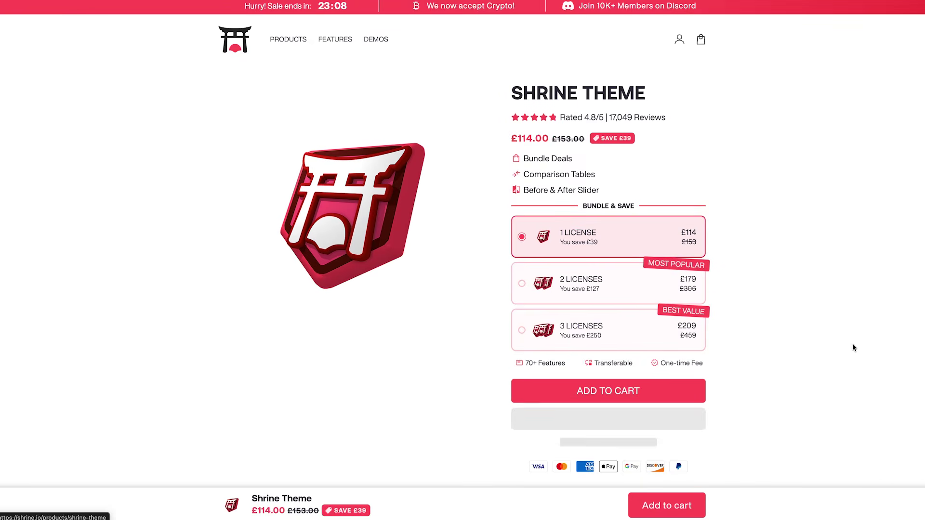
Scroll down the Shrine Theme product page and go to its live demo store.
scroll(827, 343, "down", 1)
scroll(828, 343, "down", 18)
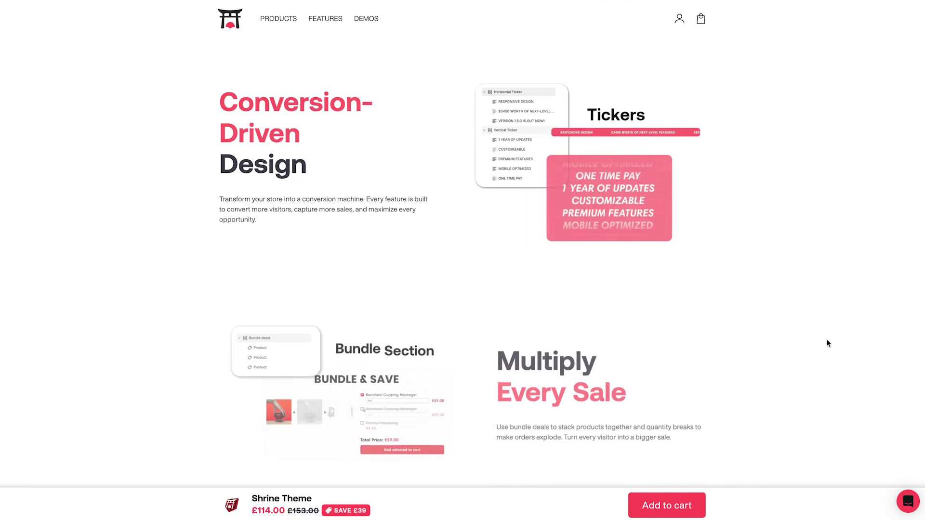
scroll(828, 343, "down", 6)
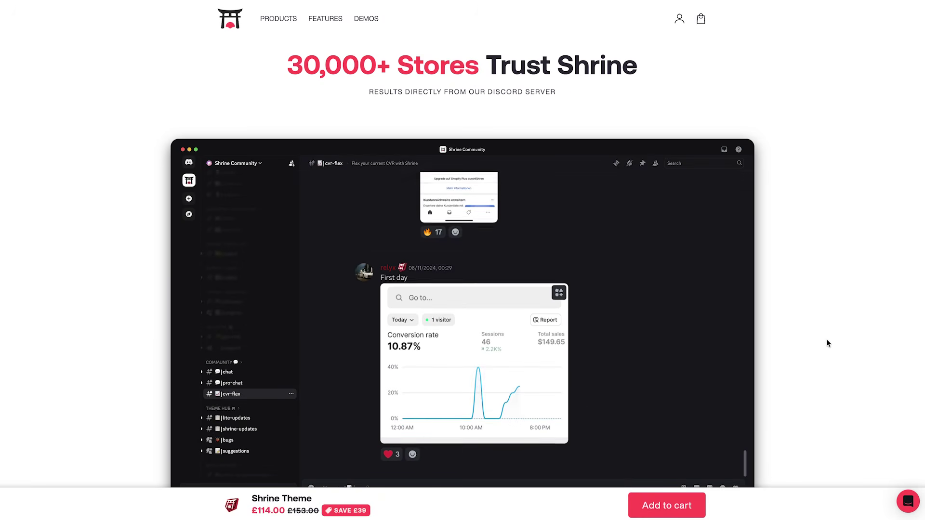
scroll(827, 343, "down", 12)
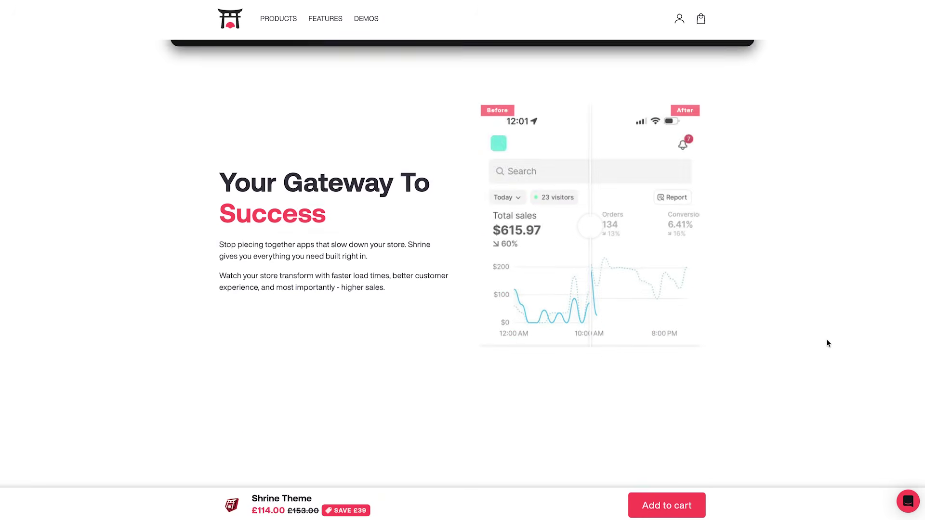
scroll(827, 343, "down", 17)
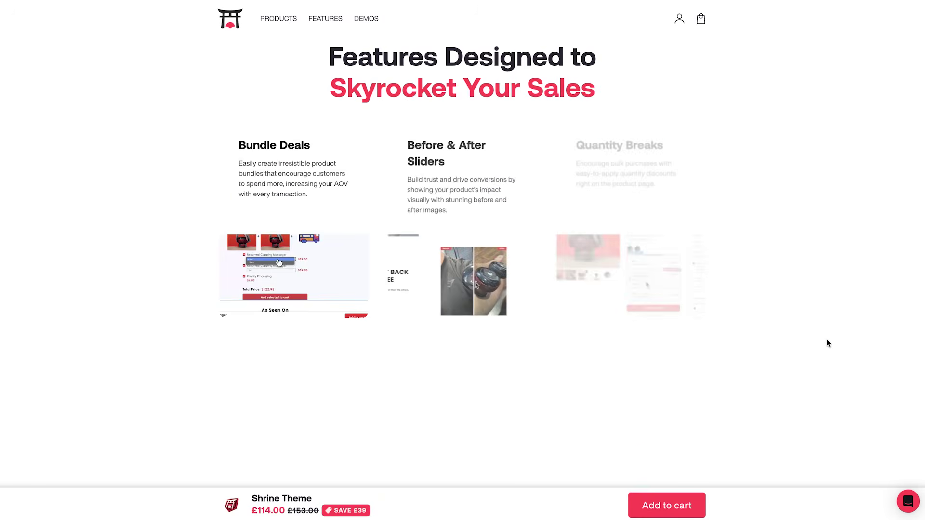
scroll(828, 343, "down", 10)
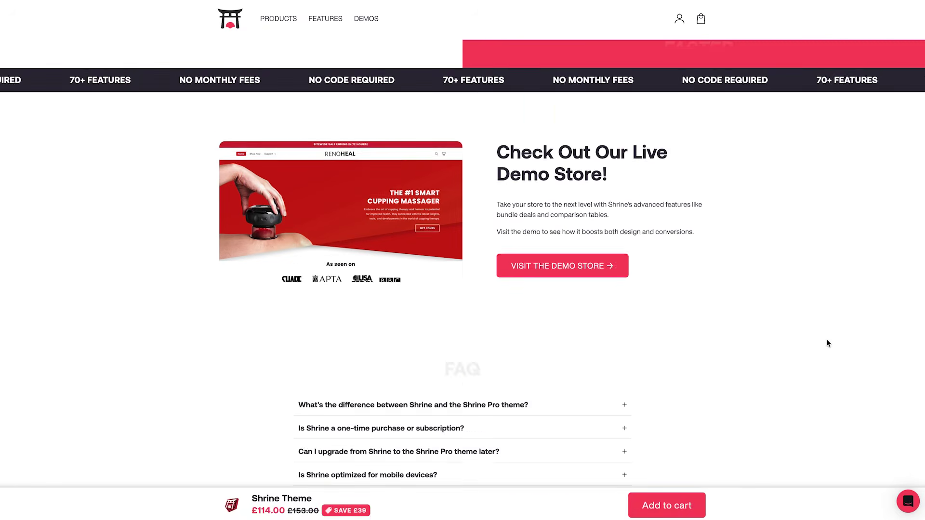
left_click(593, 235)
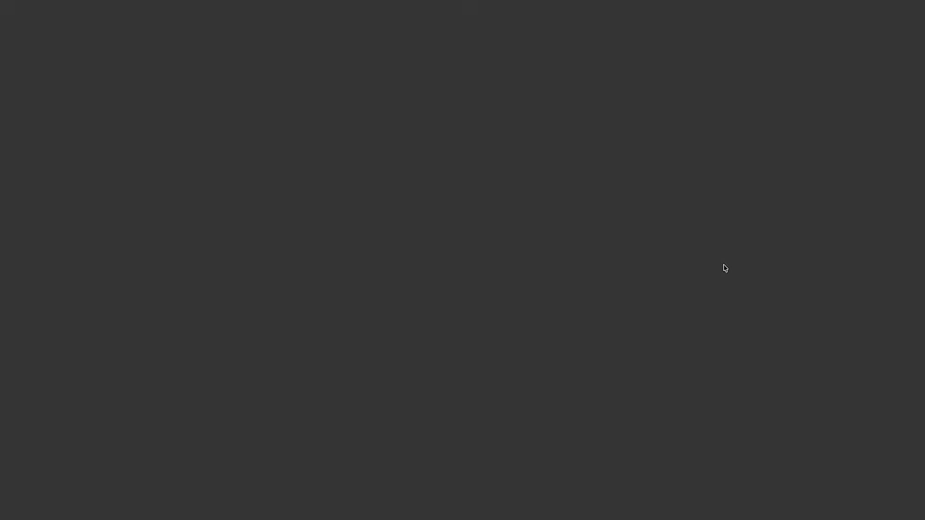
Scroll down and back up through the RenoHeal demo store.
scroll(770, 311, "down", 20)
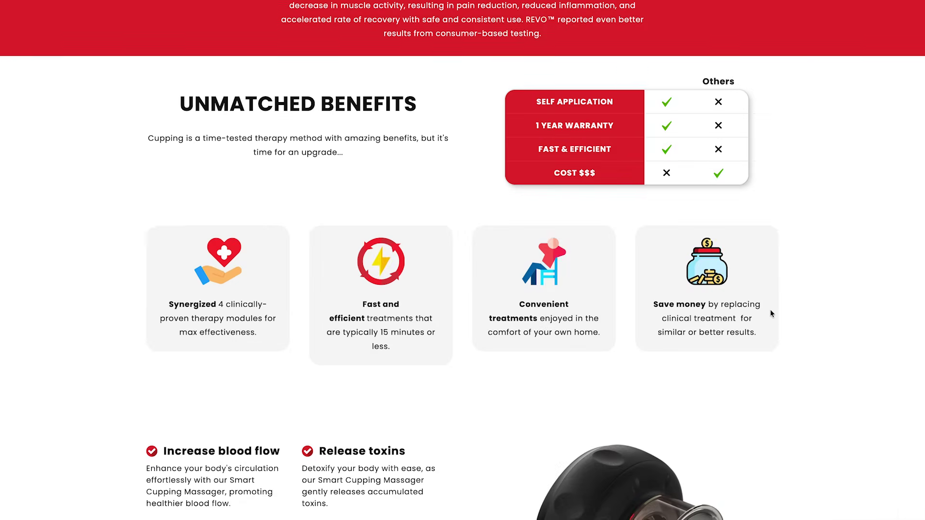
scroll(770, 311, "up", 20)
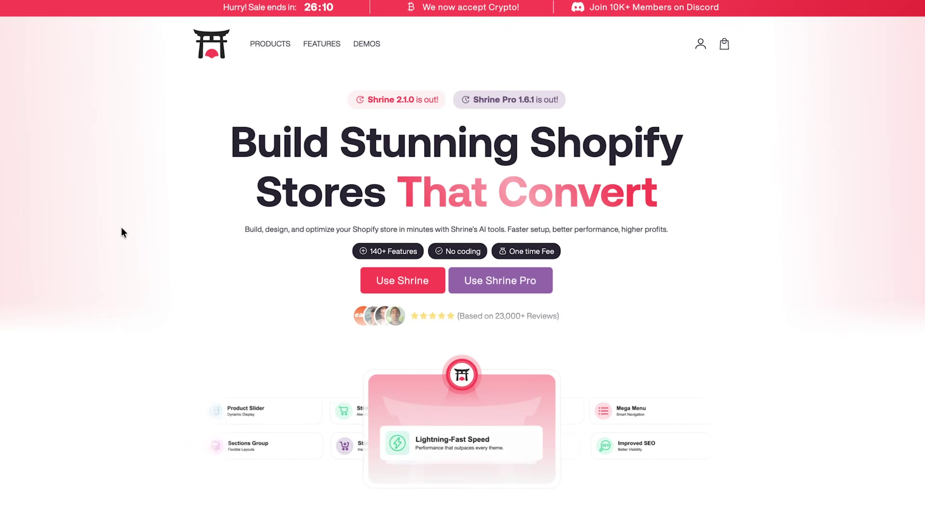
Empty the cart, then add the Shrine Theme to the cart from its product page.
left_click(404, 290)
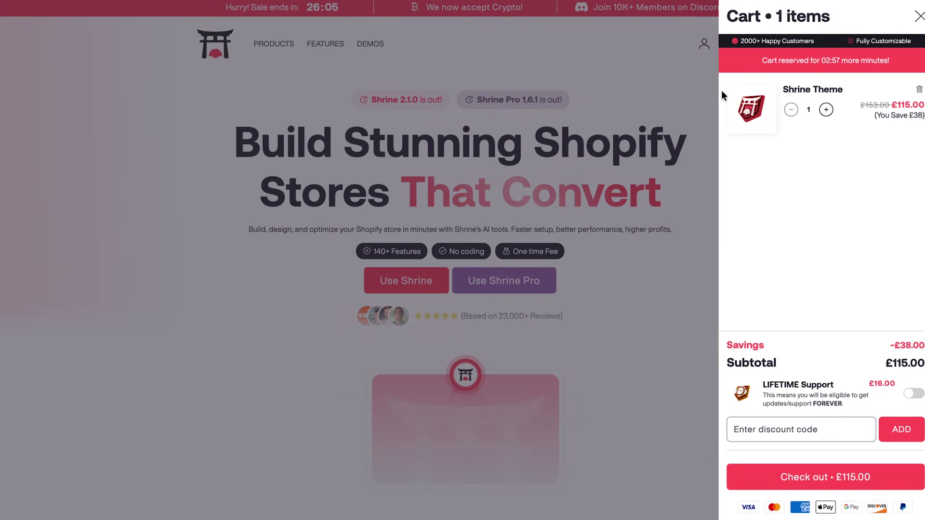
left_click(919, 90)
left_click(913, 16)
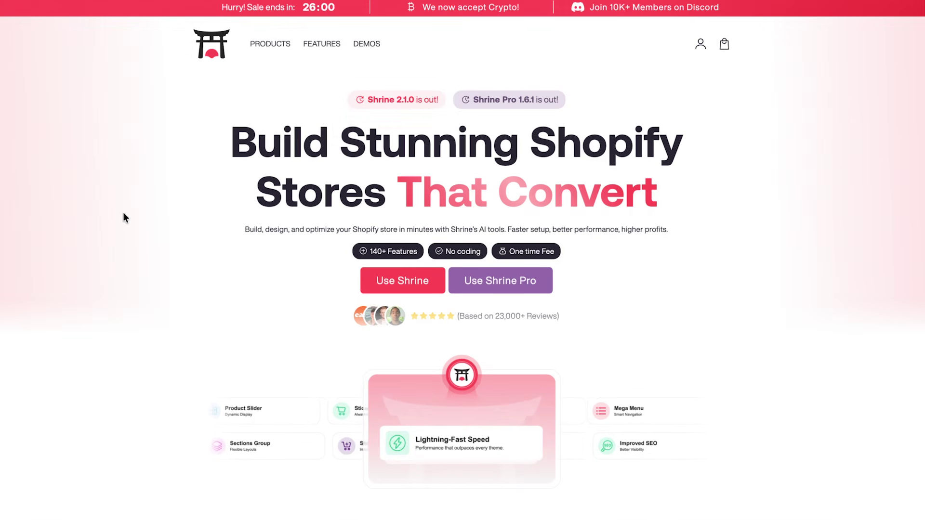
scroll(124, 218, "down", 20)
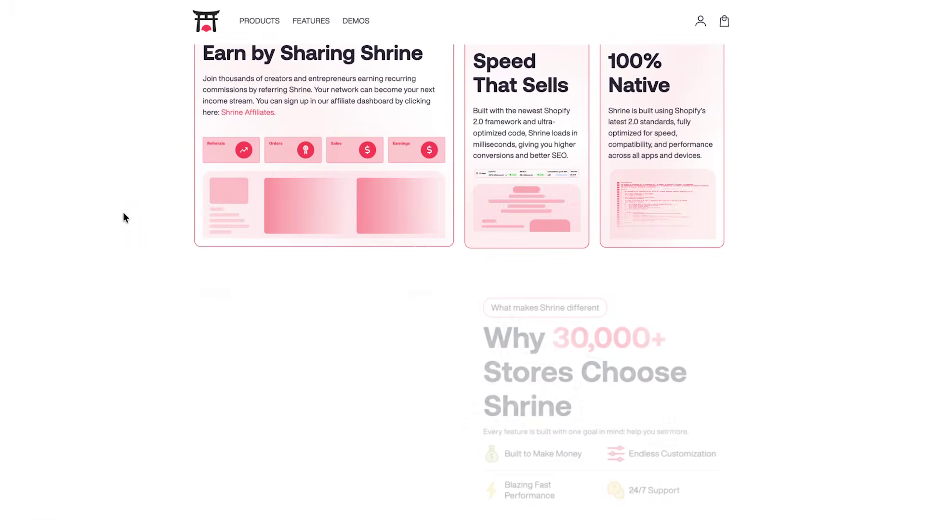
scroll(124, 213, "down", 20)
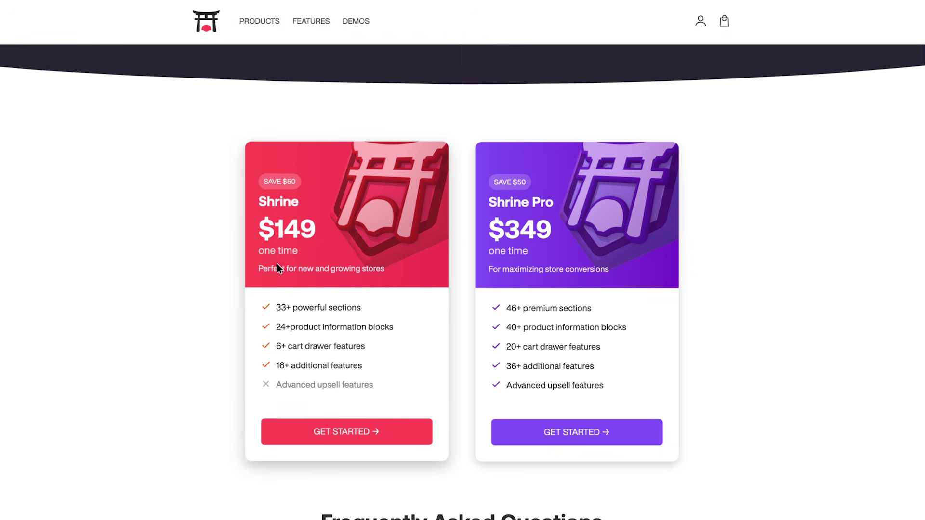
left_click(326, 443)
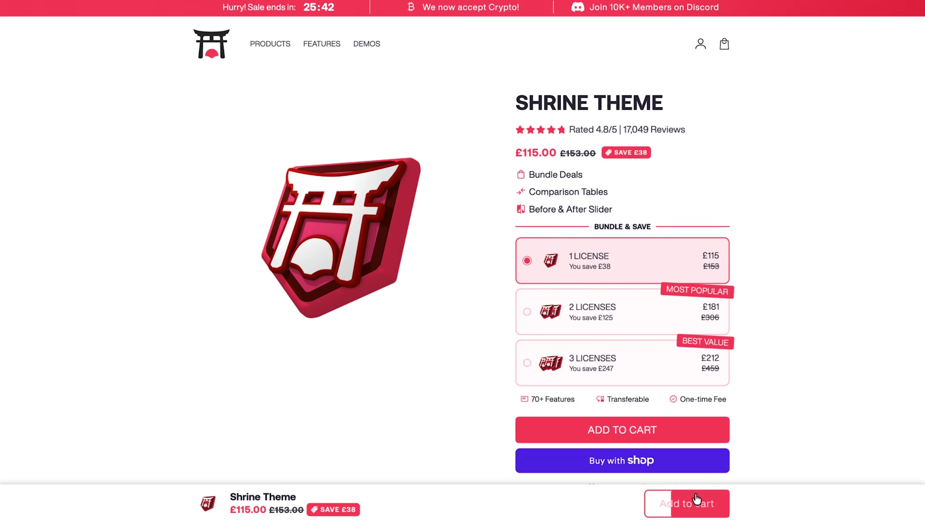
left_click(681, 502)
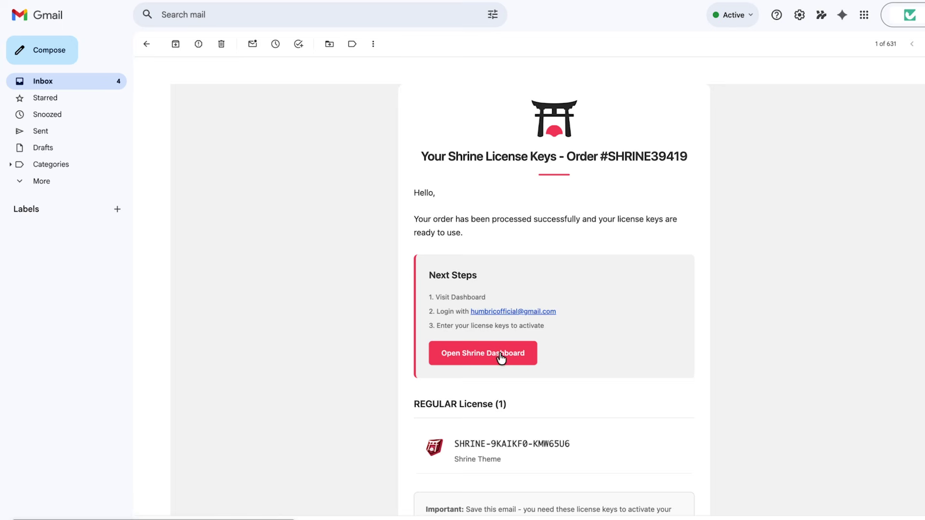
Register a new Shrine Dashboard account and add the Shrine Theme licence key to it.
left_click(501, 356)
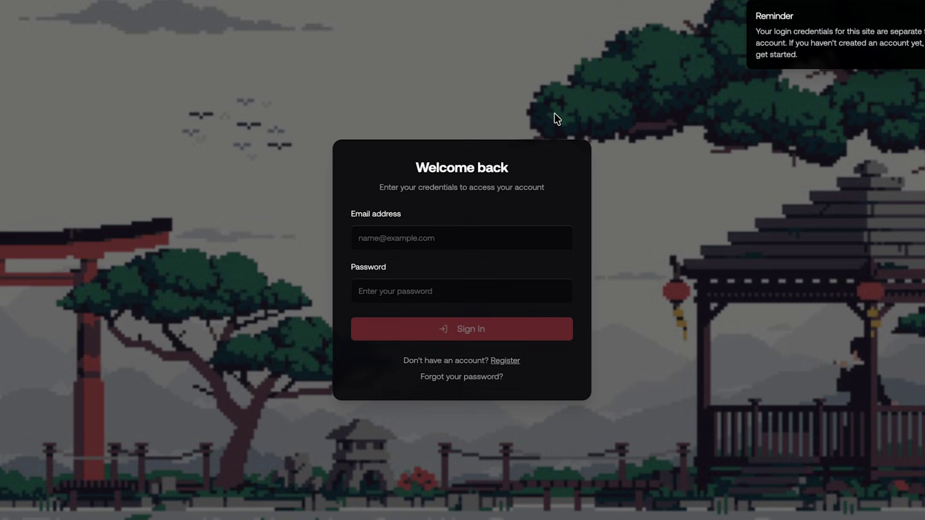
left_click(506, 362)
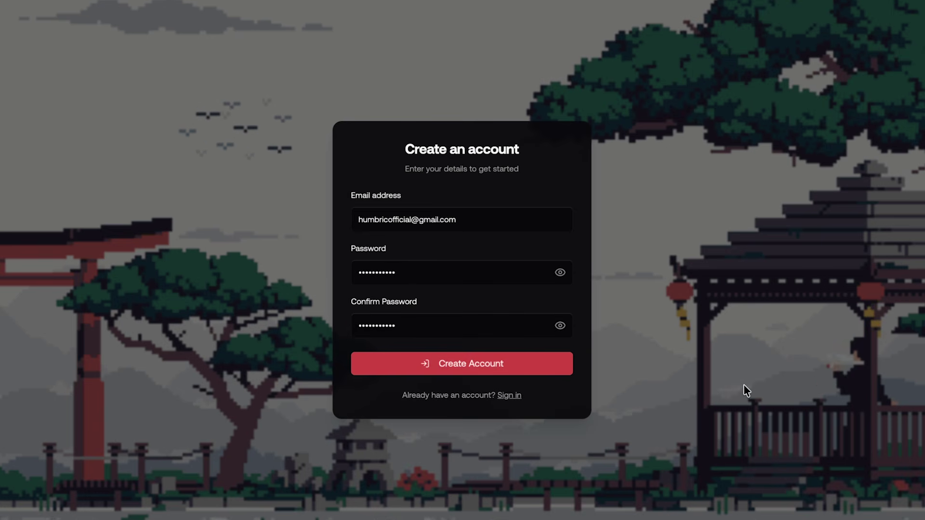
left_click(527, 372)
left_click(449, 318)
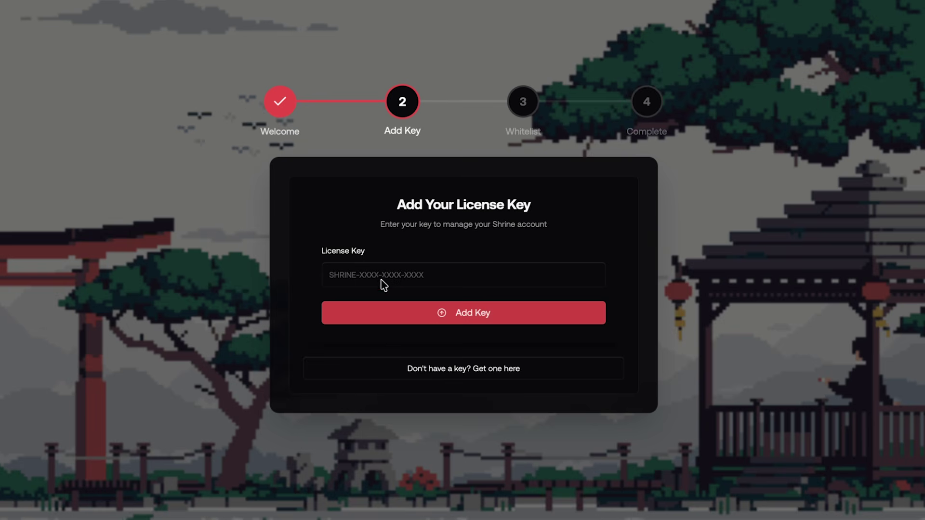
left_click(651, 296)
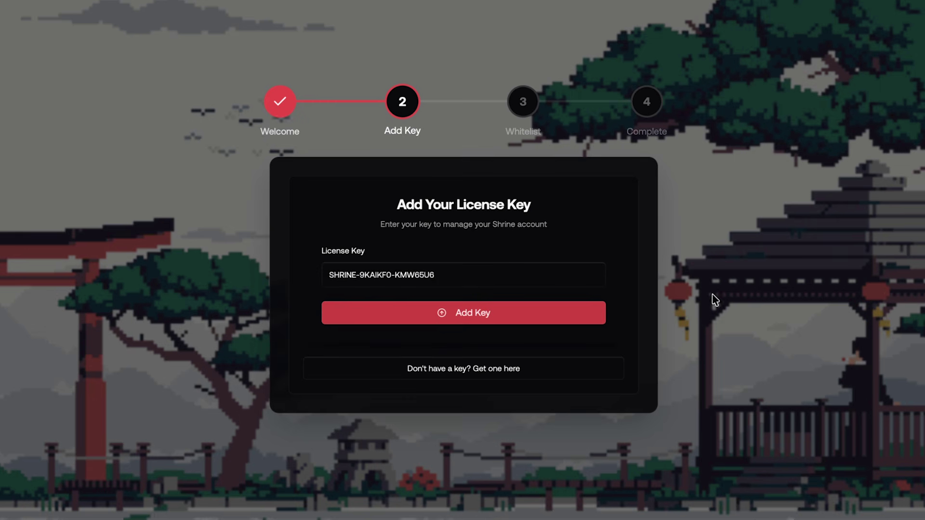
left_click(501, 322)
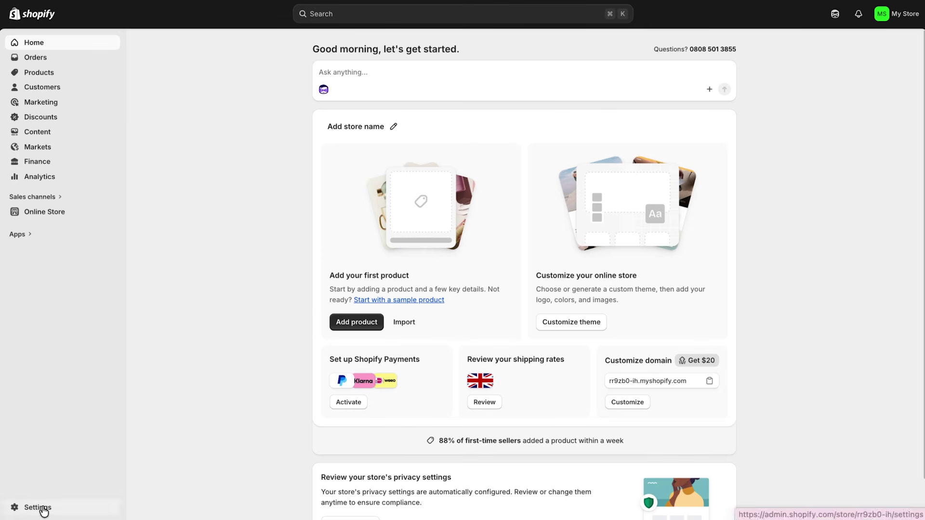
Copy the store domain from Shopify's Domains settings and enter it as the Shopify URL.
left_click(39, 507)
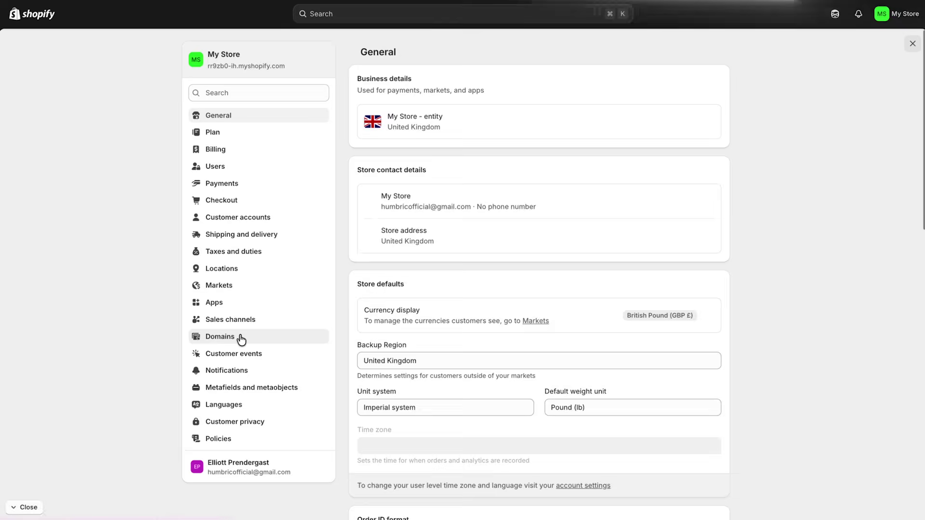
left_click(241, 337)
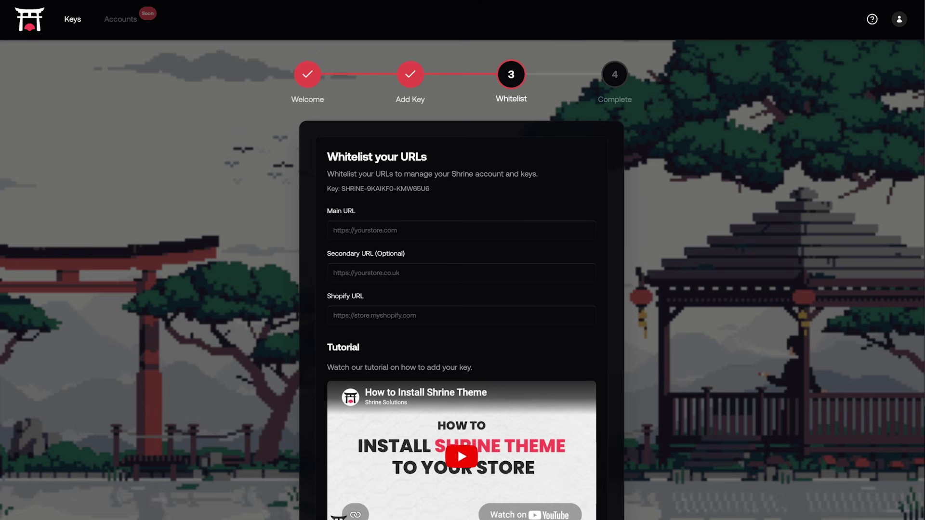
left_click(367, 318)
type("rr9zb0-ih.myshopify.com")
left_click(490, 343)
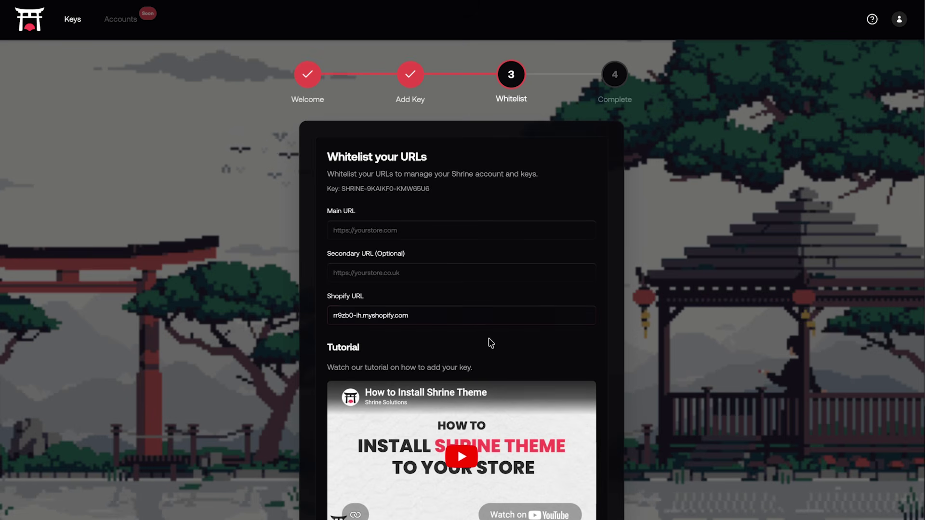
Enter the same address as Main URL, submit the whitelist, and download Shrine 2.1.0.
left_click(386, 234)
type("rr9zb0-ih.myshopify.com")
left_click(605, 366)
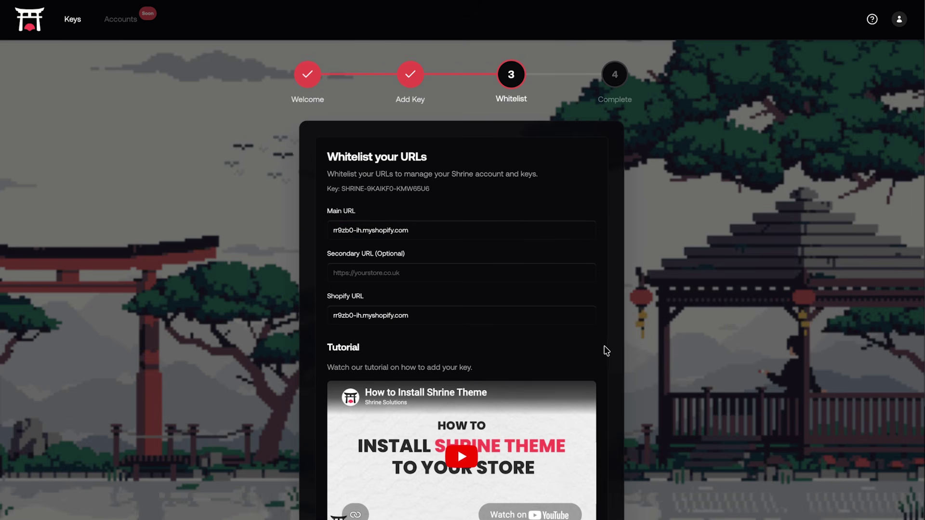
scroll(607, 338, "down", 2)
left_click(494, 461)
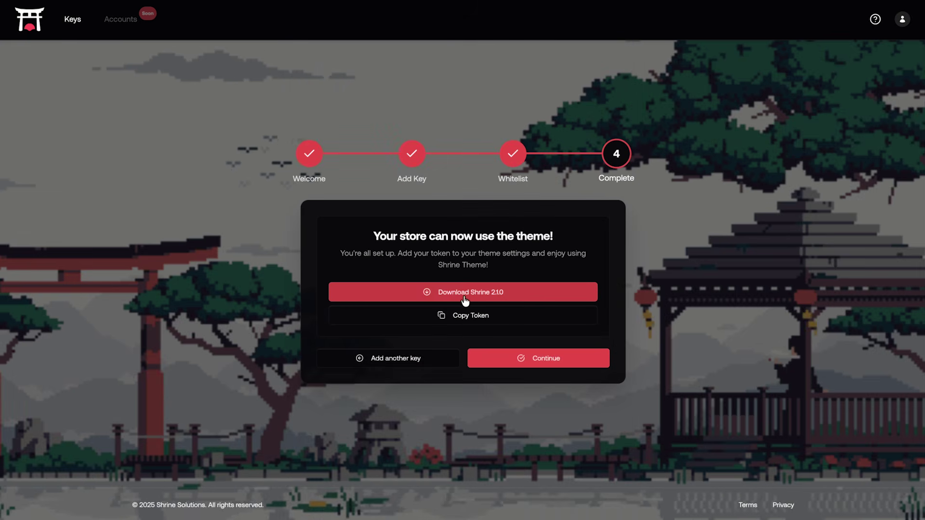
left_click(465, 297)
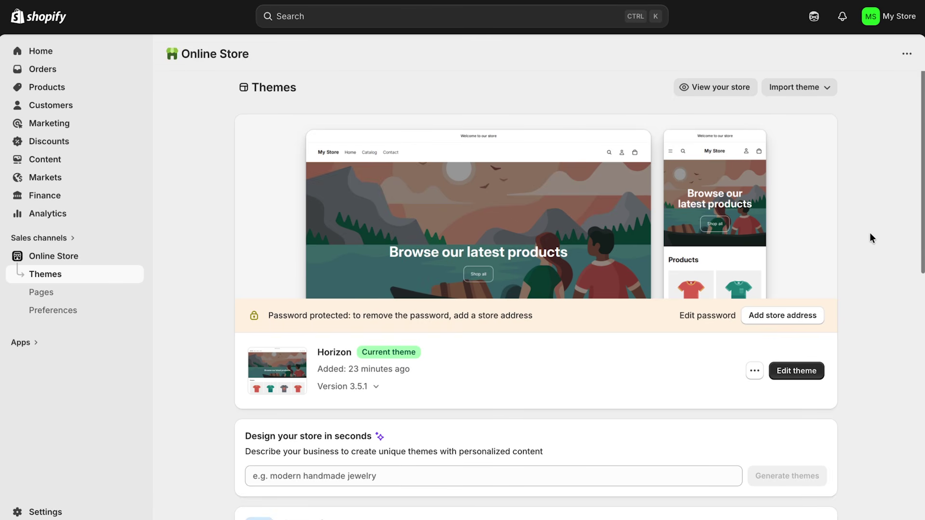
Import a theme by zip upload in Shopify, selecting Shrine_Theme.zip from Downloads.
left_click(803, 86)
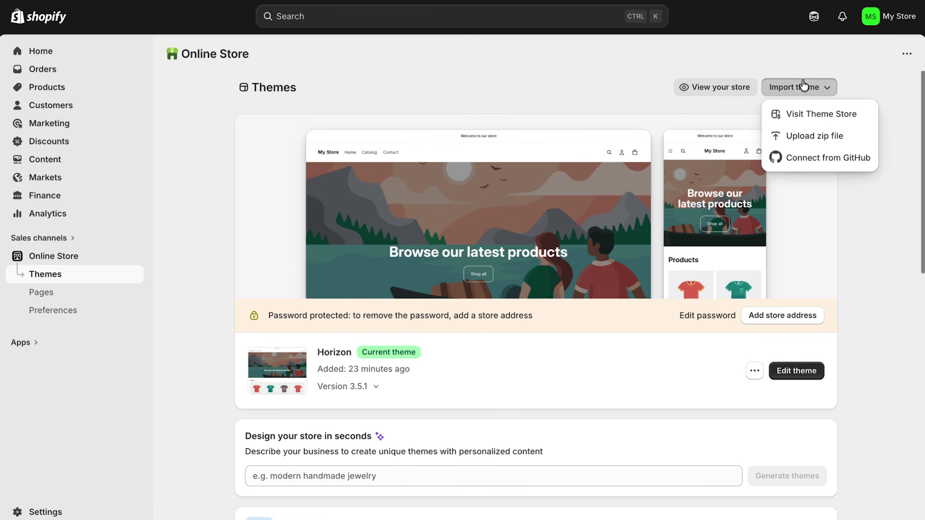
left_click(819, 137)
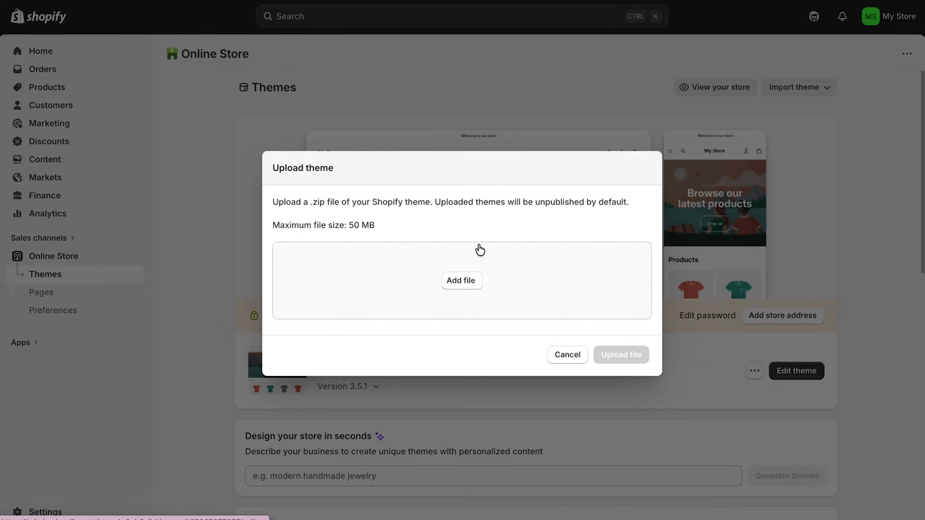
left_click(461, 281)
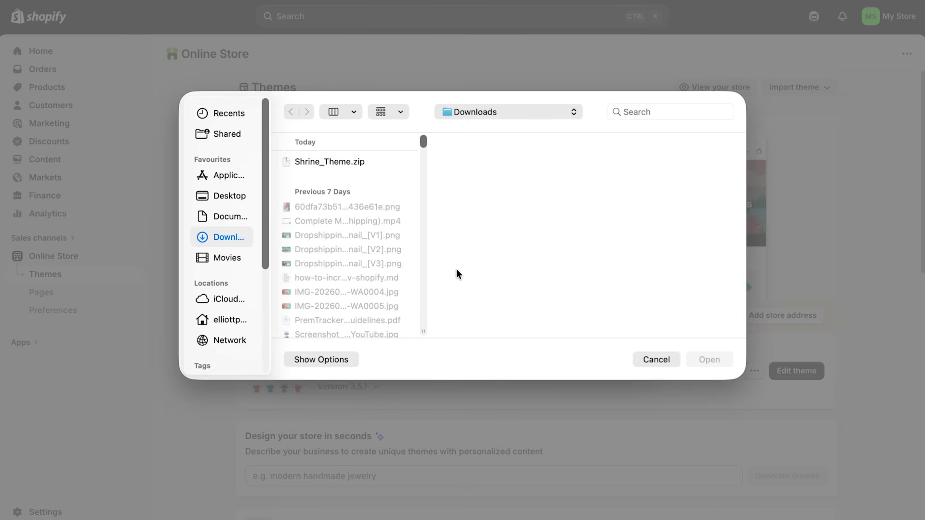
left_click(326, 160)
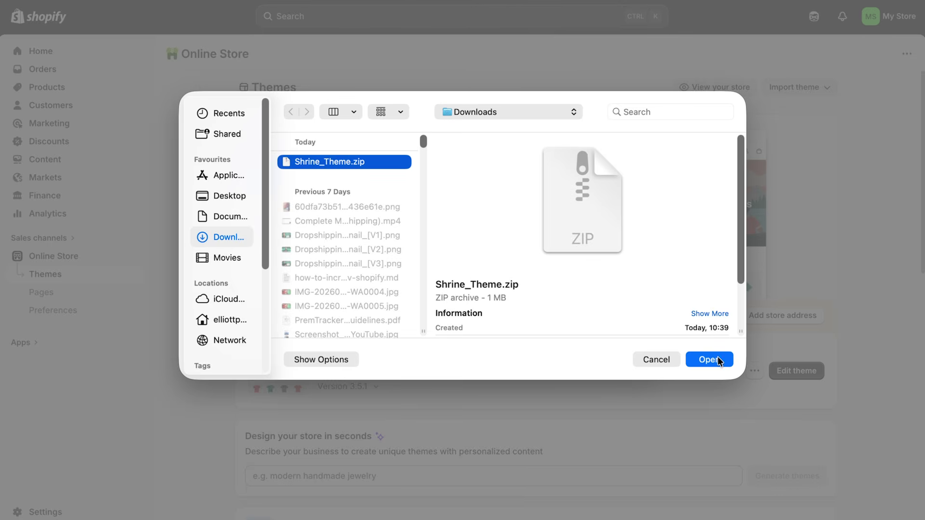
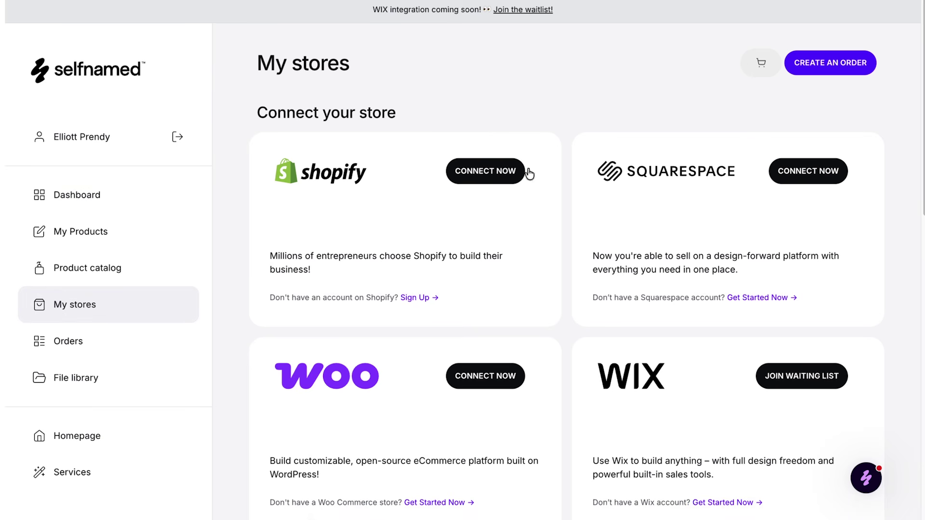
Connect the Shopify store to Selfnamed by accepting the dropshipping terms and installing the Selfnamed app.
left_click(474, 175)
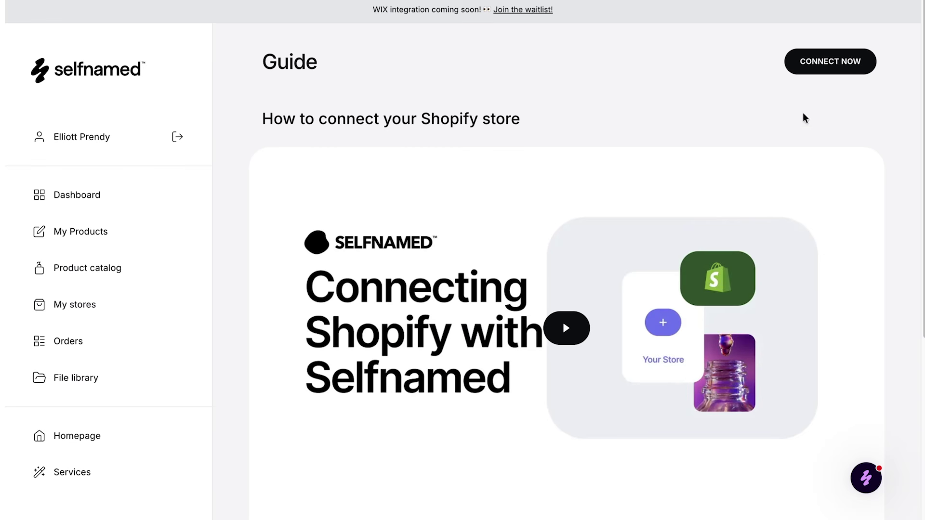
left_click(831, 68)
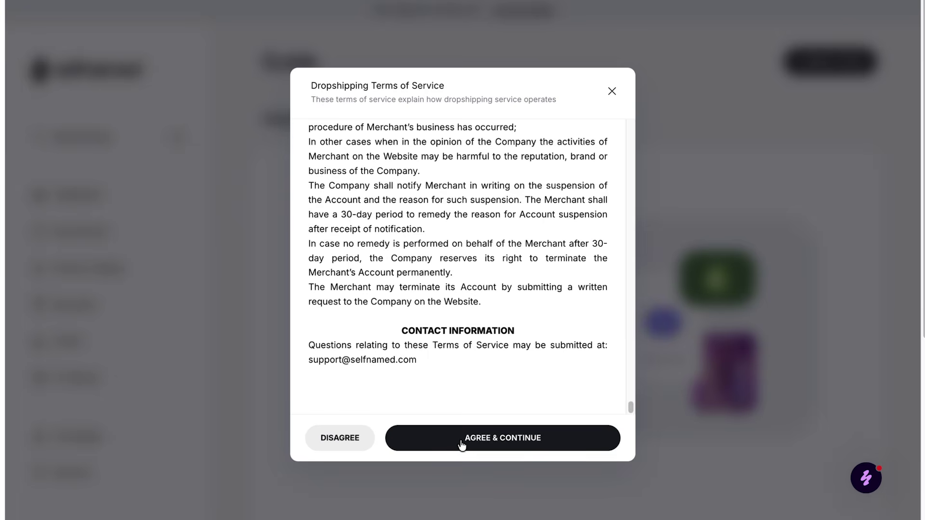
left_click(485, 443)
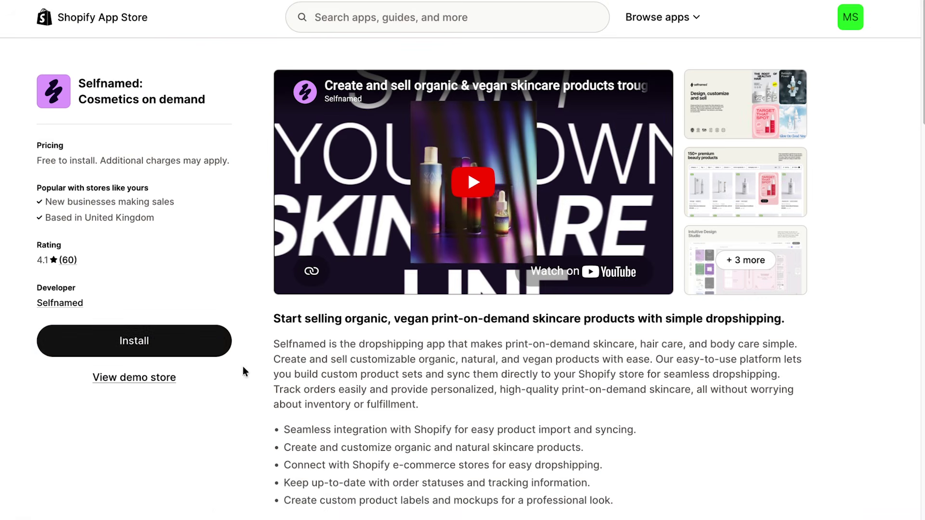
left_click(183, 347)
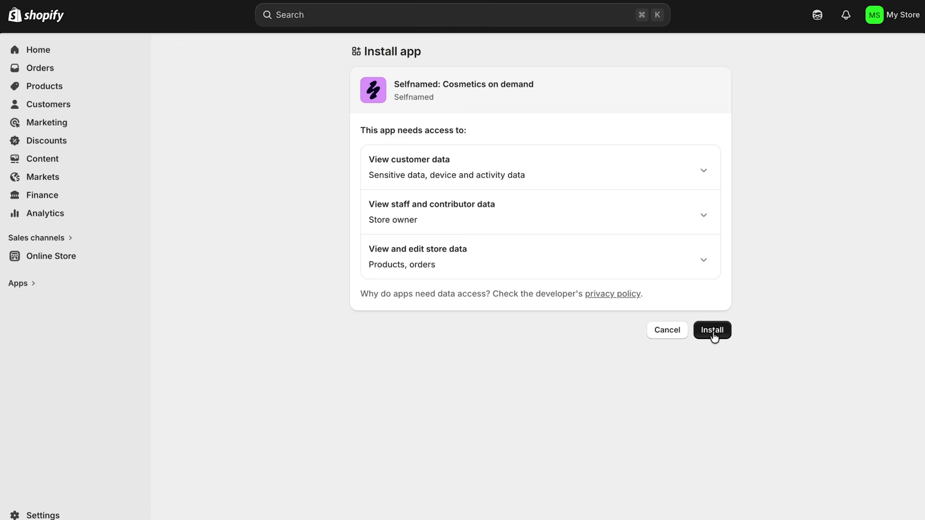
left_click(713, 331)
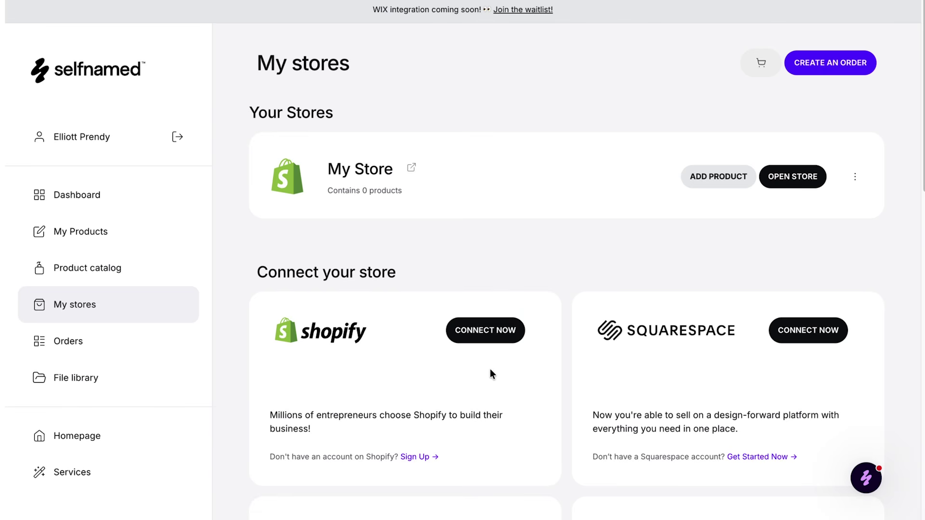
Open AHA Peeling Concentrate from the product catalog and start a new label design.
left_click(102, 275)
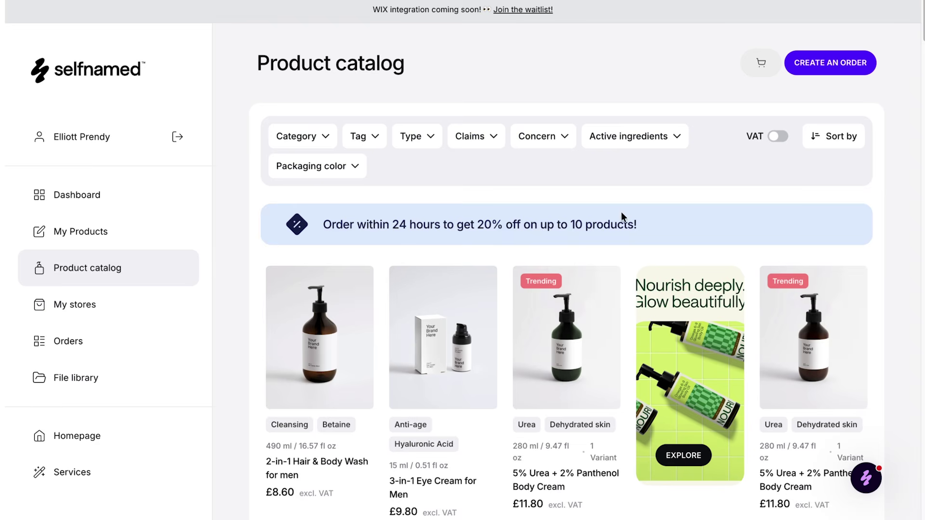
scroll(620, 241, "down", 1)
scroll(620, 278, "down", 8)
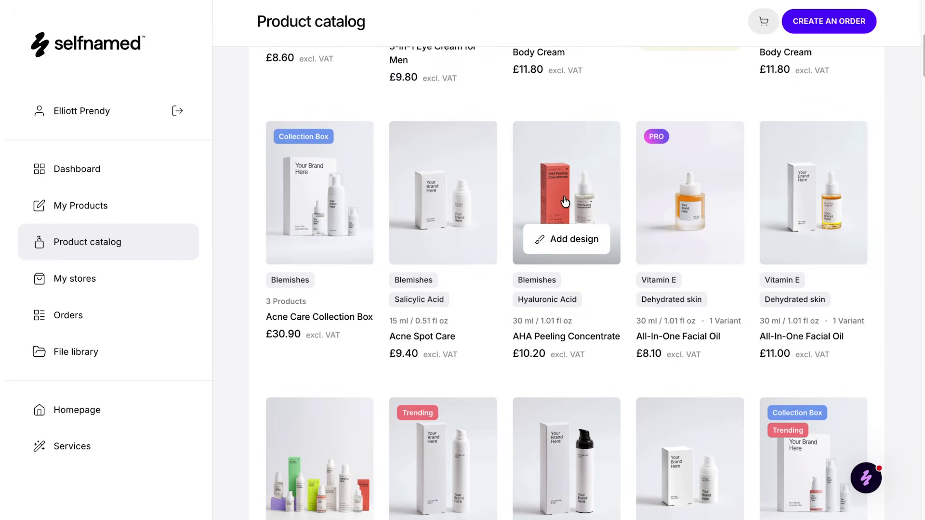
left_click(565, 202)
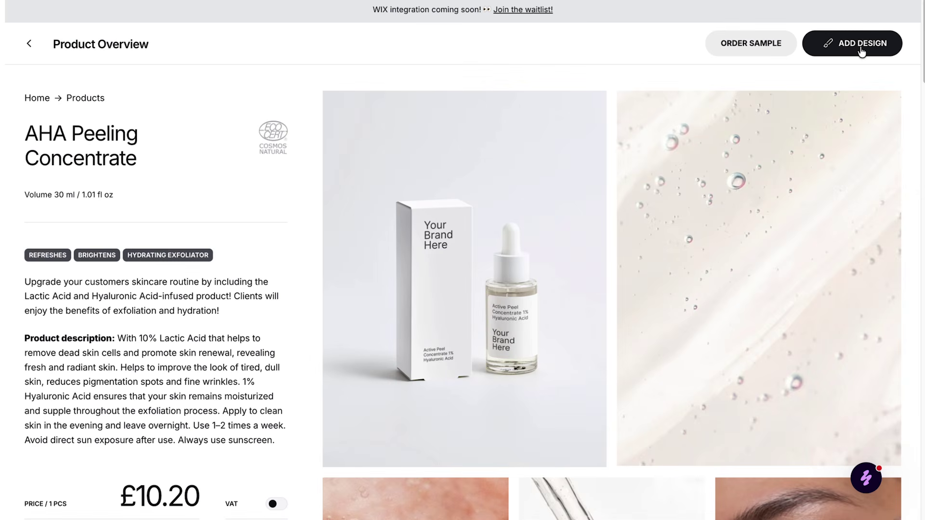
left_click(846, 52)
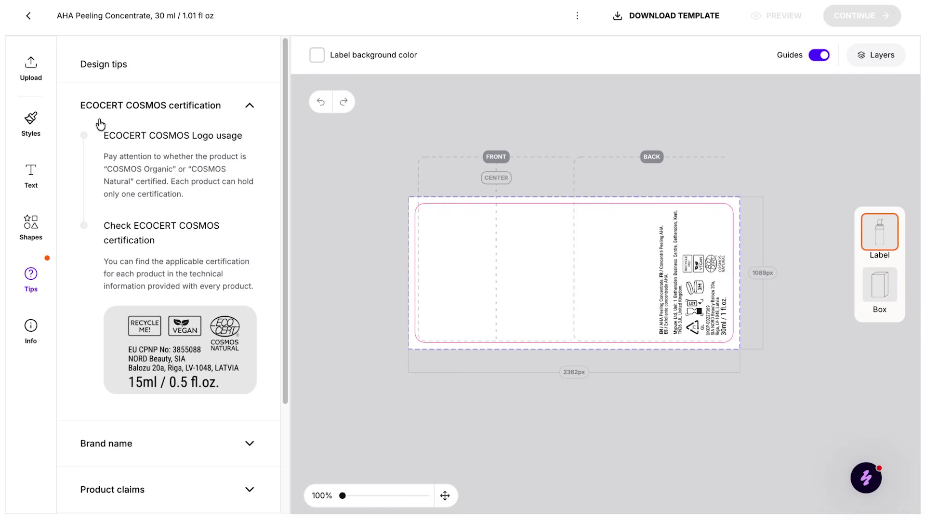
Try the Refined Classic, Whimsical Vintage, Marker Chic and Grey & Yellow styles, settling on Soft Tone.
left_click(26, 121)
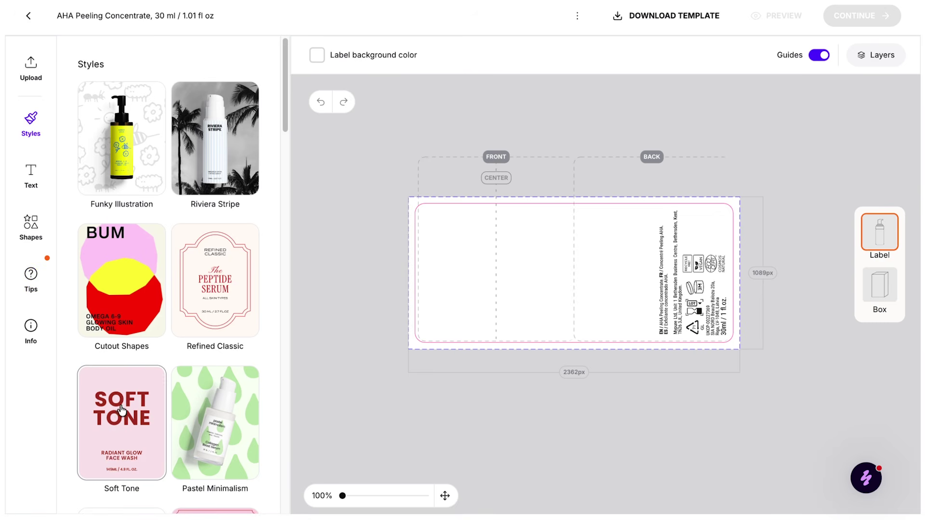
left_click(220, 288)
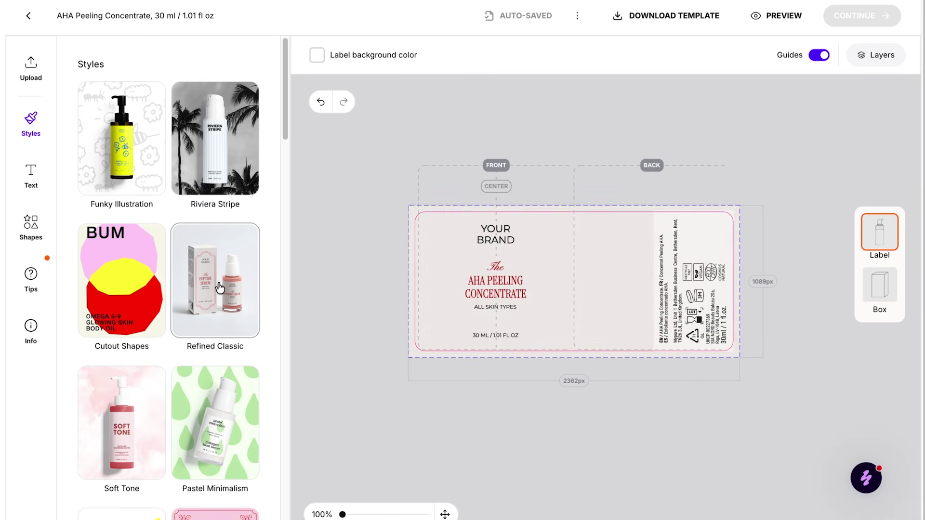
scroll(215, 291, "down", 4)
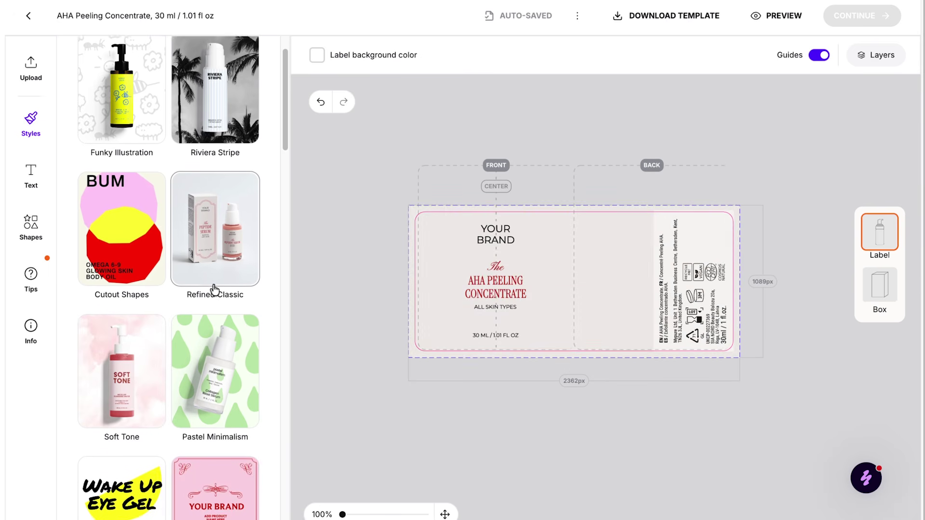
left_click(209, 379)
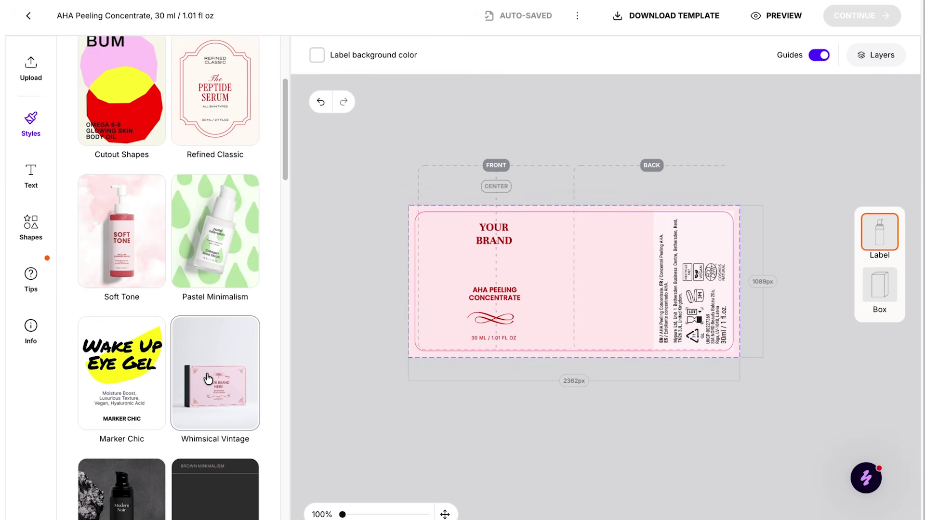
left_click(115, 370)
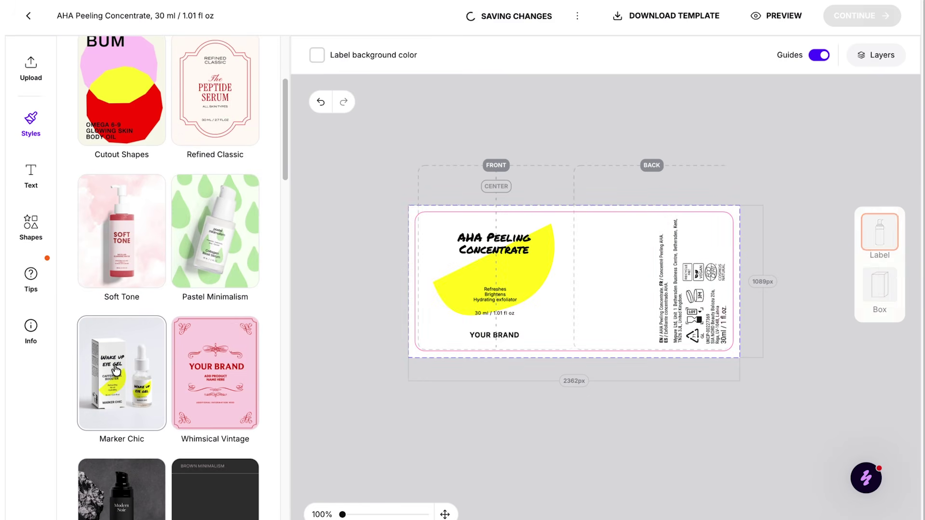
scroll(188, 371, "down", 5)
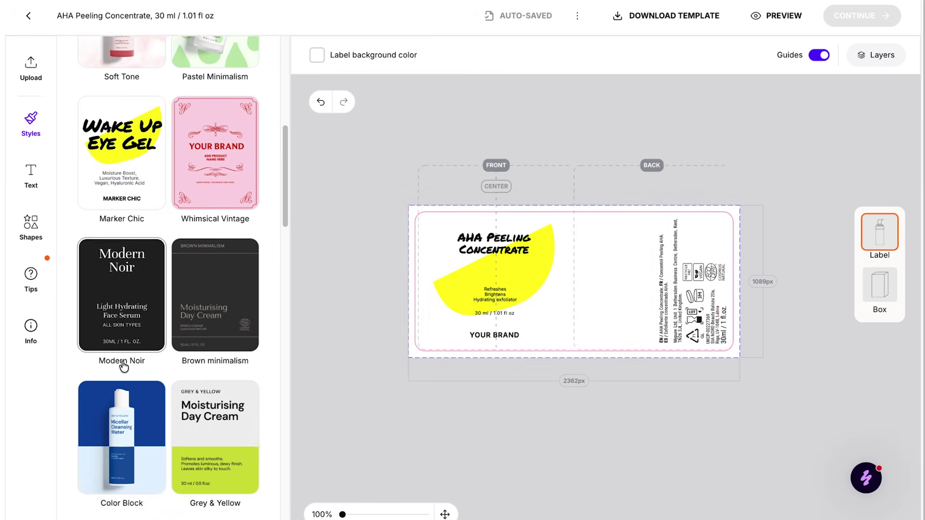
left_click(198, 378)
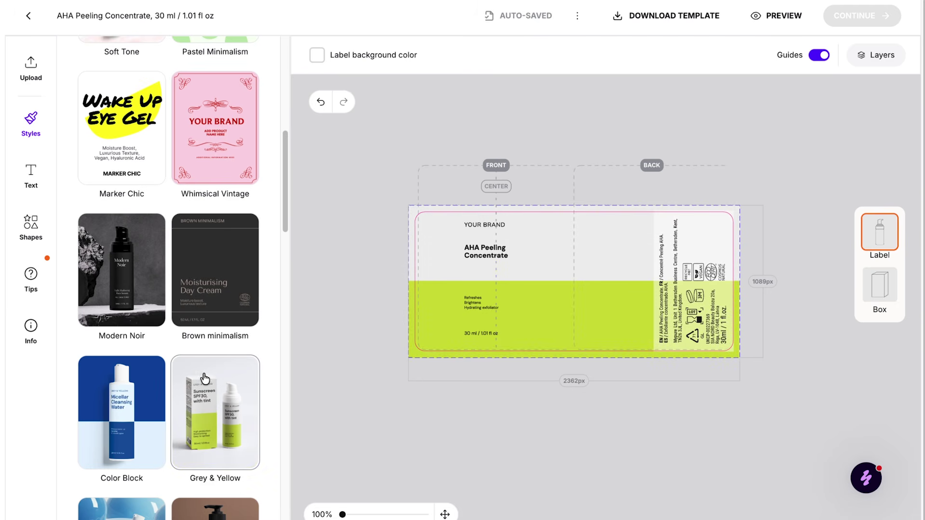
scroll(205, 378, "up", 2)
scroll(204, 378, "up", 2)
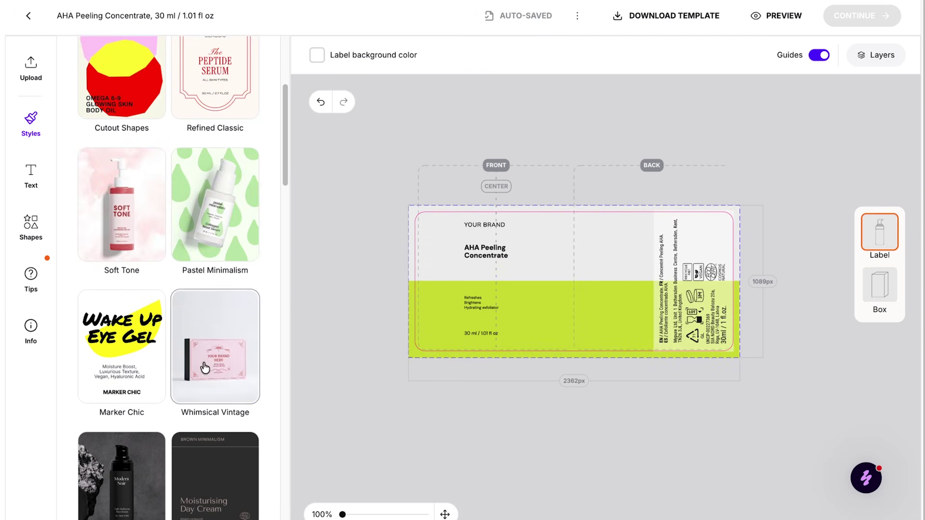
left_click(125, 214)
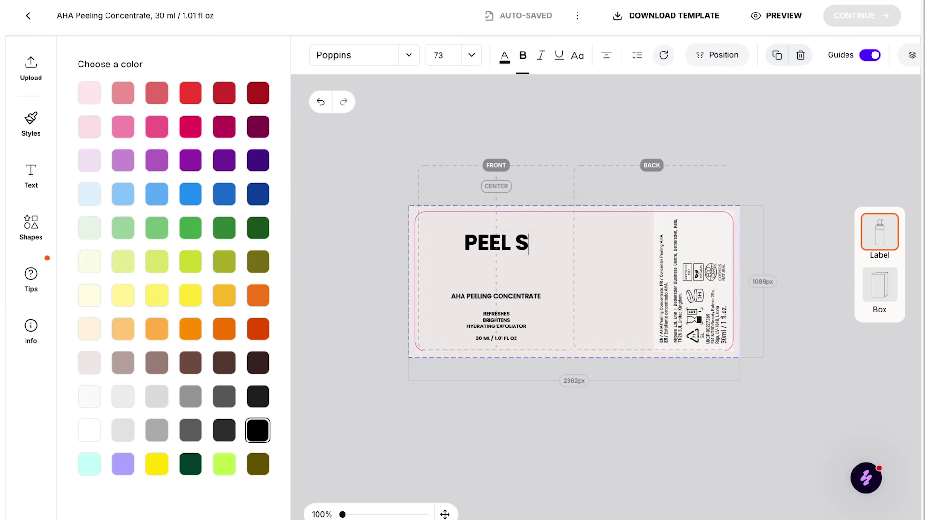
Change the headline to PEEL SHOT and place the Serovalabs logo on the front above it.
type("HOT")
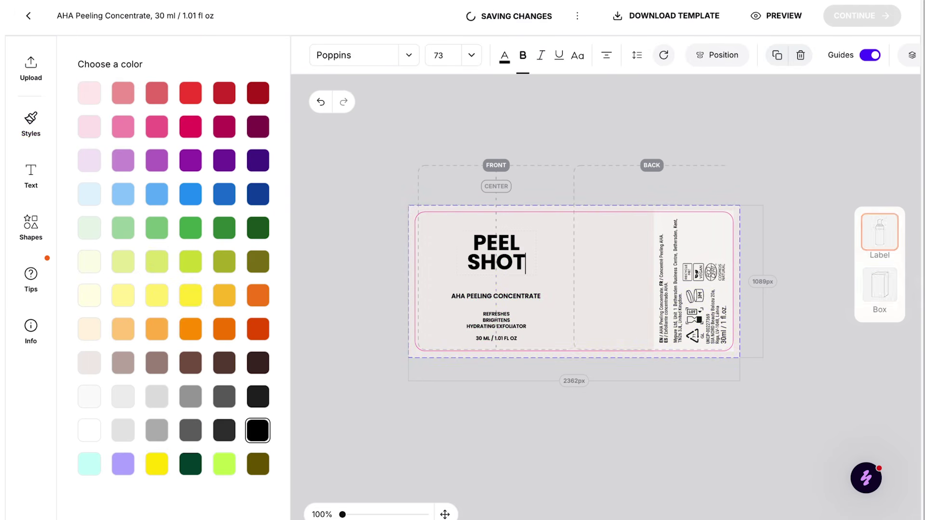
left_click(33, 79)
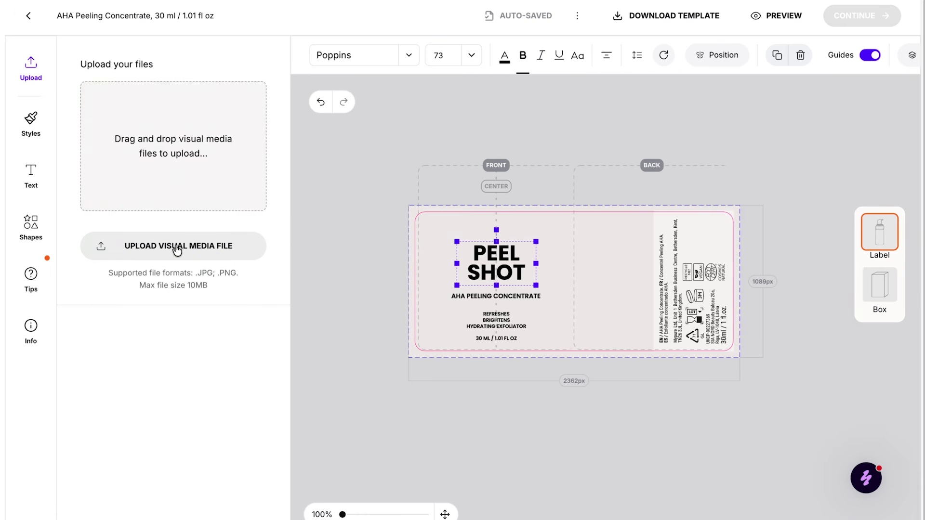
left_click(640, 218)
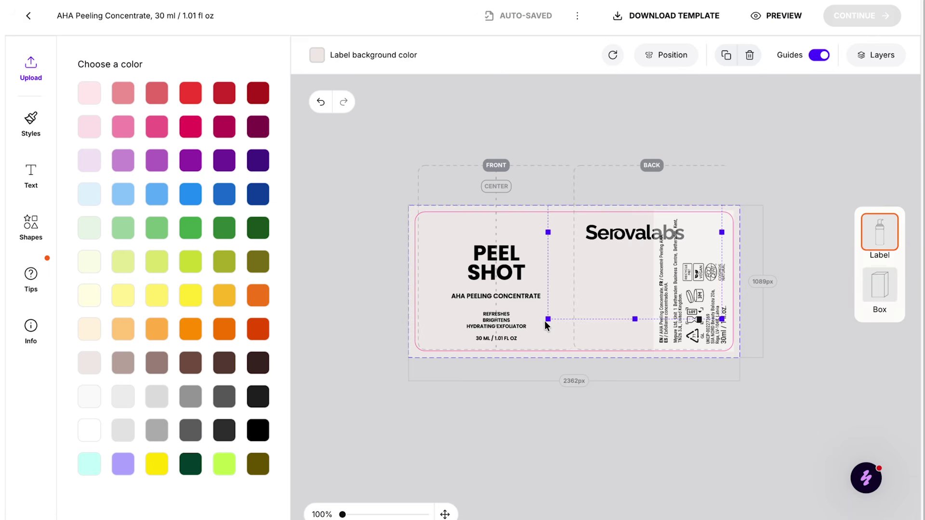
left_click_drag(669, 233, 499, 266)
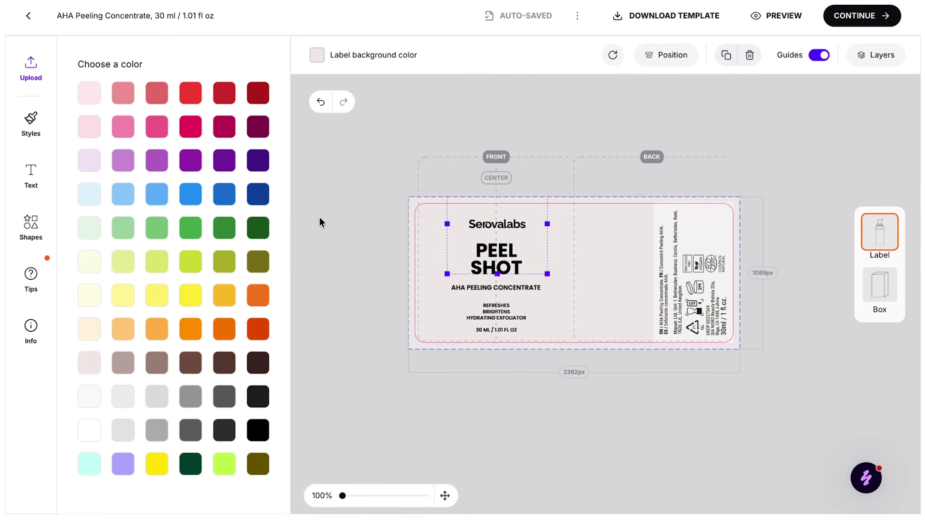
left_click(792, 18)
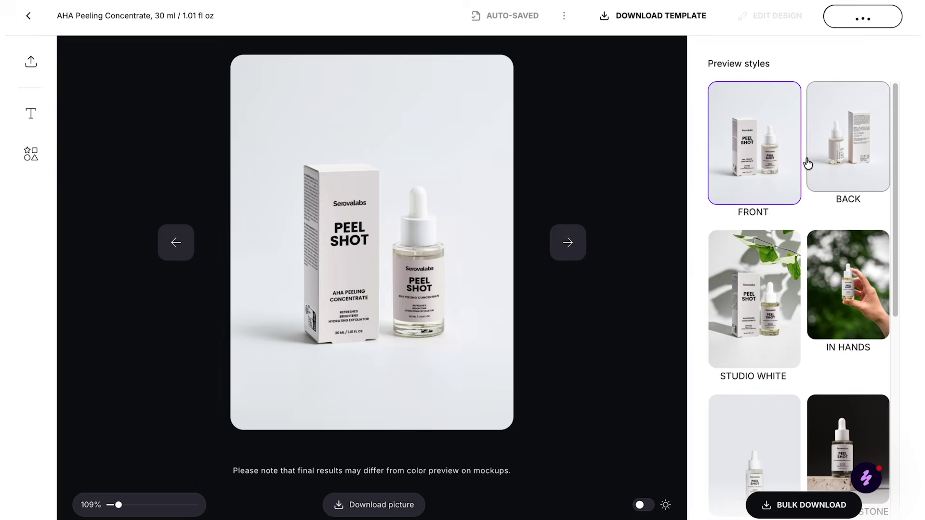
View the design in the Back, Studio White, In Hands, Textured Stone, Brown Wood, White Tiles and other mockups.
left_click(827, 160)
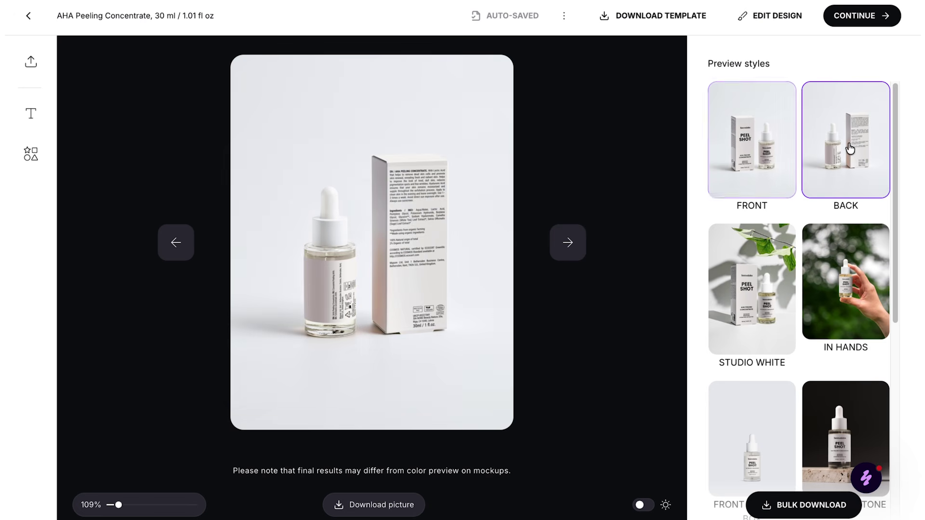
left_click(749, 303)
left_click(842, 280)
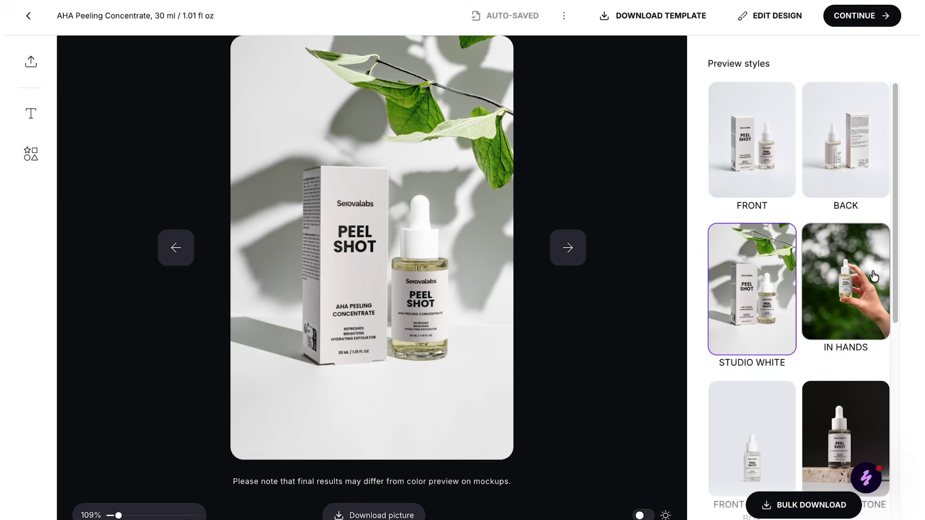
scroll(862, 231, "down", 2)
scroll(819, 203, "down", 3)
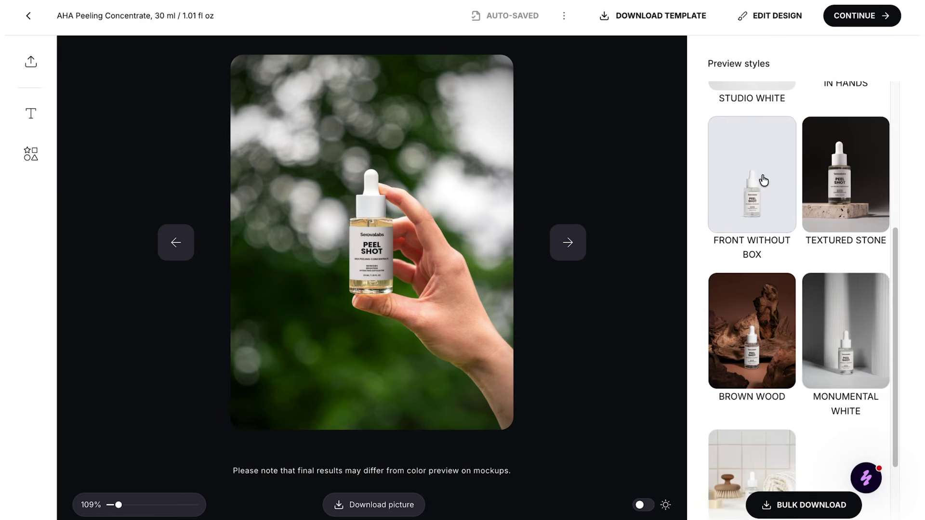
left_click(762, 180)
scroll(762, 193, "up", 3)
left_click(858, 430)
scroll(857, 430, "down", 4)
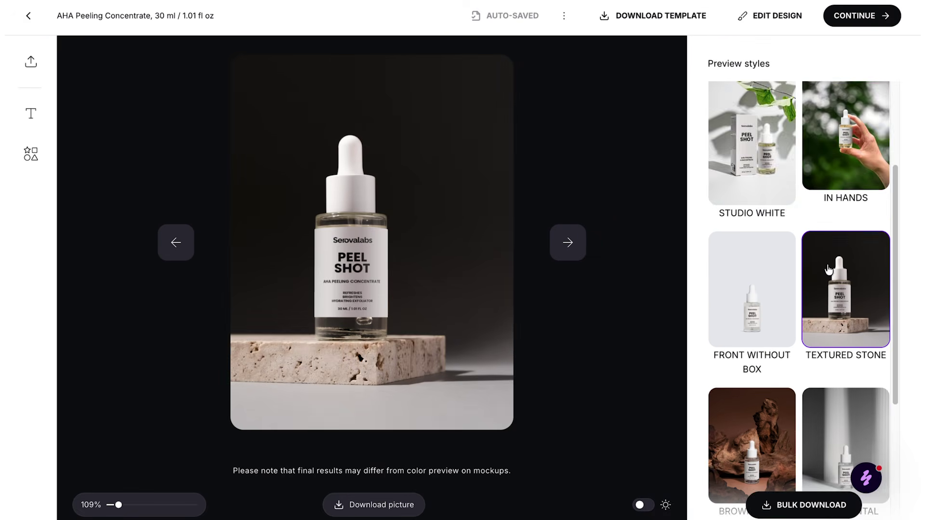
left_click(733, 347)
scroll(733, 347, "up", 3)
scroll(819, 320, "down", 3)
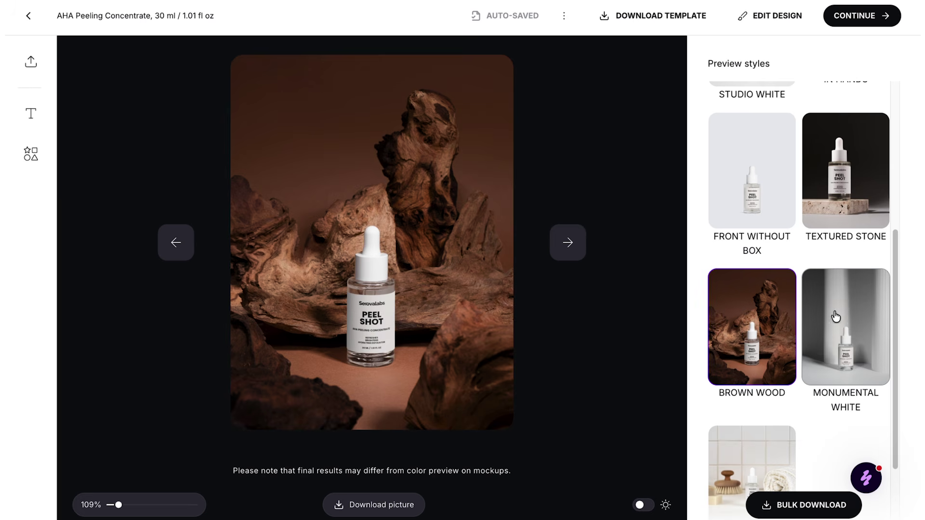
left_click(835, 318)
scroll(834, 319, "down", 1)
left_click(758, 440)
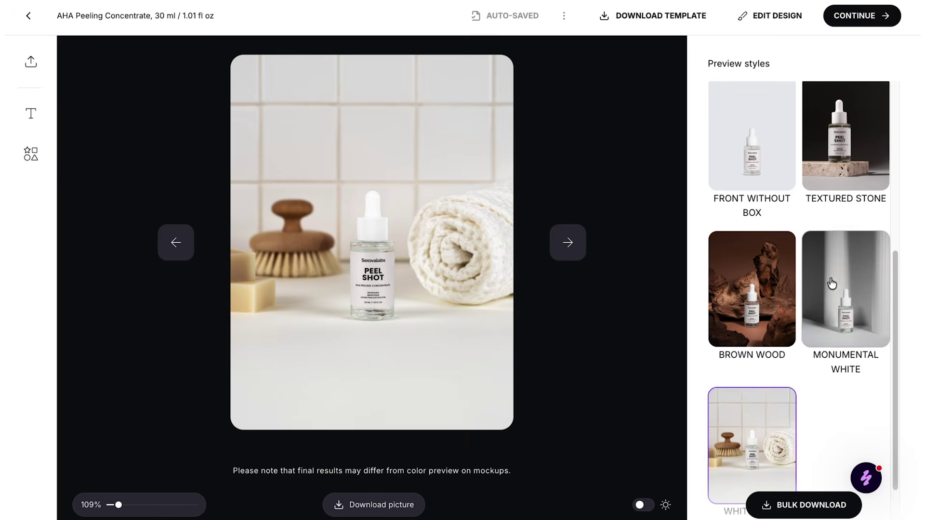
scroll(834, 268, "down", 1)
scroll(834, 268, "down", 1)
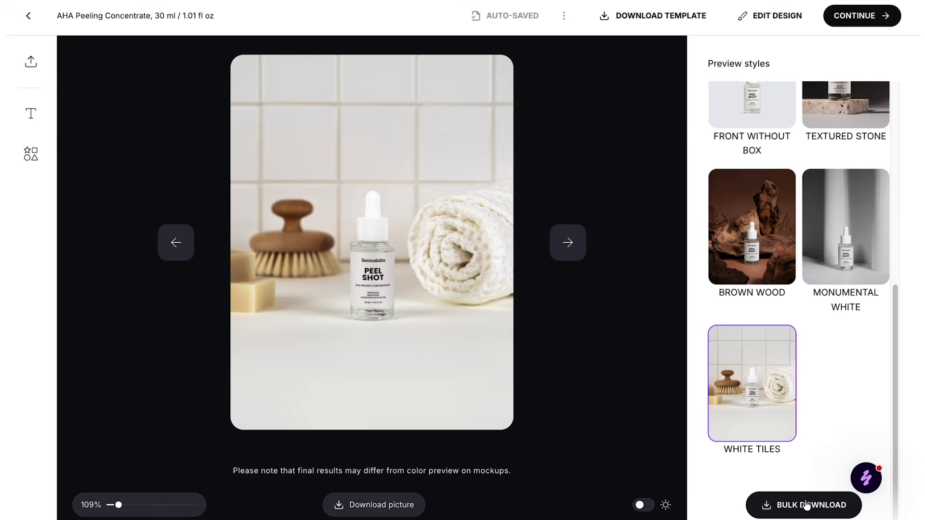
Select eight mockups, including front, back and leafy studio, for bulk download.
left_click(807, 506)
left_click(202, 241)
left_click(344, 241)
left_click(489, 241)
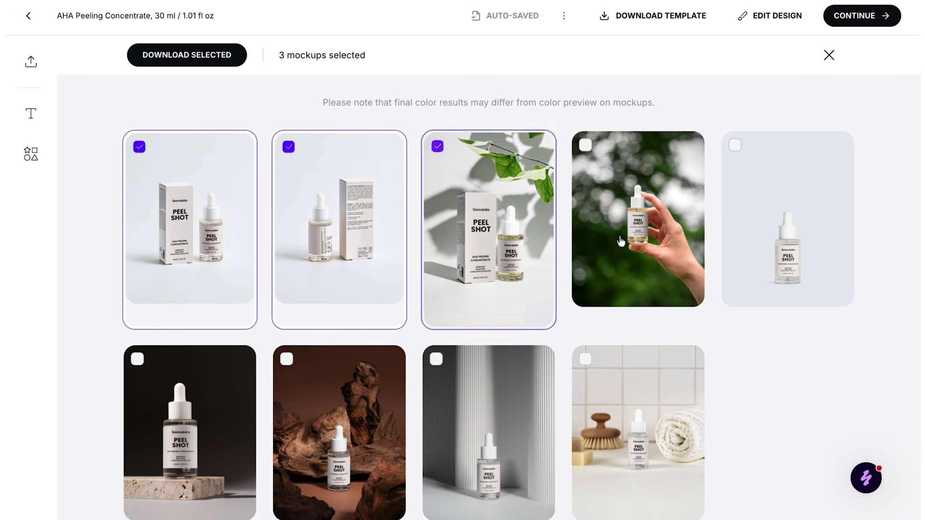
left_click(622, 242)
left_click(638, 420)
left_click(342, 424)
left_click(207, 425)
left_click(780, 250)
Confirm the PEEL SHOT design and choose My Store as the destination to reach Product Details.
left_click(866, 18)
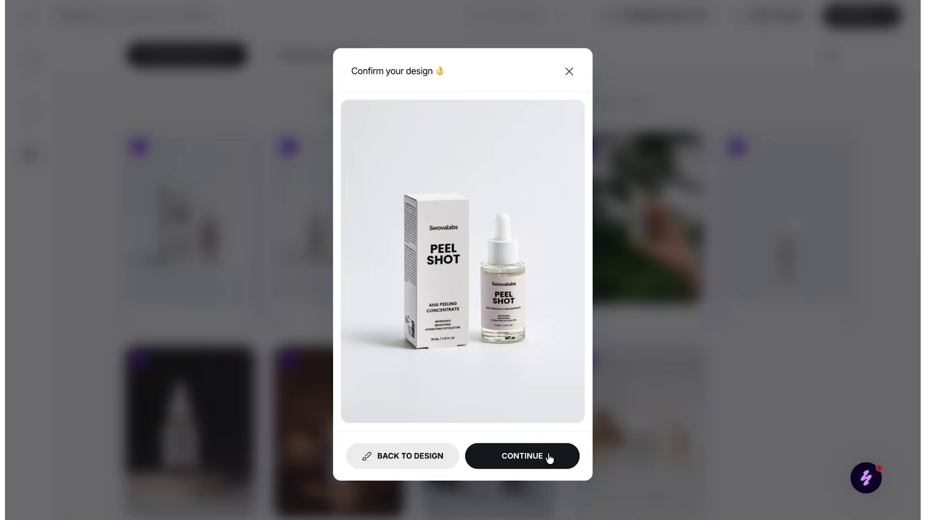
left_click(536, 463)
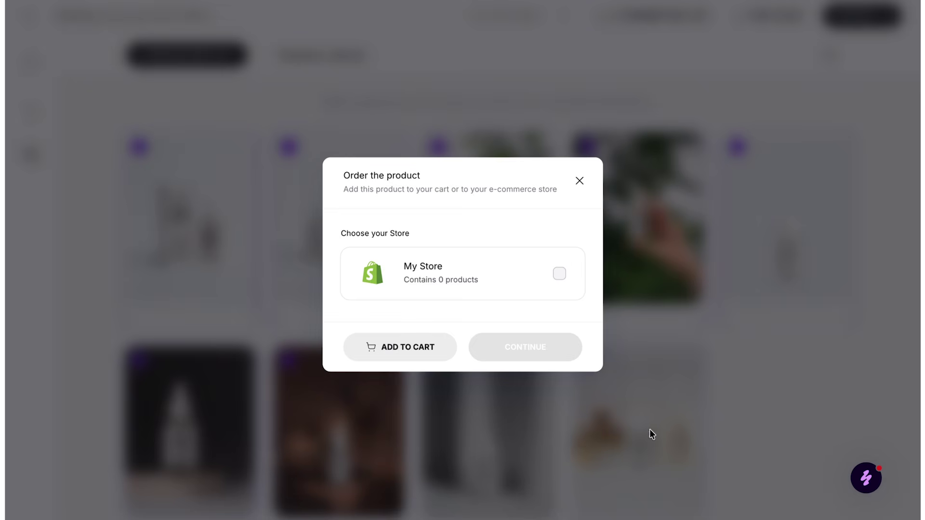
left_click(559, 274)
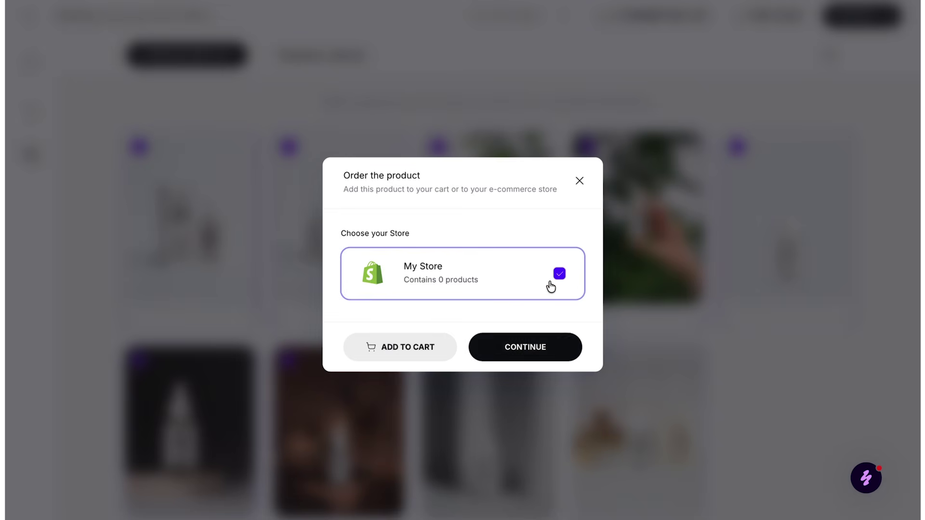
left_click(533, 357)
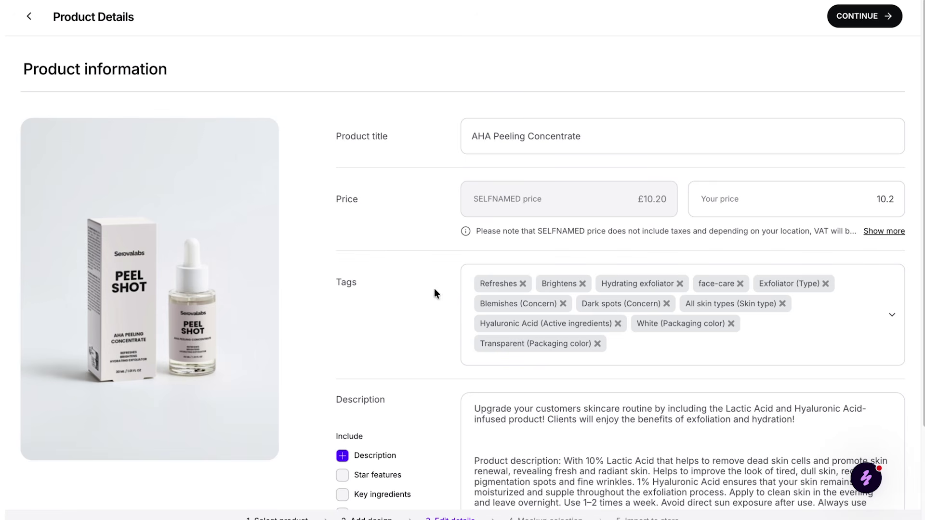
Change the price to 24.99 and add star features, key ingredients and INCI to the description.
double_click(891, 199)
type("24.99")
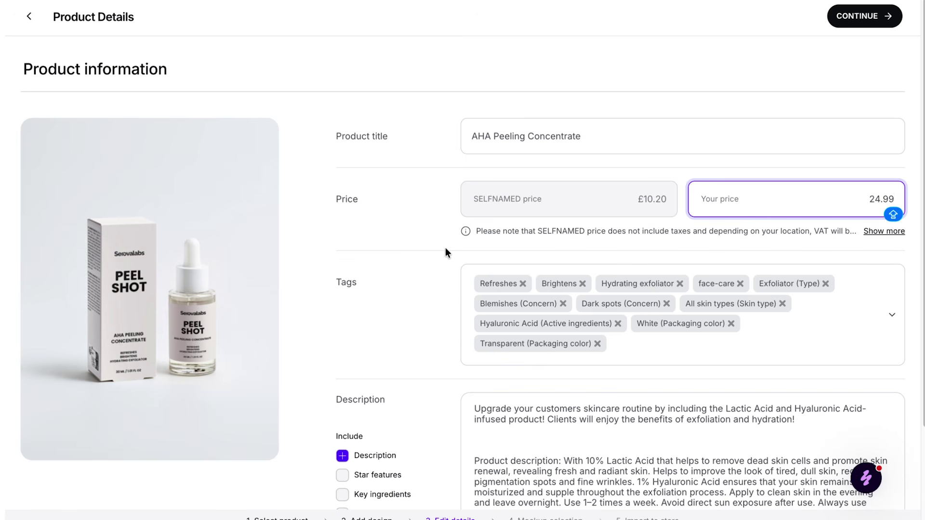
left_click(418, 251)
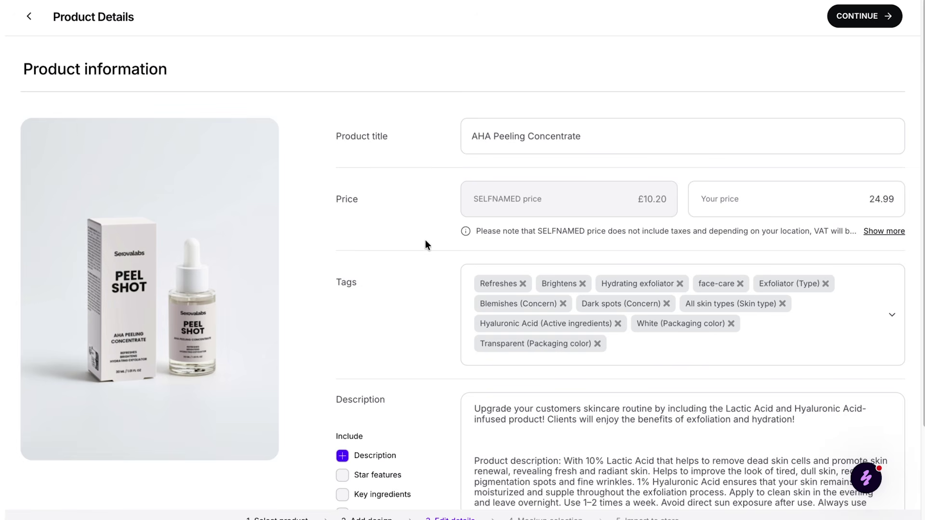
scroll(424, 239, "down", 3)
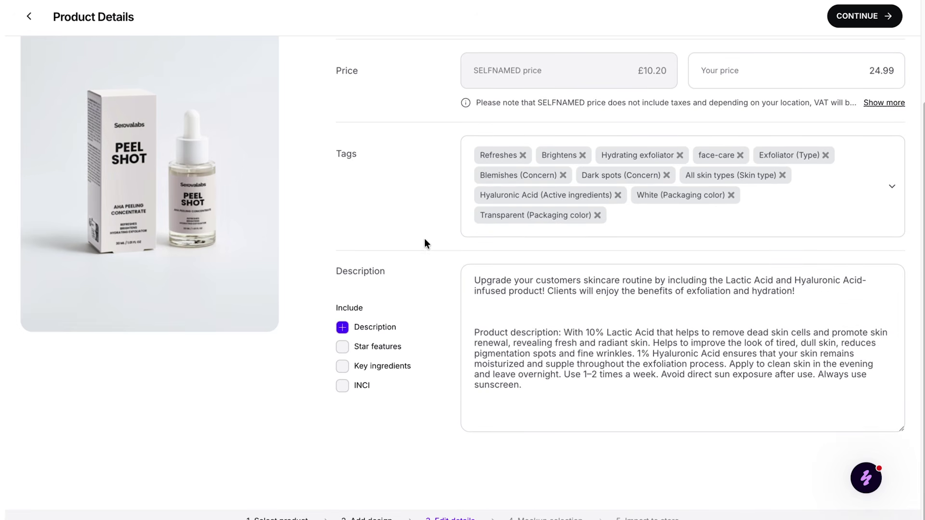
left_click(343, 348)
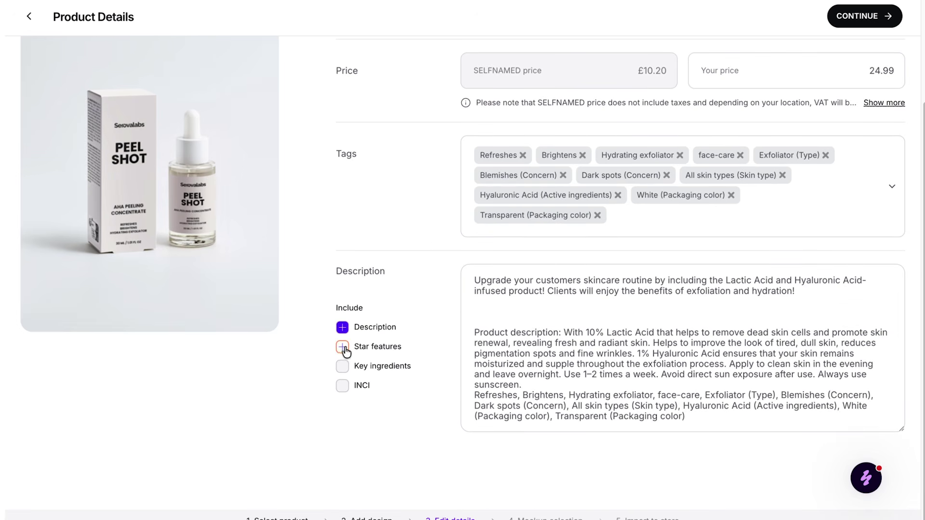
left_click(342, 348)
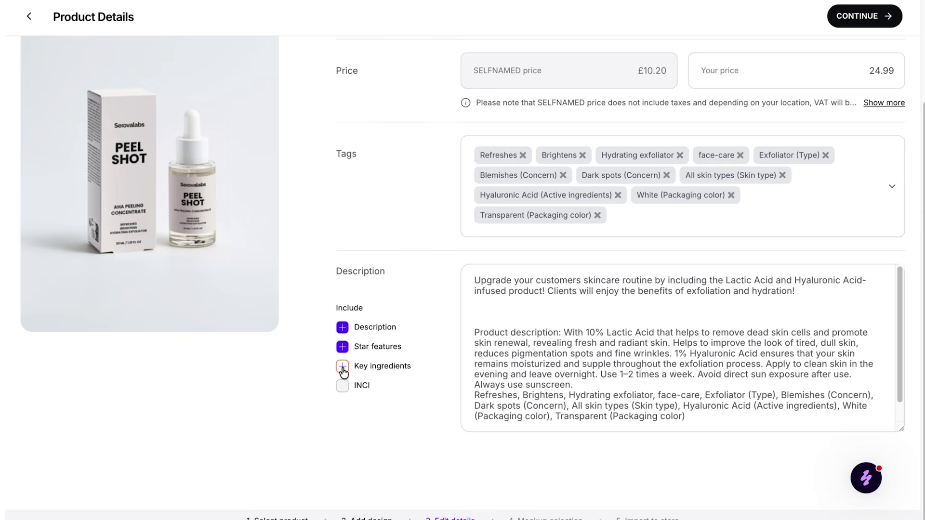
left_click(343, 368)
left_click(343, 385)
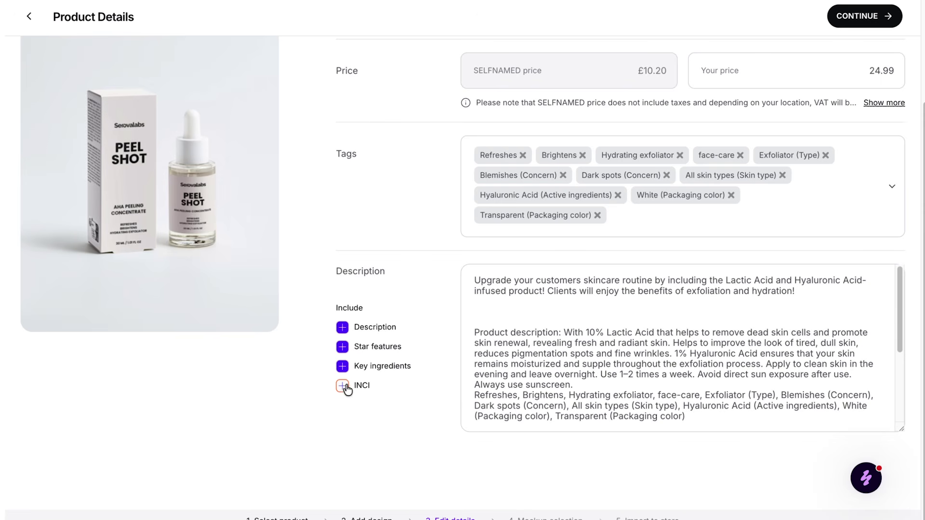
scroll(688, 351, "up", 5)
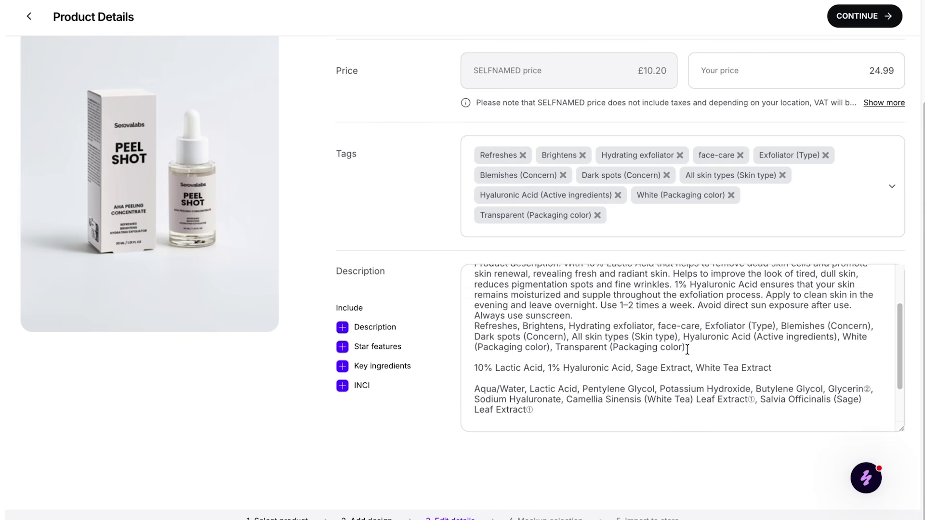
scroll(727, 257, "up", 3)
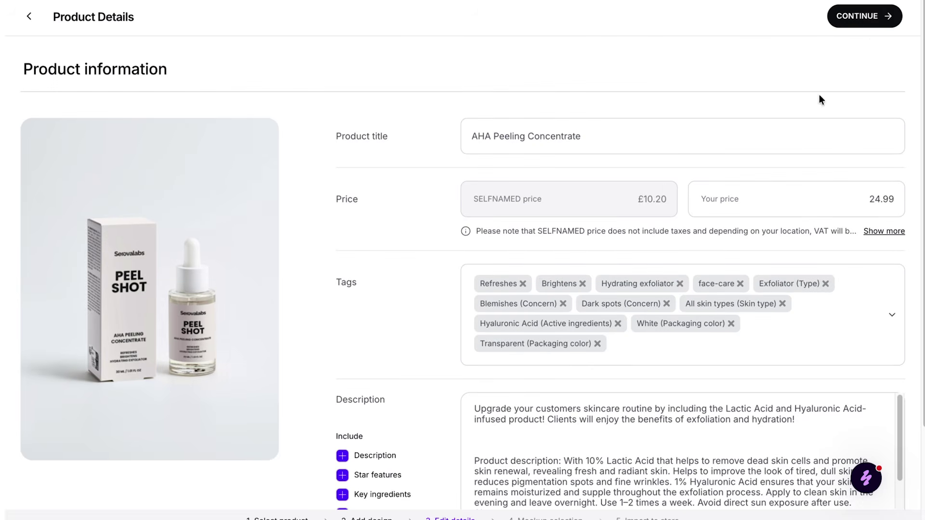
Select the first four mockup images, including the hand-held one.
left_click(862, 16)
left_click(66, 238)
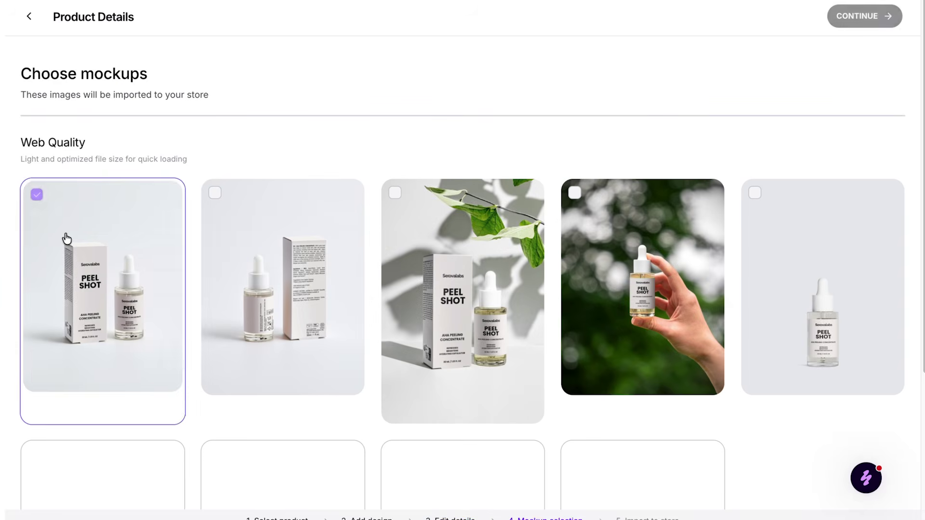
left_click(295, 227)
left_click(462, 241)
left_click(641, 250)
Select the fifth, dark background, driftwood, grey pleated and bathroom tiles mockups, then import the product.
left_click(795, 265)
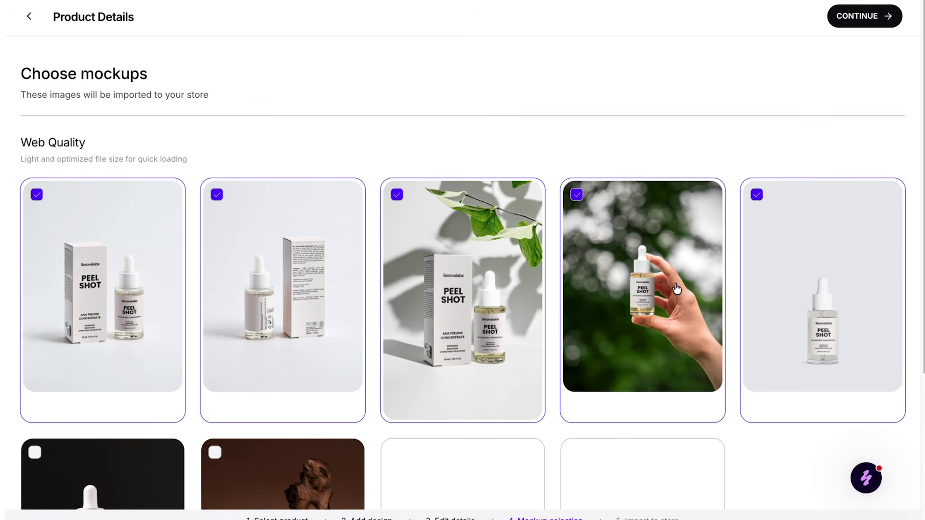
scroll(677, 288, "down", 2)
left_click(120, 418)
left_click(279, 424)
left_click(453, 413)
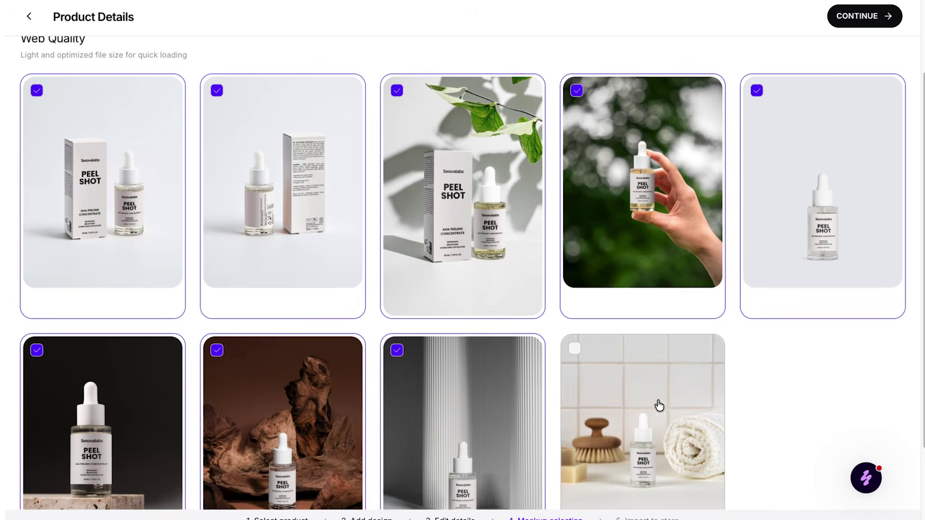
left_click(659, 406)
scroll(830, 398, "down", 2)
scroll(823, 382, "up", 4)
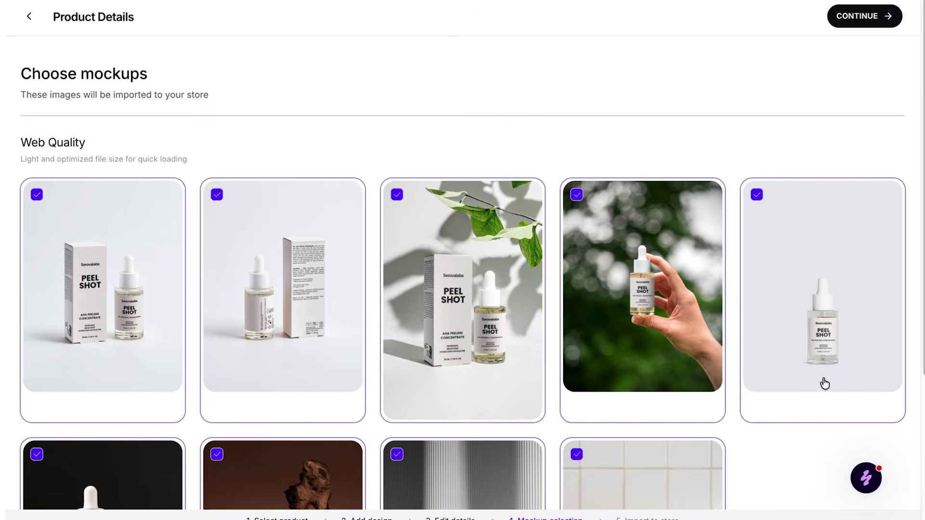
left_click(833, 17)
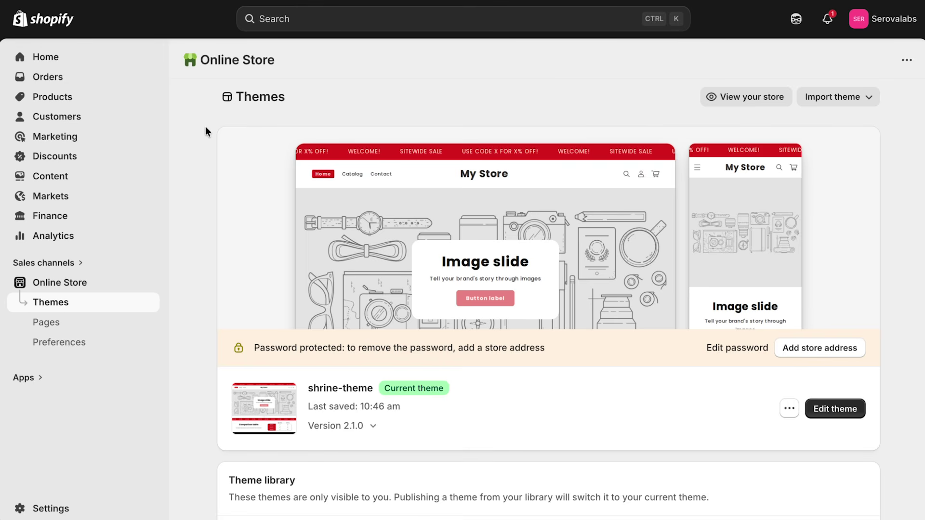
In the shrine-theme editor's colour settings, set Accent 1 to #F0EBE9.
left_click(839, 413)
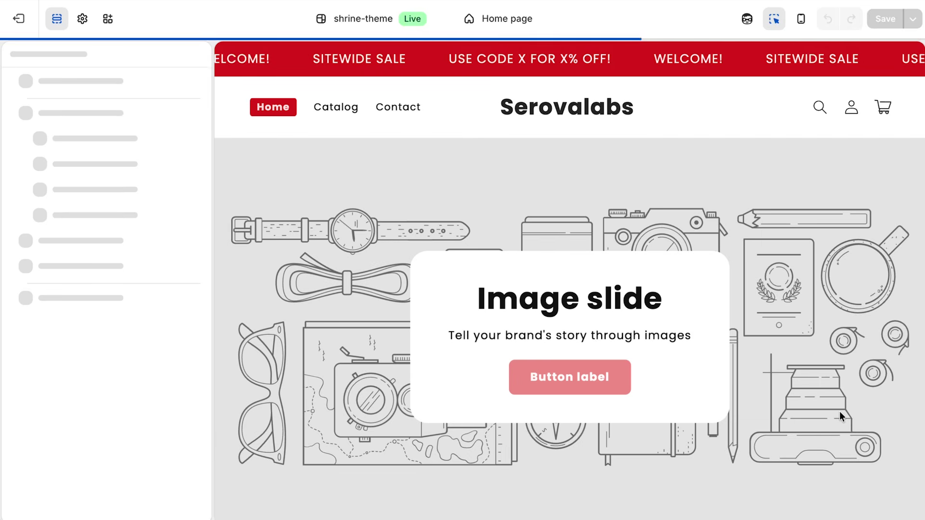
left_click(80, 25)
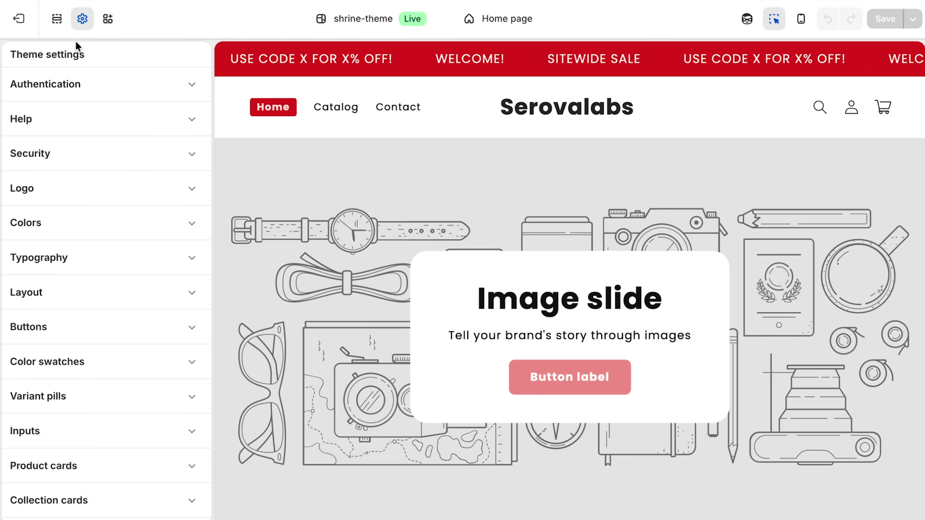
left_click(50, 215)
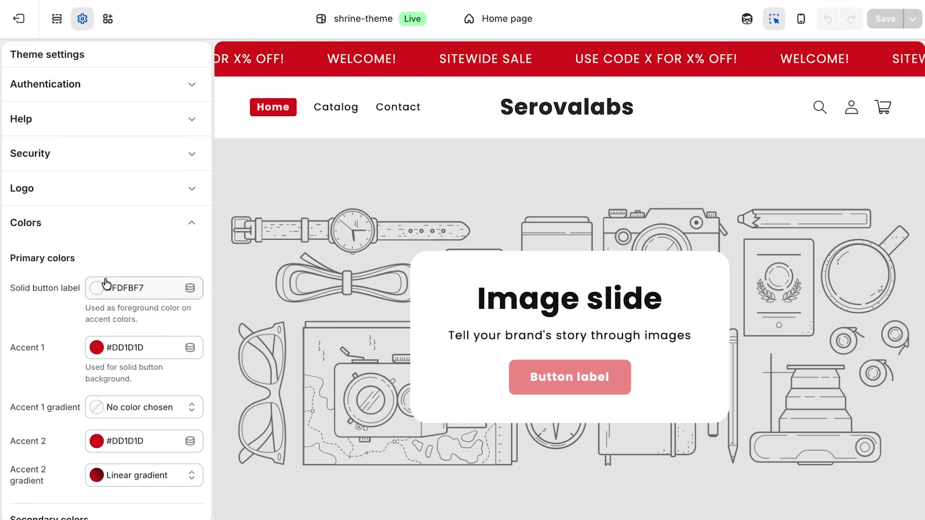
left_click(125, 346)
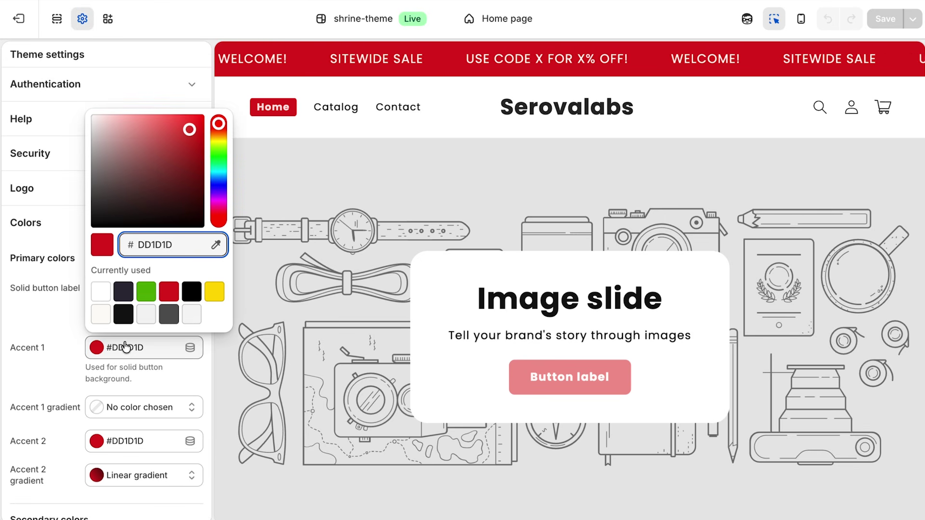
type("F0EBE9")
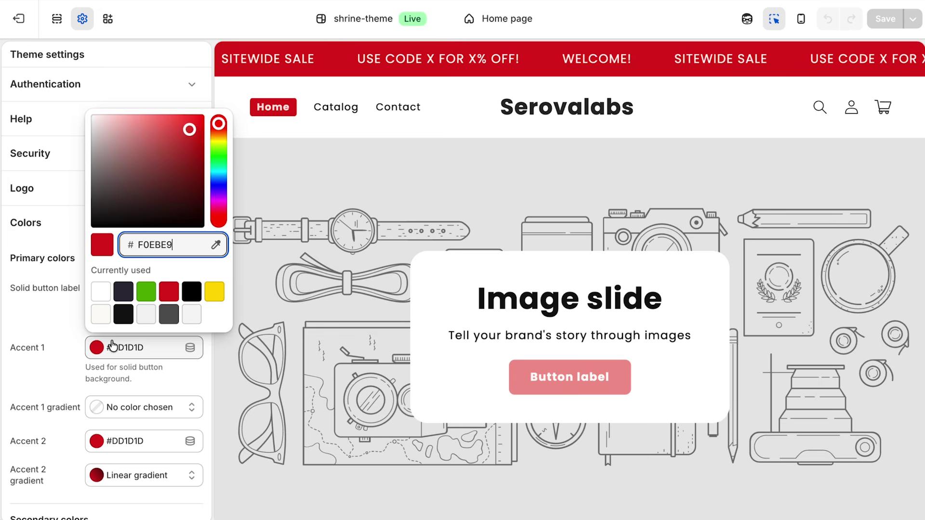
left_click(70, 342)
Set the solid button label and Accent 2 colours to #121212, then open the header's logo settings.
left_click(122, 299)
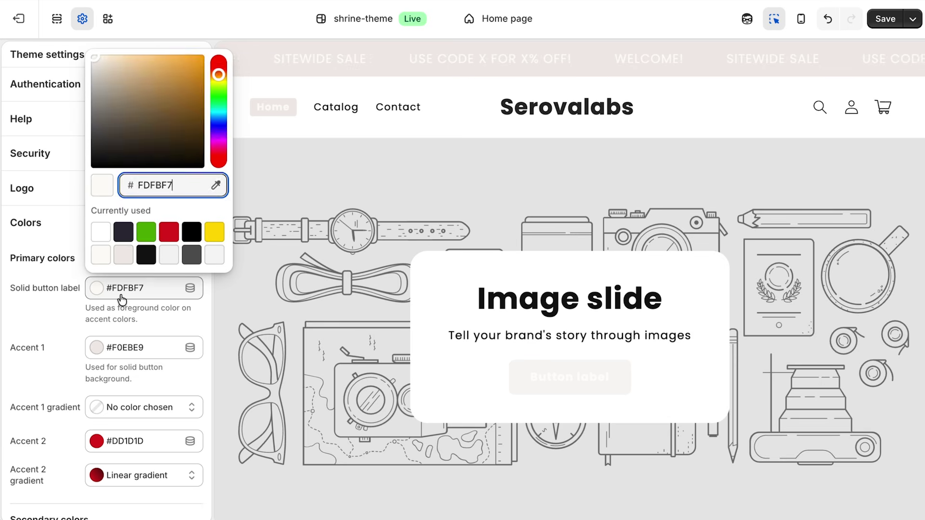
left_click(124, 232)
left_click(146, 254)
left_click(37, 322)
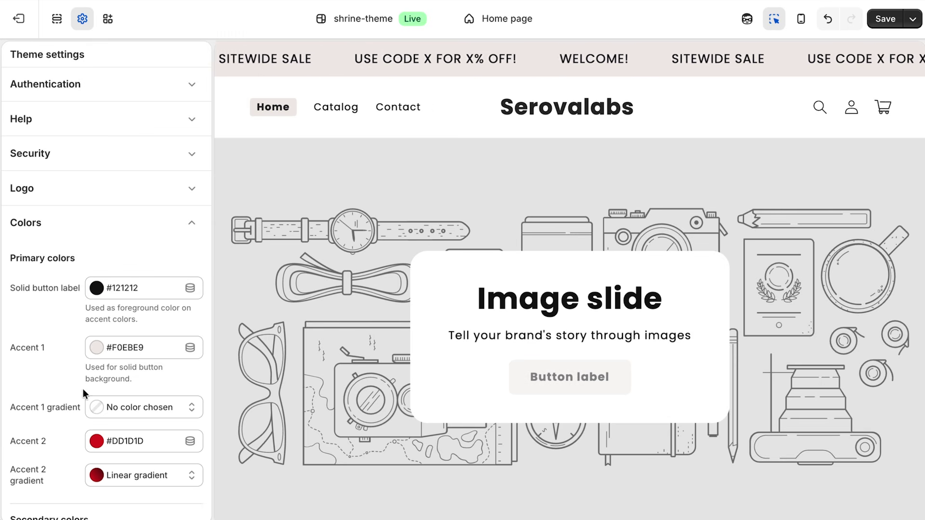
left_click(96, 441)
left_click(98, 406)
left_click(31, 371)
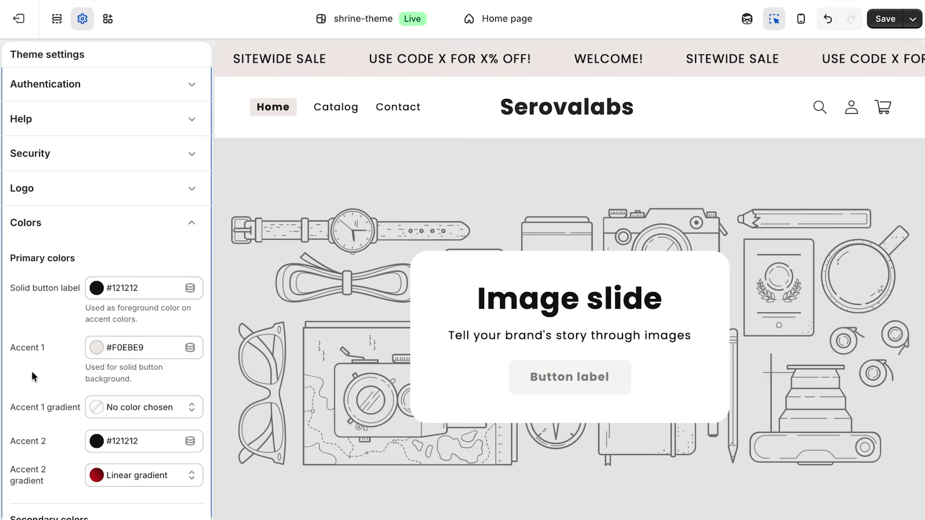
left_click(505, 123)
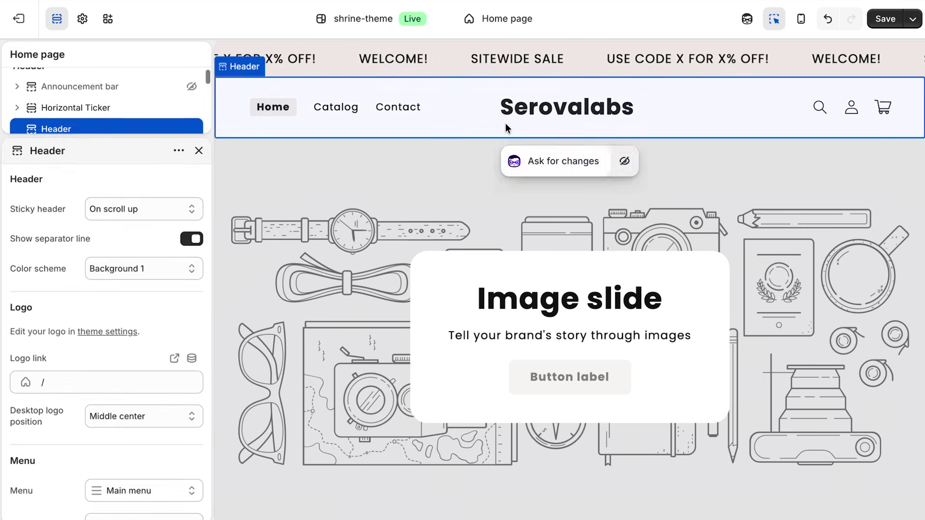
left_click(129, 333)
Set the store logo to the Serovalabs_Logo image and begin choosing a favicon.
left_click(131, 106)
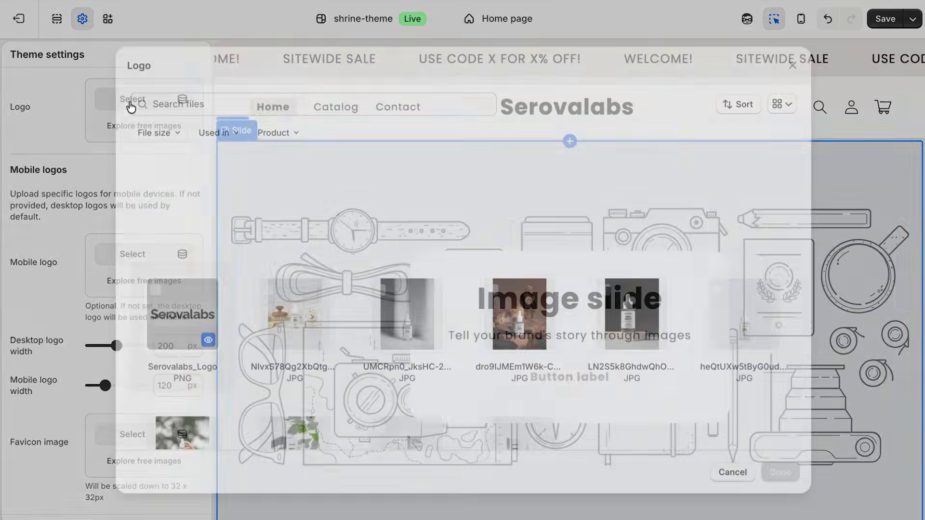
left_click(155, 283)
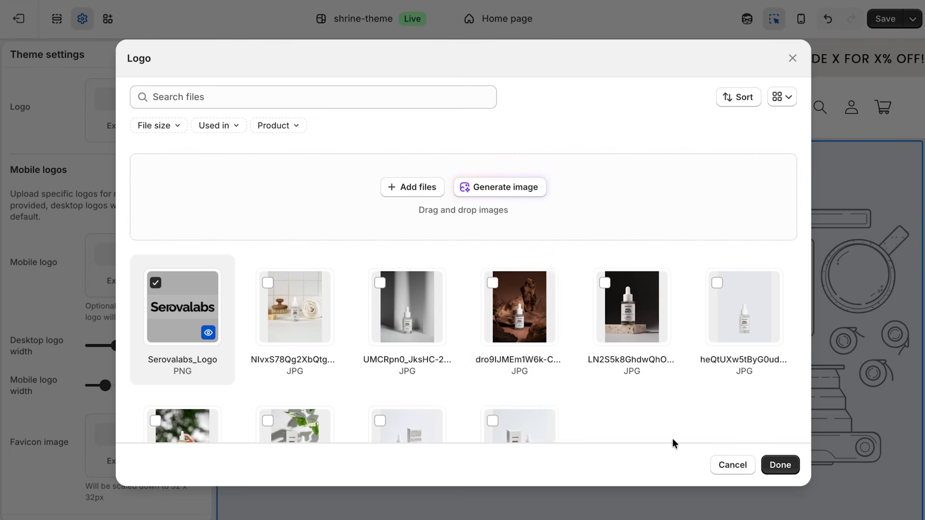
left_click(770, 463)
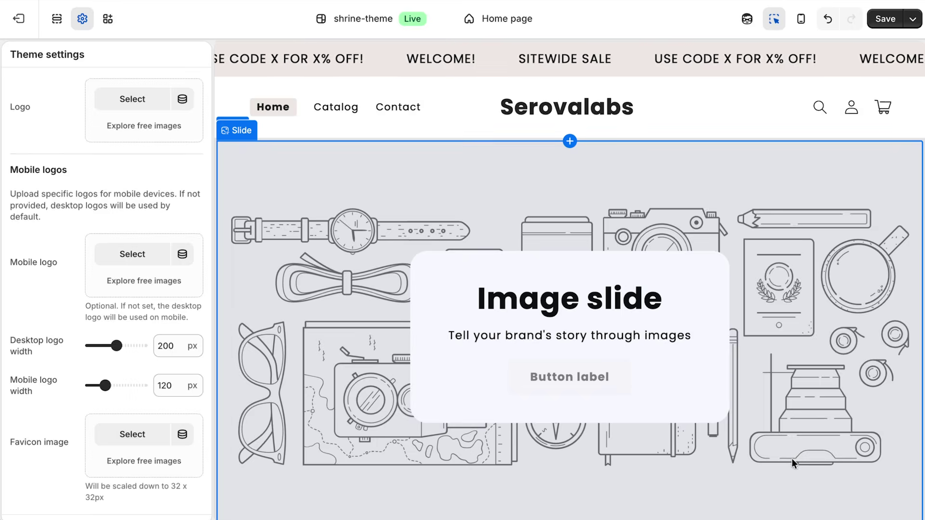
left_click(132, 434)
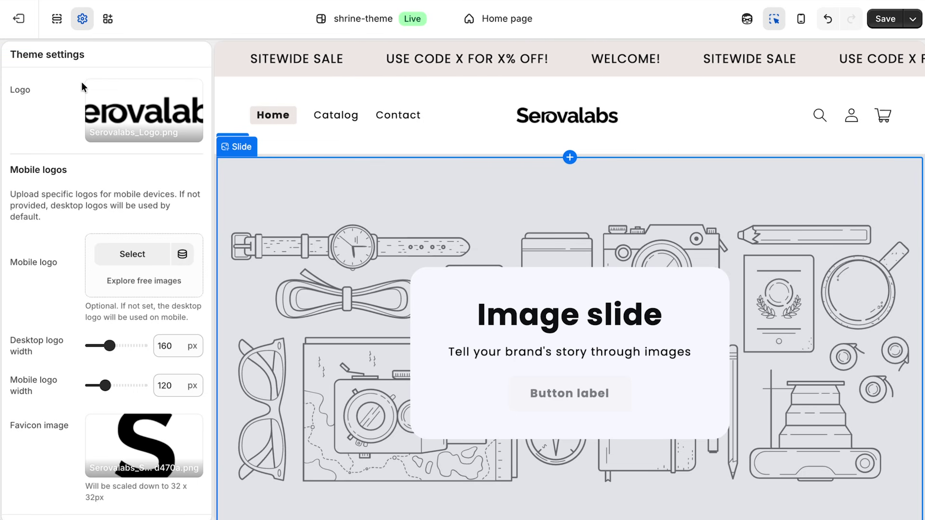
In Theme settings, collapse the Logo section and expand Typography.
left_click(80, 27)
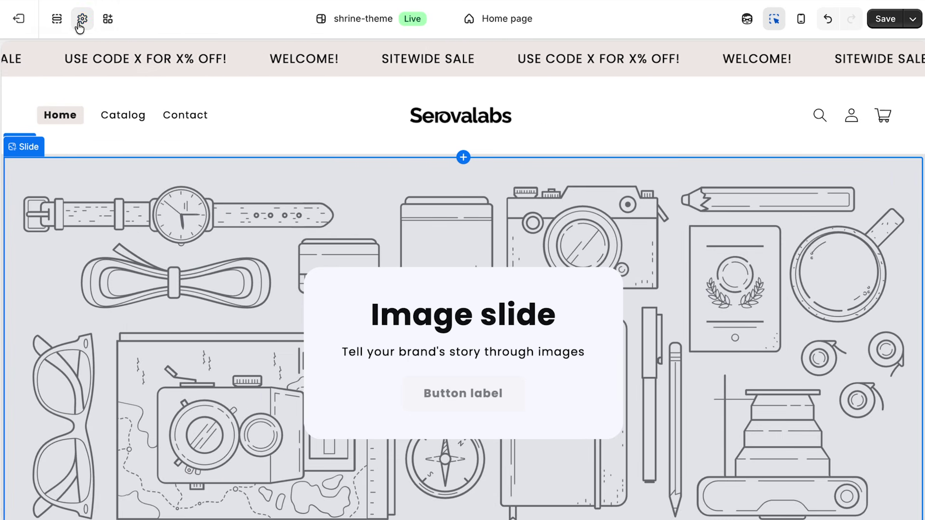
left_click(80, 28)
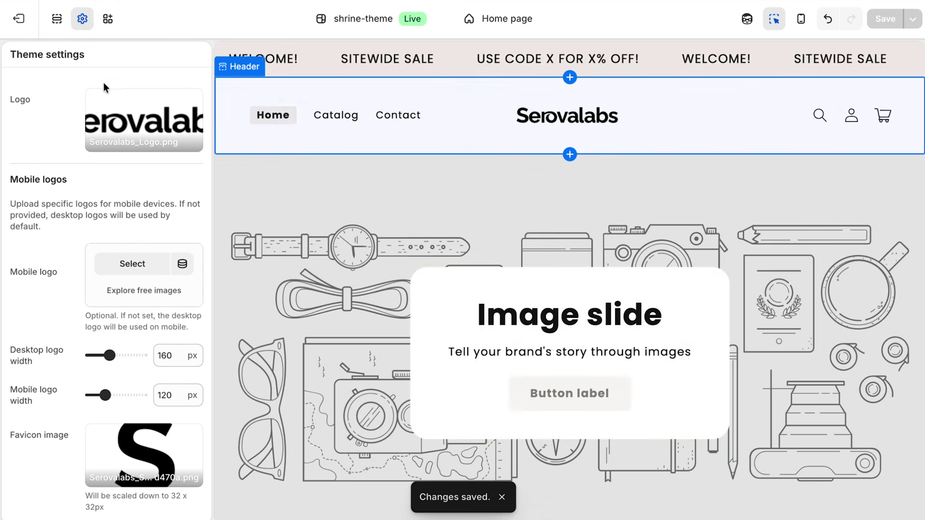
left_click(73, 74)
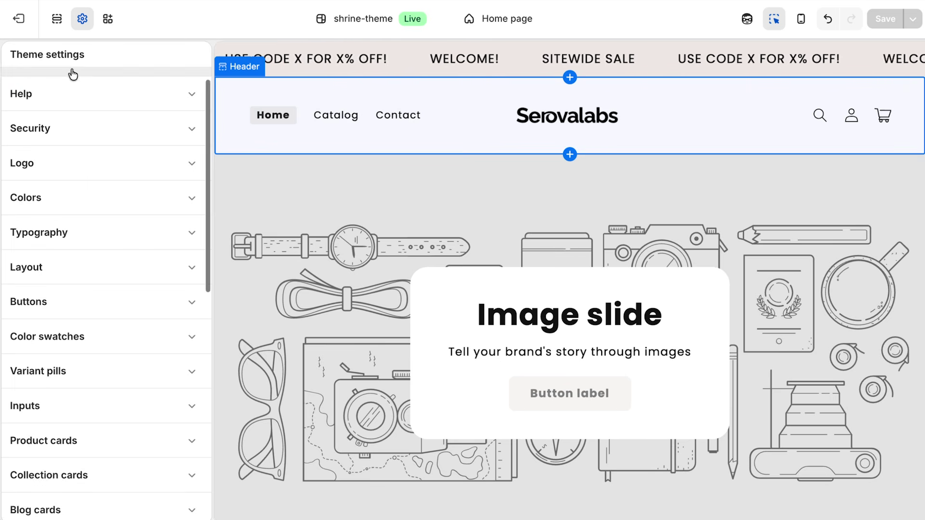
left_click(87, 252)
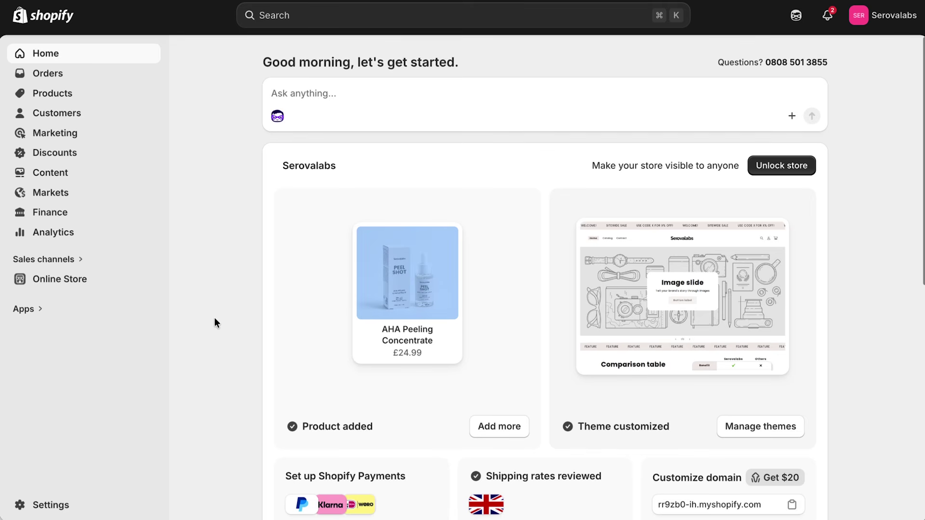
Purchase the serovalabs.com domain from the Domains settings.
left_click(57, 504)
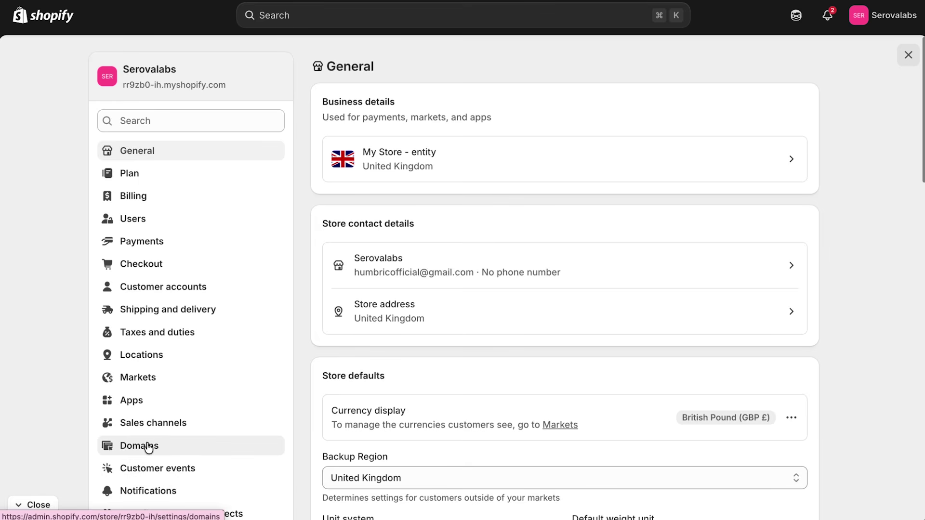
left_click(149, 447)
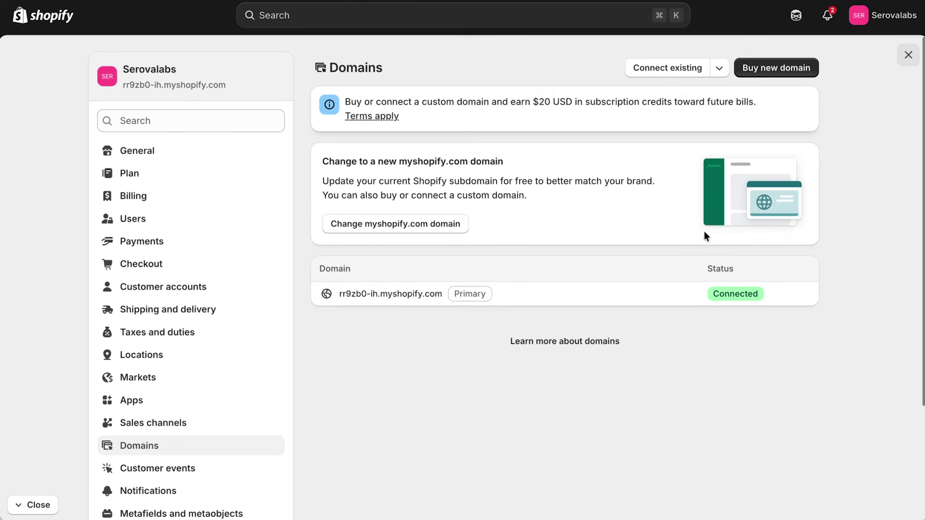
left_click(768, 72)
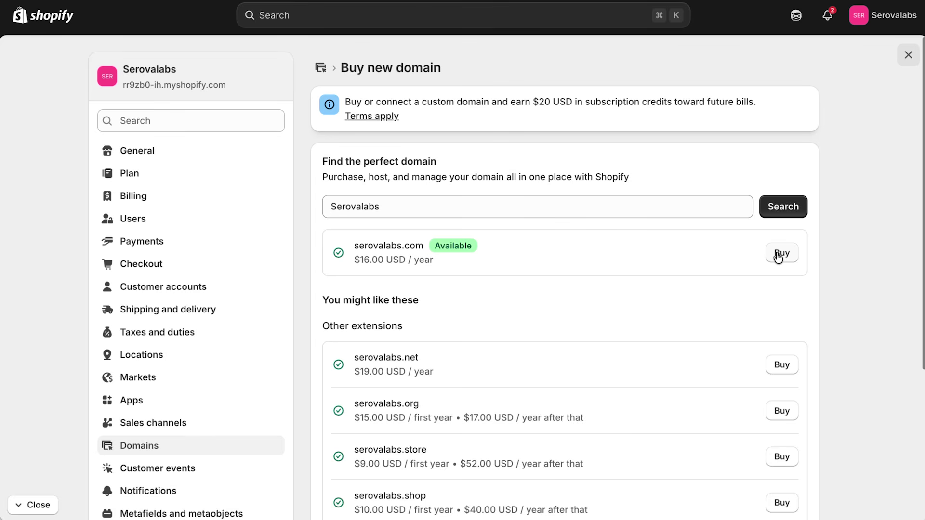
left_click(778, 255)
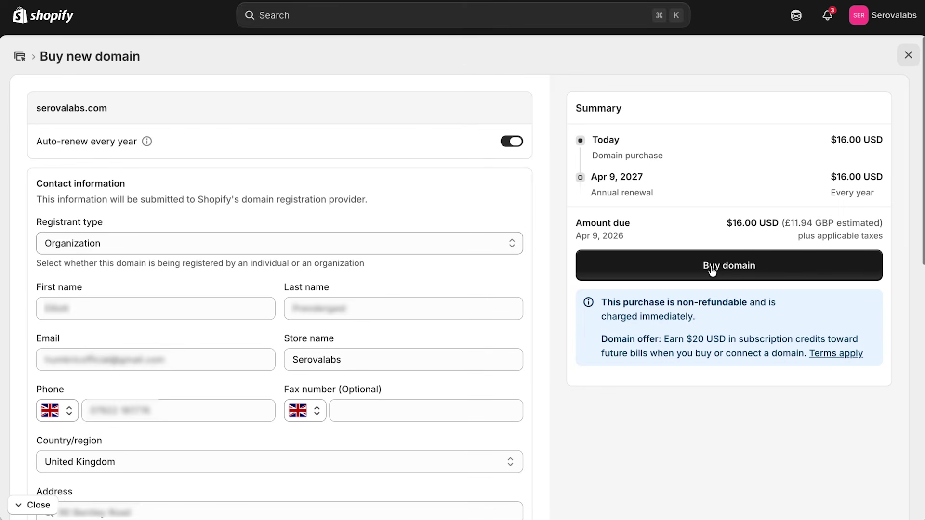
left_click(738, 268)
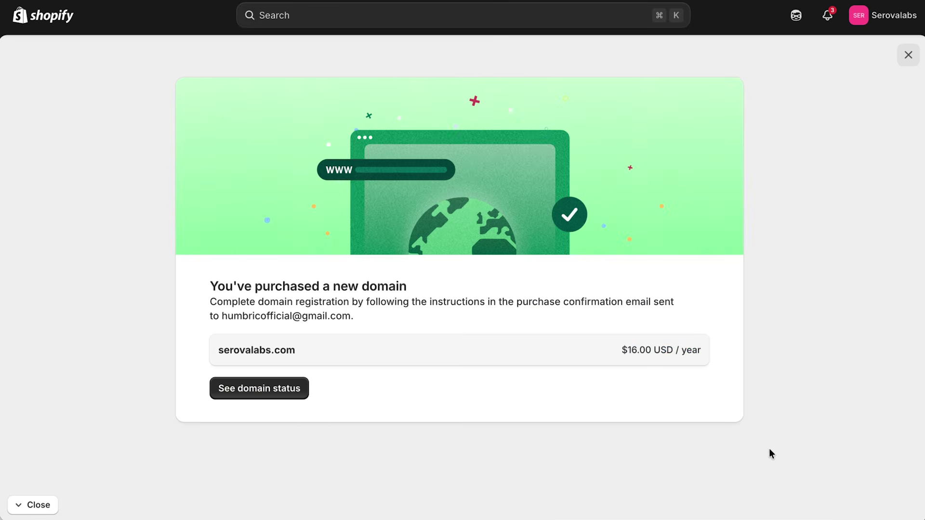
Check that serovalabs.com shows as Connected in its domain details.
left_click(261, 391)
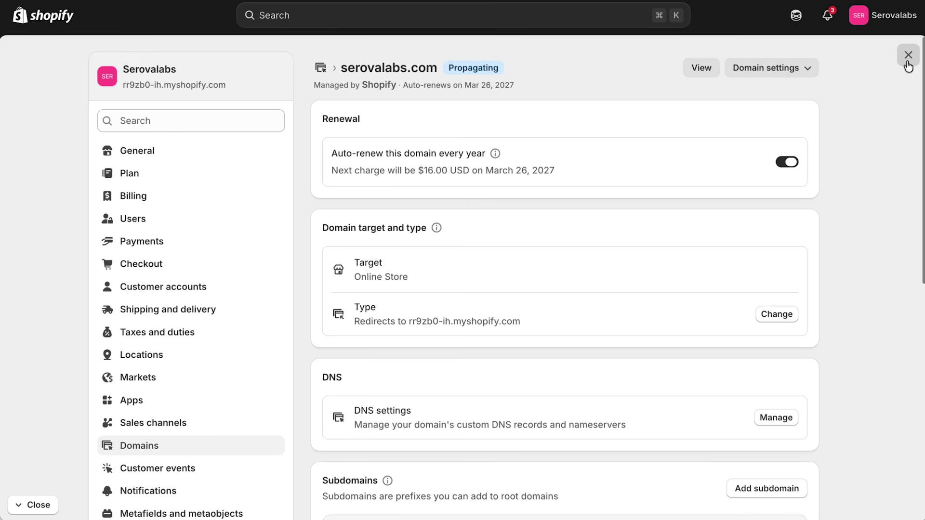
left_click(908, 63)
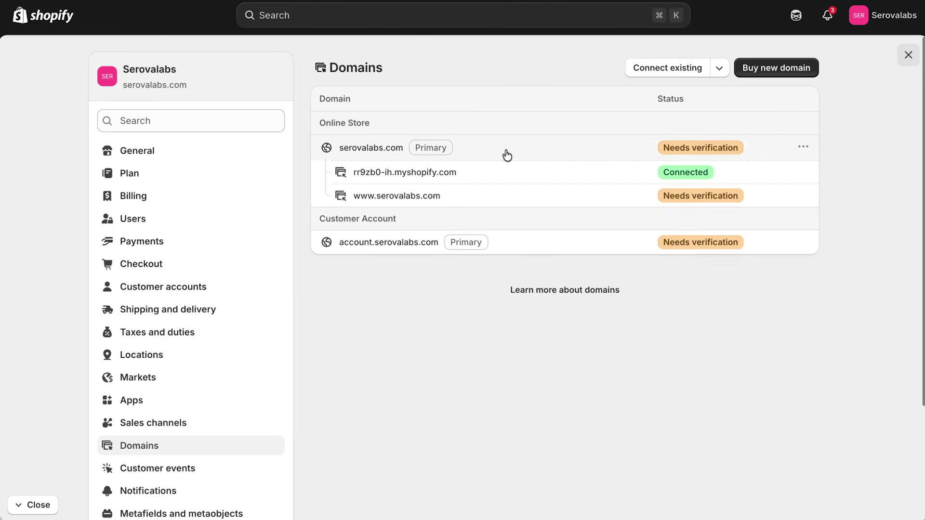
left_click(507, 155)
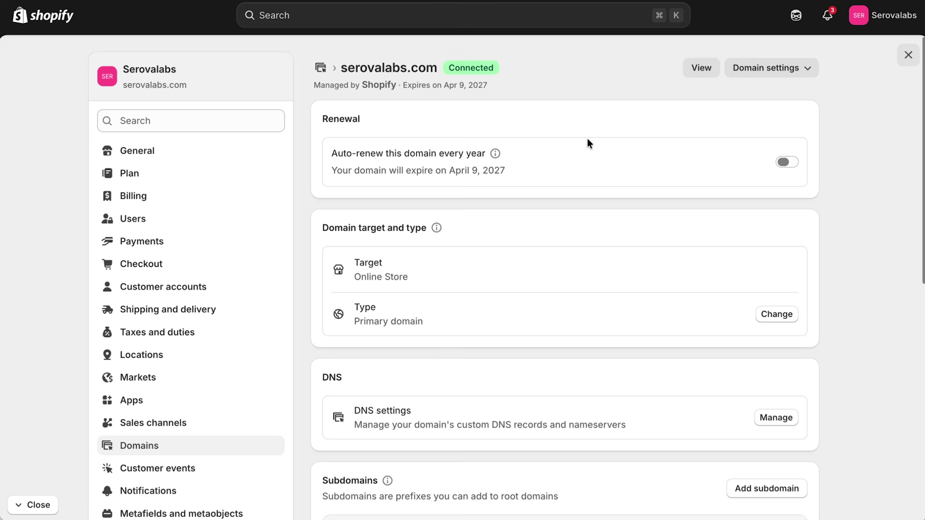
left_click_drag(497, 72, 446, 73)
left_click(569, 81)
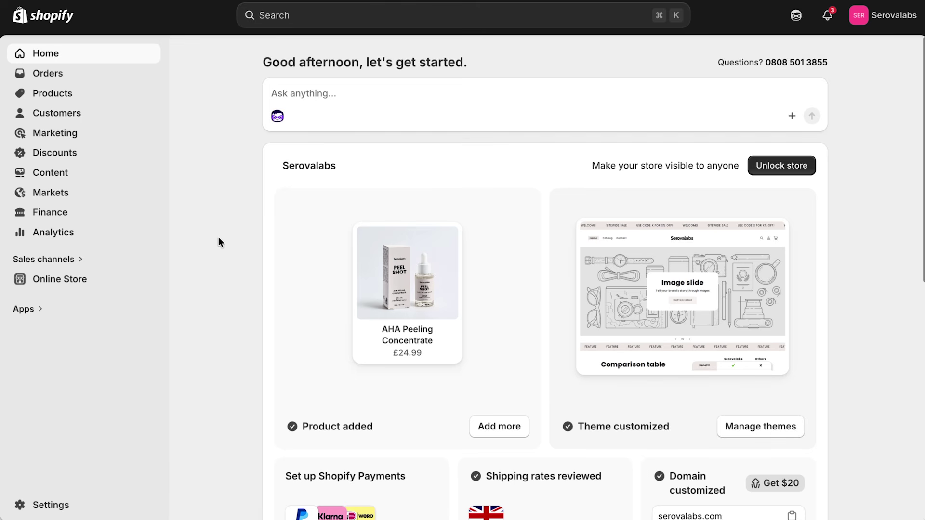
Uncheck AHA Peeling Concentrate in the Selfnamed Delivery Profile's products and save the profile.
left_click(64, 506)
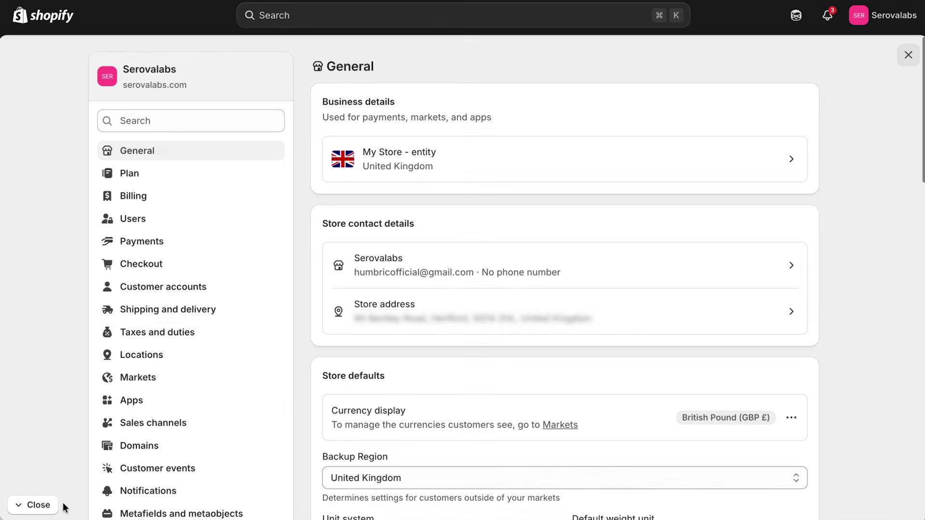
left_click(172, 315)
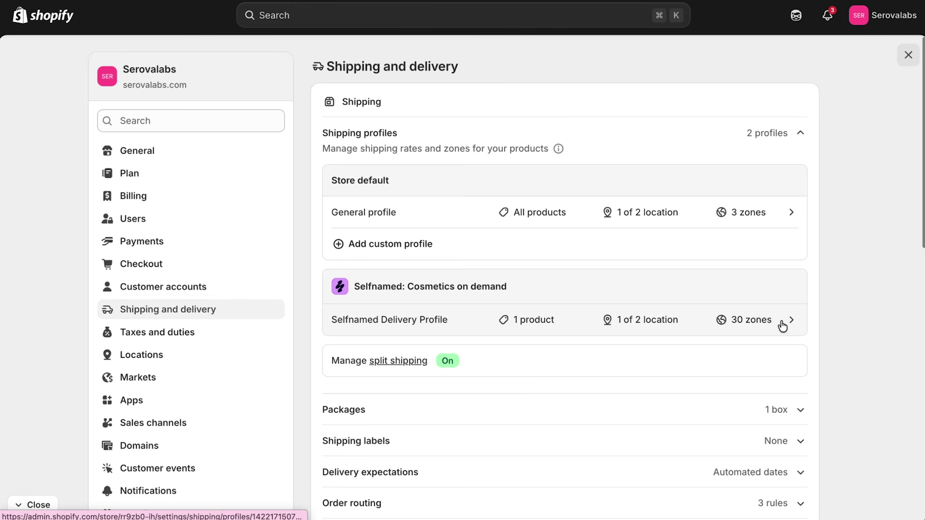
left_click(783, 326)
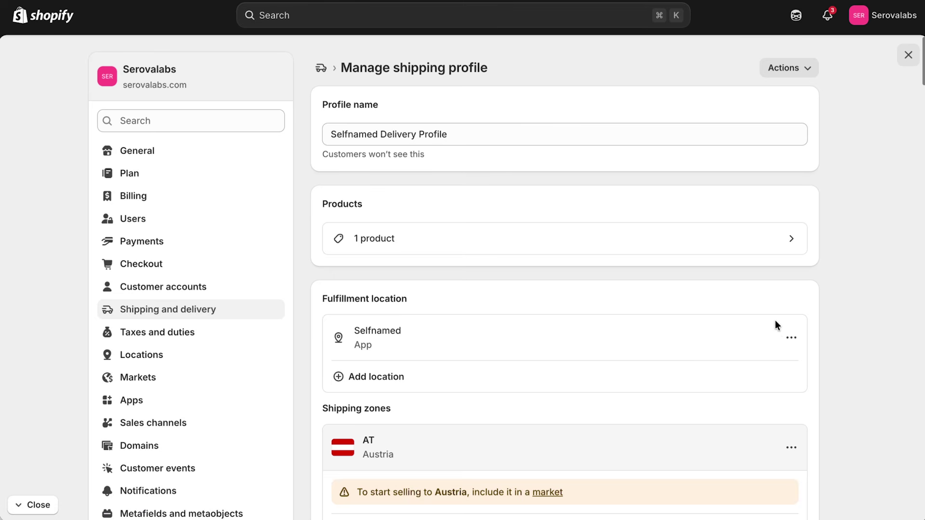
left_click(562, 242)
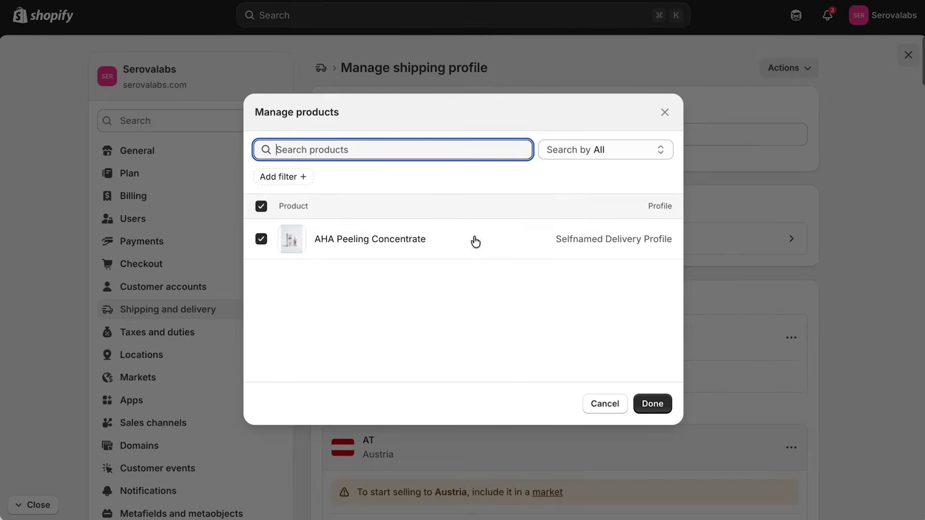
left_click(262, 240)
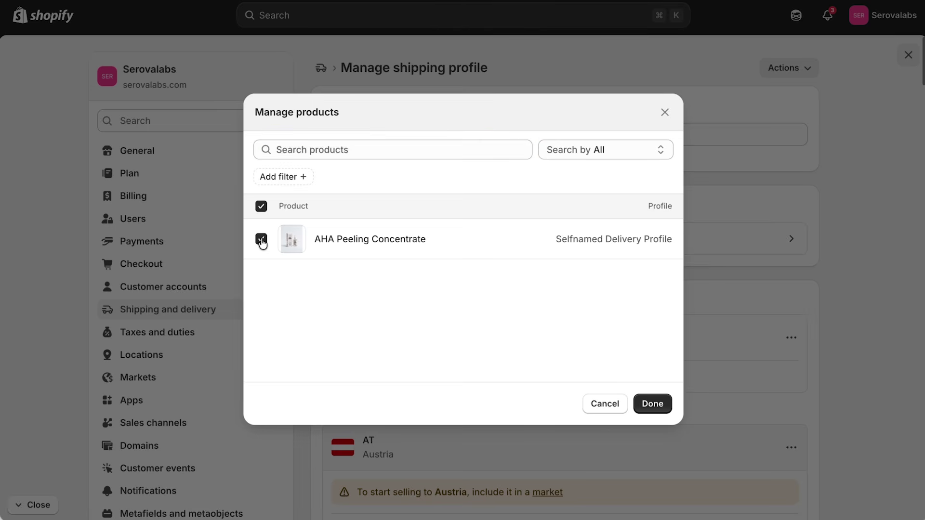
left_click(653, 404)
left_click(671, 15)
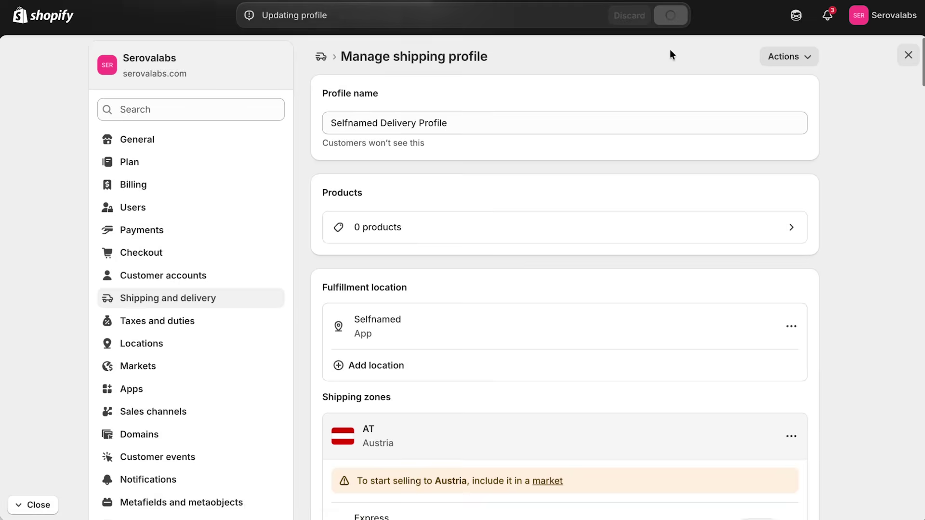
left_click(321, 58)
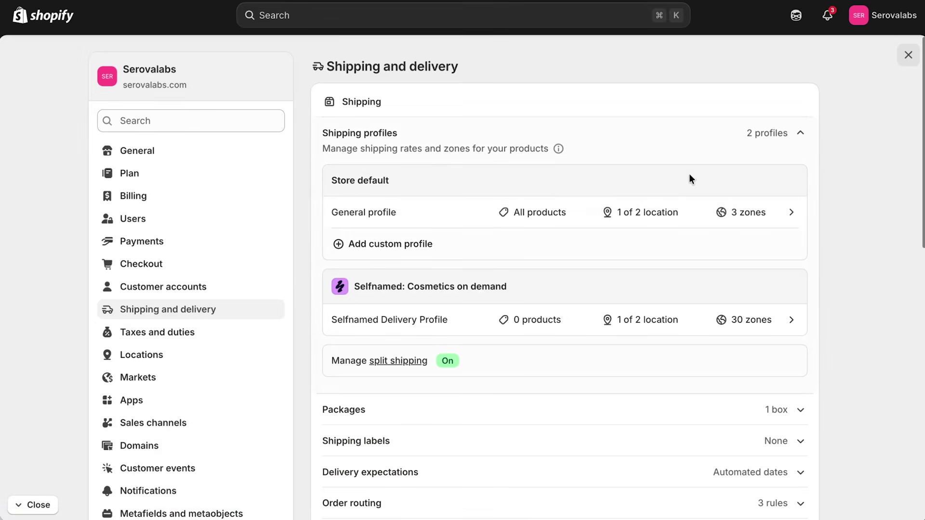
Confirm the General profile's products, then ship from Selfnamed using the Shop location's options and save.
left_click(753, 216)
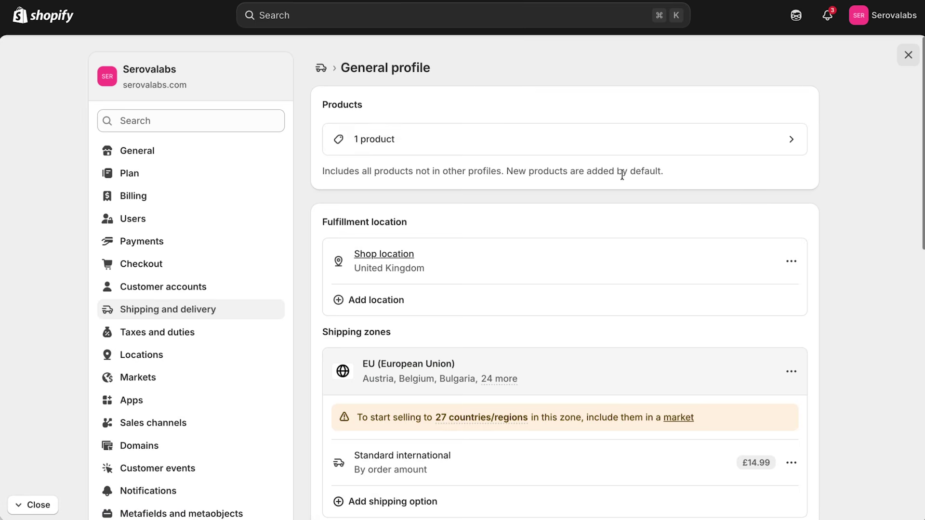
left_click(426, 141)
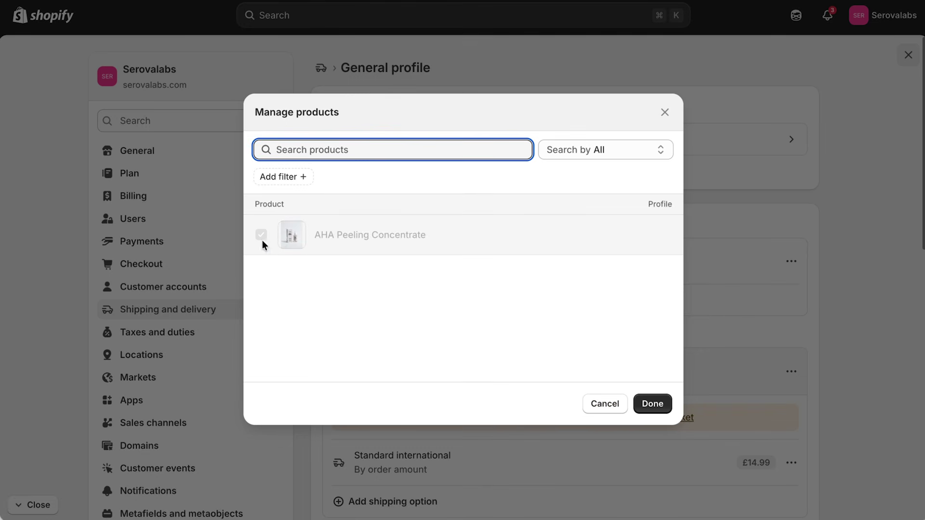
left_click(653, 404)
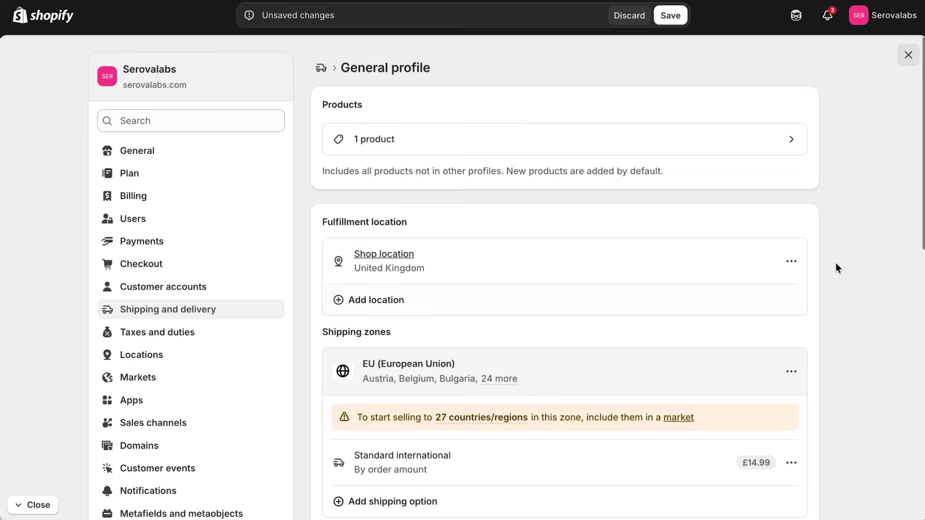
scroll(842, 234, "down", 10)
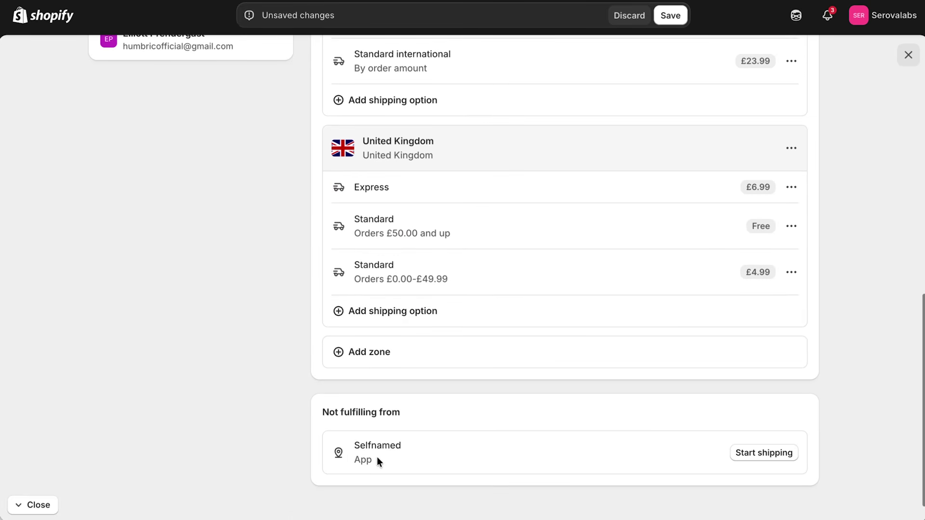
left_click(755, 455)
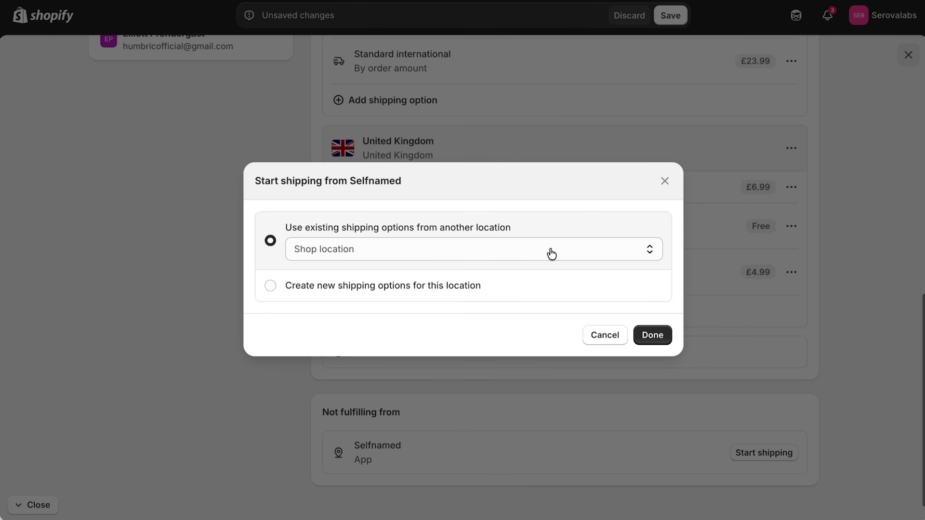
left_click(653, 340)
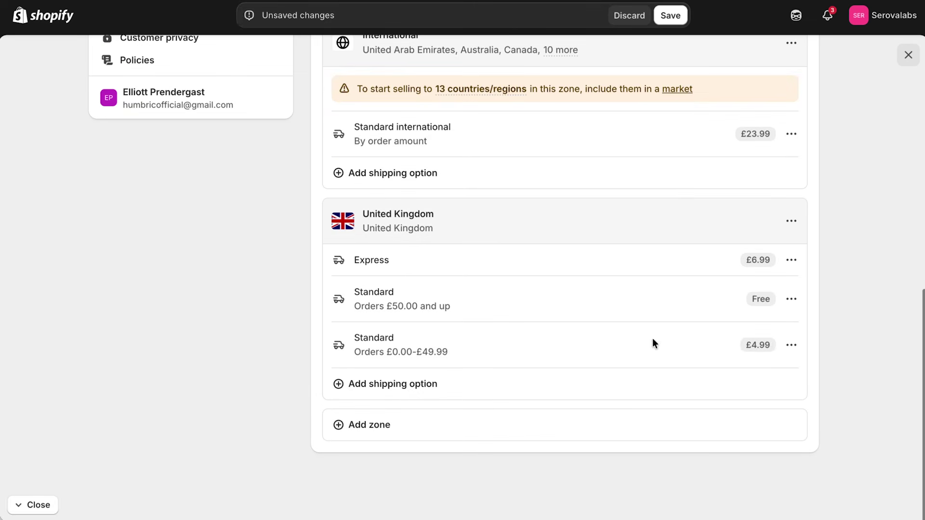
left_click(673, 16)
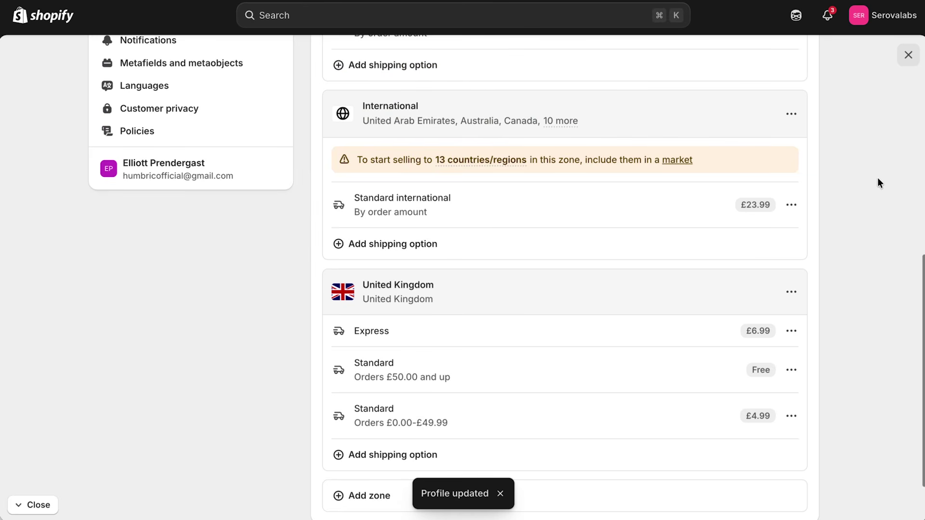
scroll(877, 179, "up", 8)
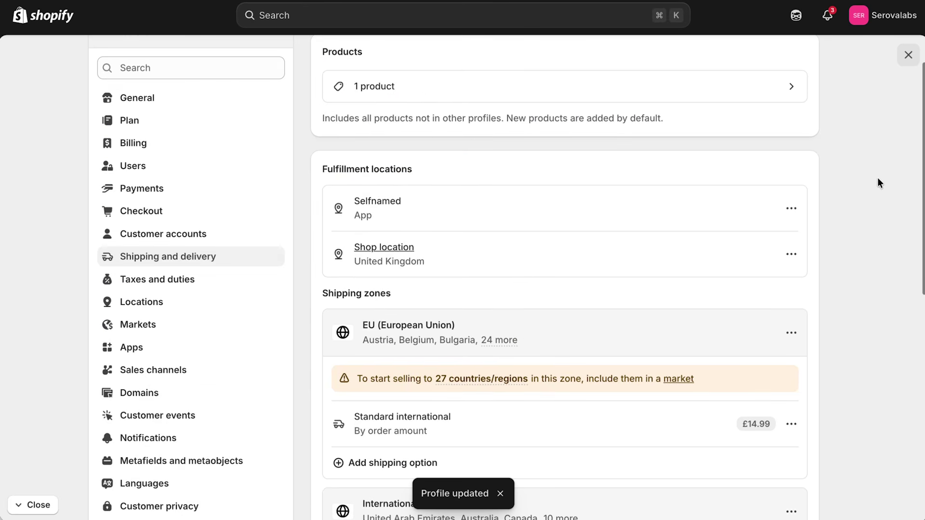
scroll(878, 179, "up", 2)
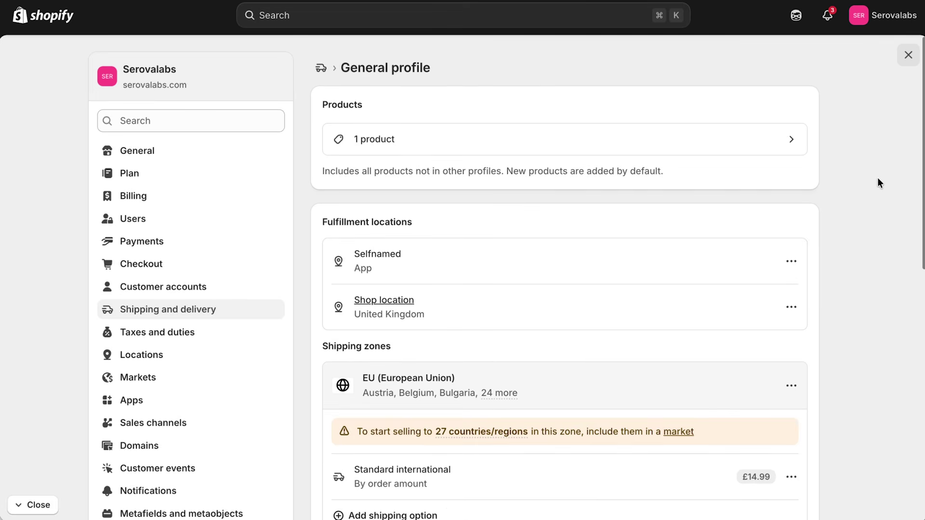
scroll(878, 179, "down", 5)
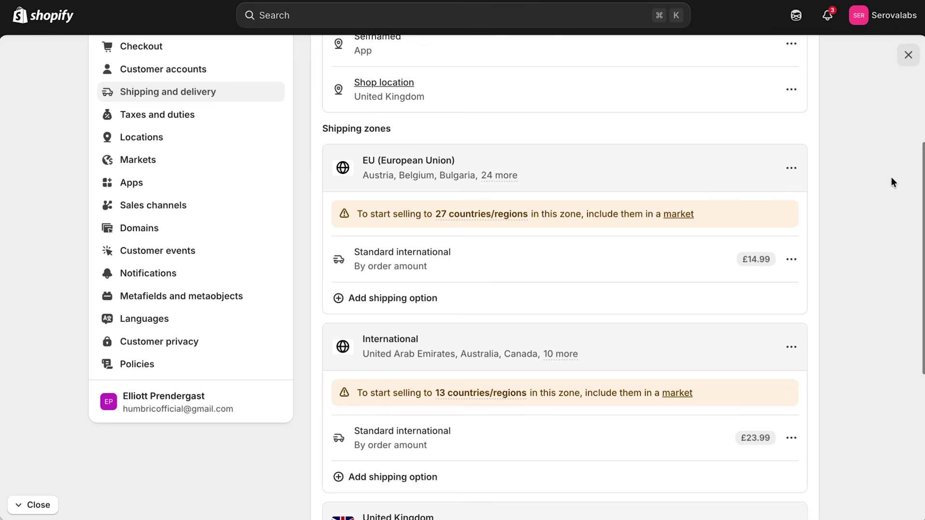
mouse_move(478, 212)
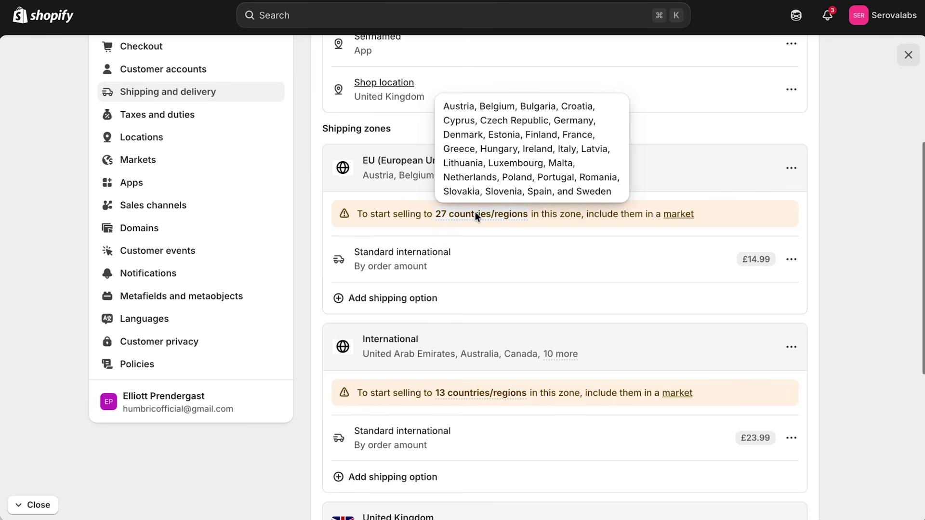
Create and save the suggested European Union and United States and Canada markets.
left_click(677, 216)
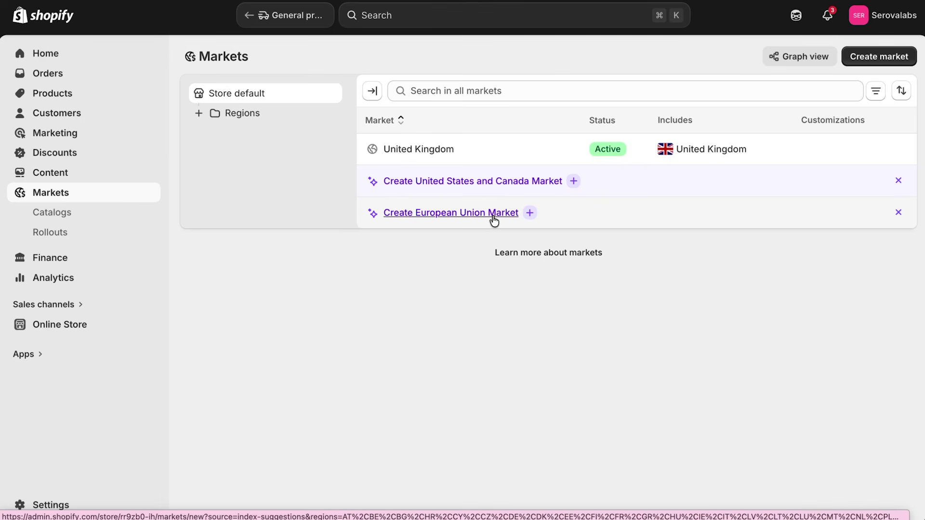
left_click(529, 213)
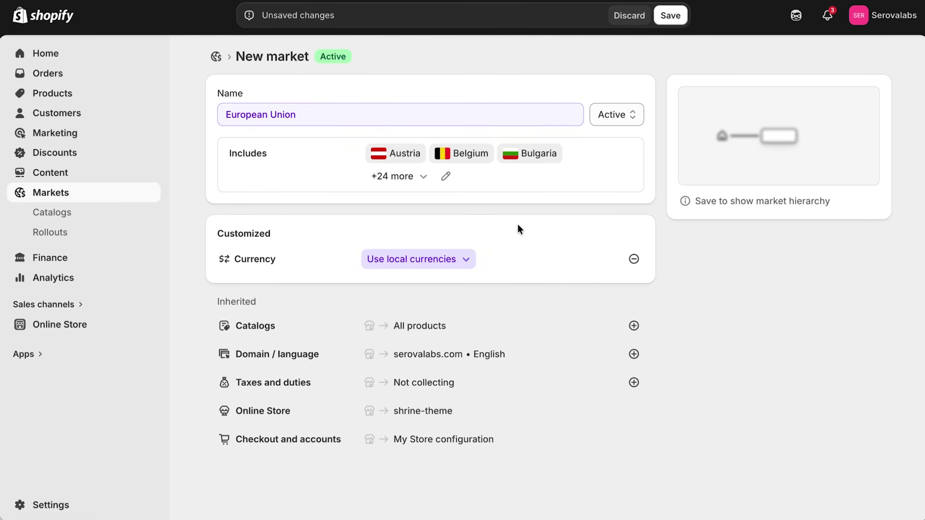
left_click(672, 19)
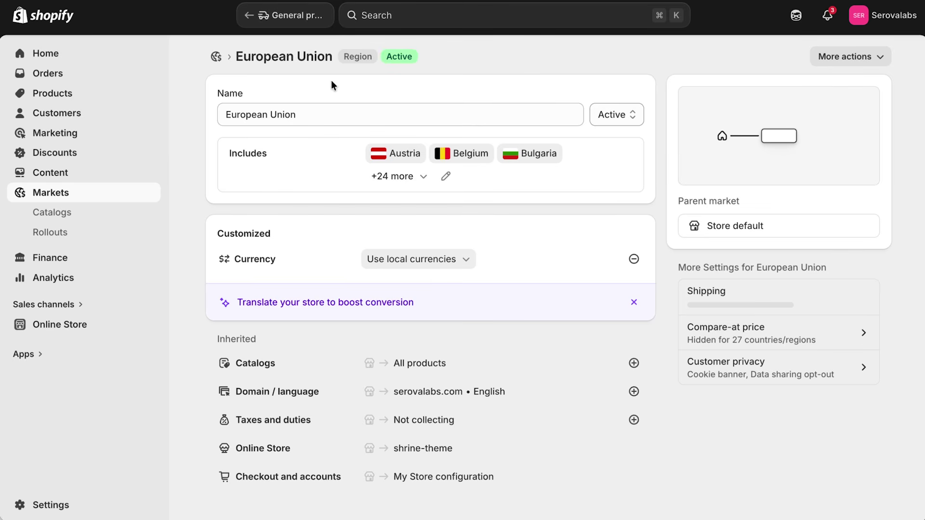
left_click(215, 56)
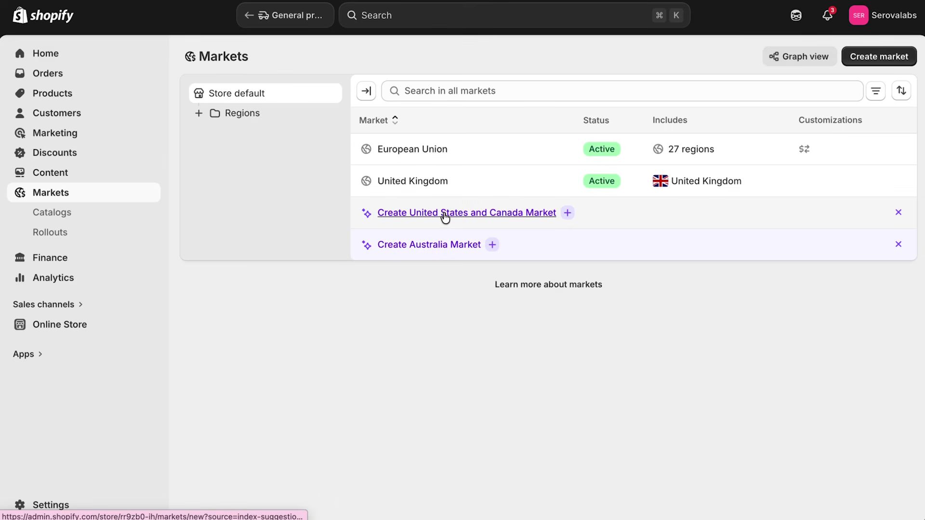
left_click(417, 214)
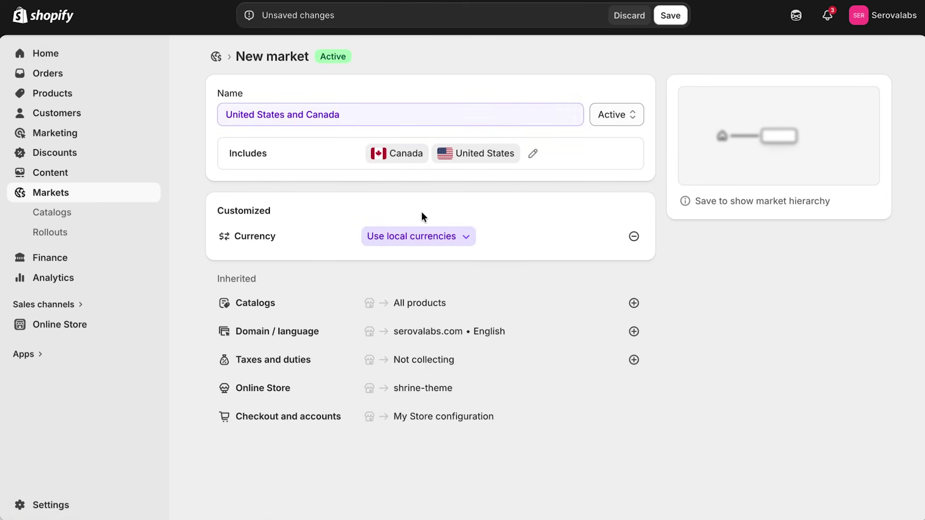
left_click(666, 24)
left_click(215, 57)
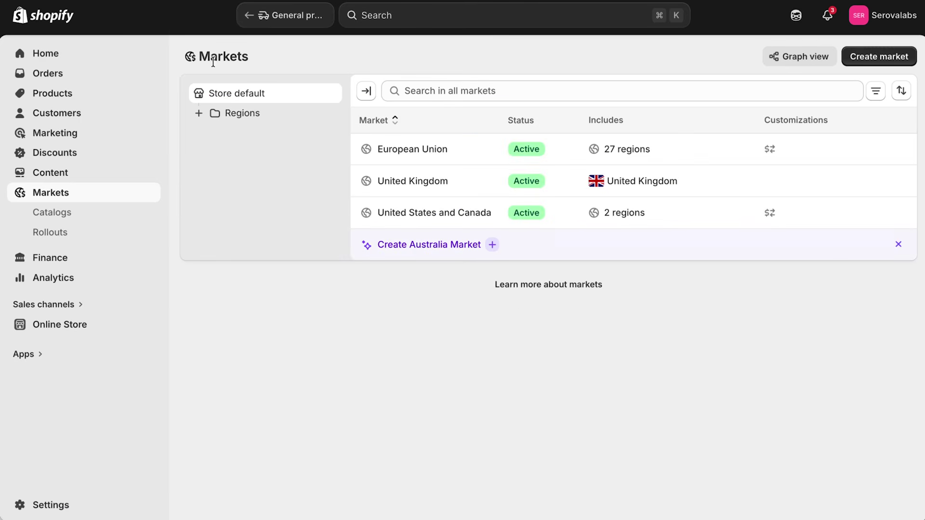
Open the General profile under Shipping and delivery settings.
left_click(63, 505)
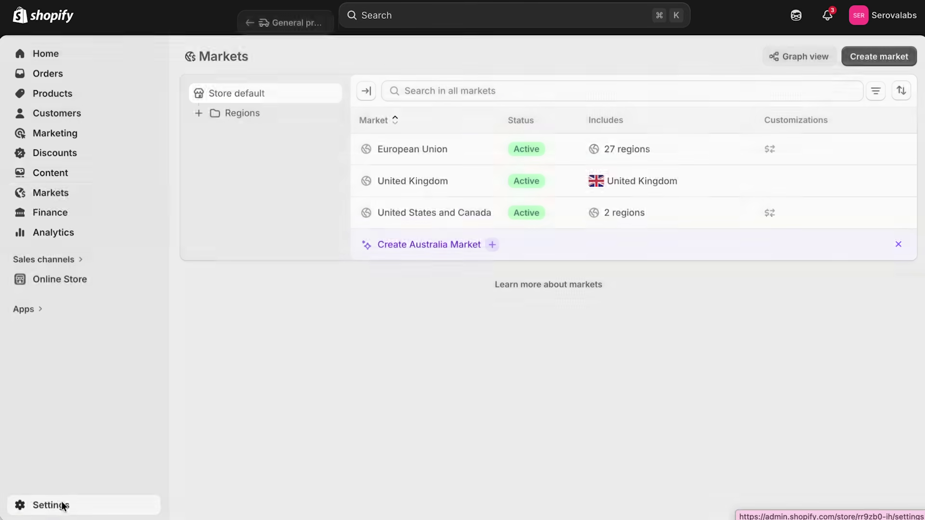
left_click(174, 311)
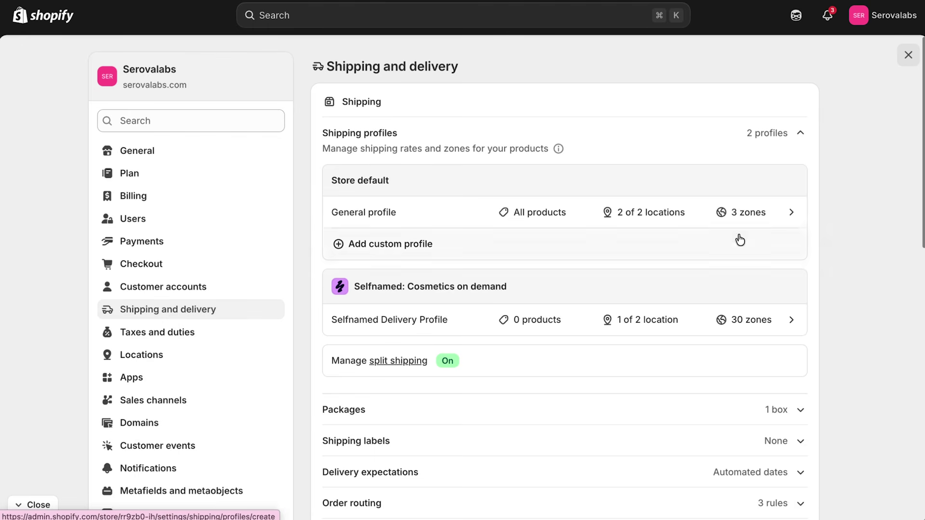
left_click(764, 221)
scroll(751, 212, "down", 2)
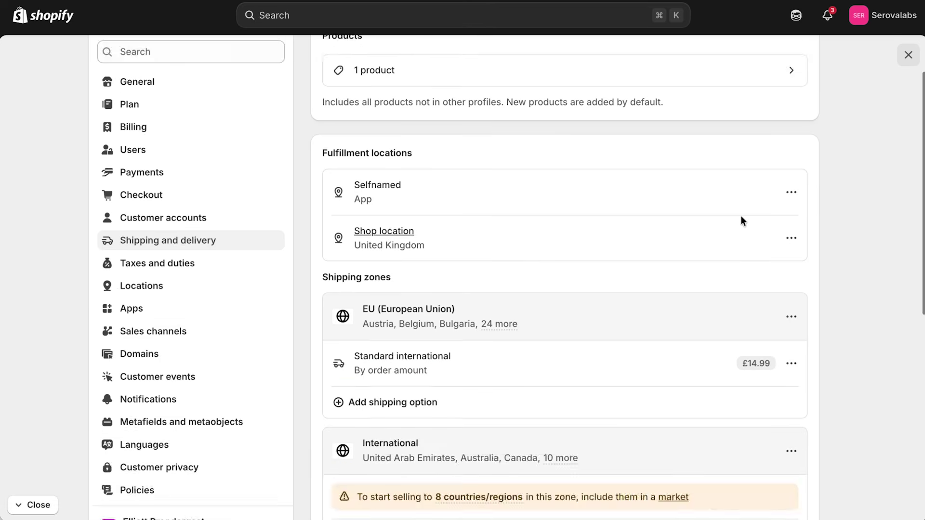
scroll(741, 215, "down", 5)
Remove Hong Kong SAR and Israel from the International zone's regions.
mouse_move(479, 278)
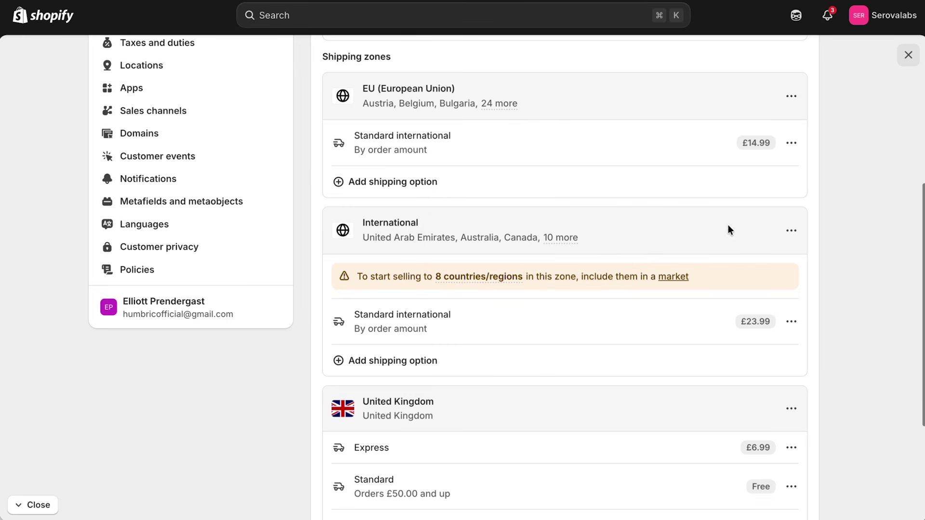
left_click(788, 233)
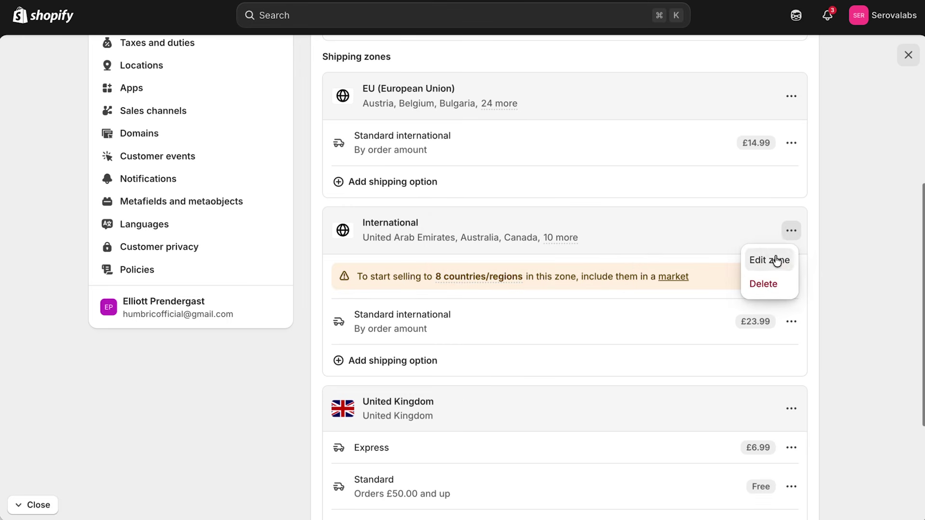
left_click(775, 260)
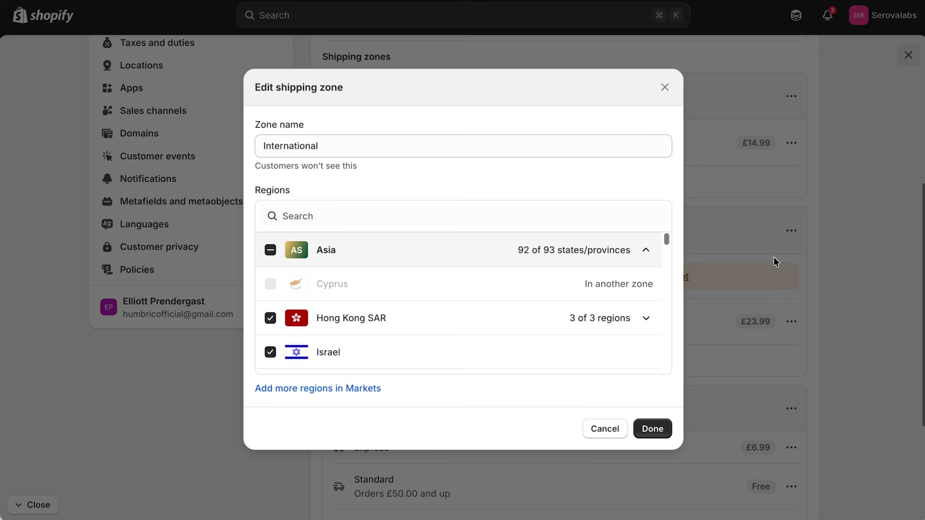
left_click(270, 318)
left_click(270, 352)
scroll(276, 289, "down", 2)
scroll(384, 294, "down", 20)
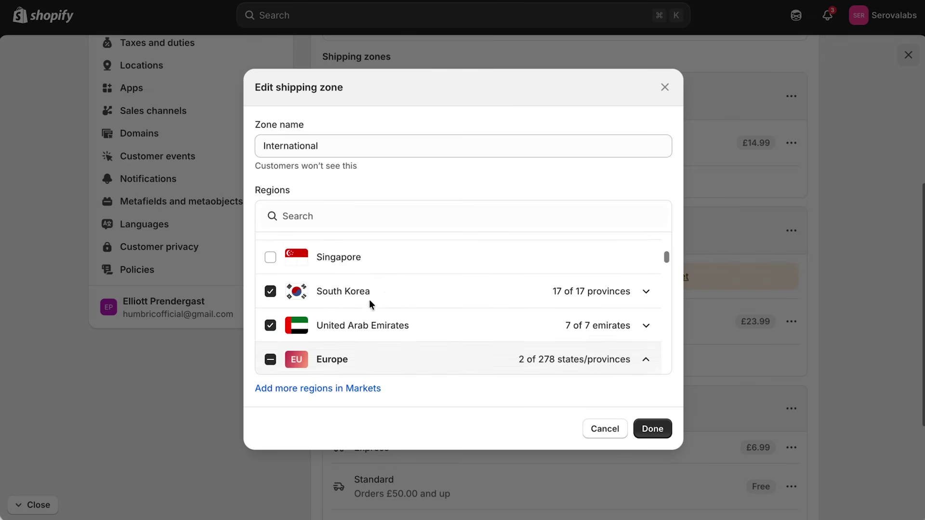
scroll(384, 296, "down", 5)
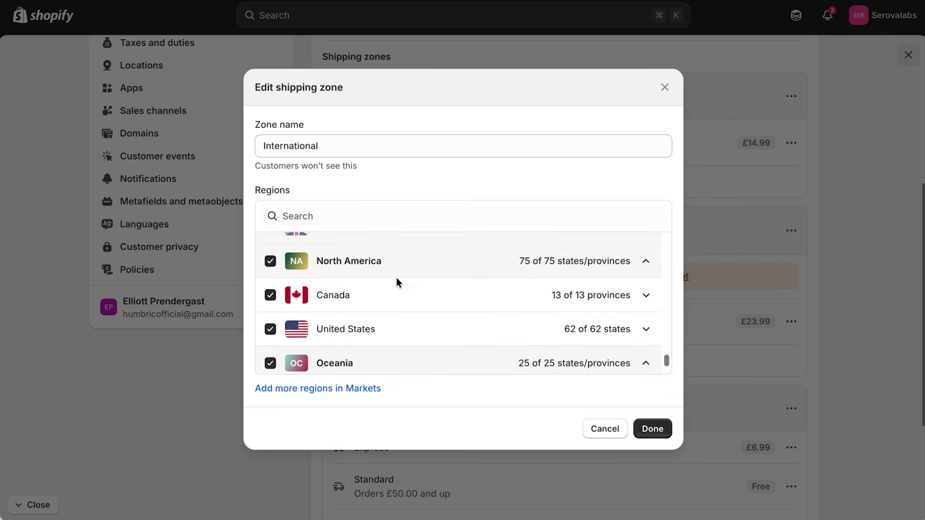
left_click(652, 429)
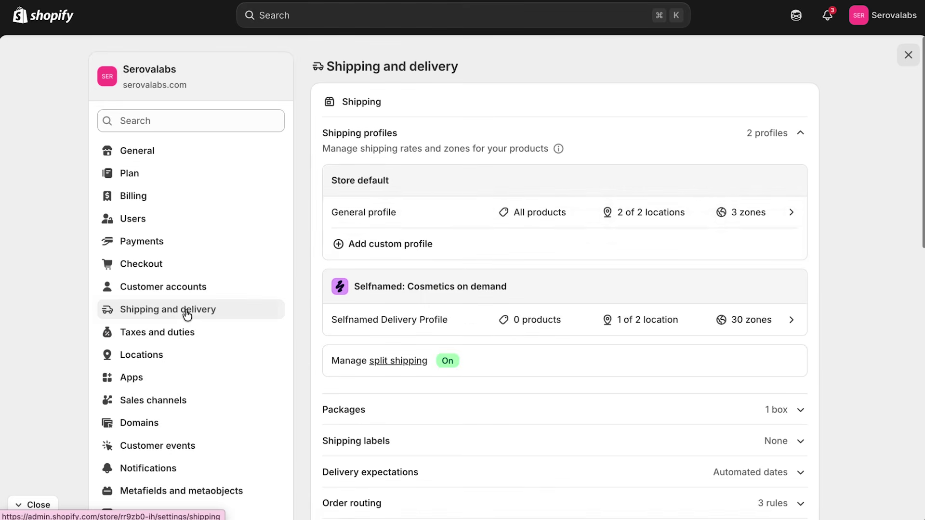
left_click(774, 213)
scroll(829, 233, "down", 8)
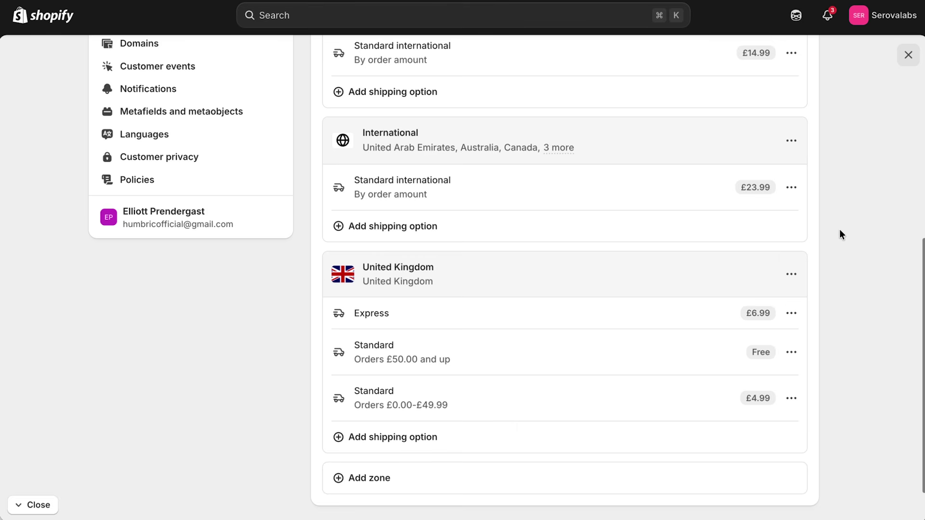
scroll(840, 230, "up", 8)
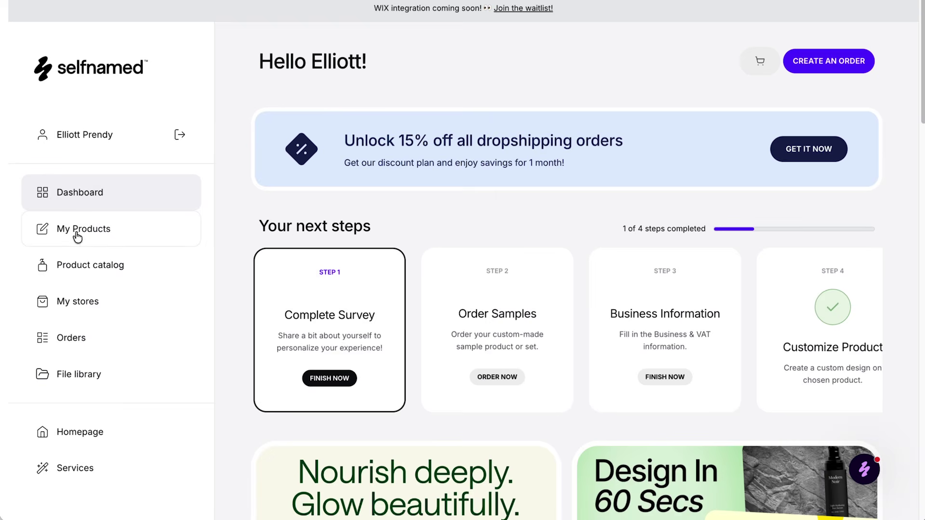
Add the AHA Peeling Concentrate to the cart and proceed to checkout.
left_click(78, 235)
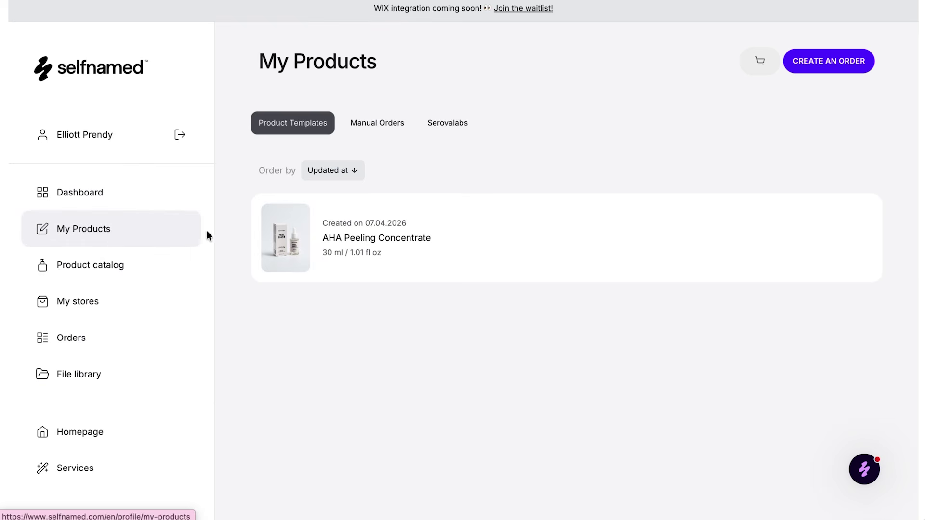
mouse_move(496, 233)
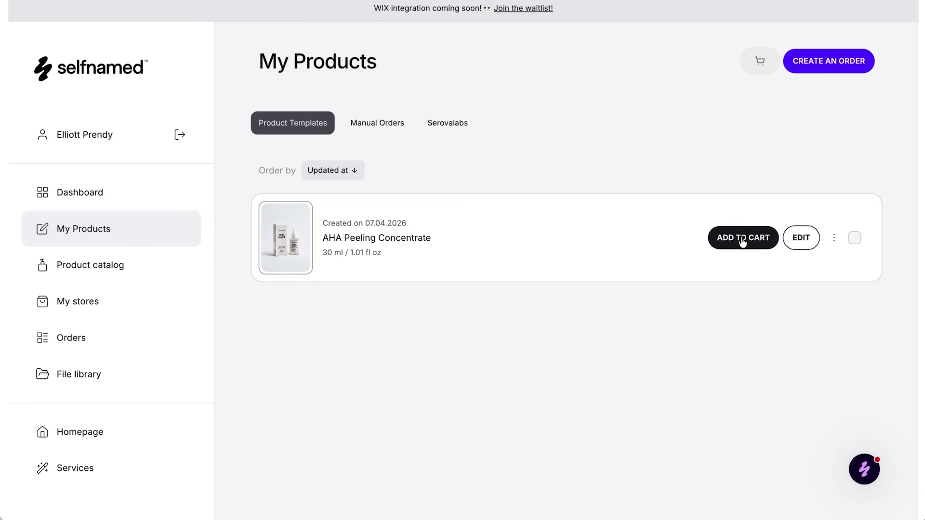
left_click(743, 239)
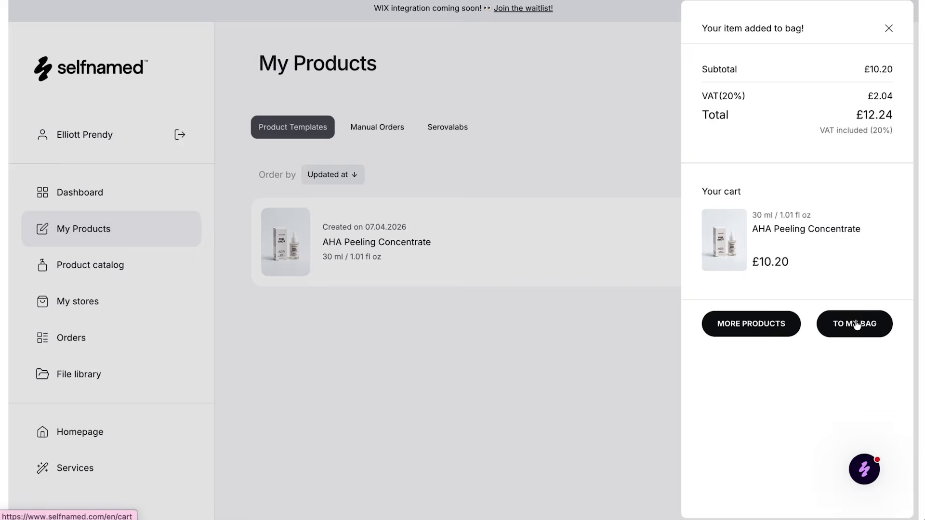
left_click(862, 323)
scroll(674, 289, "down", 2)
left_click(698, 346)
Enter the phone number, street address and city, then continue to delivery.
left_click(421, 269)
type("[blurred][blurred]")
left_click(530, 274)
scroll(531, 273, "down", 3)
left_click(193, 354)
type("[blurred][blurred]")
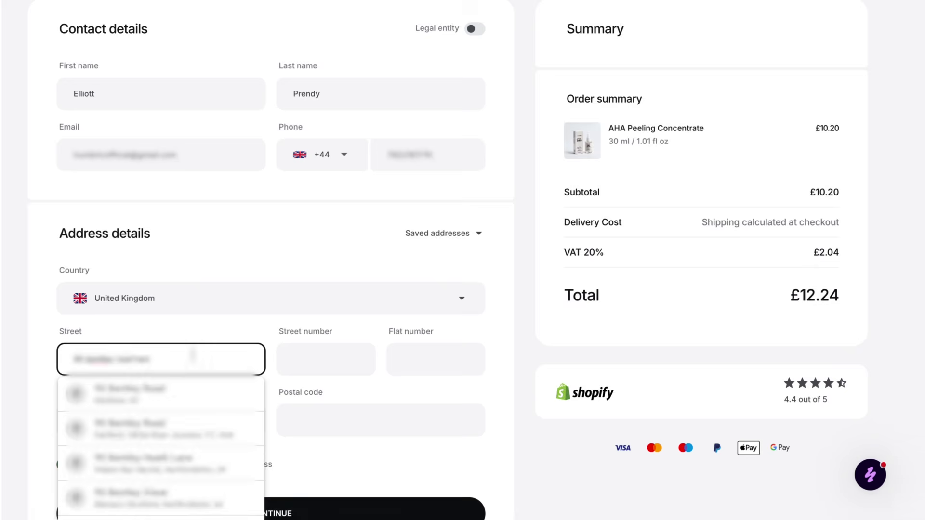
left_click(173, 395)
left_click(107, 421)
type("[blurred]")
left_click(276, 487)
scroll(276, 490, "down", 1)
left_click(276, 489)
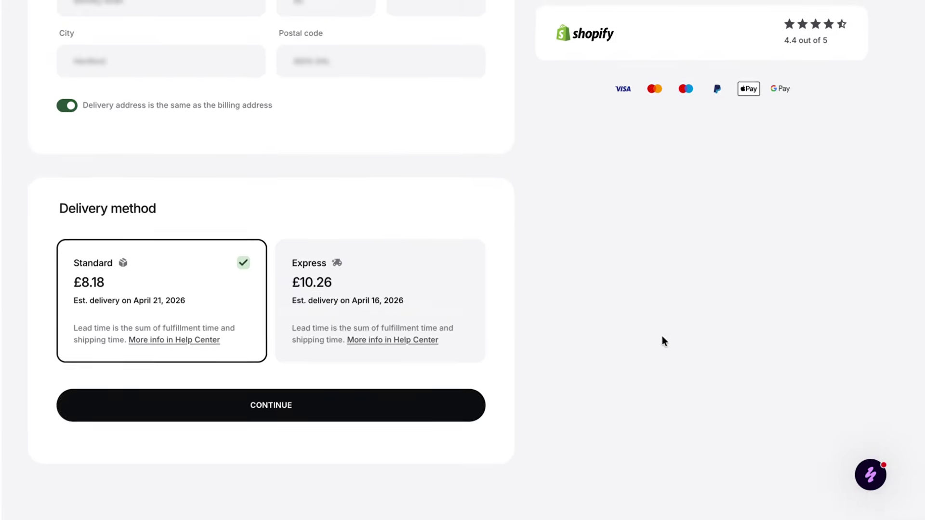
Check the £8.18 UK Standard delivery and £22.06 total, then browse the Country list.
scroll(661, 336, "up", 10)
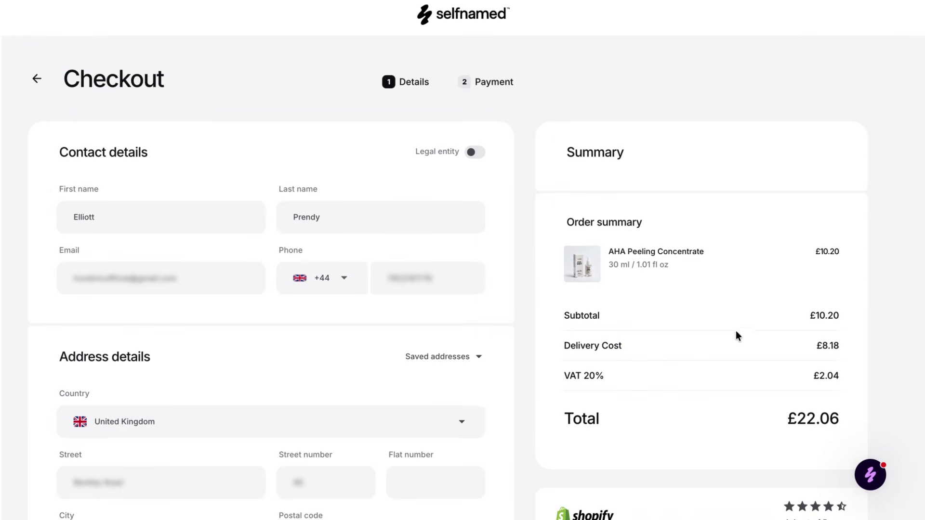
scroll(736, 331, "down", 3)
left_click_drag(786, 293, 841, 300)
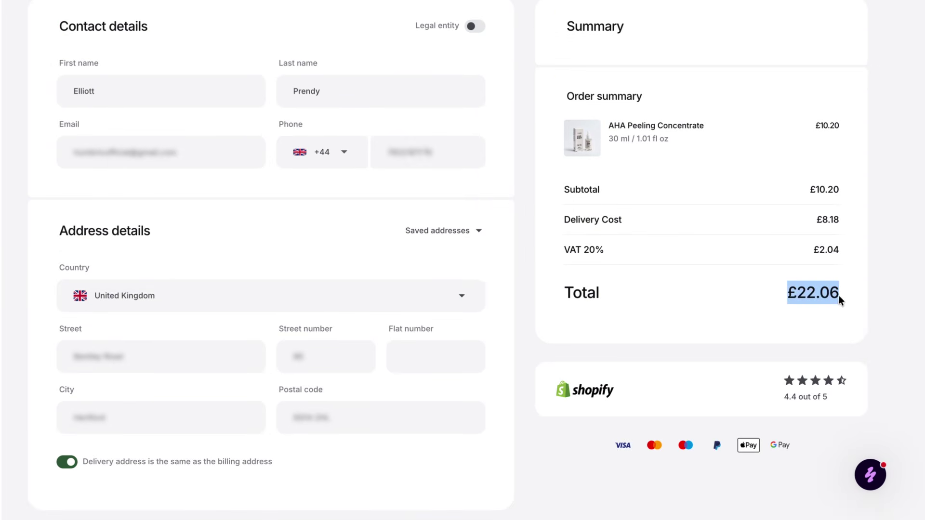
left_click(726, 296)
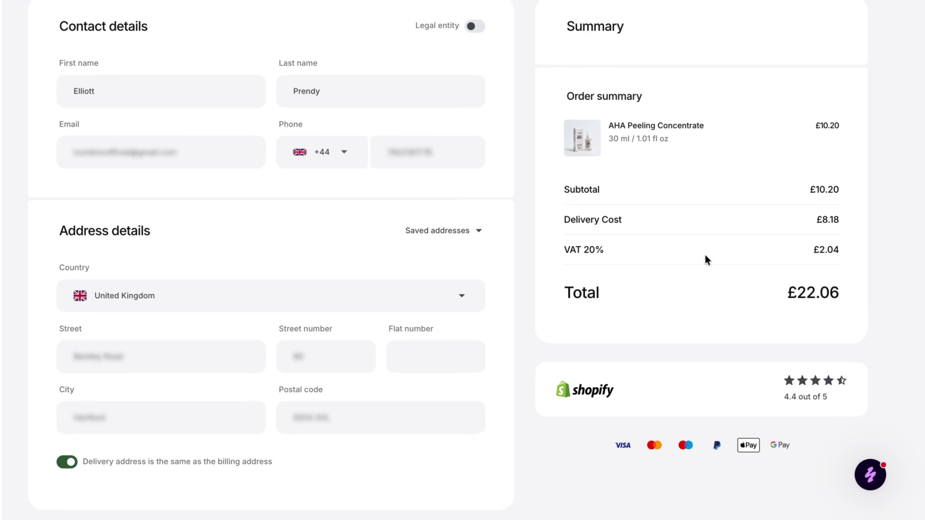
left_click(188, 299)
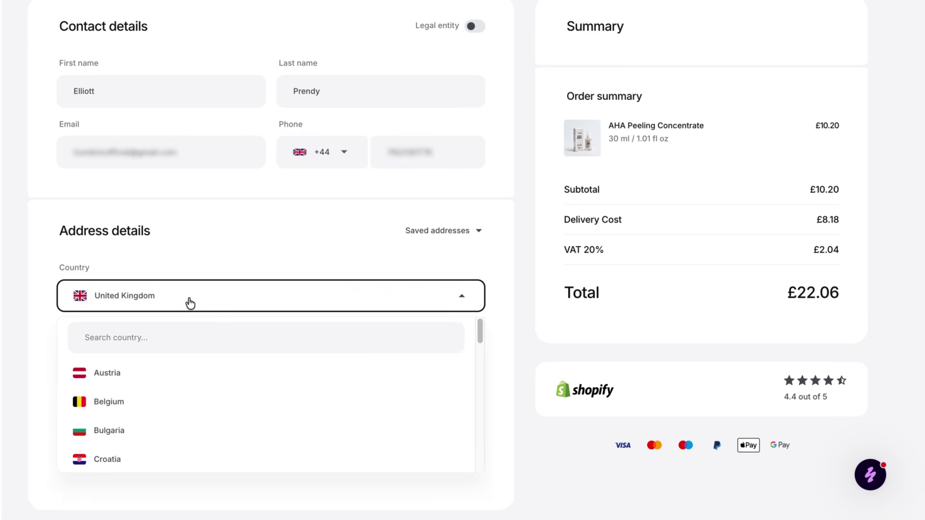
scroll(203, 366, "down", 10)
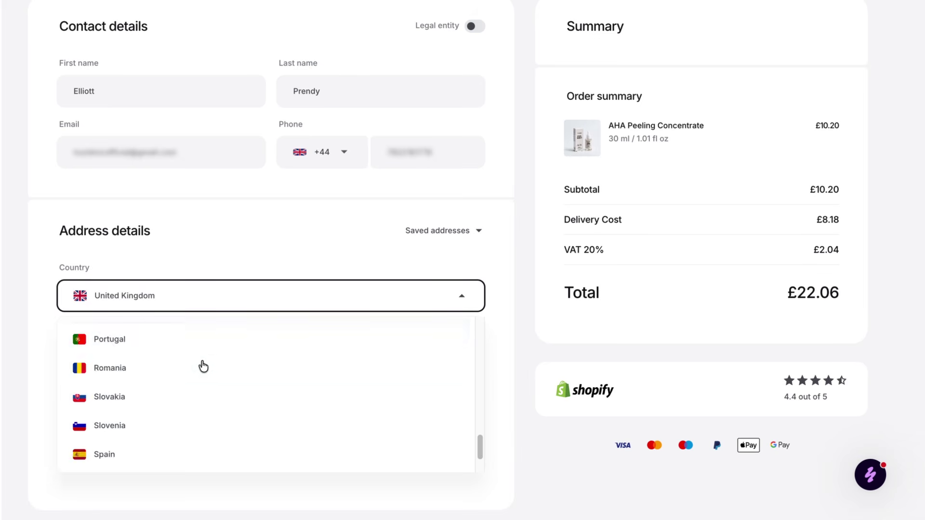
scroll(177, 430, "down", 3)
scroll(169, 310, "up", 3)
scroll(192, 302, "up", 6)
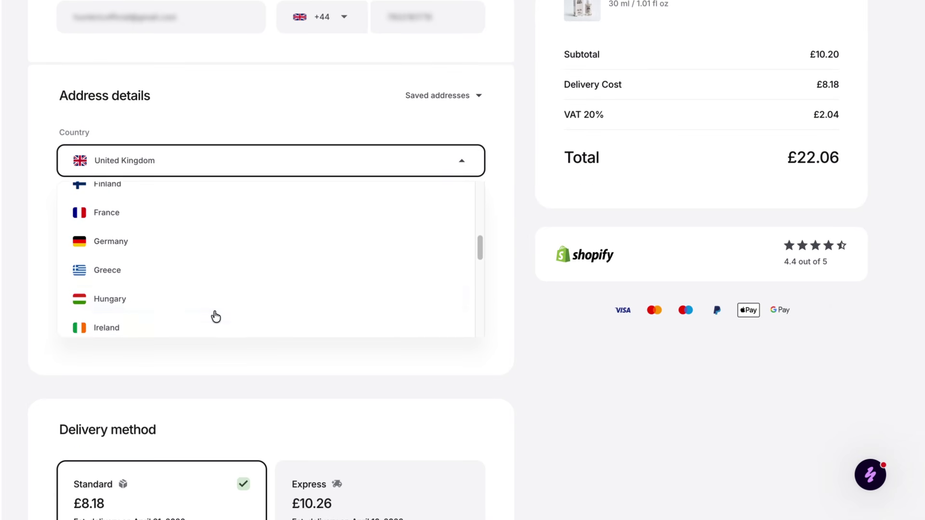
scroll(214, 315, "up", 6)
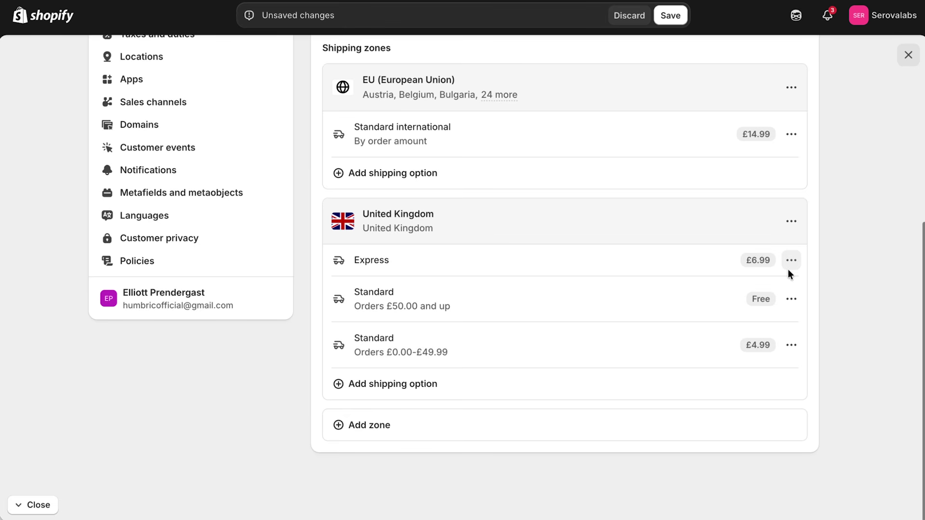
Edit the £4.99 Standard shipping rate under United Kingdom.
left_click(790, 345)
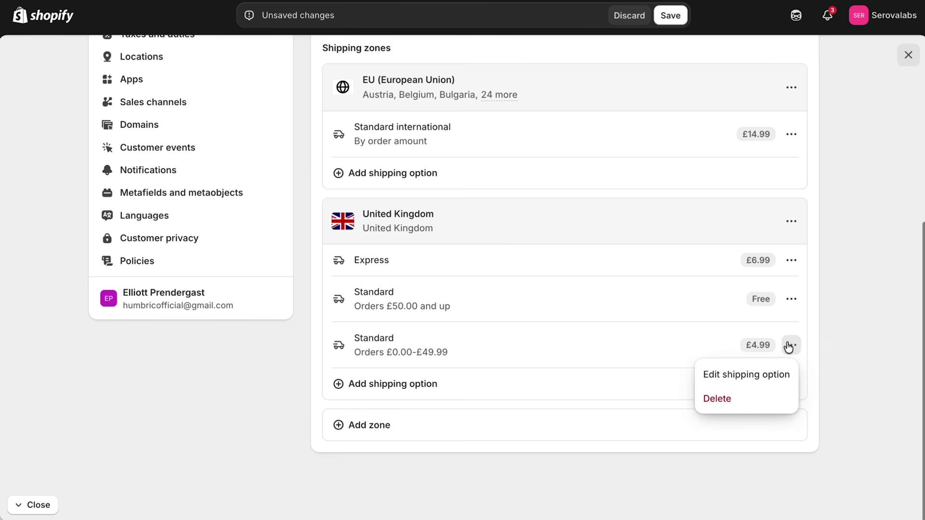
left_click(763, 373)
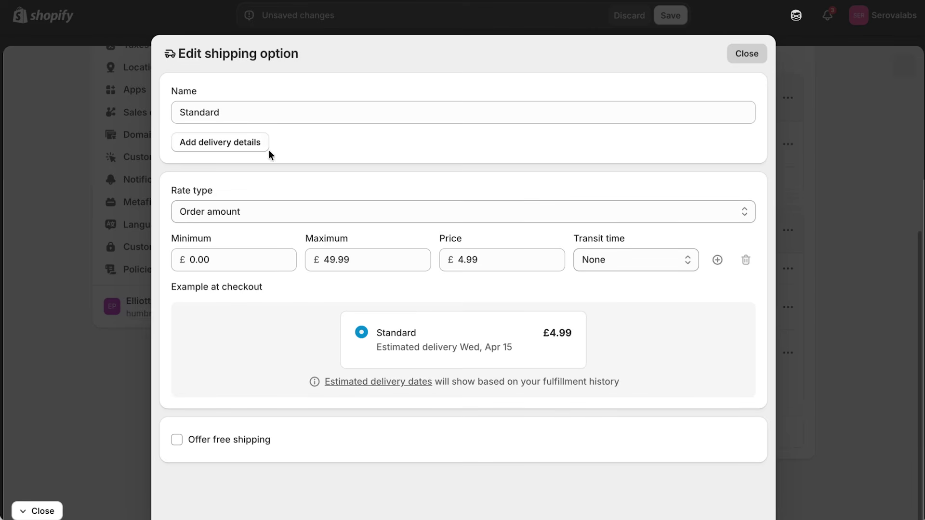
Switch the Standard rate to a flat rate priced at £2.99.
left_click(463, 260)
left_click(295, 206)
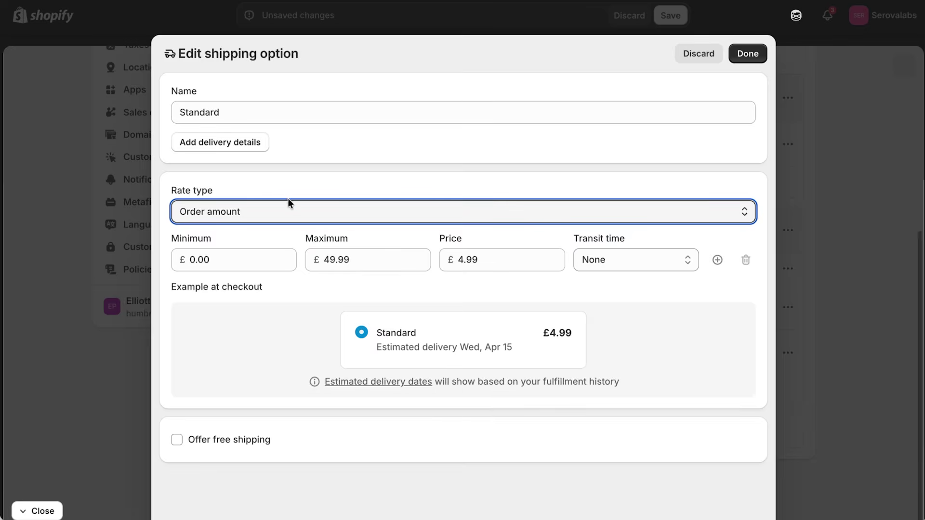
left_click(255, 211)
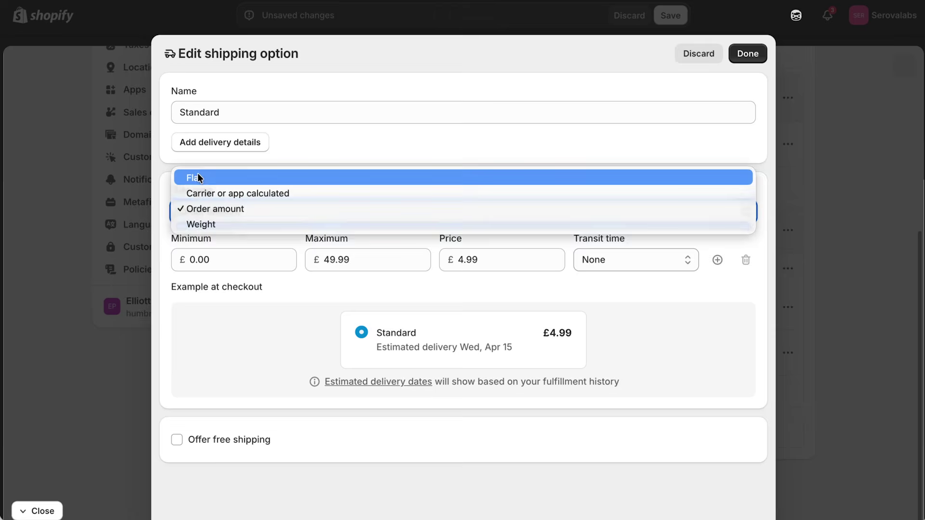
left_click(198, 176)
left_click(392, 212)
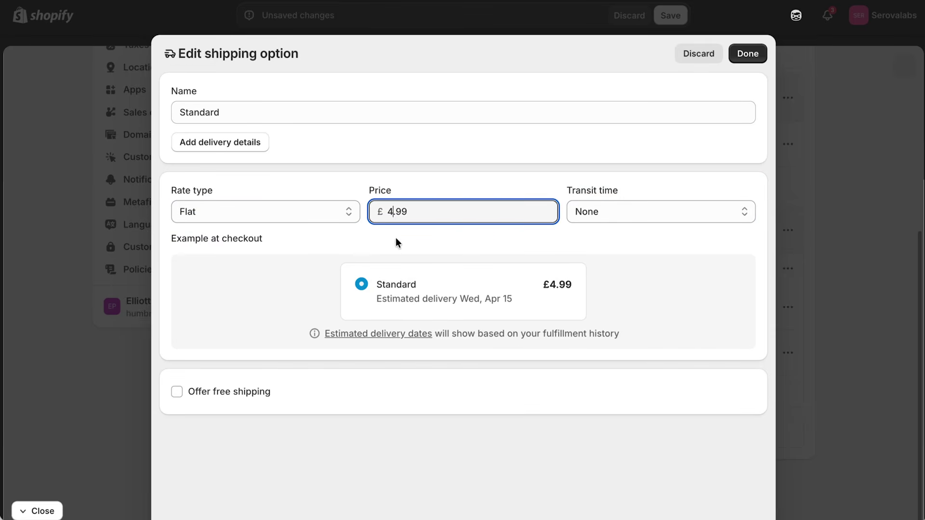
key("BackSpace")
left_click(318, 258)
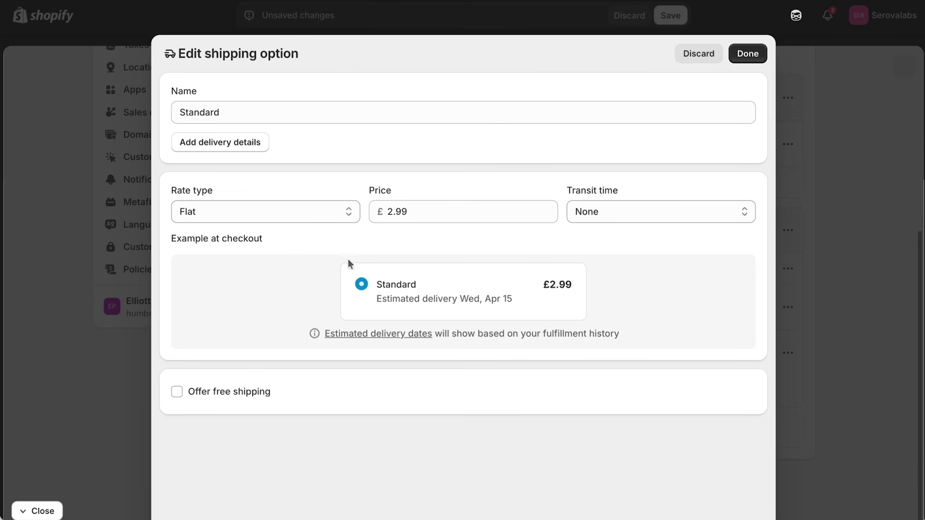
Add tracking and an 8–12 business day custom transit time, then save the rate.
left_click(238, 143)
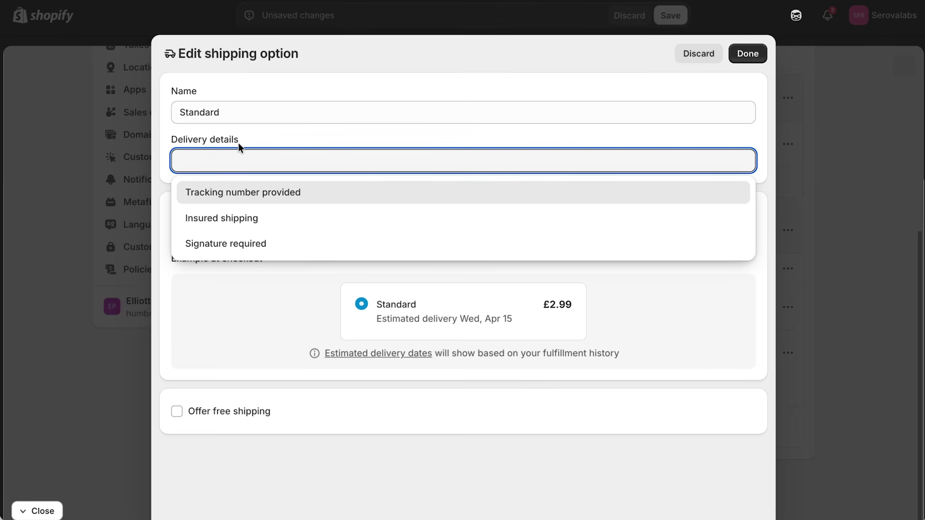
left_click(217, 194)
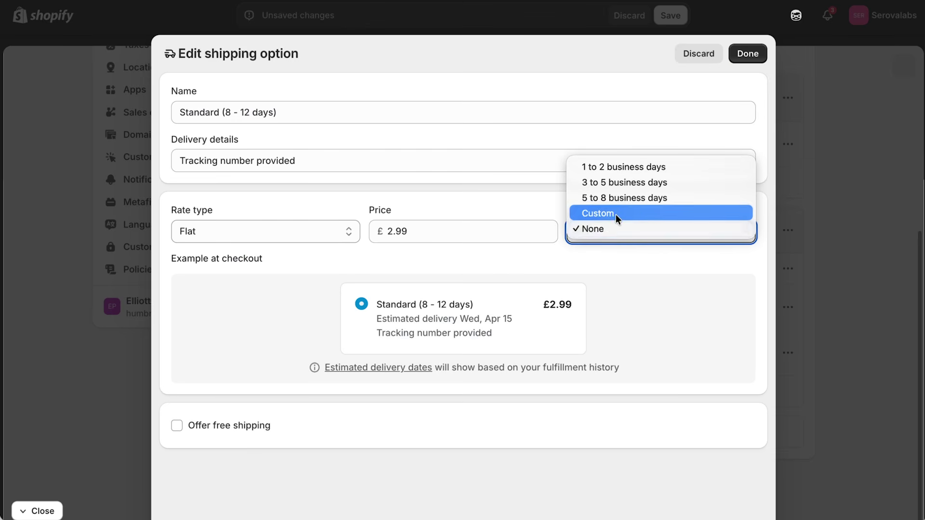
left_click(616, 215)
left_click(332, 260)
type("8")
key("Tab")
type("12")
left_click(653, 312)
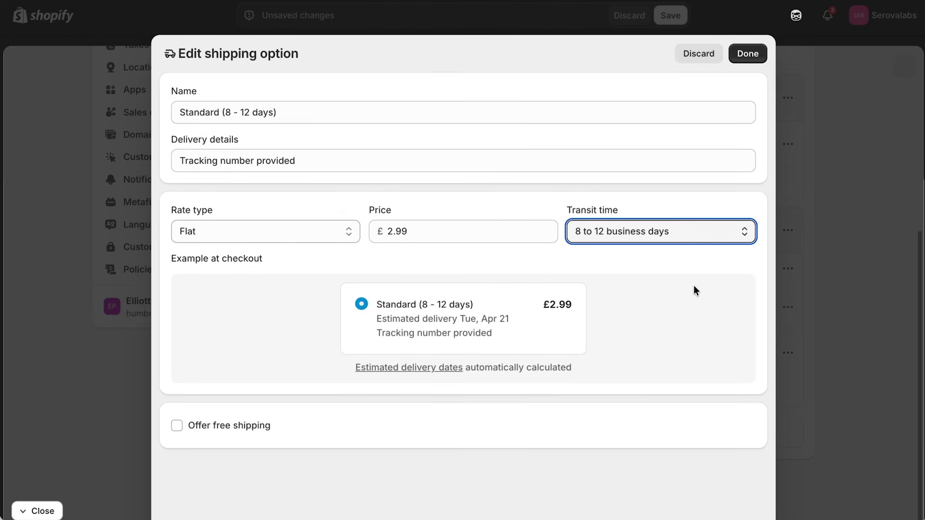
left_click_drag(509, 320, 482, 319)
left_click(509, 320)
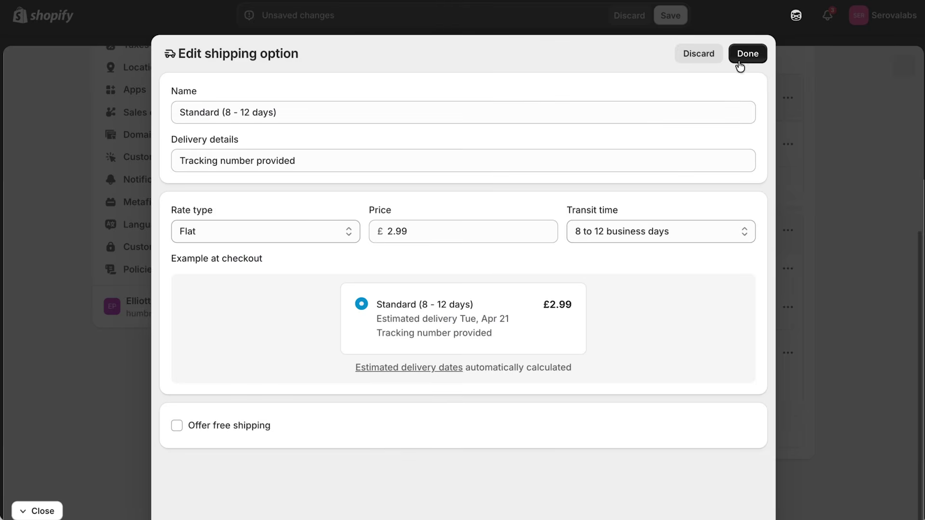
left_click(742, 54)
Delete the free-over-£50 Standard rate and update and save the Express option's name.
left_click(791, 298)
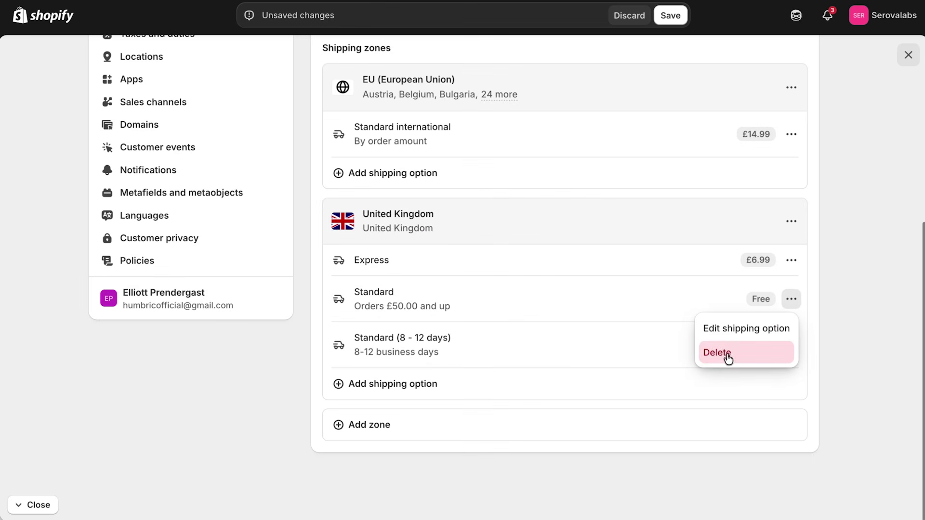
left_click(728, 354)
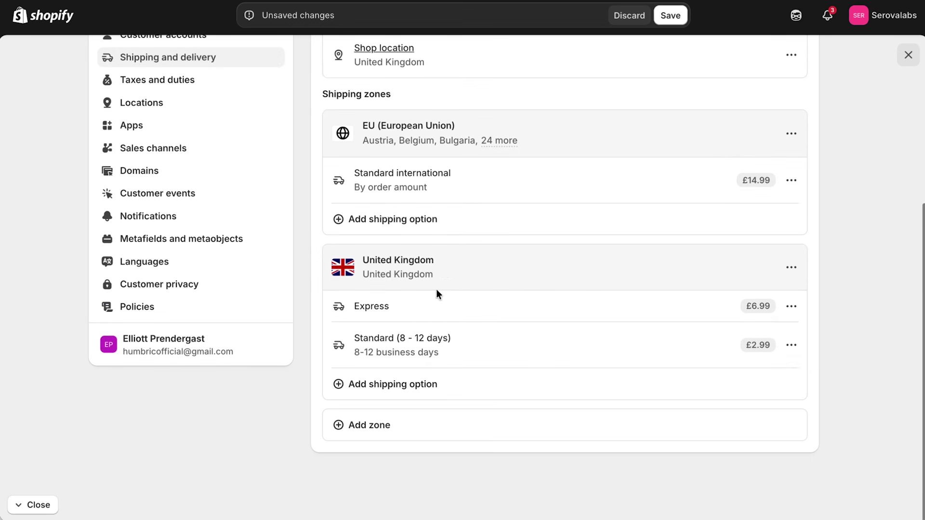
left_click(783, 307)
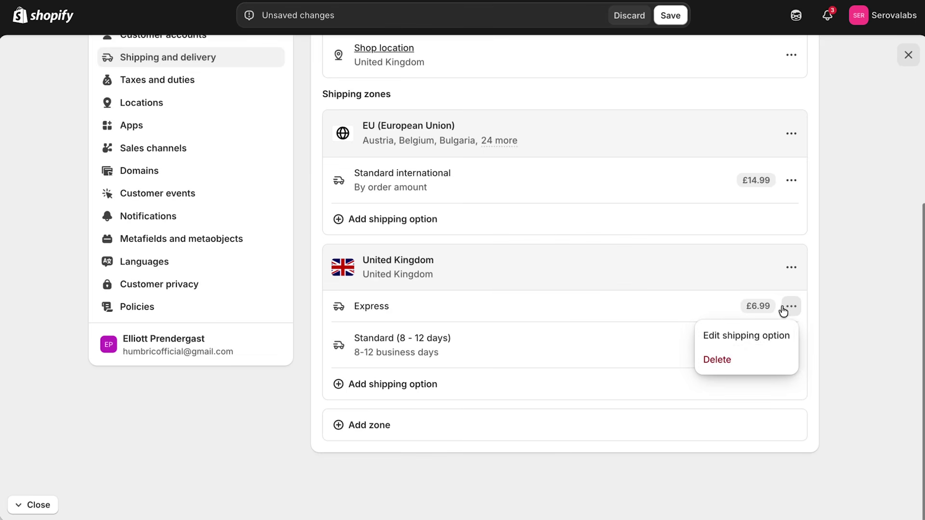
left_click(748, 335)
left_click(226, 112)
type("business days)")
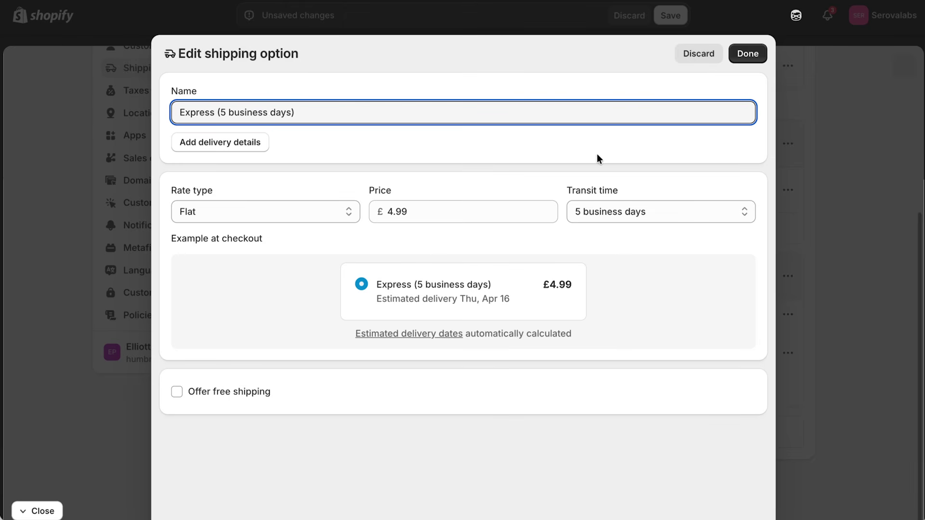
left_click(749, 54)
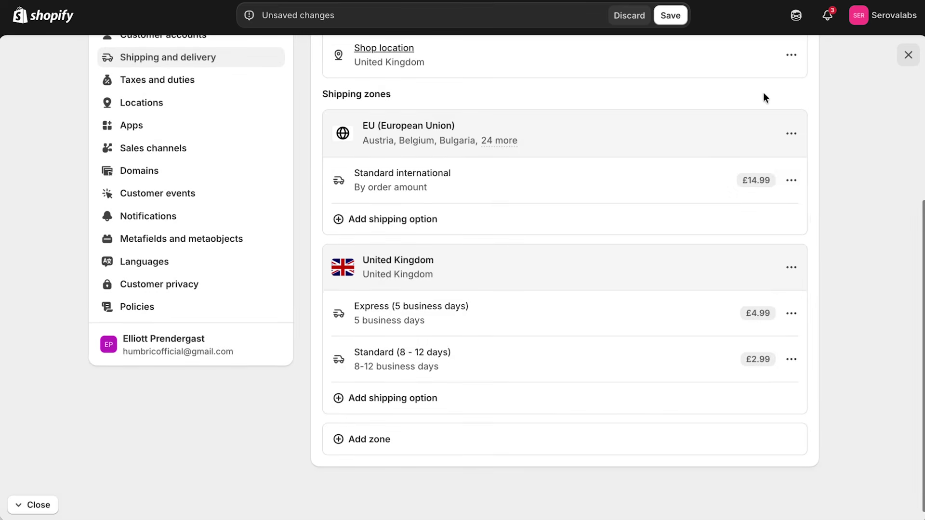
Edit the name of the Standard international option and save it.
left_click(792, 182)
left_click(749, 209)
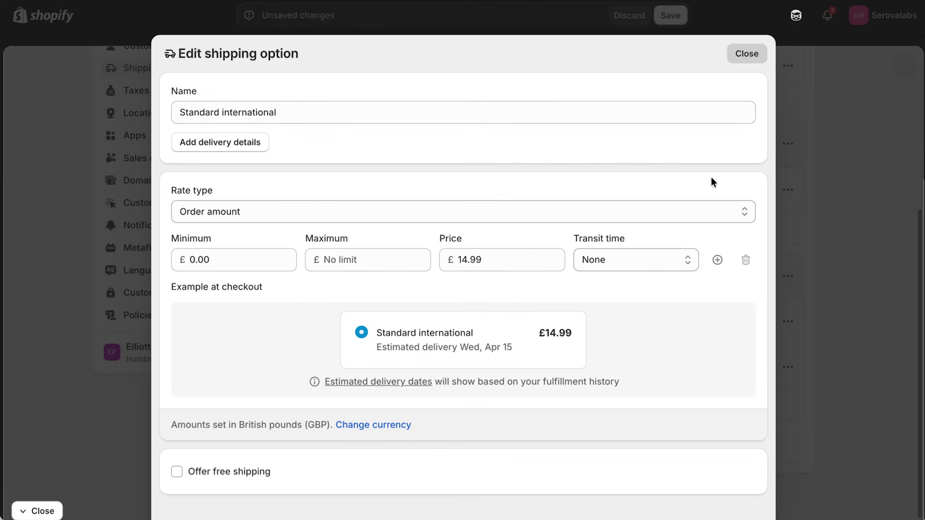
double_click(307, 112)
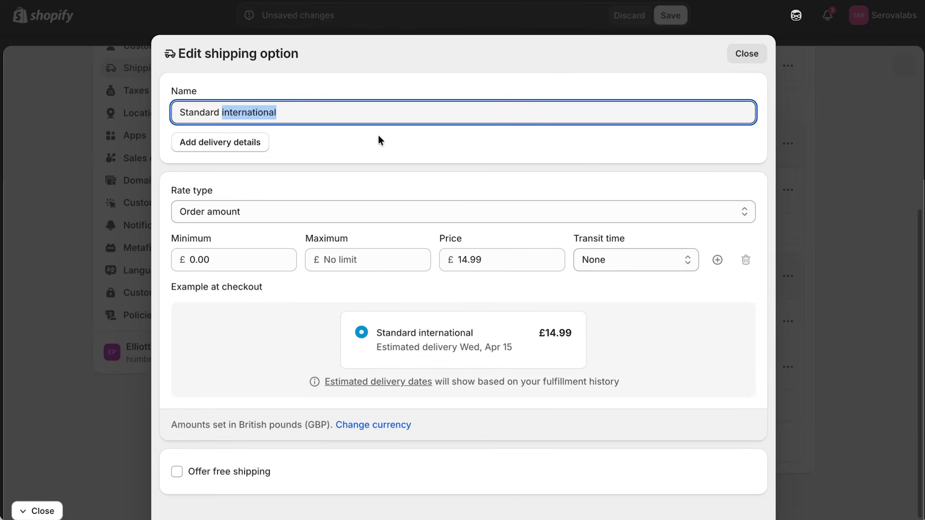
left_click(379, 137)
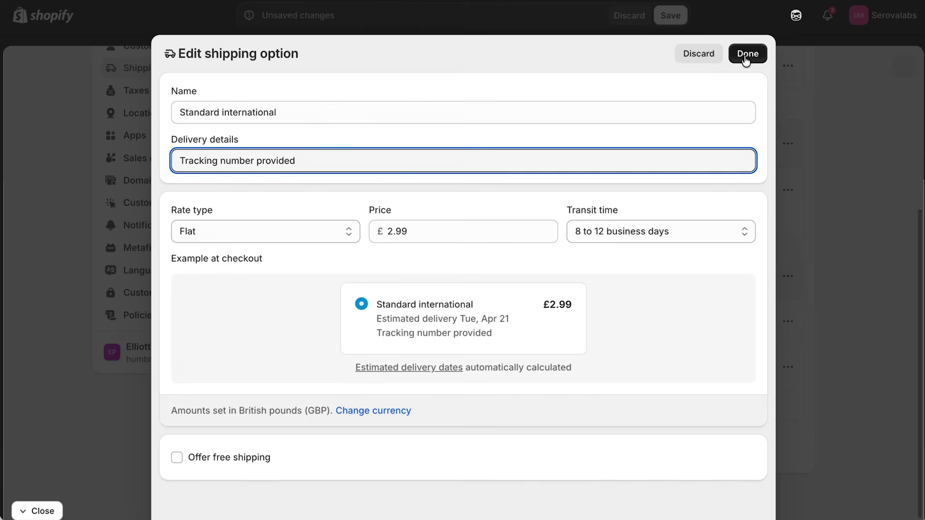
left_click(747, 55)
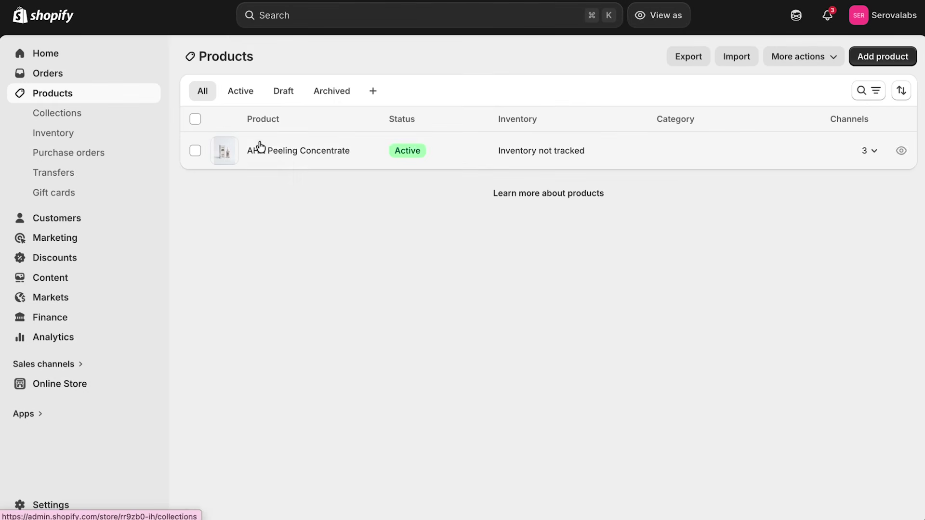
Change the AHA Peeling Concentrate price from 24.99 to 39.99 and save.
left_click(296, 152)
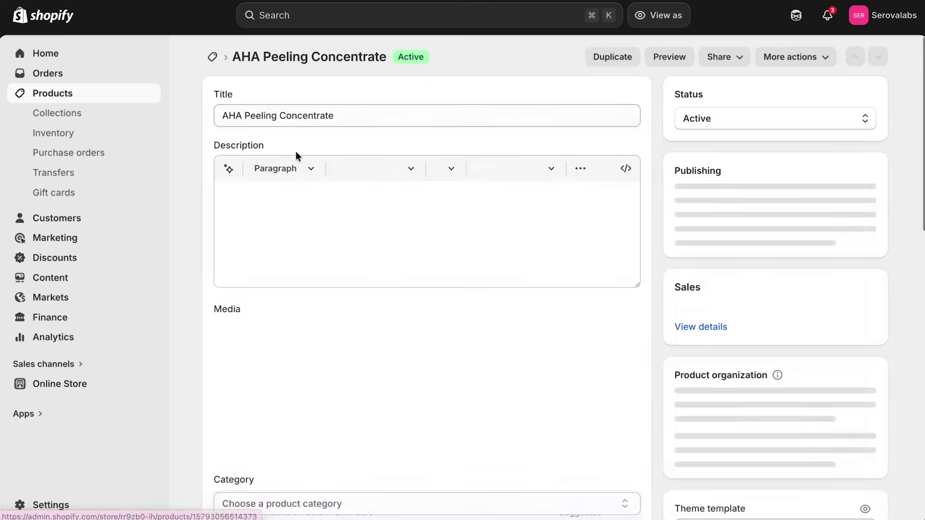
scroll(653, 246, "down", 10)
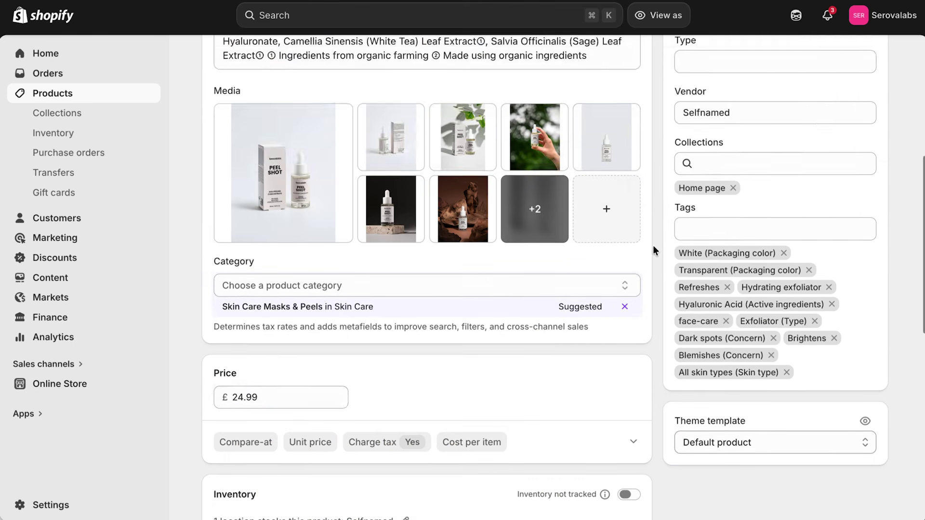
left_click_drag(282, 264, 201, 263)
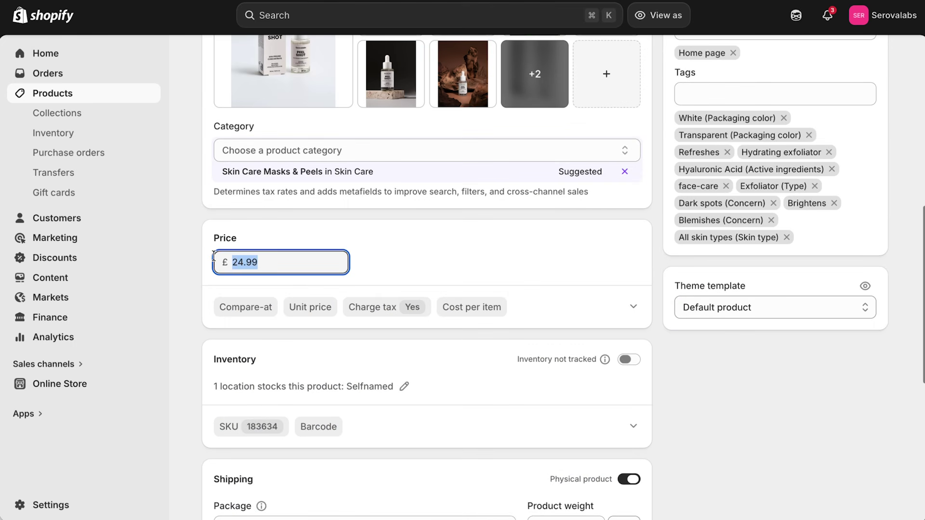
type("39.99")
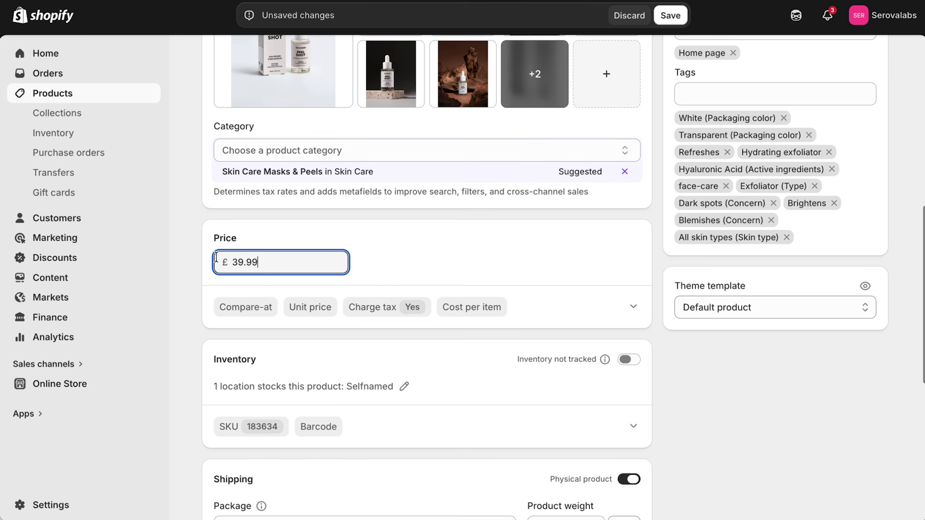
left_click(524, 266)
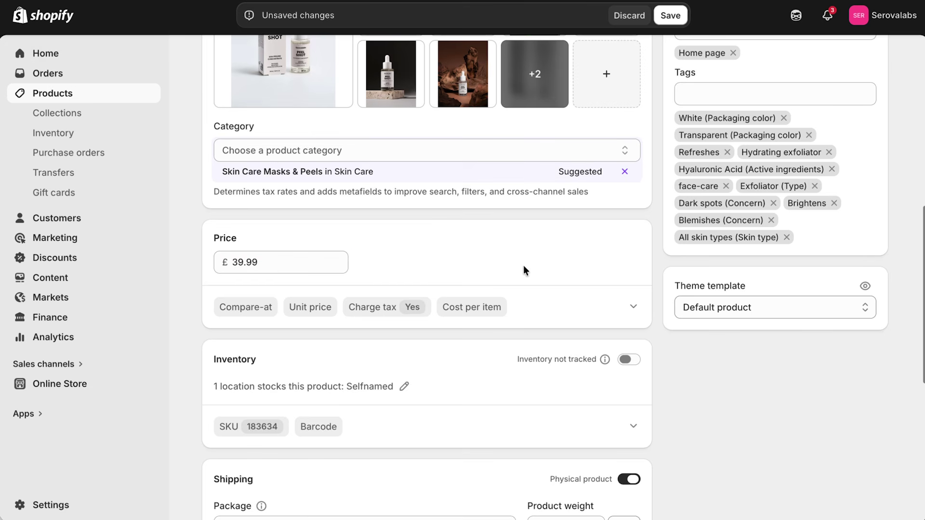
left_click(670, 15)
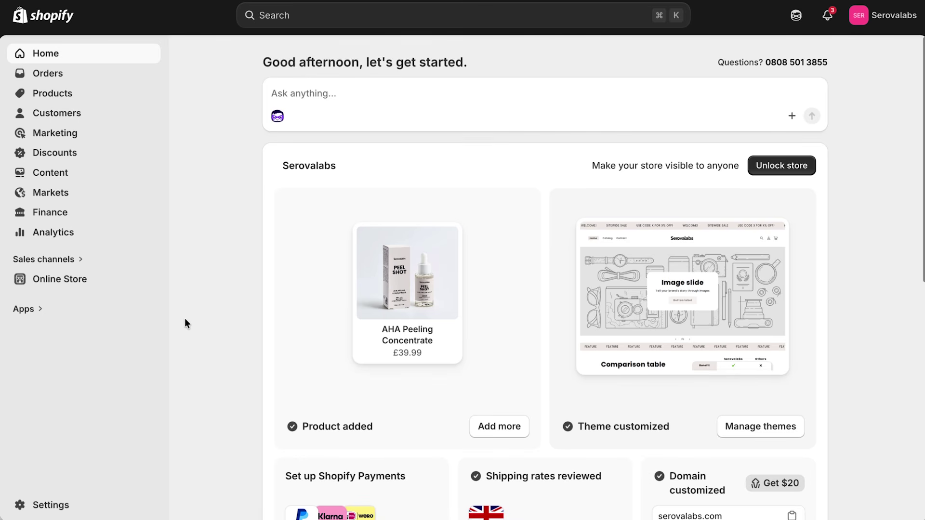
Open the email template customisation for customer notifications.
left_click(53, 505)
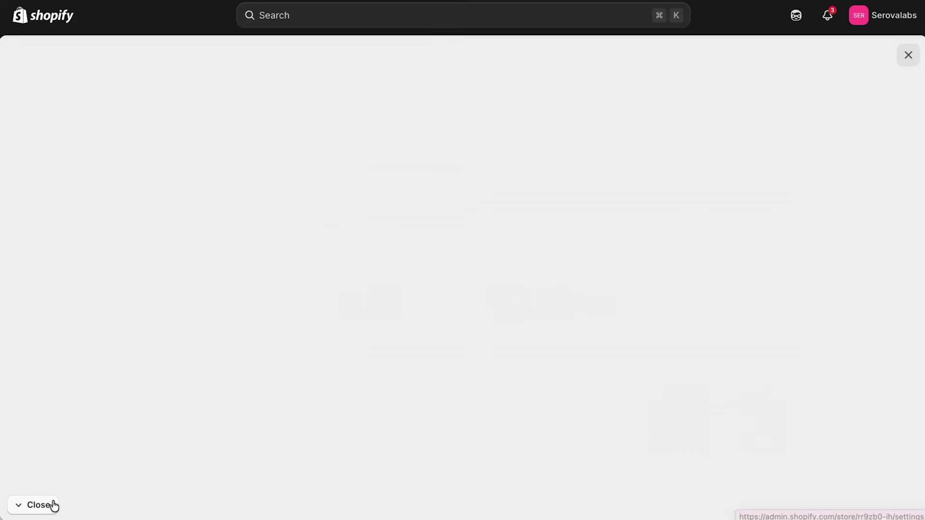
left_click(154, 474)
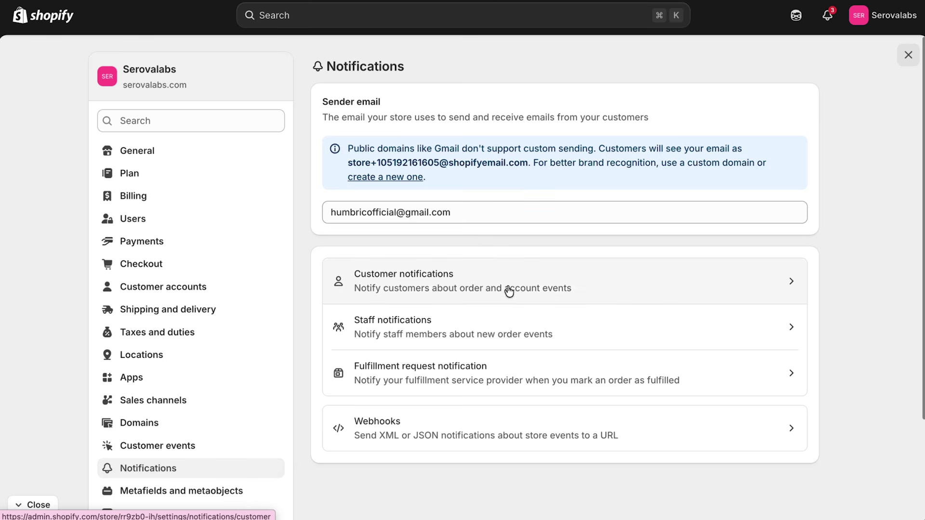
left_click(494, 289)
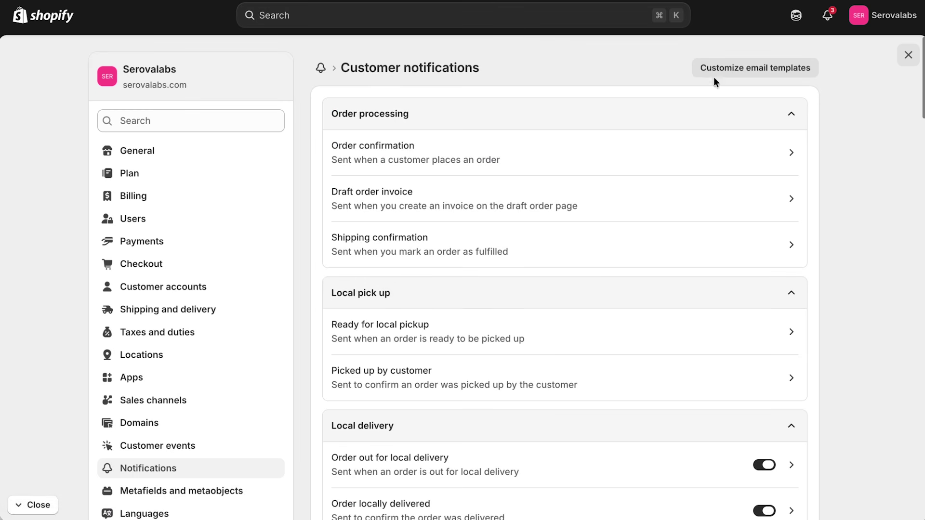
left_click(747, 74)
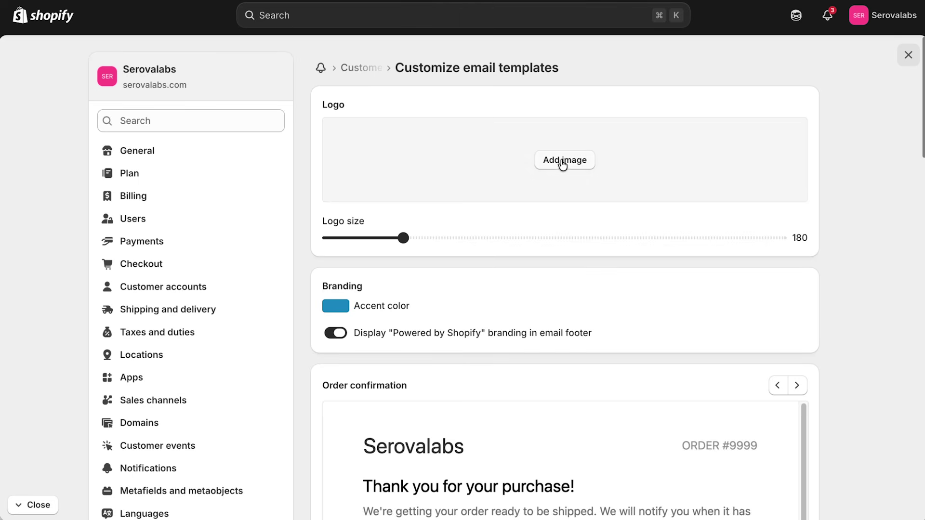
Add the Serovalabs_Logo image, make the accent colour black, and save the template.
left_click(563, 164)
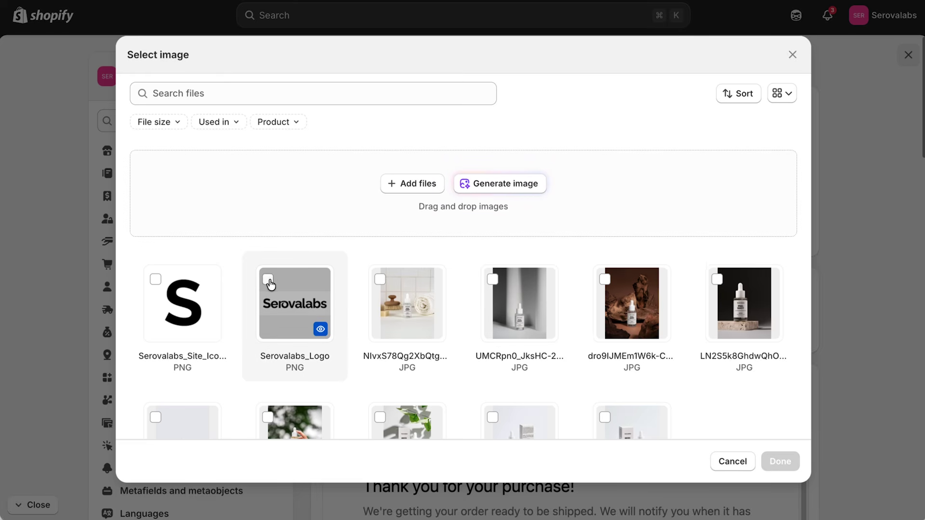
left_click(268, 282)
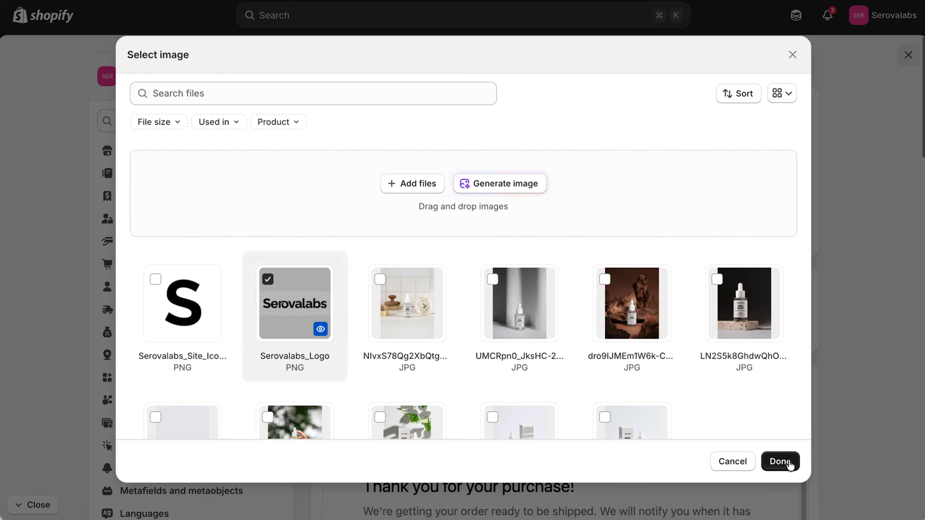
left_click(780, 462)
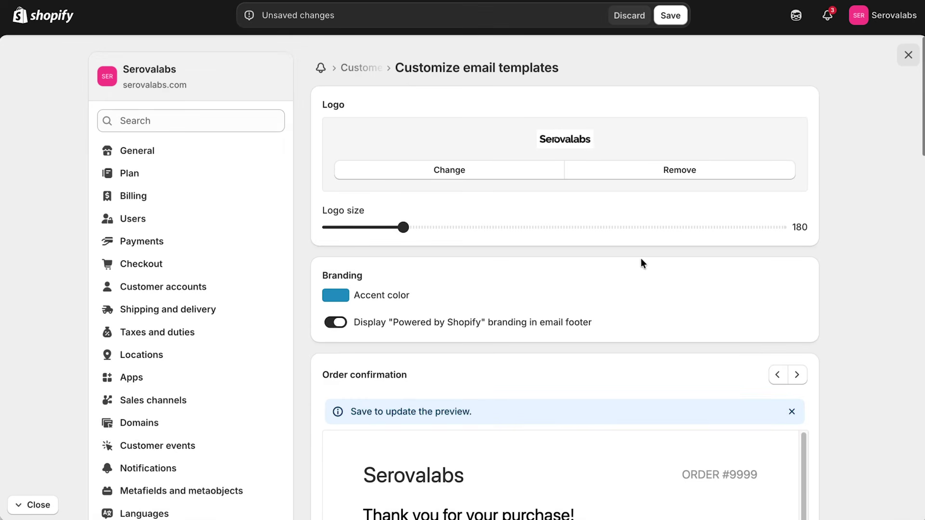
left_click(345, 296)
left_click_drag(362, 376, 328, 428)
left_click(587, 377)
left_click(671, 15)
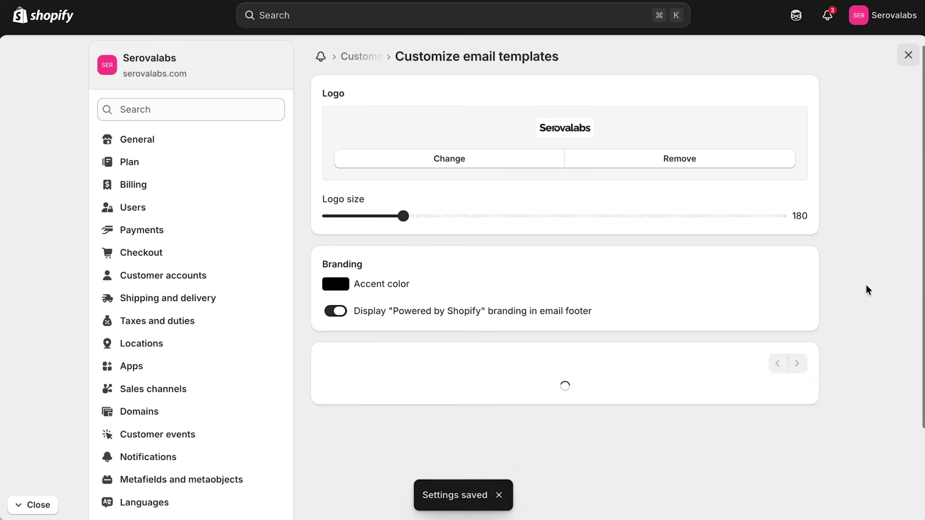
scroll(849, 227, "down", 5)
scroll(850, 229, "down", 20)
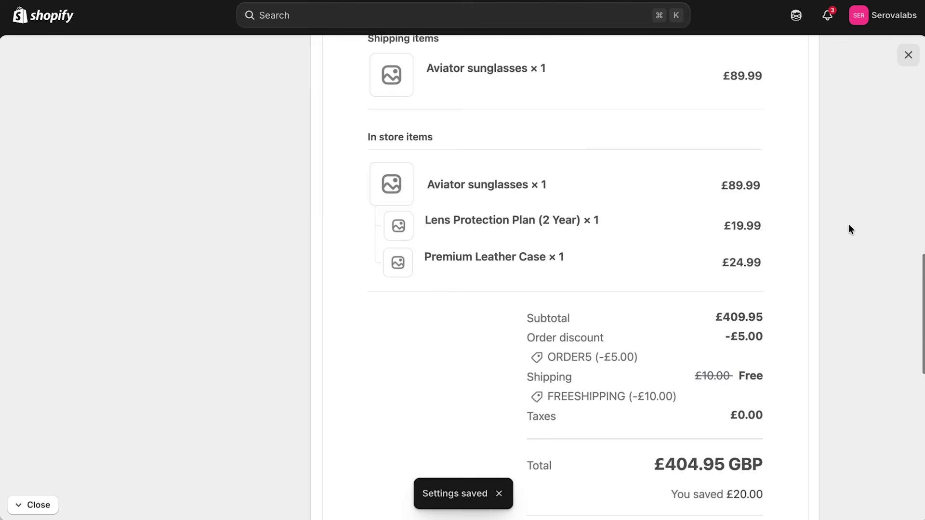
scroll(848, 227, "up", 20)
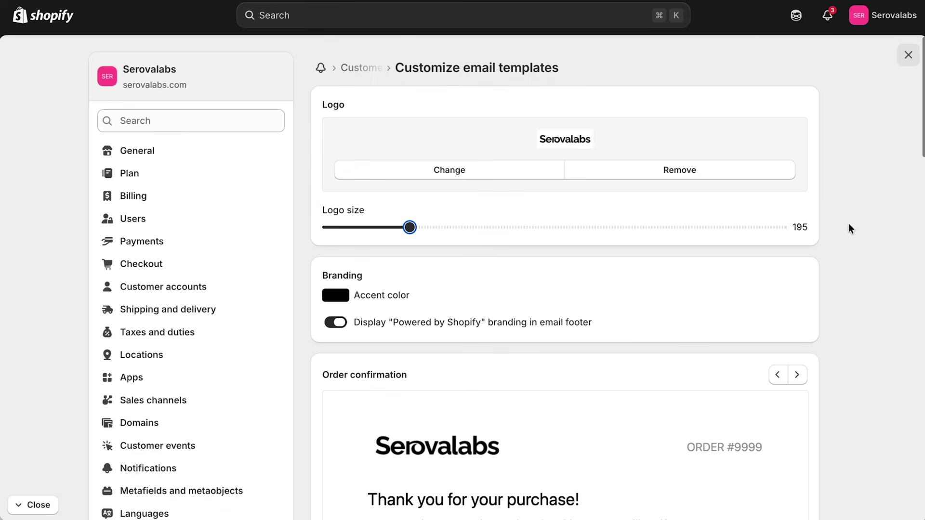
left_click(318, 71)
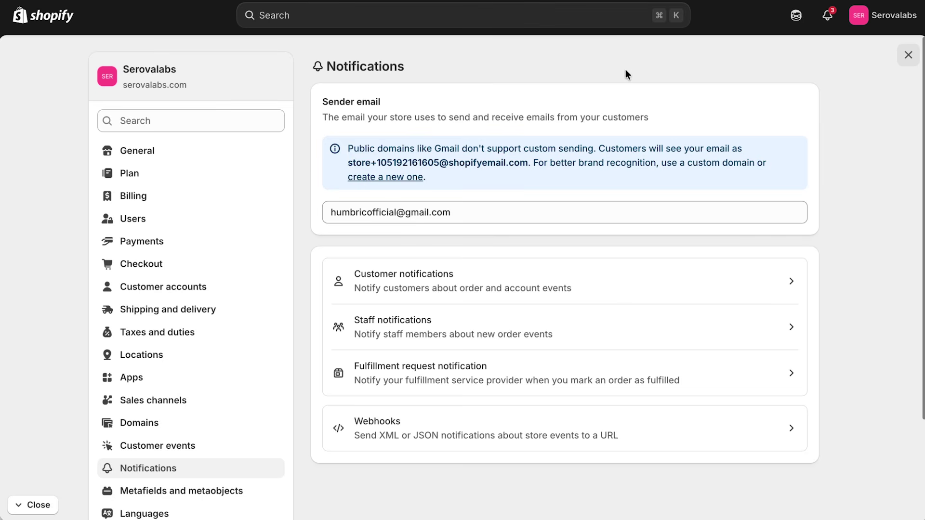
Review the serovalabs.com domain in the Domains settings.
left_click(375, 177)
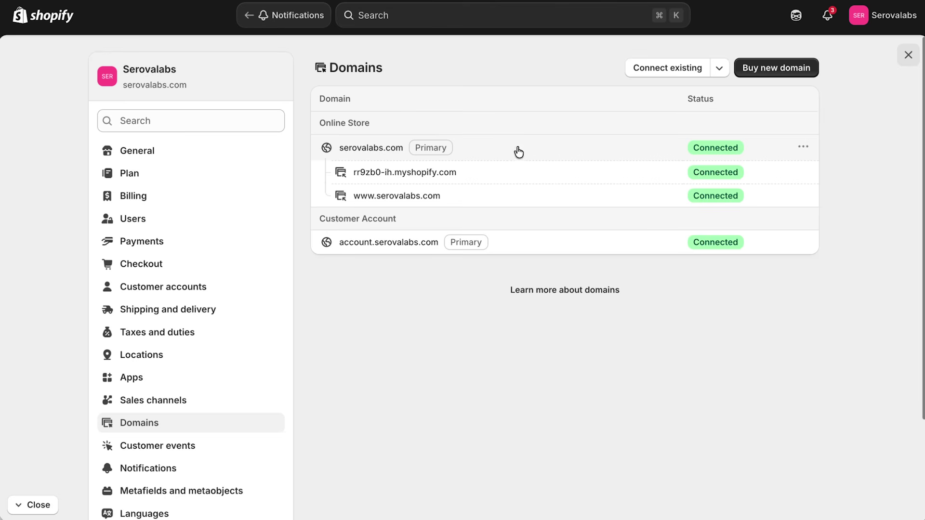
left_click(804, 147)
left_click(805, 150)
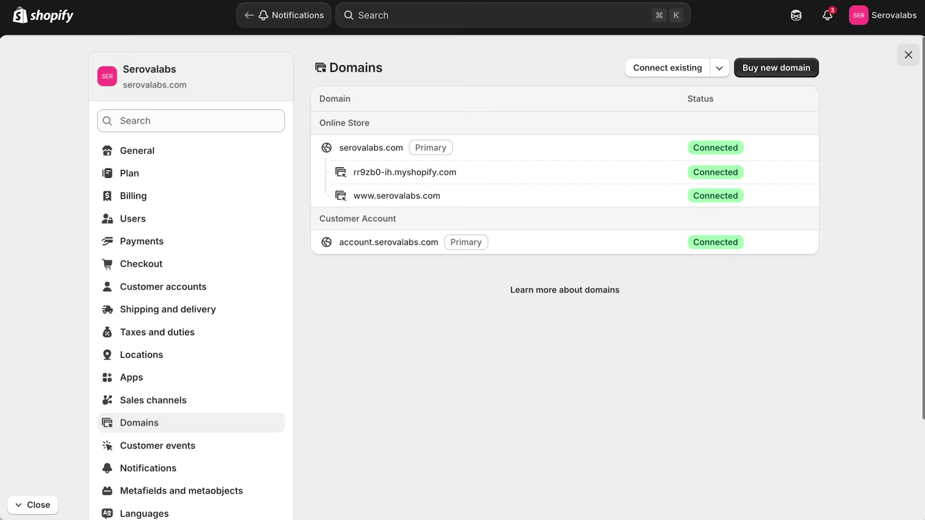
left_click(284, 14)
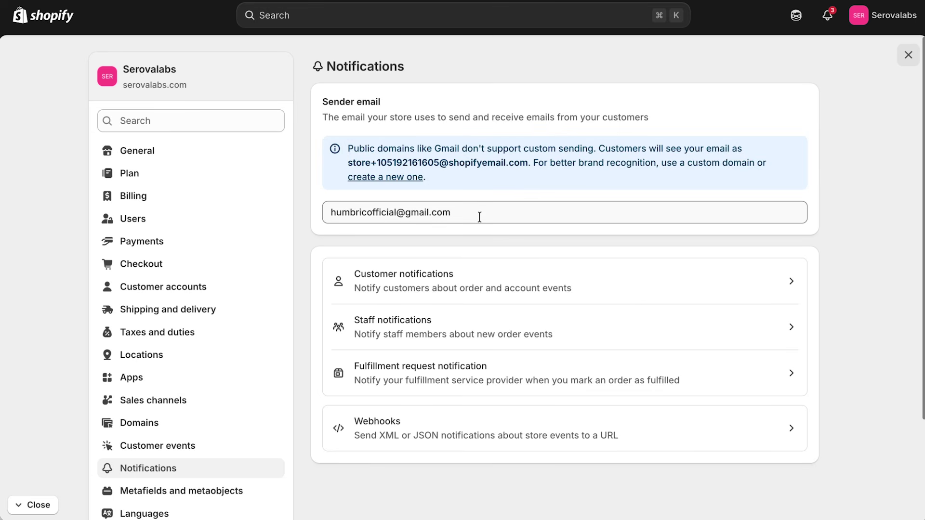
Change the sender email to the contact address on the store's domain, save, and check authentication.
triple_click(480, 217)
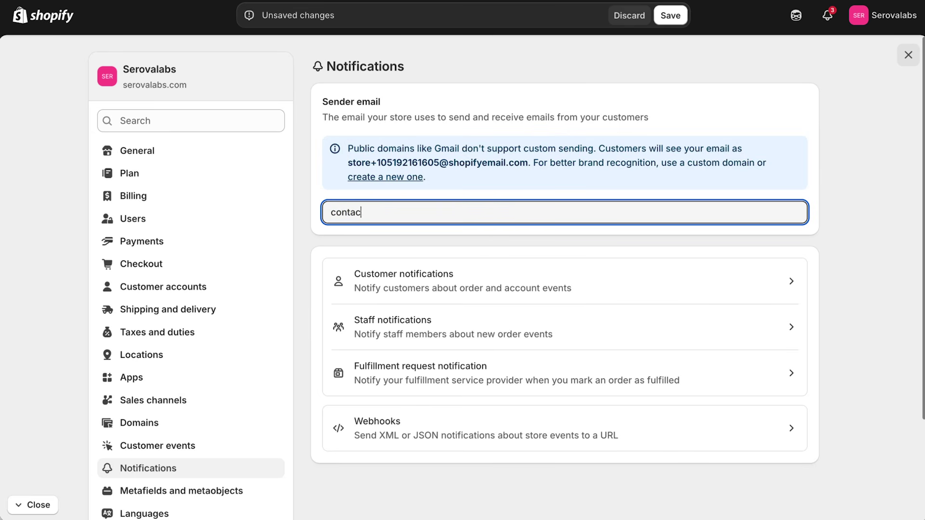
left_click(670, 16)
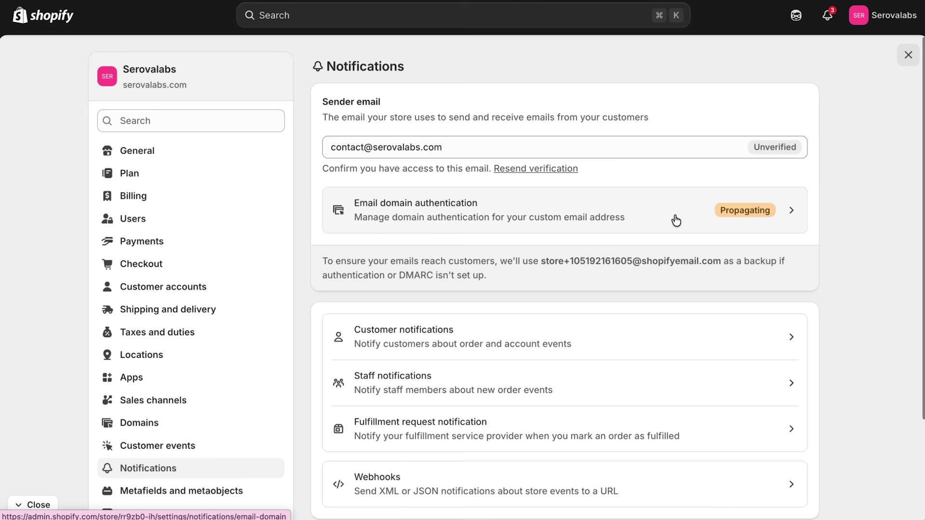
left_click(678, 220)
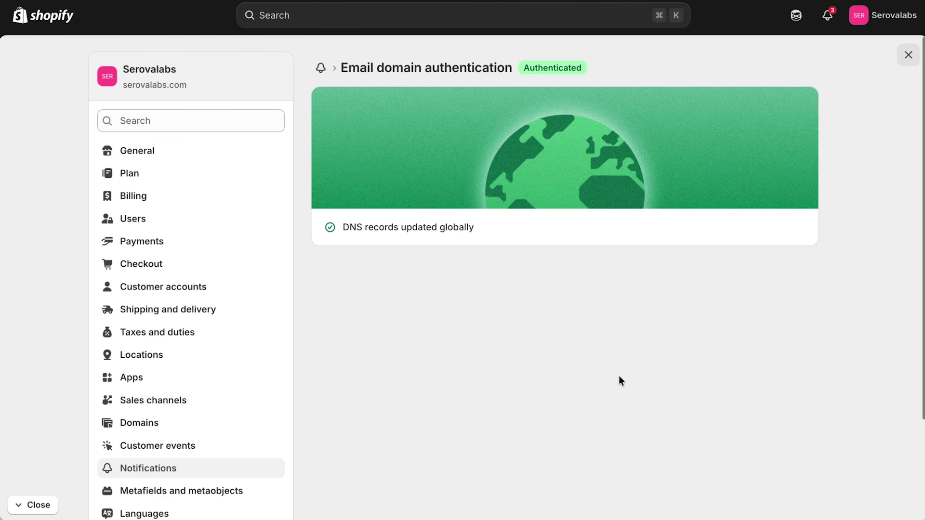
left_click(321, 67)
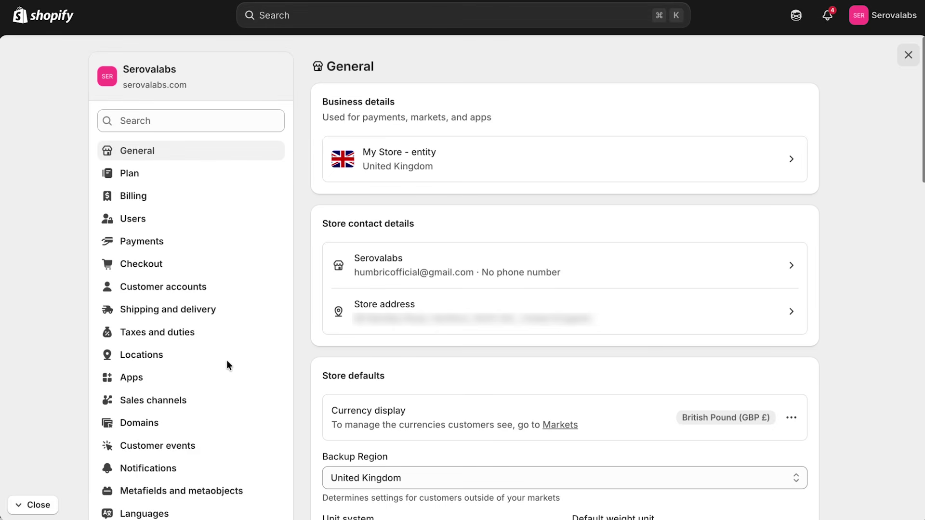
Begin completing the Shopify Payments account setup from Payments settings.
left_click(156, 245)
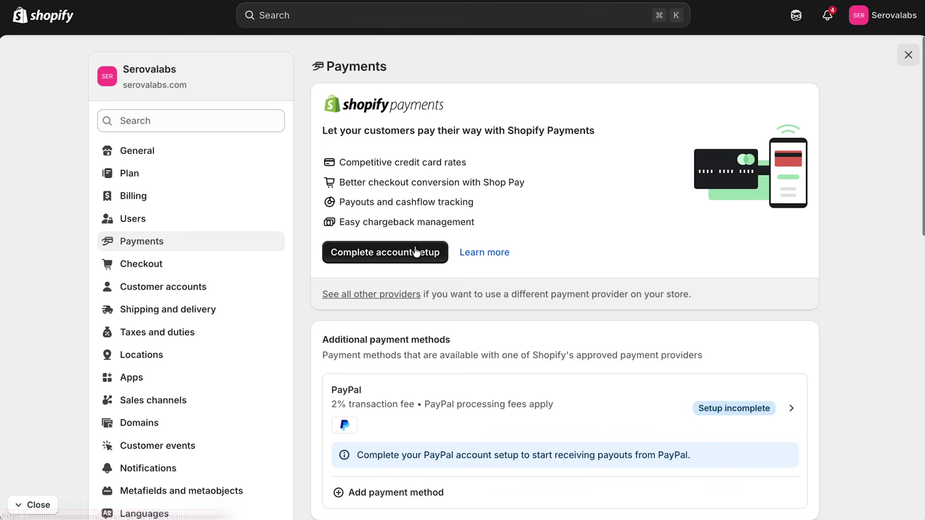
left_click(404, 256)
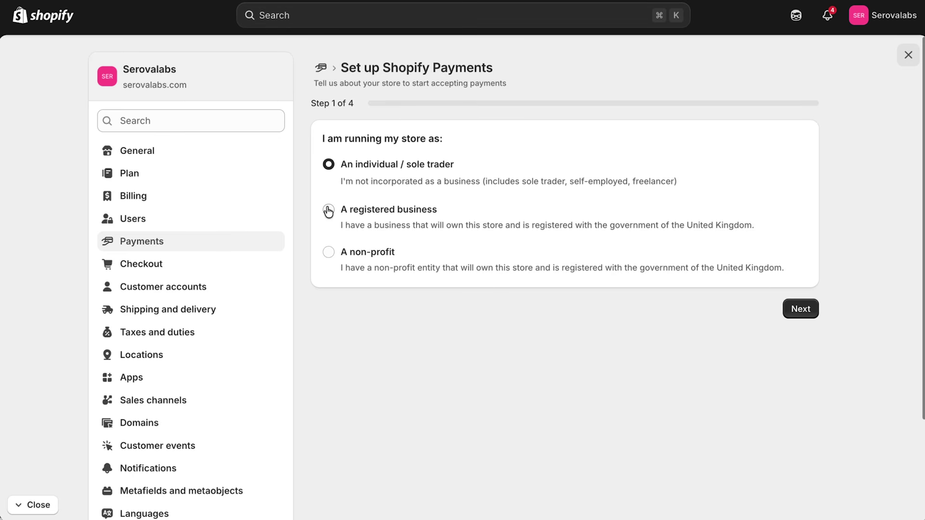
Continue as an individual, enter the phone number, and declare no VAT number.
left_click(801, 314)
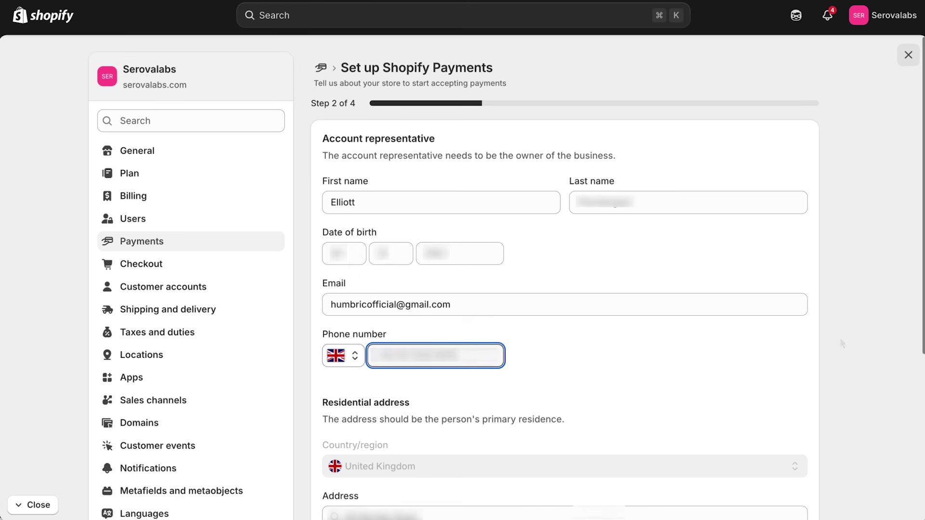
type("074??????")
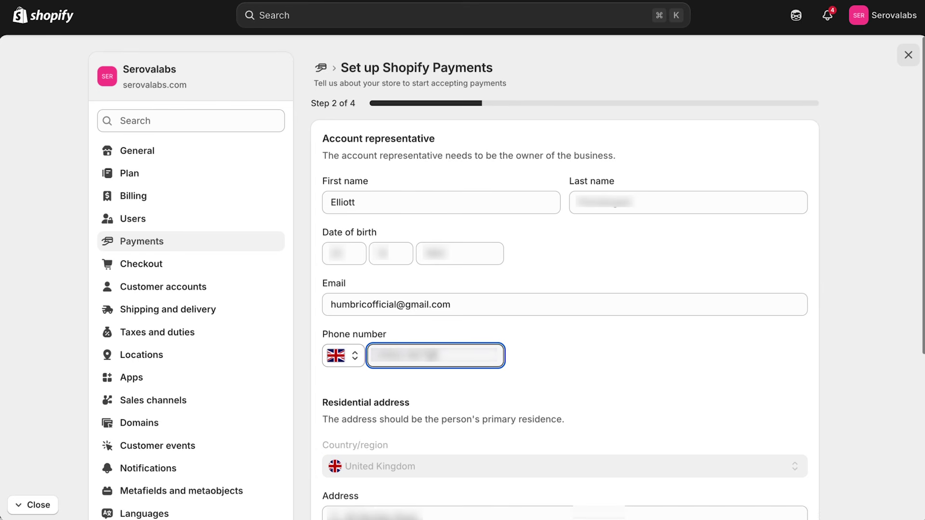
left_click(535, 394)
scroll(544, 384, "down", 3)
scroll(553, 370, "down", 5)
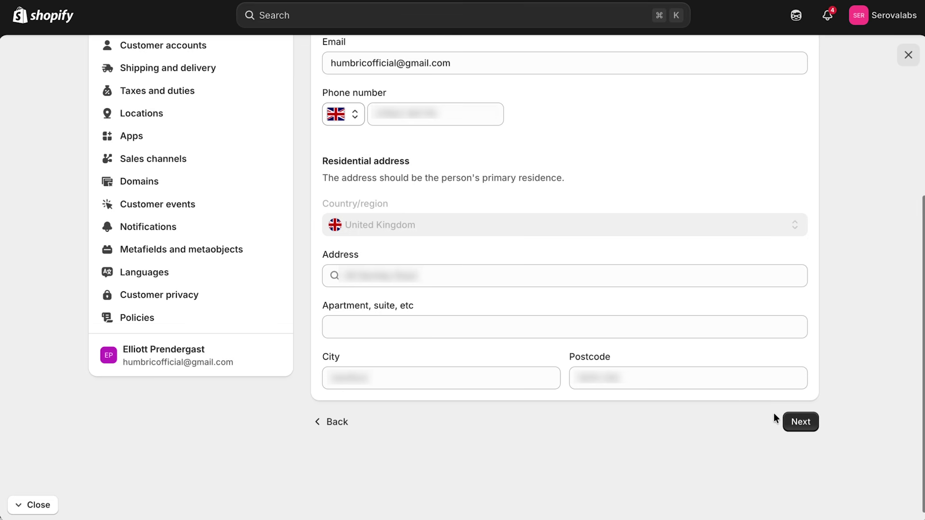
left_click(791, 421)
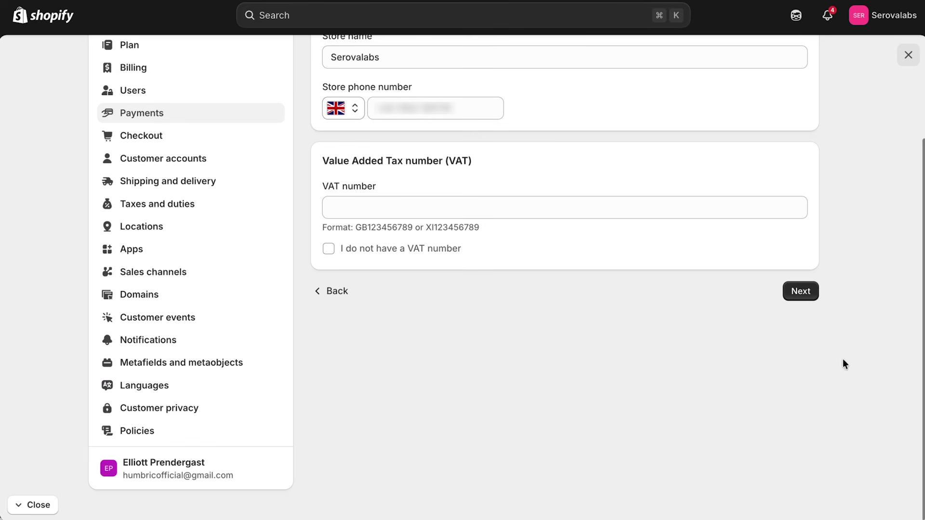
left_click(409, 248)
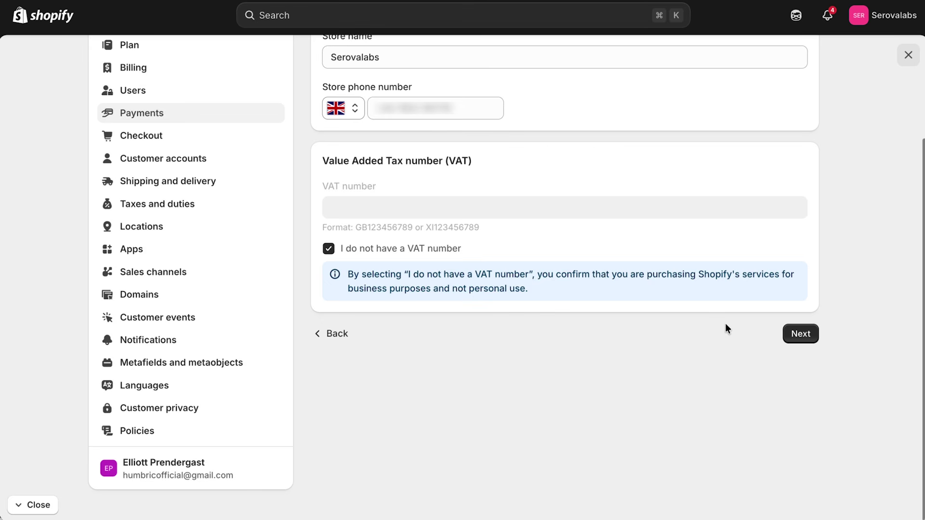
left_click(803, 333)
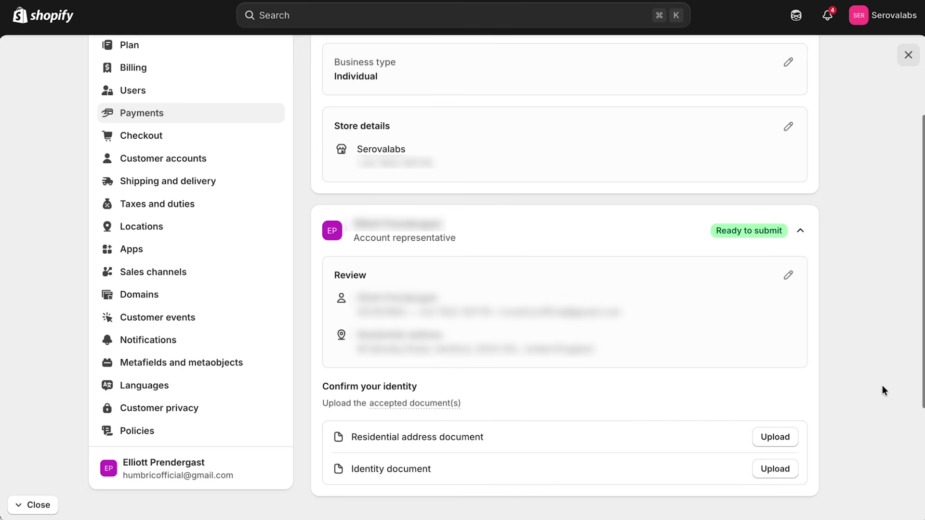
Upload a bank statement PDF as the residential address document.
scroll(878, 383, "down", 3)
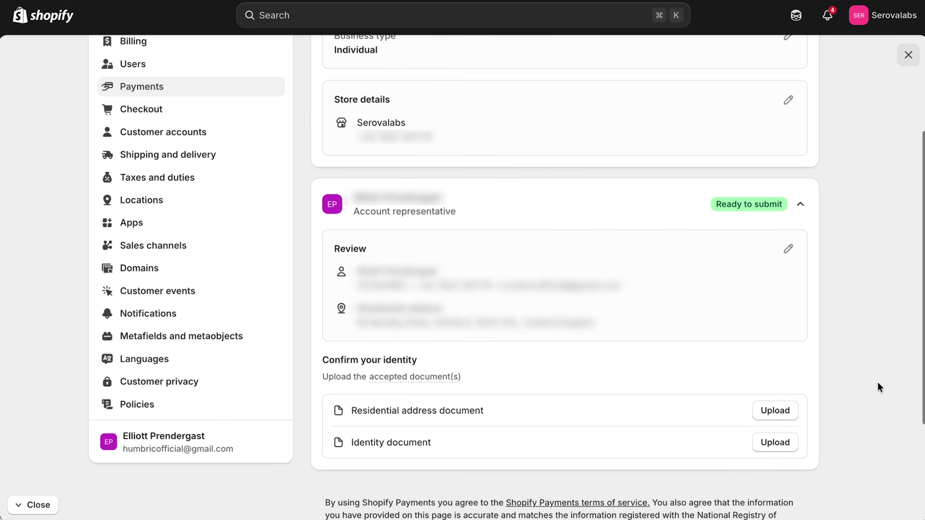
scroll(878, 383, "down", 3)
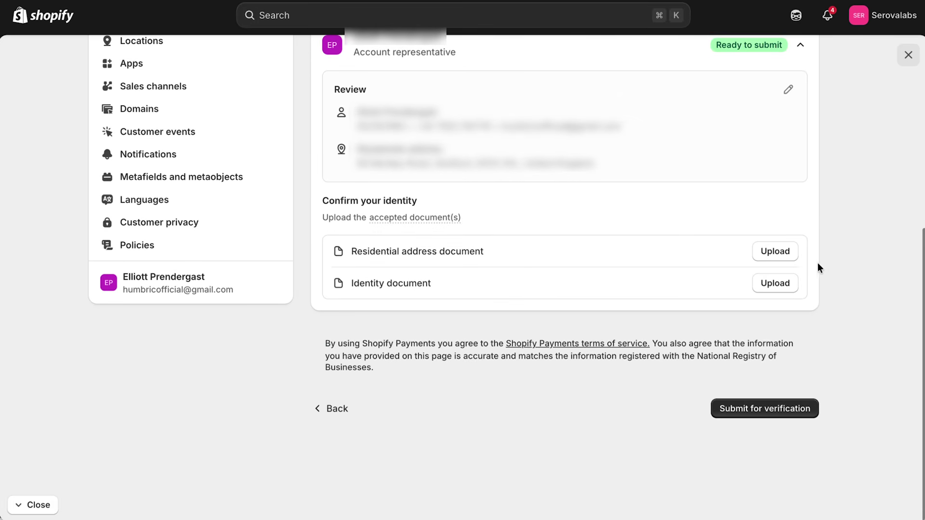
left_click(773, 253)
left_click(332, 322)
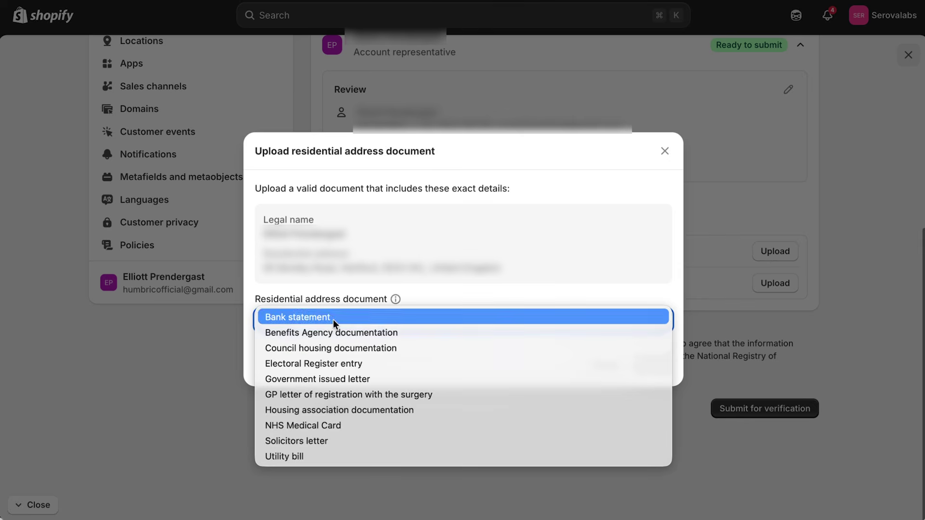
left_click(334, 318)
left_click(458, 318)
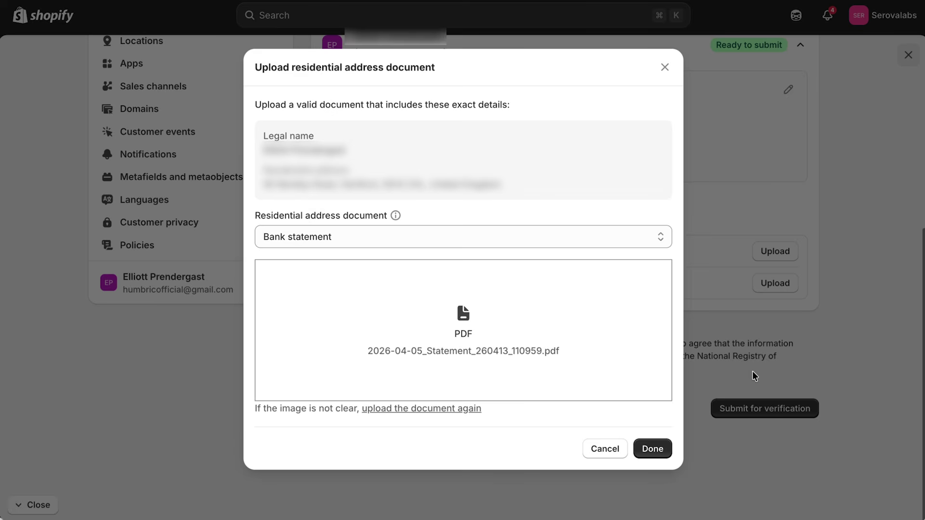
left_click(655, 447)
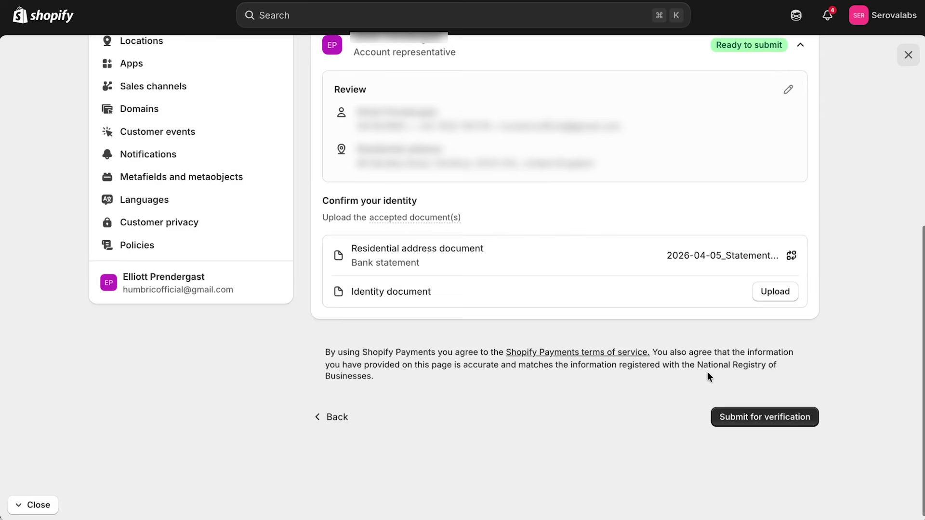
Upload a driver's license as the identity document and submit for verification.
left_click(773, 298)
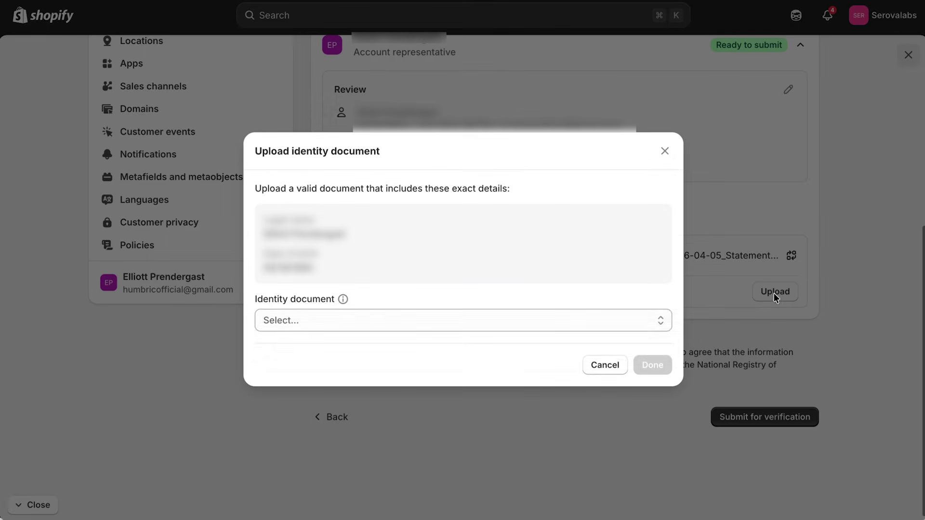
left_click(320, 316)
left_click(320, 316)
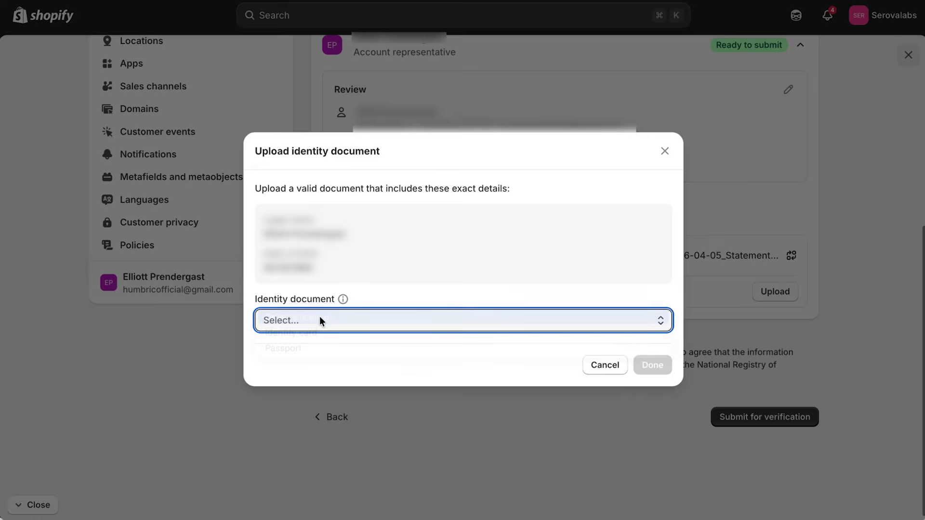
left_click(473, 316)
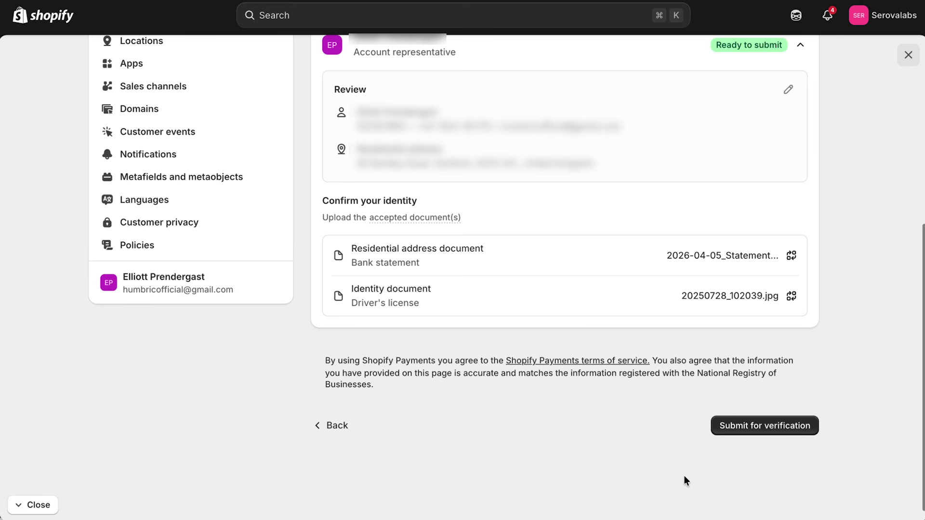
left_click(772, 433)
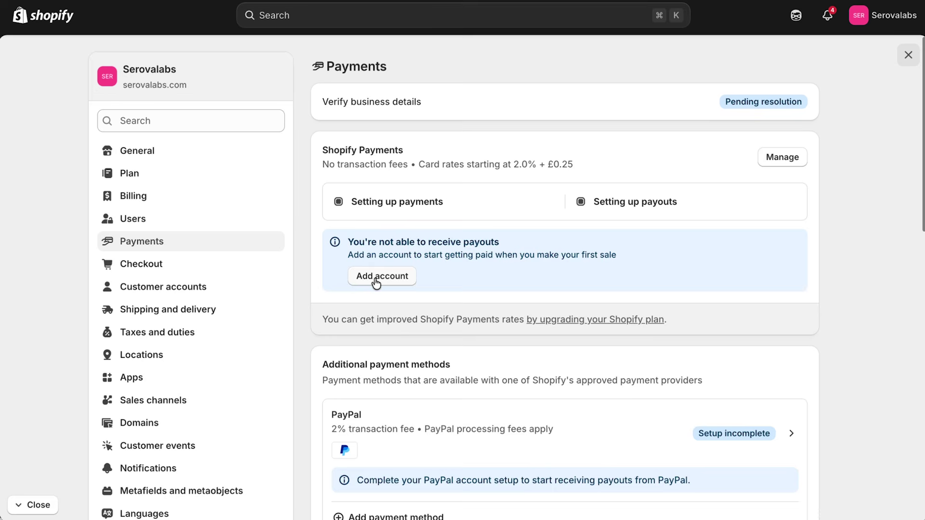
Add the payout bank account's sort code and account number and save it.
left_click(377, 283)
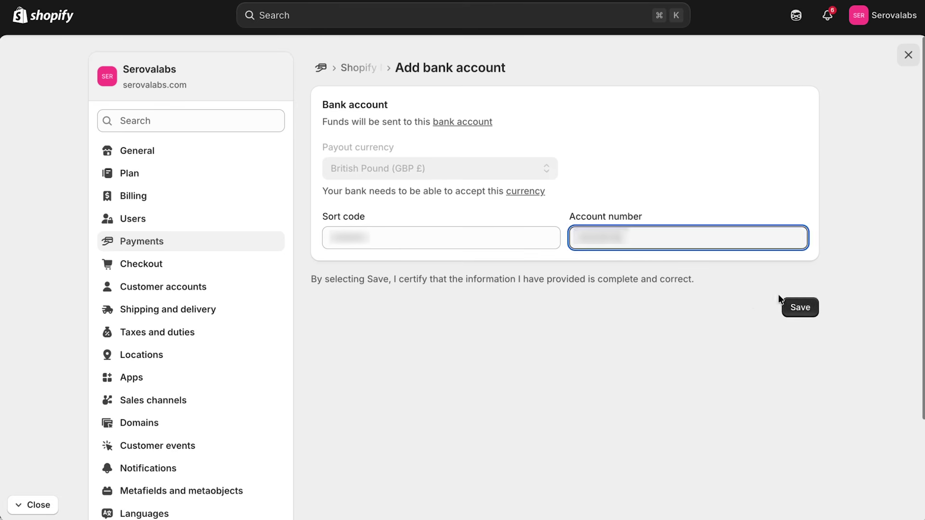
left_click(797, 308)
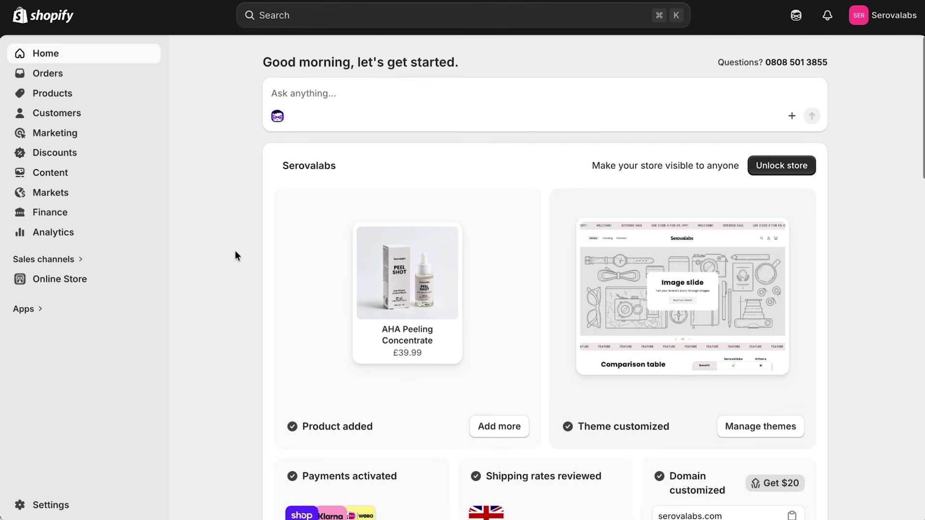
In checkout customization, set Serovalabs_Logo as the header logo and widen it to 150 px.
left_click(44, 506)
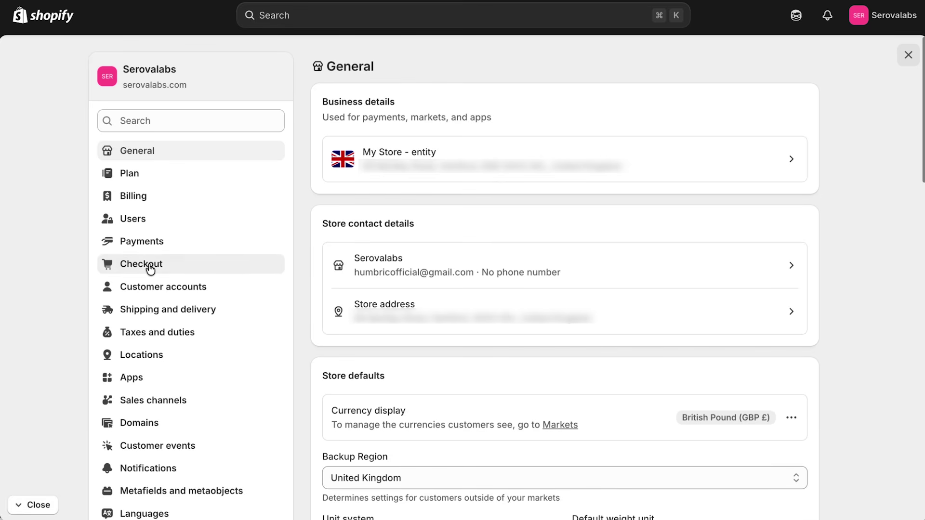
left_click(149, 266)
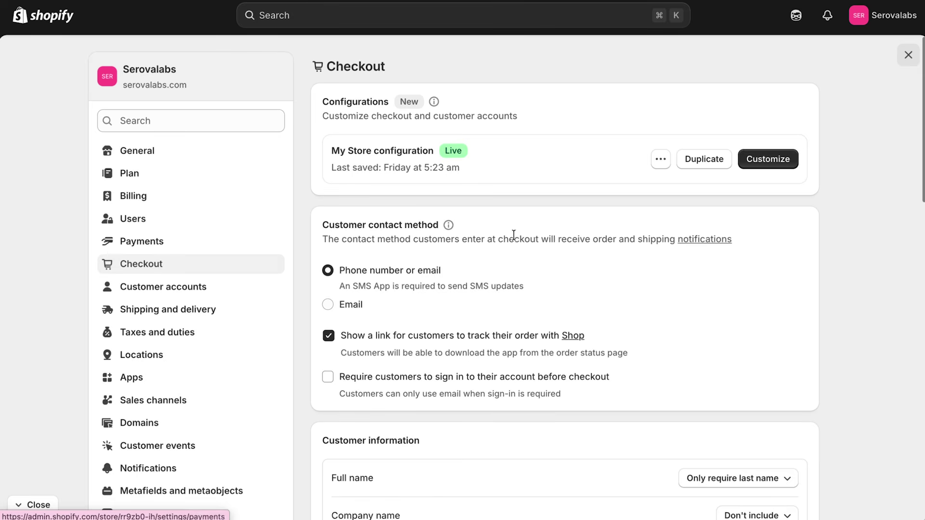
left_click(766, 154)
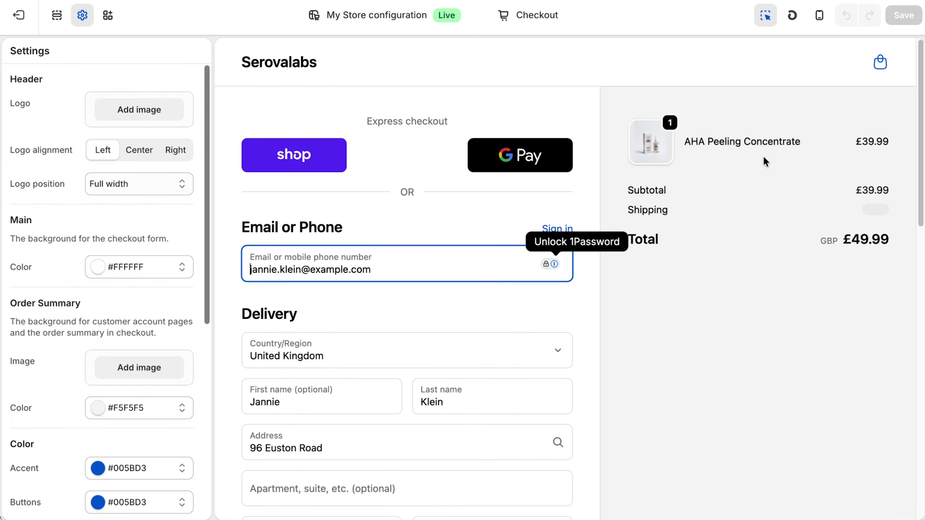
left_click(139, 110)
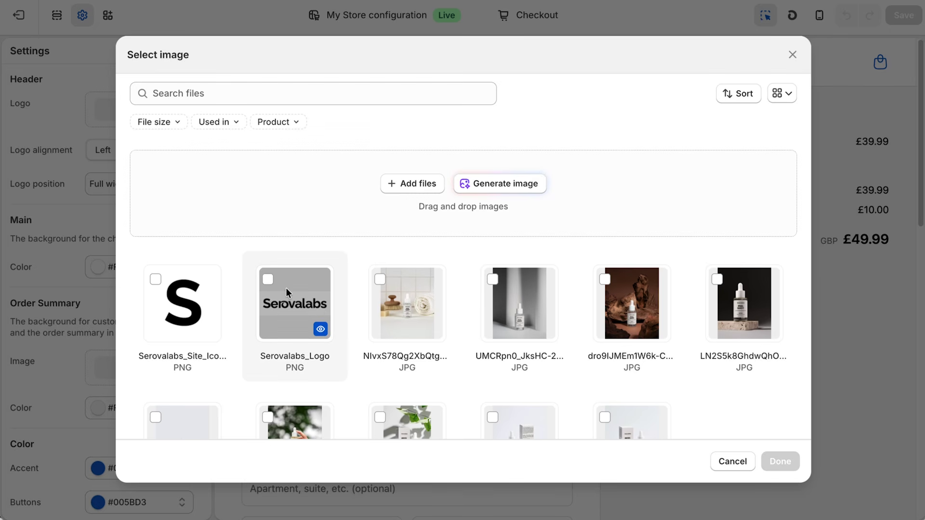
left_click(269, 281)
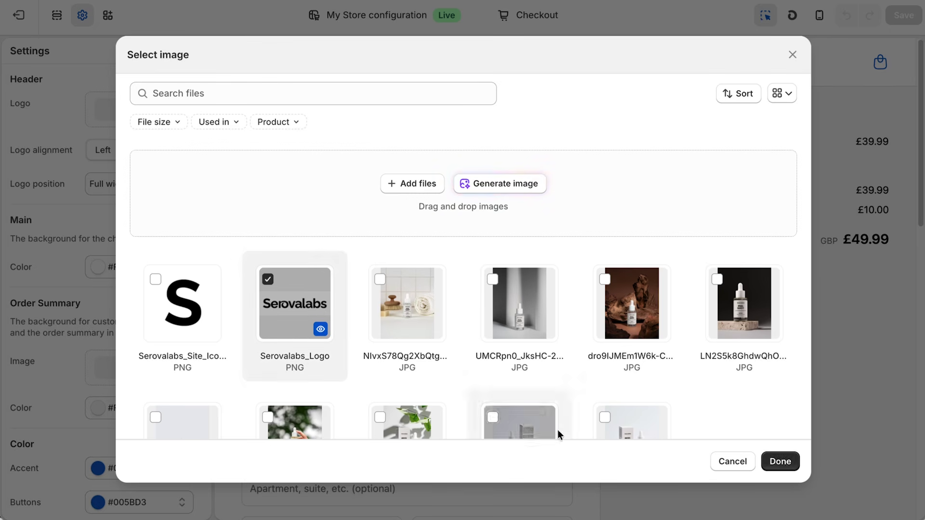
left_click(780, 462)
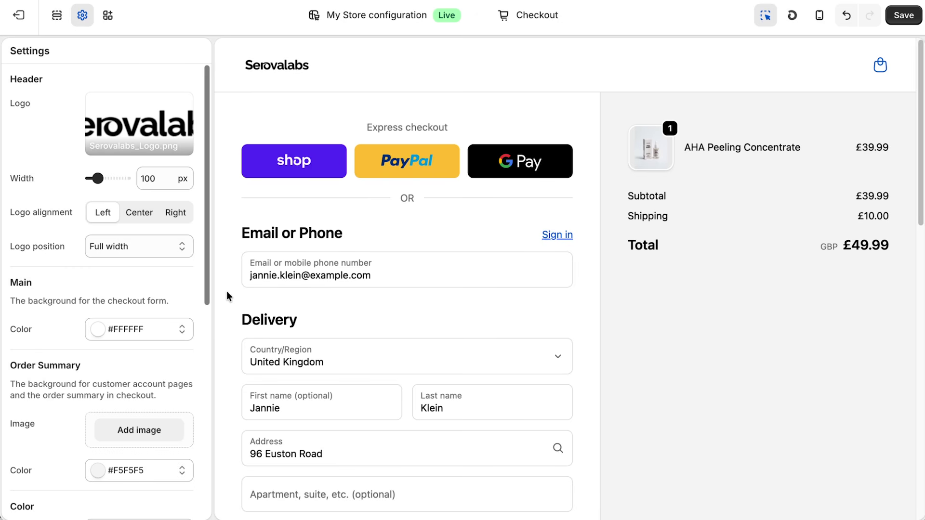
left_click_drag(98, 179, 105, 178)
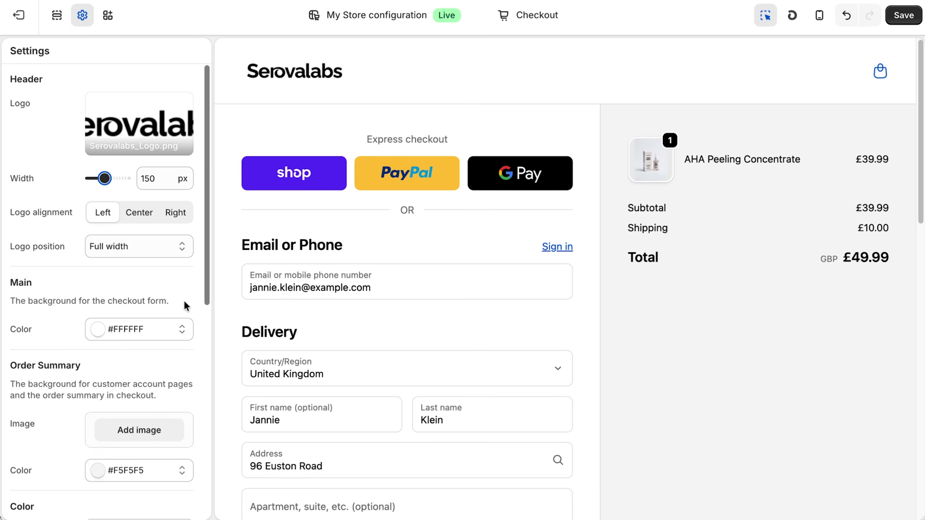
Darken the accent and button colours, entering #000000 as the button hex value.
scroll(184, 301, "down", 5)
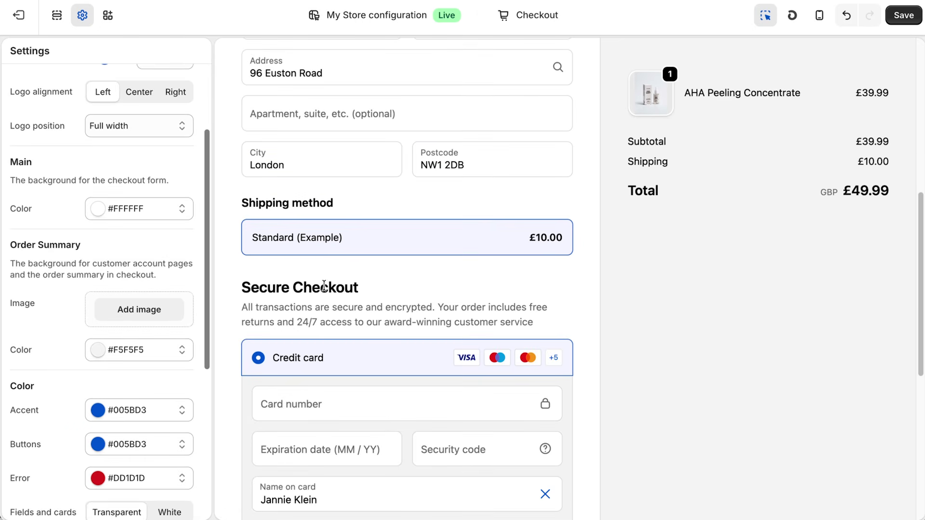
left_click(98, 410)
left_click_drag(84, 279, 58, 302)
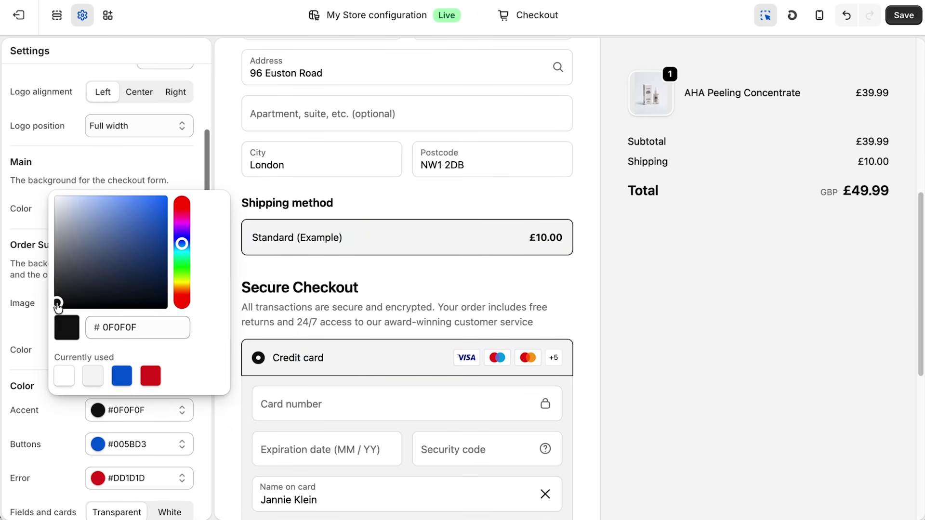
left_click(128, 444)
left_click_drag(81, 340, 57, 339)
left_click(213, 438)
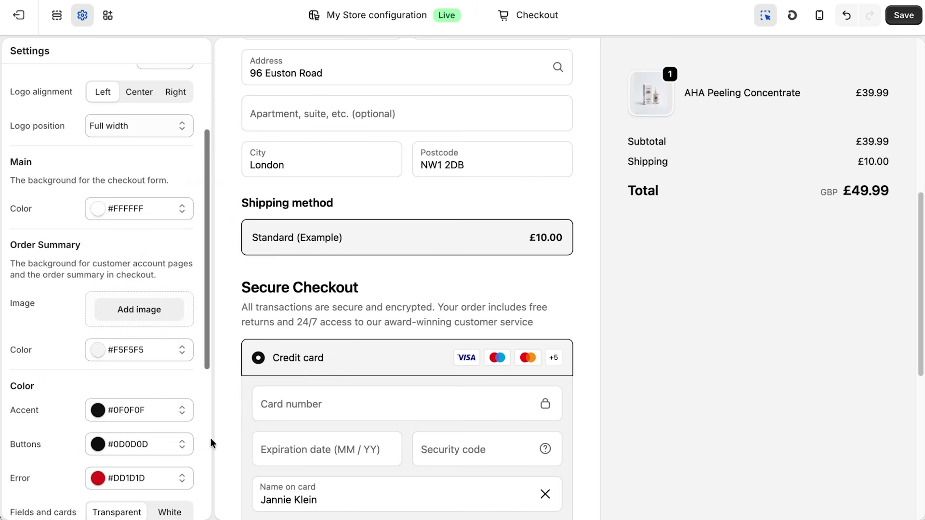
left_click(186, 442)
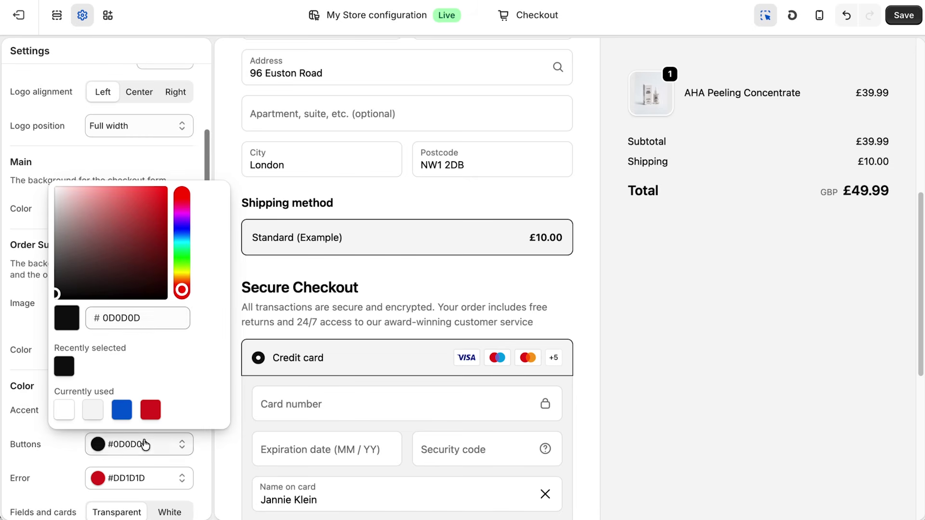
double_click(120, 318)
type("000000")
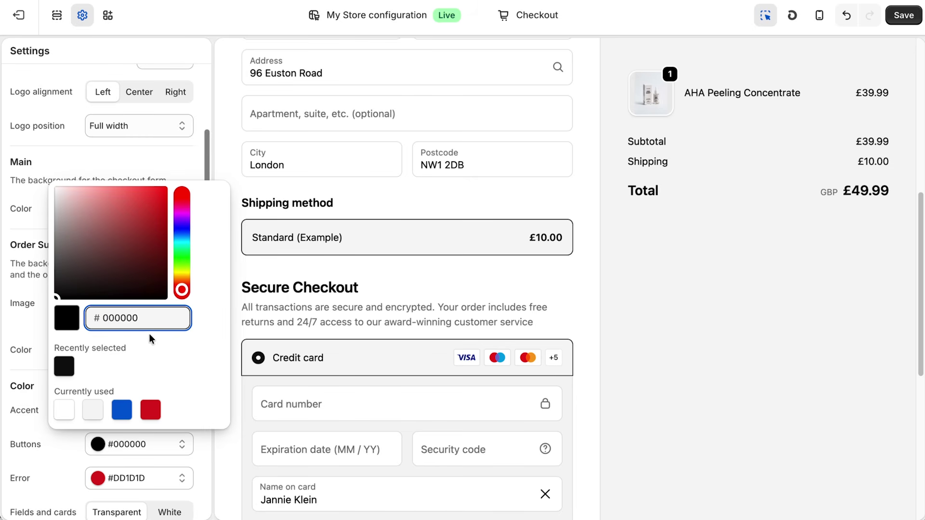
scroll(204, 443, "down", 6)
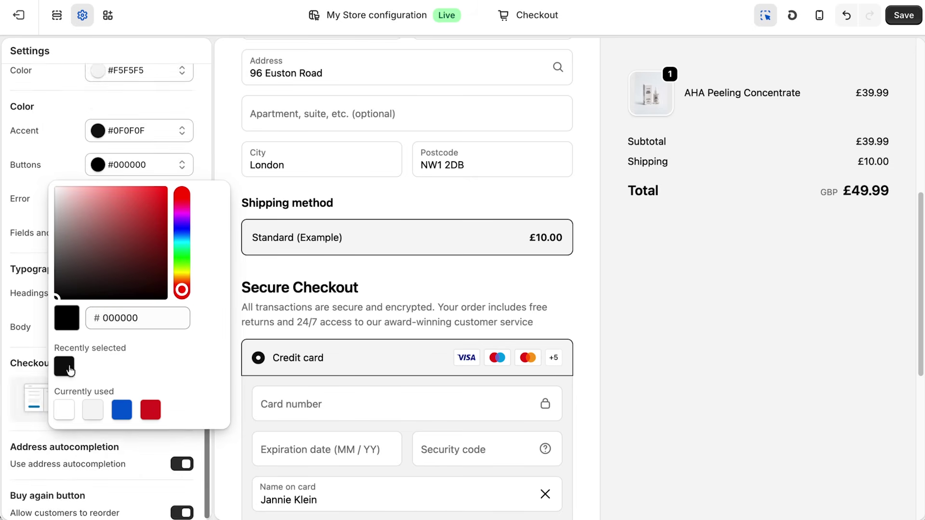
left_click(21, 313)
Set the accent colour hex to #000000 and save the checkout changes.
left_click(136, 135)
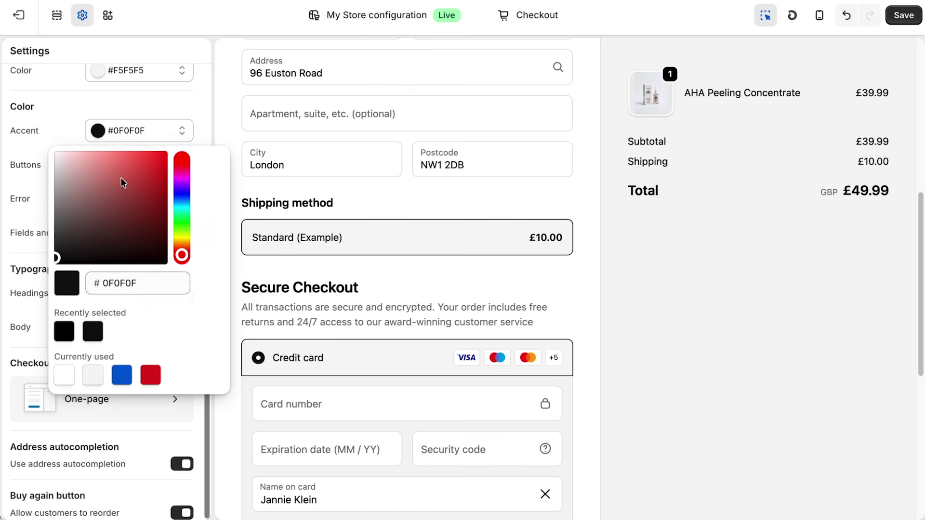
double_click(116, 283)
type("000000")
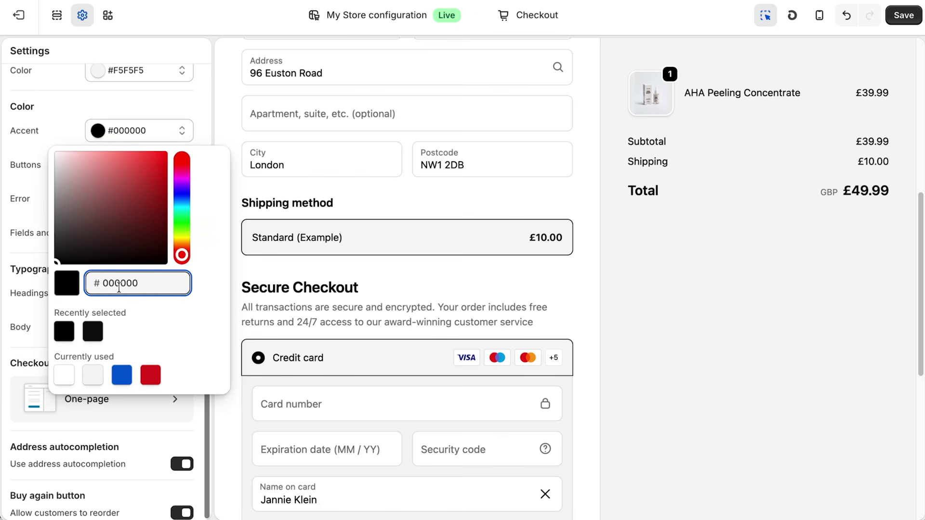
left_click(9, 313)
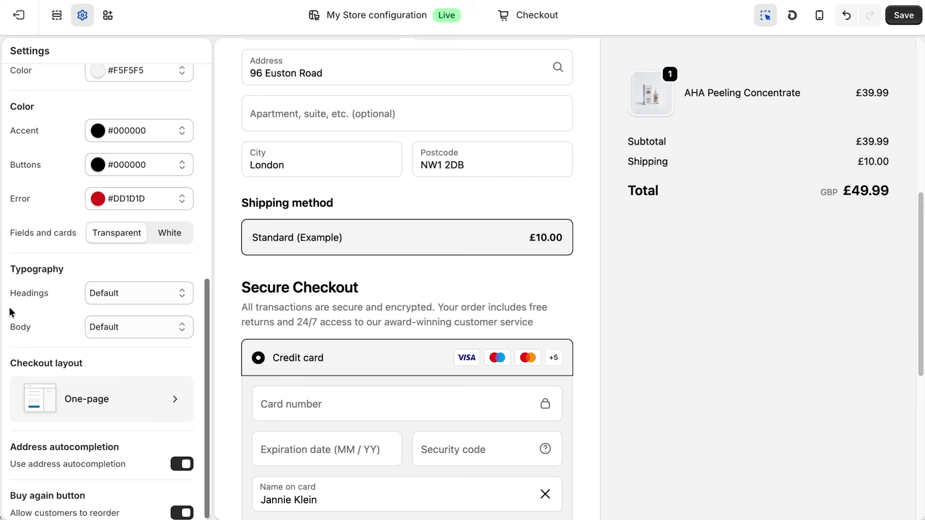
scroll(364, 335, "down", 1)
scroll(429, 323, "down", 5)
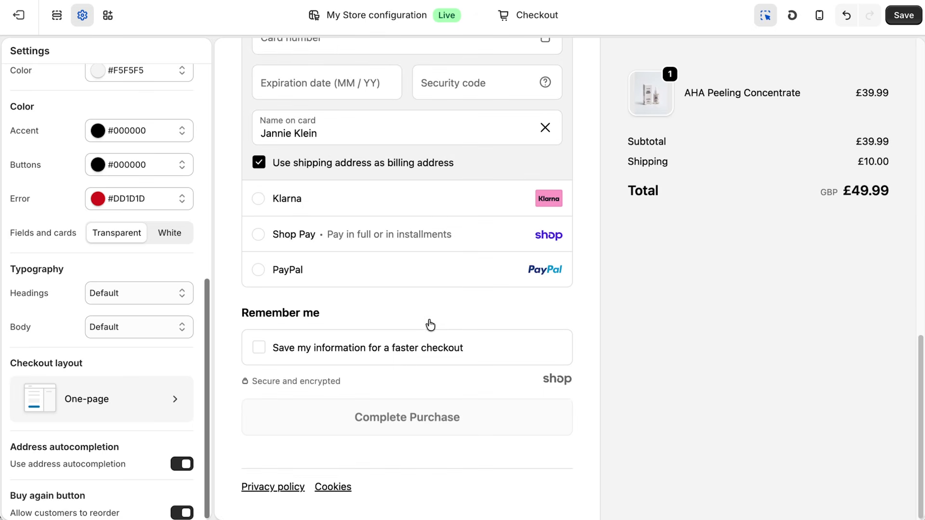
scroll(429, 320, "up", 10)
scroll(430, 319, "up", 2)
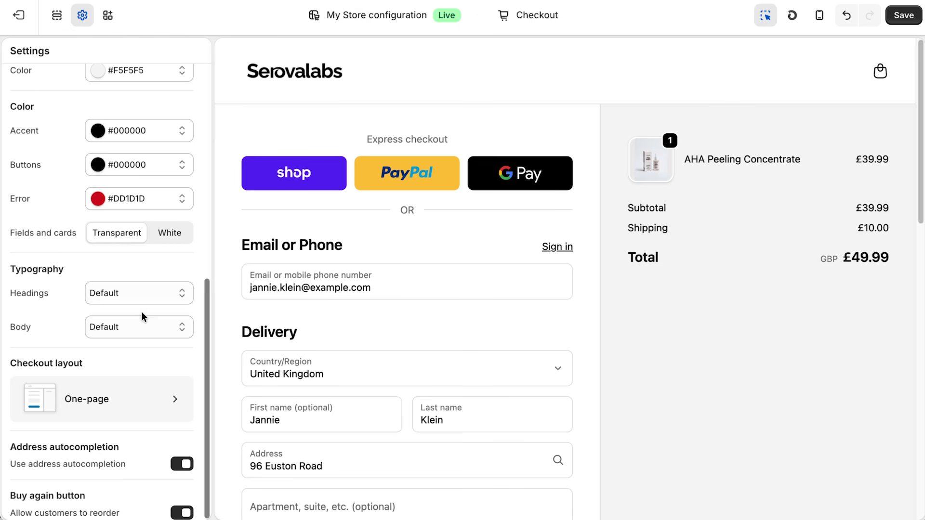
scroll(143, 310, "up", 8)
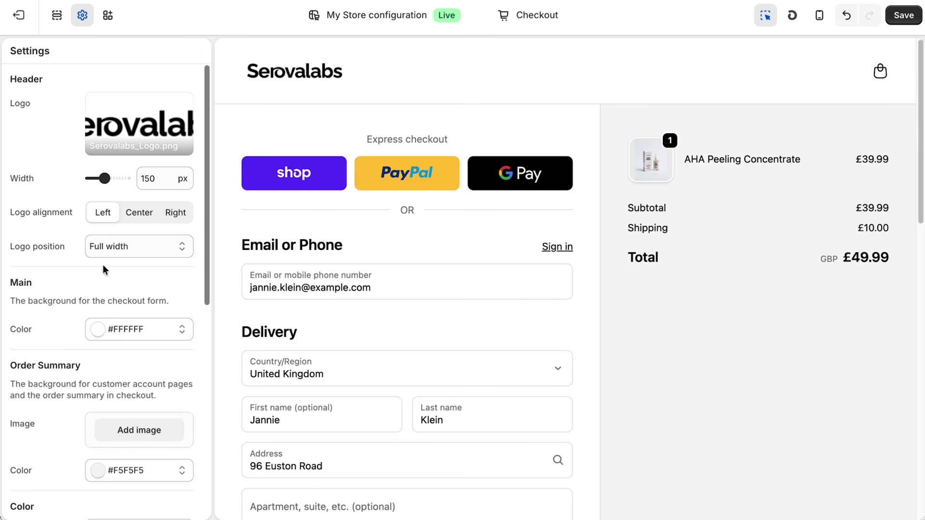
left_click(904, 15)
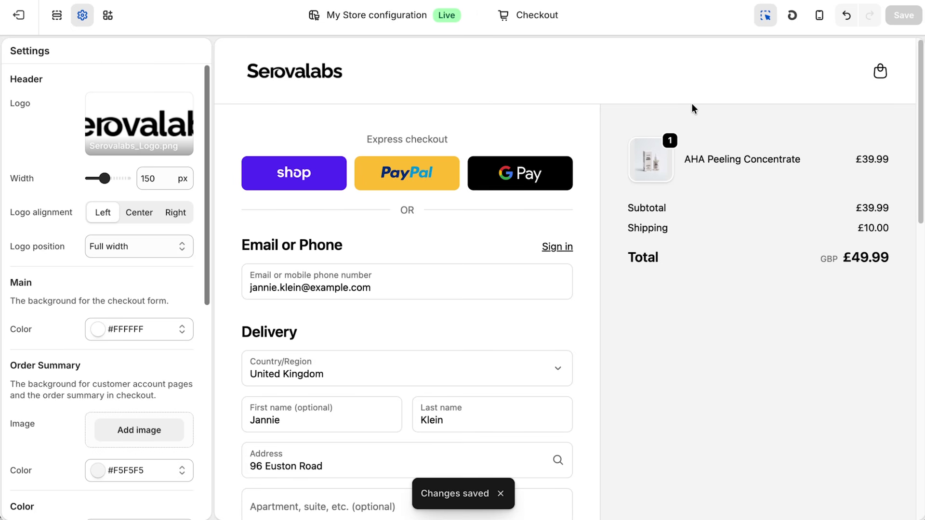
Exit the checkout editor and select the image slide block in the home page preview.
left_click(18, 19)
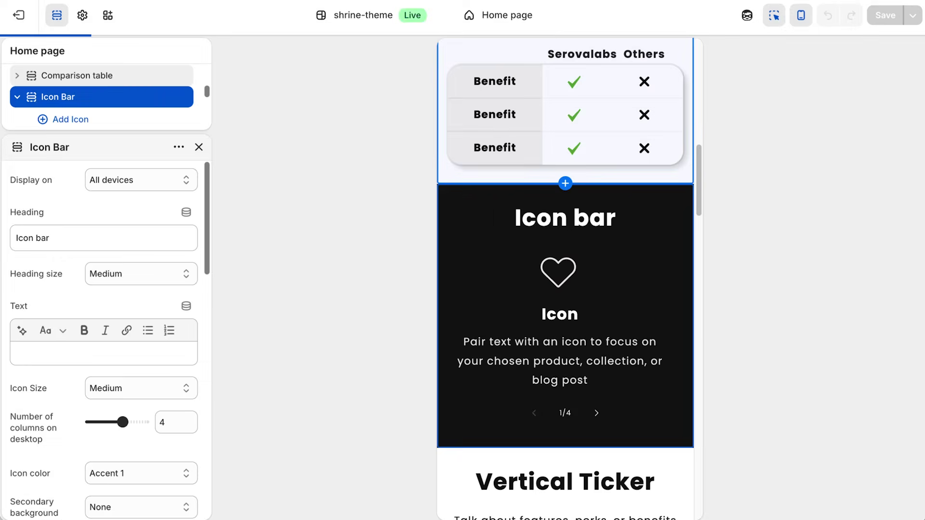
scroll(577, 205, "up", 10)
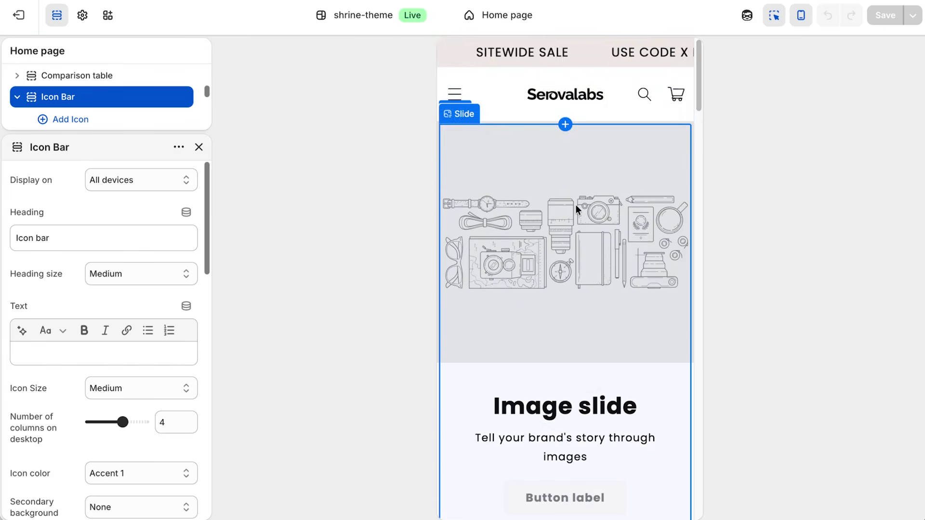
scroll(579, 217, "down", 3)
left_click(597, 294)
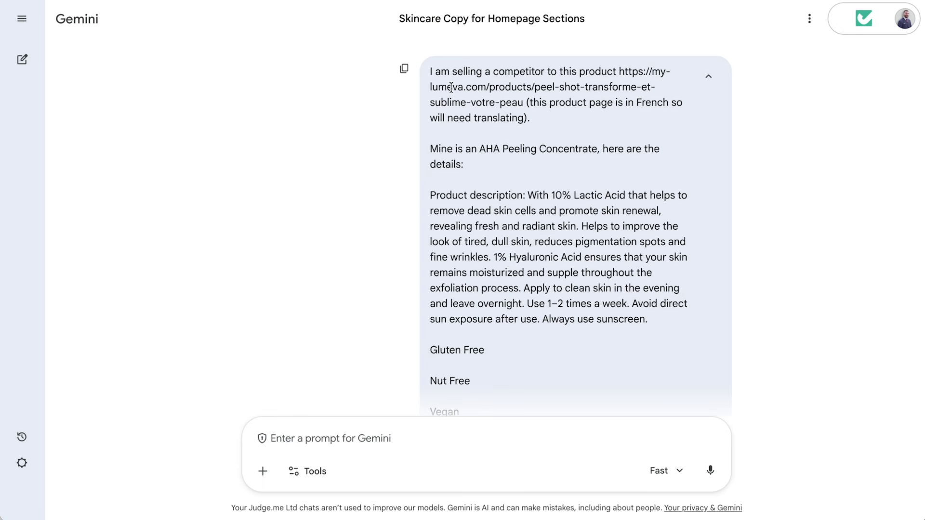
left_click_drag(619, 72, 524, 102)
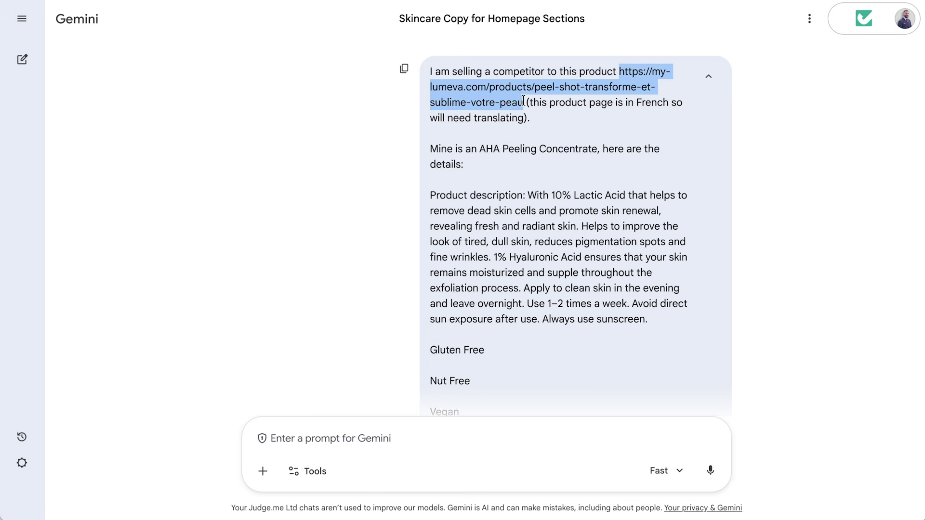
left_click(573, 115)
left_click_drag(431, 151, 628, 156)
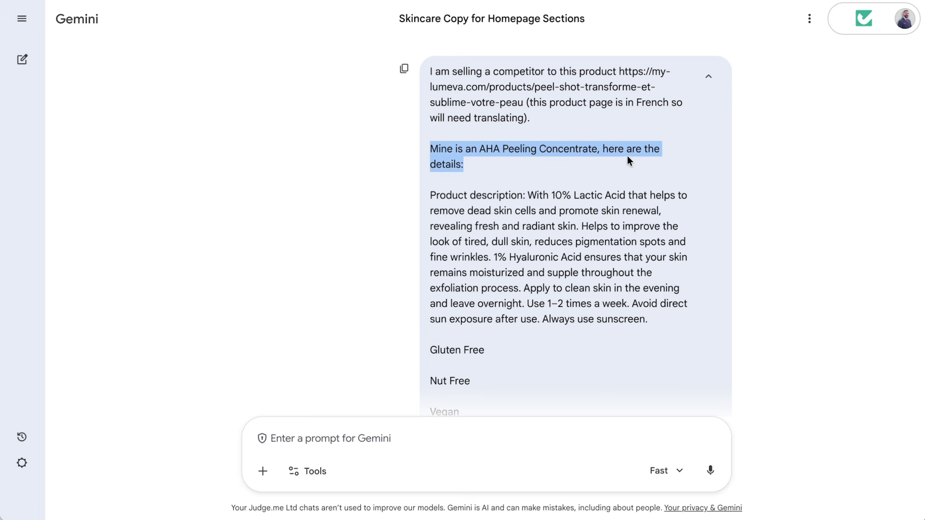
left_click(554, 178)
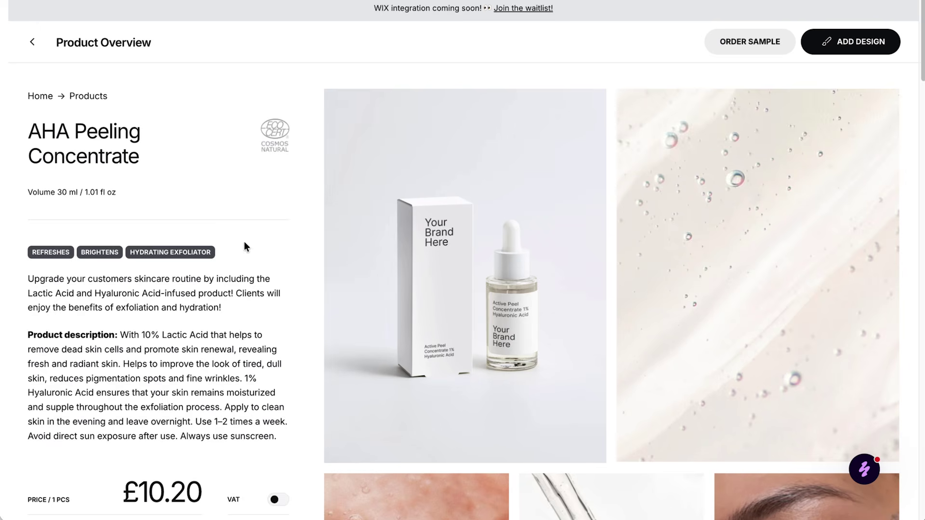
scroll(244, 247, "down", 2)
left_click_drag(28, 256, 242, 339)
left_click(223, 322)
scroll(218, 246, "down", 10)
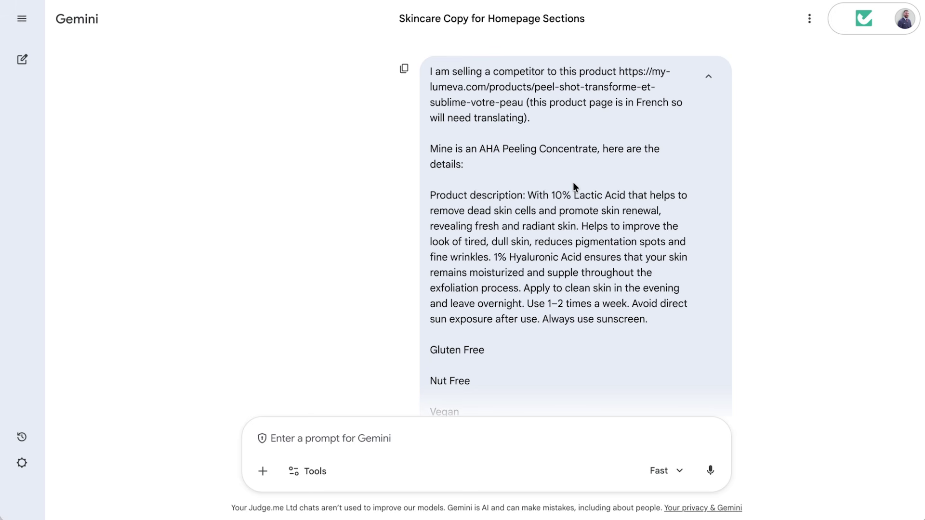
left_click_drag(529, 195, 659, 333)
Review Gemini's reply, highlighting the homepage copy requirements and the pain-point, outcome-based wording.
left_click(641, 278)
scroll(594, 244, "down", 14)
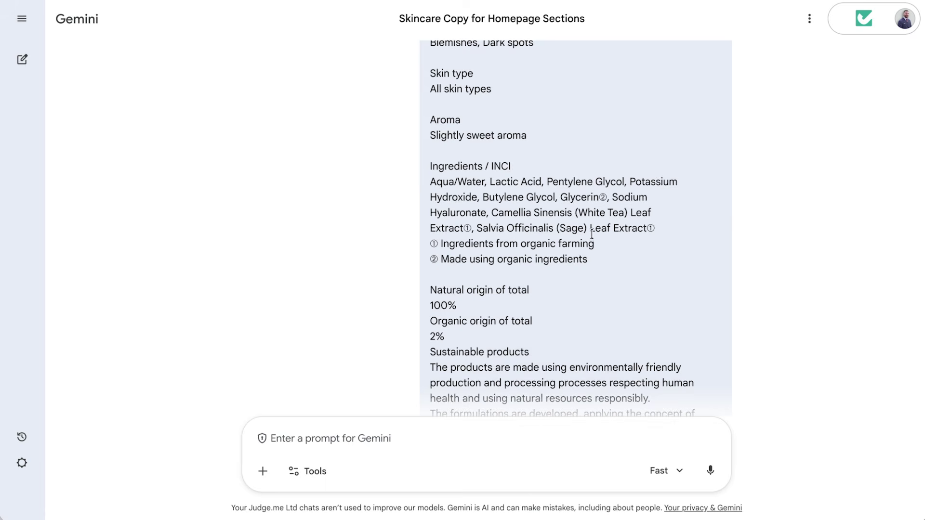
scroll(593, 233, "down", 15)
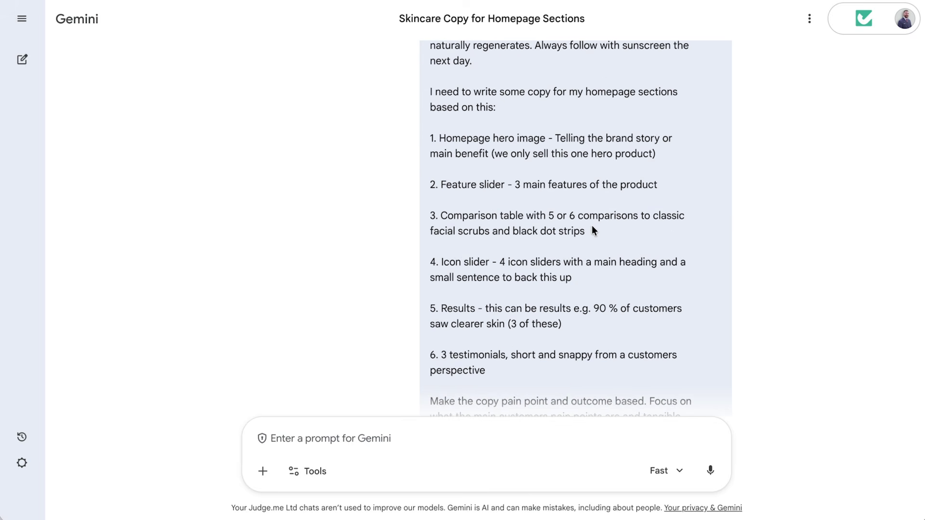
left_click_drag(430, 91, 553, 116)
left_click(559, 116)
left_click_drag(439, 139, 669, 156)
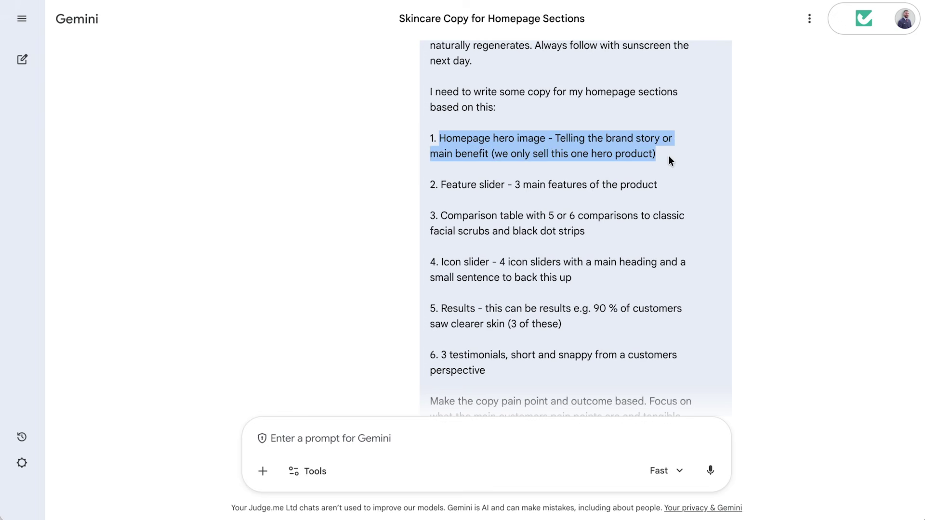
left_click(546, 175)
left_click_drag(440, 185, 594, 193)
left_click(560, 198)
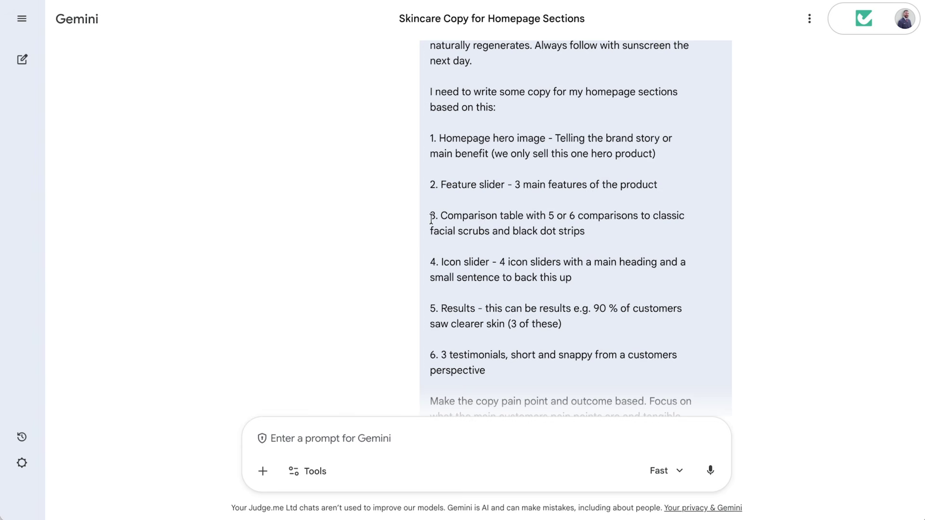
left_click_drag(441, 216, 574, 227)
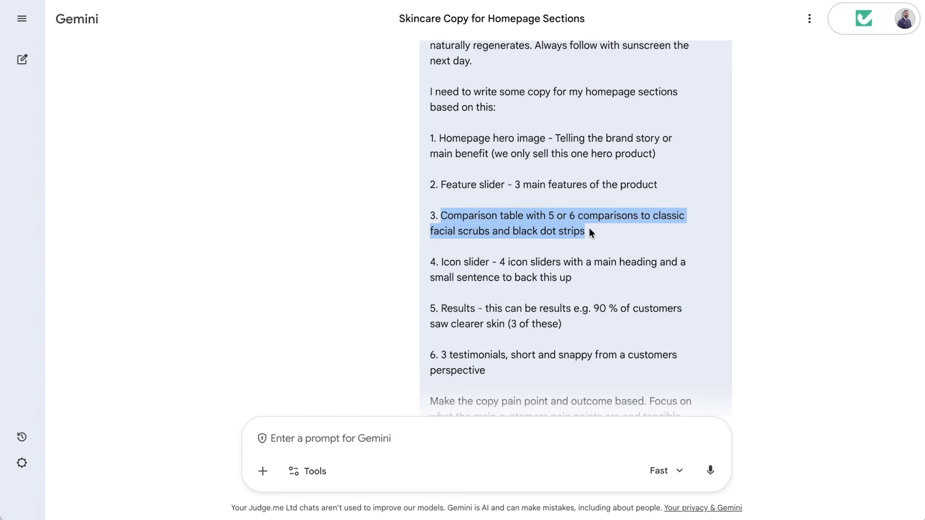
left_click(588, 229)
left_click_drag(442, 262, 553, 279)
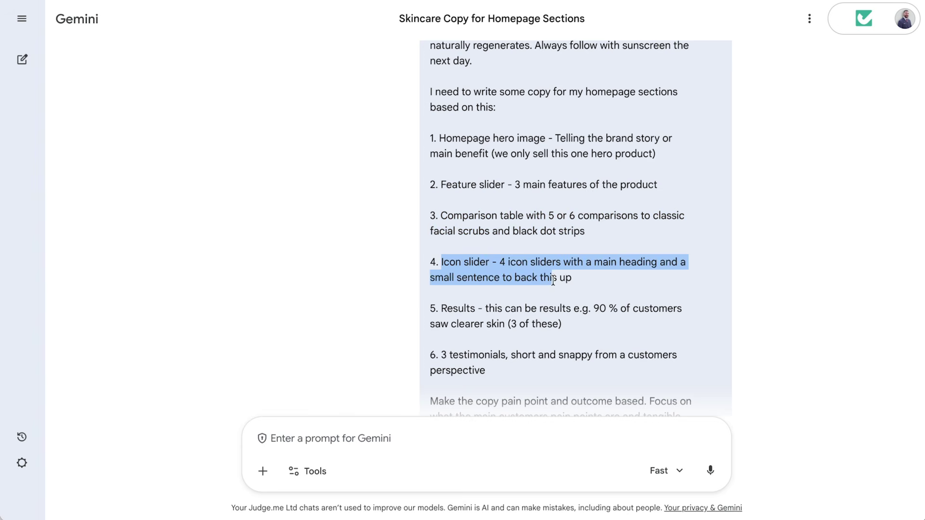
left_click(577, 281)
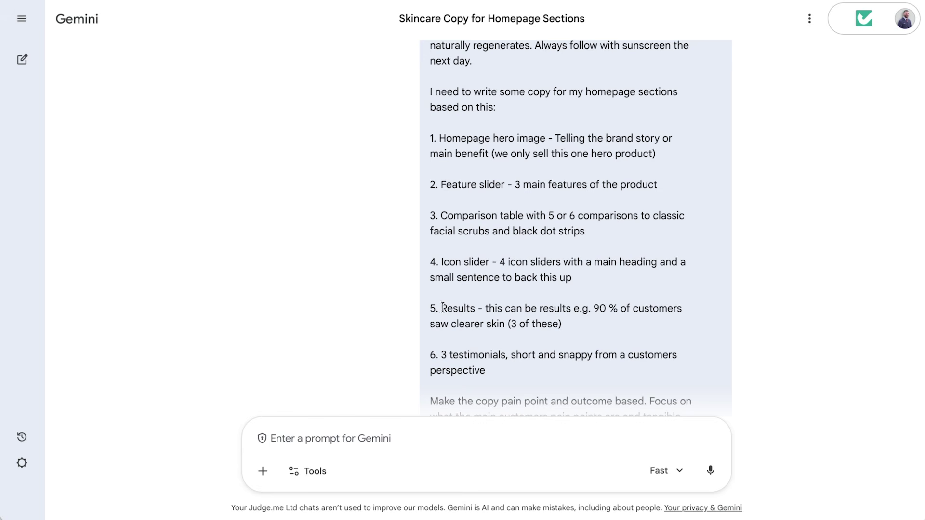
left_click_drag(441, 308, 565, 326)
left_click(576, 325)
scroll(578, 318, "down", 1)
left_click_drag(441, 329, 514, 340)
left_click(513, 340)
scroll(520, 339, "down", 2)
left_click_drag(502, 275, 637, 270)
triple_click(528, 270)
left_click(525, 270)
left_click(571, 274)
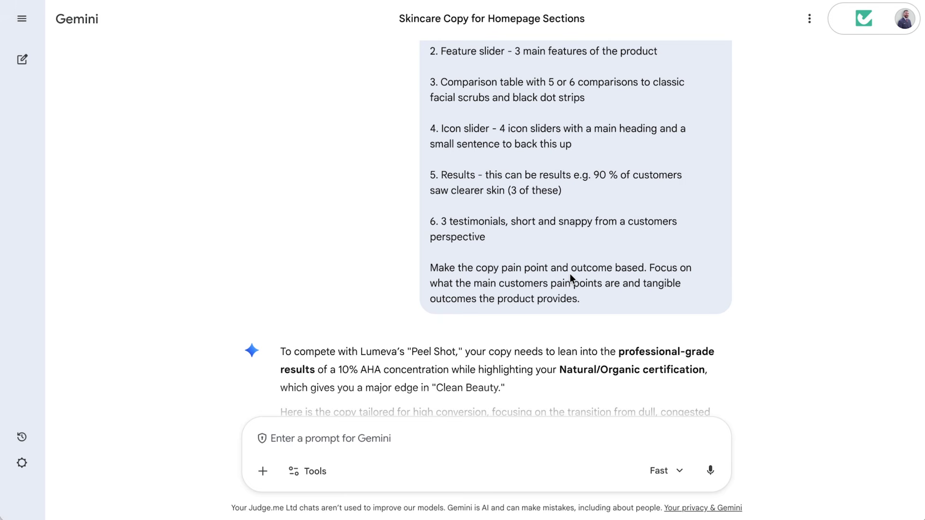
Send the Feature Slider copy asking for 3 pain-point features, then request shorter headlines like 'Clearer Skin in 2 Weeks'.
scroll(489, 270, "down", 5)
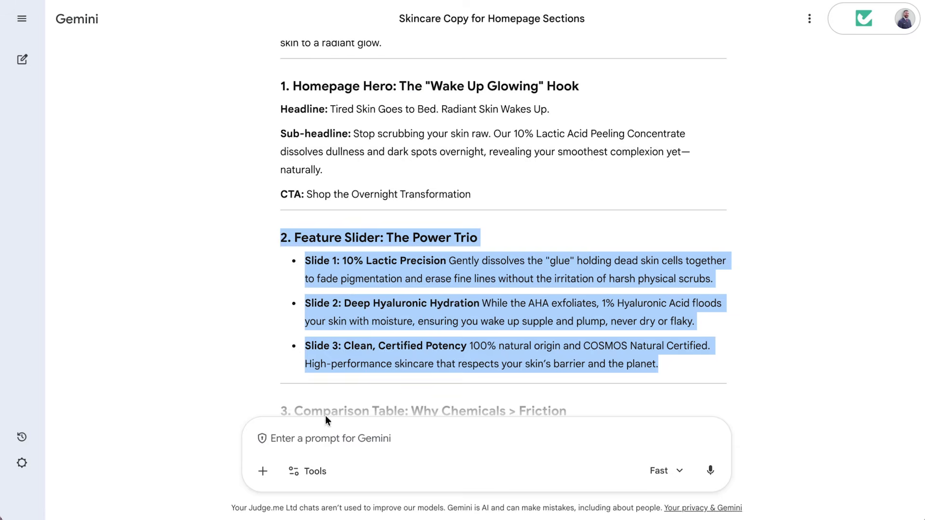
left_click(325, 421)
type("2. Feature Slider: The Power Trio Slide 1: 10% Lactic Precision Gently dissolves the \"glue\" holding dead skin cells together to fade pigmentation and erase fine lines without the irritation of harsh physical scrubs. Slide 2: Deep Hyaluronic Hydration While the AHA exfoliates, 1% Hyaluronic Acid floods your skin with moisture, ensuring you wake up supple and plump, never dry or flaky. Slide 3: Clean, Certified Potency 100% natural origin and COSMOS Natural Certified. High-performance skincare that respects your skin’s barrier and the planet.")
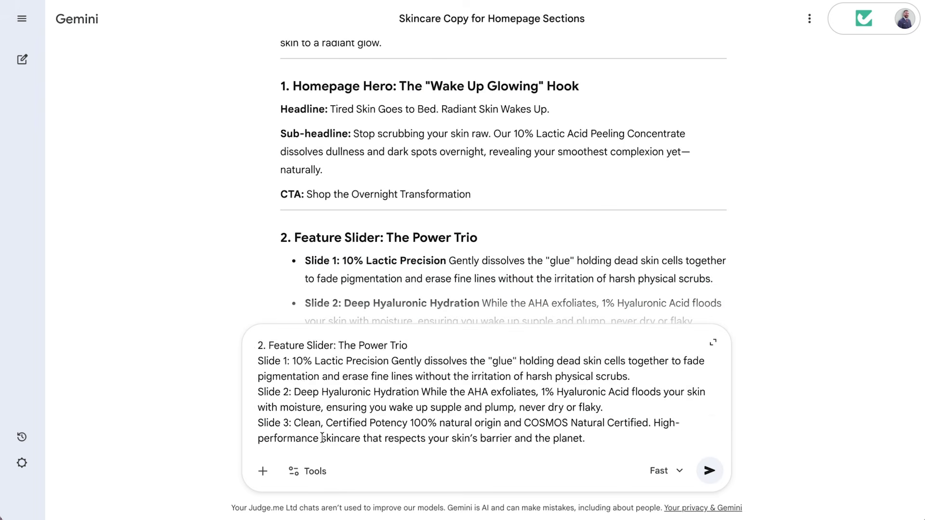
type("The feature")
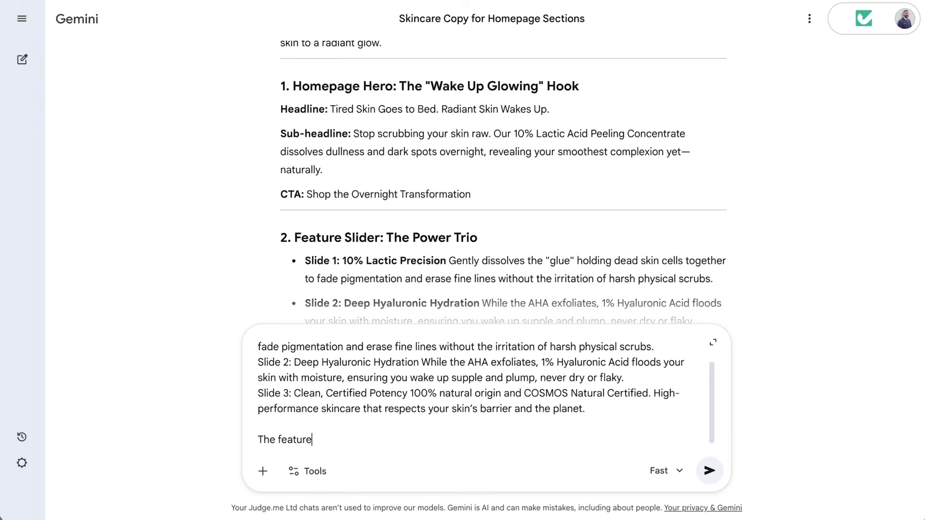
type(" slider is 3 simple feature")
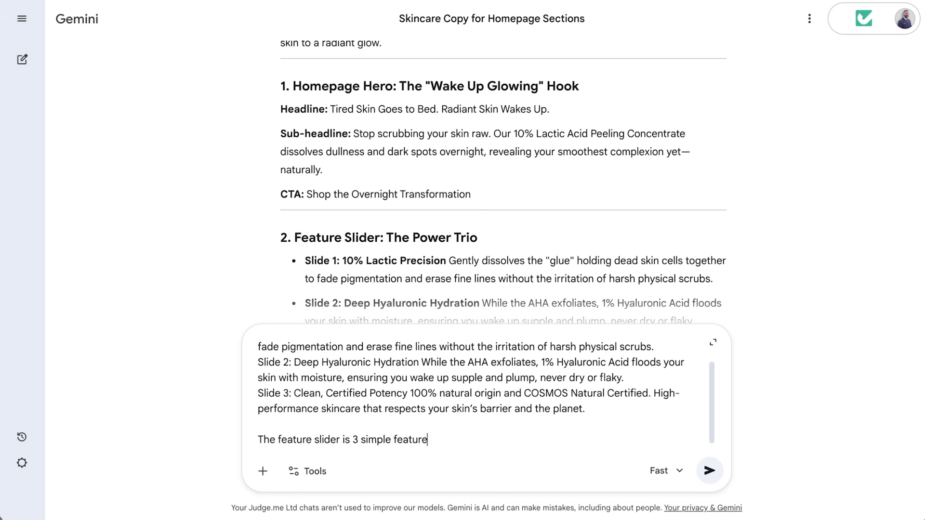
type("s, pain point focused, tangible outco")
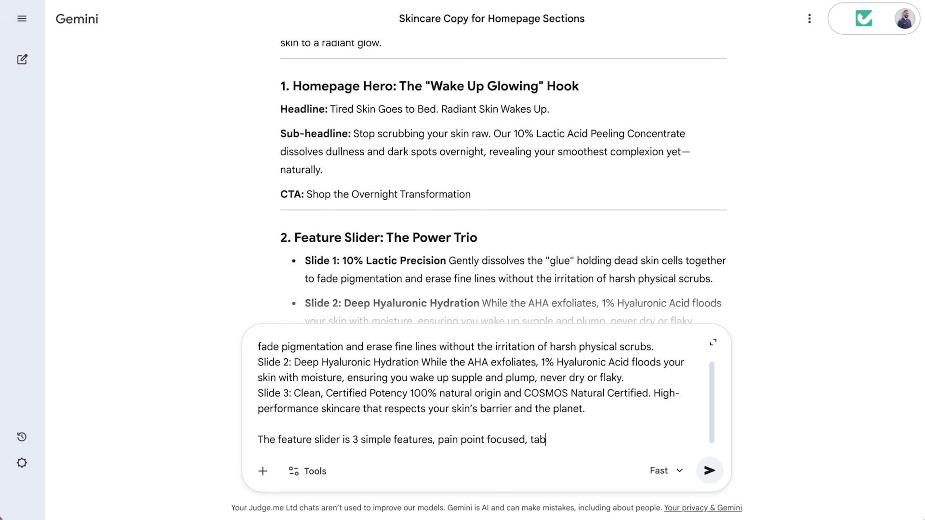
type("mes")
key("Return")
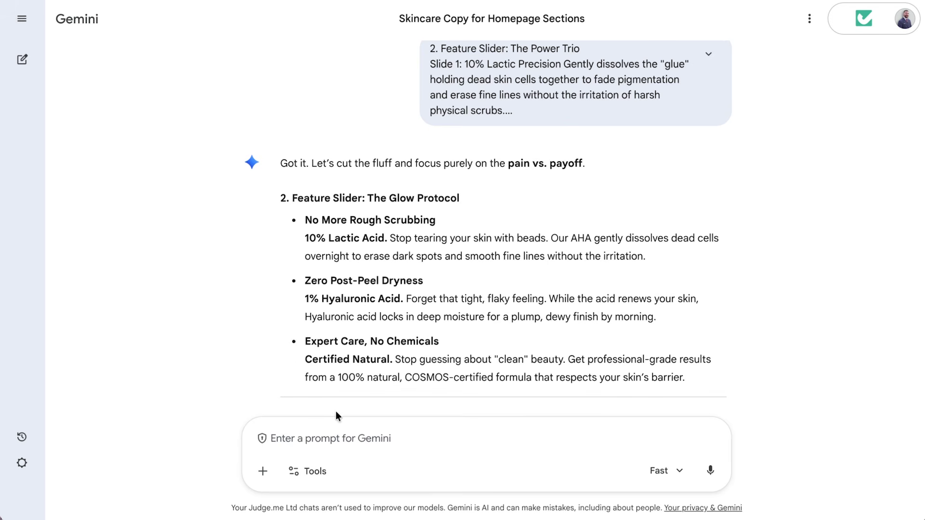
type("Very short, quick, to the point e.g.")
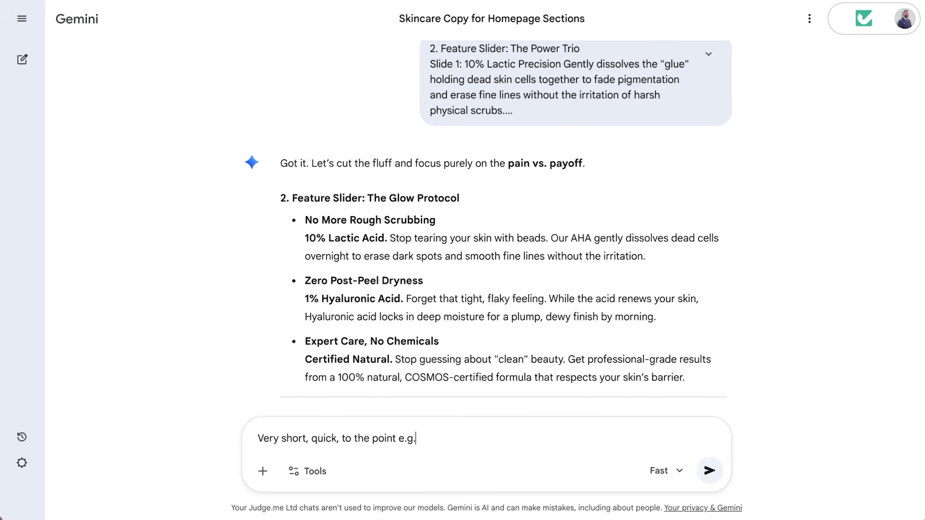
type(" Clearer Skin in 2 Weeks, PAIN POINT focused, OUTCO")
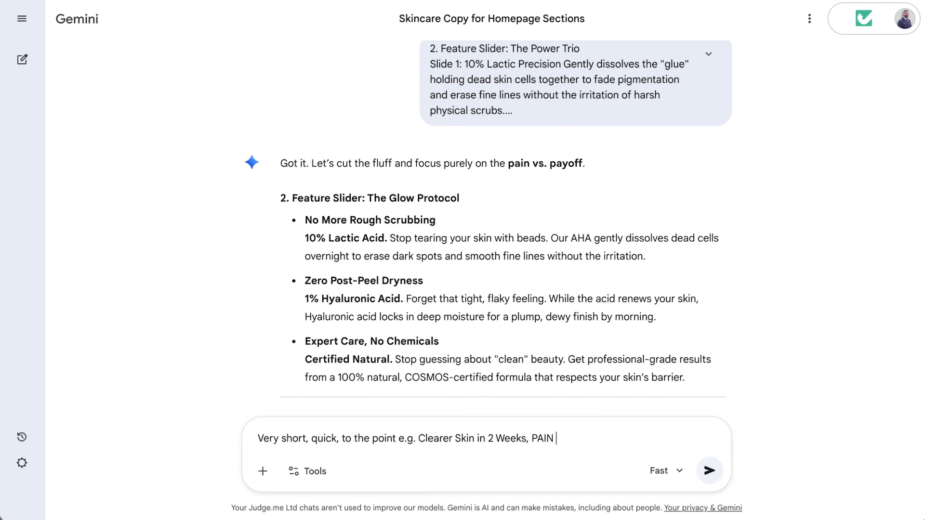
type("ME focused!")
key("Return")
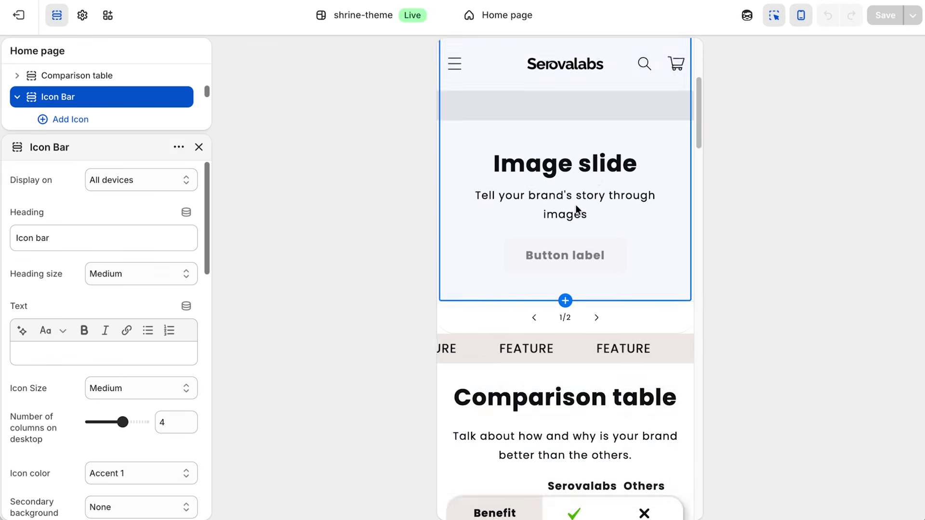
Set the hero slide heading to 'Tired Skin Goes to Bed. Radiant Skin Wakes Up.'.
scroll(577, 205, "down", 3)
left_click(595, 310)
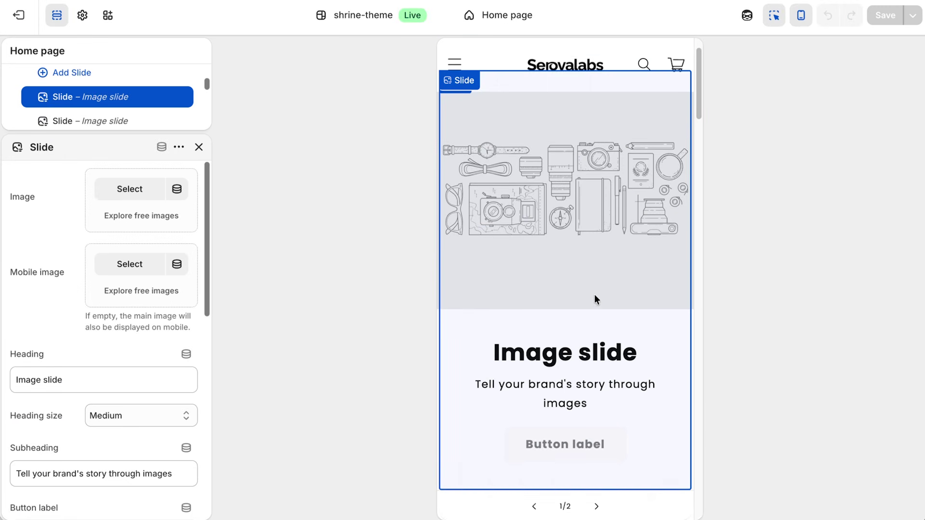
left_click(83, 380)
key("ctrl+a")
type("Tired Skin Goes to Bed. Radiant Skin Wakes Up.")
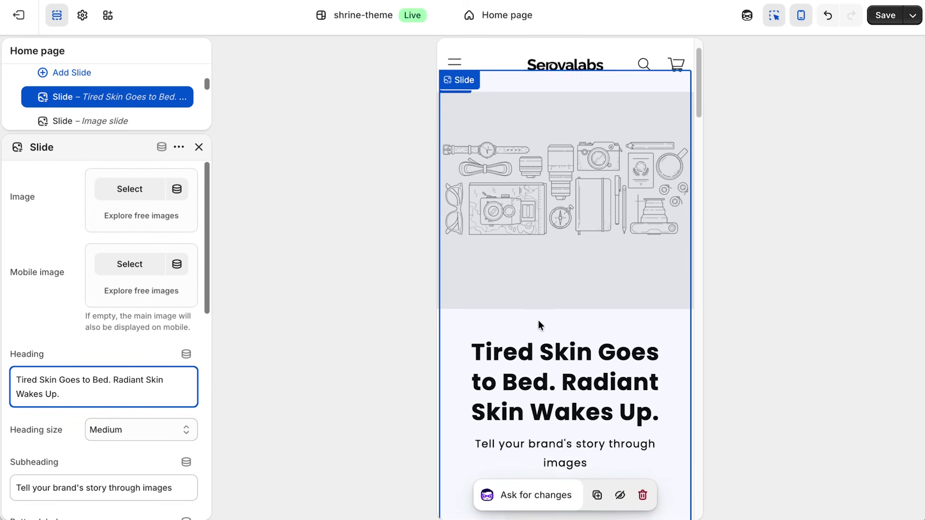
scroll(539, 320, "down", 1)
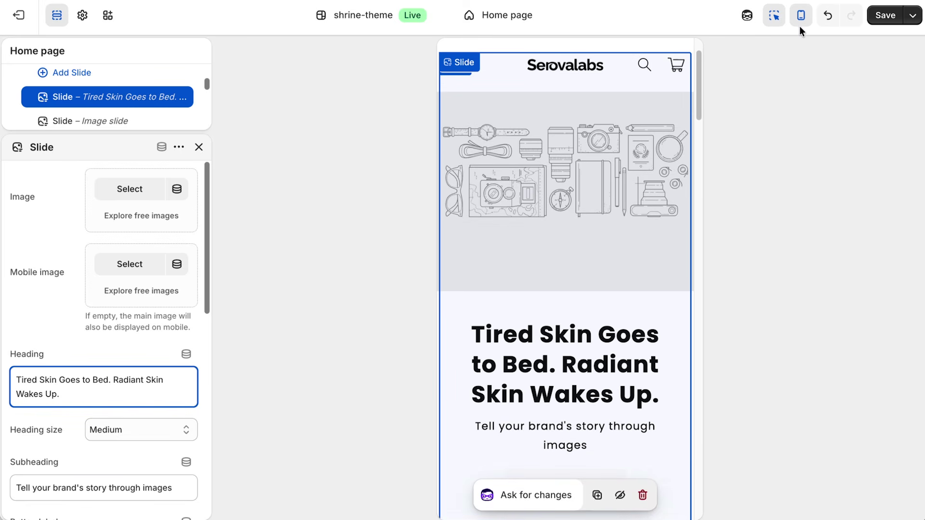
left_click(801, 20)
scroll(769, 162, "up", 2)
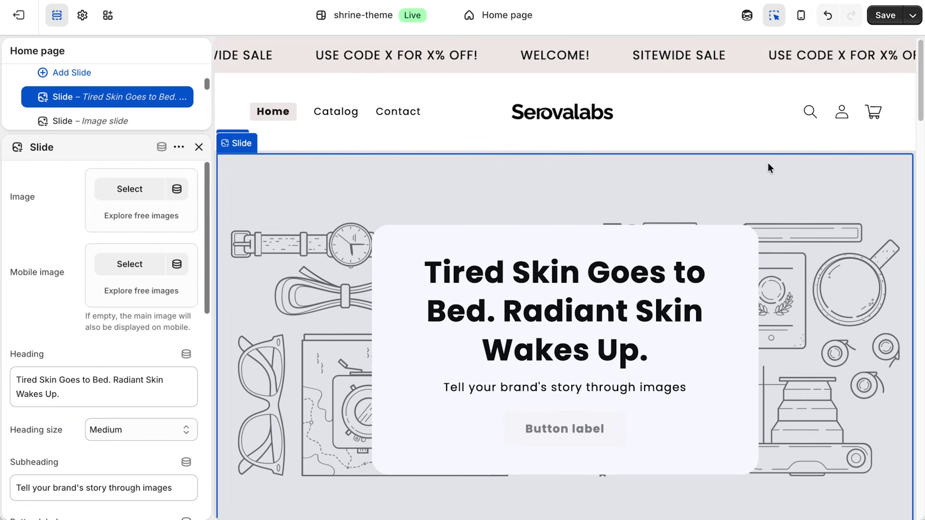
scroll(769, 166, "down", 1)
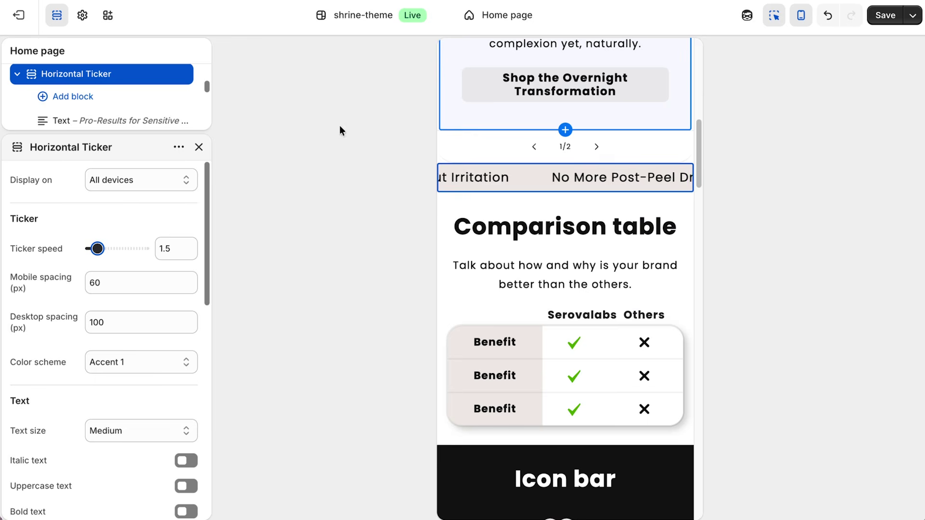
Change the Comparison table heading to 'Stop the Scrubbing.' and check the hero slide image options.
left_click(559, 227)
triple_click(78, 237)
type("Stop the Scrubbing.")
left_click(103, 211)
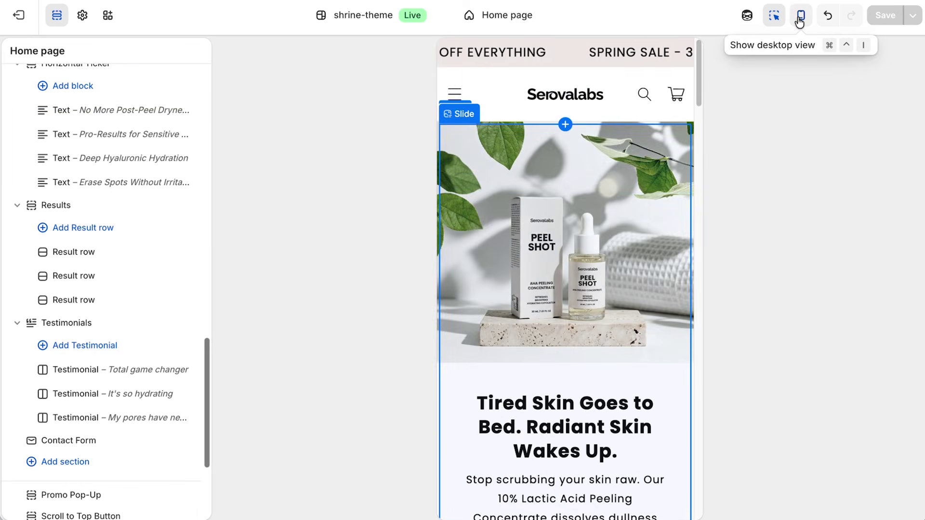
left_click(800, 20)
scroll(782, 215, "down", 2)
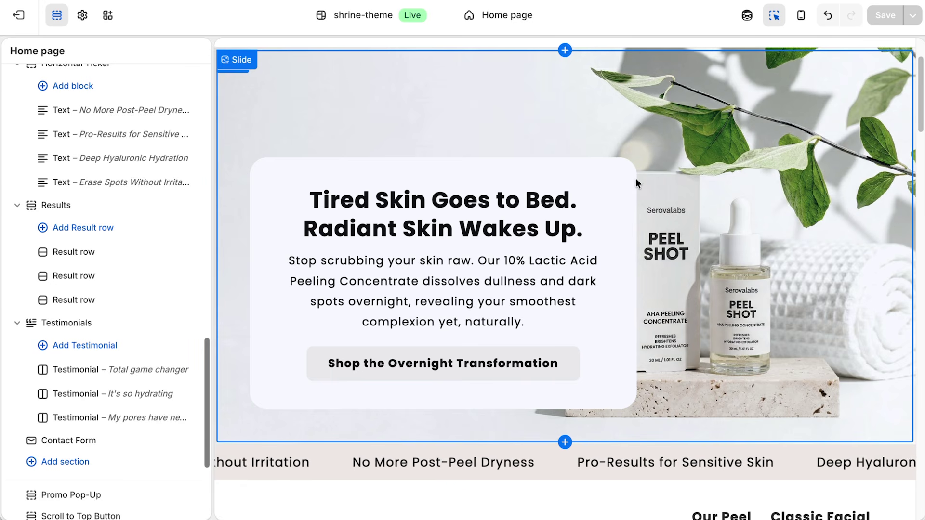
left_click(789, 321)
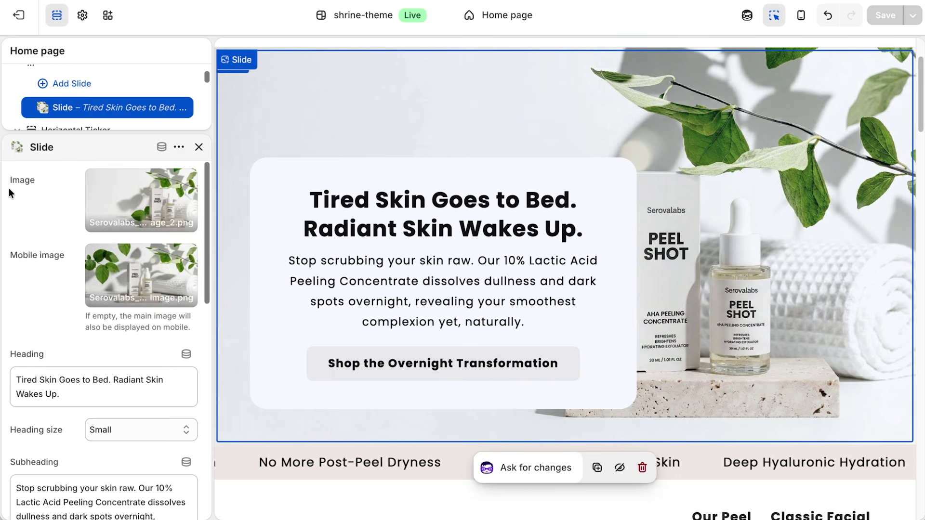
left_click(16, 179)
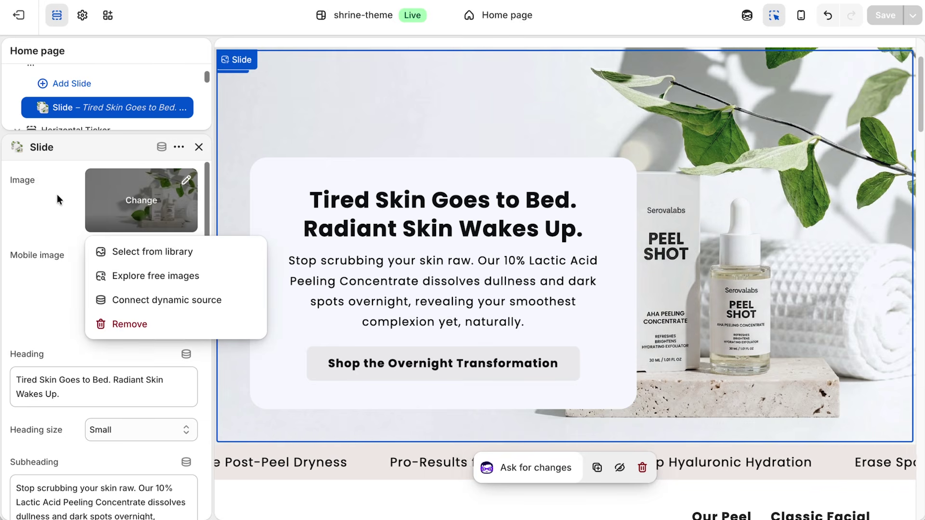
left_click(45, 201)
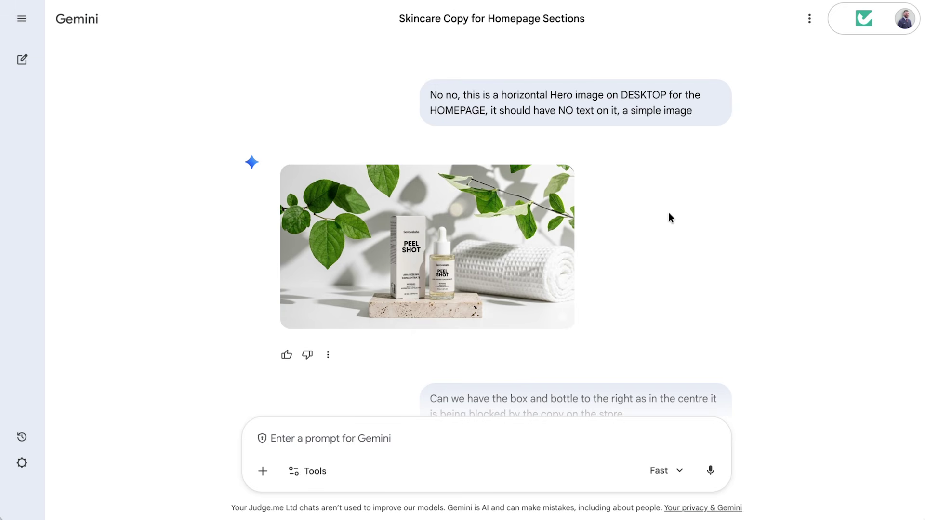
scroll(669, 211, "down", 1)
left_click_drag(430, 357, 648, 368)
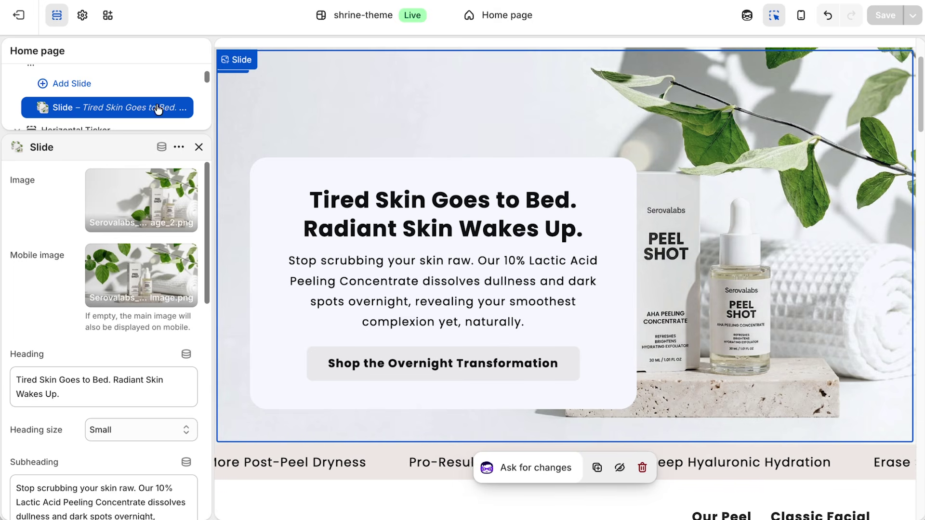
Browse the file library for a slide image, cancel to keep the current one, and preview mobile layout.
left_click(138, 209)
left_click(150, 250)
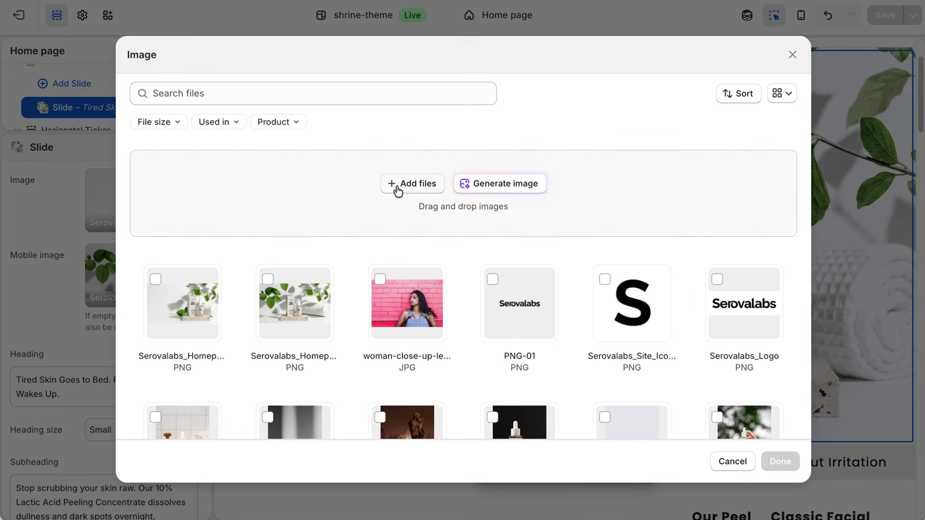
left_click(733, 463)
scroll(641, 309, "up", 3)
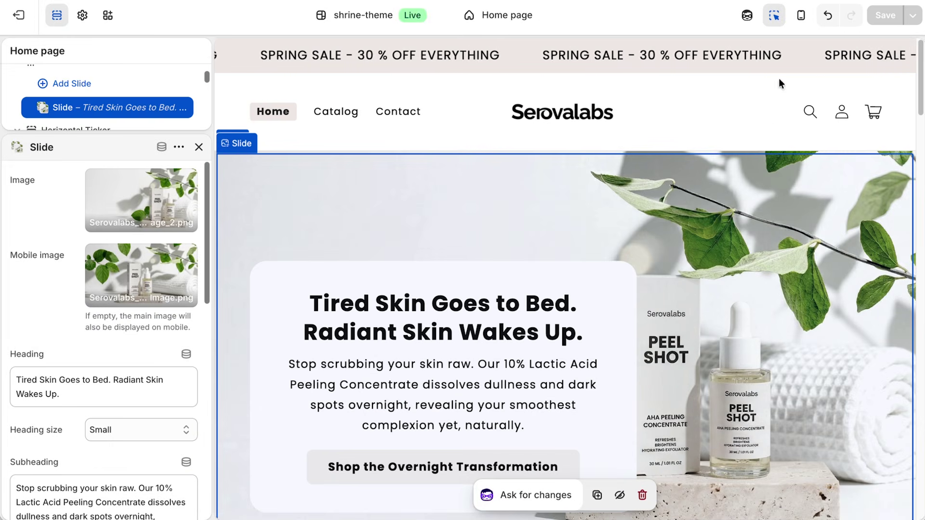
left_click(801, 16)
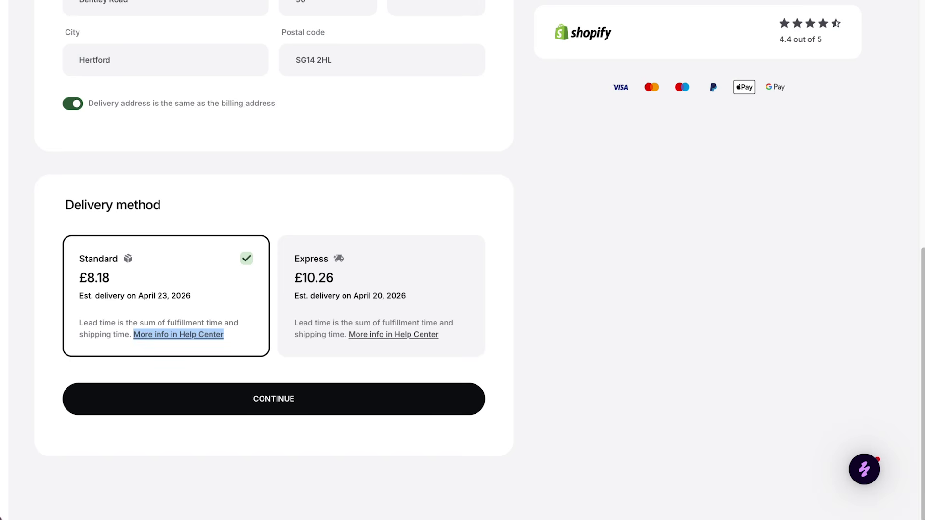
Ask Gemini to condense these pages into the store's own shipping policy.
left_click(274, 306)
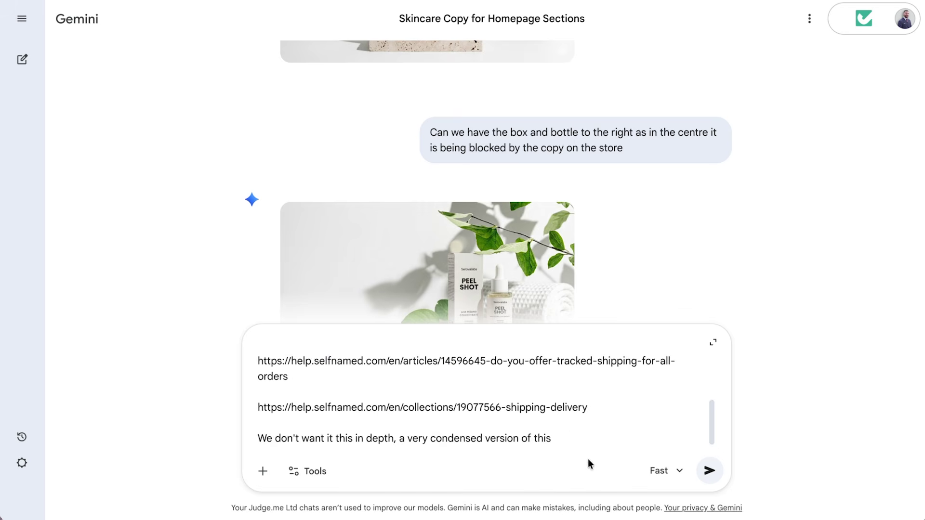
key("BackSpace")
key("BackSpace")
type("ese pages")
type(" for our own site ")
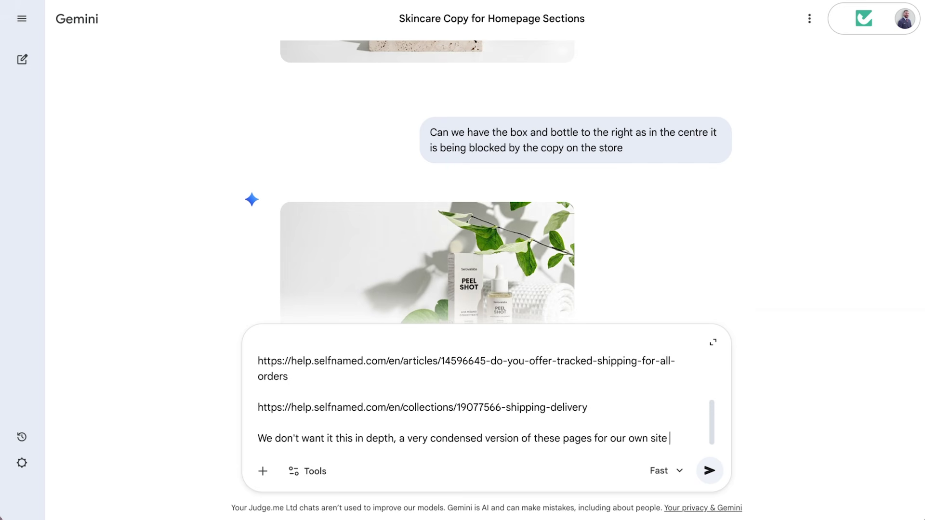
type("policy")
key("Return")
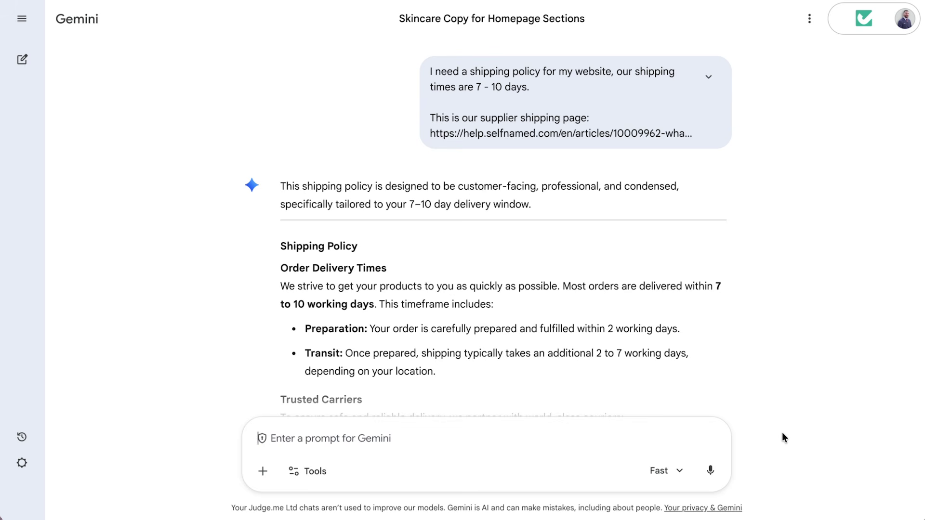
Review the shipping policy reply and begin a refund policy request based on UK/US legislation.
scroll(718, 349, "down", 2)
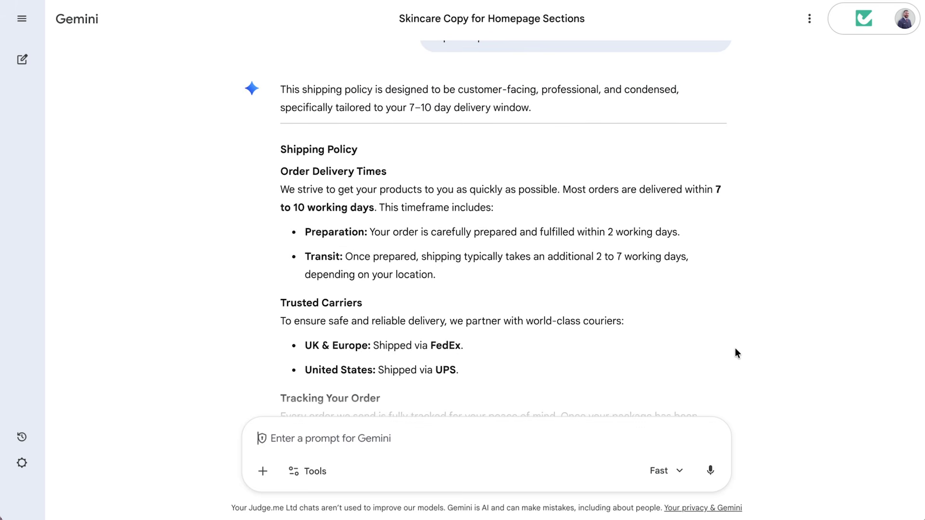
scroll(751, 351, "down", 3)
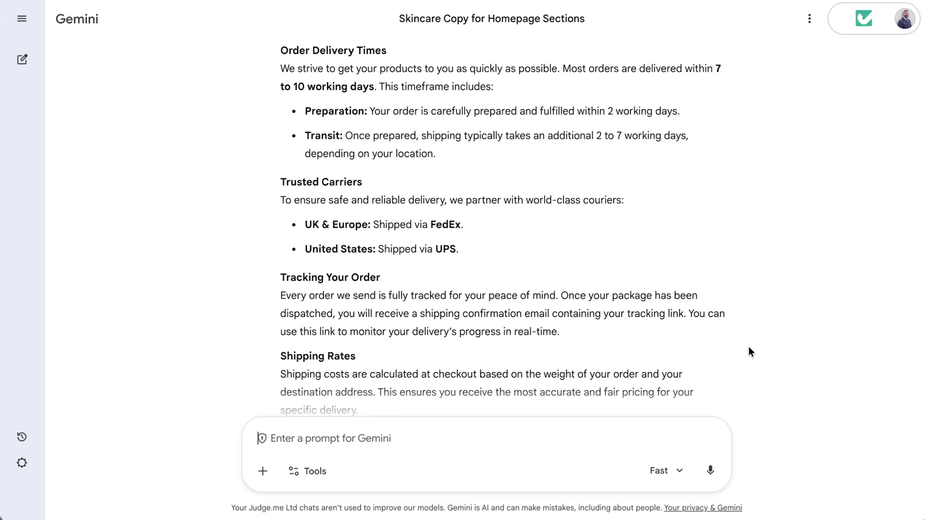
scroll(749, 351, "up", 3)
type("We want to write a refund ")
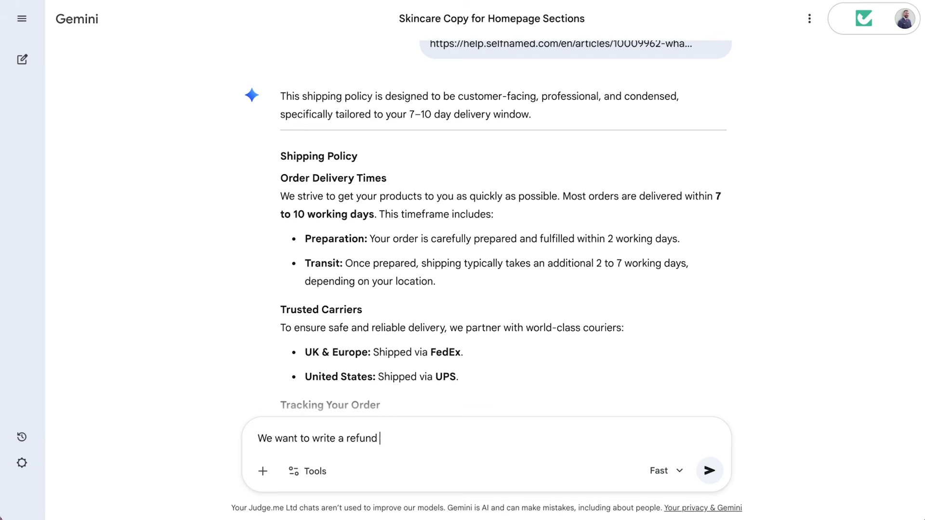
type("policy for our store, based on UK/US/")
Finish the refund policy request citing UK/US/EU legislation and supplier policies, add the supplier link, and send.
key("BackSpace")
type("US/EU legislation and our suppl")
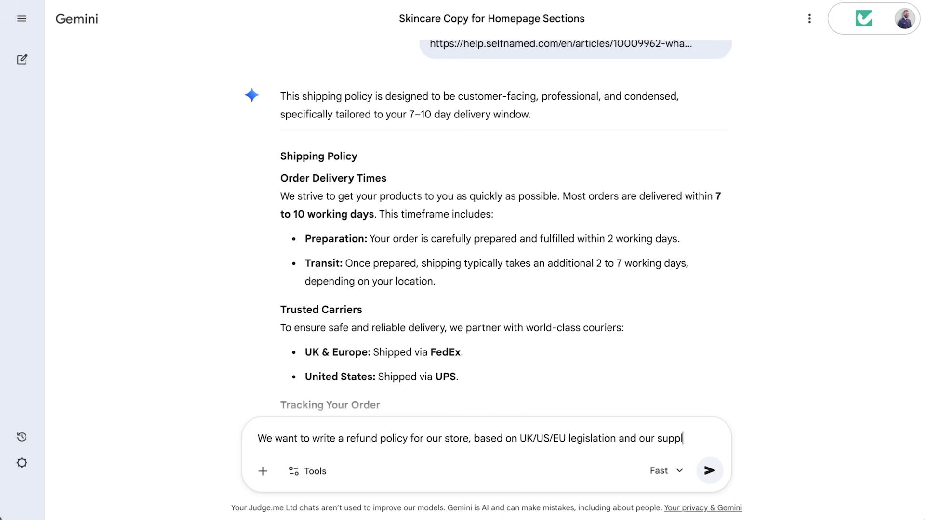
type("ier policies:")
key("shift+Return")
key("shift+Return")
type("https://help.selfnamed.com/en/articles/10022543-can-i-edit-or-cancel-my-order")
key("shift+Return")
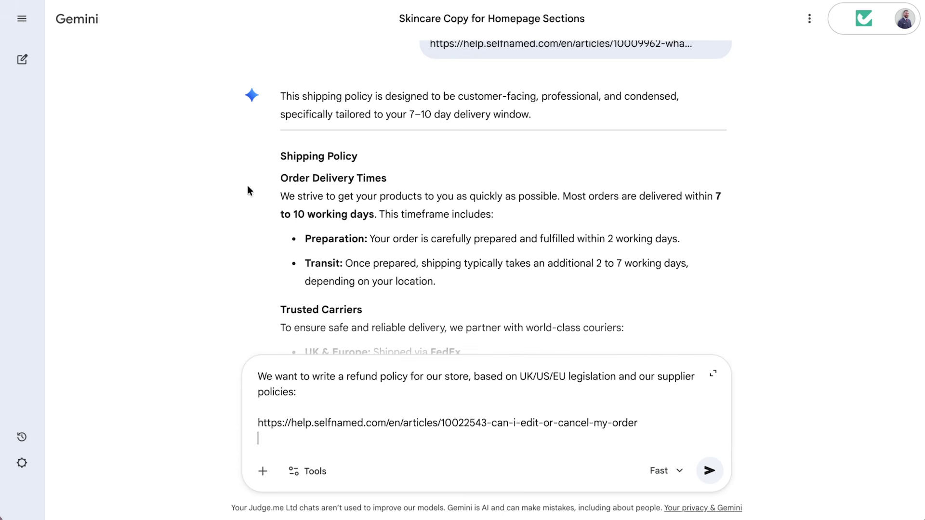
key("Return")
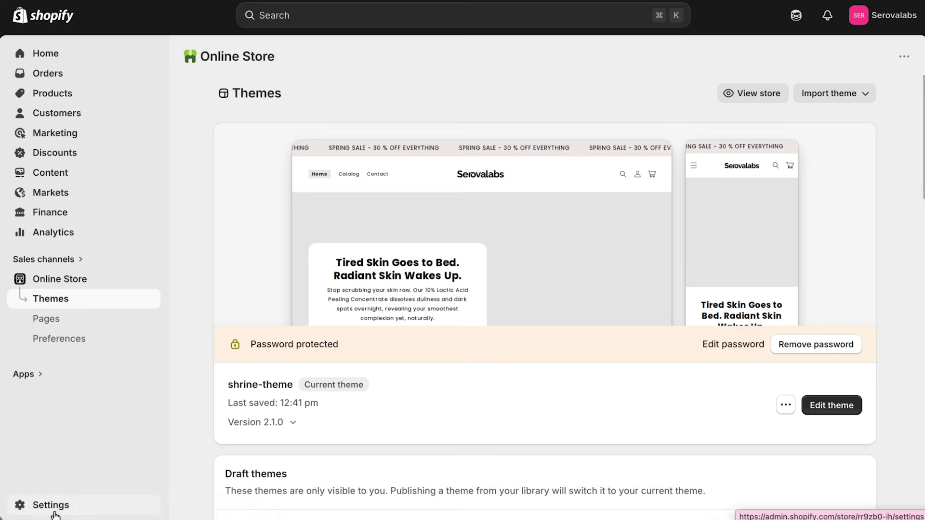
Paste the generated text into the Shipping policy and delete its Shipping Rates paragraph.
left_click(49, 505)
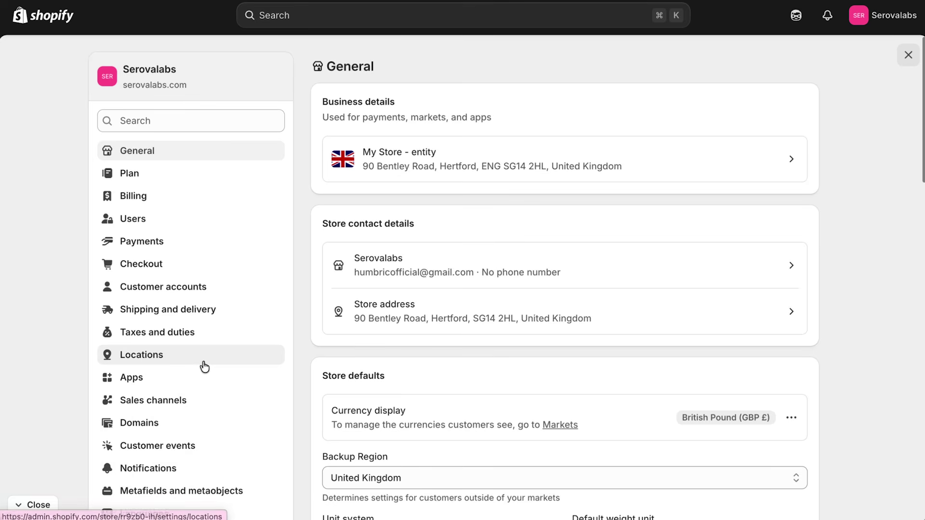
scroll(204, 367, "down", 3)
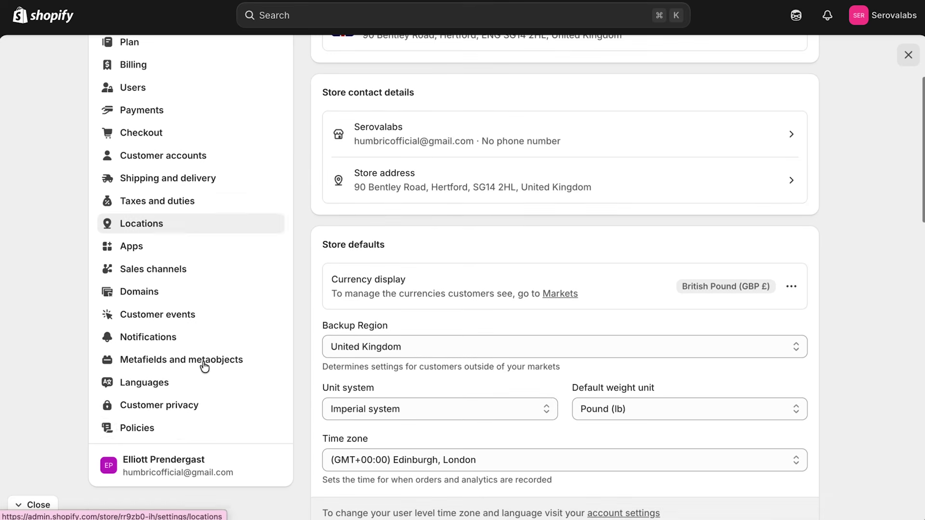
left_click(136, 430)
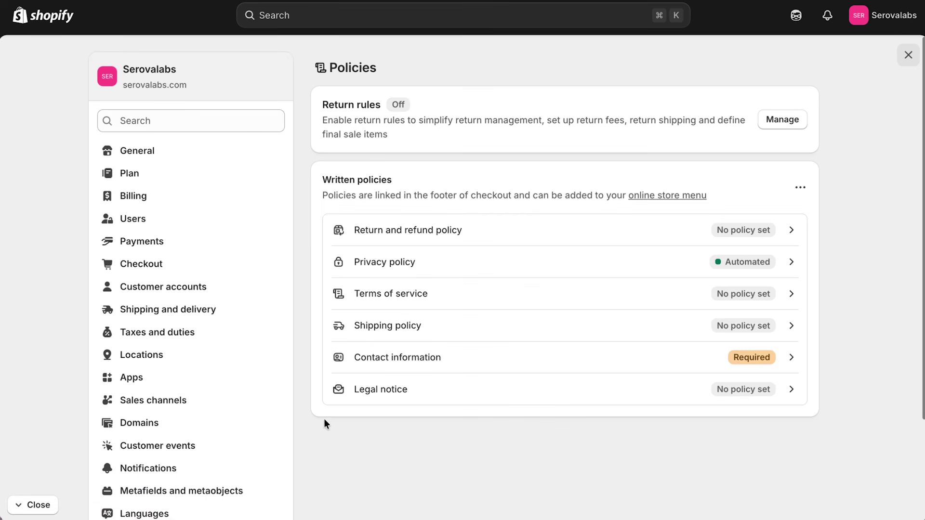
left_click(429, 326)
left_click(368, 257)
key("super+v")
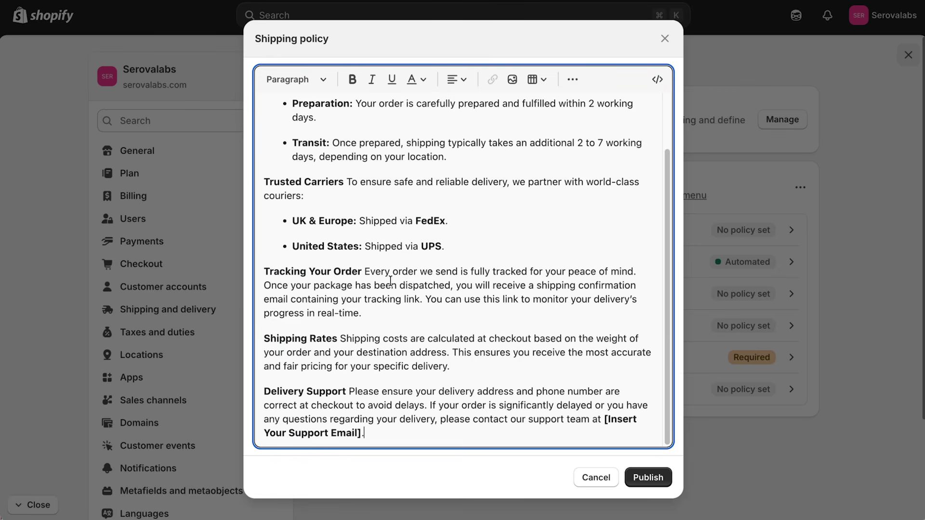
left_click_drag(471, 378, 258, 336)
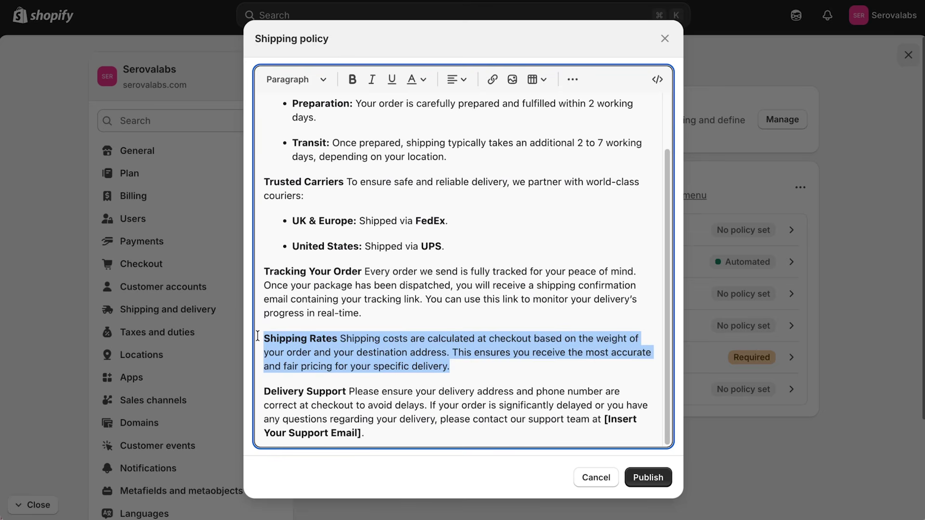
key("BackSpace")
key("BackSpace")
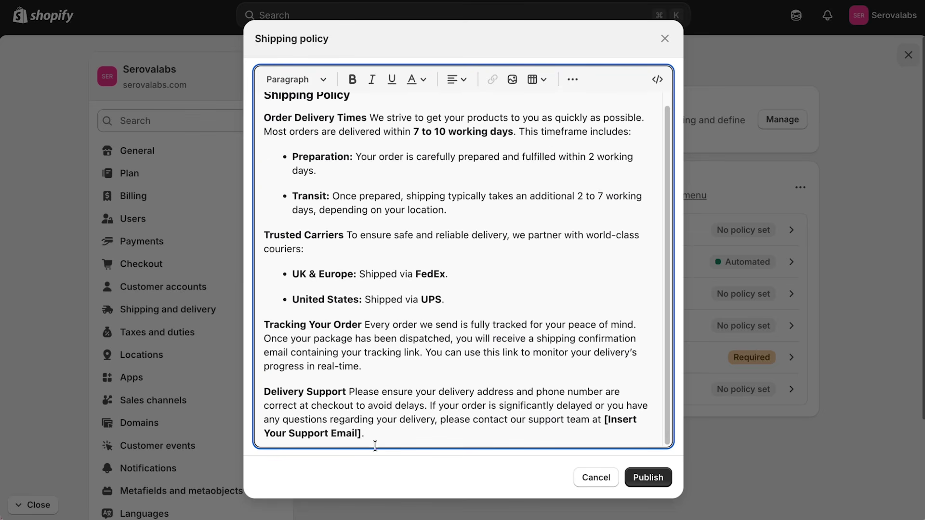
Replace the support e-mail placeholder with the store's contact e-mail in bold, and publish the policy.
left_click_drag(361, 435, 608, 422)
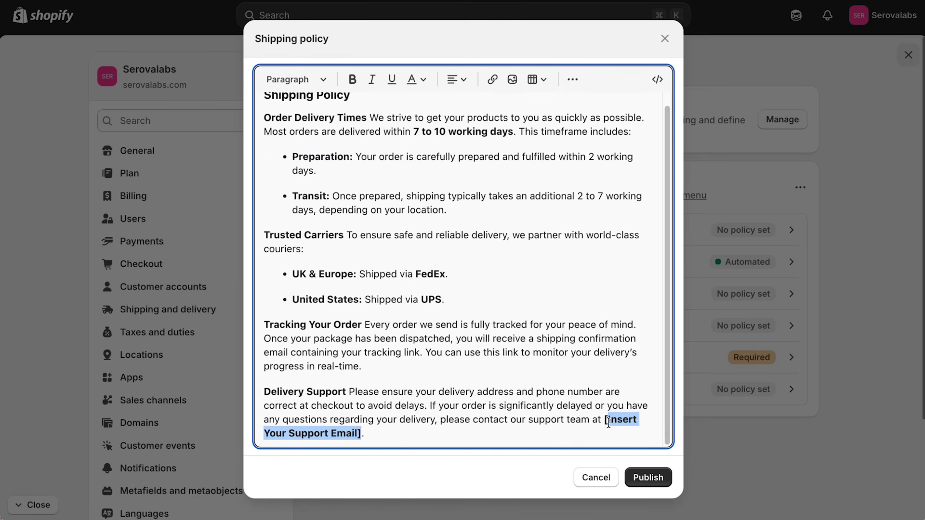
key("BackSpace")
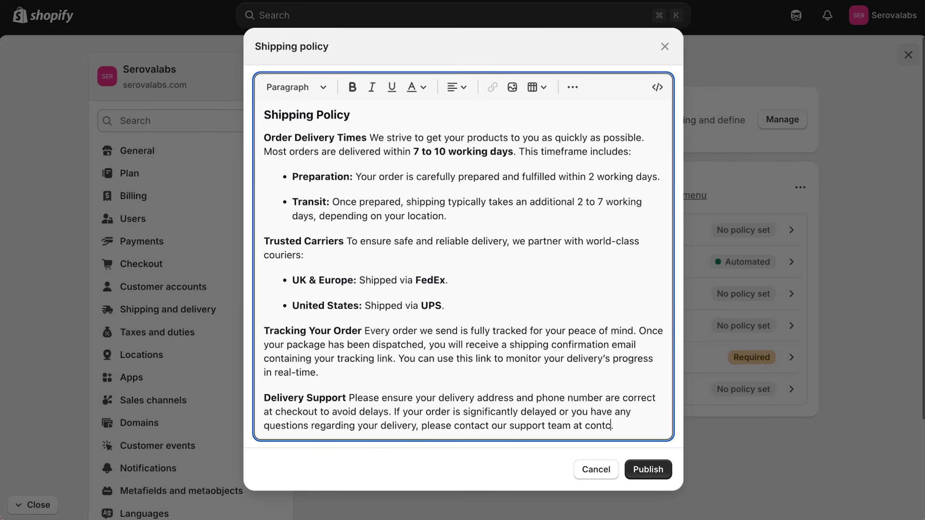
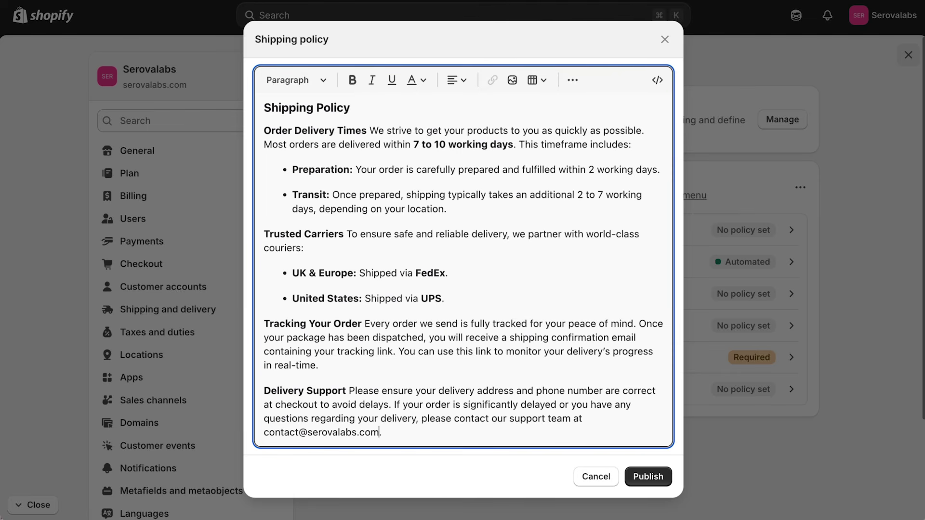
left_click_drag(381, 435, 264, 436)
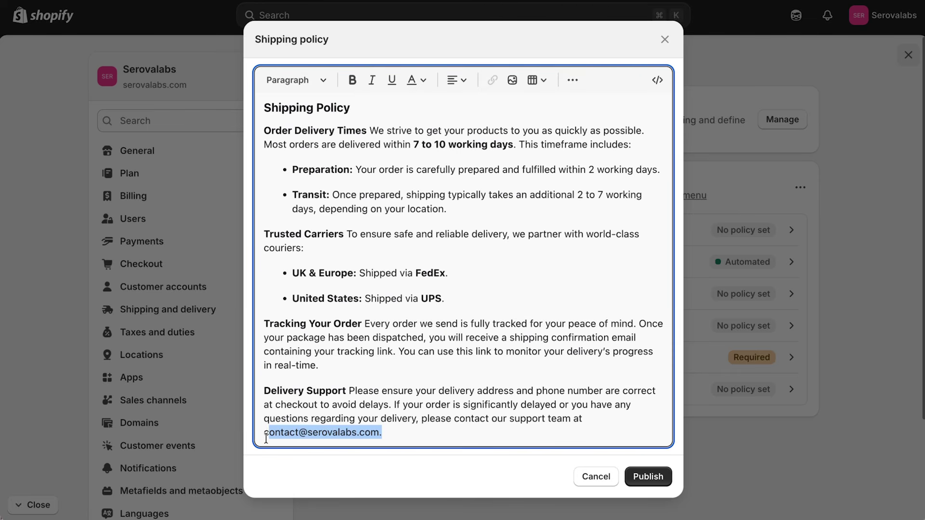
left_click(354, 82)
left_click(473, 352)
left_click(648, 476)
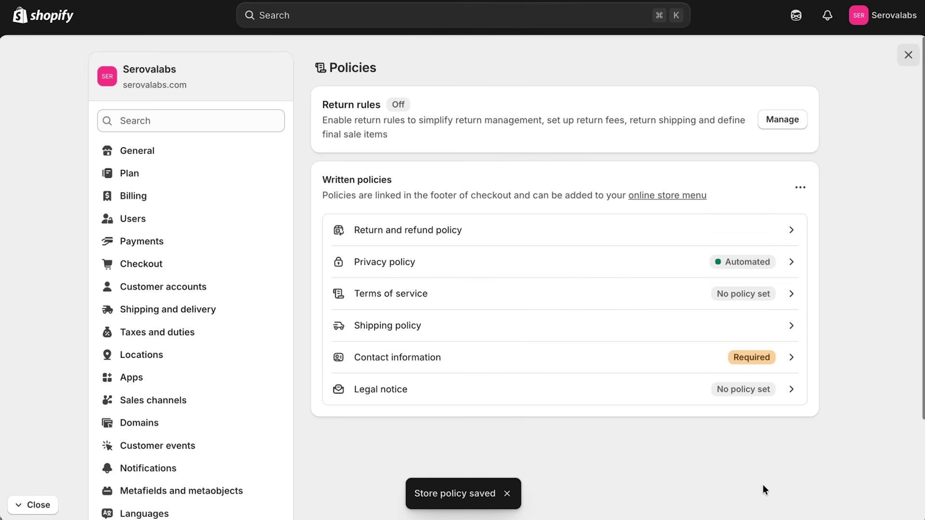
left_click(606, 306)
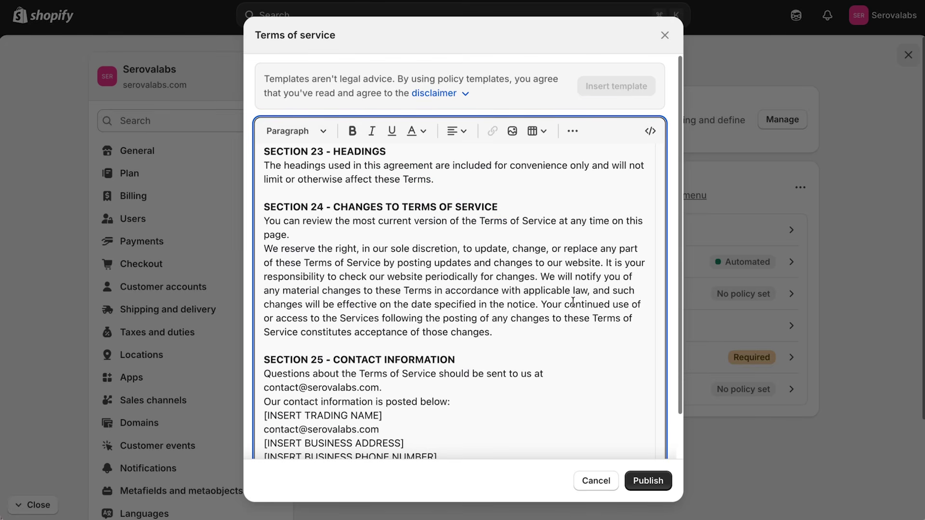
Scroll through the inserted Terms of service template down to Section 25.
scroll(573, 302, "down", 2)
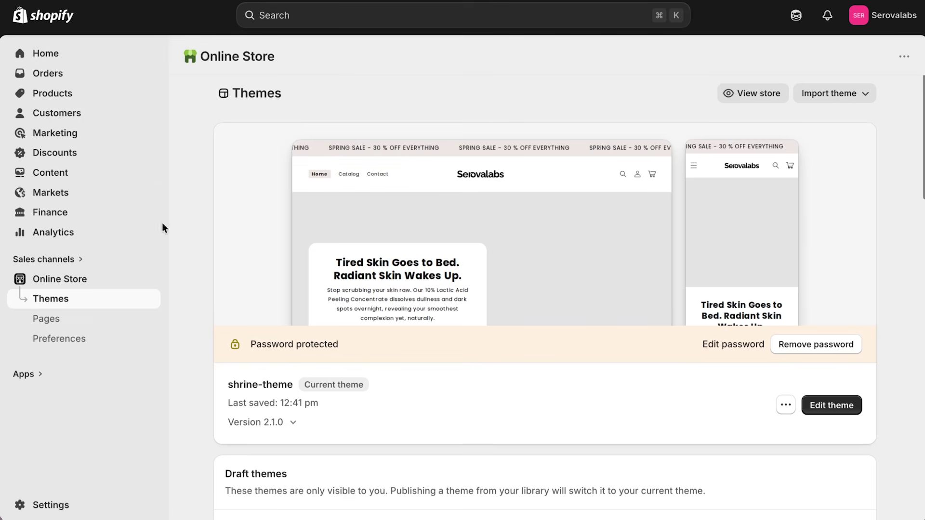
Add a Privacy Policy item to the Footer menu.
left_click(65, 176)
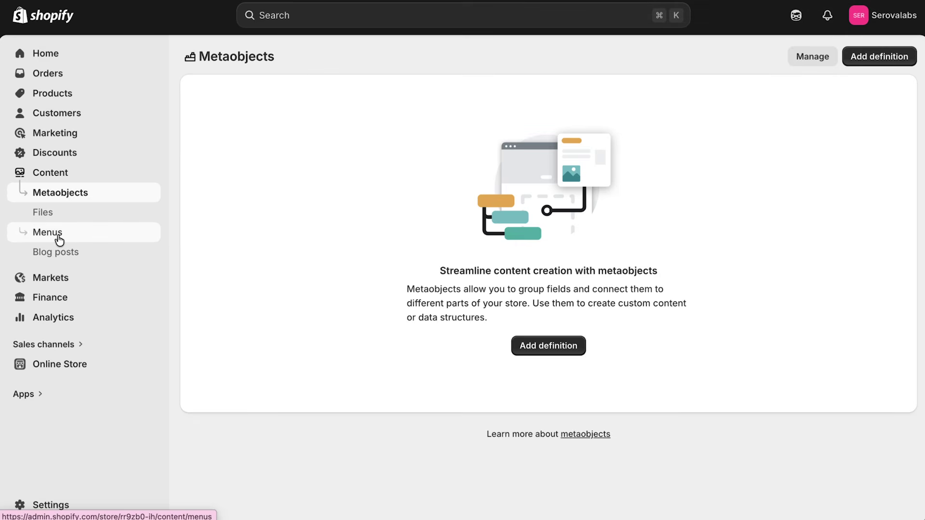
left_click(58, 236)
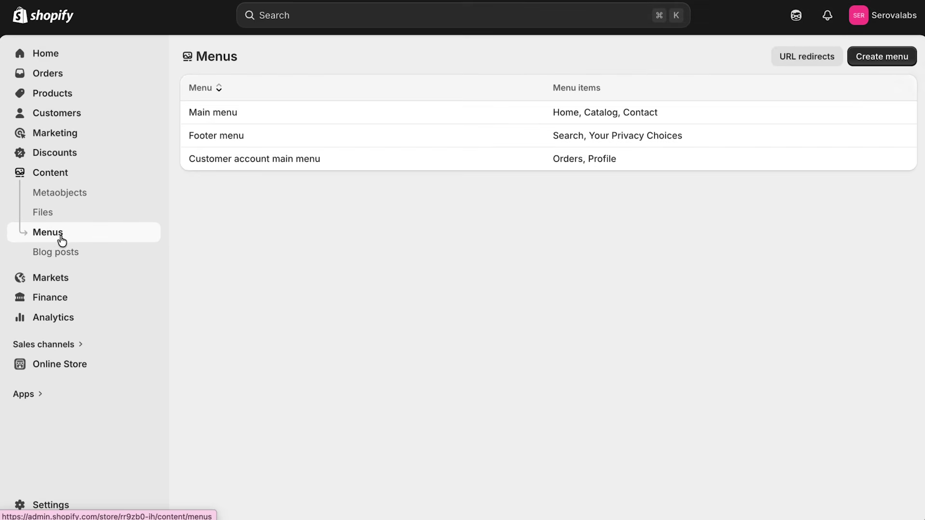
left_click(206, 135)
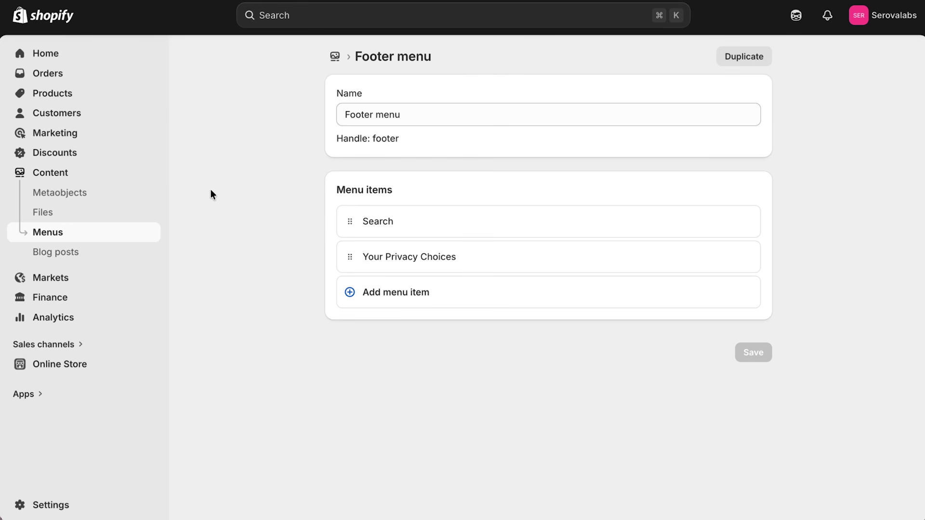
left_click(521, 293)
left_click(597, 320)
left_click(595, 282)
left_click(601, 400)
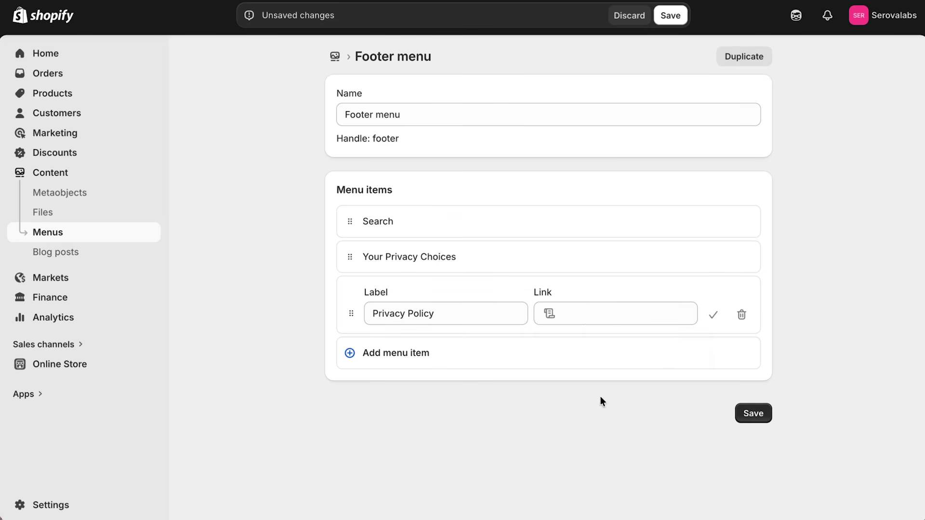
Add footer items linking to Terms of Service, Shipping Policy and Refund Policy.
left_click(447, 359)
left_click(568, 375)
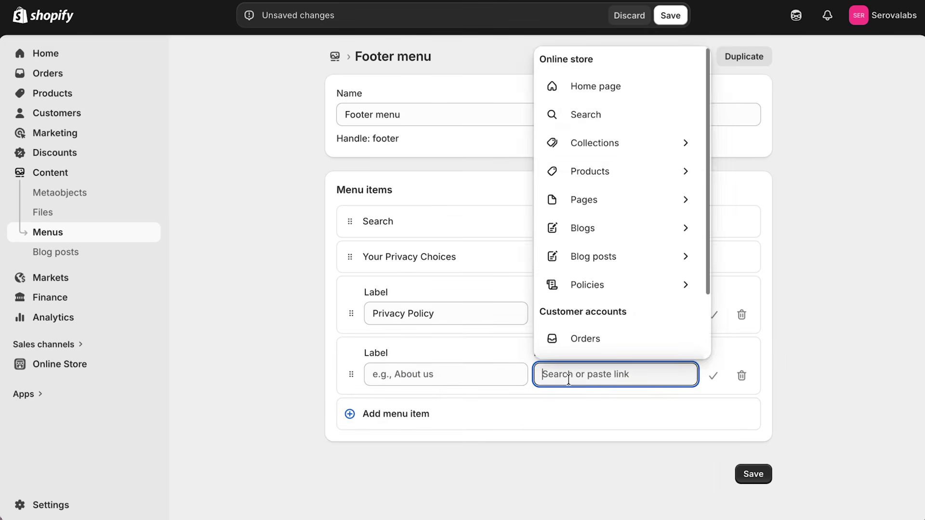
left_click(601, 286)
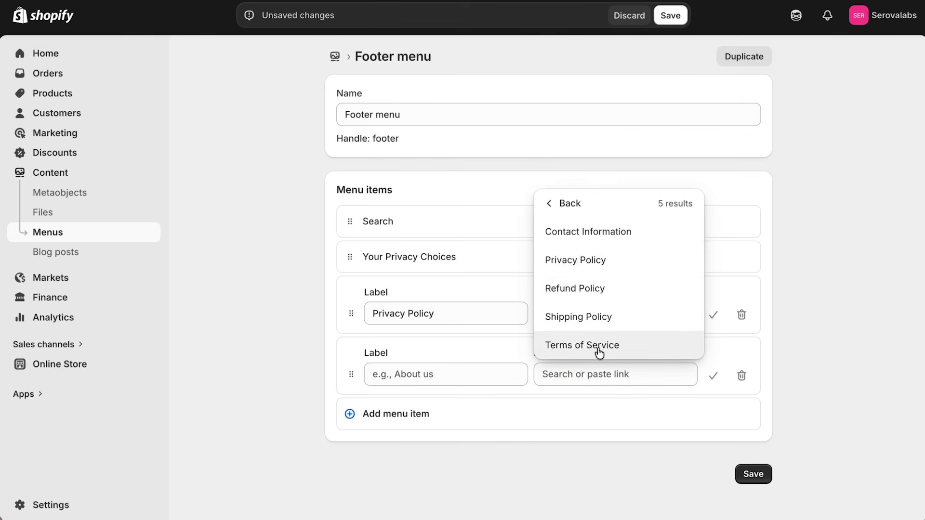
left_click(599, 350)
left_click(458, 413)
left_click(581, 430)
left_click(614, 312)
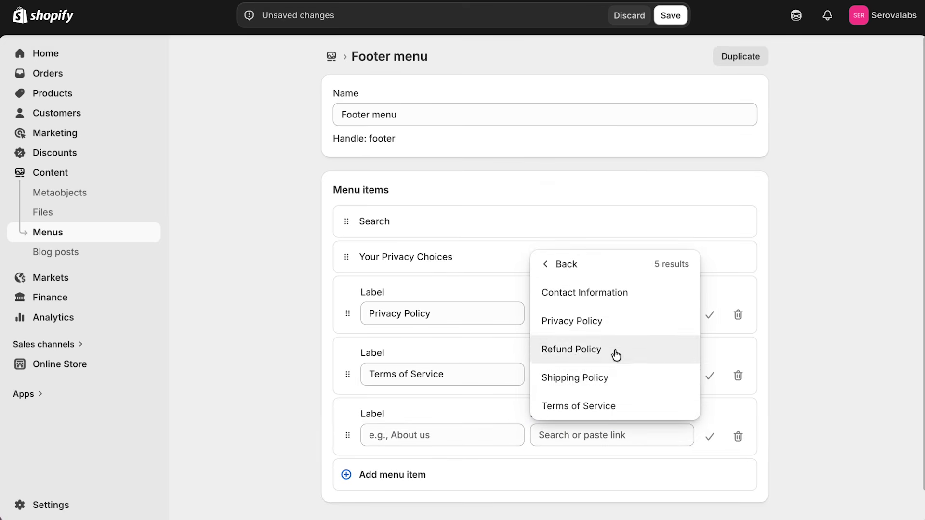
left_click(613, 377)
left_click(420, 466)
left_click(578, 497)
left_click(616, 361)
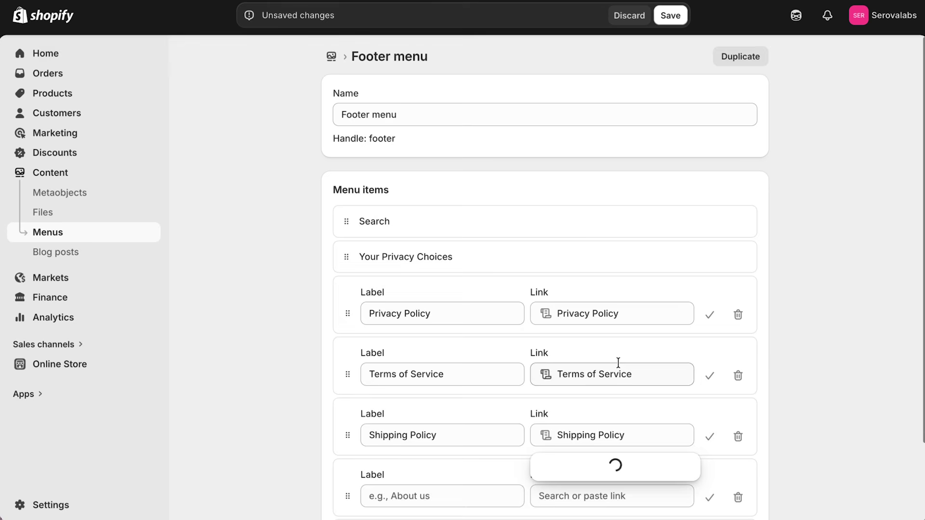
left_click(598, 410)
Delete Search, order items Shipping, Refund, Privacy, Terms above Your Privacy Choices, and save.
left_click(738, 219)
left_click(646, 297)
left_click(774, 332)
scroll(601, 384, "down", 1)
left_click_drag(348, 383, 352, 246)
left_click_drag(348, 459, 340, 299)
left_click_drag(348, 459, 347, 430)
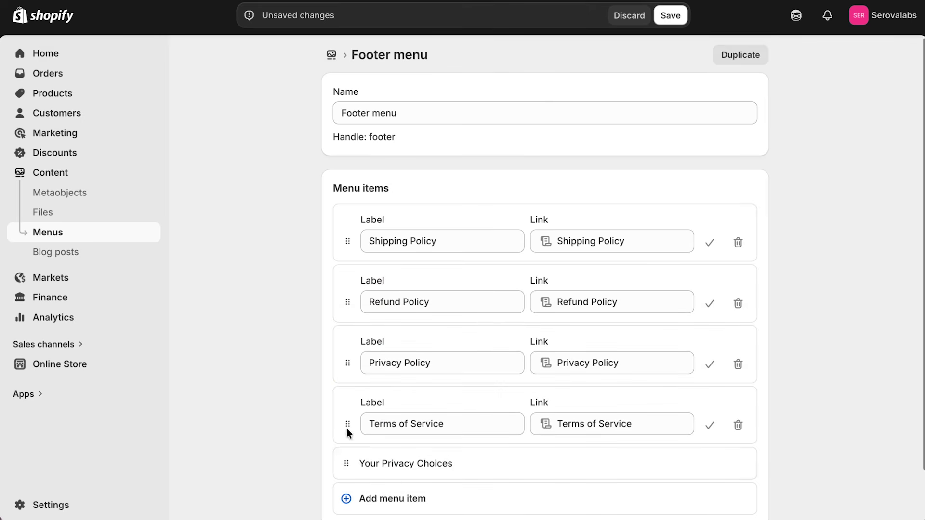
left_click(670, 24)
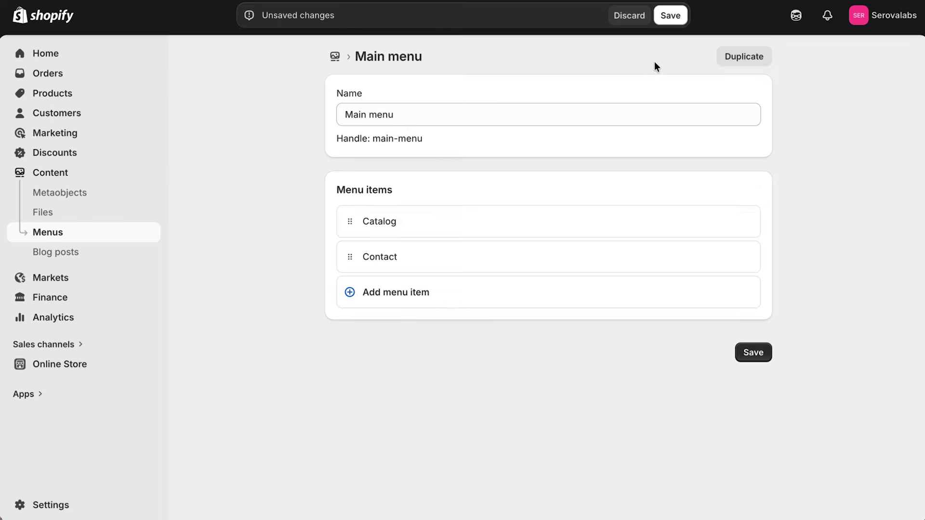
Save the menu and start a new store page using the track-order template.
left_click(668, 17)
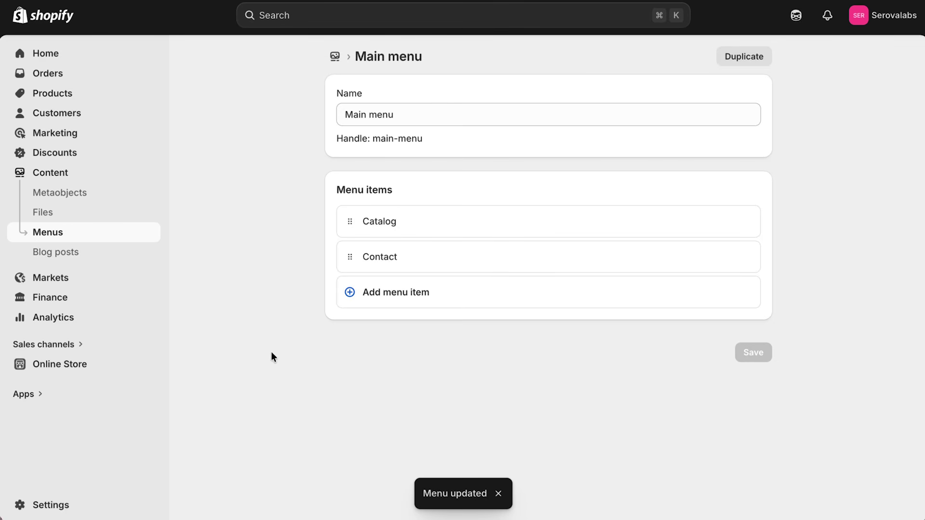
left_click(147, 365)
left_click(68, 322)
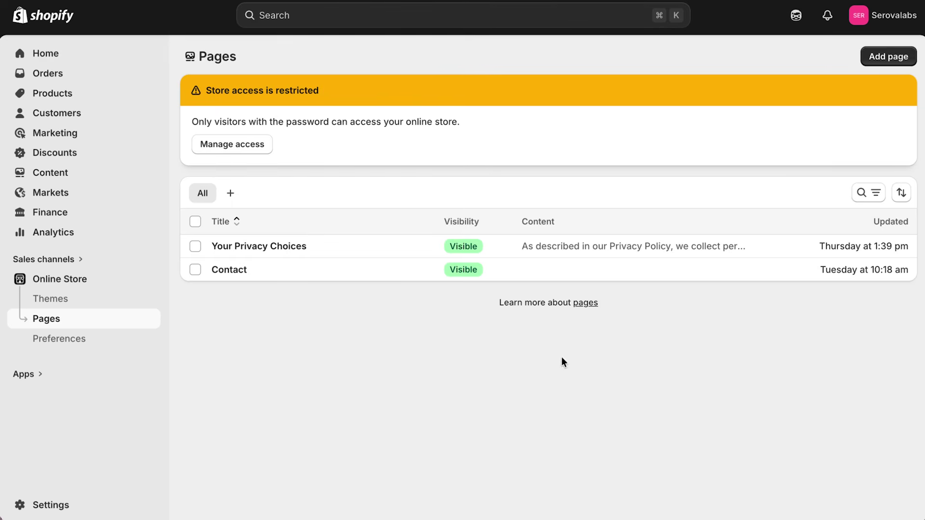
left_click(884, 57)
left_click(739, 219)
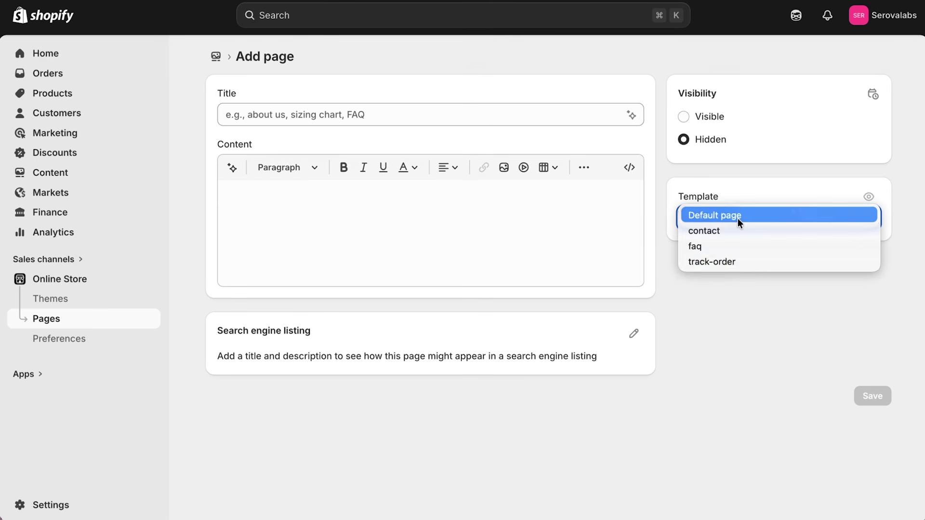
left_click(748, 262)
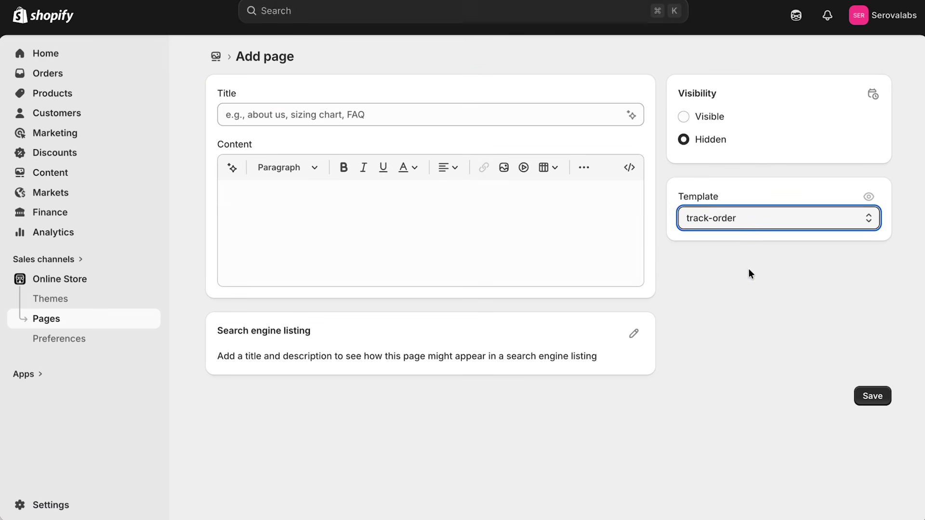
Title the page 'Track Your Order', save it, and return to the Menus list.
left_click(388, 120)
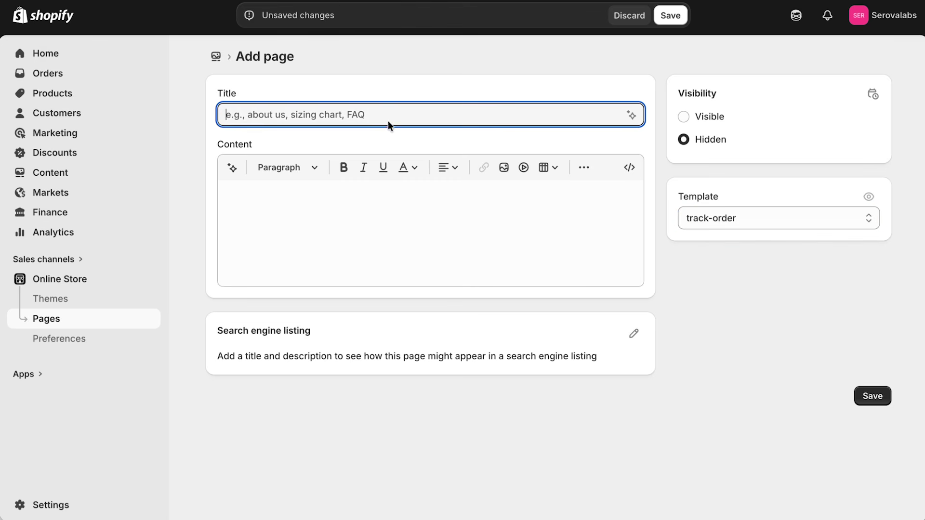
type("Track Your Order")
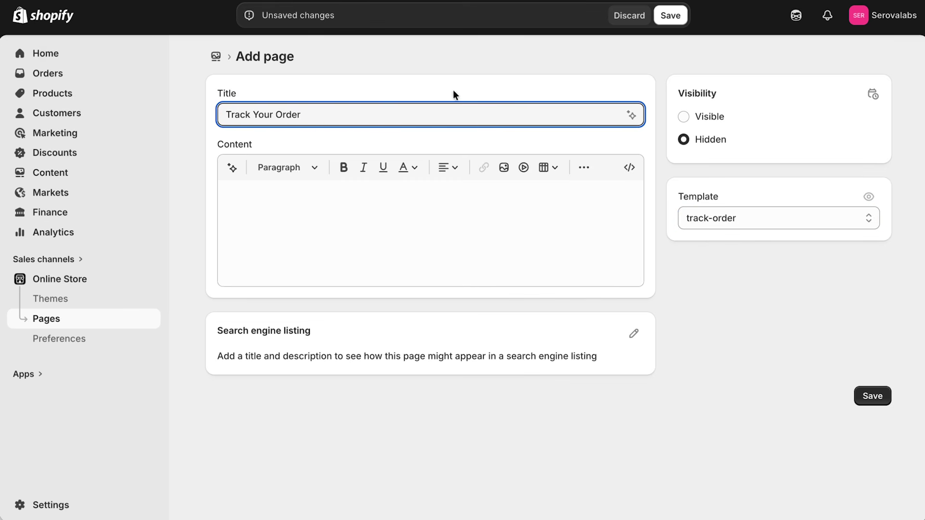
left_click(670, 15)
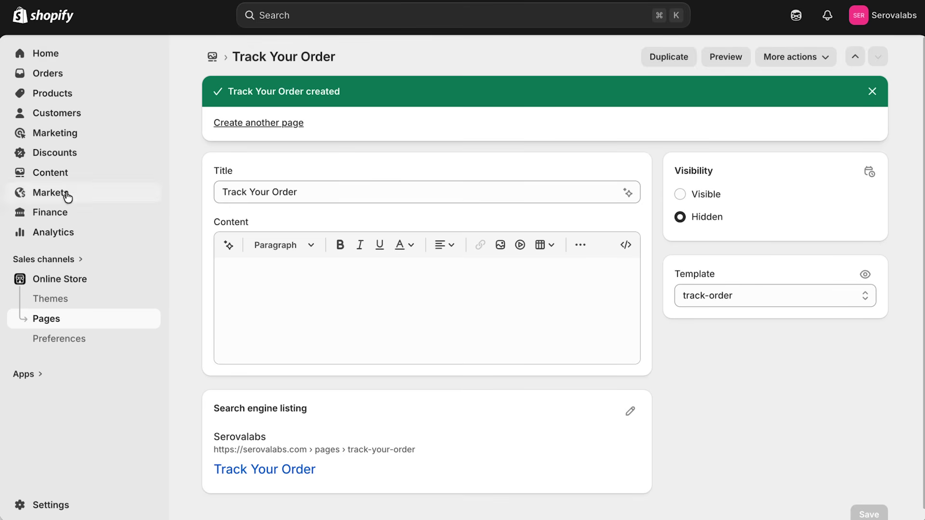
left_click(57, 176)
left_click(66, 232)
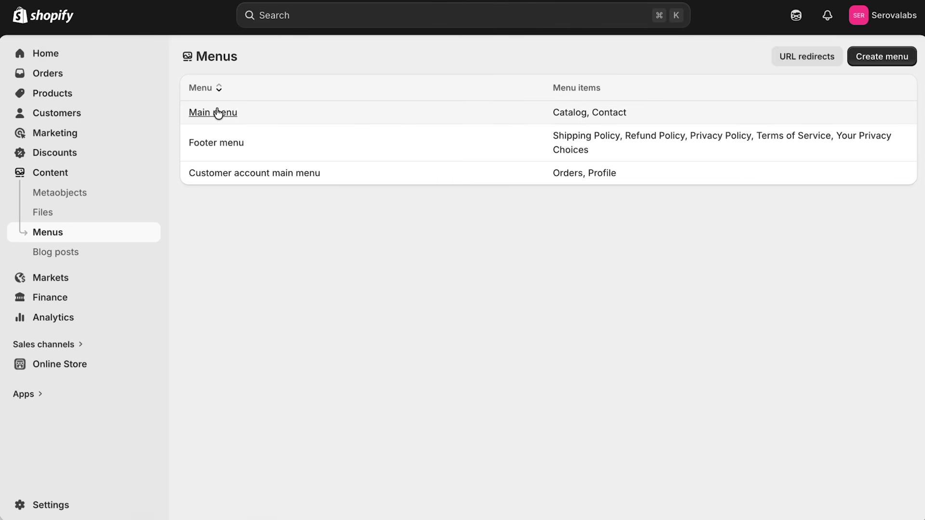
Add a new Main menu item linked to the Track Your Order page.
left_click(217, 113)
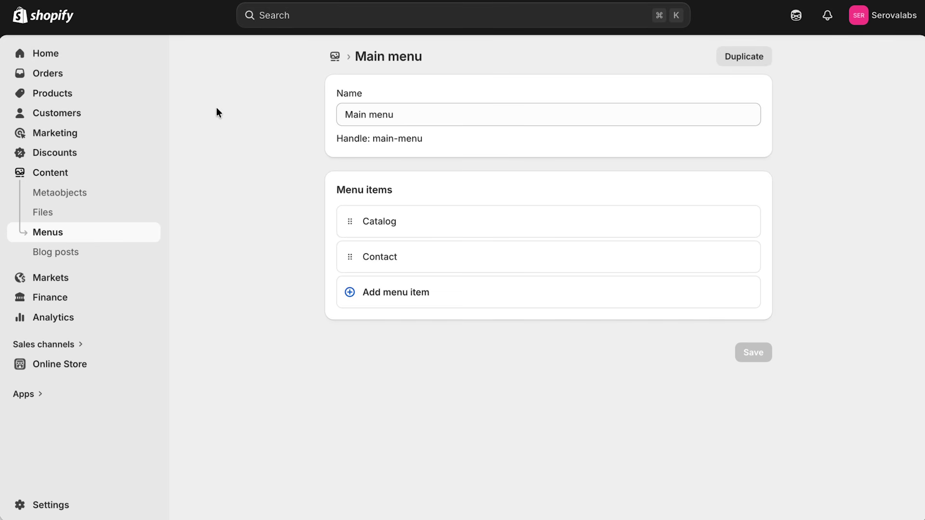
left_click(396, 292)
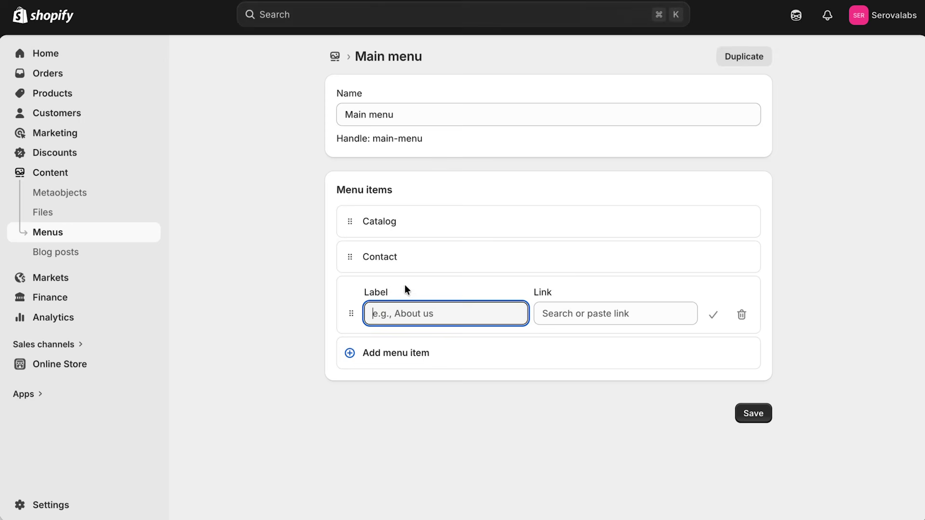
left_click(597, 313)
left_click(596, 208)
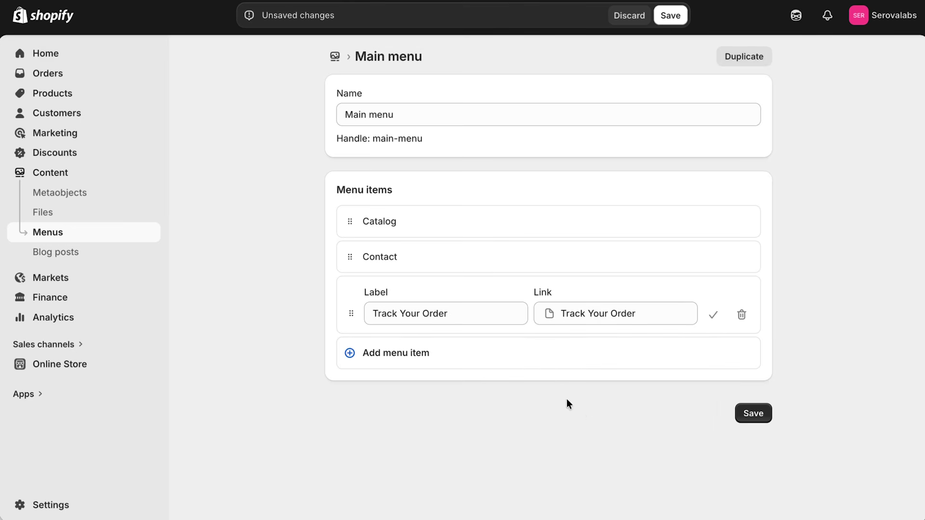
Rename Catalog to Shop, link it to AHA Peeling Concentrate, and save the Main menu.
left_click(400, 224)
left_click(430, 241)
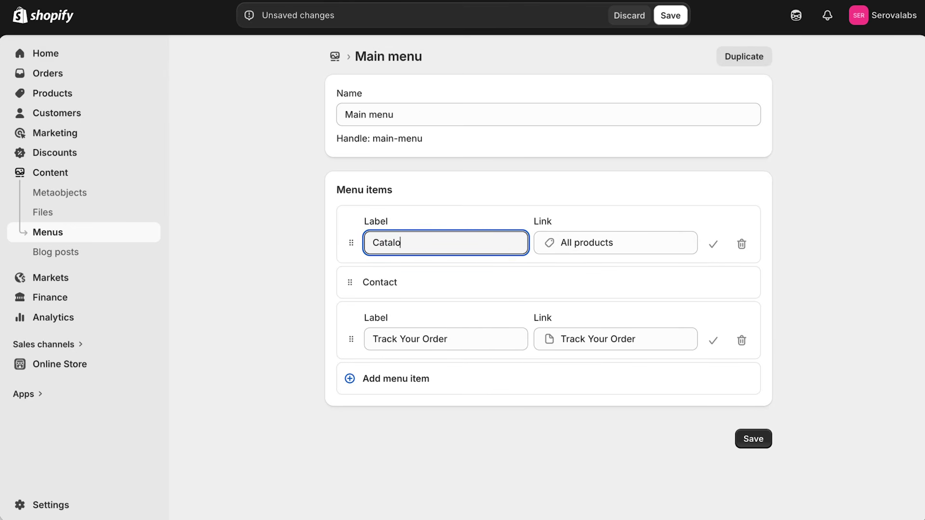
key("BackSpace")
key("BackSpace")
key("BackSpace")
type("S")
left_click(596, 249)
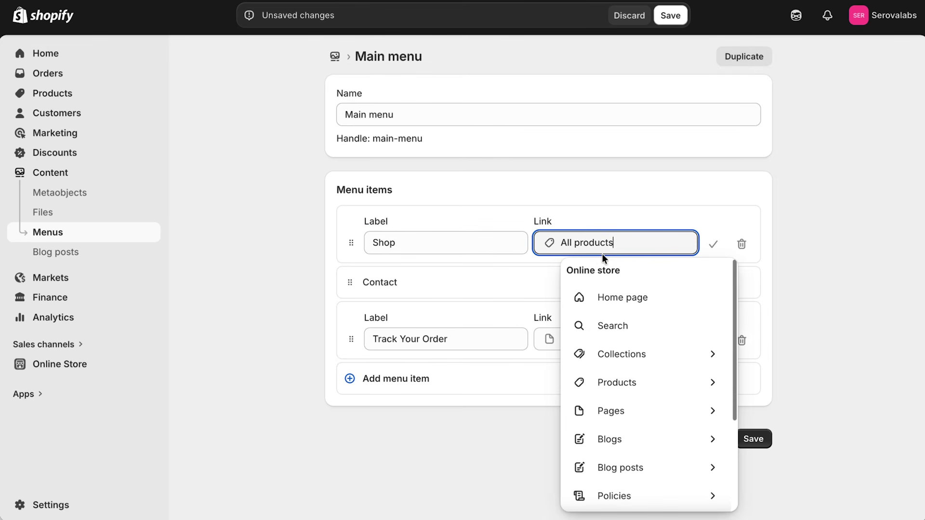
left_click(658, 385)
left_click(643, 327)
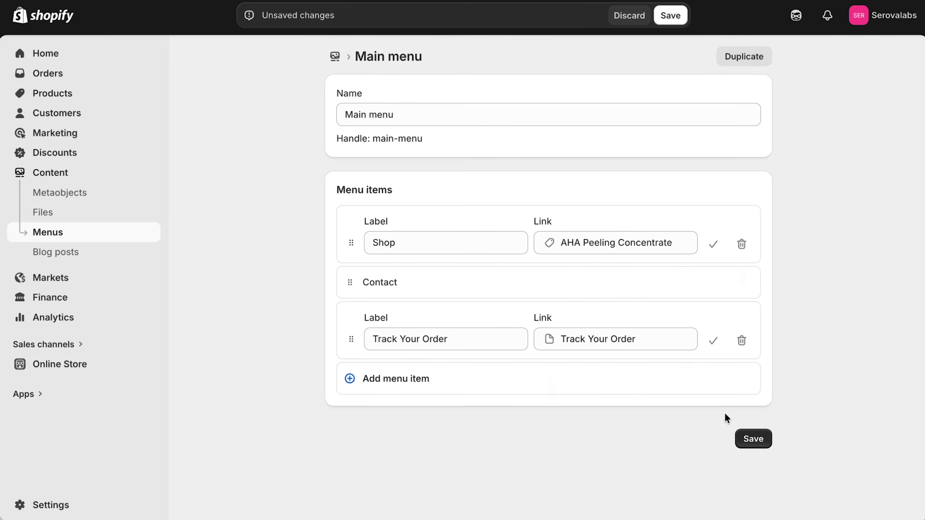
left_click(762, 440)
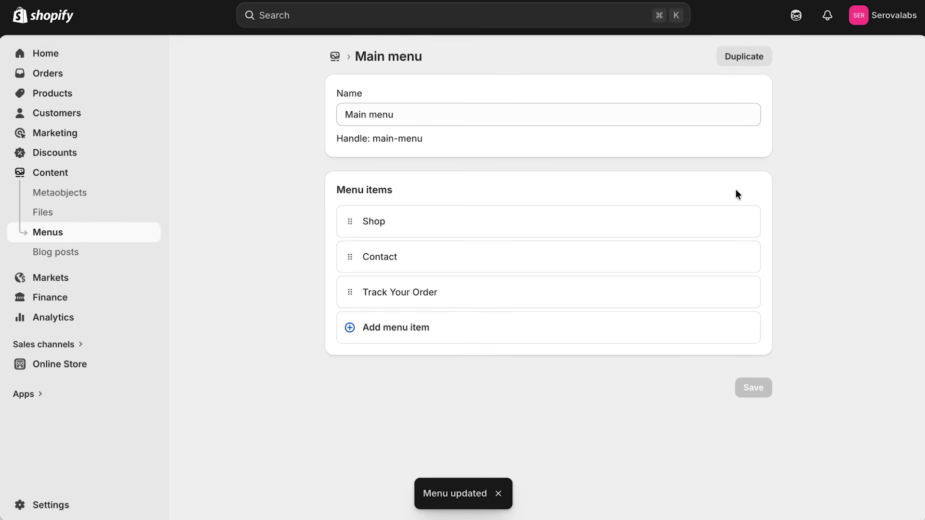
left_click(335, 58)
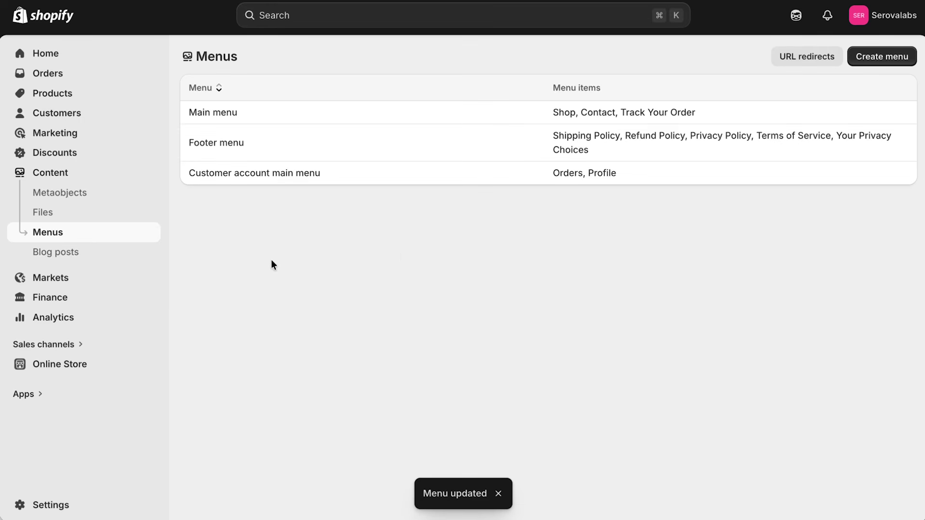
In the live theme editor, change the footer menu heading from Quick links to Help and save.
left_click(102, 364)
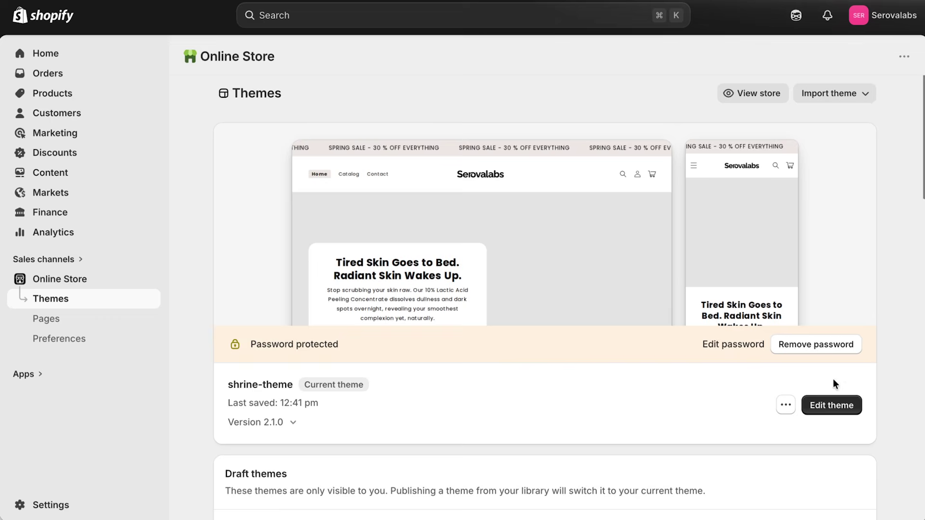
left_click(831, 404)
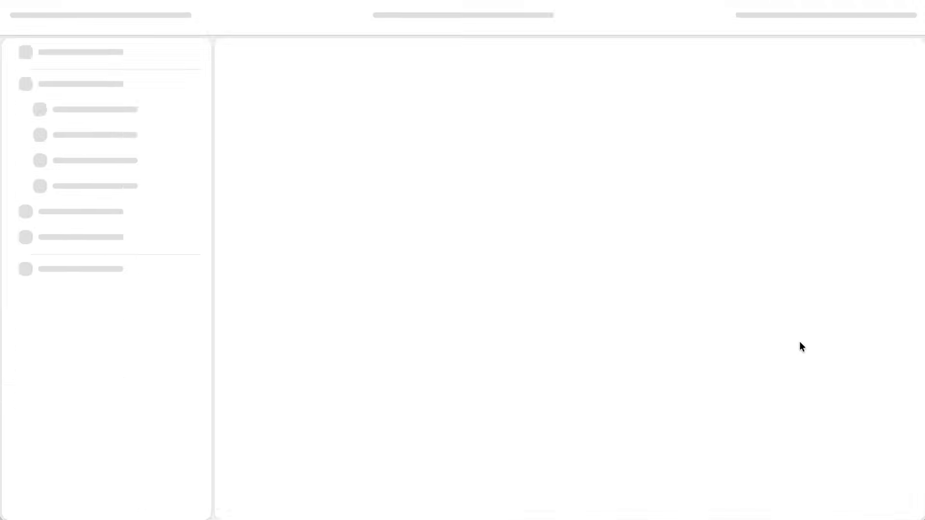
scroll(877, 191, "down", 10)
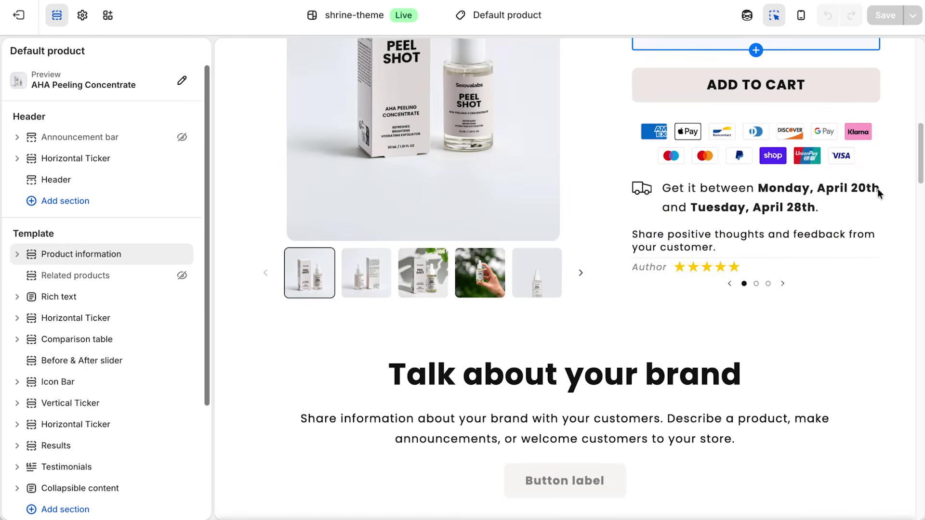
scroll(878, 189, "down", 20)
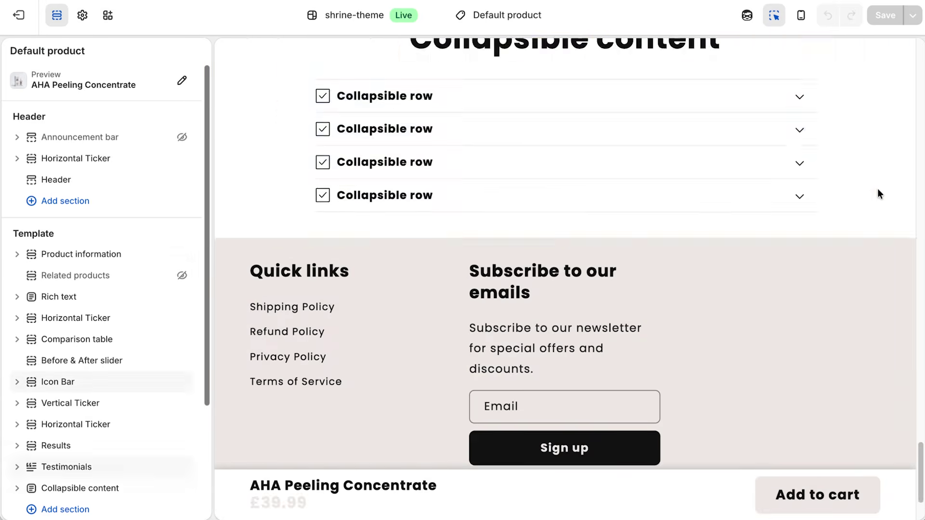
scroll(877, 189, "down", 3)
left_click(291, 163)
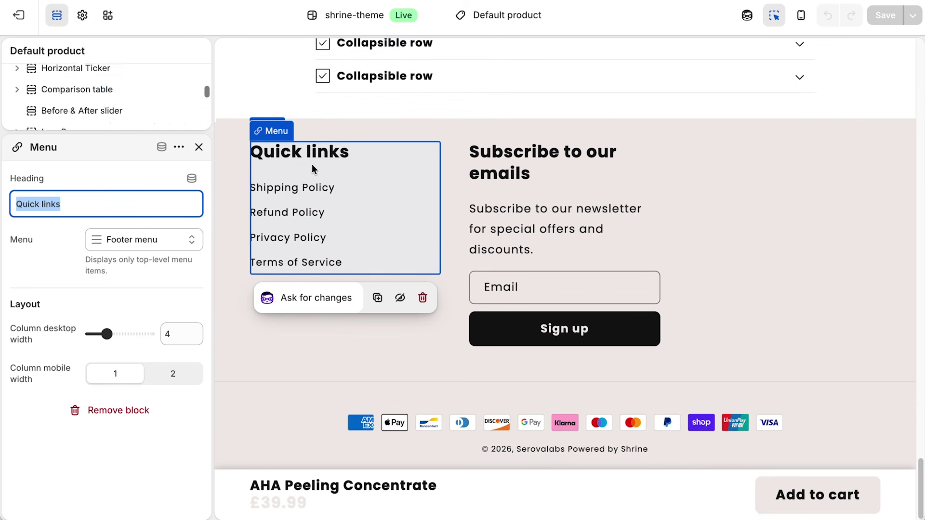
type("Help")
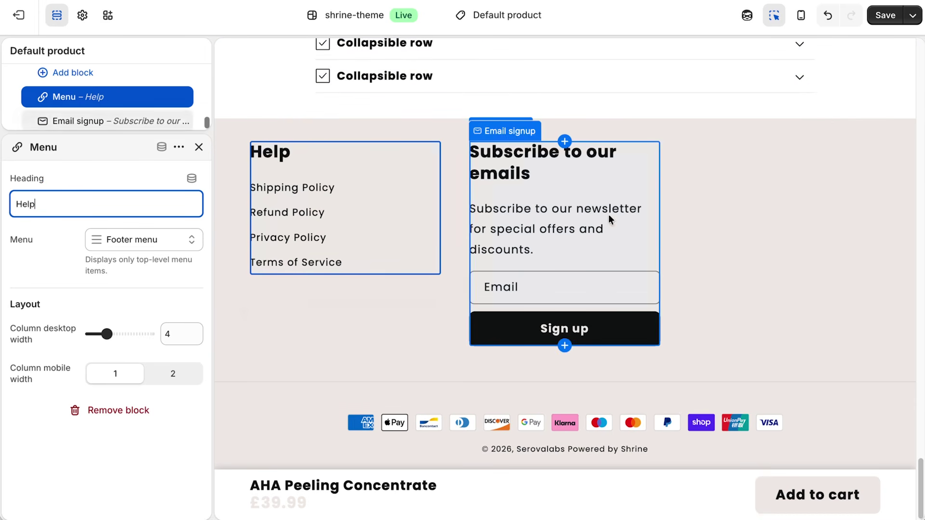
scroll(742, 229, "up", 15)
scroll(762, 227, "up", 10)
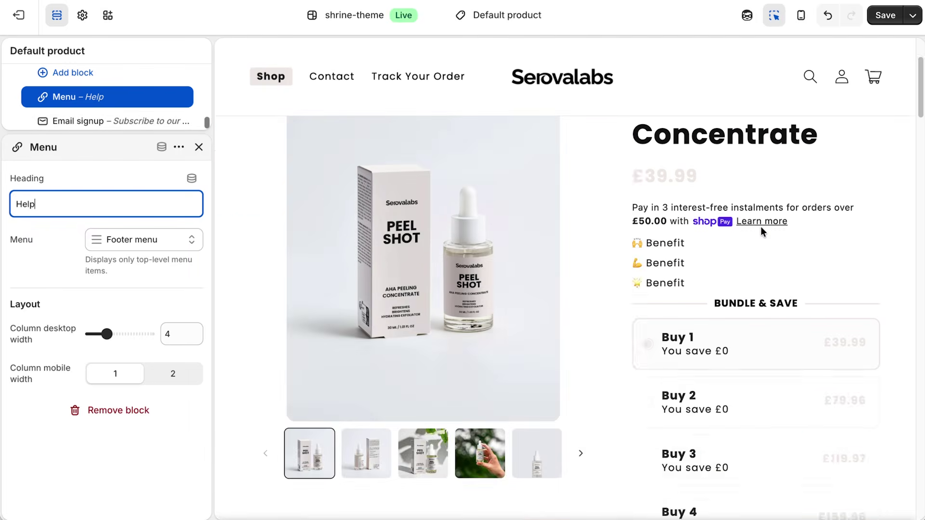
scroll(733, 160, "down", 5)
scroll(733, 160, "up", 5)
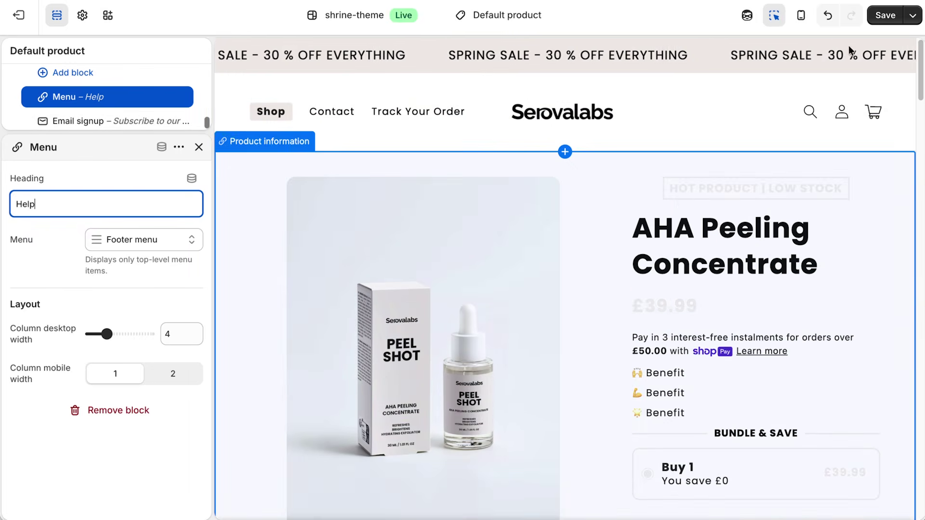
left_click(884, 16)
scroll(553, 172, "down", 10)
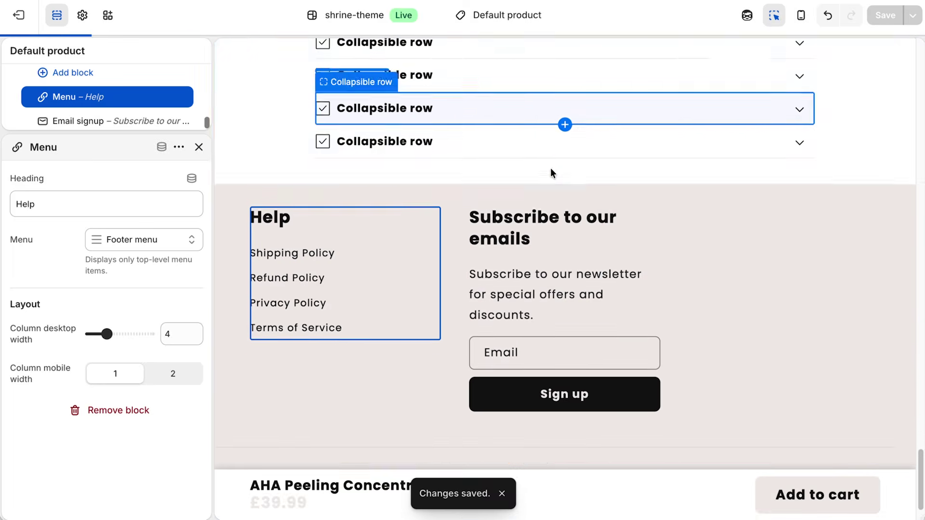
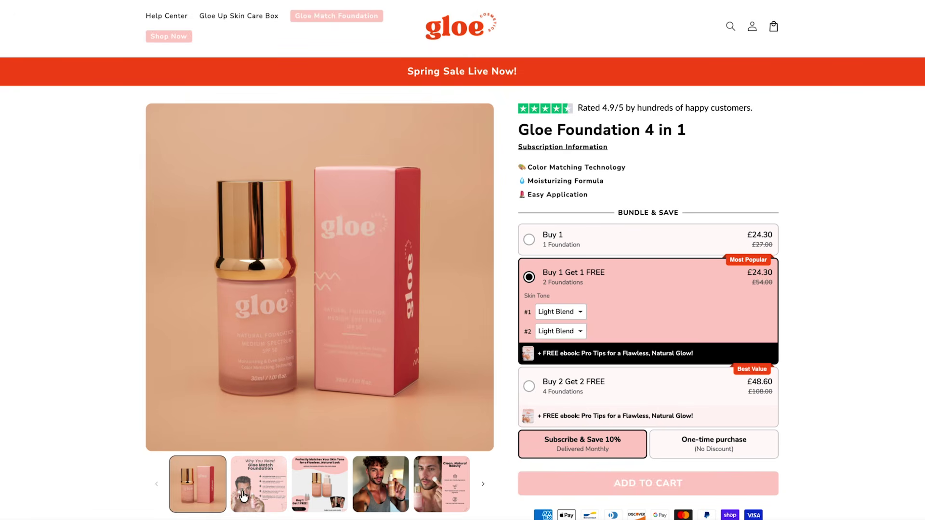
Browse the Gloe Match Foundation gallery slides: Why You Need, Skin Tone Match, Clean Beauty.
left_click(258, 492)
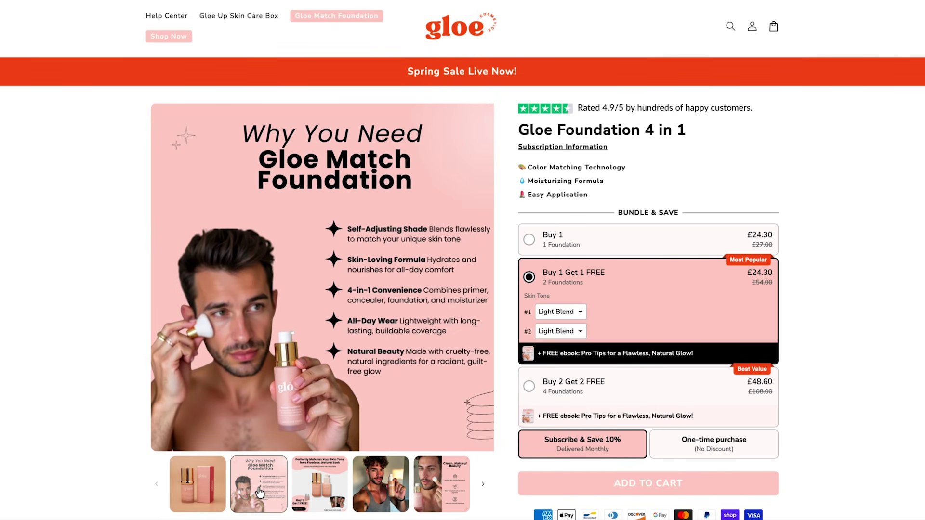
left_click(314, 488)
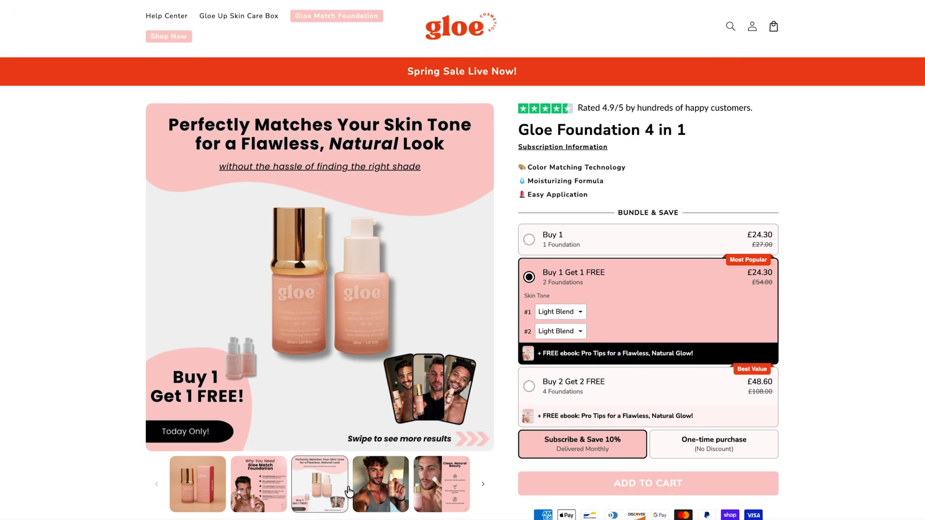
left_click(442, 489)
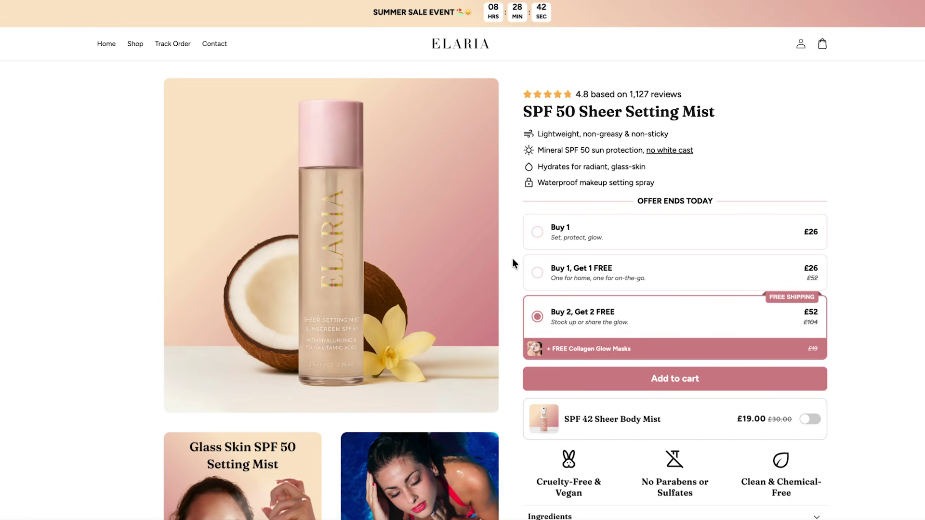
scroll(513, 258, "down", 7)
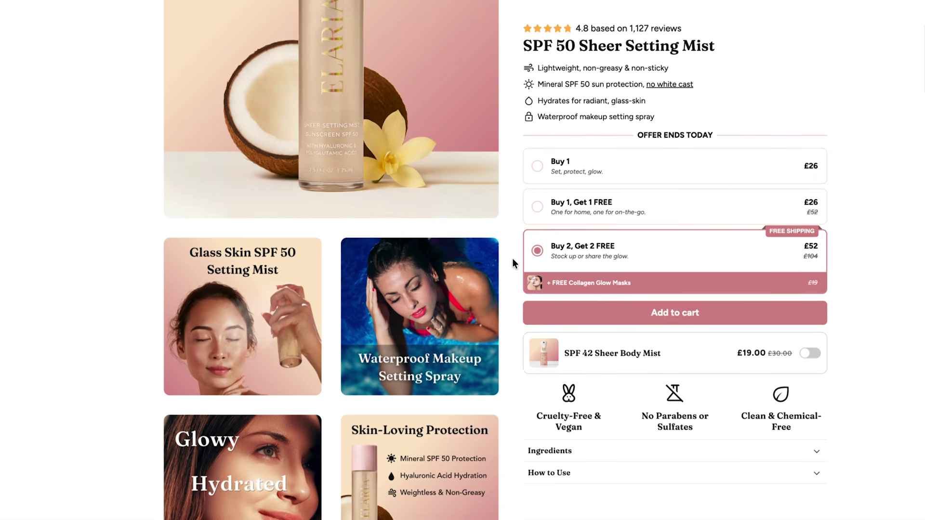
scroll(513, 258, "down", 3)
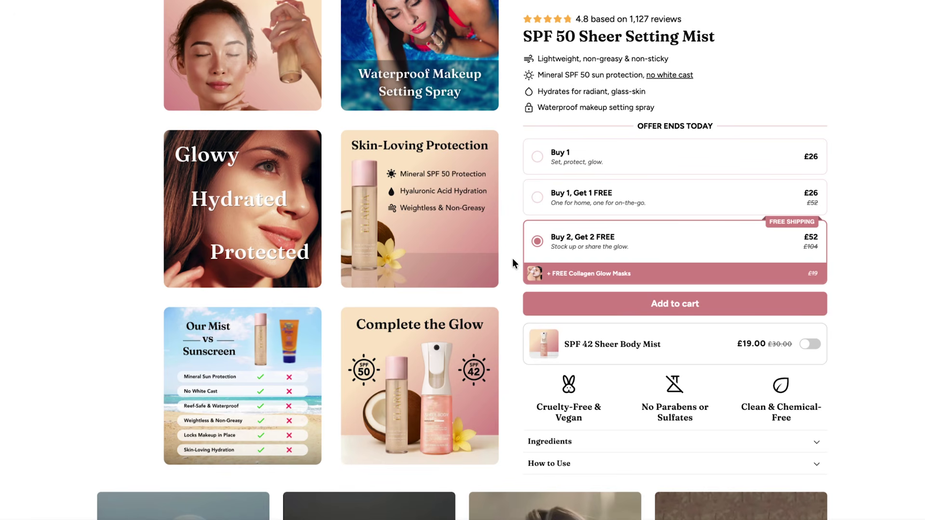
scroll(513, 258, "up", 10)
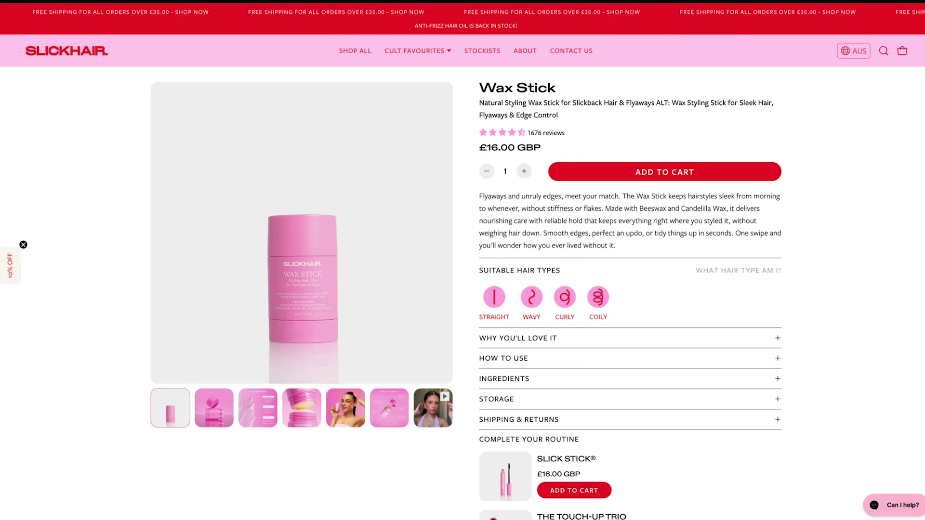
Expand shipping details on the Wax Stick, ELIXA and Gloe pages, plus How Do I Use It?
left_click(698, 414)
scroll(698, 413, "down", 2)
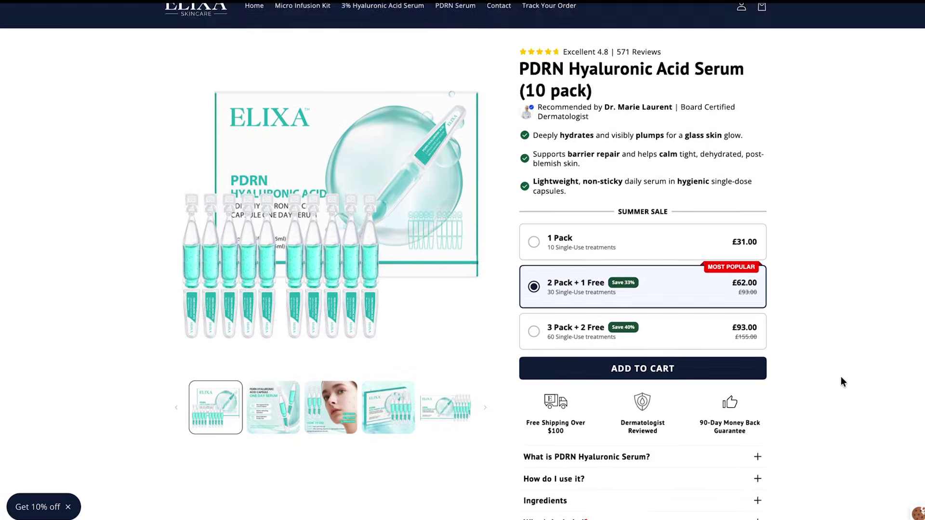
scroll(841, 379, "down", 4)
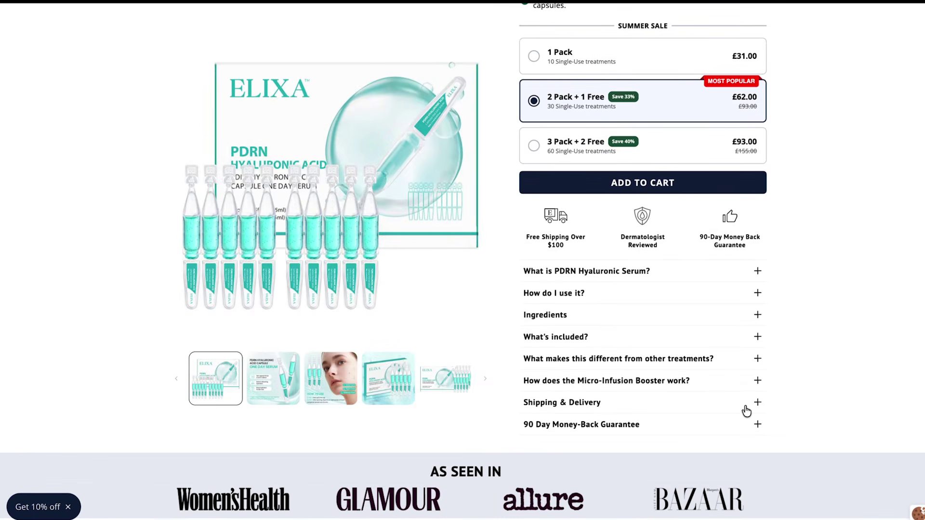
left_click(747, 411)
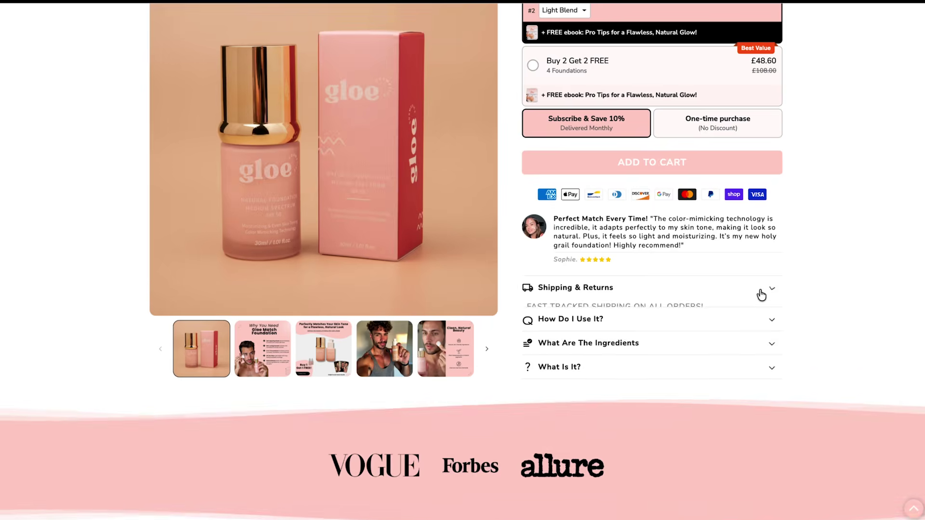
left_click(761, 295)
left_click(719, 432)
scroll(719, 428, "down", 2)
scroll(719, 428, "down", 1)
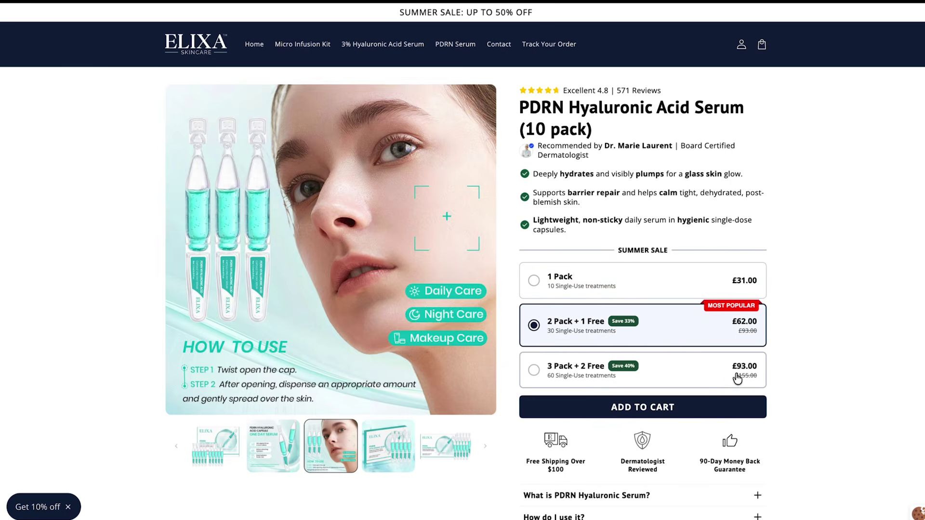
Compare the bundle offers, ending on Gloe's Buy 2 Get 2 FREE bundle.
left_click(737, 379)
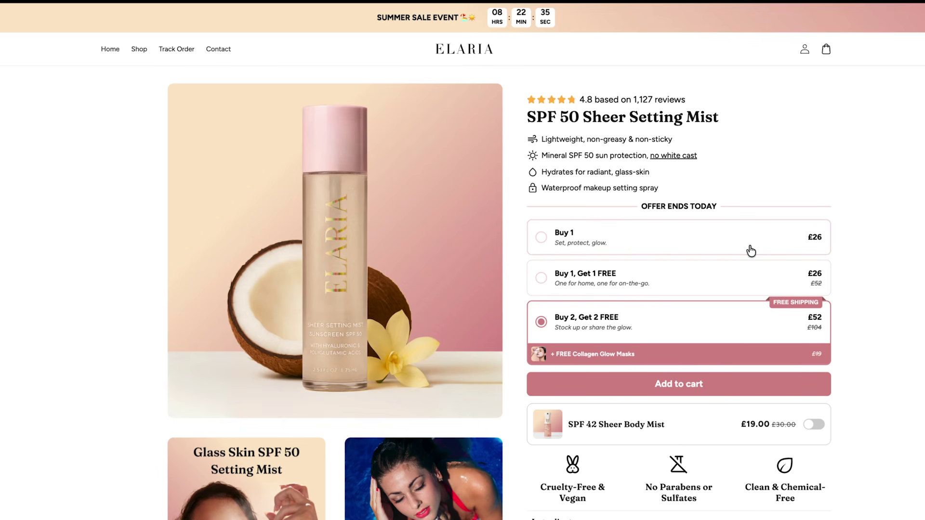
left_click(751, 250)
left_click(747, 281)
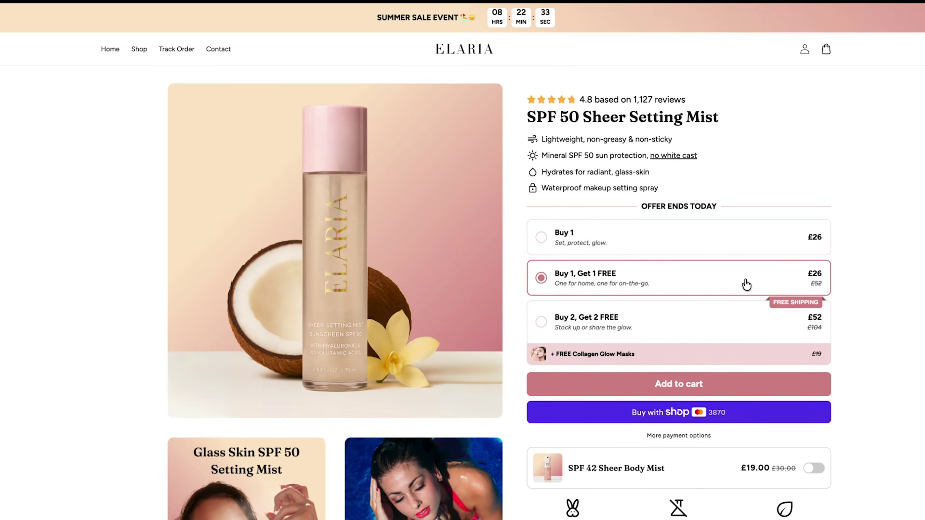
left_click(714, 331)
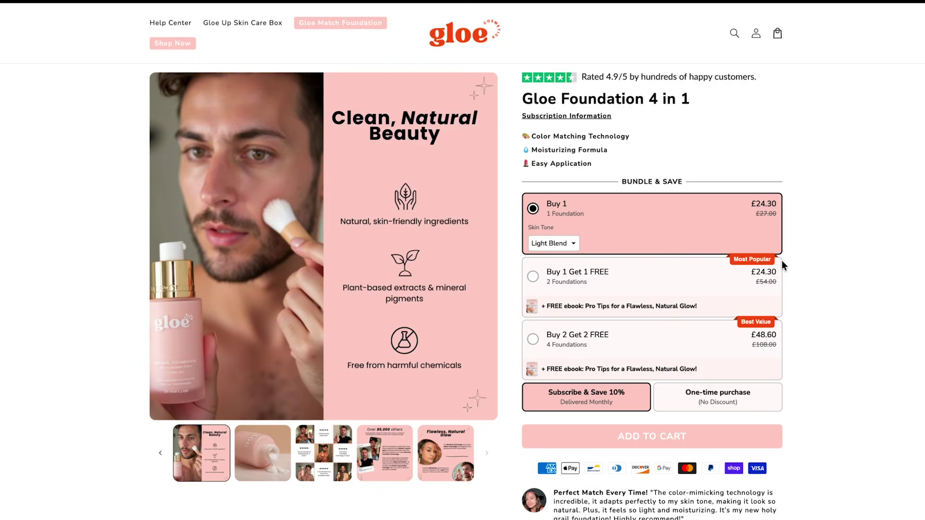
left_click(676, 282)
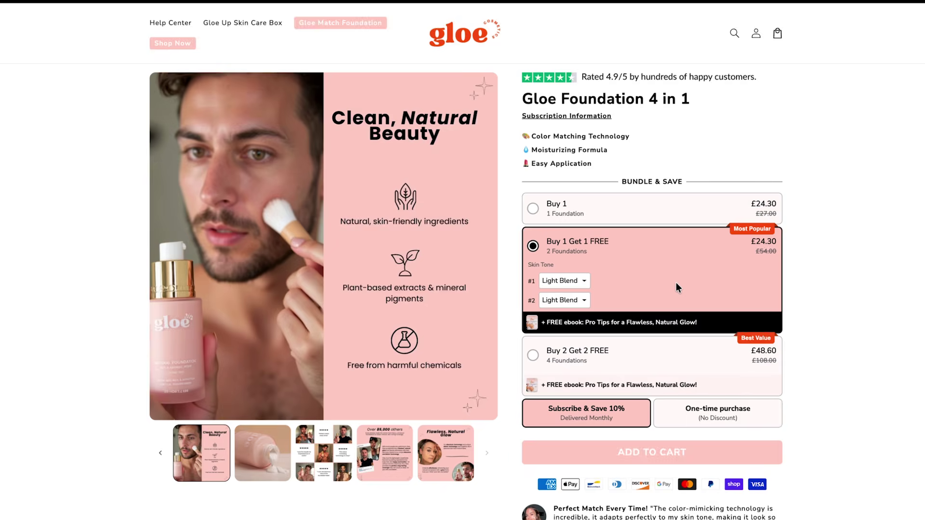
left_click(703, 361)
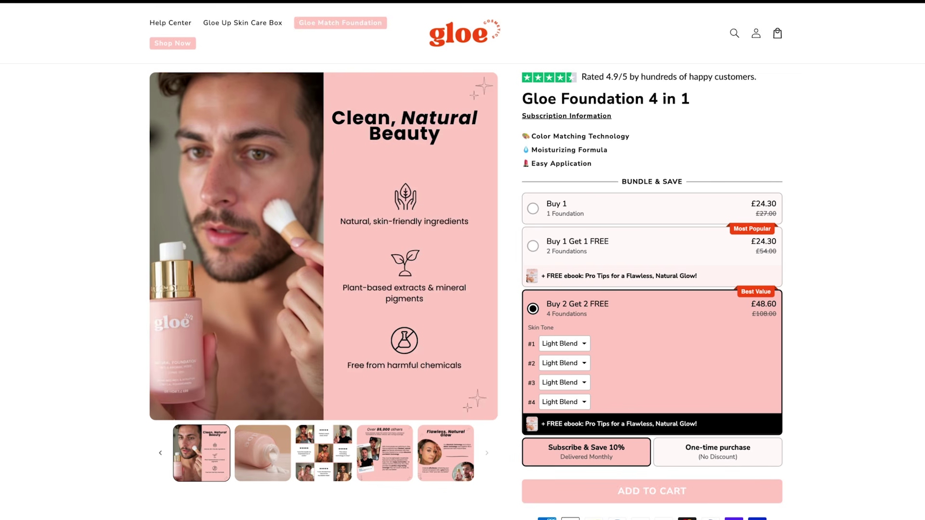
Scroll the Gloe and Elaria pages, advance the video carousel, and reach Cove Balm's comparison table.
scroll(834, 424, "down", 20)
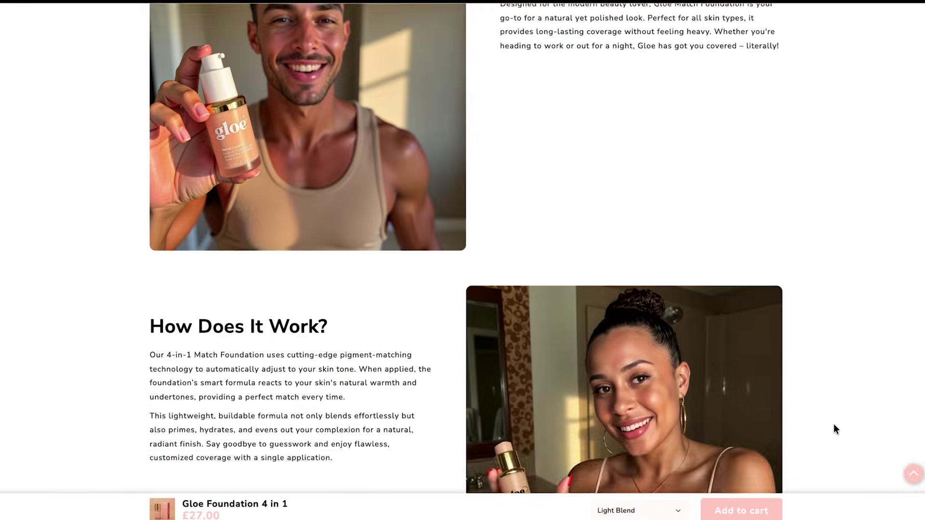
scroll(833, 424, "down", 5)
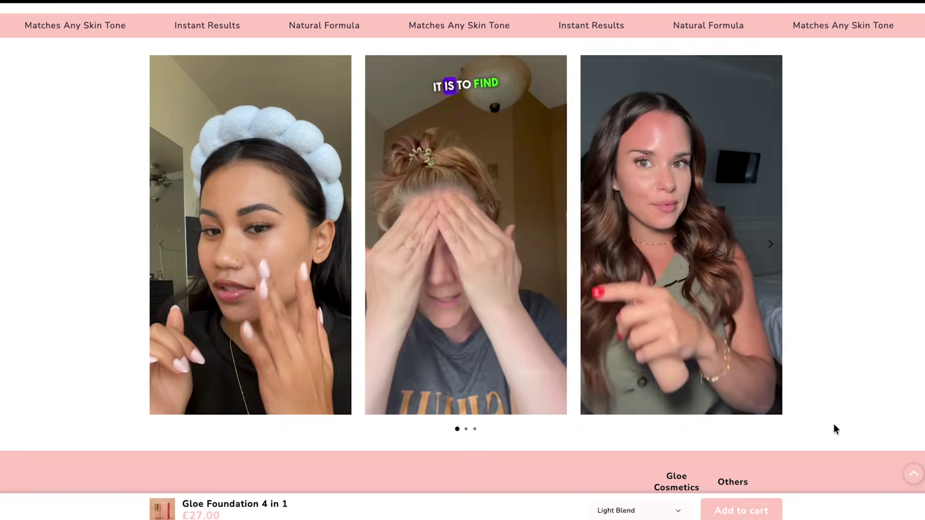
left_click(466, 429)
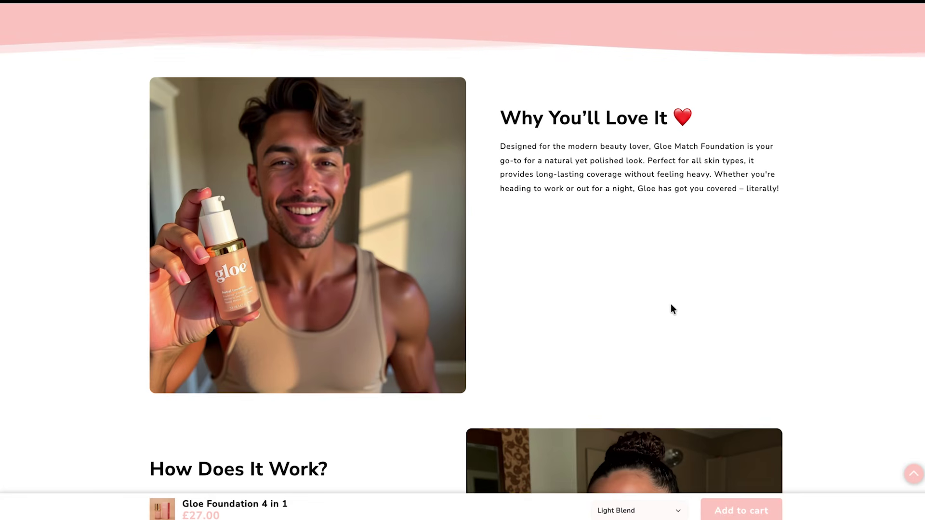
scroll(670, 291, "down", 6)
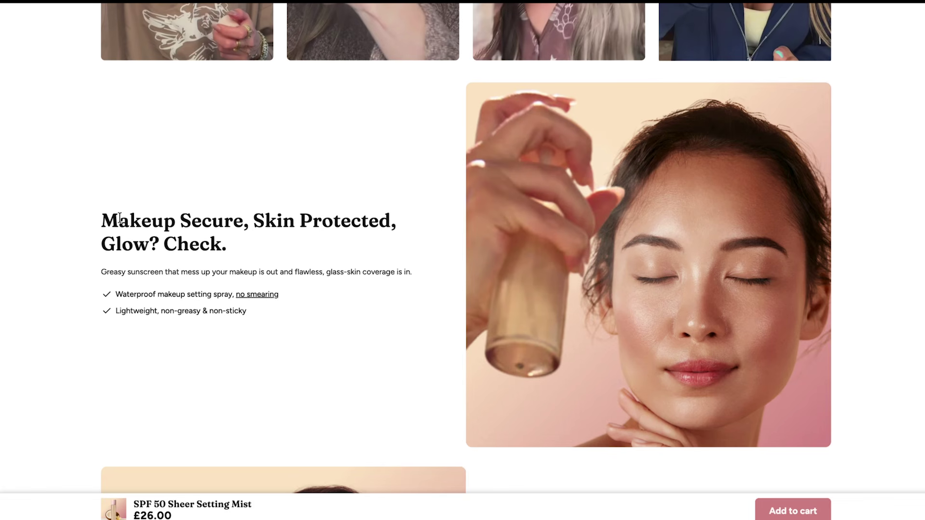
scroll(215, 343, "down", 8)
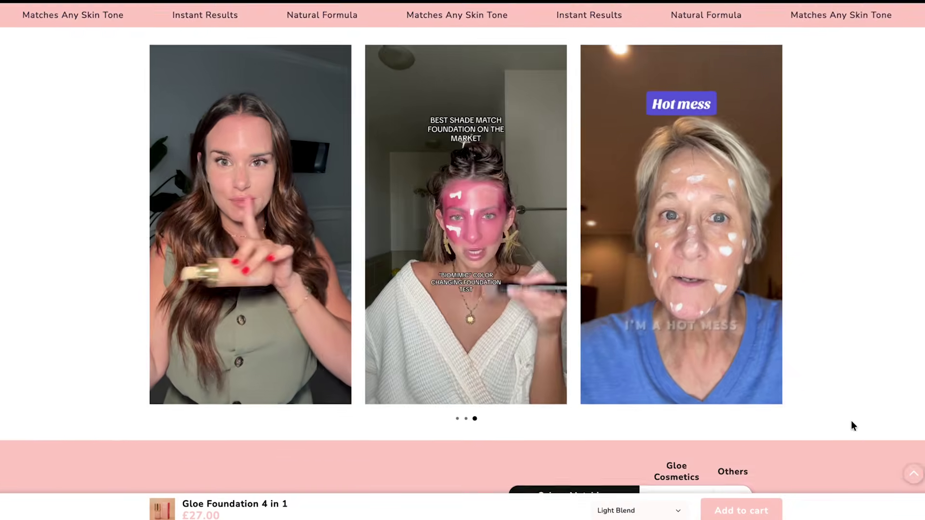
scroll(851, 421, "down", 7)
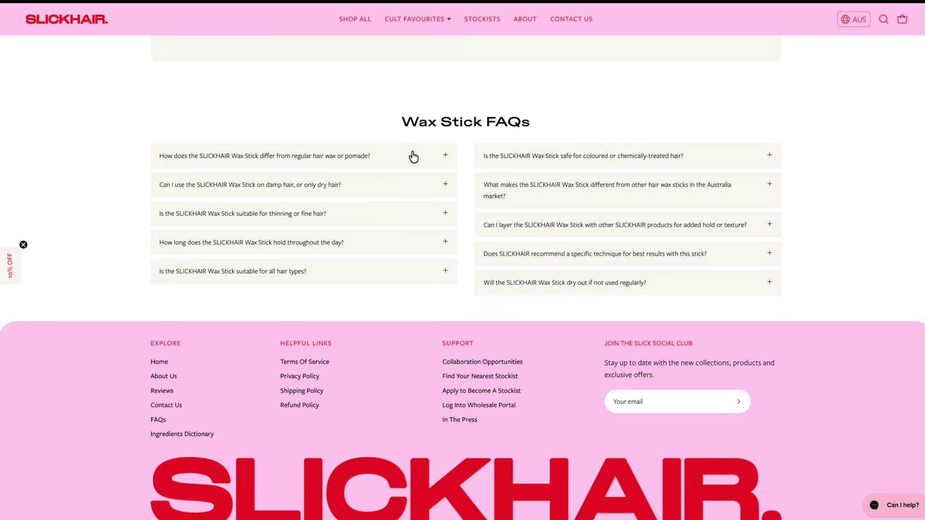
Expand the Wax Stick FAQ answers and toggle the shipping and results answers.
left_click(412, 156)
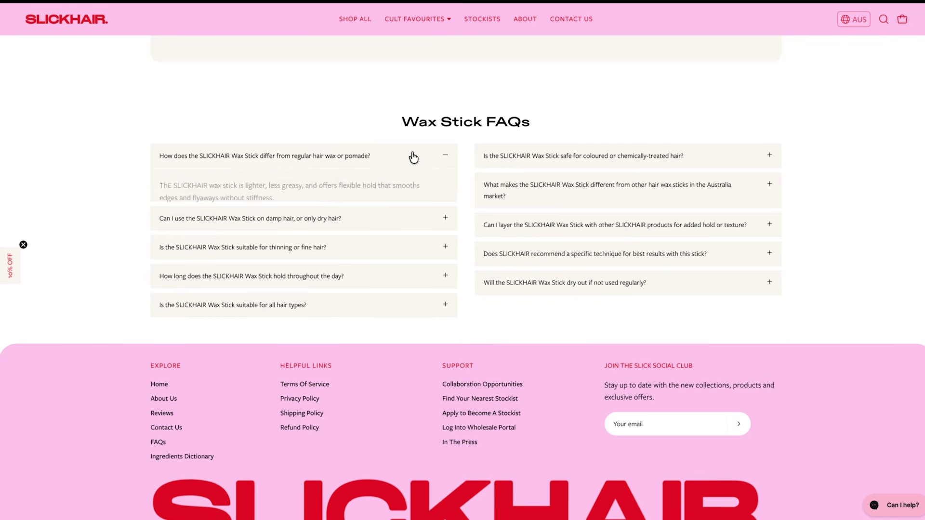
left_click(529, 200)
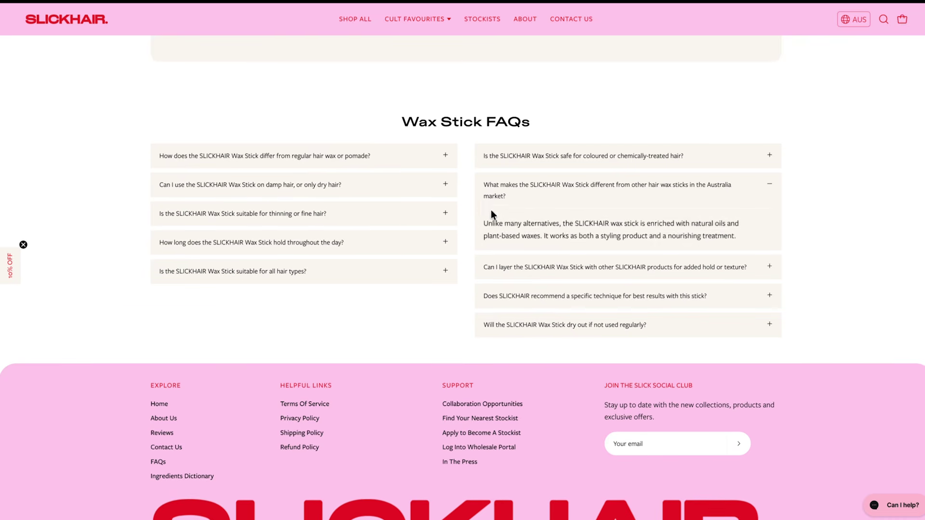
left_click(421, 223)
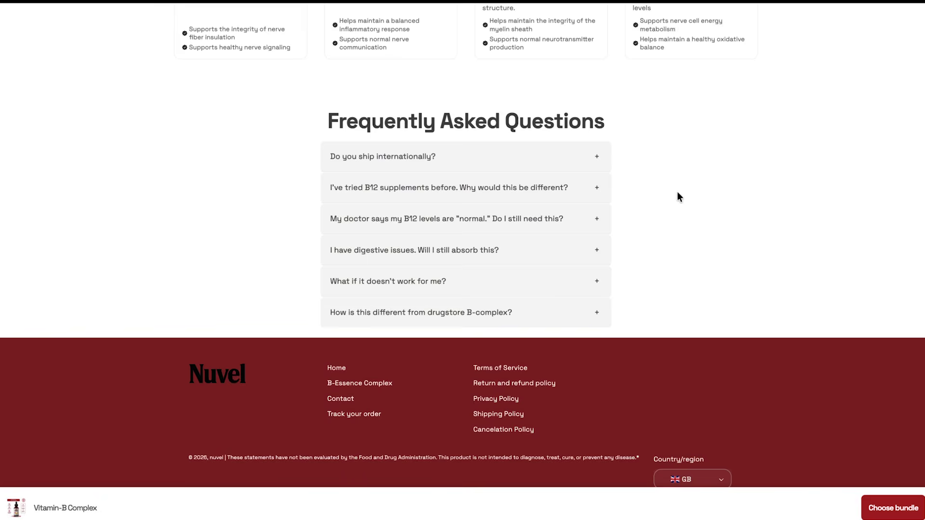
left_click(590, 162)
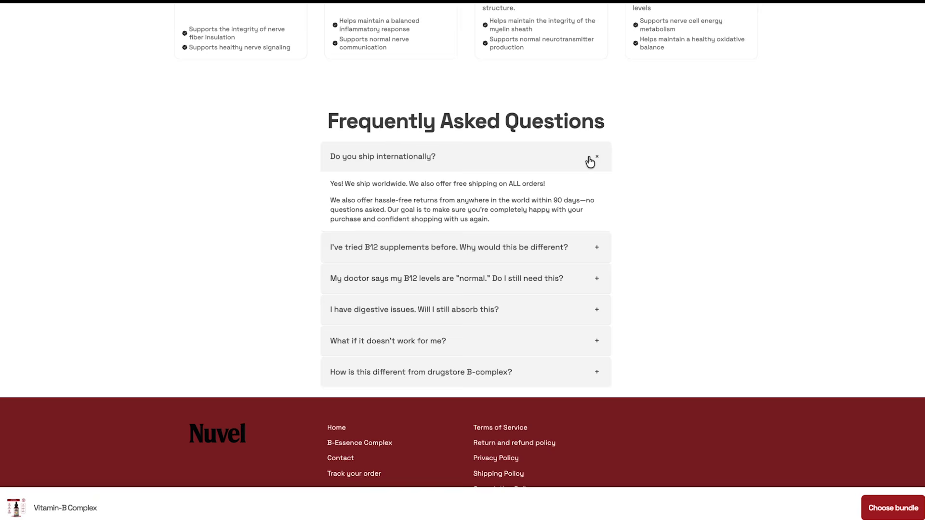
left_click(590, 162)
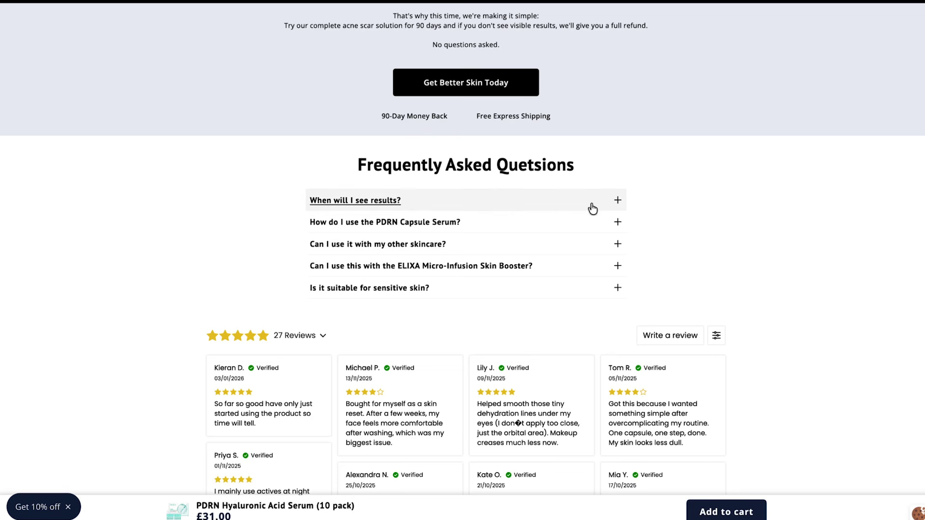
left_click(592, 207)
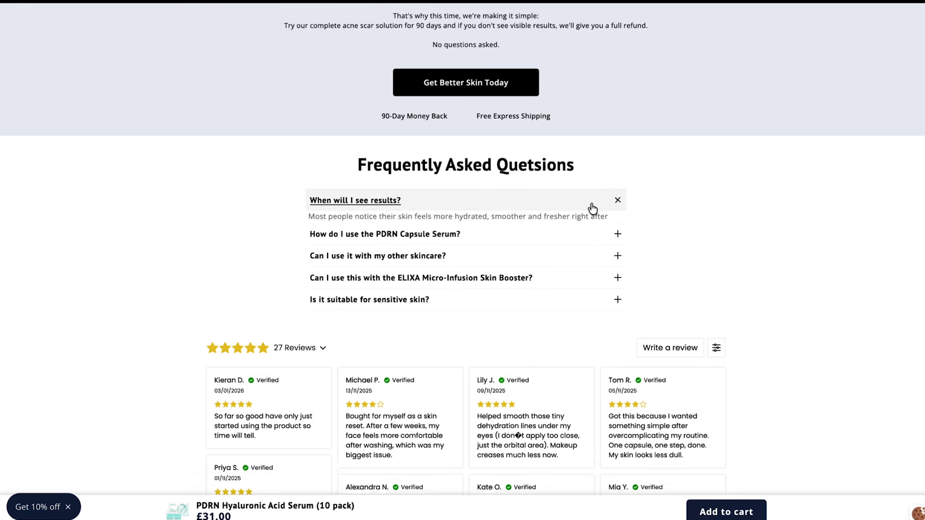
left_click(592, 208)
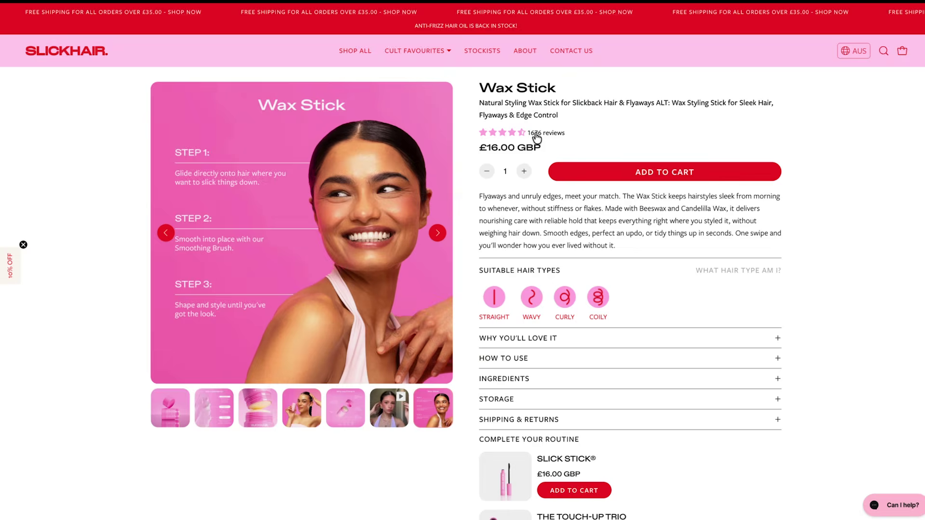
Jump to the customer reviews and scroll down to the Setting Mist's 4.8 rating.
left_click(537, 137)
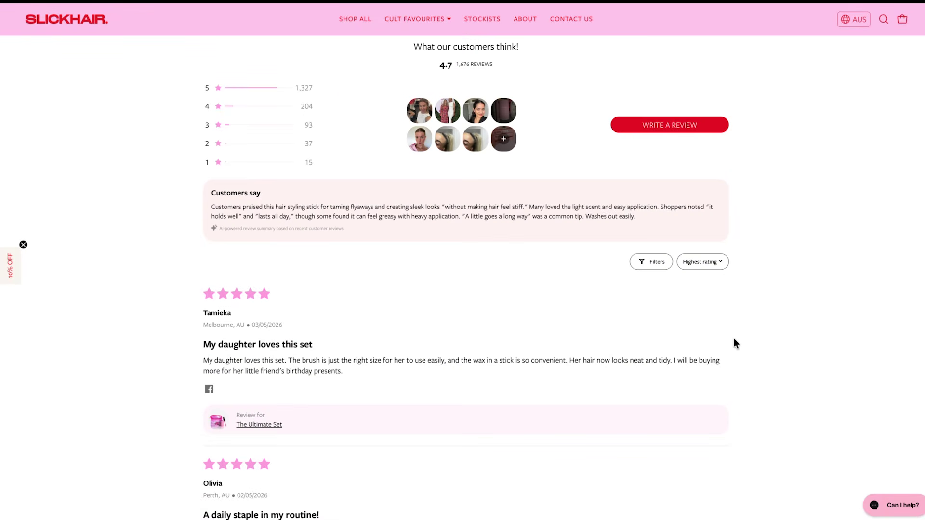
scroll(733, 343, "down", 3)
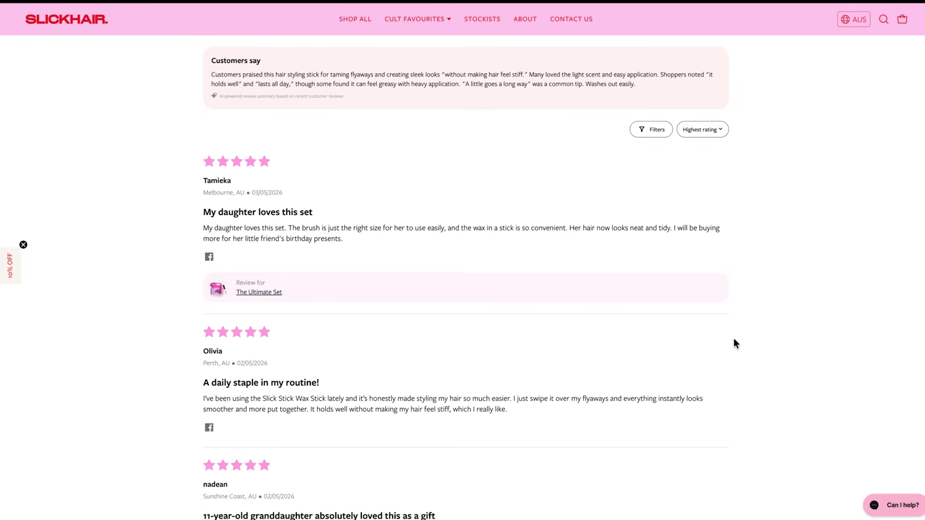
scroll(733, 343, "down", 3)
scroll(734, 340, "down", 3)
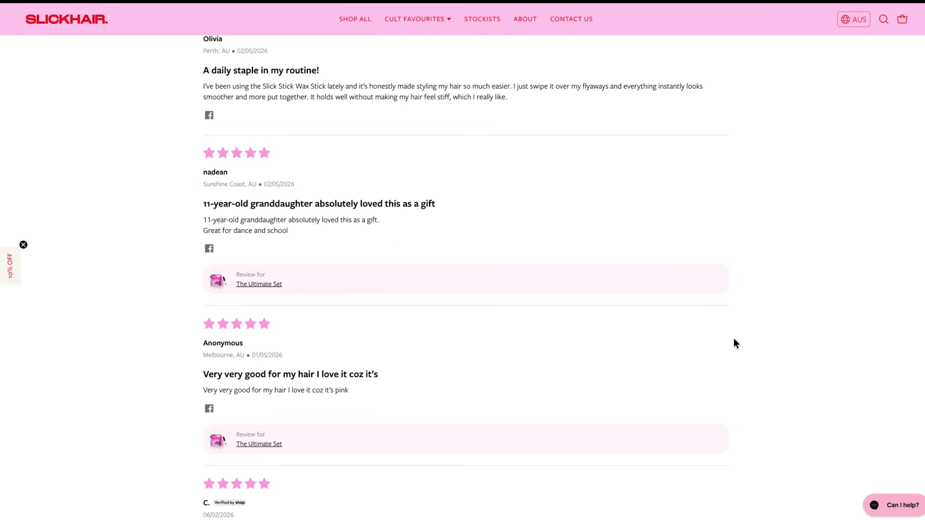
scroll(734, 339, "down", 3)
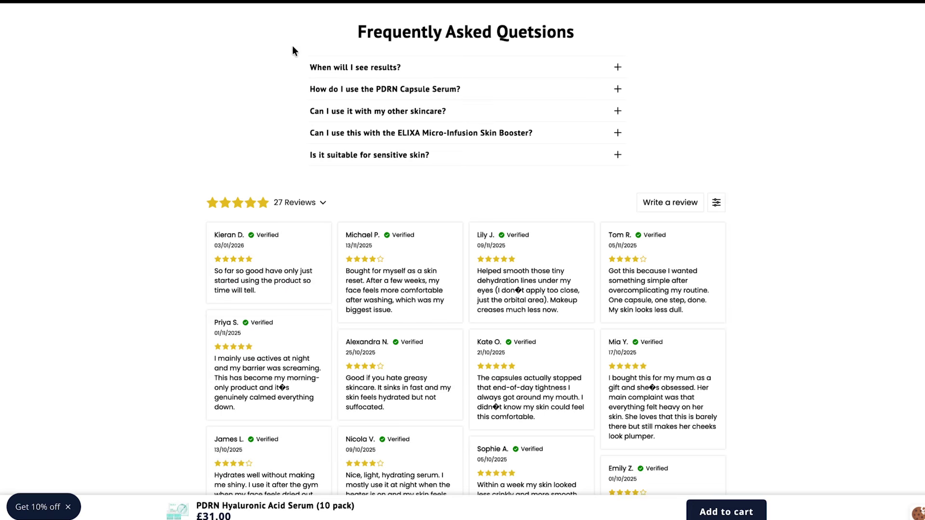
scroll(151, 324, "down", 3)
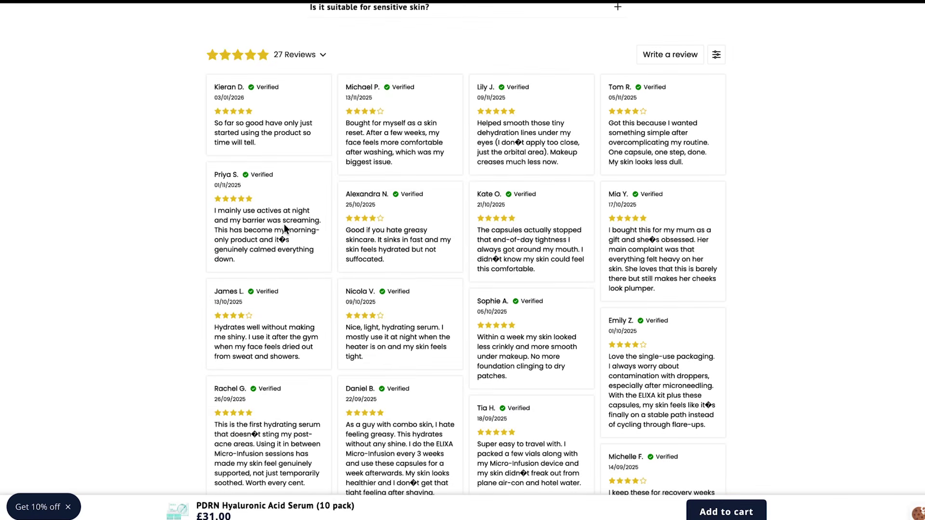
scroll(405, 237, "down", 5)
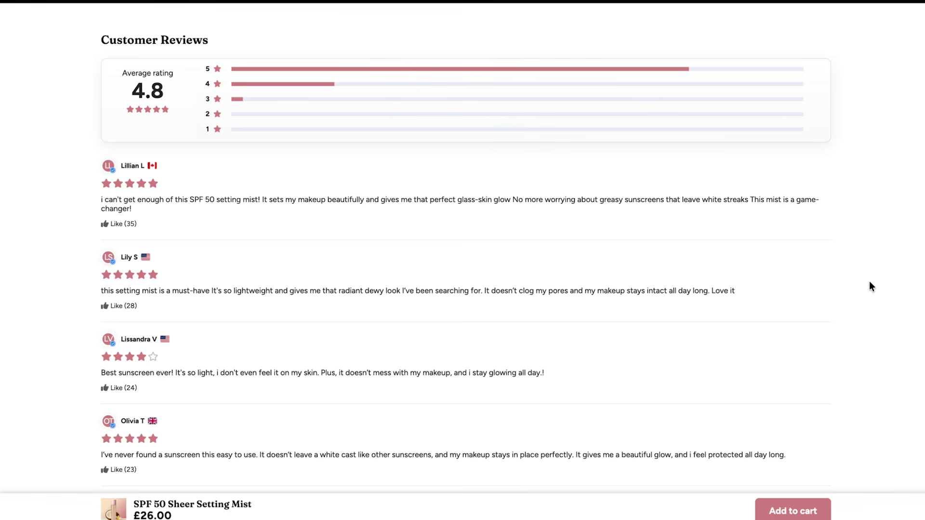
scroll(870, 282, "down", 3)
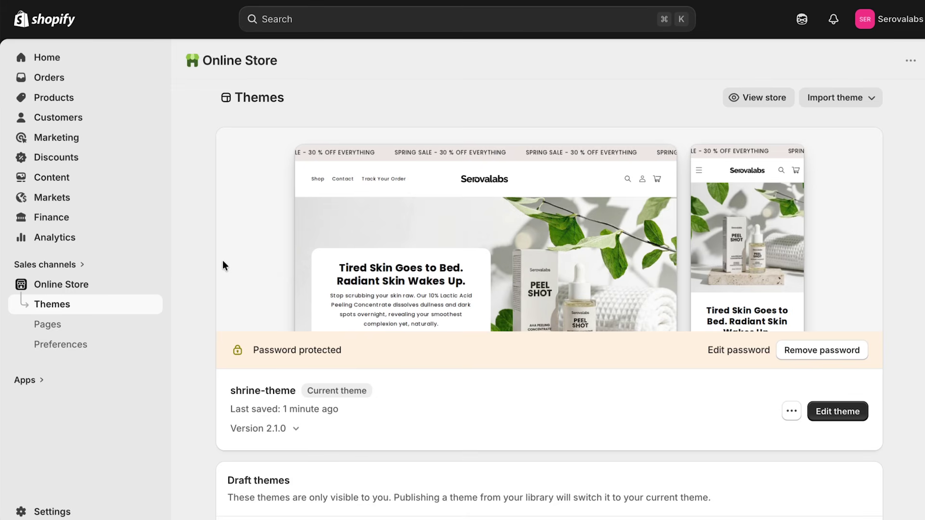
Open the live theme's default product template and inspect the Rich text section.
left_click(848, 413)
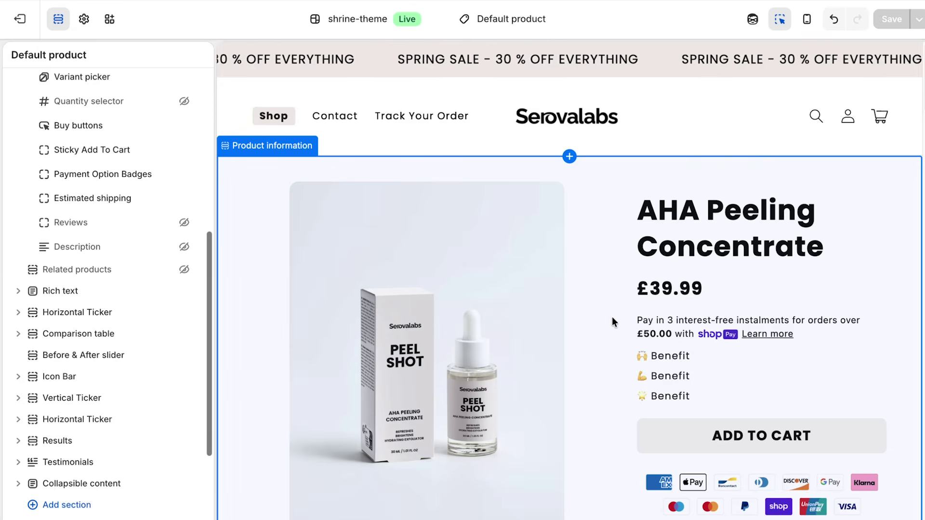
scroll(617, 289, "down", 5)
scroll(620, 279, "down", 1)
left_click(622, 281)
left_click(665, 260)
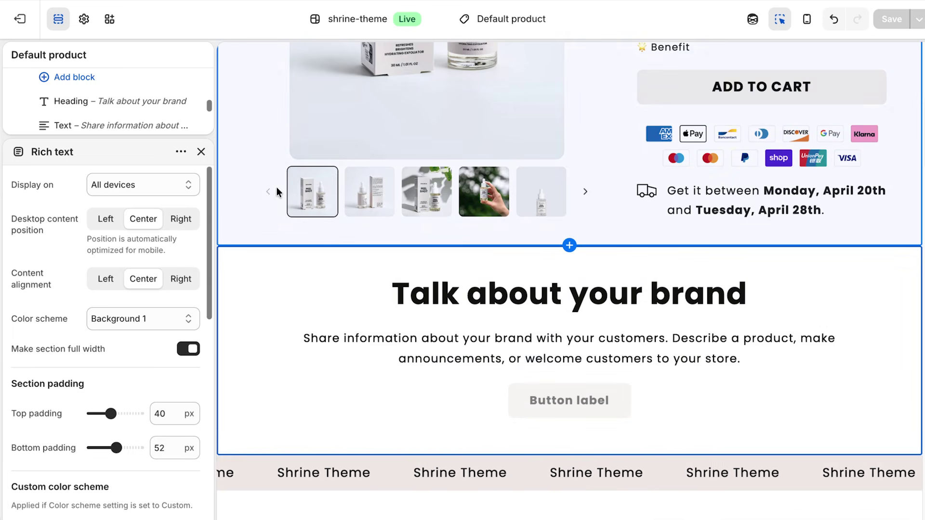
left_click(200, 151)
scroll(89, 154, "up", 3)
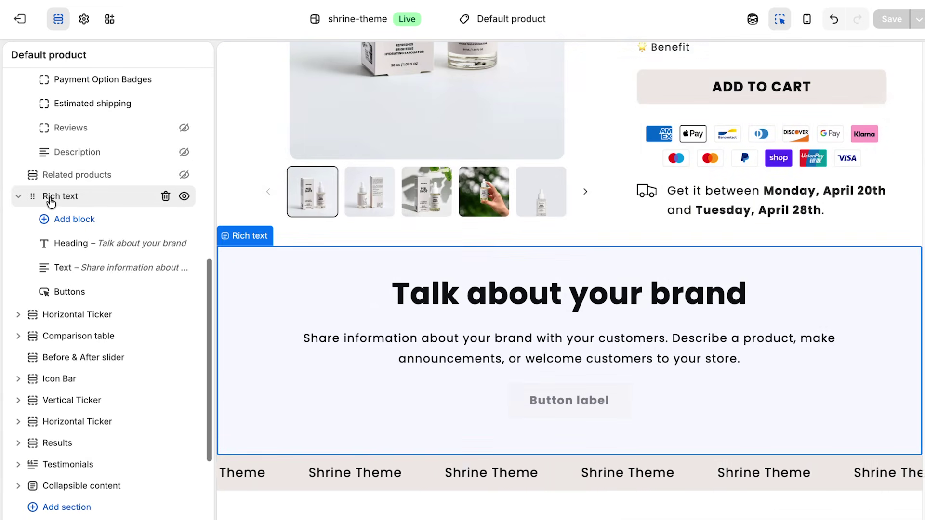
Delete the Rich text, ticker, Comparison table, Icon Bar, Results, Testimonials and Collapsible content sections.
left_click(165, 196)
left_click(165, 196)
left_click(165, 196)
left_click(165, 217)
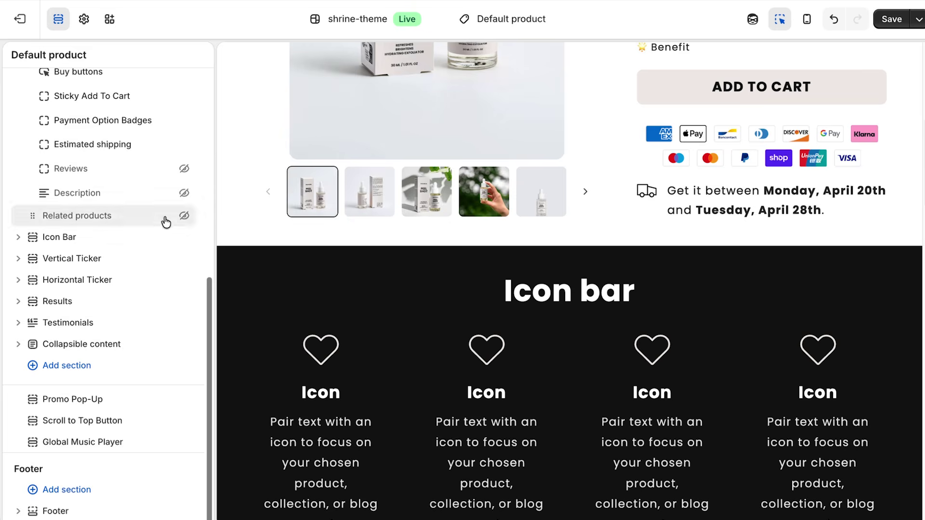
left_click(165, 239)
left_click(164, 259)
left_click(165, 279)
left_click(165, 299)
left_click(166, 321)
left_click(165, 344)
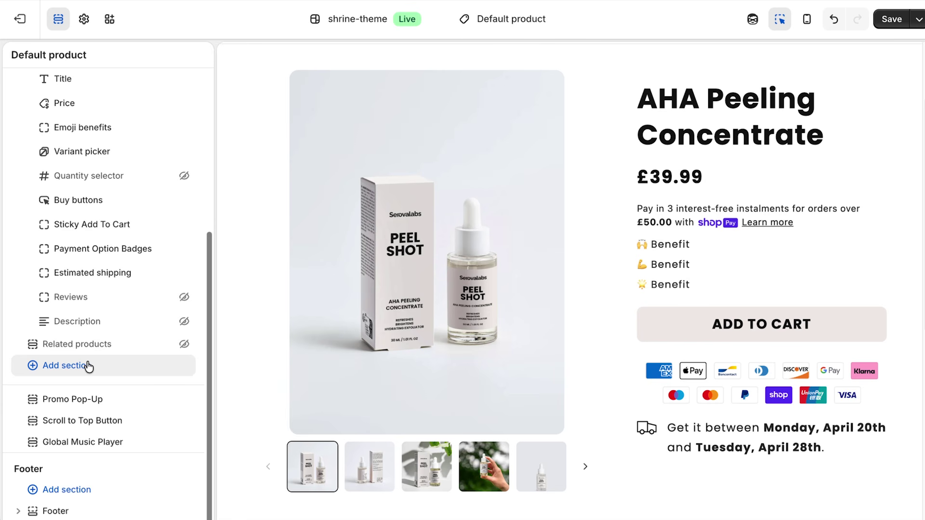
Add a Horizontal Ticker section to the product template.
left_click(88, 366)
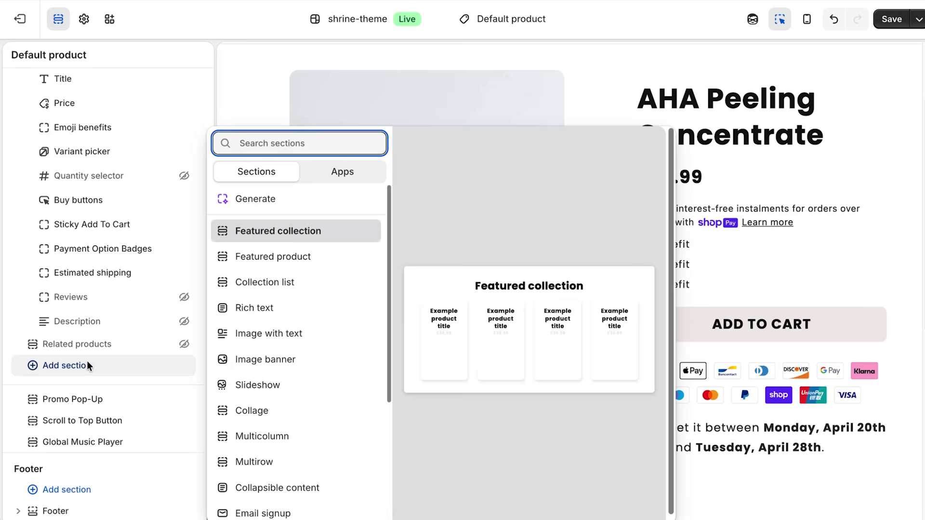
type("hori")
left_click(290, 230)
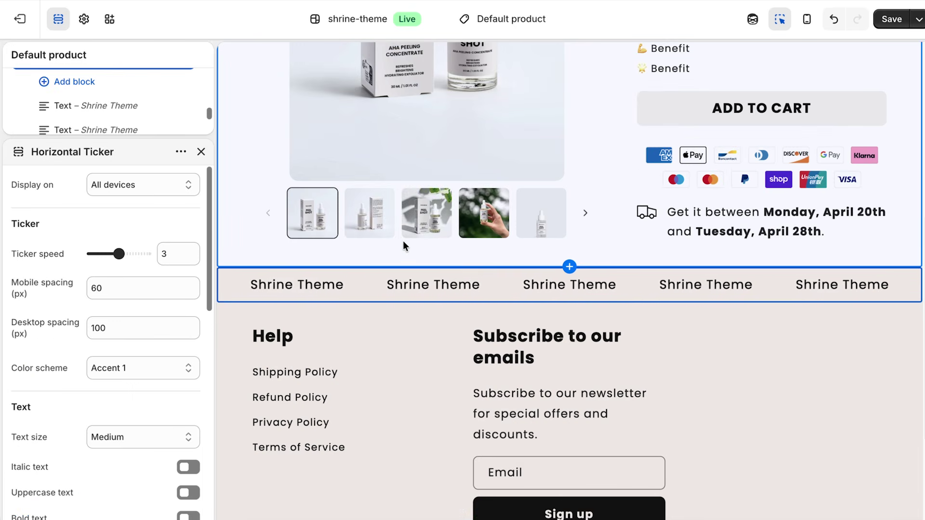
left_click(200, 152)
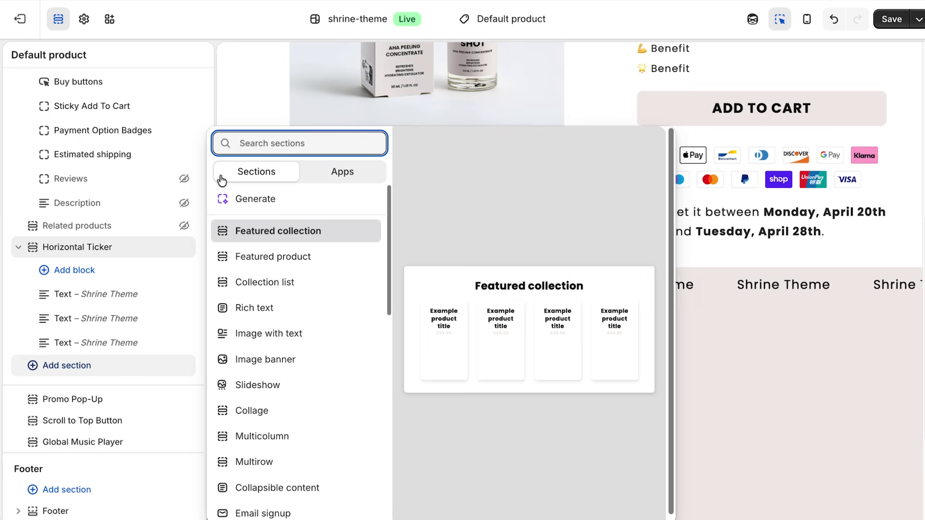
Add two Image with text sections below the ticker.
type("image")
left_click(299, 260)
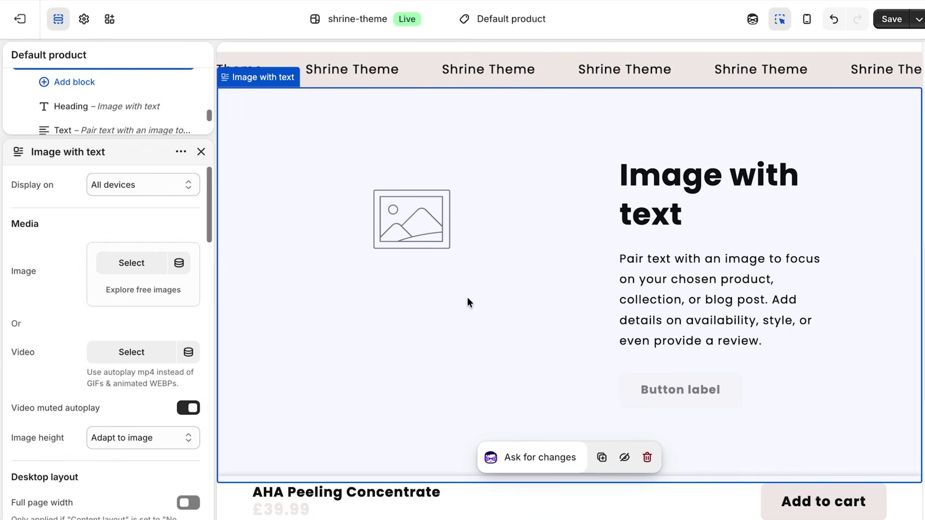
left_click(201, 152)
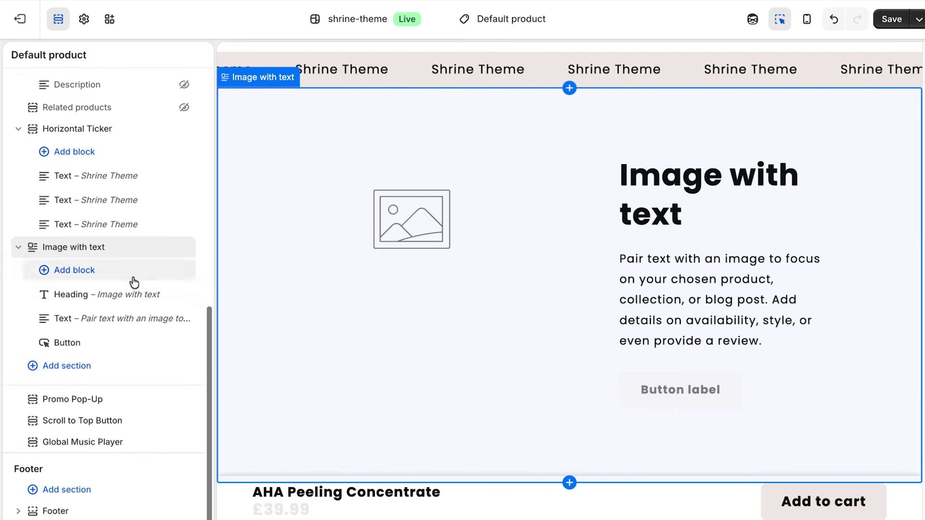
left_click(80, 366)
type("ima")
left_click(277, 264)
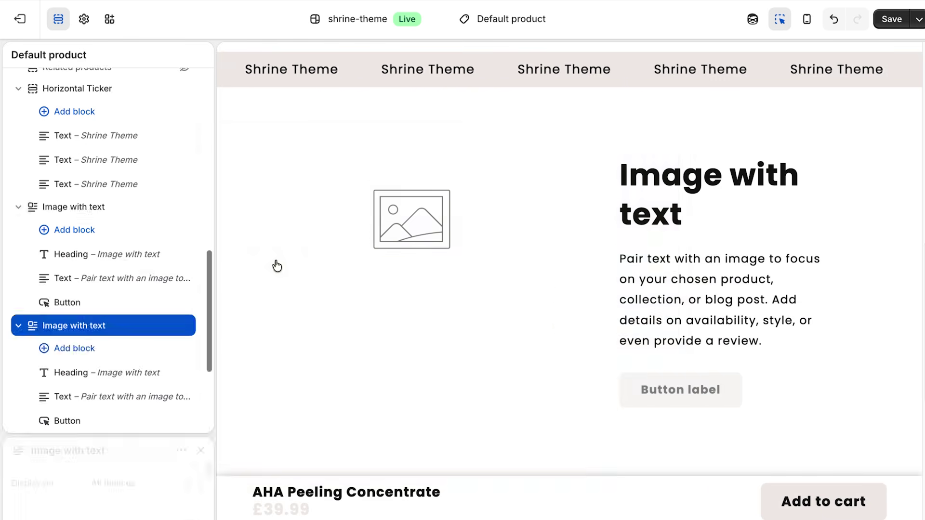
scroll(114, 275, "down", 6)
Set the second Image with text section's desktop image placement to Image second.
left_click(135, 363)
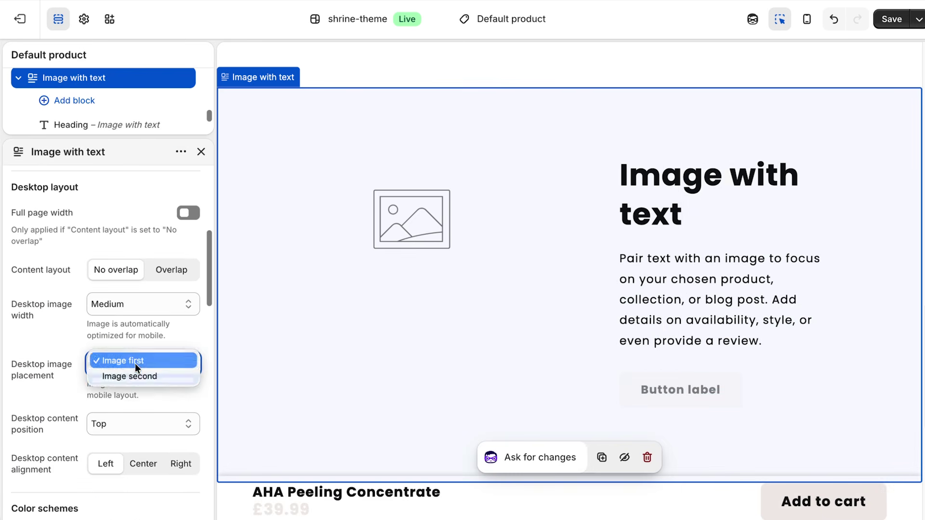
left_click(135, 376)
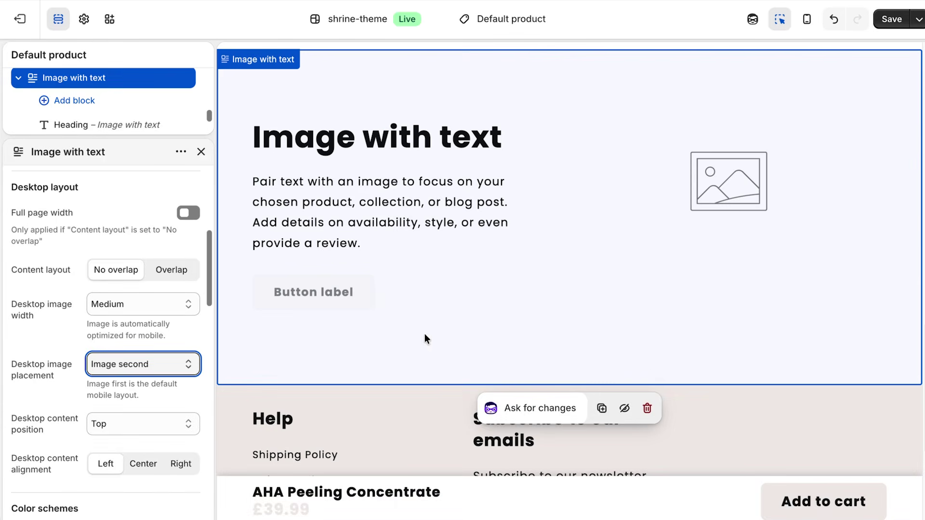
left_click(201, 152)
scroll(155, 283, "down", 5)
Add Before & After slider, Horizontal Ticker and Comparison table sections.
left_click(79, 365)
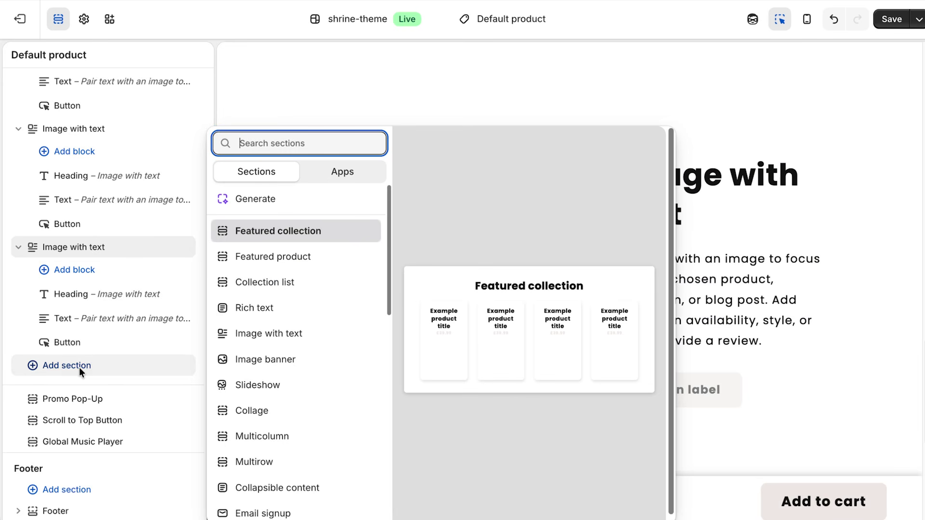
type("bef")
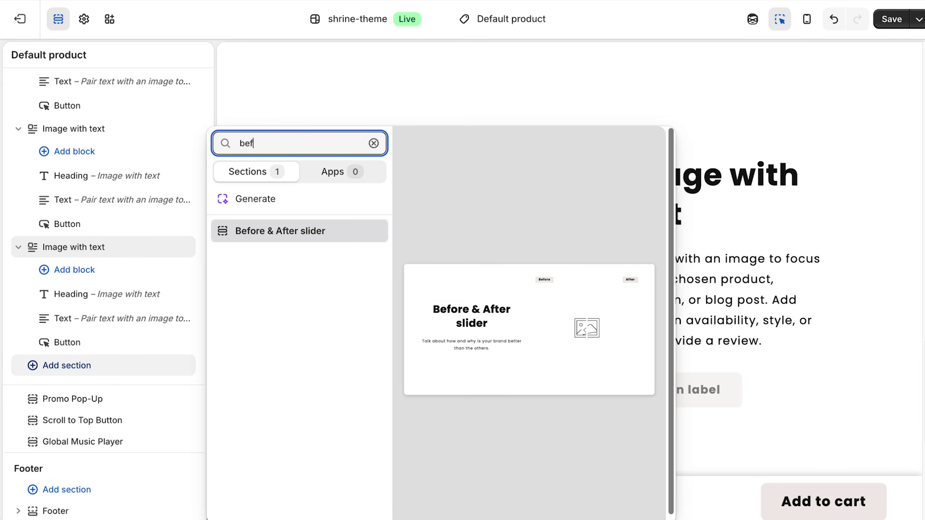
left_click(288, 232)
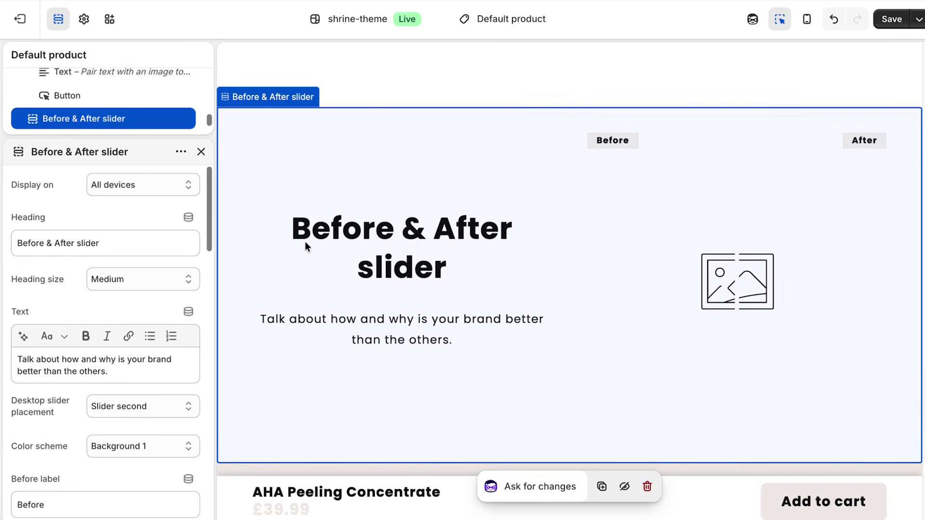
key("Escape")
left_click(80, 368)
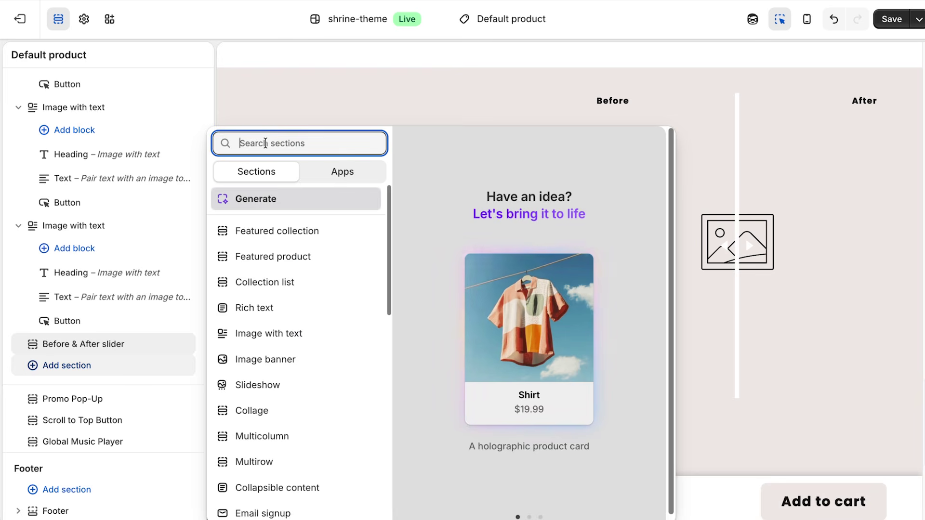
type("hor")
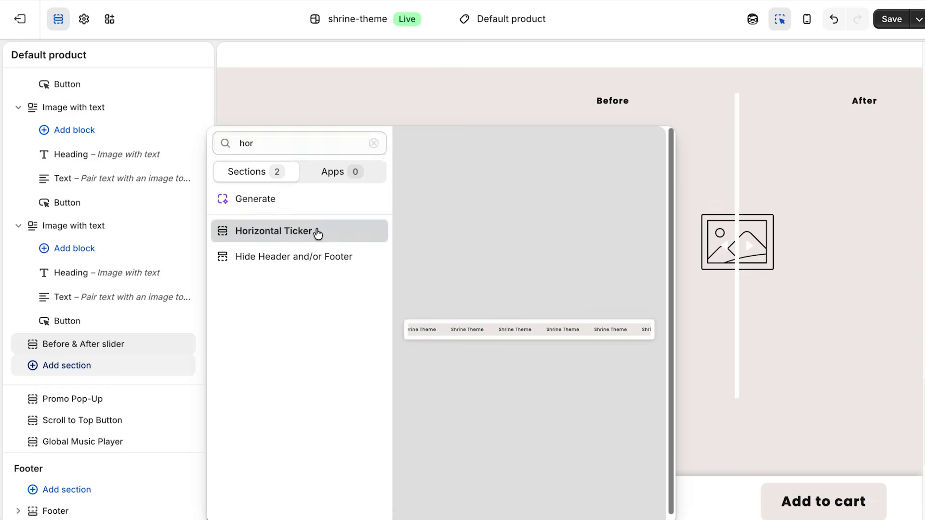
left_click(318, 231)
key("Escape")
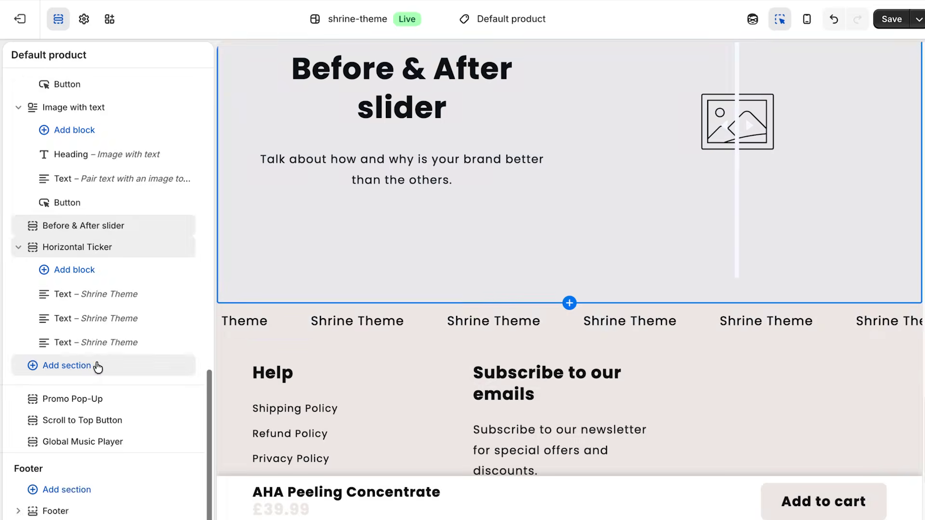
left_click(96, 365)
type("com")
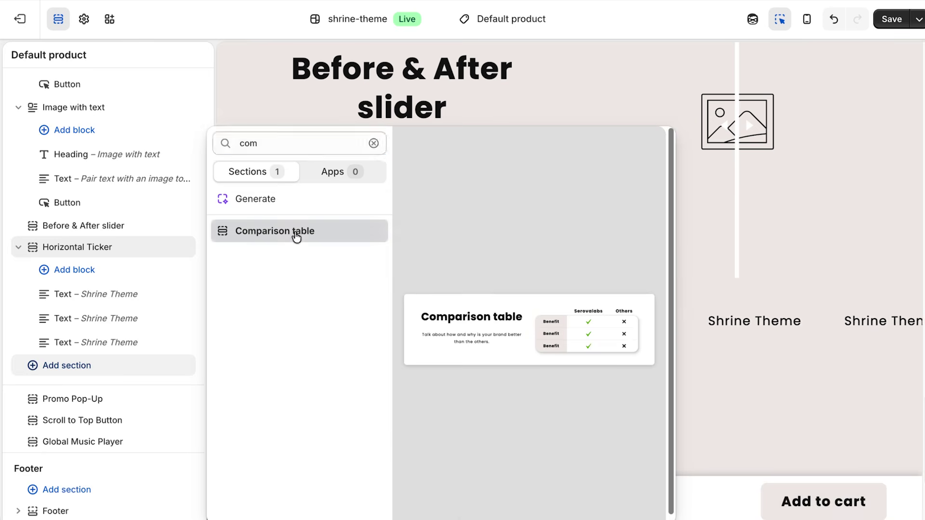
left_click(299, 231)
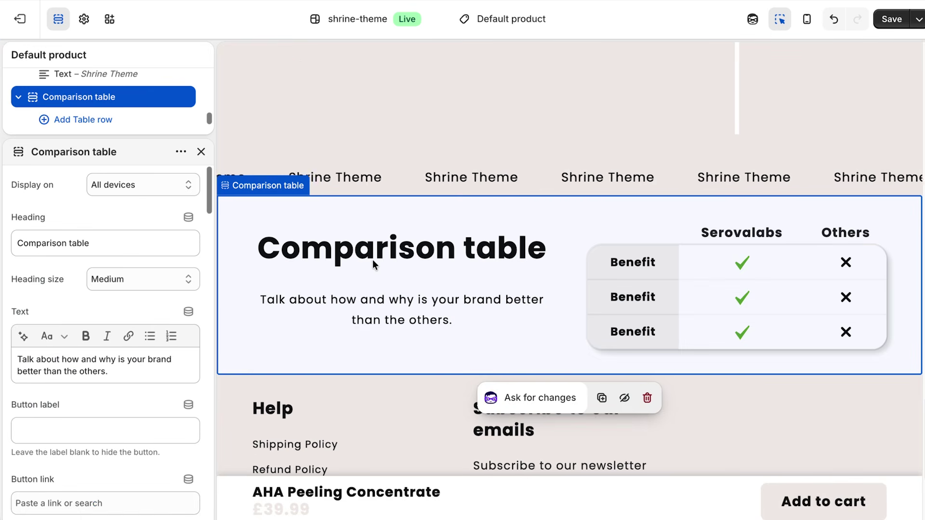
Give the new Horizontal Ticker the Inverse colour scheme.
scroll(372, 263, "up", 3)
left_click(409, 323)
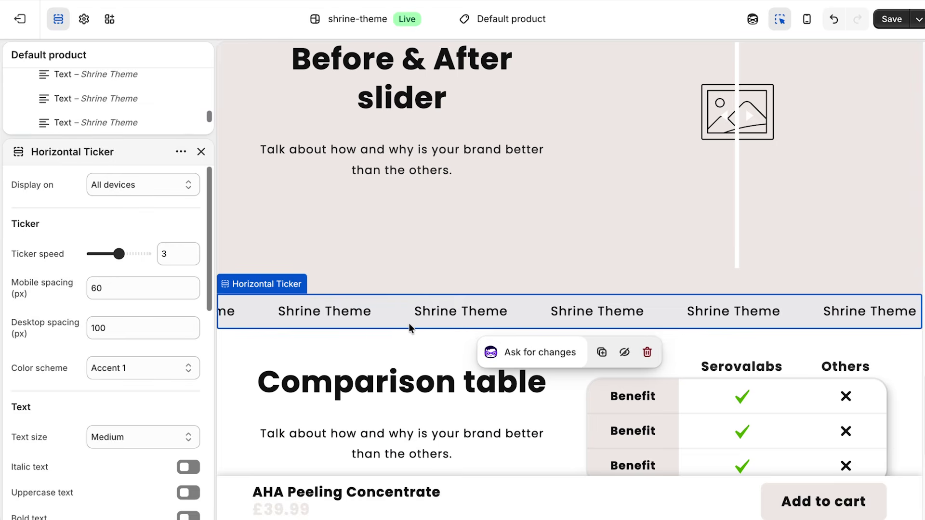
scroll(131, 289, "down", 3)
left_click(139, 226)
left_click(138, 287)
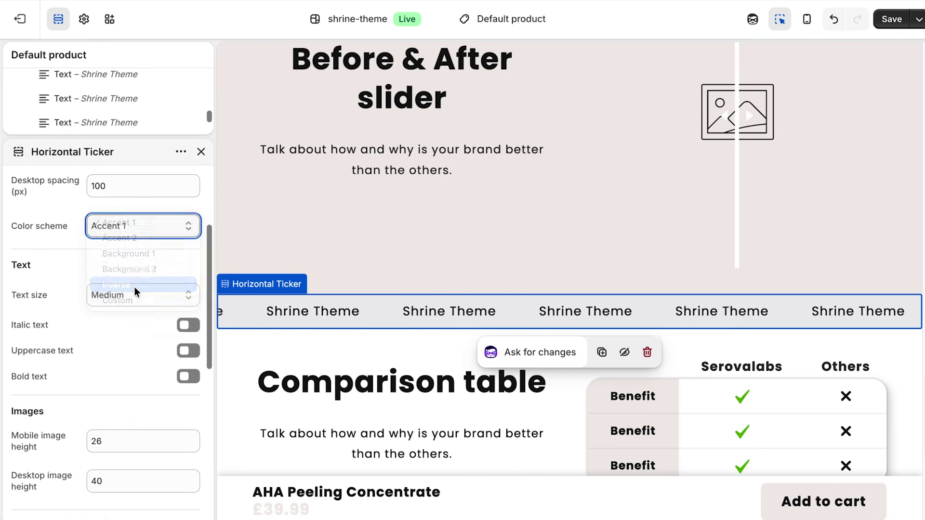
scroll(388, 392, "down", 3)
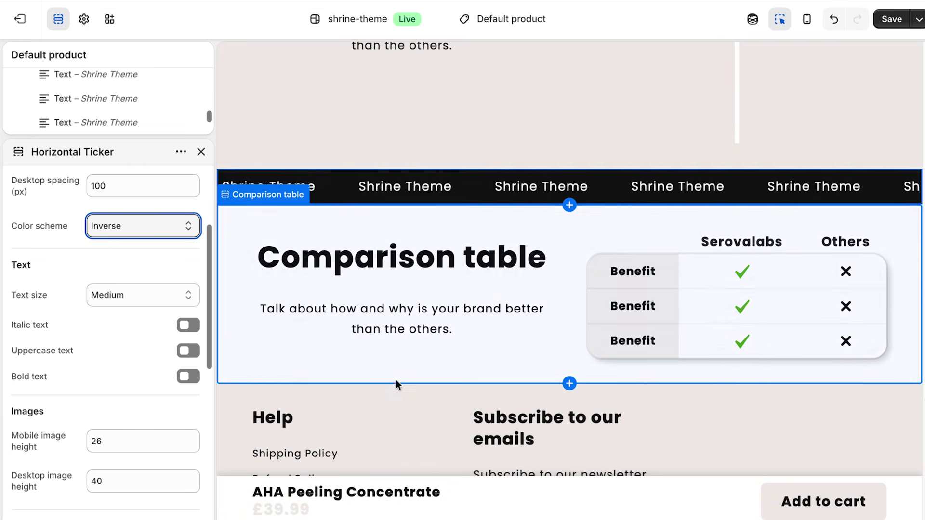
left_click(201, 152)
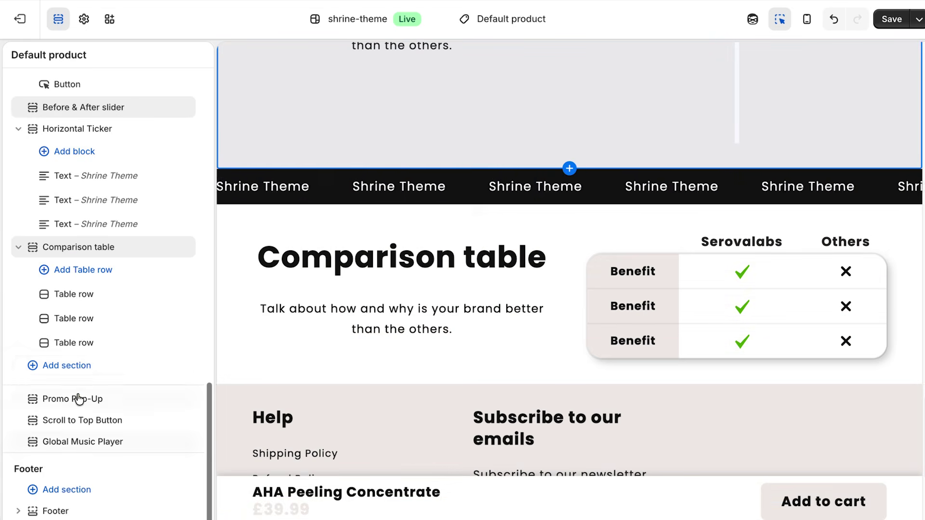
left_click(72, 366)
Add a Results section to the product template.
type("sur")
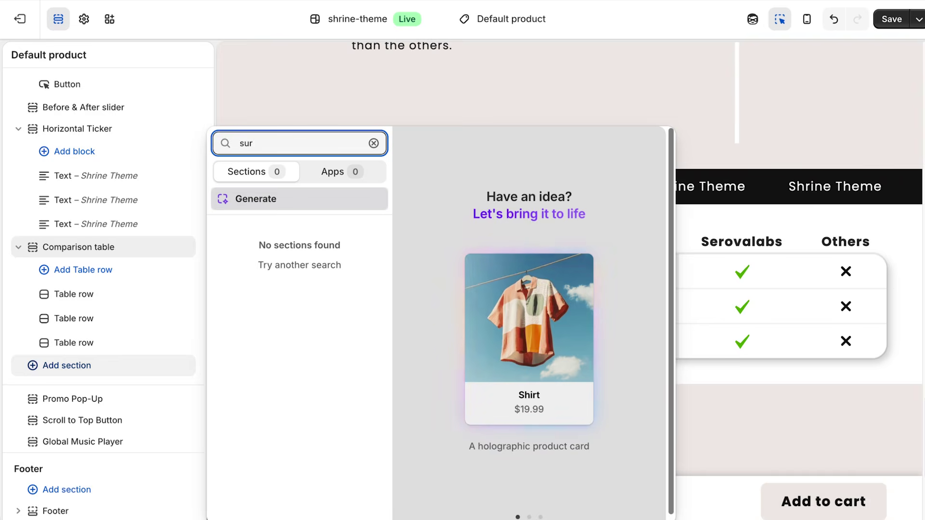
key("BackSpace")
key("BackSpace")
key("BackSpace")
type("res")
left_click(265, 230)
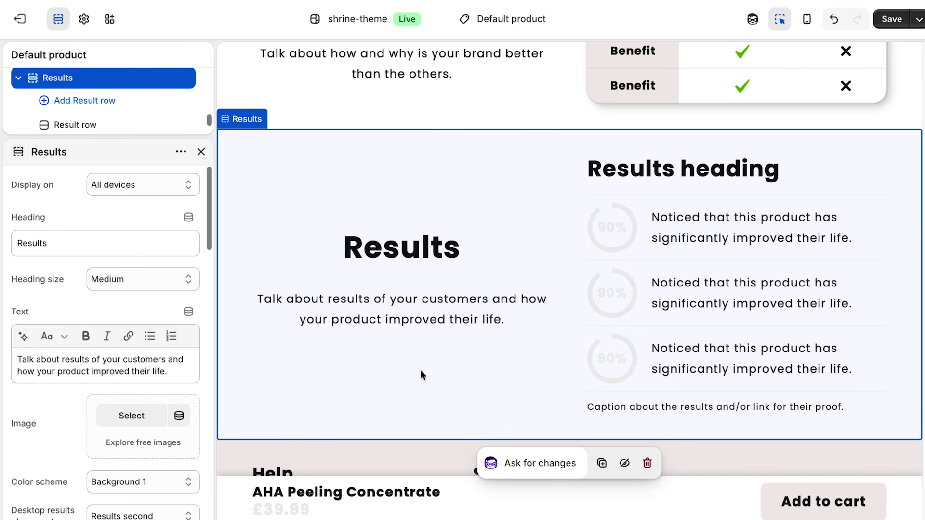
key("Escape")
Add a Collapsible content section and set its colour scheme to Inverse.
left_click(91, 369)
type("coll")
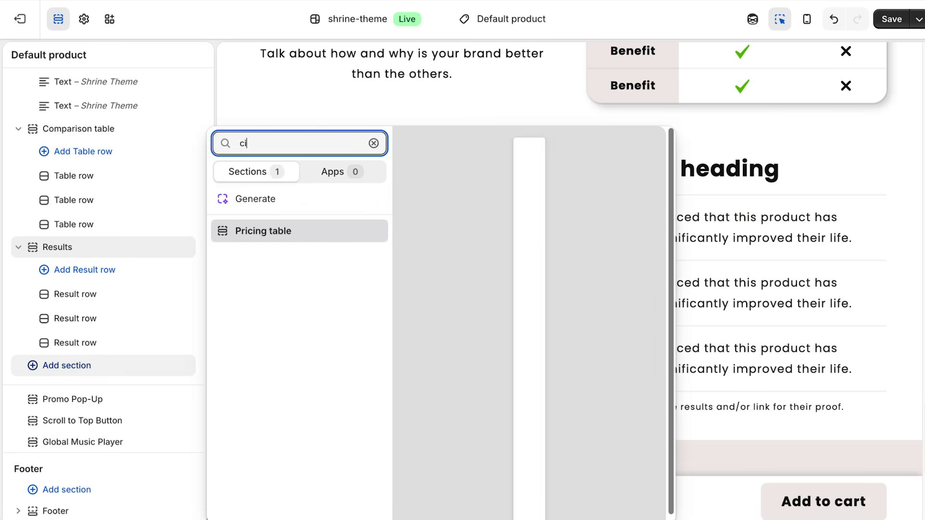
left_click(298, 282)
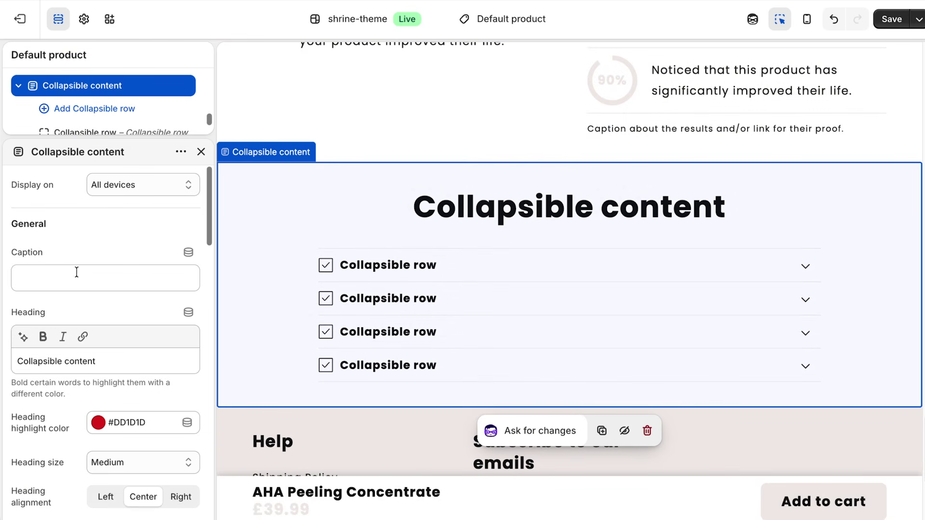
scroll(142, 262, "down", 5)
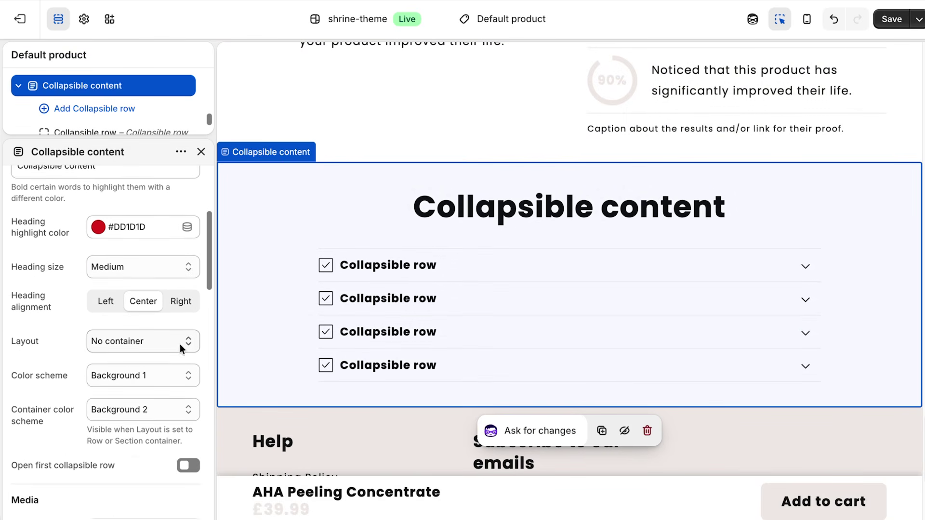
left_click(139, 345)
left_click(137, 380)
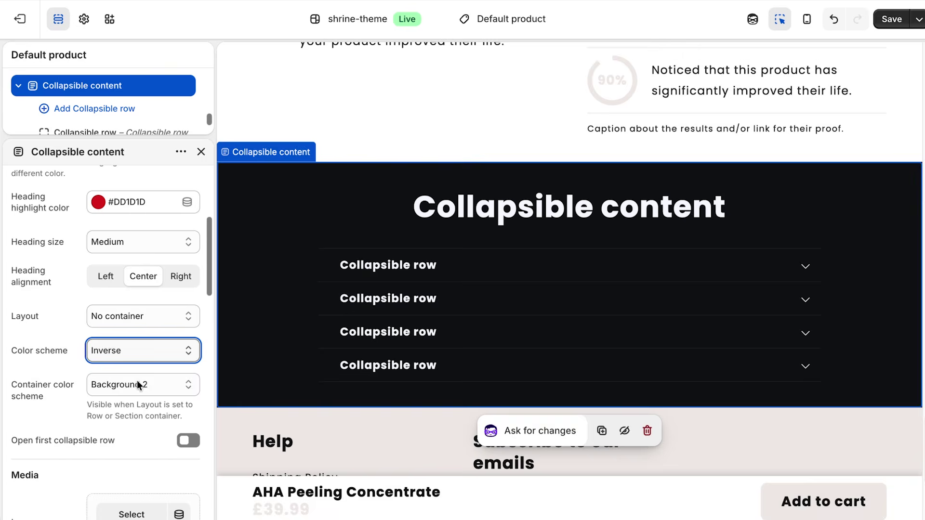
scroll(358, 310, "up", 15)
scroll(360, 310, "up", 10)
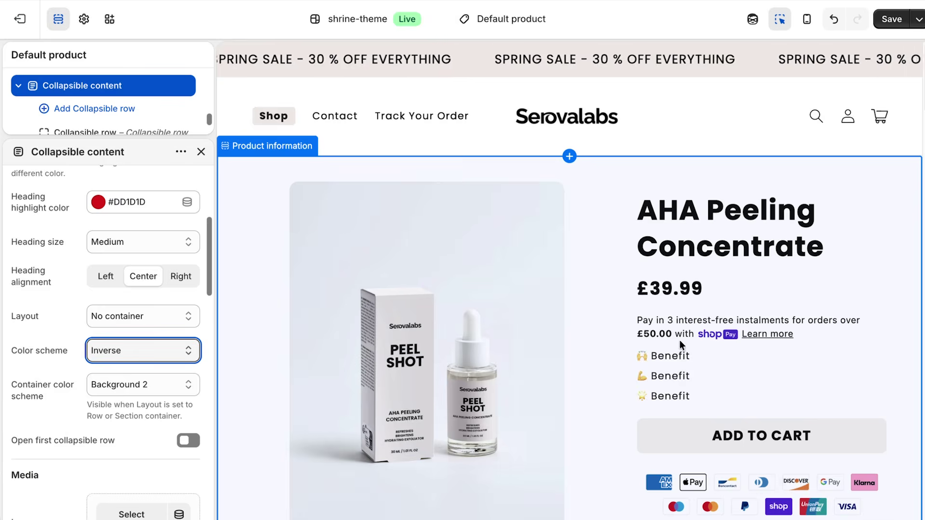
Close Product information and open the Emoji benefits block settings.
left_click(627, 347)
scroll(133, 174, "up", 3)
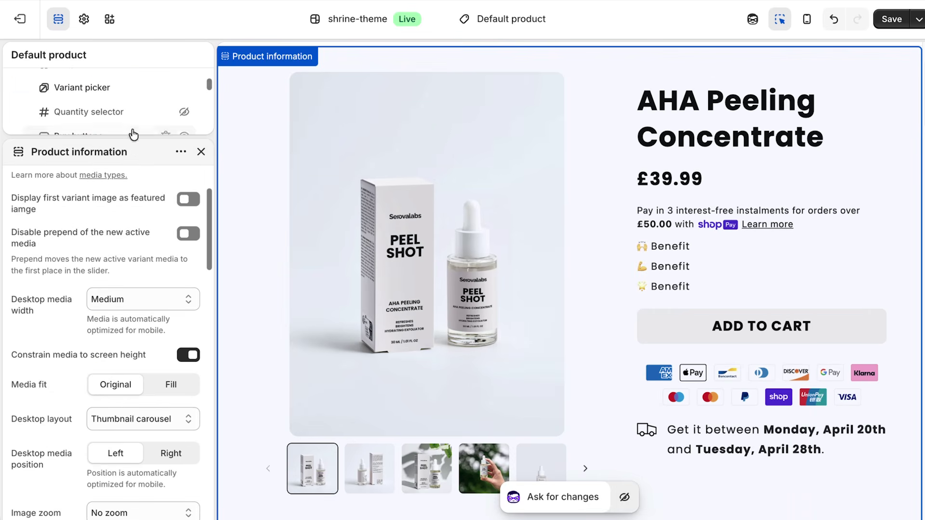
left_click(200, 152)
scroll(138, 188, "up", 3)
left_click(132, 170)
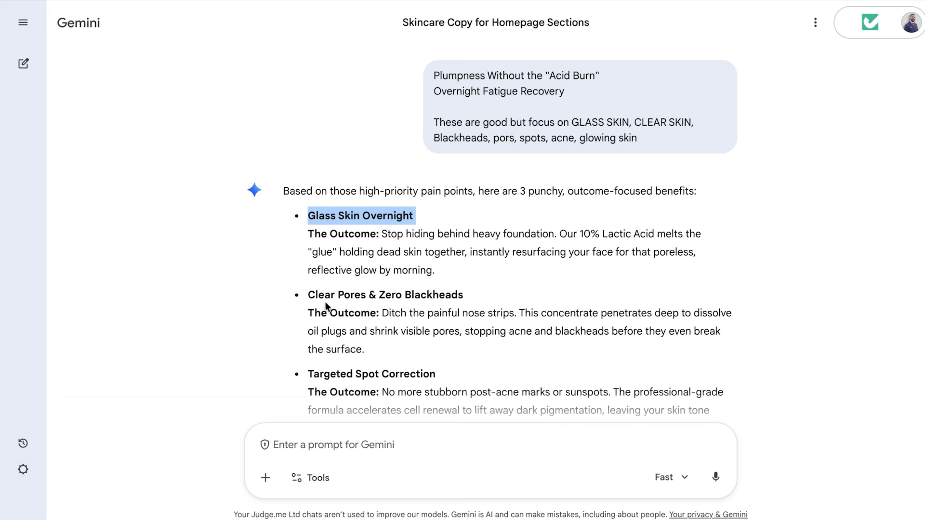
Copy in Clear Pores & Zero Blackheads, Overnight Fatigue Recovery and a fourth benefit line.
left_click_drag(309, 295, 379, 299)
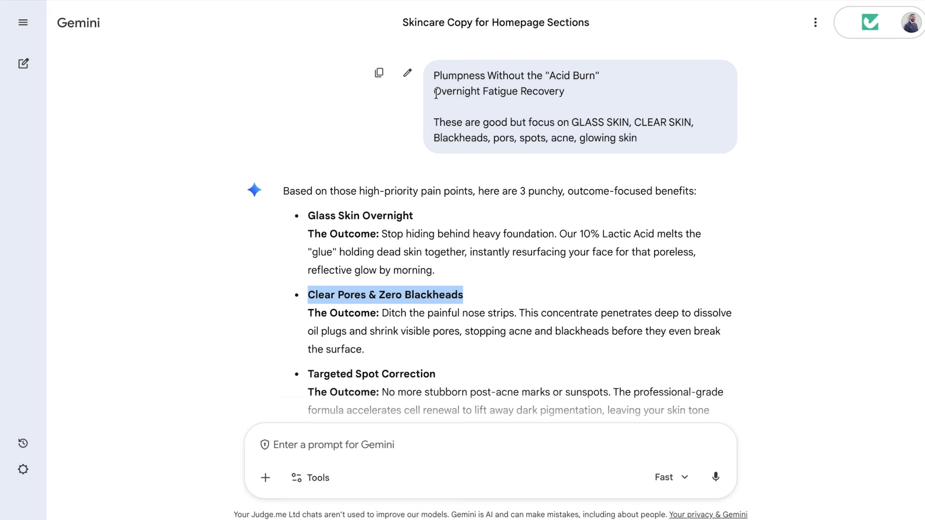
left_click_drag(436, 93, 576, 101)
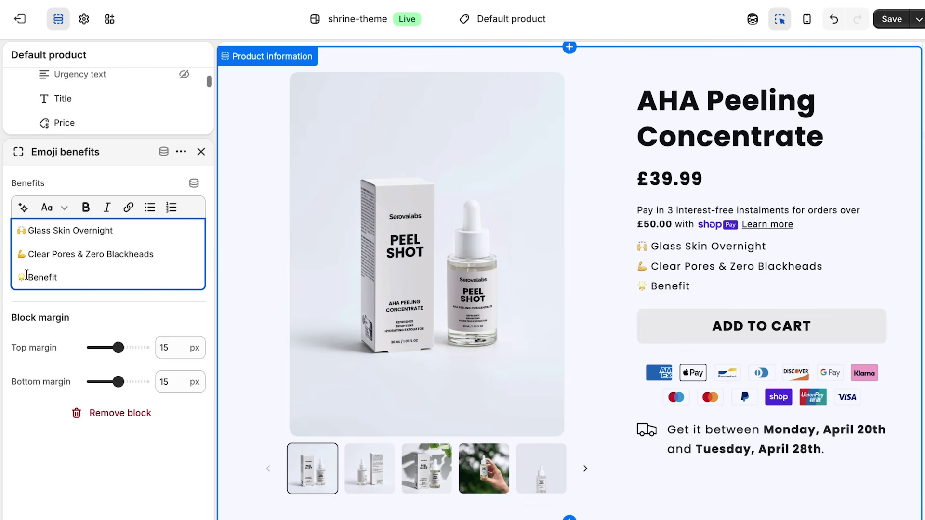
key("Return")
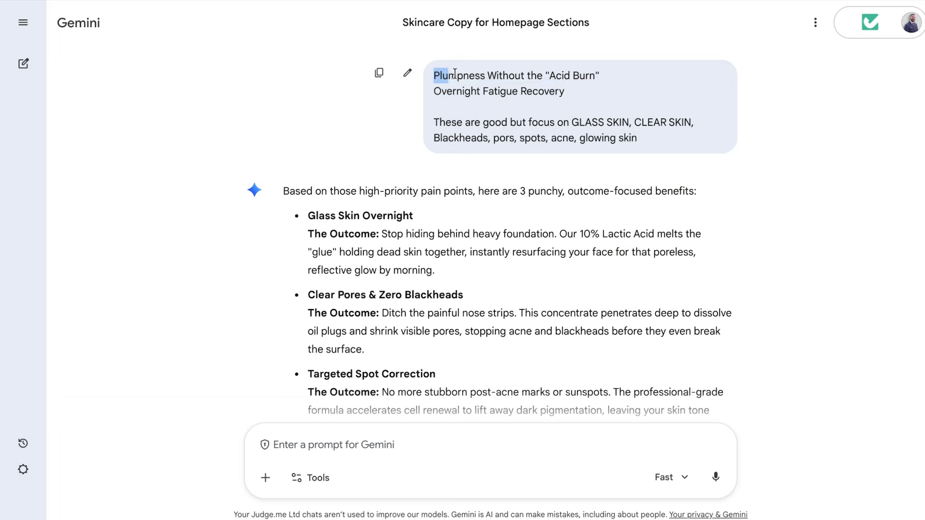
left_click_drag(455, 72, 620, 77)
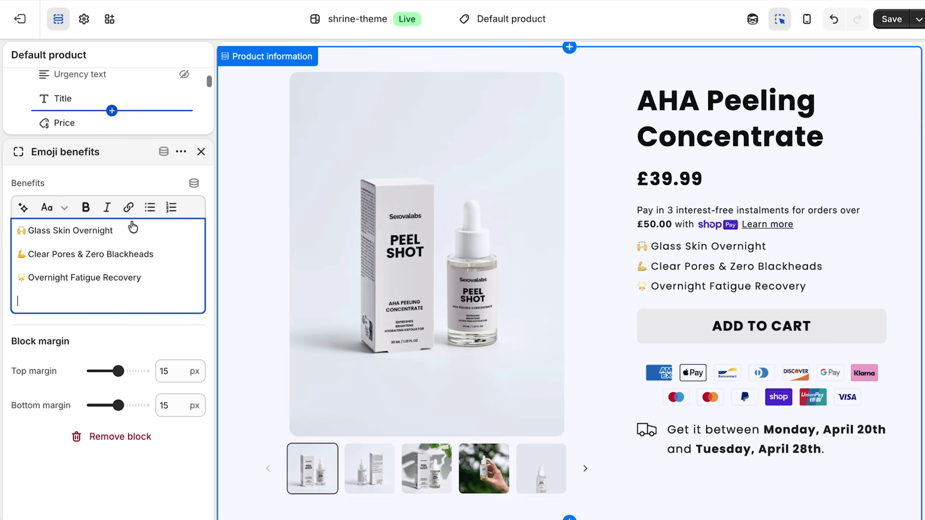
type("Plumpness Without the \"Acid Burn\"")
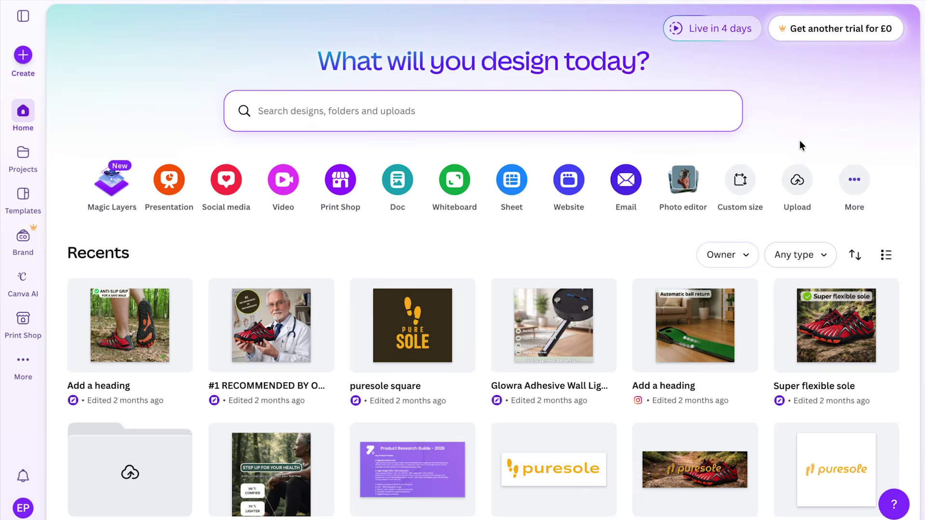
Create a 1000 × 1000 px Canva design and paste in the Peel Shot photo.
left_click(733, 180)
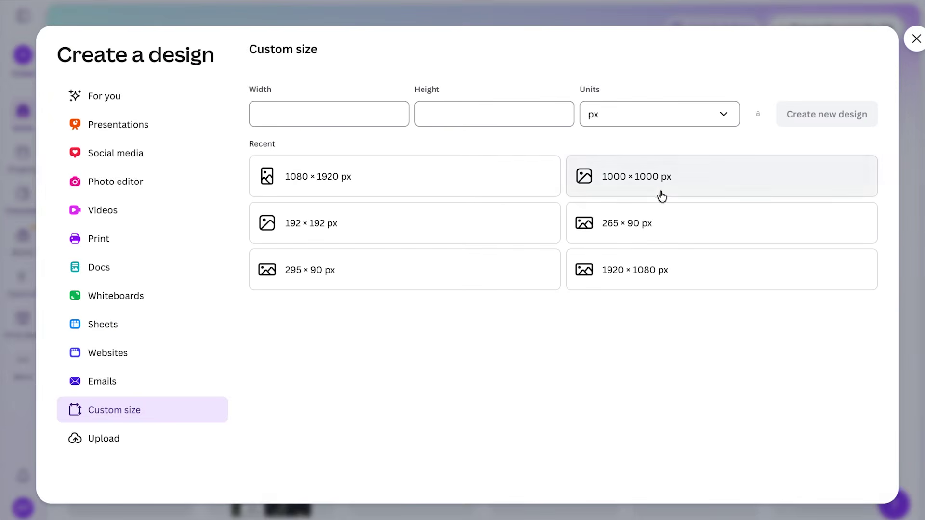
left_click(668, 193)
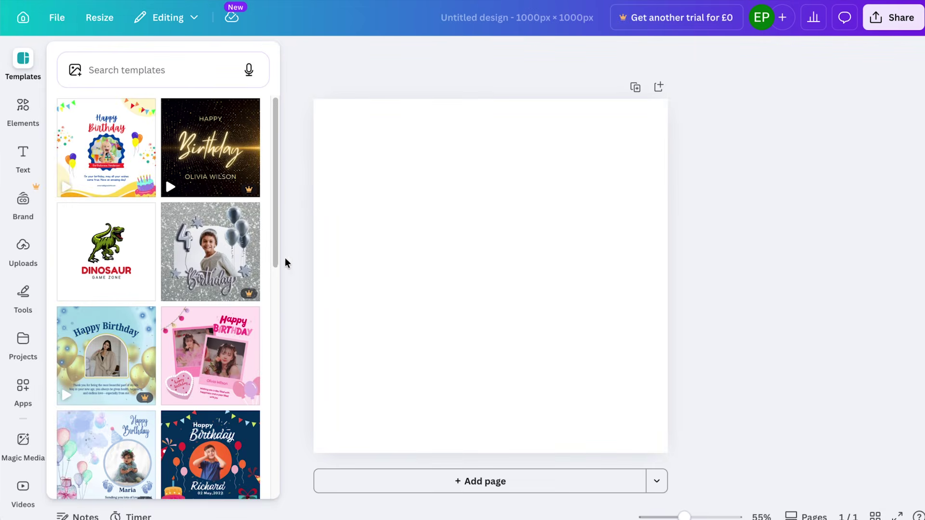
key("super+v")
Resize and position the photo so it fills the whole page.
left_click_drag(484, 268, 392, 196)
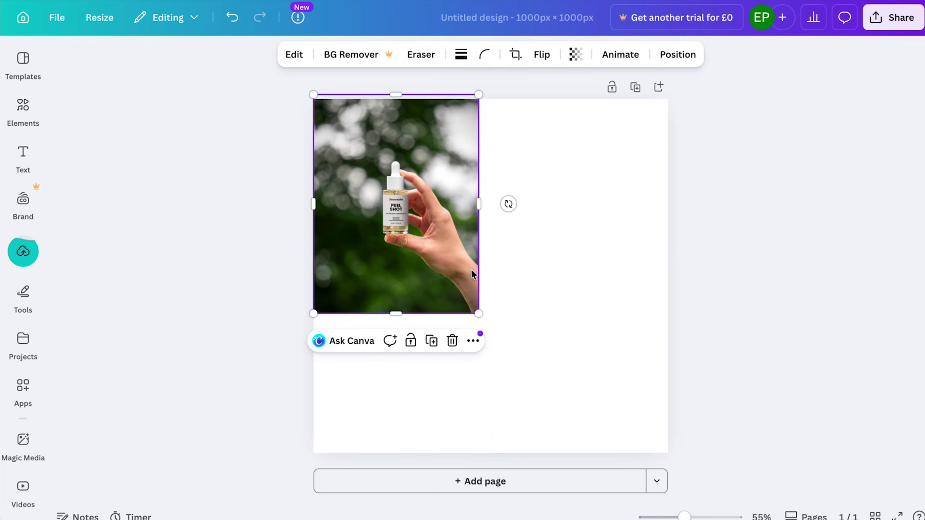
left_click_drag(477, 313, 742, 508)
left_click_drag(636, 368, 610, 318)
left_click(796, 353)
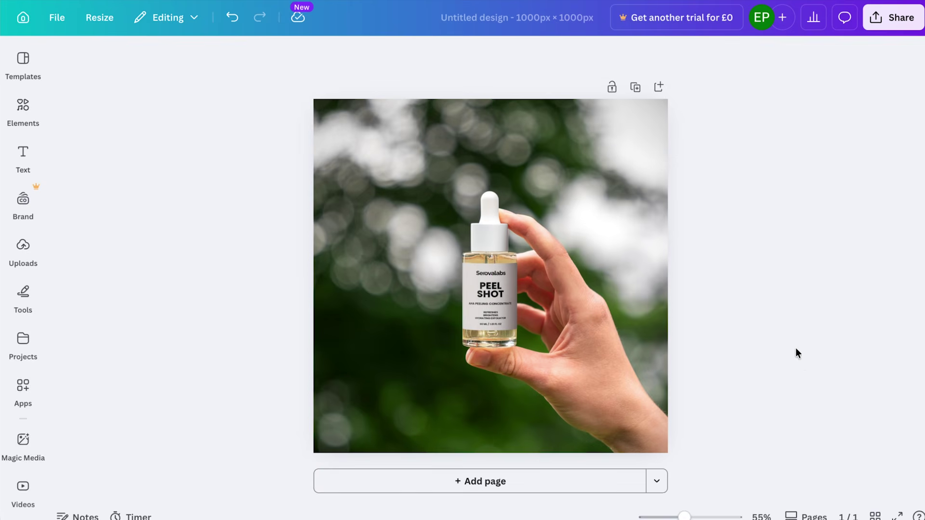
left_click_drag(640, 289, 618, 297)
left_click(754, 310)
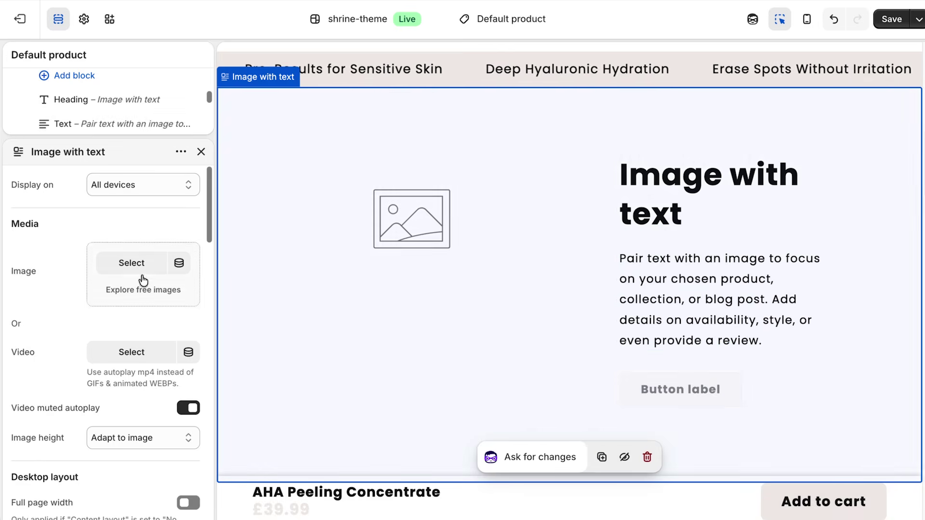
Set the Peel Shot photo as the Image with text section's image.
left_click(140, 279)
left_click(786, 470)
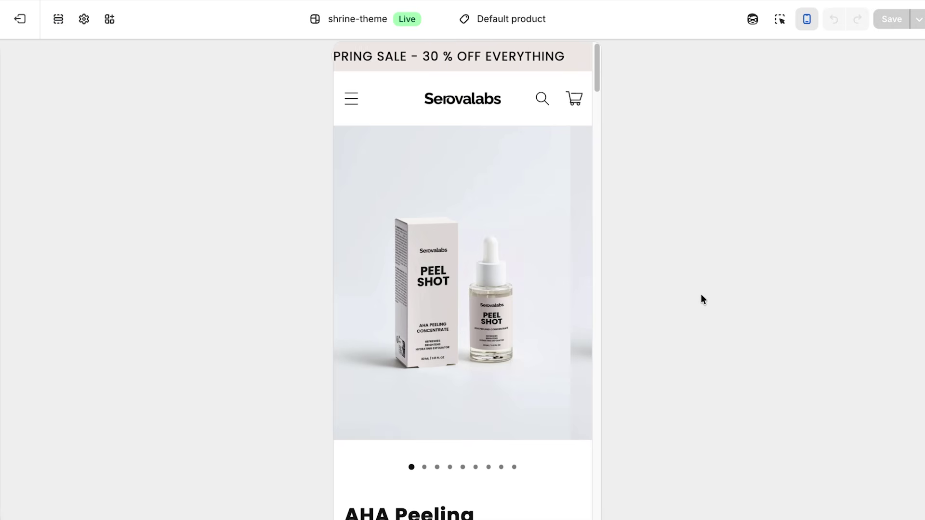
scroll(538, 224, "down", 2)
Scroll through the product page preview, jumping the gallery to its fourth photo.
left_click(451, 357)
scroll(534, 246, "down", 10)
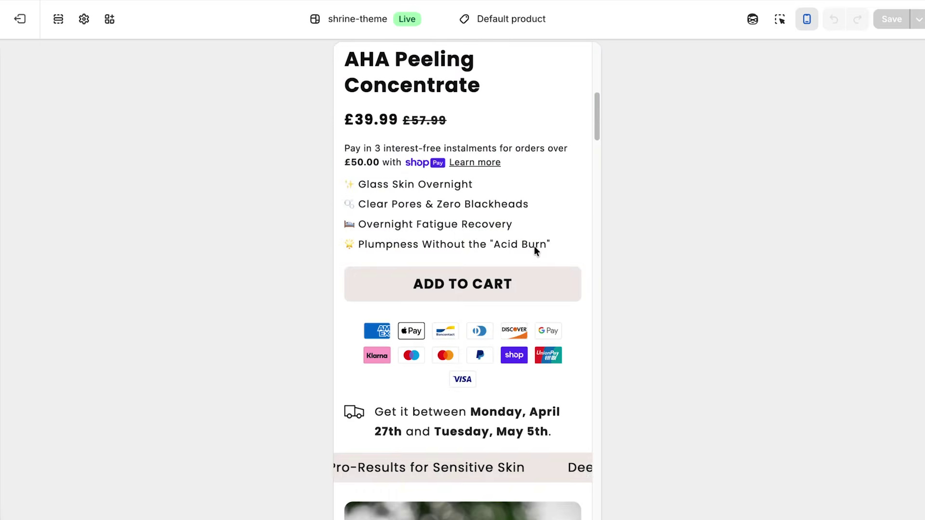
scroll(535, 250, "down", 20)
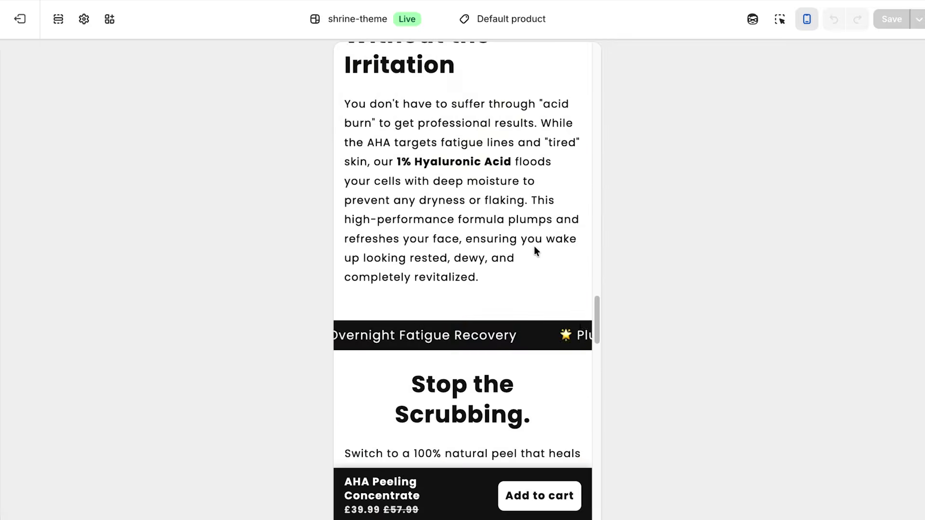
scroll(534, 247, "down", 10)
scroll(534, 247, "up", 20)
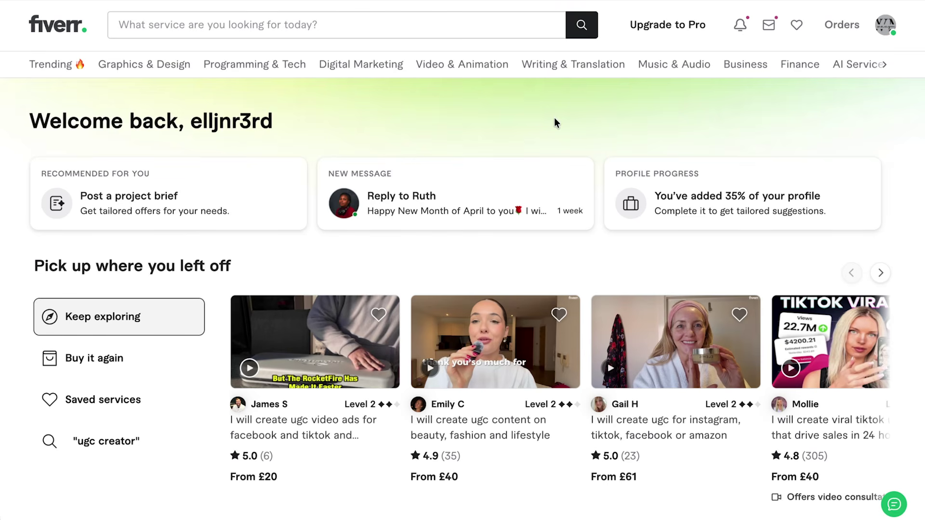
Search Fiverr for 'ugc creator' and filter results to sellers in the United Kingdom.
left_click(269, 25)
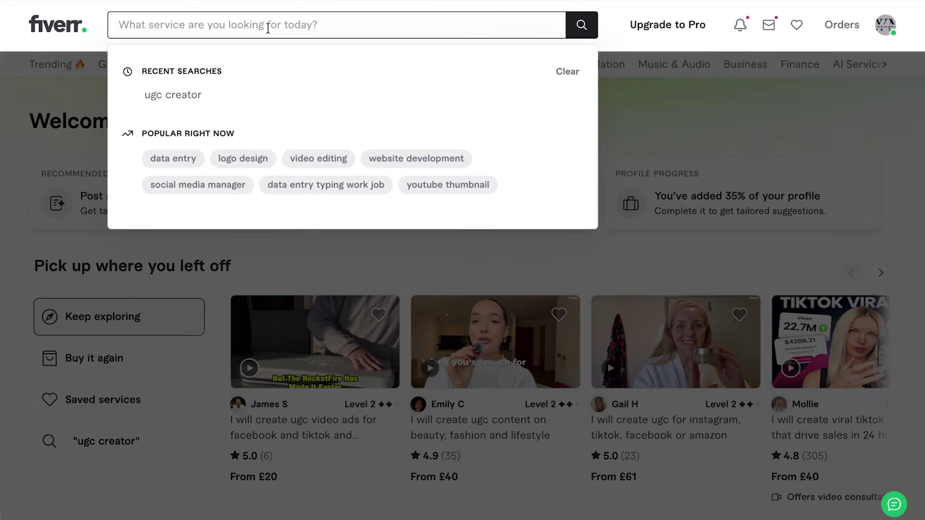
type("ugc creator")
left_click(581, 25)
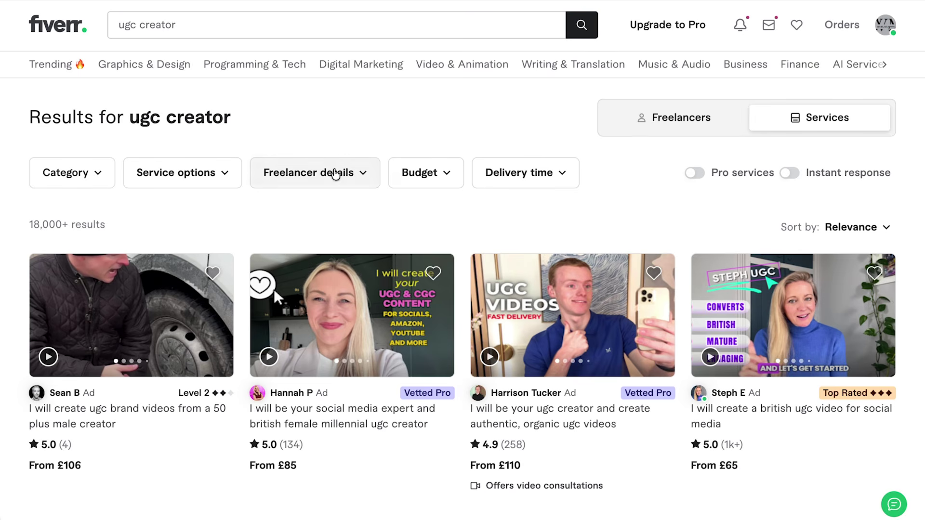
left_click(332, 173)
scroll(356, 323, "down", 1)
scroll(365, 319, "down", 7)
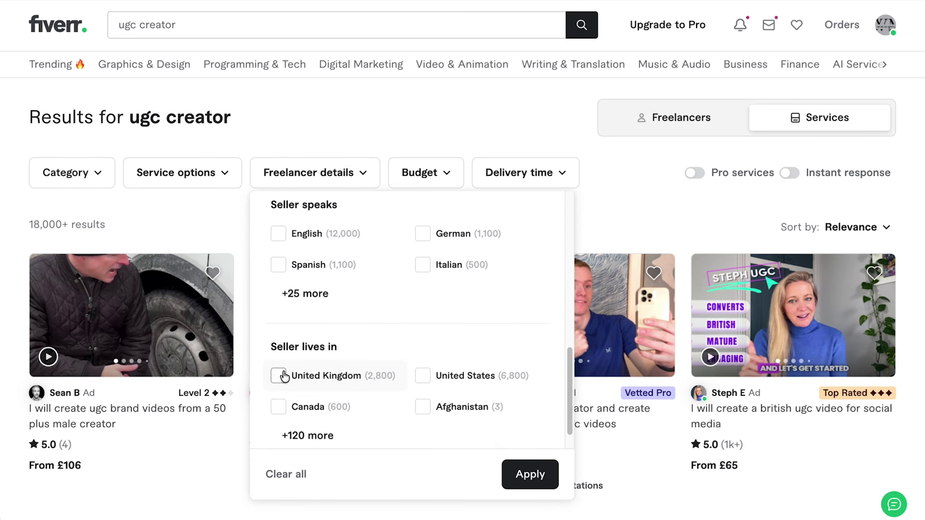
left_click(553, 475)
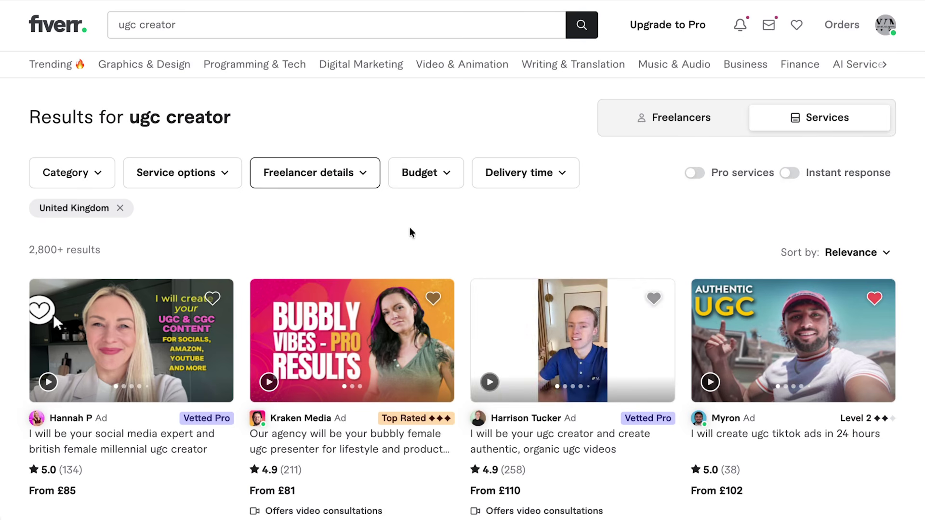
Set a custom budget of up to £80.
left_click(419, 174)
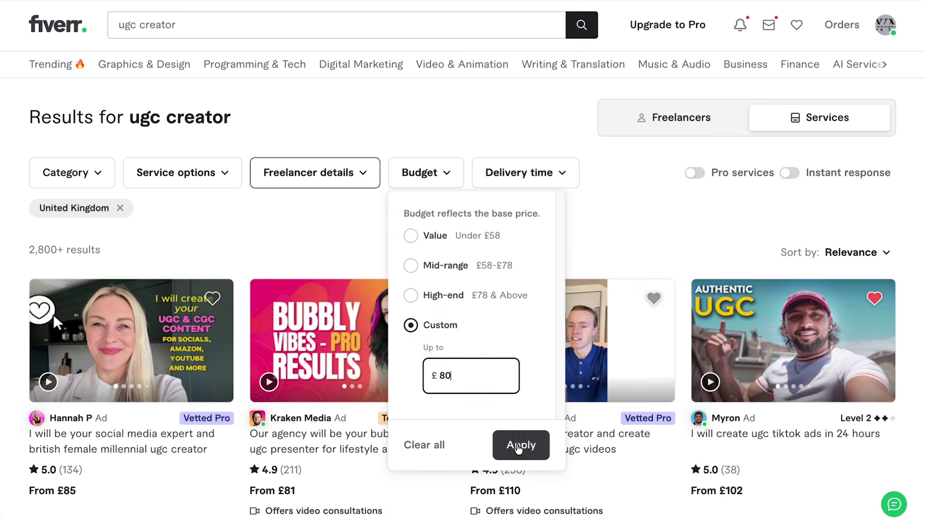
left_click(519, 447)
scroll(614, 219, "down", 10)
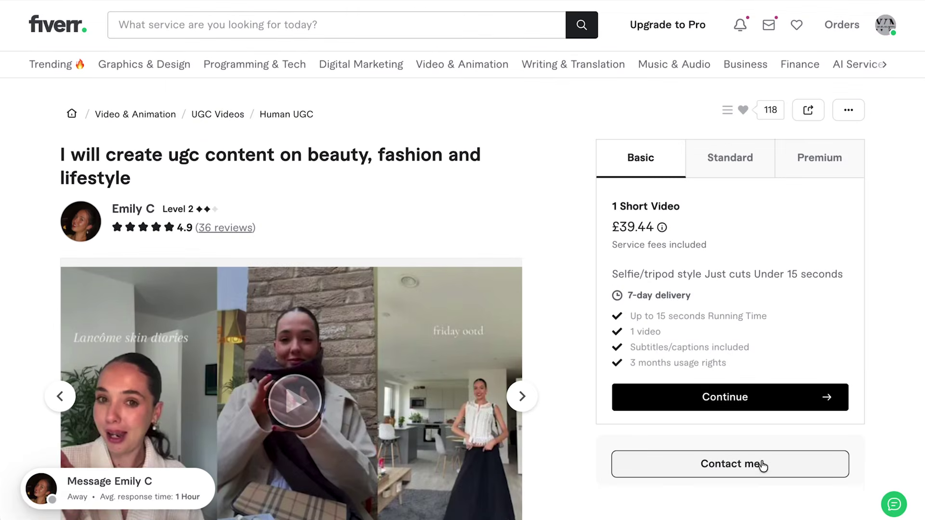
Paste the video ad, before-and-after and product photo brief with script into a message, and send it.
left_click(762, 466)
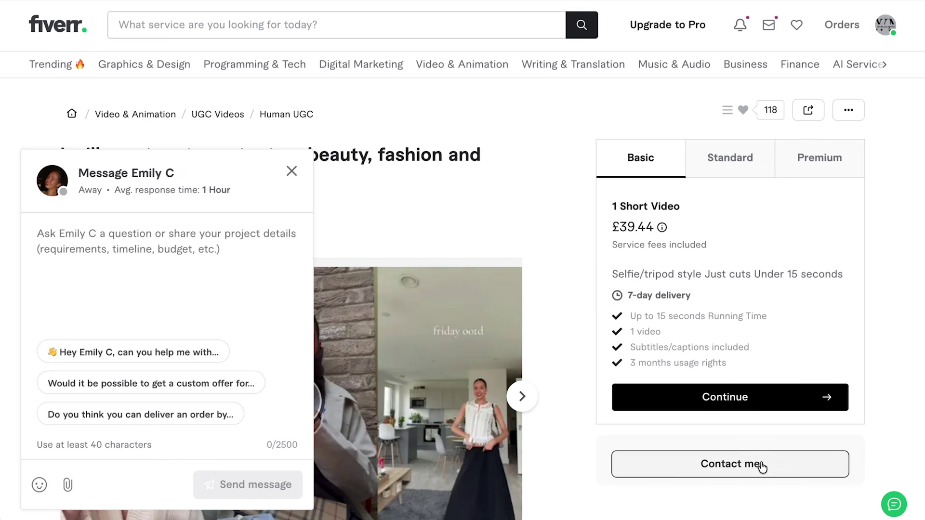
key("ctrl+v")
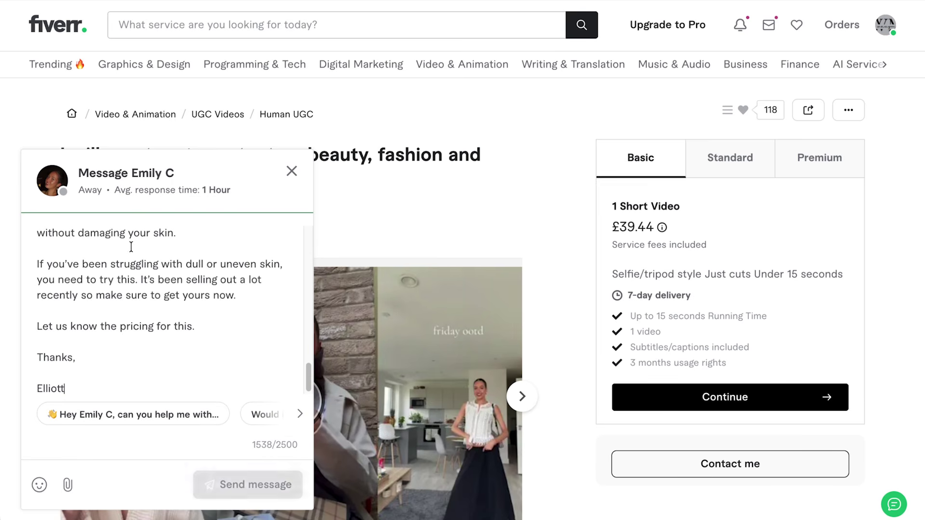
scroll(219, 304, "up", 15)
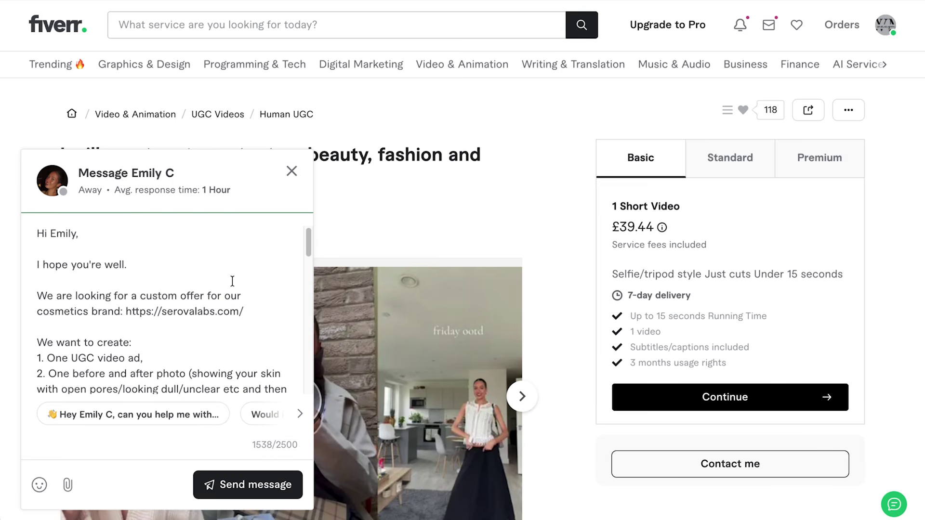
scroll(193, 346, "down", 1)
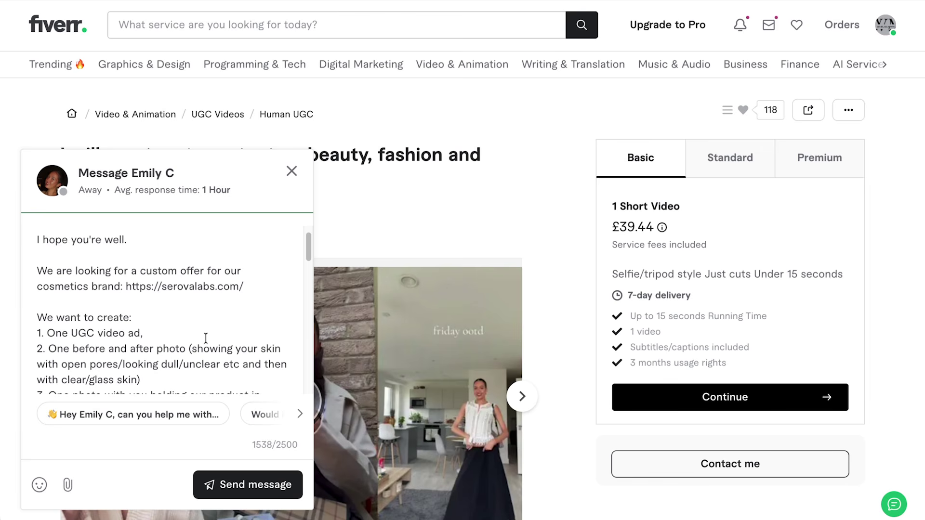
scroll(206, 338, "down", 5)
scroll(206, 338, "up", 1)
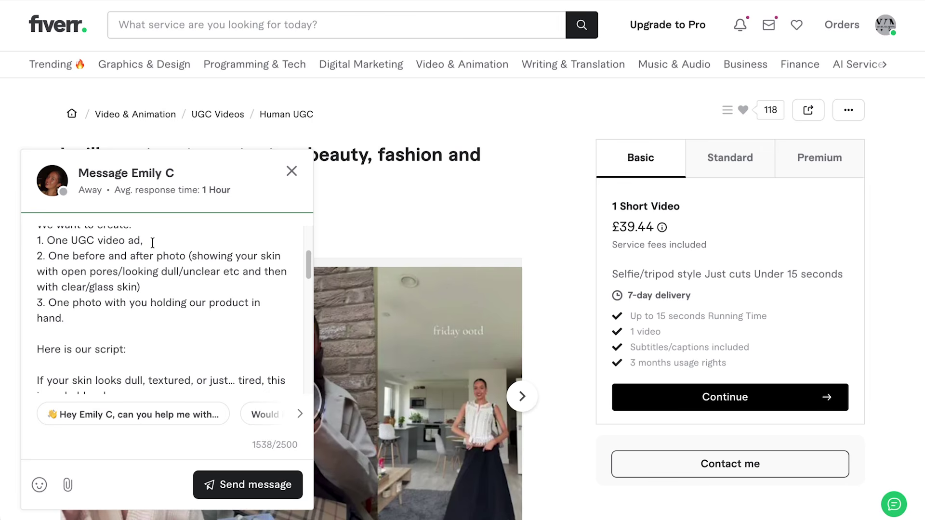
left_click(251, 492)
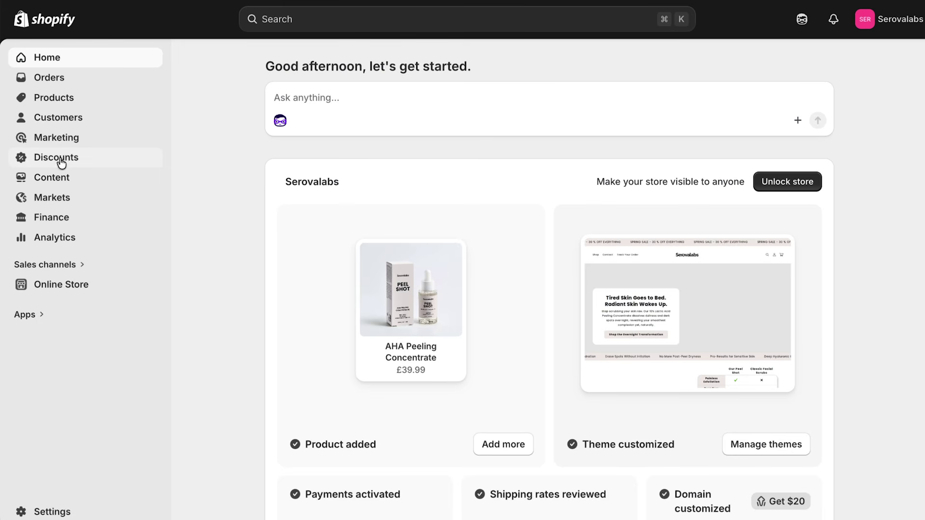
Start an amount-off-products discount with code CREATOR100 worth 100%.
left_click(61, 163)
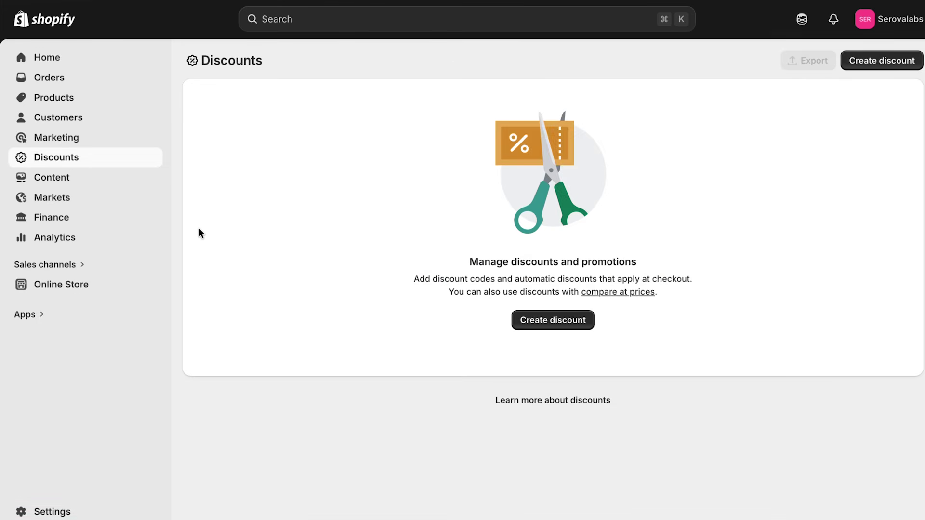
left_click(550, 322)
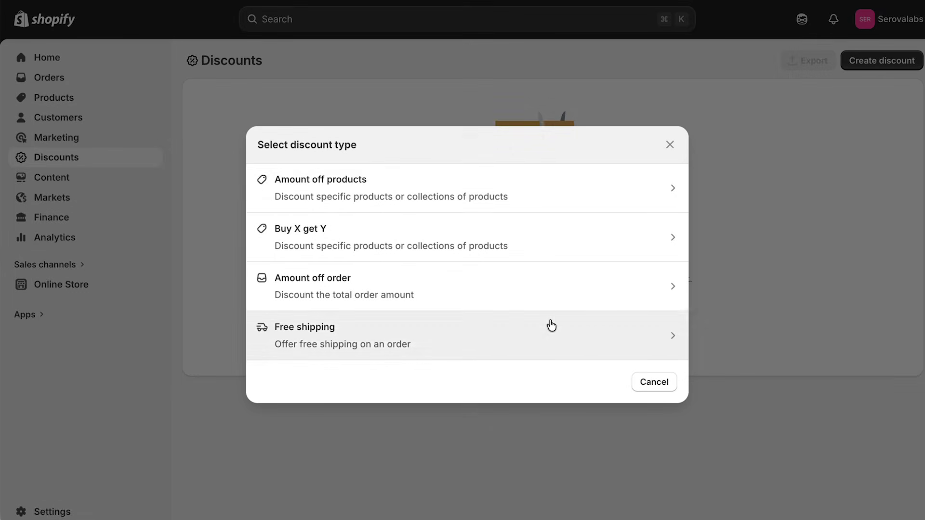
left_click(362, 193)
type("CREATOR100")
left_click(544, 294)
type("100")
left_click(456, 257)
Apply the discount to the Home page collection only.
left_click(279, 345)
left_click(279, 342)
left_click(299, 378)
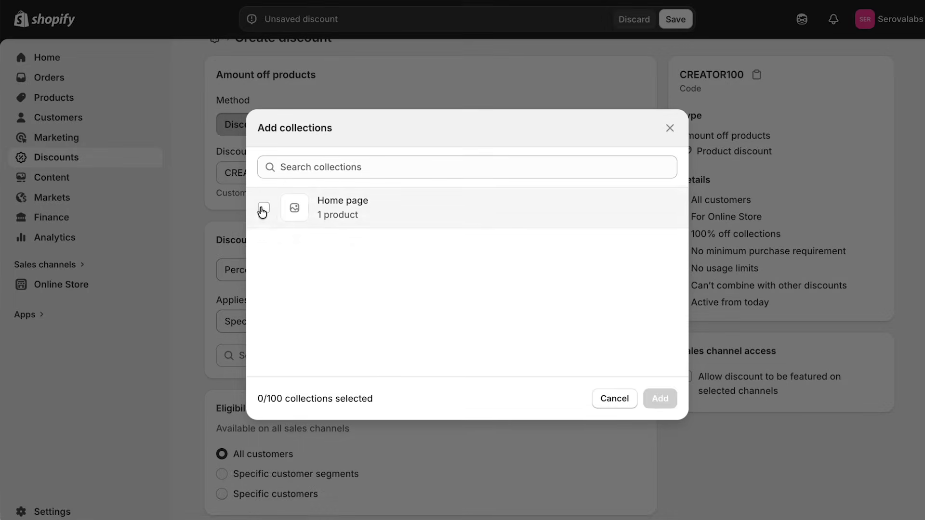
left_click(260, 211)
left_click(659, 400)
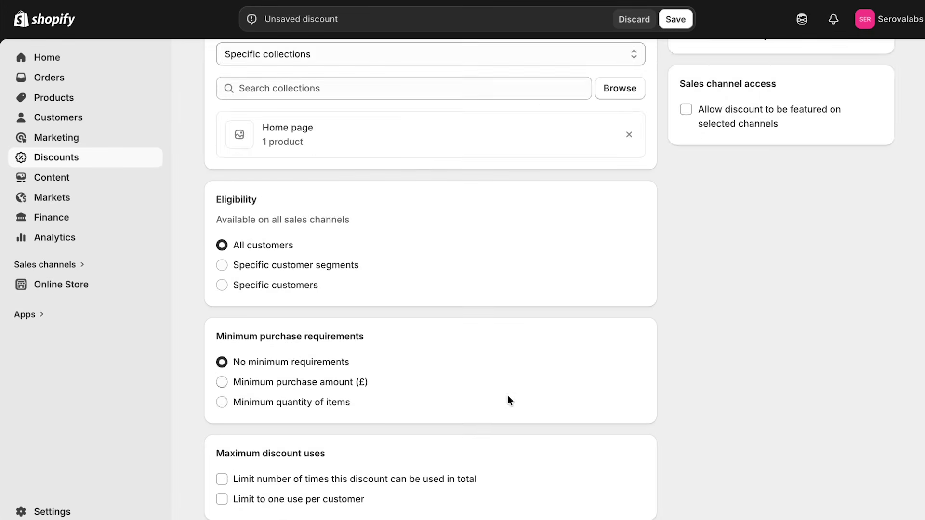
Limit the discount to 10 total uses, save it, and paste the code into the reply.
scroll(533, 338, "down", 2)
left_click(372, 377)
left_click(286, 394)
type("10")
left_click(379, 431)
scroll(549, 411, "down", 5)
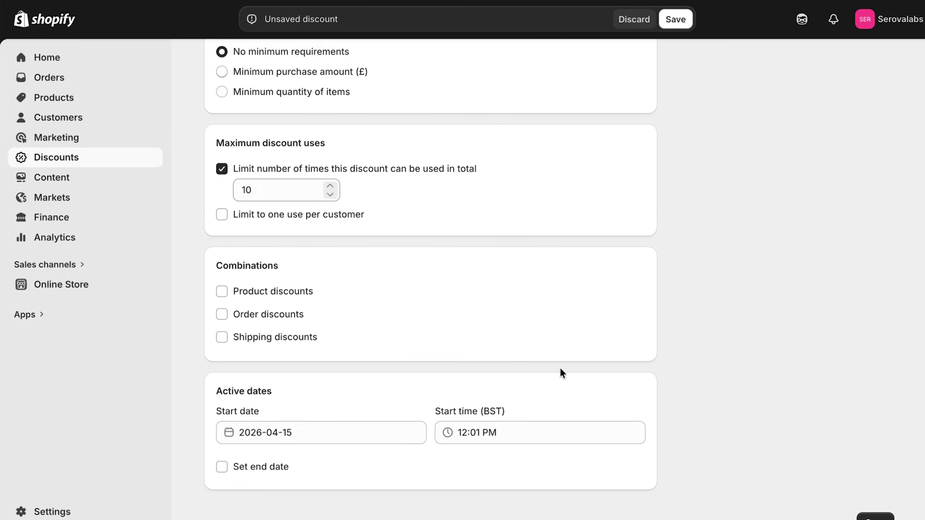
left_click(875, 510)
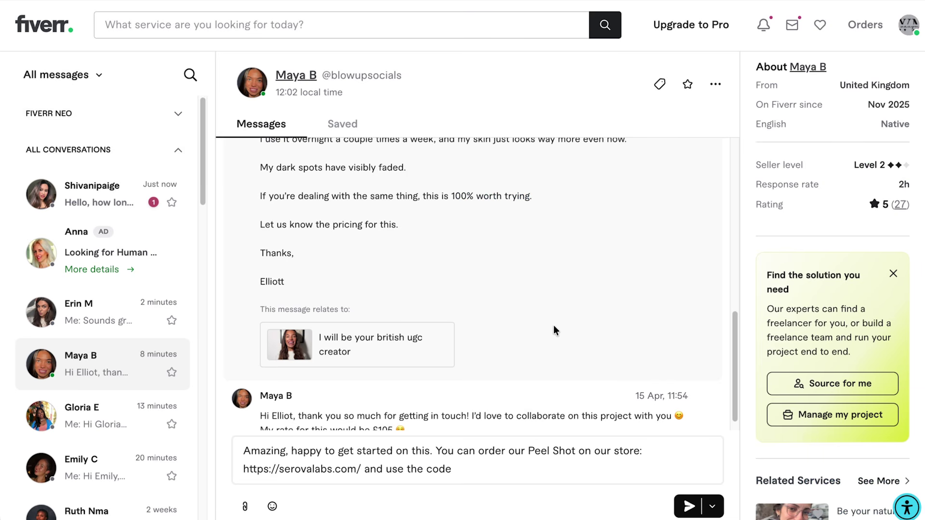
type("CREATOR100")
Send the creator the CREATOR100 'for 100 % off' reply and continue to her gig checkout.
type("for 100 ")
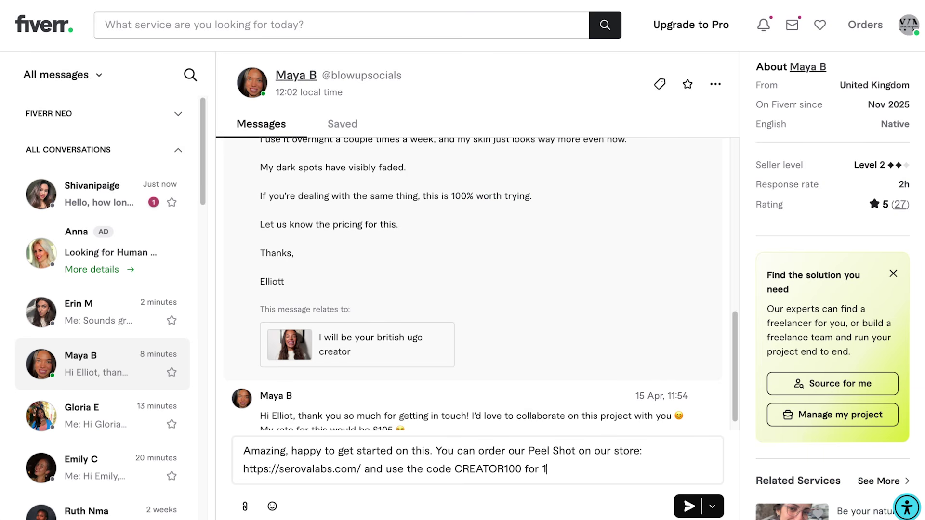
type("% off")
left_click(690, 506)
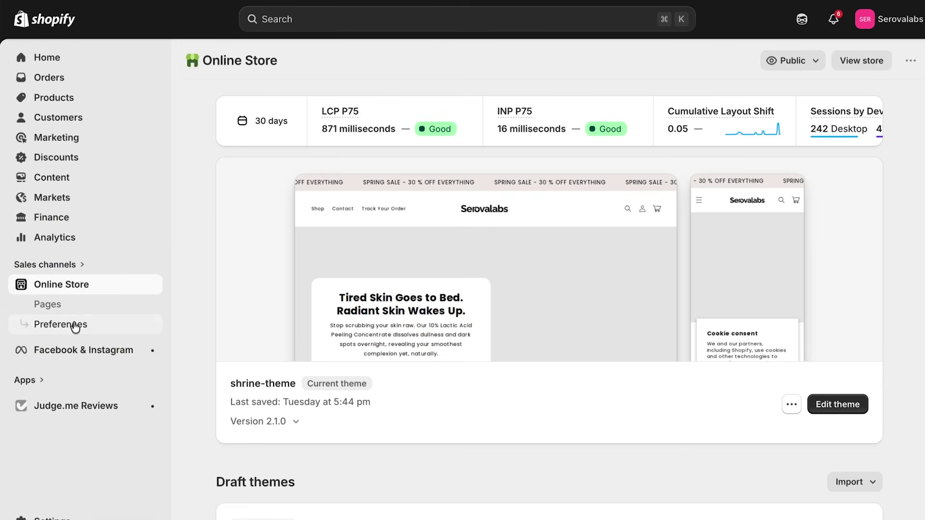
left_click(74, 325)
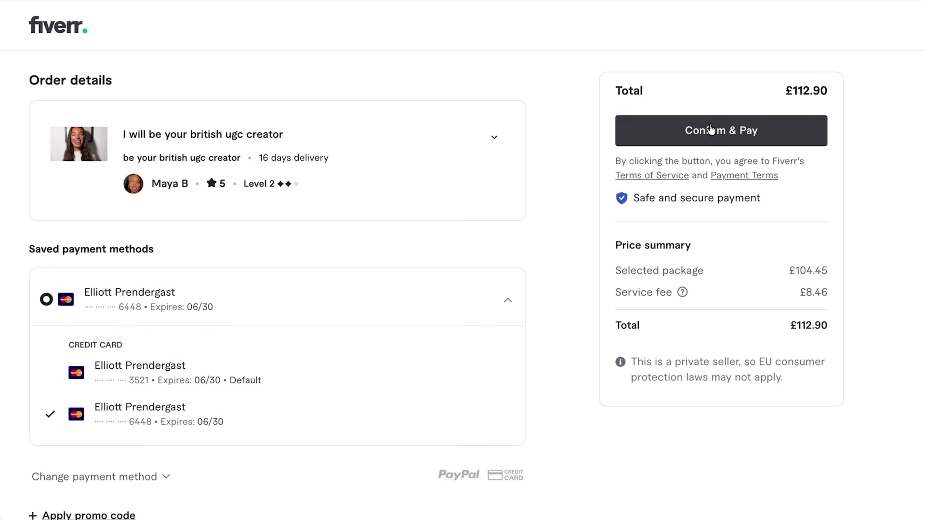
Confirm and pay for the gig, then submit the script brief requirements to start the order.
left_click(711, 133)
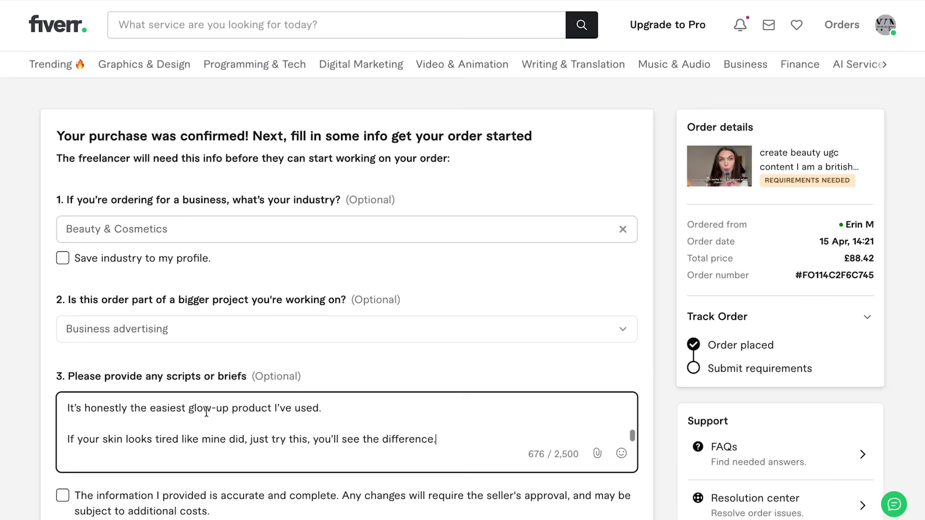
left_click(365, 369)
scroll(374, 362, "down", 2)
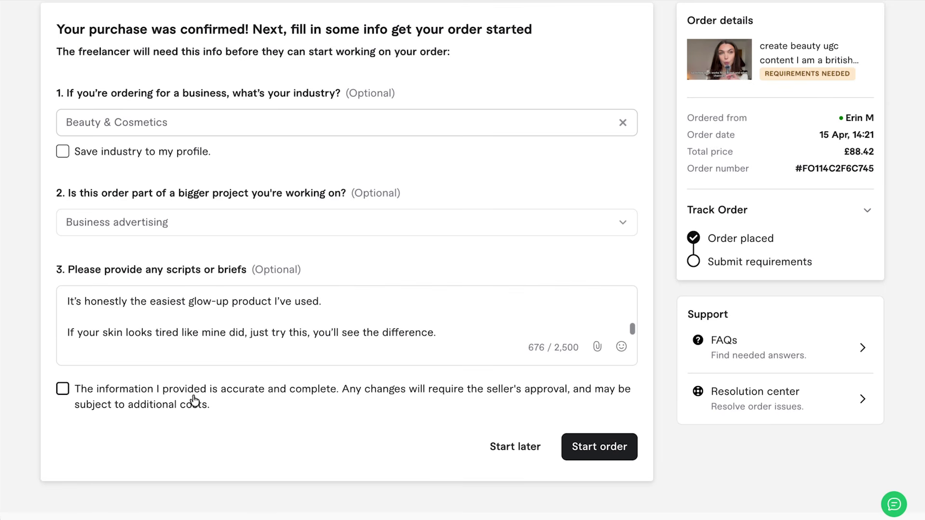
left_click(63, 389)
left_click(601, 448)
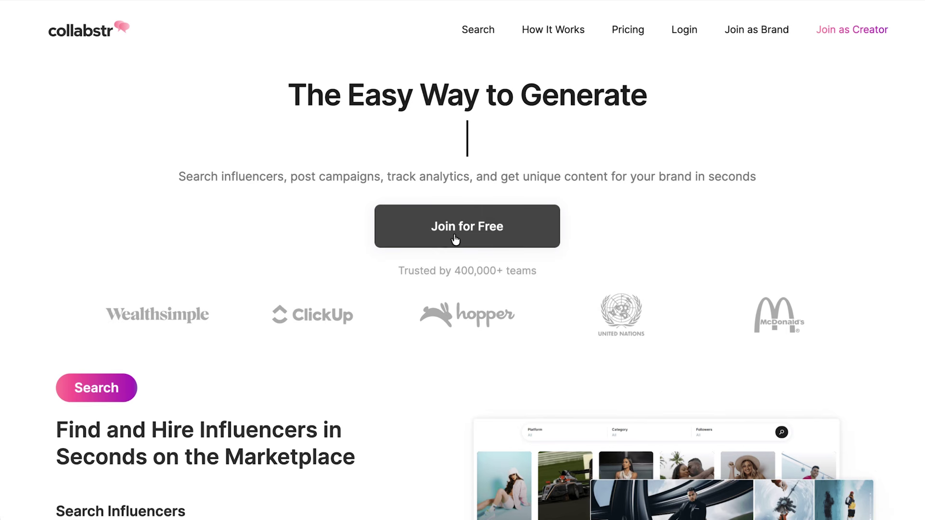
Join Collabstr for free and browse the UK female UGC beauty creator cards.
left_click(455, 240)
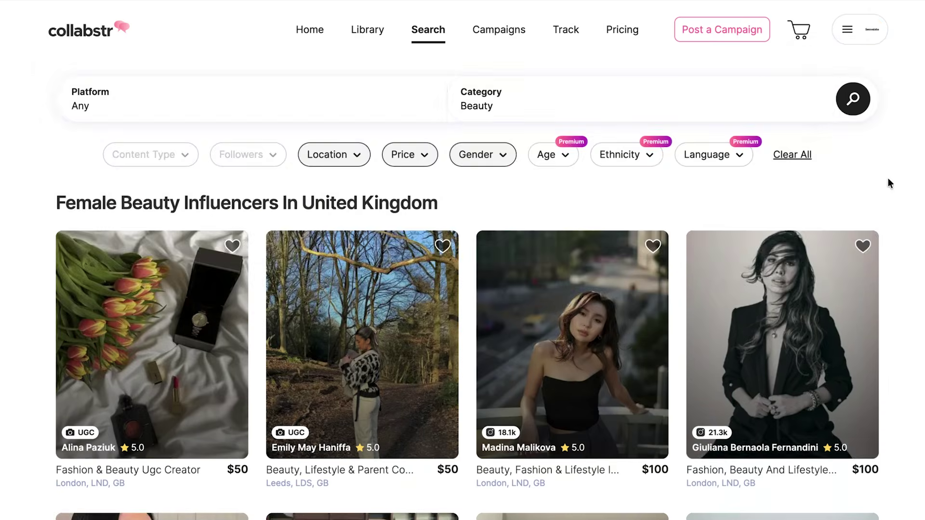
scroll(889, 178, "down", 8)
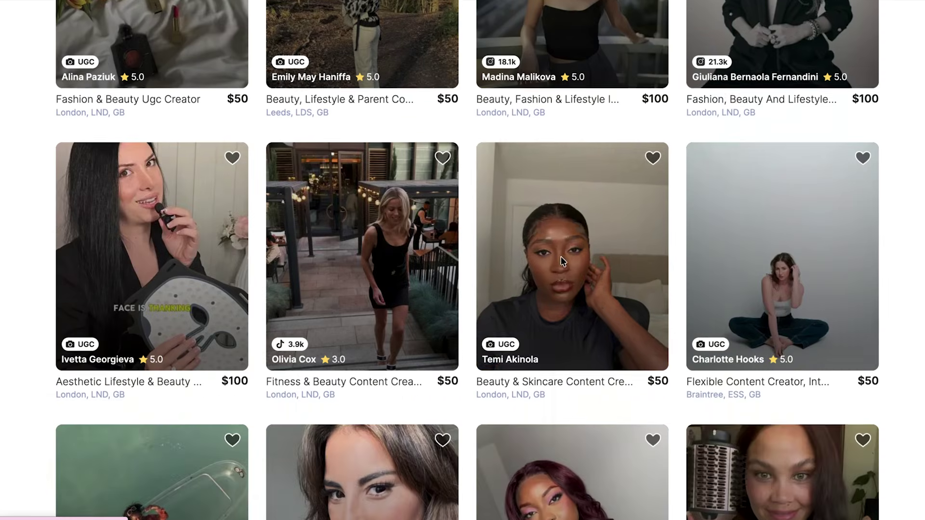
scroll(561, 256, "down", 14)
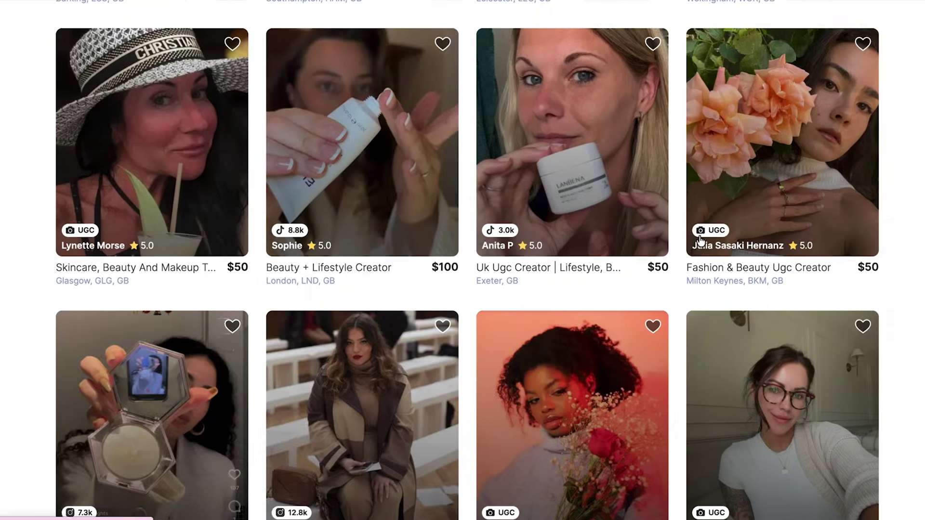
scroll(700, 241, "down", 2)
right_click(140, 297)
left_click(173, 275)
scroll(694, 283, "down", 5)
right_click(110, 337)
left_click(144, 274)
scroll(506, 292, "down", 1)
scroll(506, 292, "down", 15)
right_click(153, 259)
left_click(209, 271)
scroll(745, 281, "down", 8)
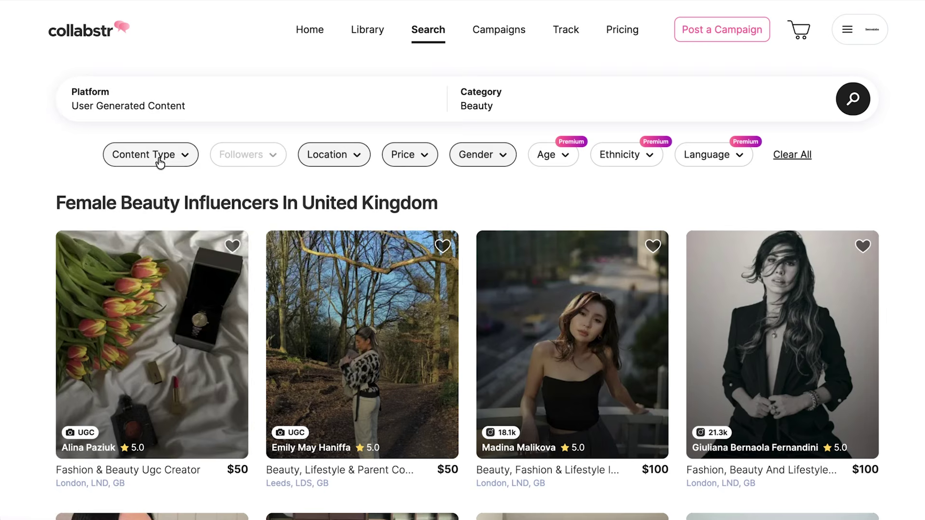
Filter creators to Product Video, Product Photo and Video Ad content types.
left_click(161, 157)
left_click(120, 201)
left_click(120, 230)
left_click(120, 259)
scroll(229, 262, "down", 2)
left_click(264, 365)
Page through the filtered creator results.
scroll(721, 199, "down", 10)
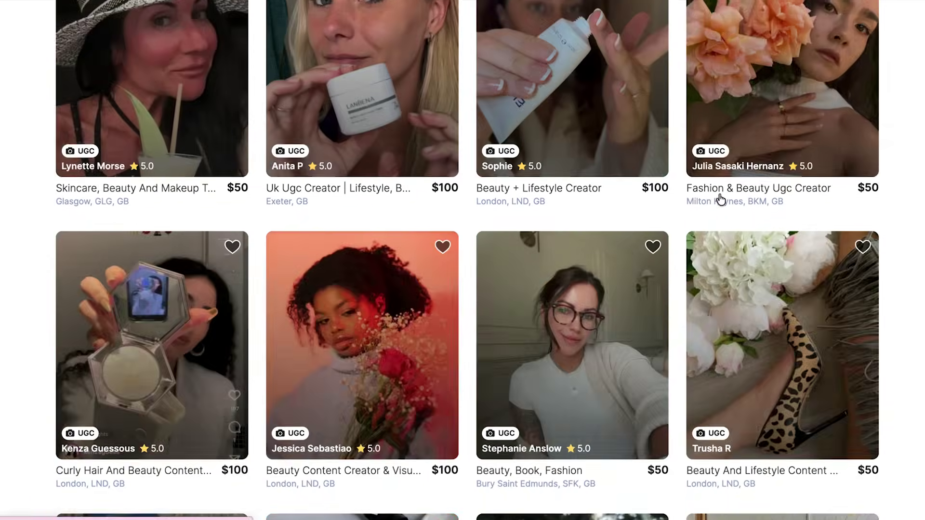
scroll(720, 199, "down", 20)
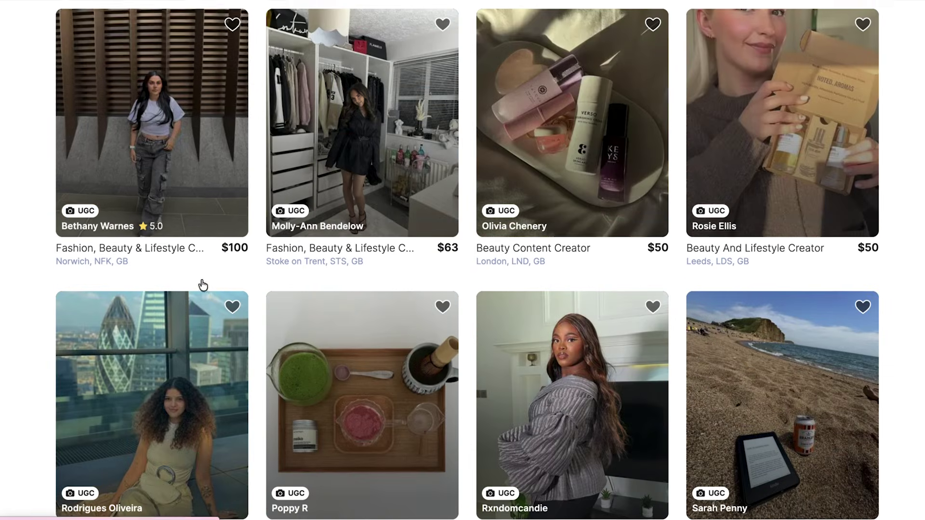
scroll(203, 283, "down", 2)
right_click(135, 263)
left_click(186, 277)
scroll(498, 248, "down", 7)
left_click(467, 435)
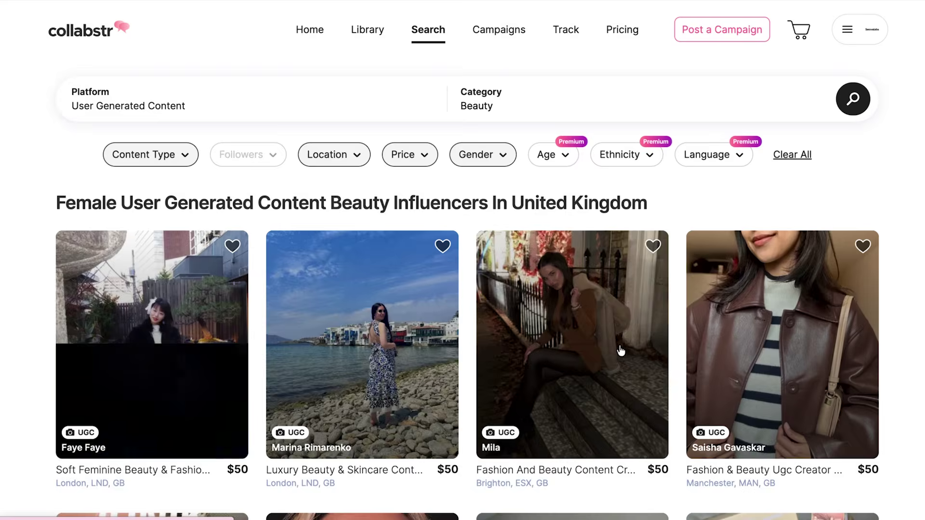
scroll(537, 188, "down", 5)
scroll(655, 208, "up", 2)
scroll(474, 277, "down", 3)
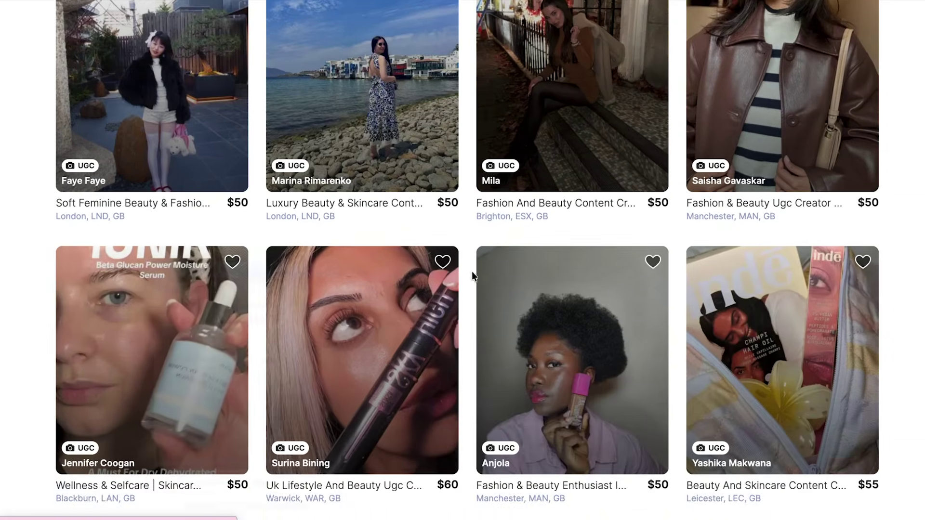
scroll(473, 276, "down", 20)
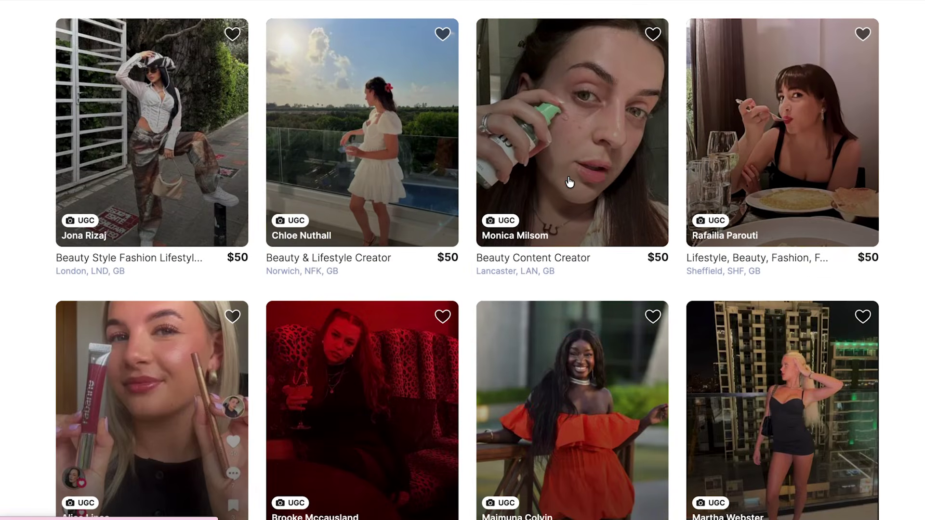
scroll(601, 179, "down", 15)
scroll(603, 178, "up", 2)
scroll(603, 178, "down", 8)
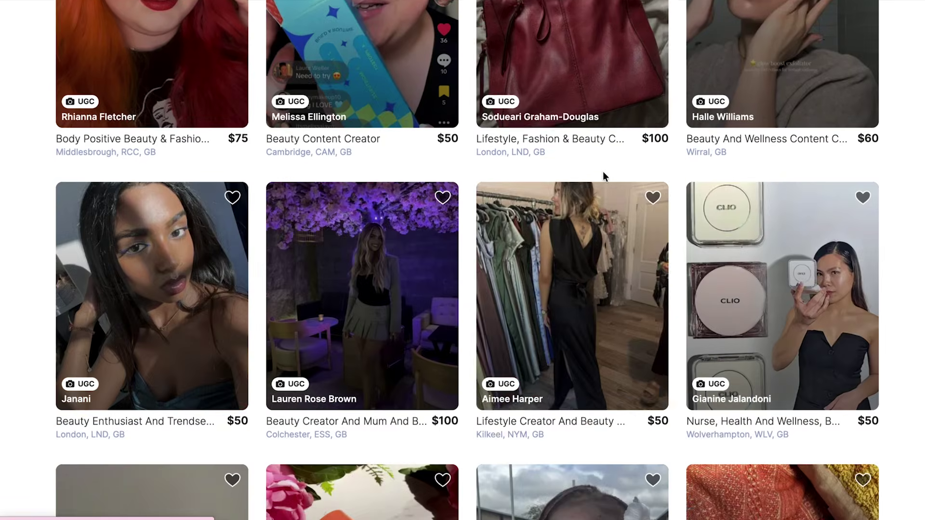
scroll(603, 171, "down", 8)
left_click(502, 391)
scroll(771, 229, "down", 10)
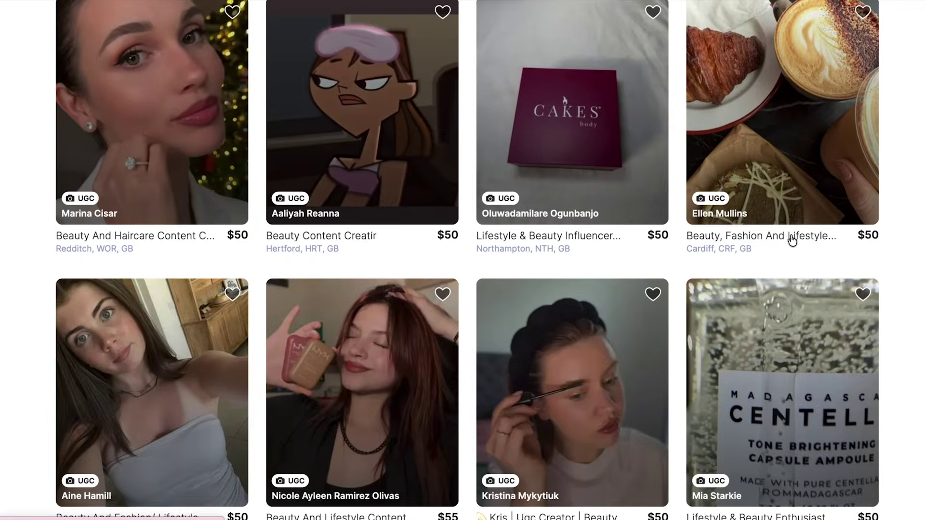
scroll(792, 239, "down", 10)
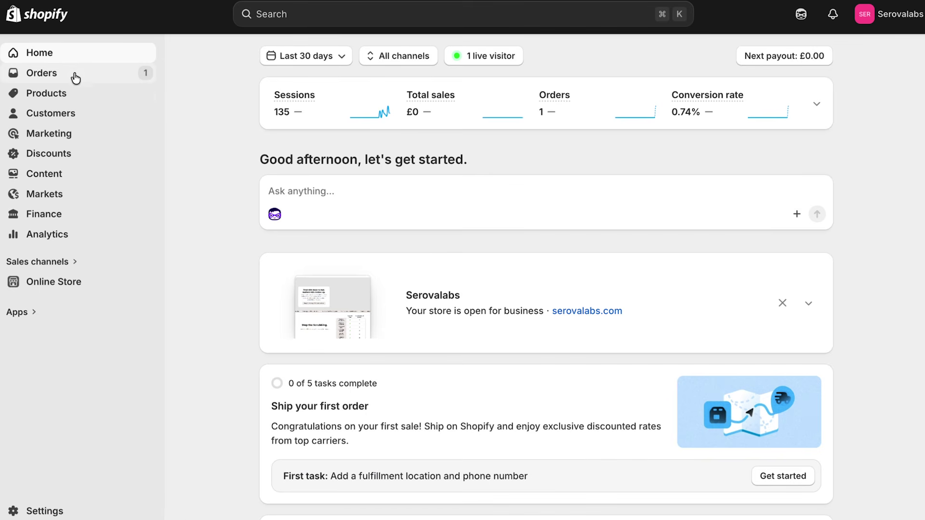
Request fulfillment of order #1001 from Selfnamed, keeping customer shipping notification on.
left_click(76, 78)
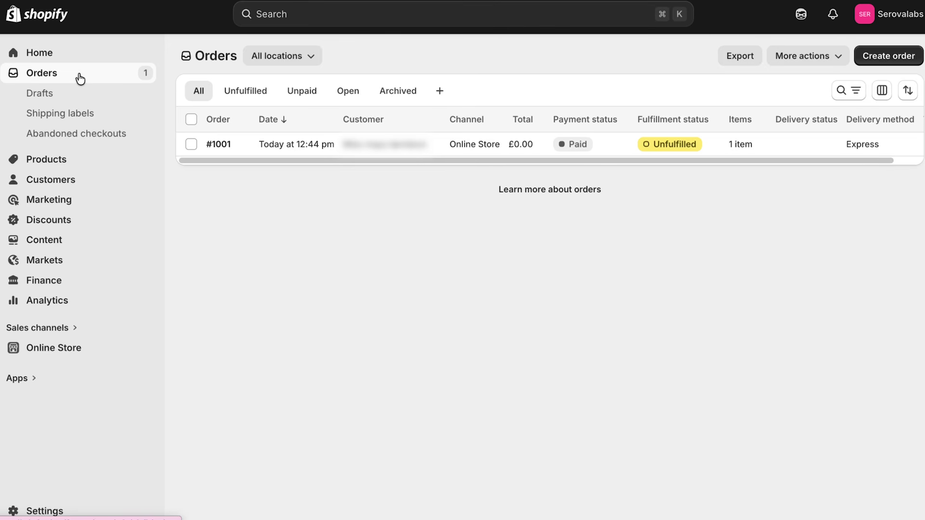
left_click(453, 152)
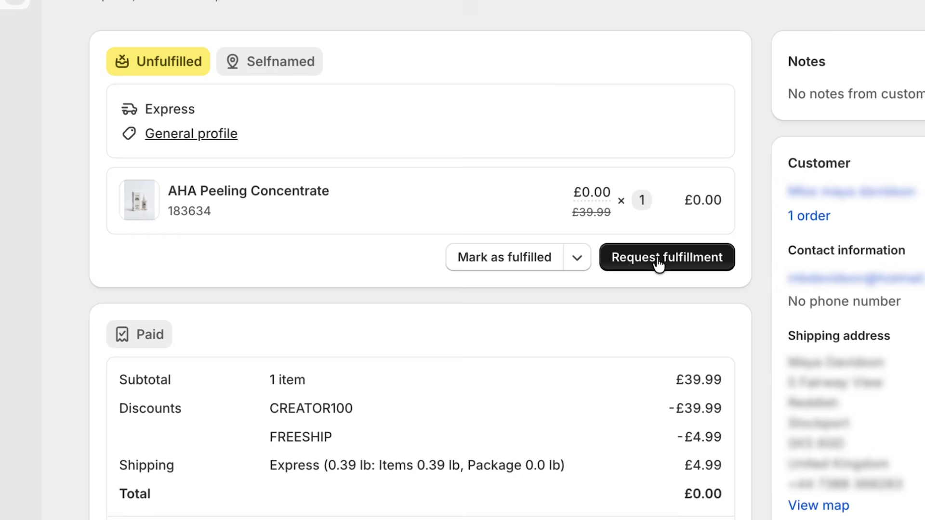
left_click(660, 260)
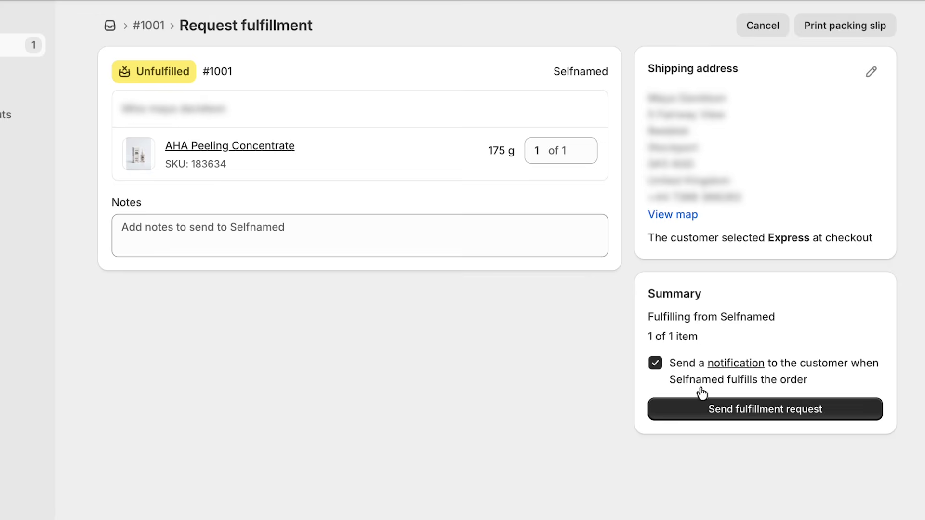
left_click(743, 409)
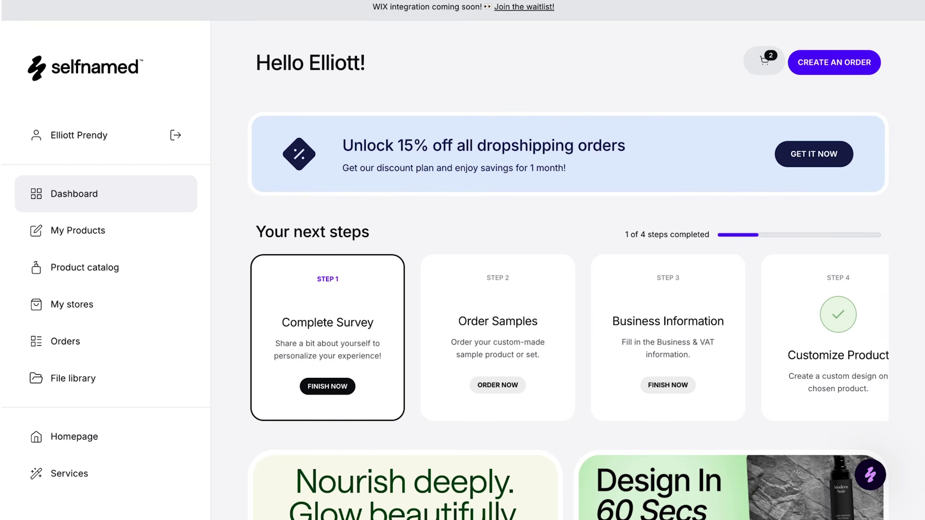
Open Selfnamed's orders list and read back through the support chat about missing Shopify orders.
left_click(95, 346)
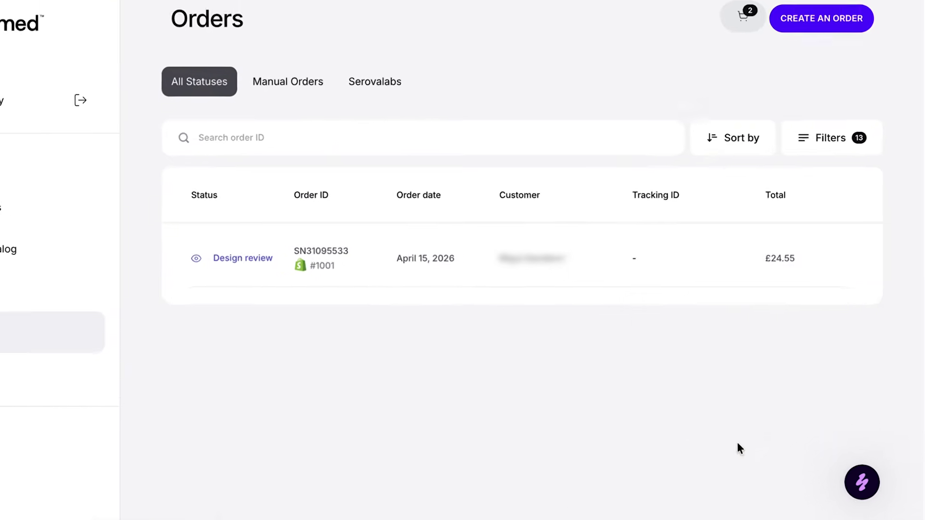
left_click(869, 476)
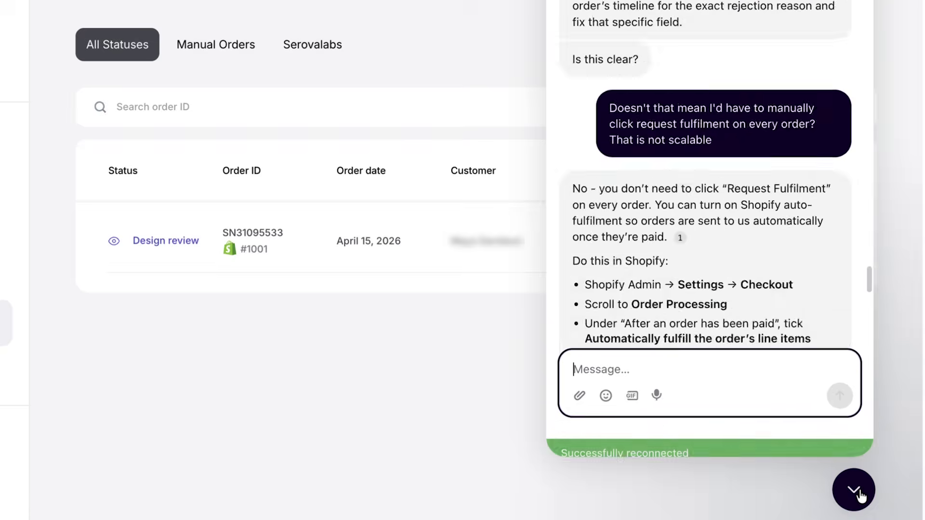
scroll(765, 281, "up", 20)
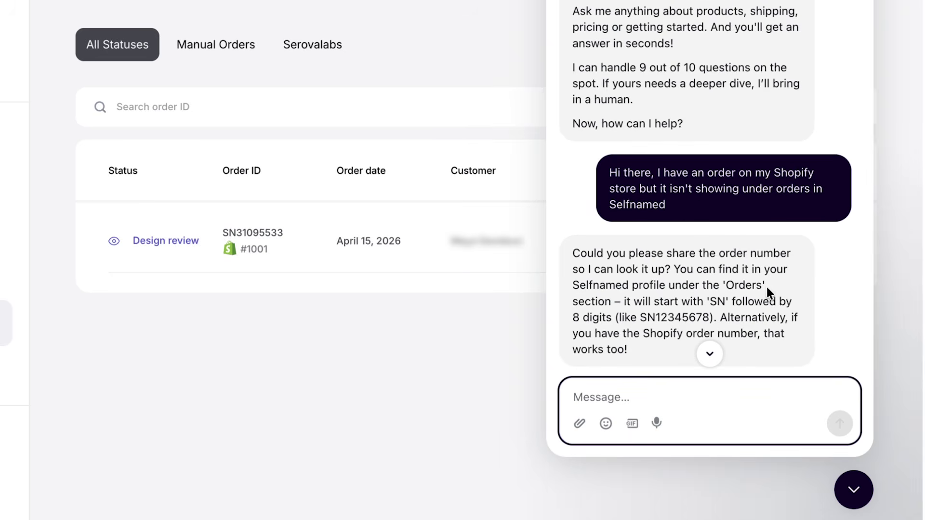
scroll(737, 226, "down", 20)
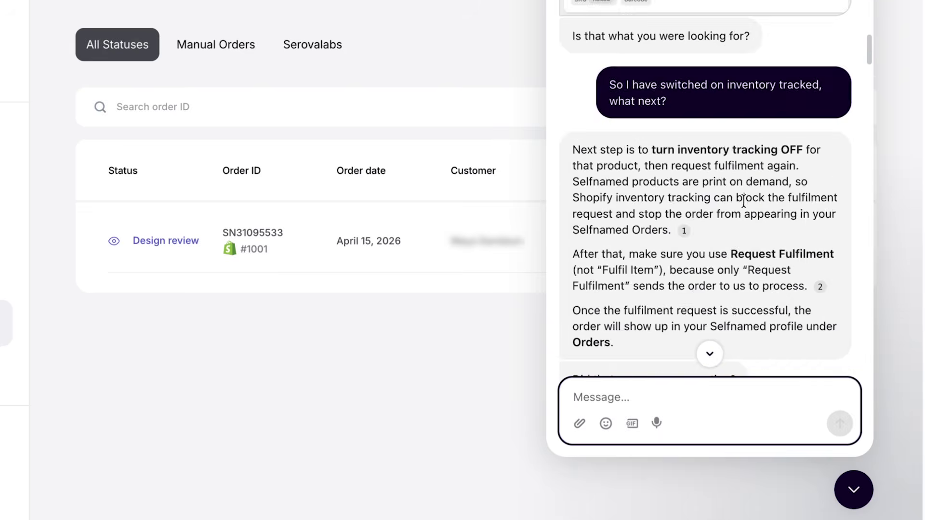
scroll(743, 202, "down", 15)
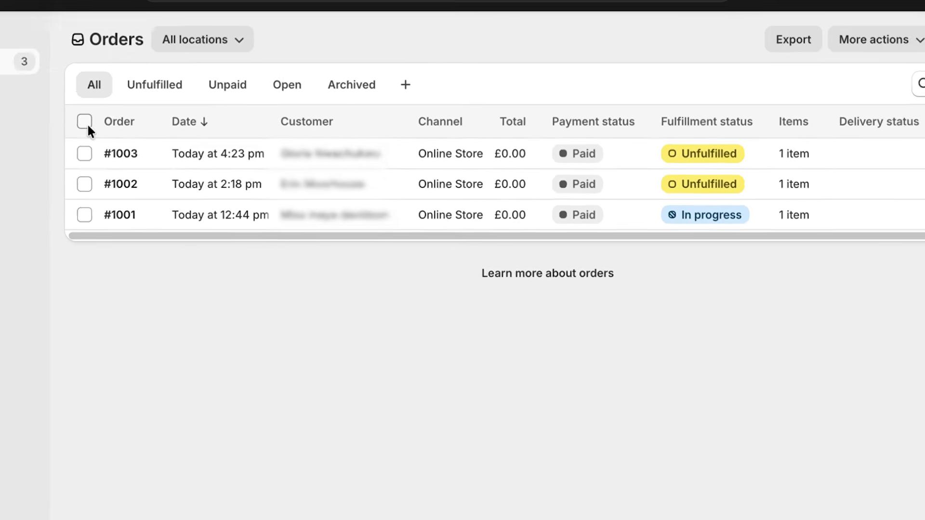
Select orders #1003 and #1002 and bulk-request their fulfillment from Selfnamed.
left_click(46, 157)
left_click(46, 189)
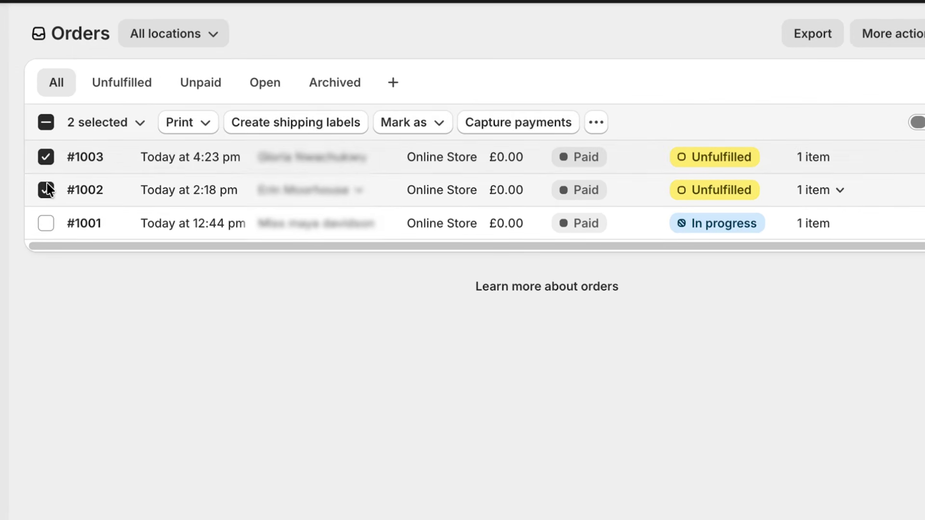
left_click(596, 123)
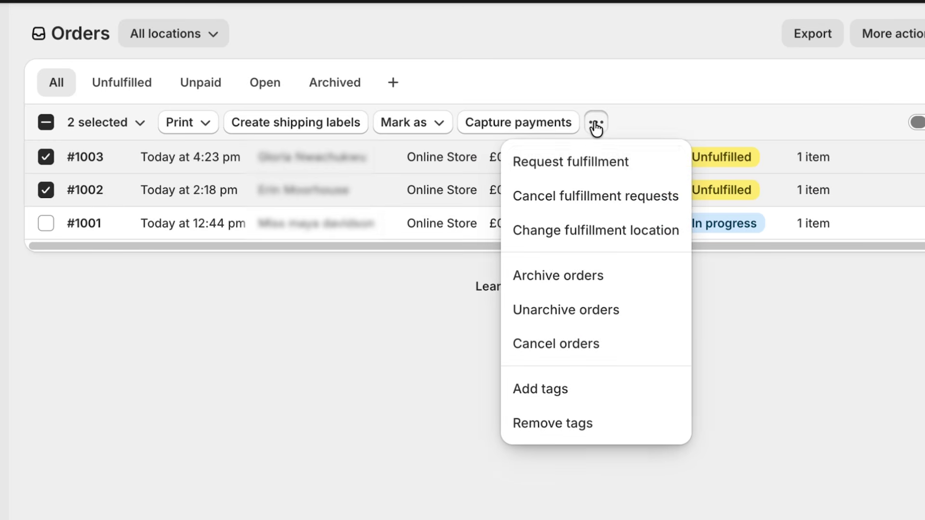
left_click(552, 164)
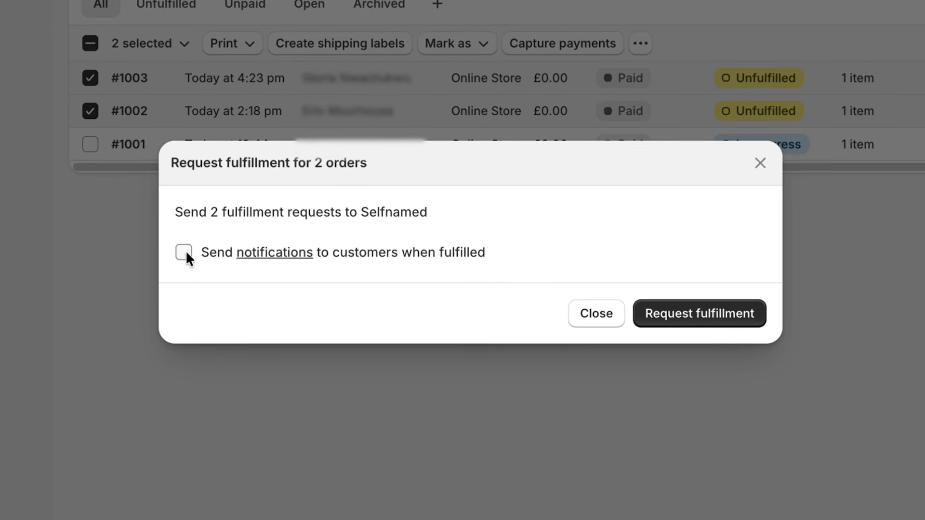
left_click(684, 322)
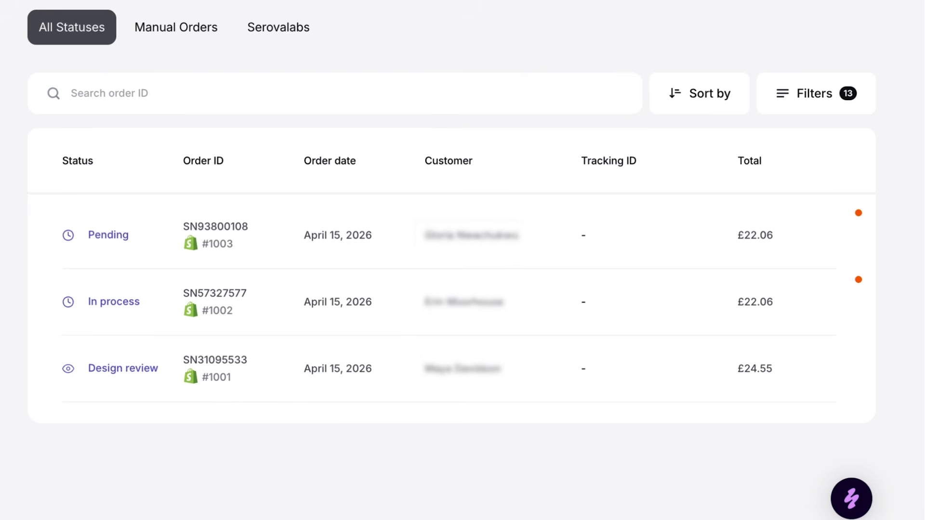
left_click(121, 372)
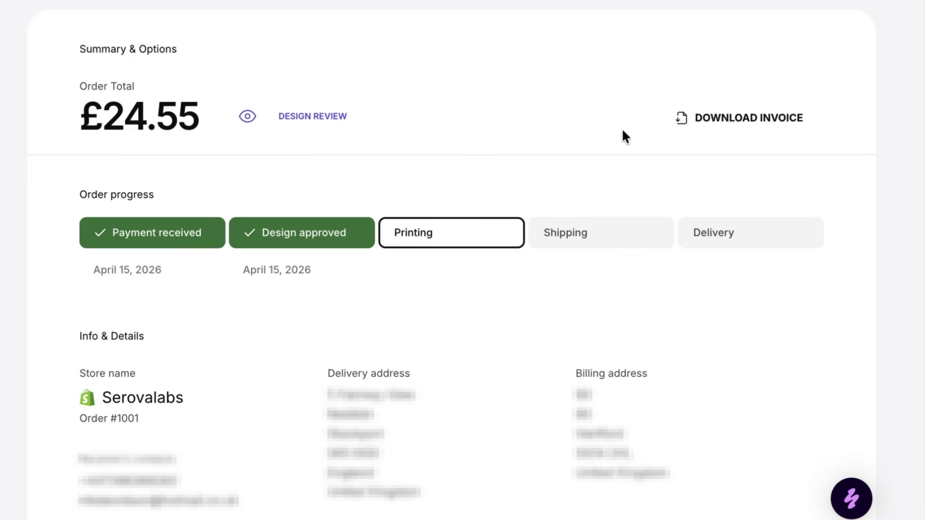
double_click(419, 233)
left_click(449, 239)
scroll(414, 218, "down", 10)
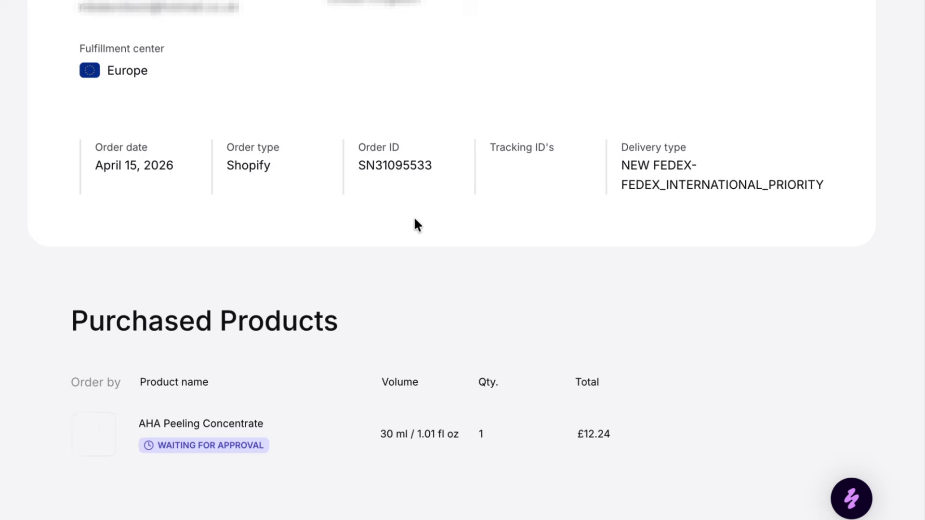
scroll(413, 223, "up", 10)
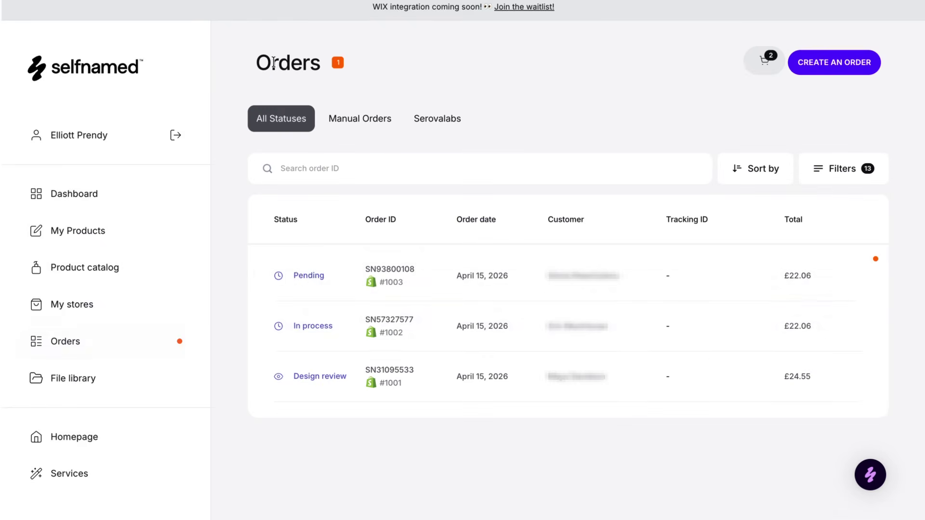
left_click(317, 331)
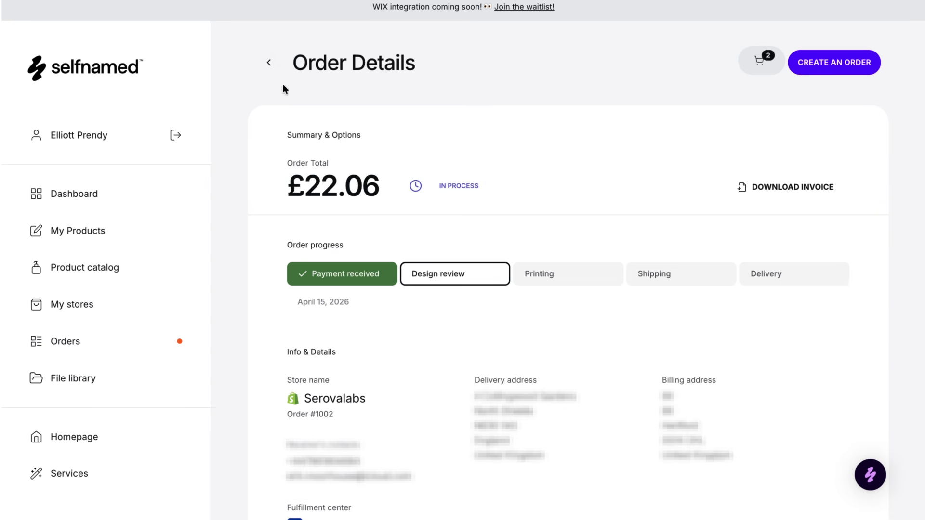
left_click(269, 62)
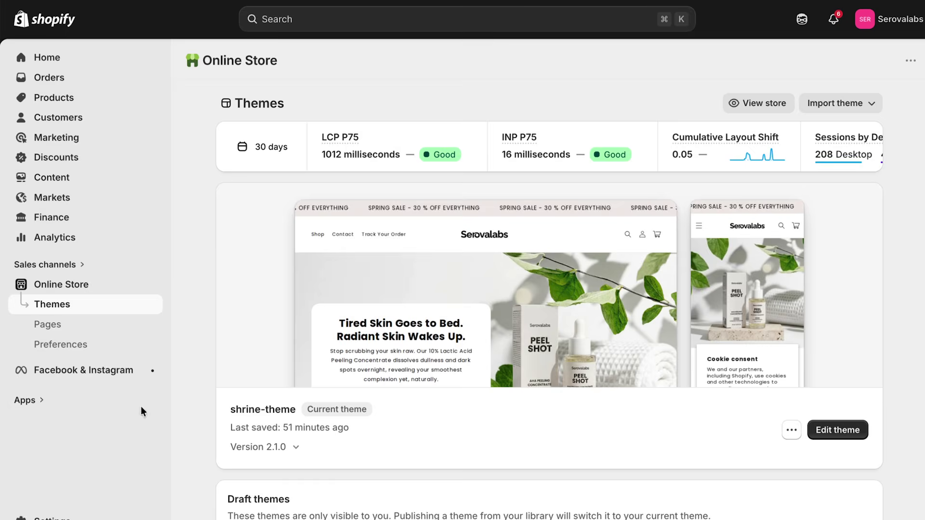
Open the Shopify App Store via Apps and App settings.
left_click(31, 400)
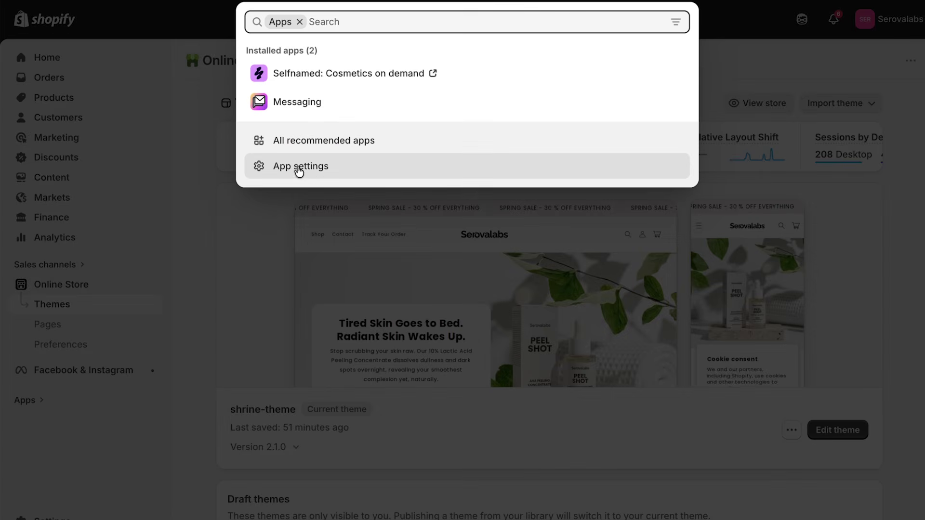
left_click(309, 173)
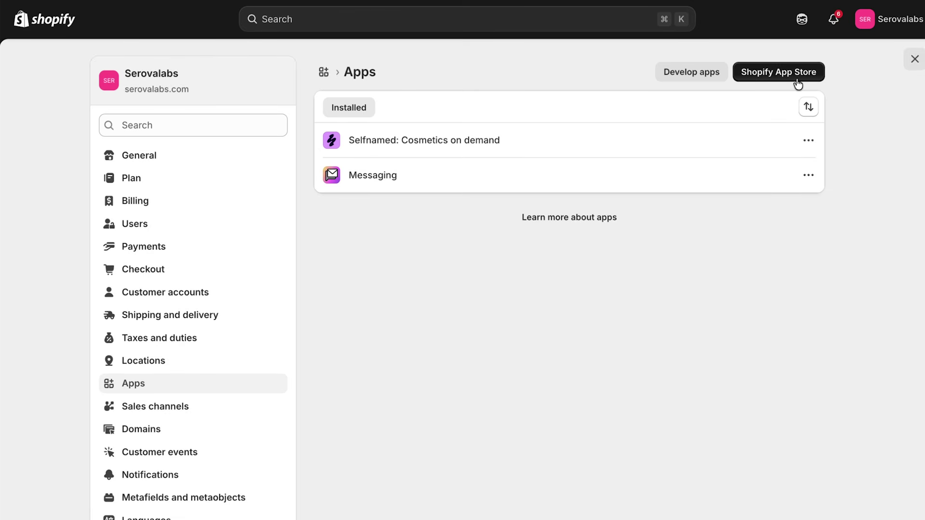
left_click(779, 77)
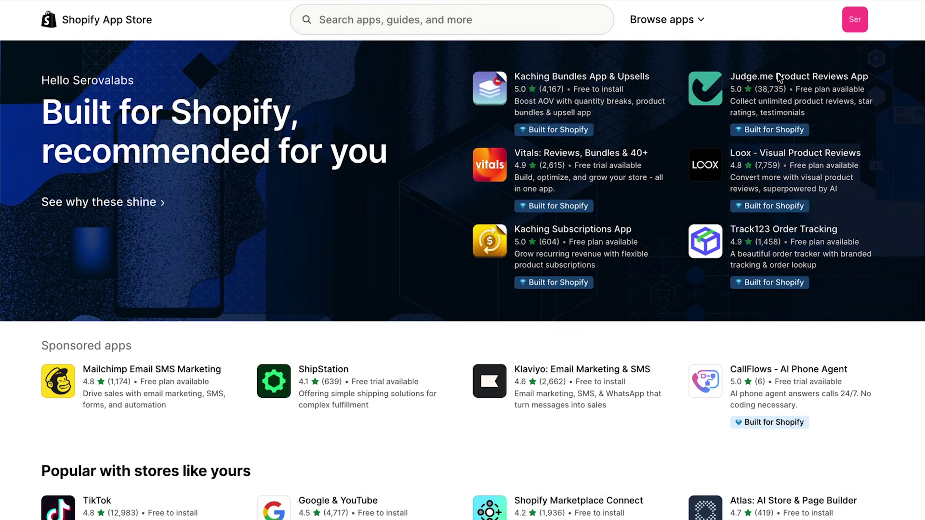
Search 'judge.me', open Judge.me Product Reviews, review its pricing plans and install it.
left_click(477, 21)
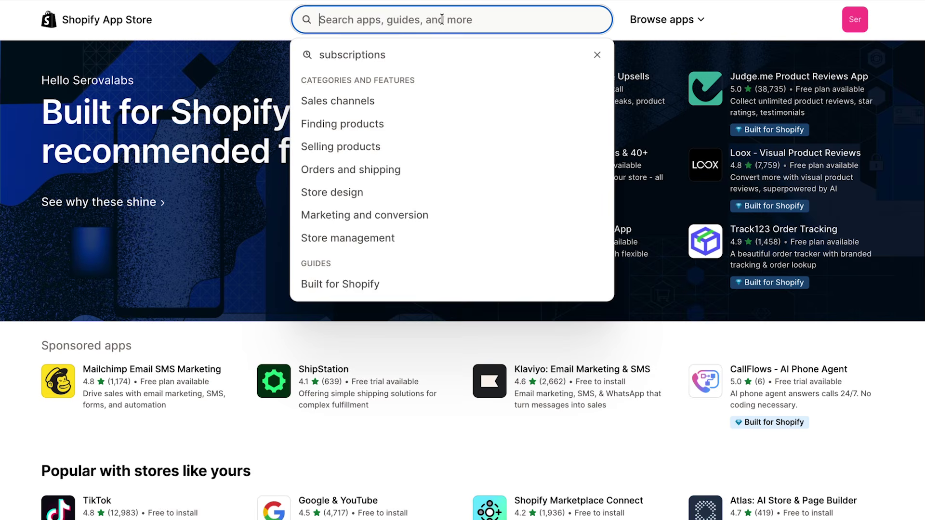
type("judge.me")
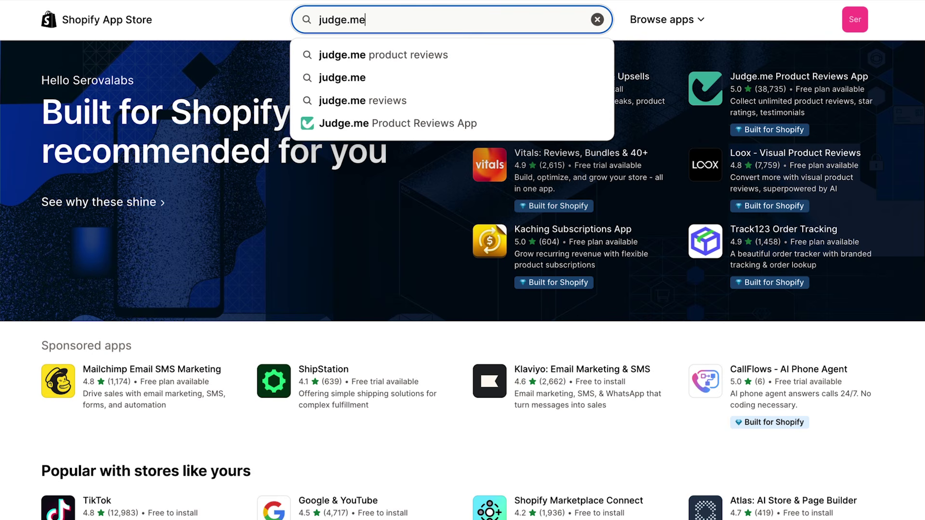
left_click(456, 124)
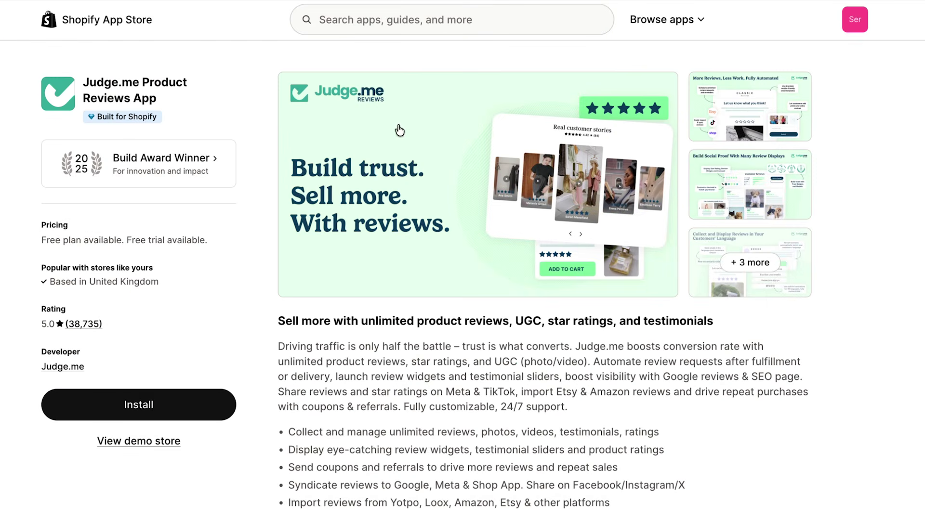
scroll(271, 290, "down", 10)
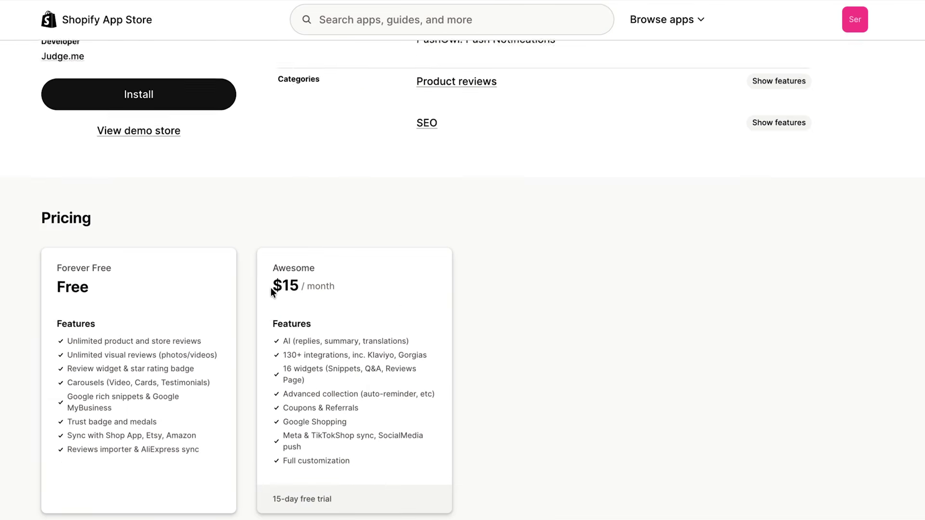
scroll(271, 289, "down", 1)
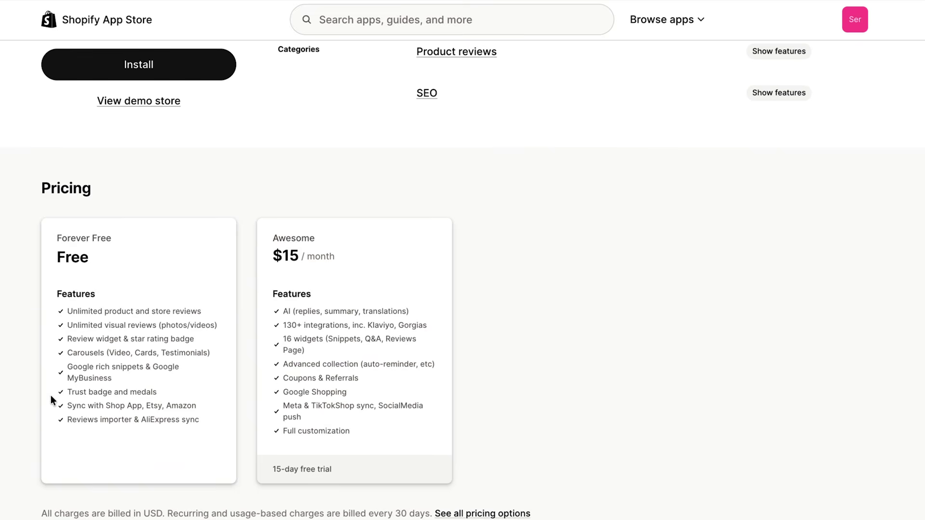
scroll(51, 400, "up", 5)
left_click(85, 350)
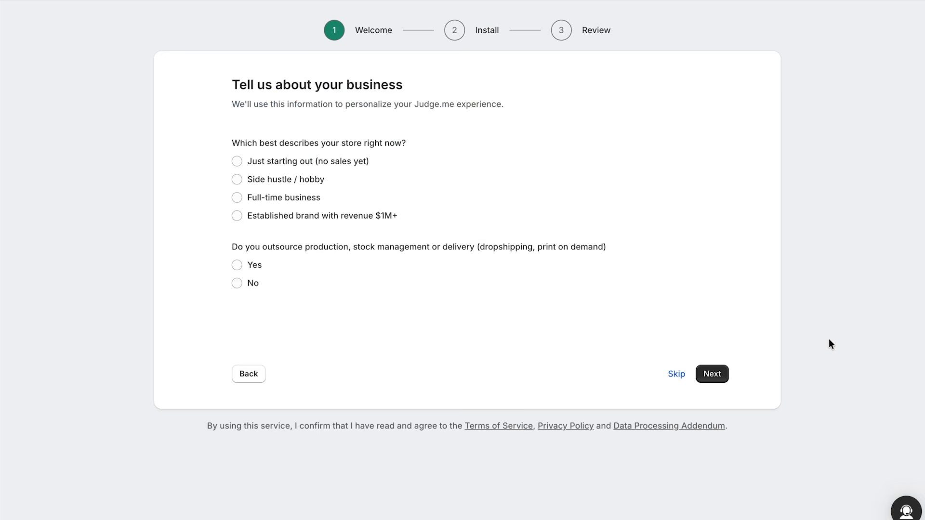
Answer onboarding: just starting out, production outsourced, and import reviews from a spreadsheet.
left_click(347, 166)
left_click(241, 266)
left_click(700, 376)
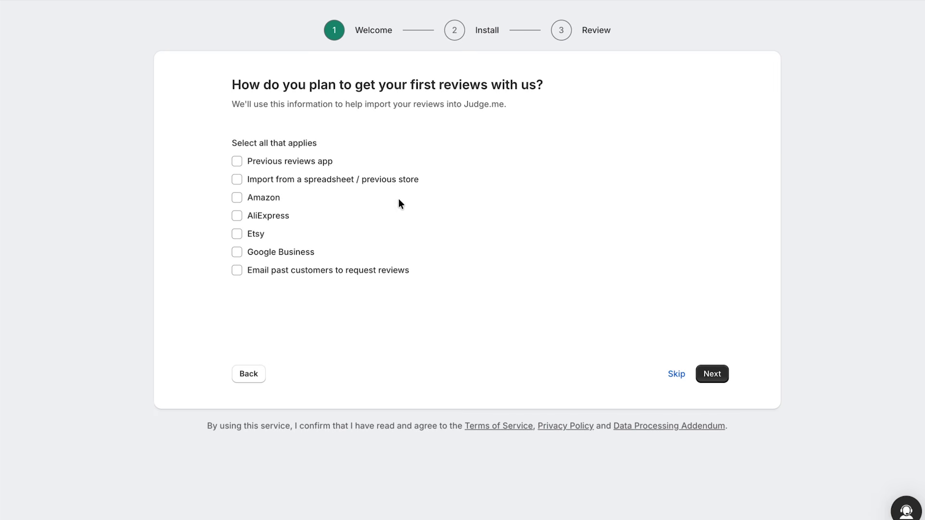
left_click(348, 182)
left_click(712, 374)
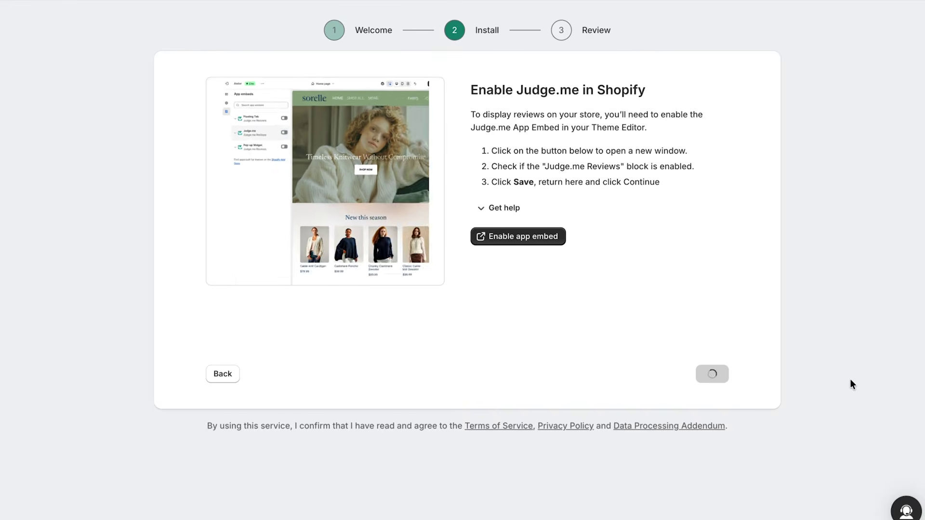
Enable the Judge.me app embed in the theme, save it, and continue setup.
left_click(514, 239)
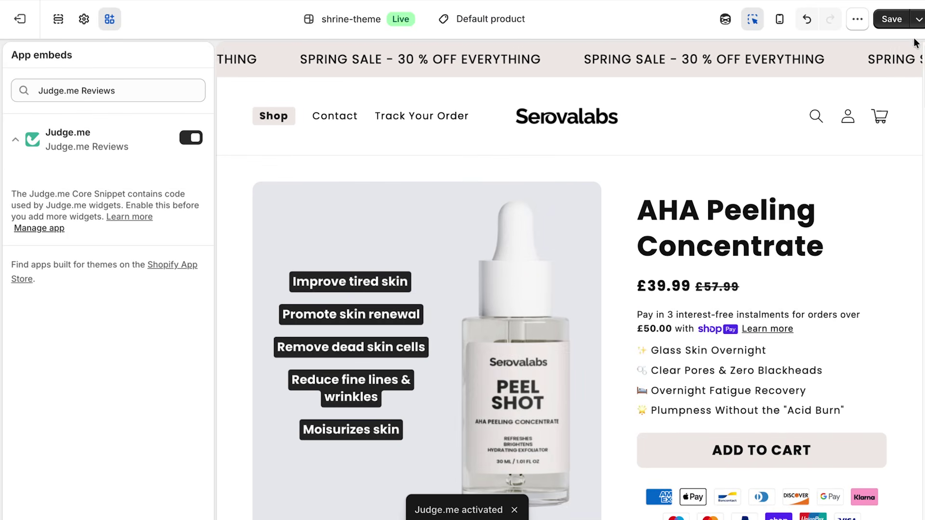
left_click(892, 18)
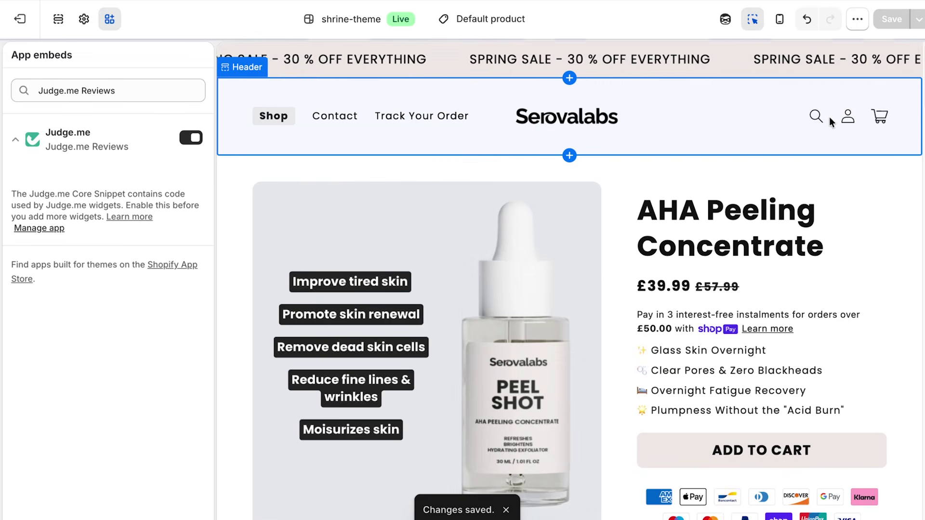
key("ctrl+shift+Tab")
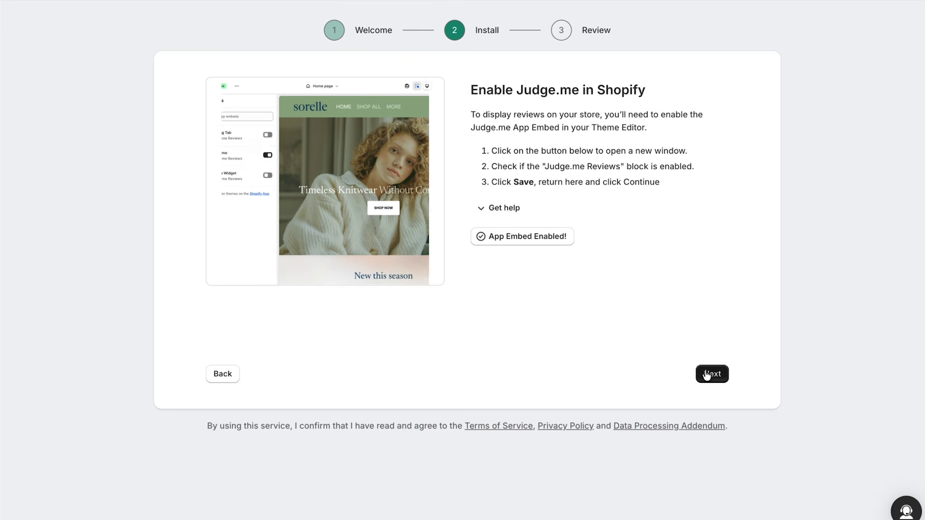
left_click(707, 375)
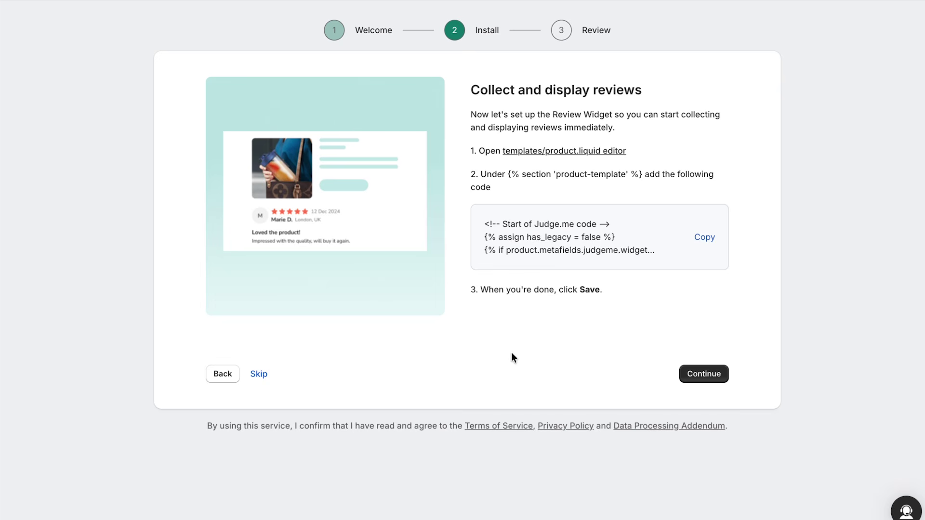
Skip the review widget, set the brand colour to near-black #121212, and keep the Free plan.
left_click(256, 374)
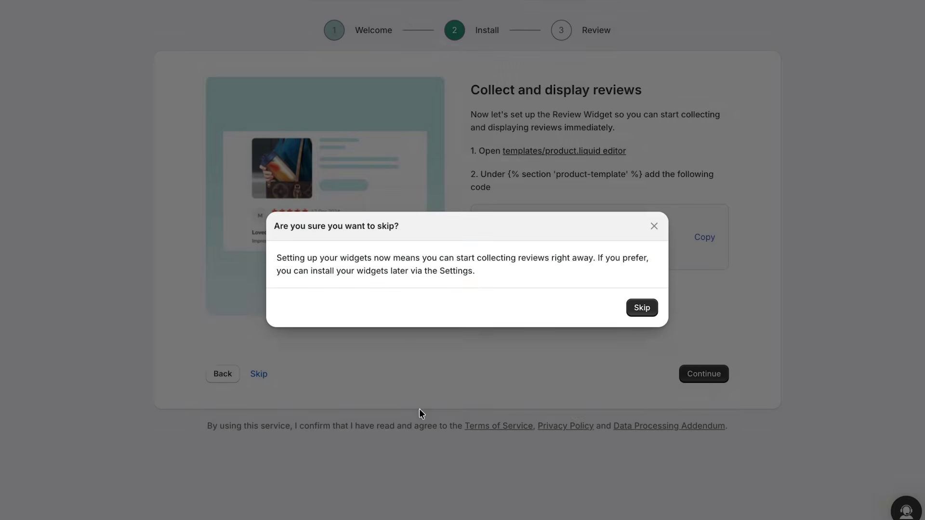
left_click(630, 313)
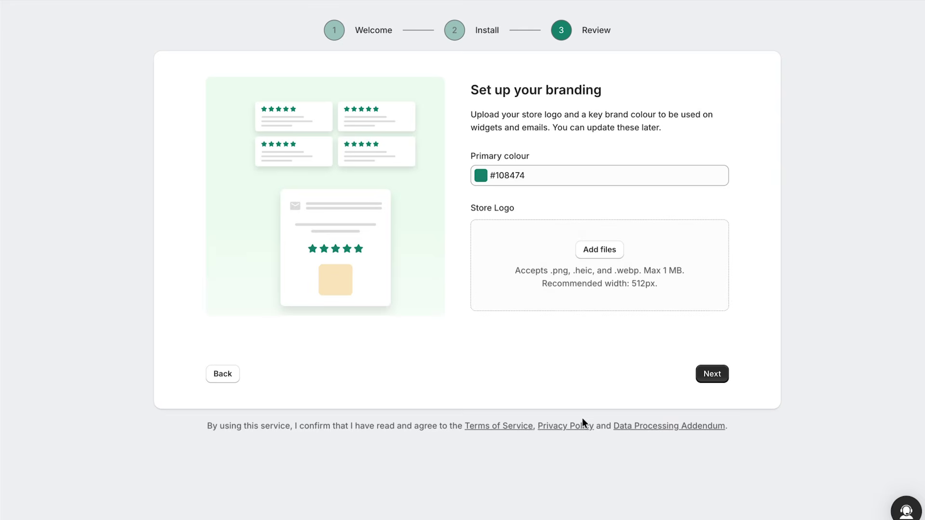
left_click(522, 177)
double_click(517, 177)
left_click(486, 176)
left_click_drag(492, 256, 479, 296)
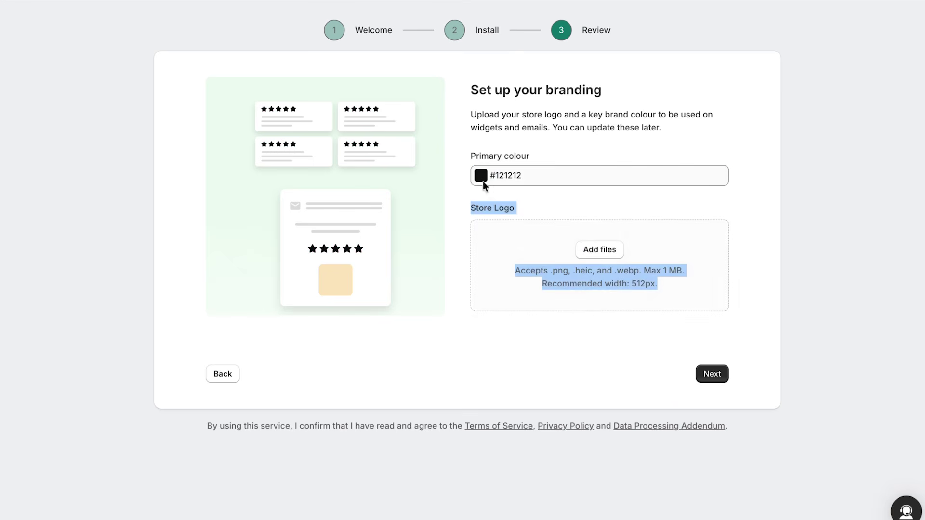
left_click(697, 370)
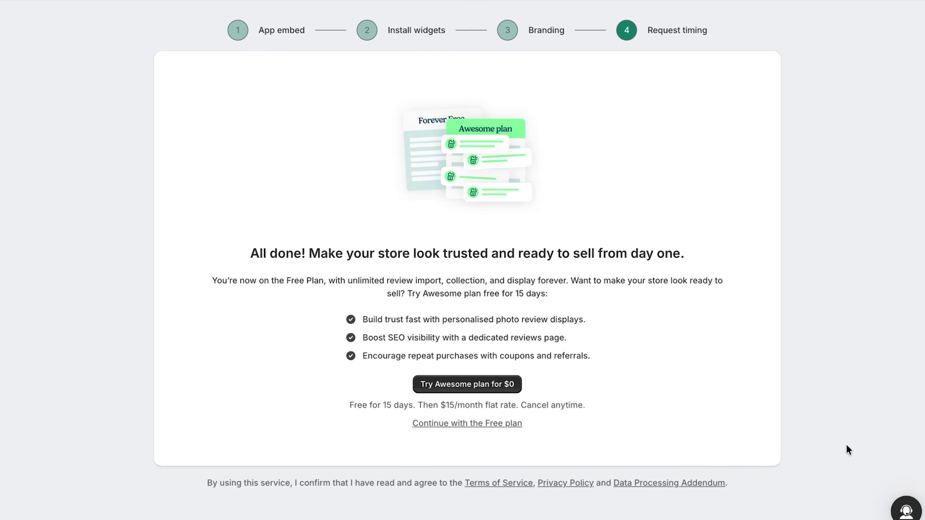
left_click(465, 428)
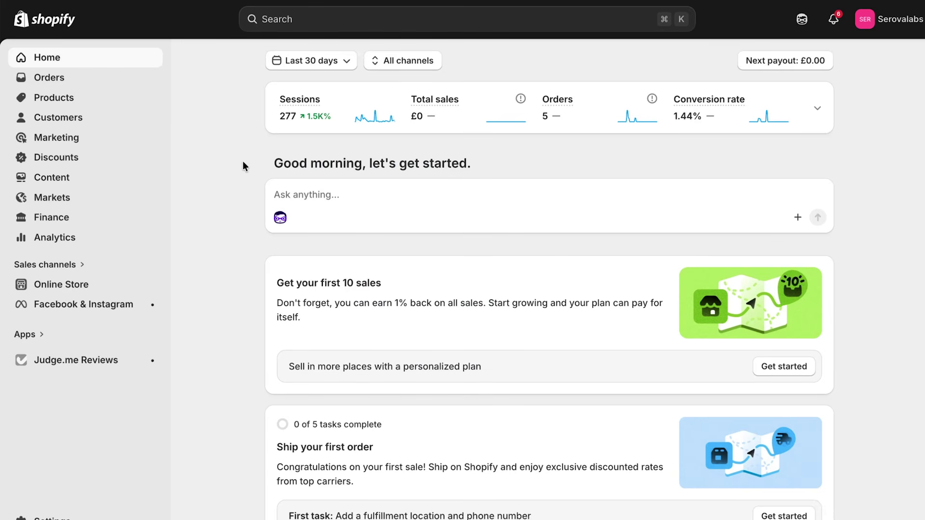
Go to Judge.me Reviews > Reviews to list the store's 47 published reviews.
double_click(242, 161)
left_click(245, 161)
left_click(102, 366)
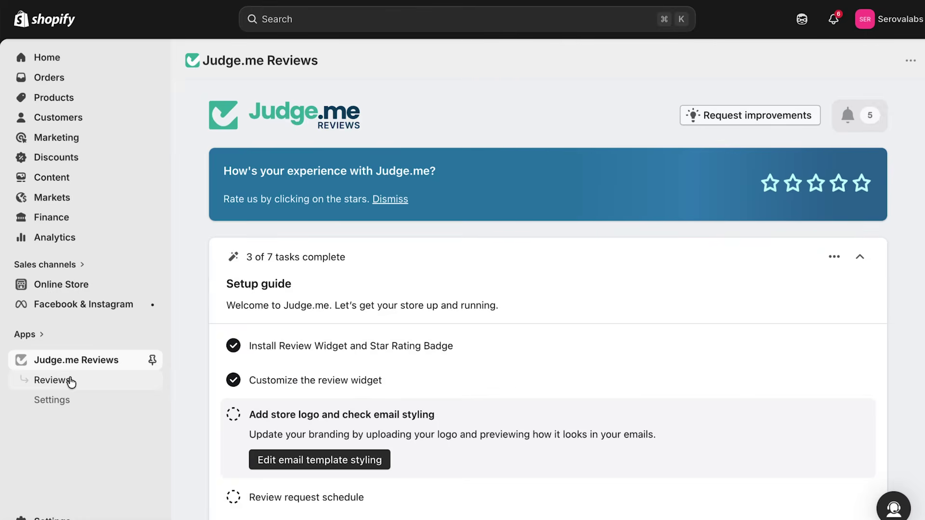
left_click(53, 380)
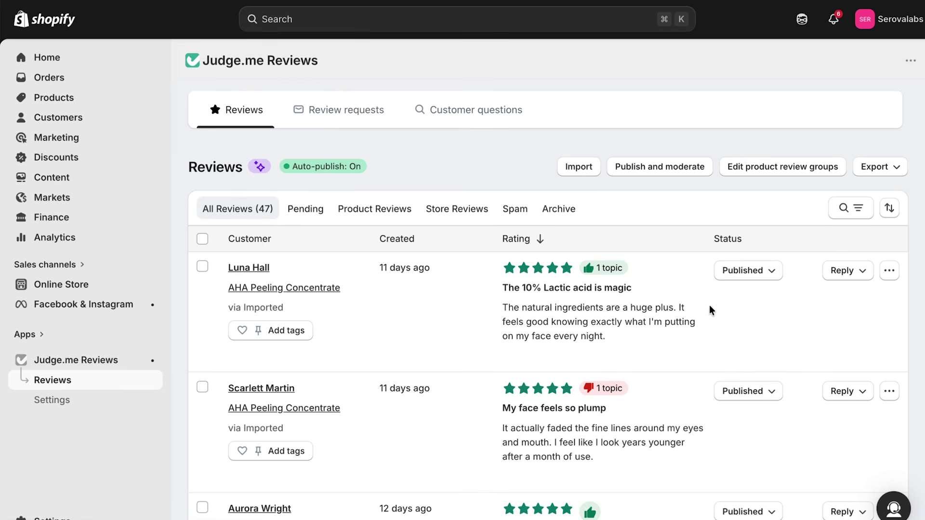
Attach Website Video 4.mp4 to the 'No more rough patches' review and save it.
scroll(737, 292, "down", 3)
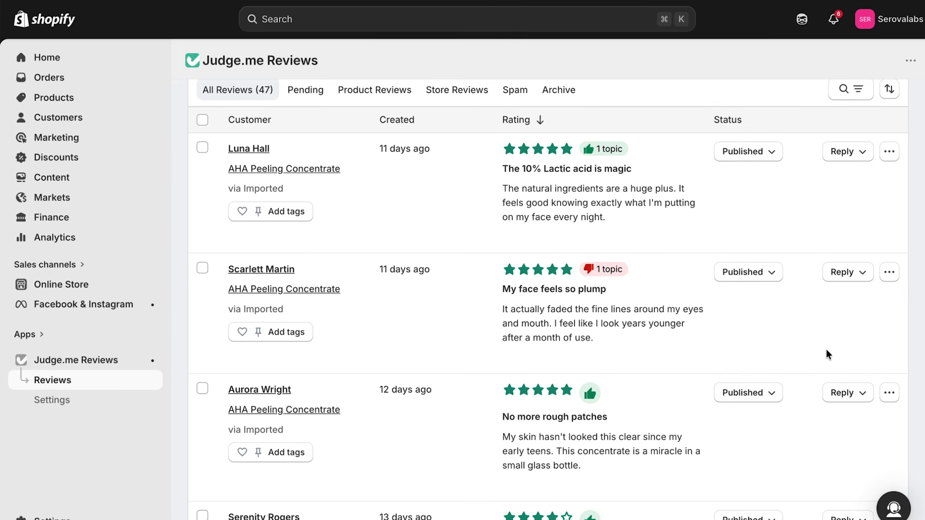
left_click(890, 393)
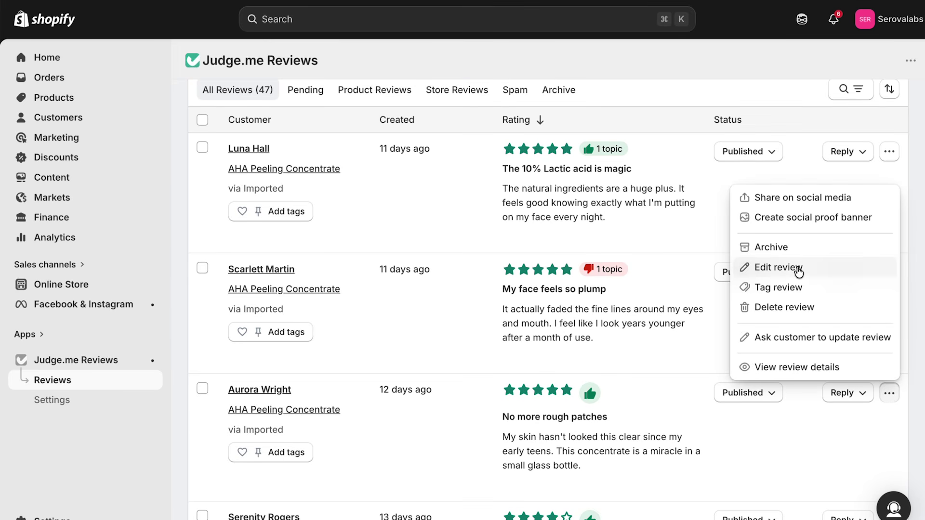
left_click(798, 273)
left_click(318, 452)
left_click(714, 365)
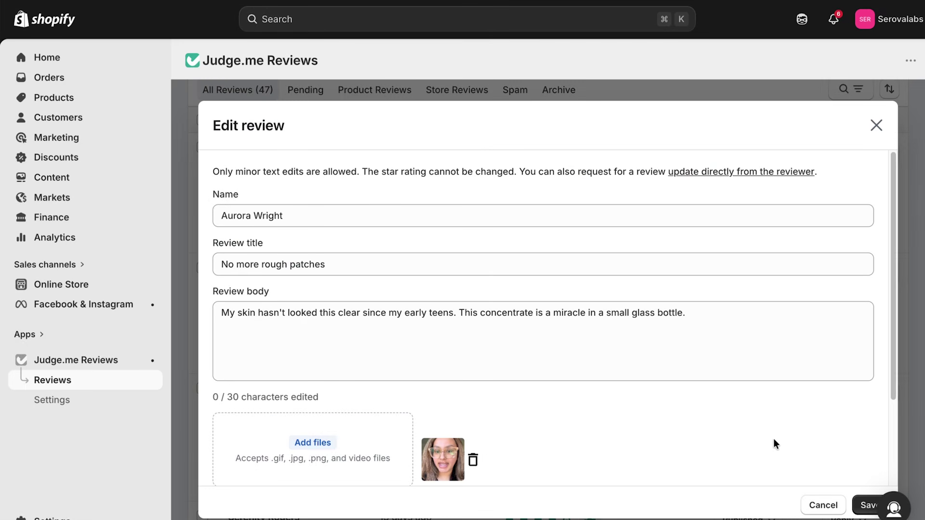
left_click(869, 506)
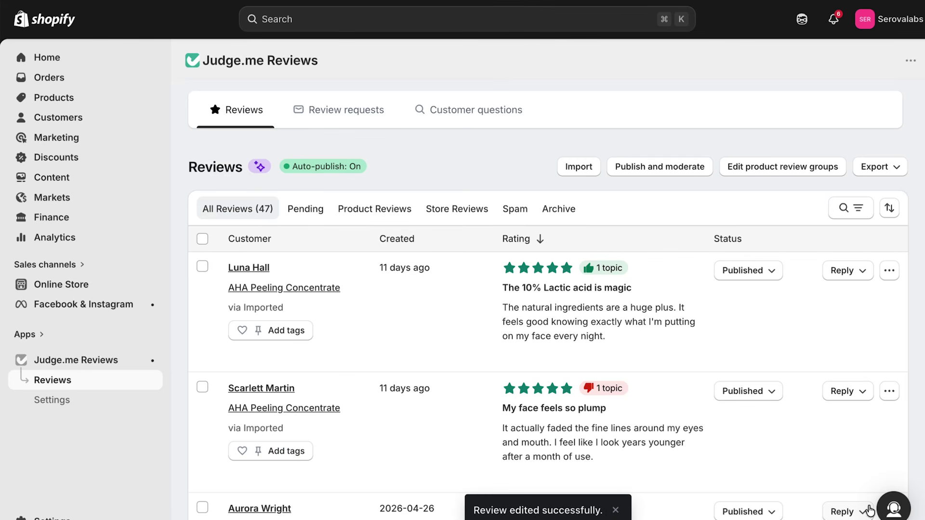
Tag the 'No more rough patches' review as Feature review.
scroll(478, 331, "down", 5)
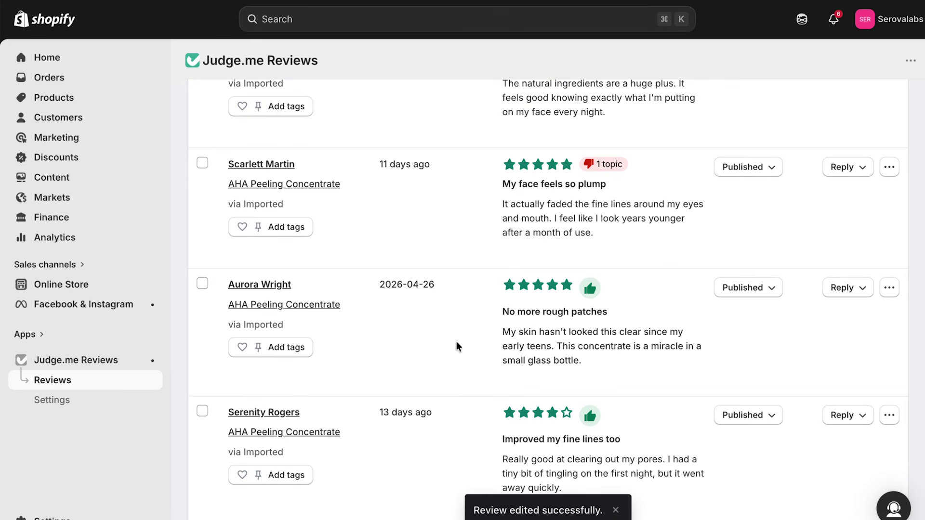
left_click(242, 351)
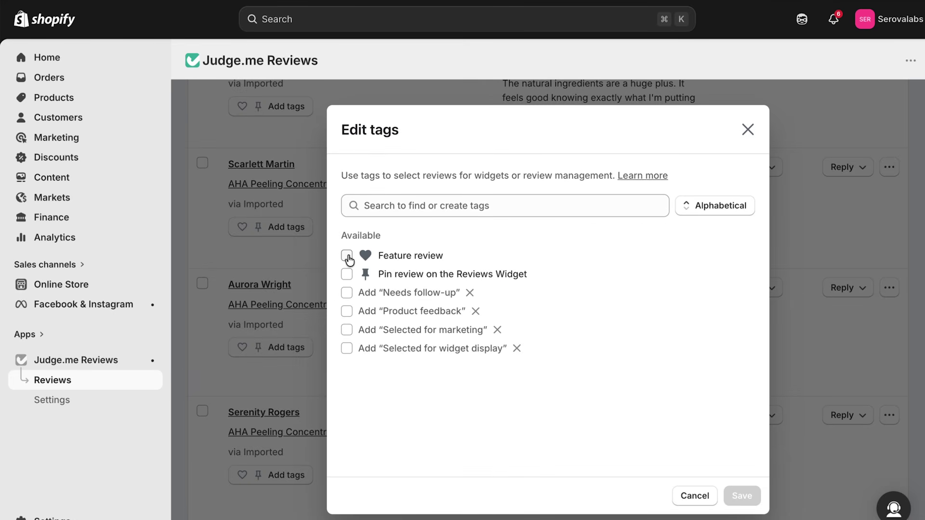
left_click(347, 256)
left_click(744, 493)
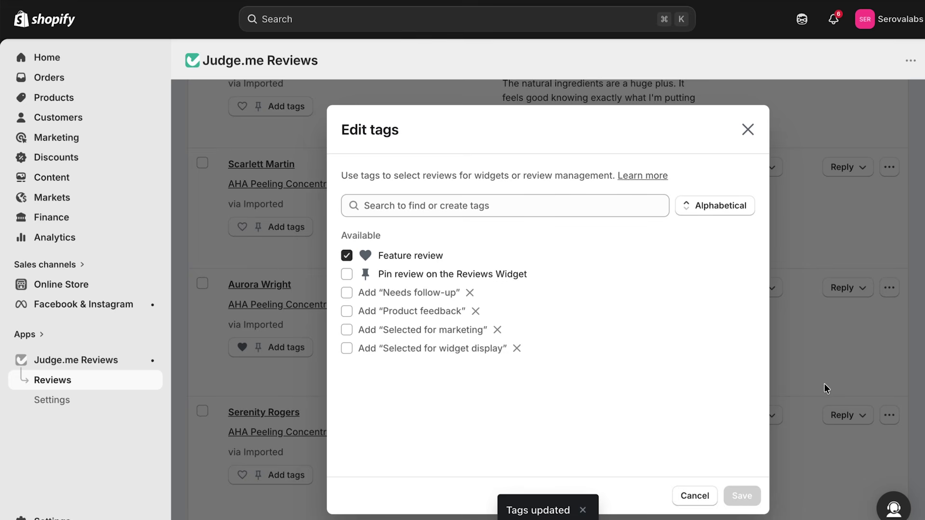
left_click(752, 129)
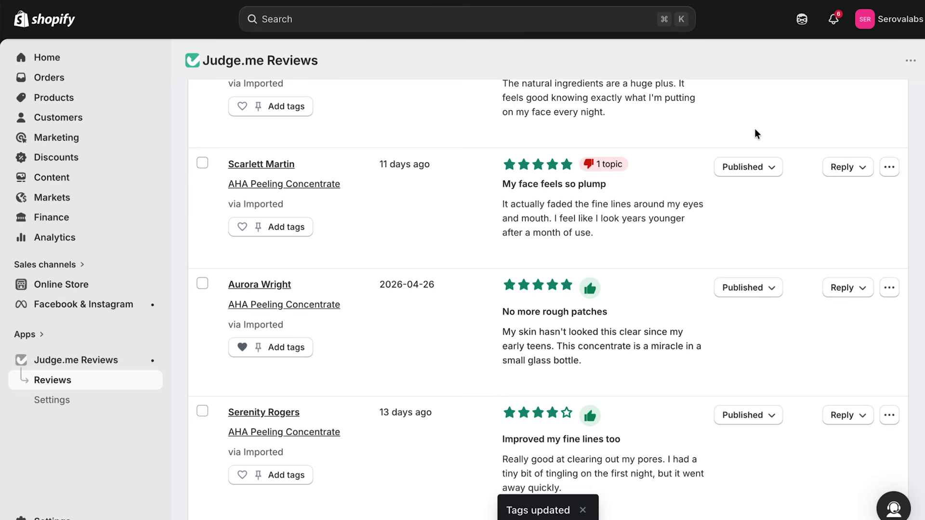
Go to the Online Store themes page.
scroll(692, 254, "down", 3)
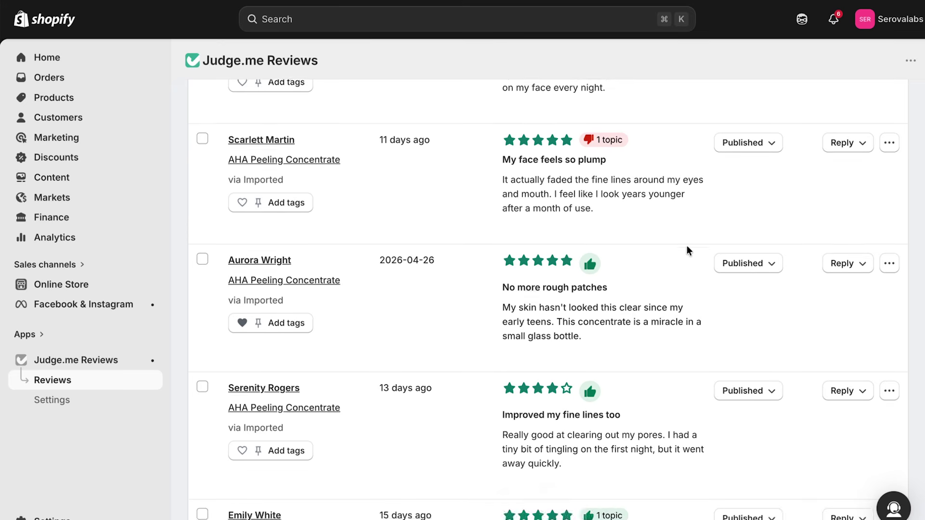
scroll(687, 245, "down", 5)
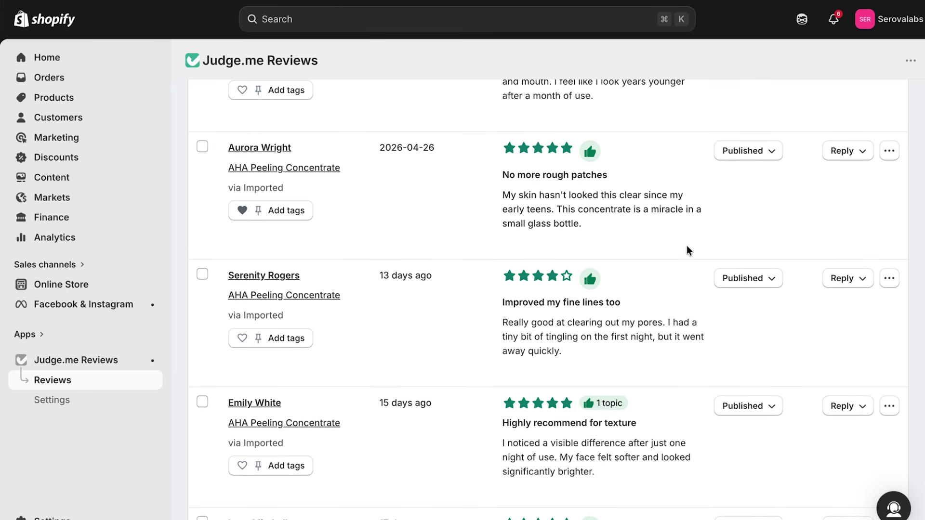
left_click(83, 288)
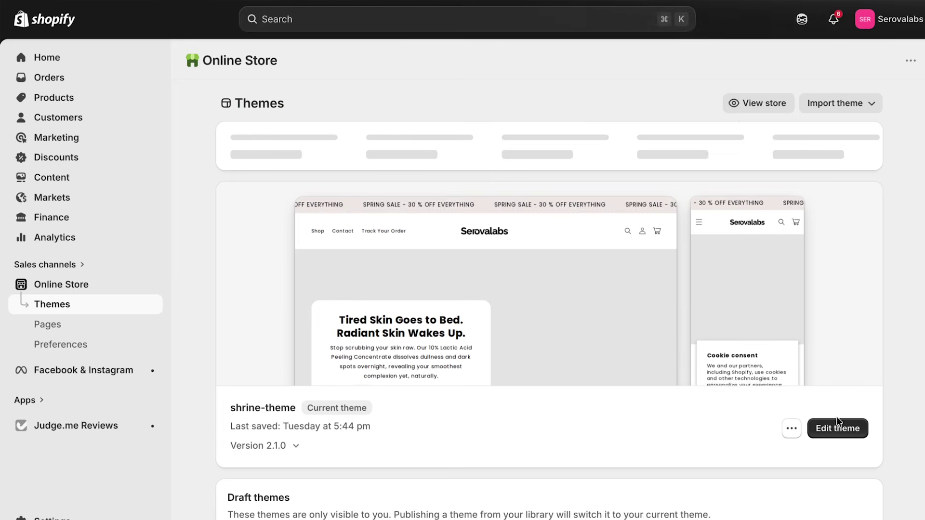
Add a Judge.me Videos Carousel app section to the product page in the theme editor.
left_click(837, 421)
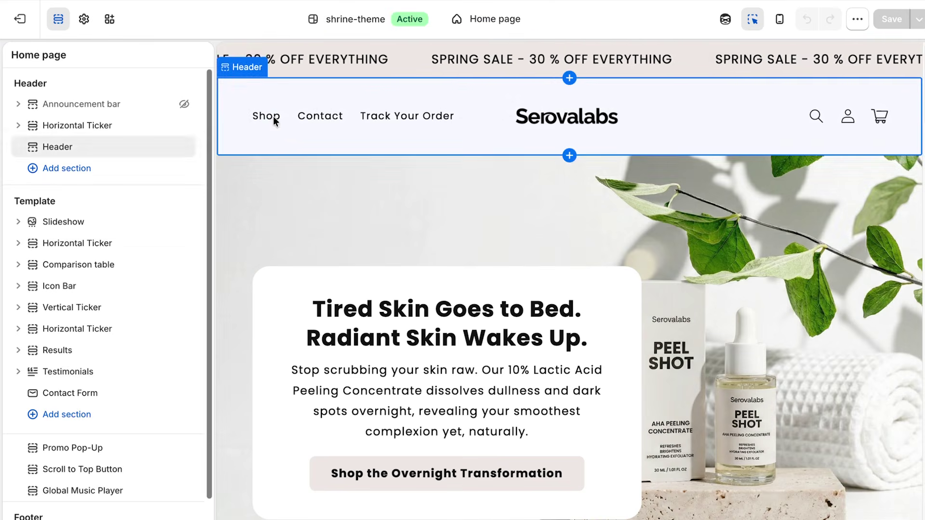
left_click(269, 117)
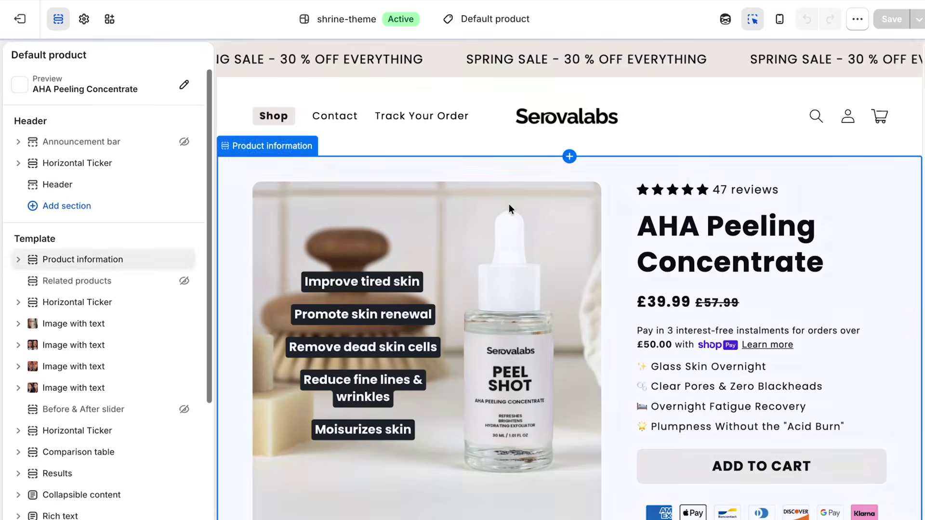
scroll(569, 339, "down", 8)
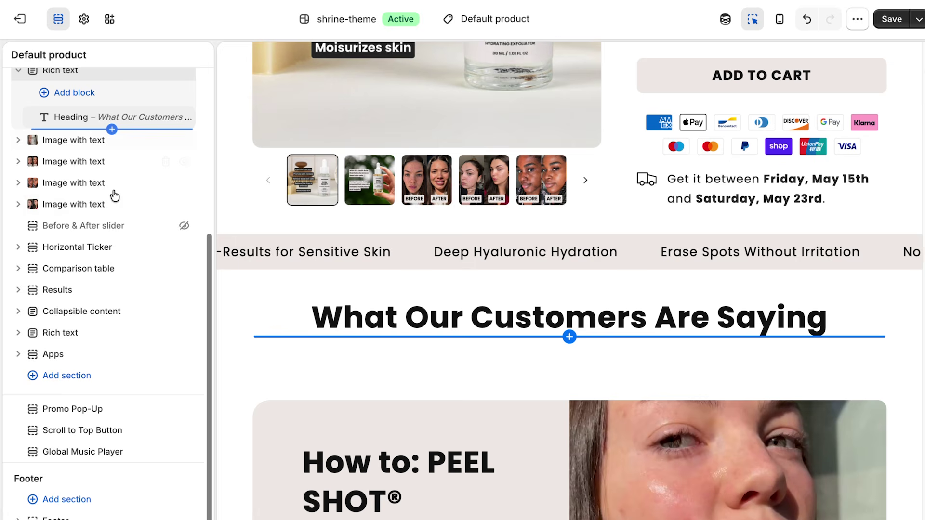
left_click(94, 376)
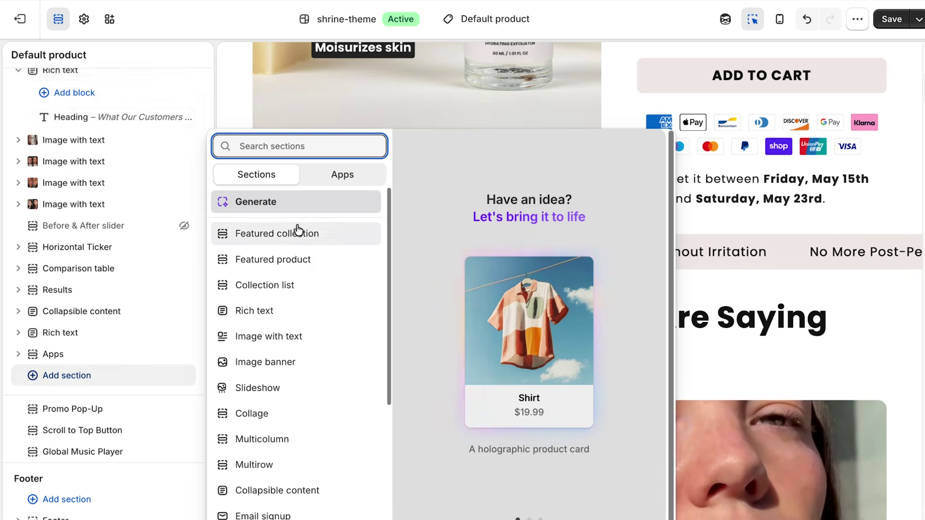
left_click(342, 175)
scroll(319, 268, "down", 3)
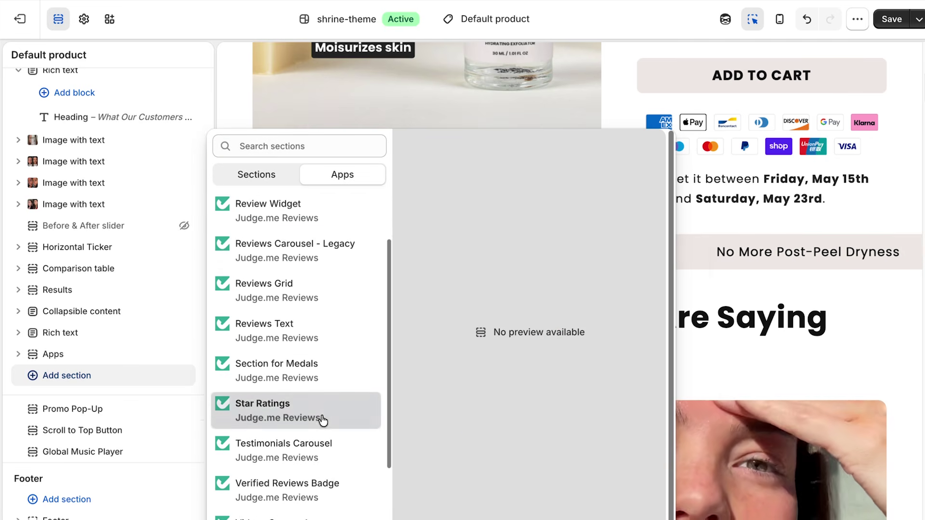
left_click(300, 499)
Set the carousel to Featured reviews, Videos only, arrows Hidden, and save the theme.
left_click(144, 267)
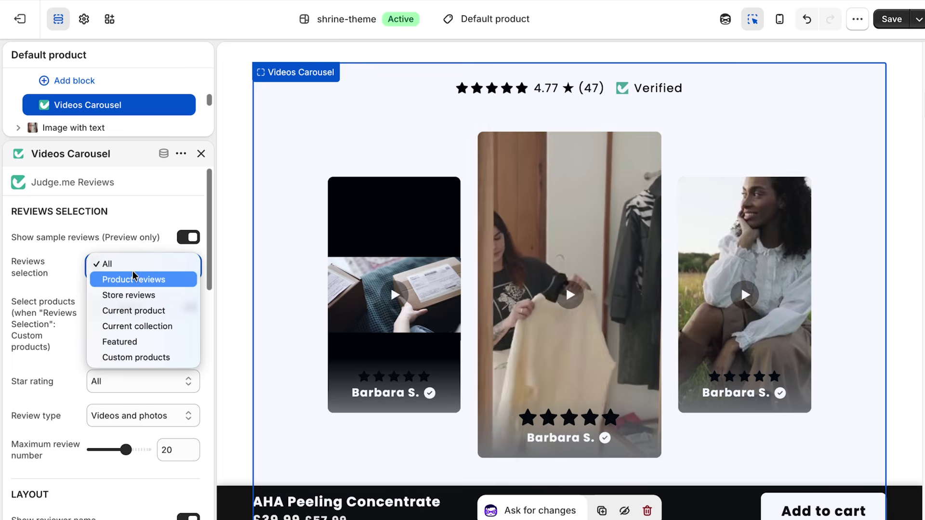
left_click(132, 339)
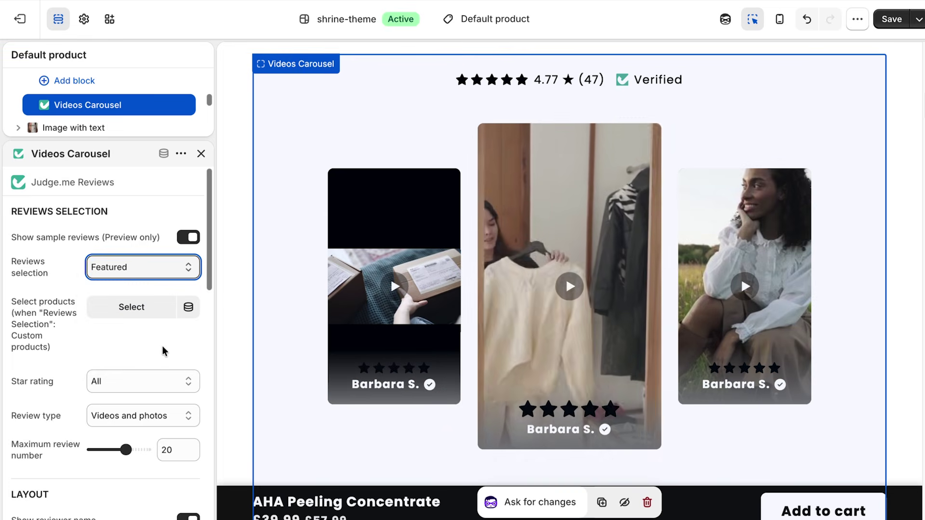
left_click(145, 414)
left_click(144, 397)
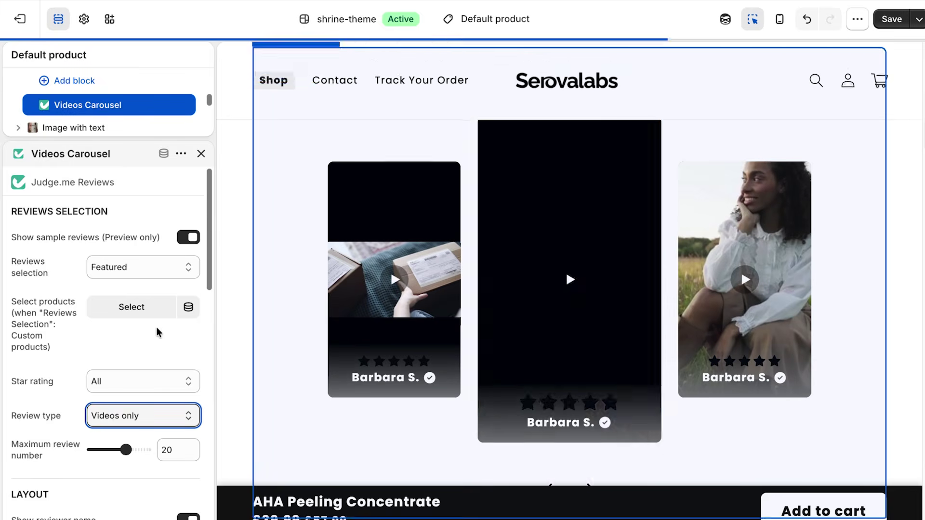
scroll(156, 330, "down", 3)
scroll(156, 330, "down", 2)
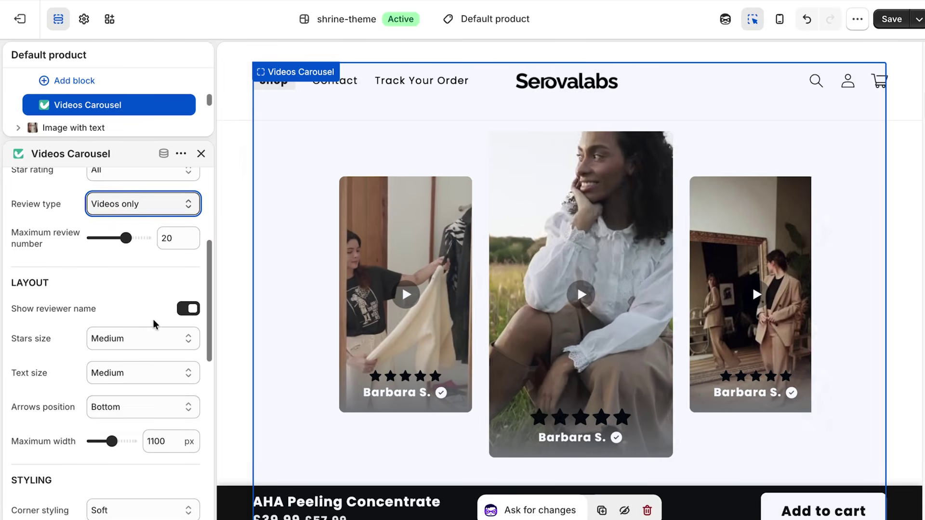
left_click(143, 406)
left_click(118, 419)
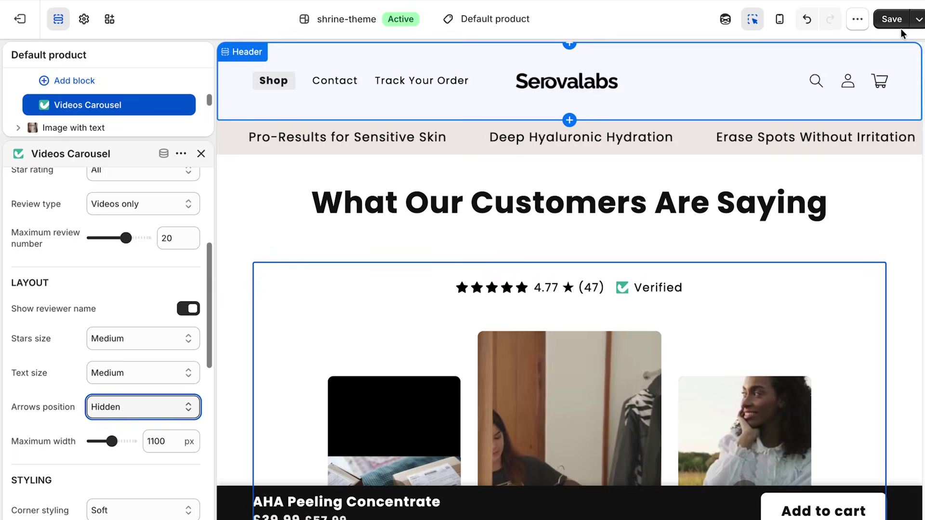
left_click(892, 19)
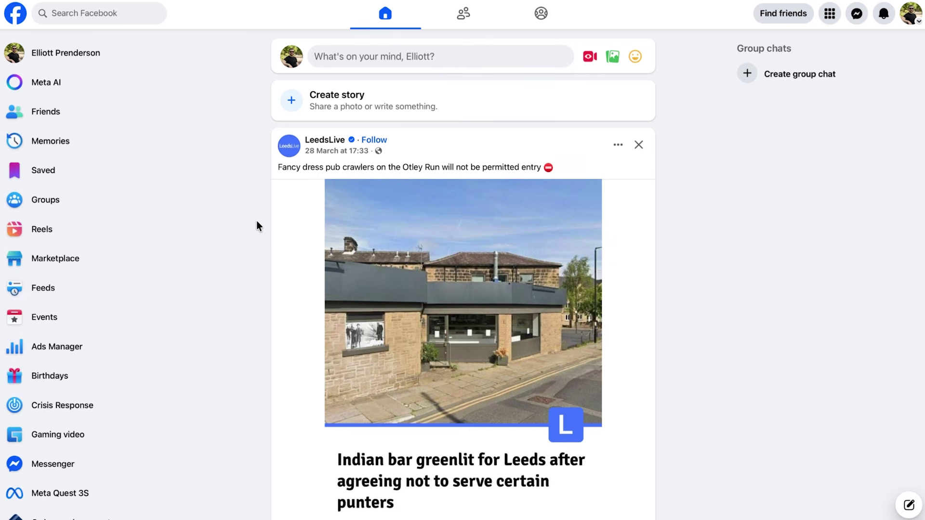
Begin creating a new public Facebook Page from the managed Pages list.
scroll(72, 250, "down", 1)
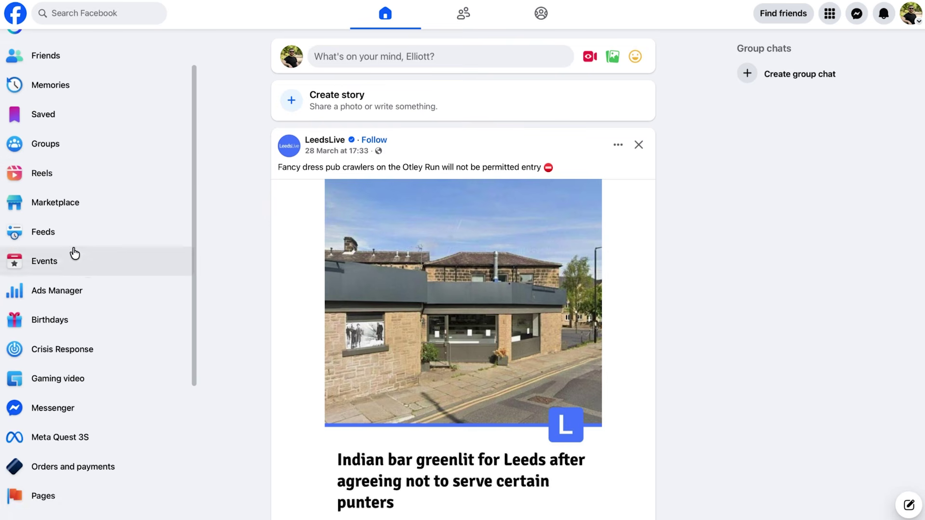
left_click(98, 496)
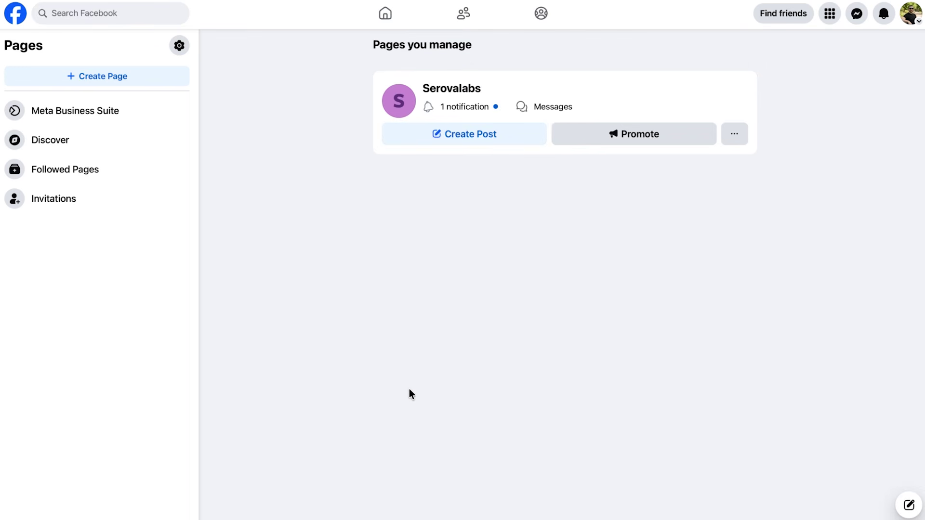
left_click(117, 79)
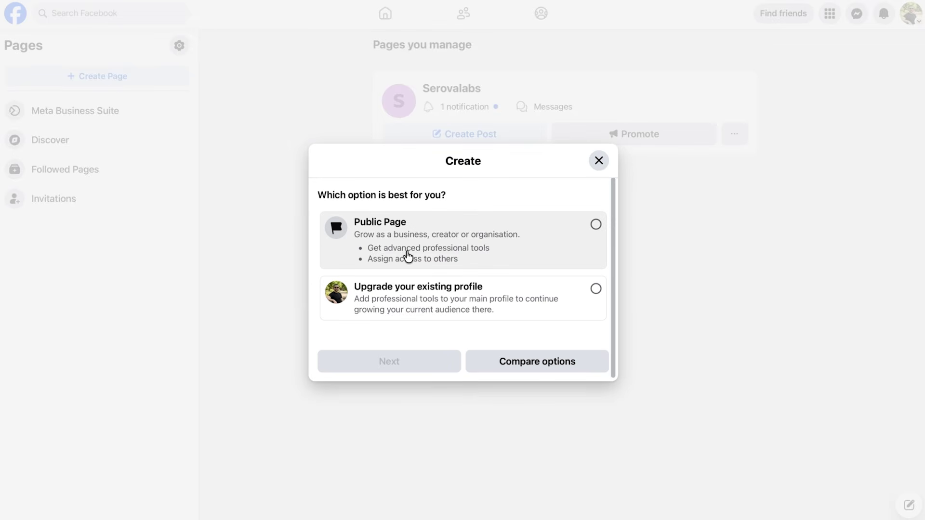
left_click(481, 247)
left_click(386, 364)
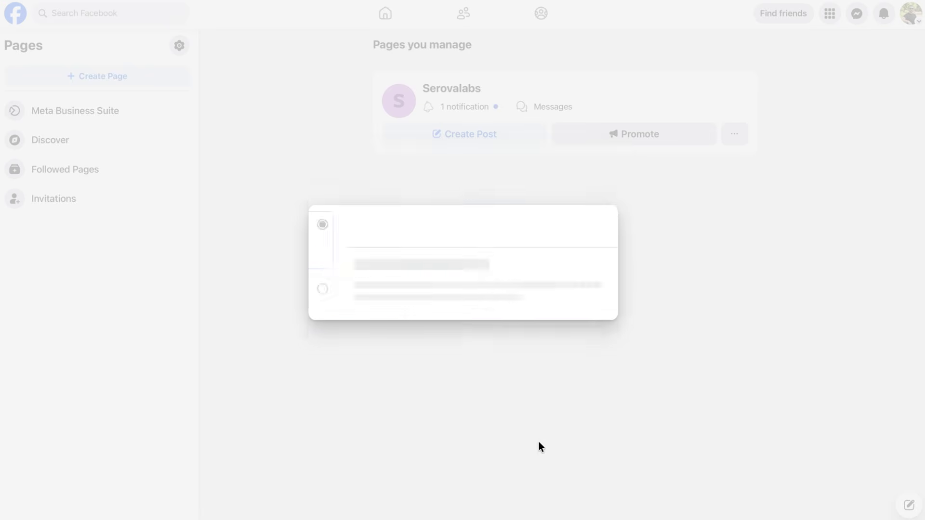
left_click(482, 466)
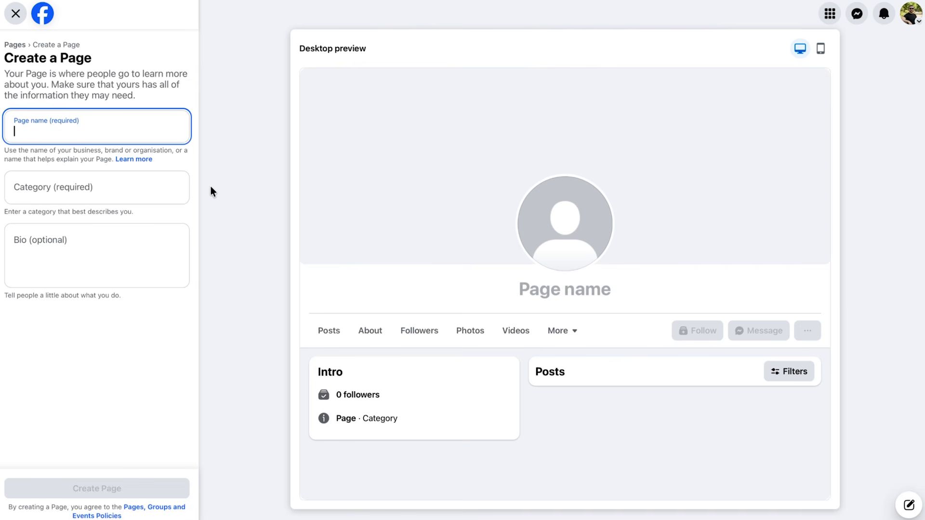
Name the Page 'Serovalabs', choose Beauty shop category, paste the bio, and create it.
type("Serovalabs")
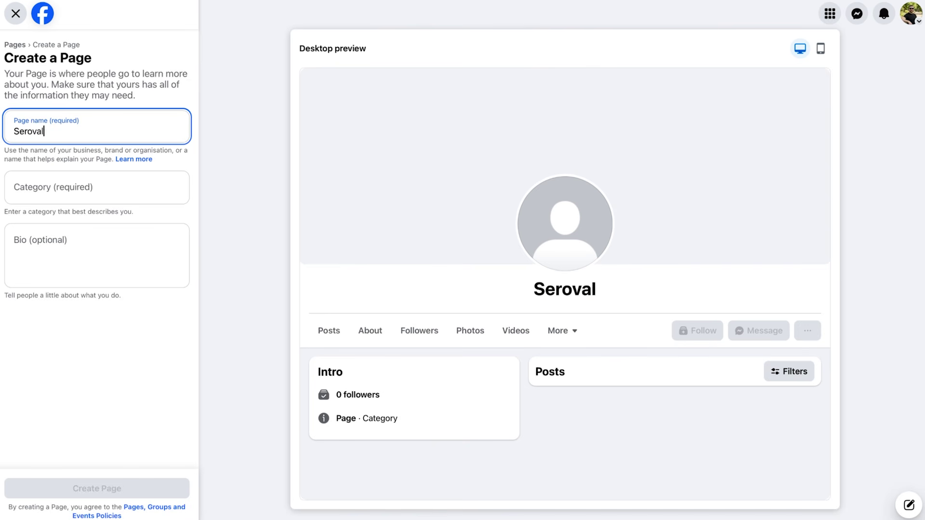
left_click(71, 184)
type("beaut")
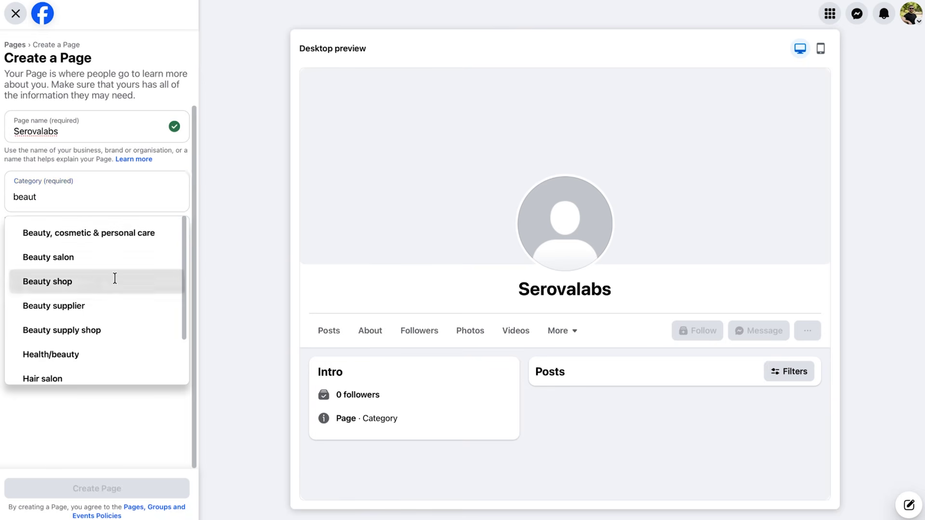
left_click(114, 280)
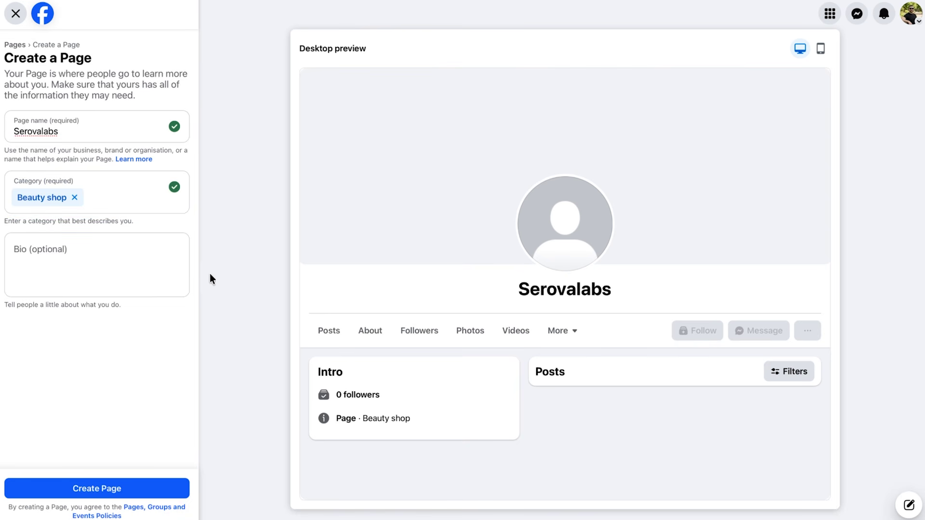
left_click(81, 260)
type("Serovalabs crafts science-backed skincare boosters that revitalize, hydrate, and energise your skin.")
left_click(262, 318)
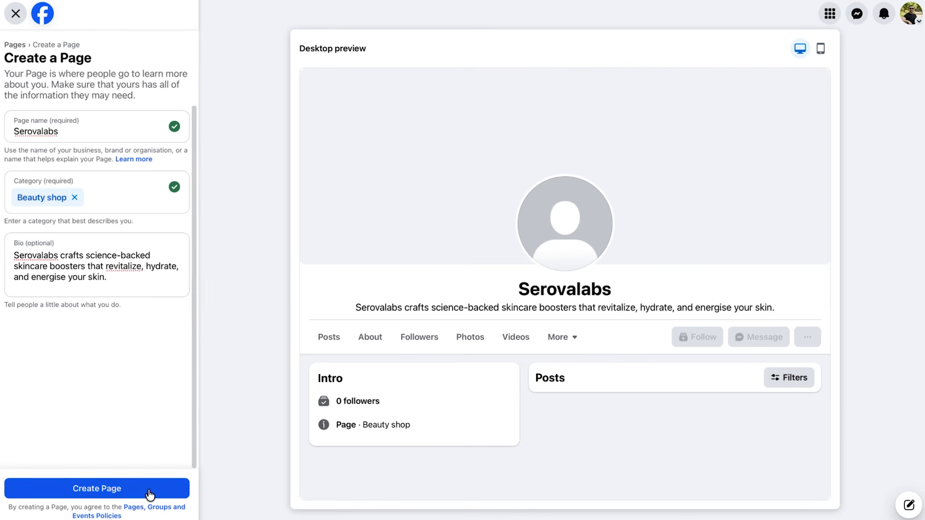
left_click(111, 489)
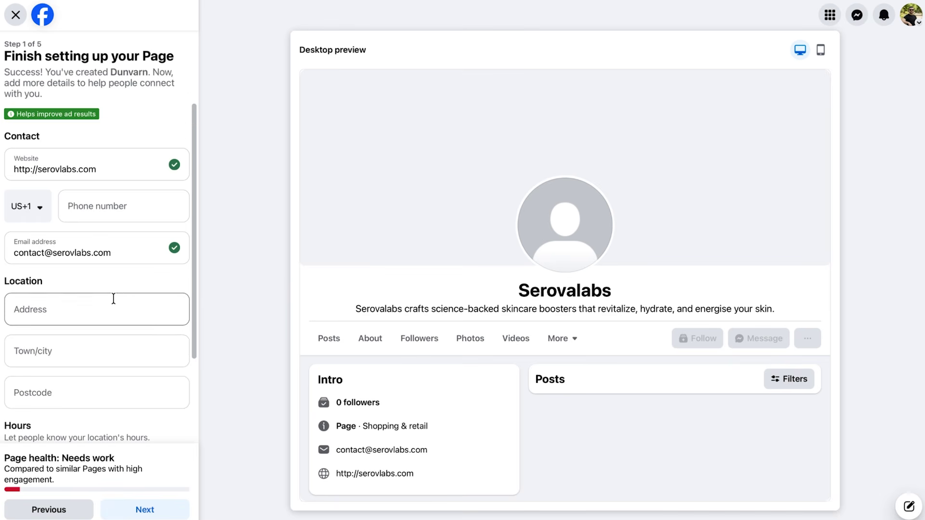
Skip past the Page's contact details step.
scroll(122, 283, "down", 1)
scroll(122, 282, "down", 2)
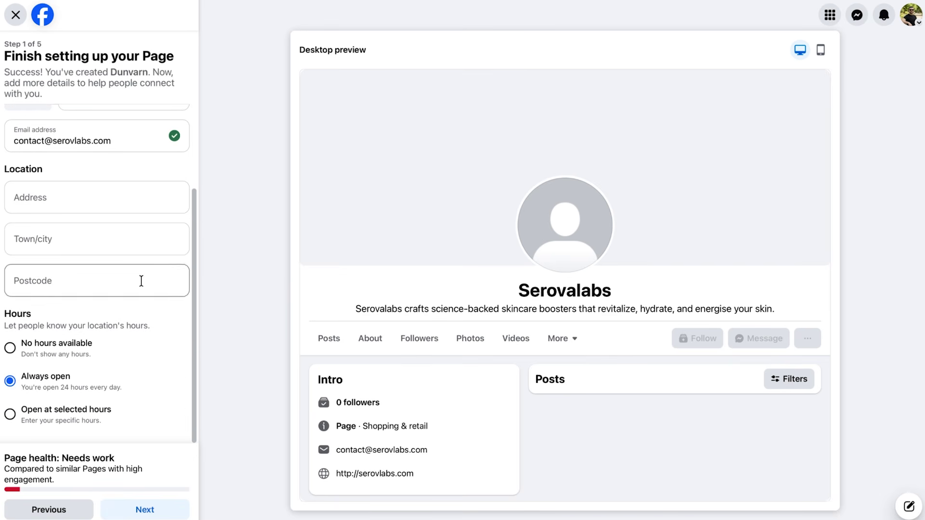
left_click(159, 509)
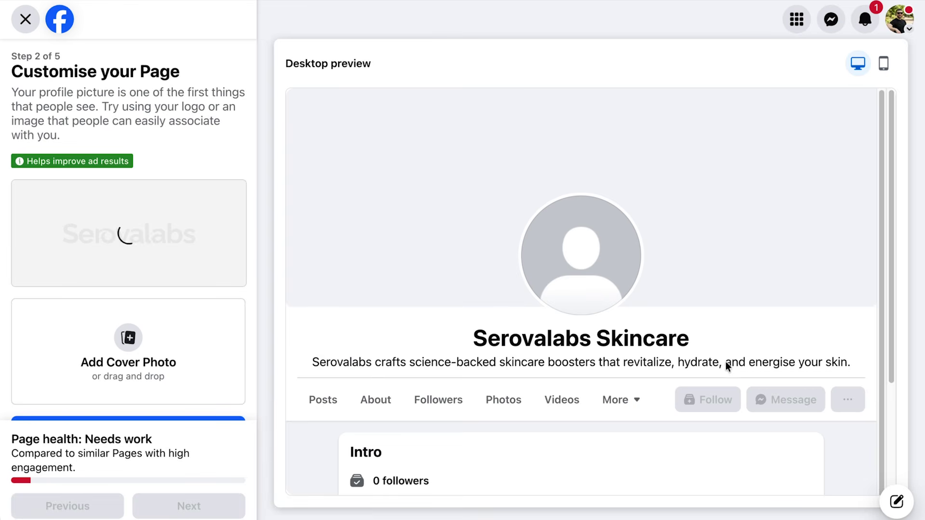
Upload the Peel Shot cover photo, shift it upward to reposition, and continue.
left_click(146, 344)
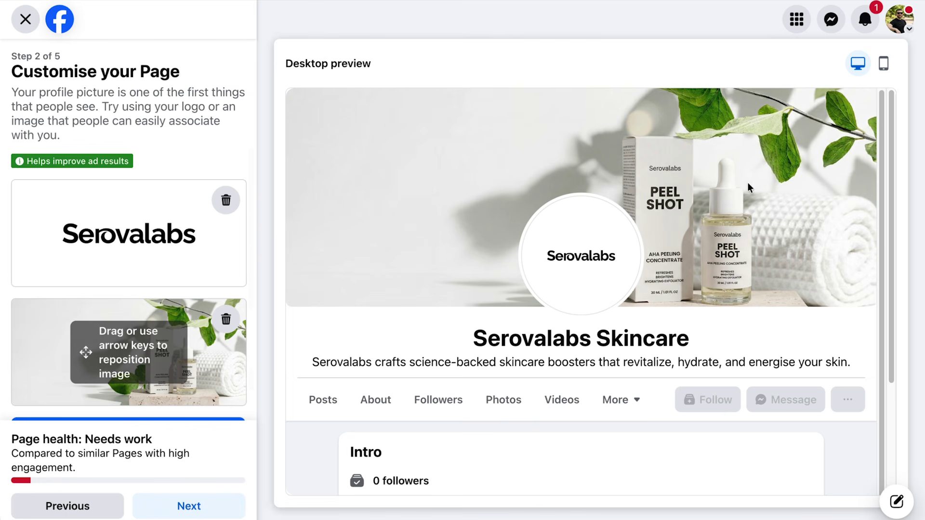
left_click_drag(218, 365, 219, 359)
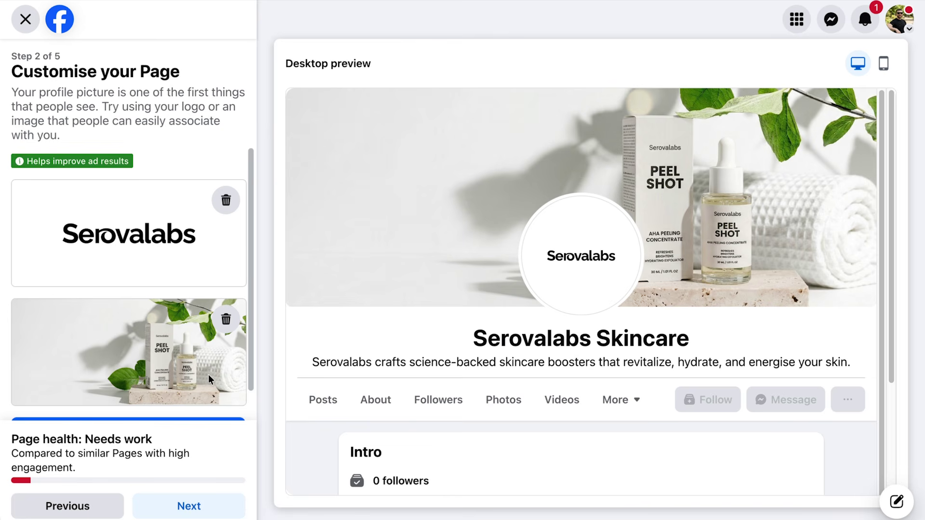
scroll(192, 371, "down", 1)
scroll(175, 322, "up", 1)
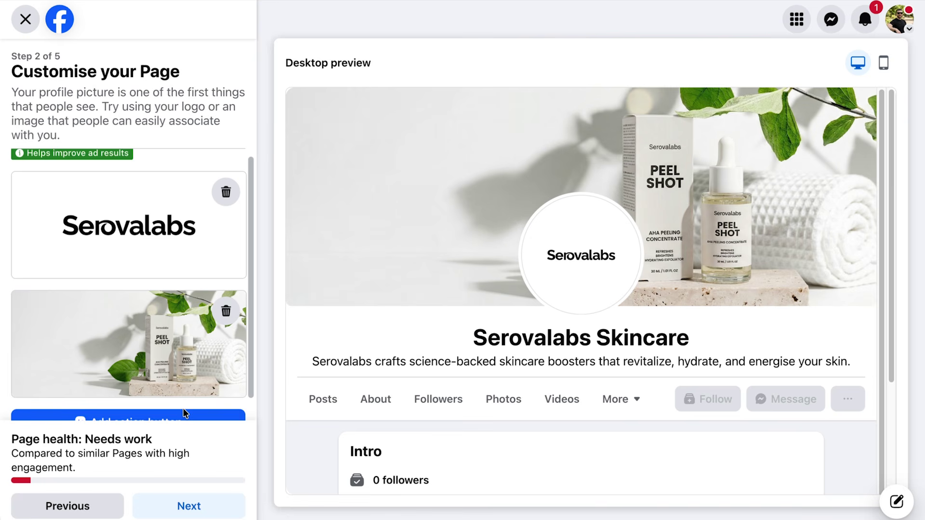
left_click(189, 505)
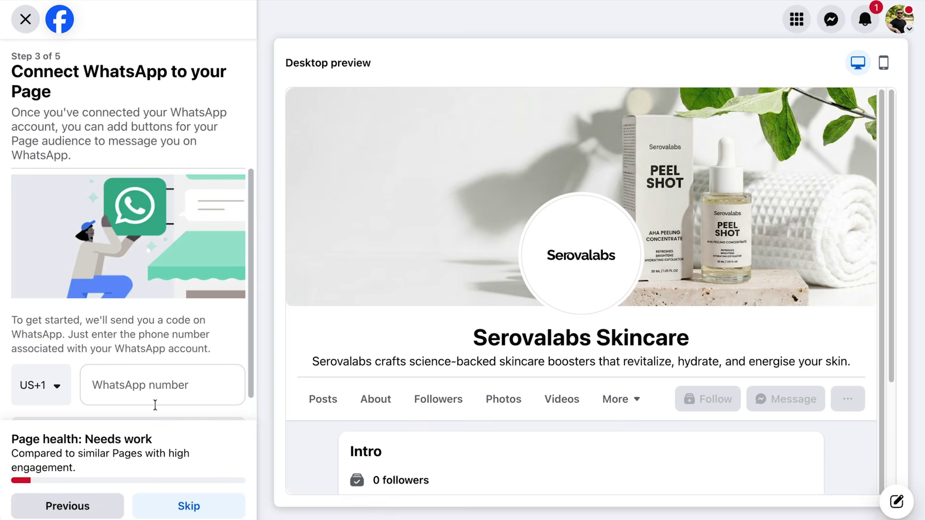
Skip the WhatsApp connection and the audience-building step.
scroll(177, 335, "down", 1)
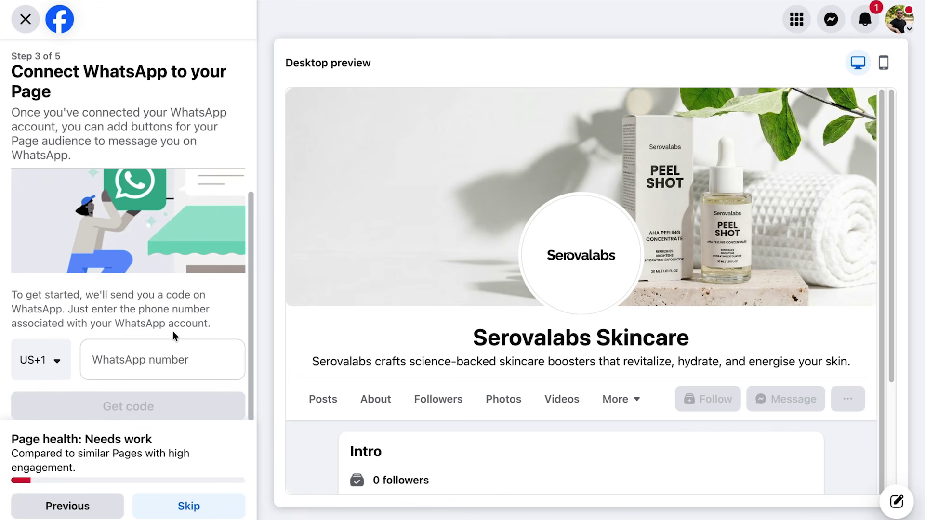
scroll(172, 331, "up", 1)
left_click(188, 505)
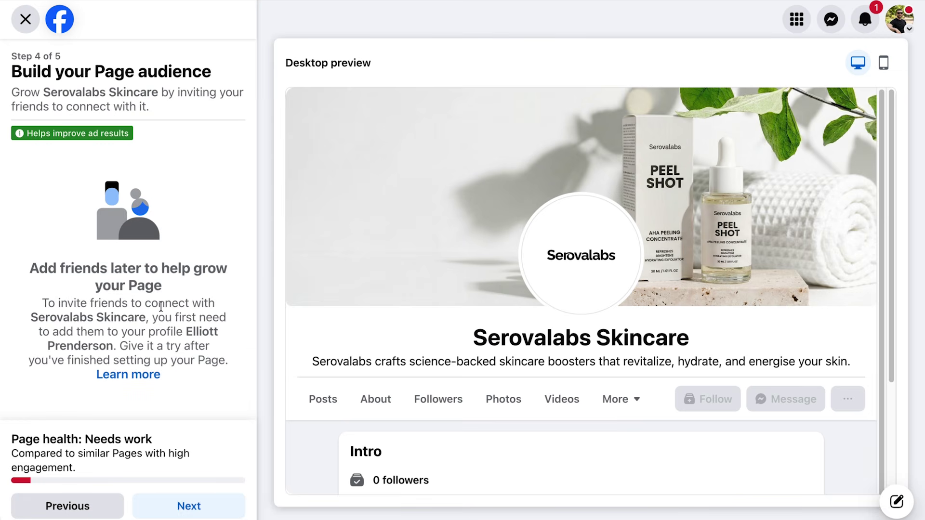
left_click(195, 503)
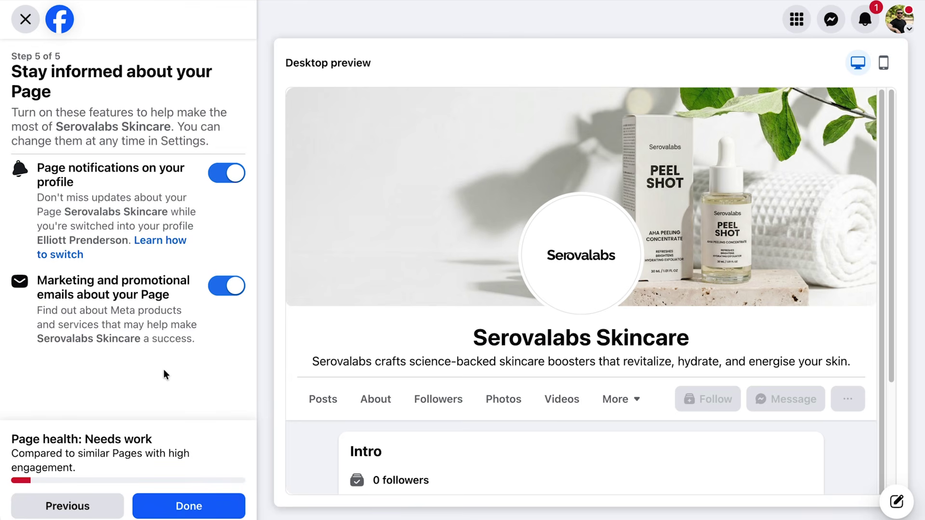
Switch off promotional emails and Page notifications, then finish the Page setup.
left_click(226, 285)
left_click(227, 179)
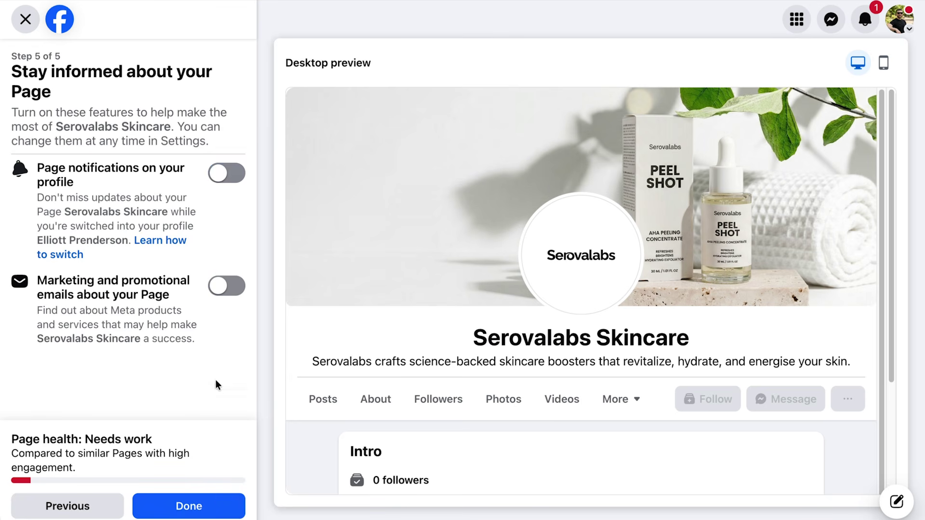
left_click(215, 506)
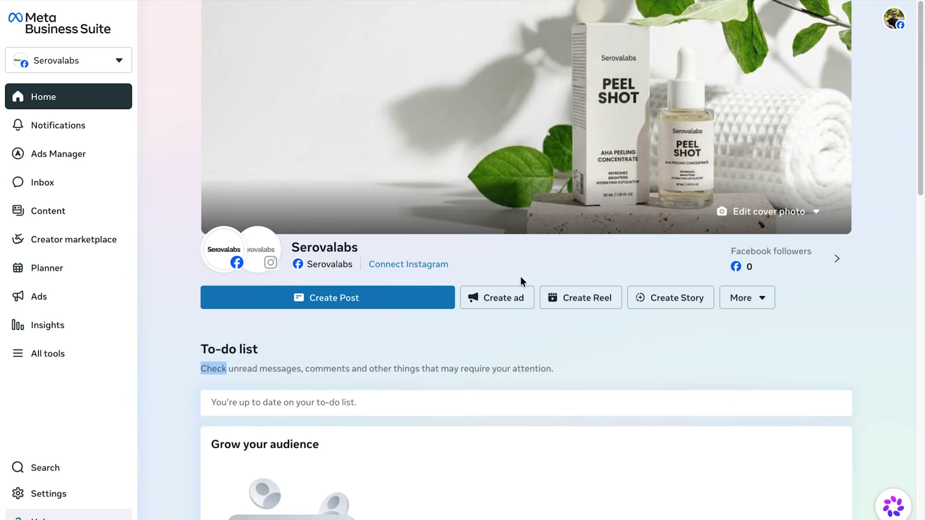
Choose to connect a newly created Instagram profile and confirm its details.
left_click(412, 267)
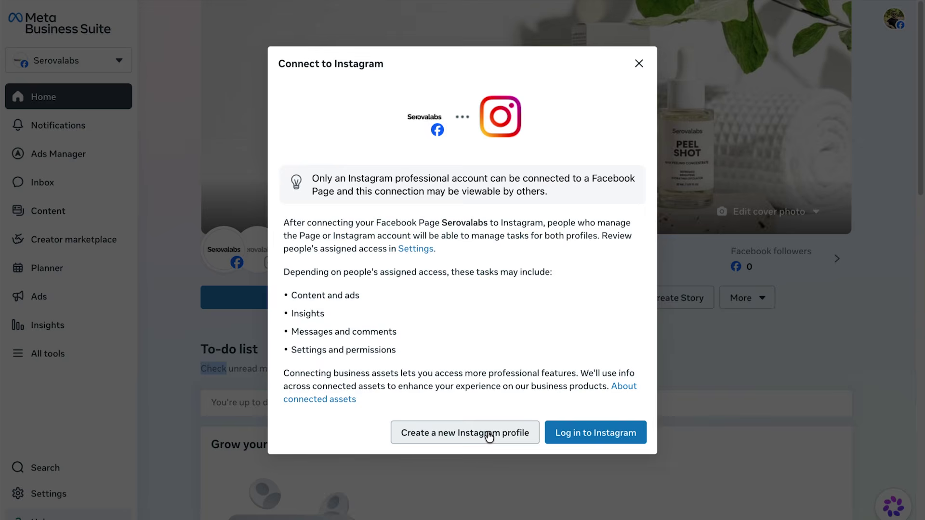
left_click(482, 435)
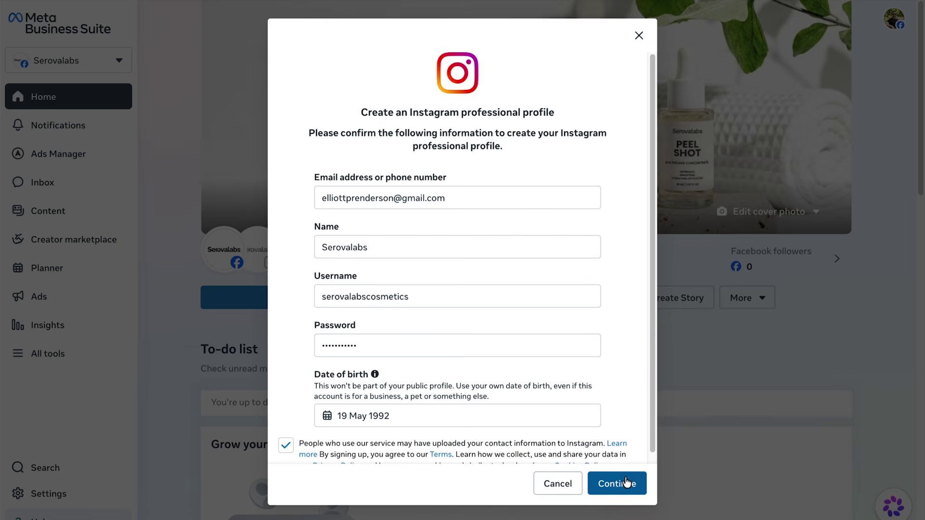
left_click(627, 482)
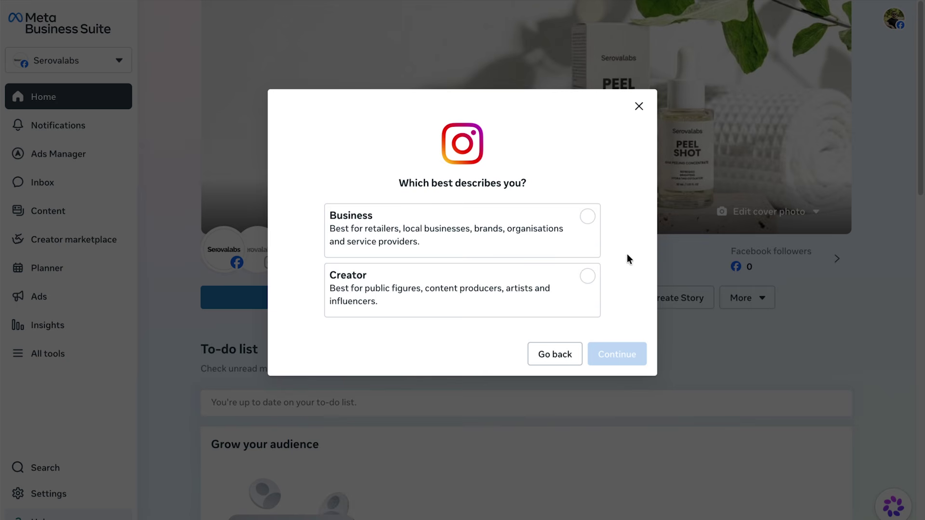
Make it a Business account in Health/beauty with the category shown, and add both profiles to the portfolio.
left_click(574, 228)
left_click(621, 359)
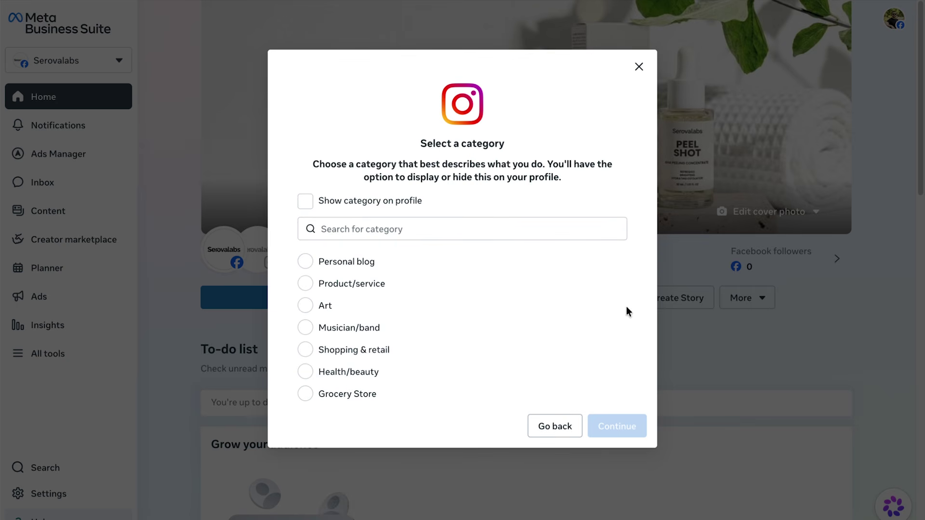
left_click(306, 374)
left_click(306, 202)
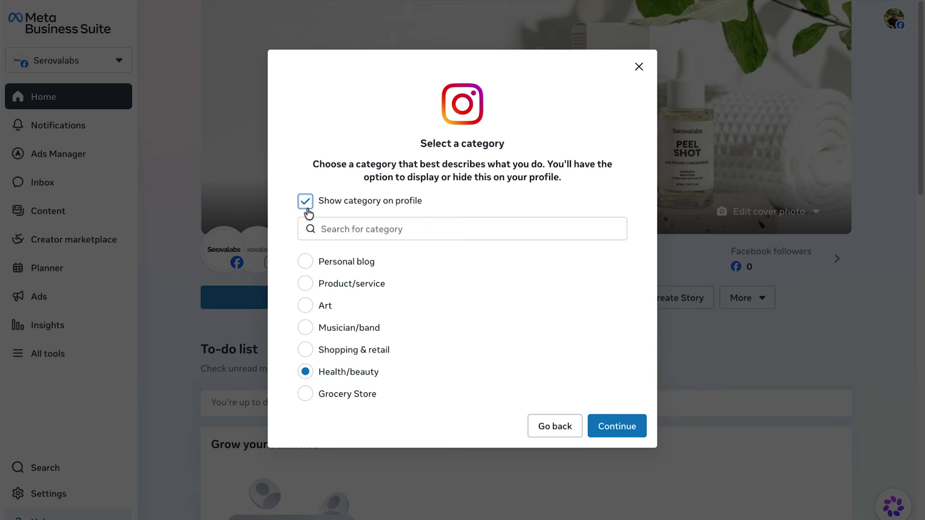
left_click(621, 426)
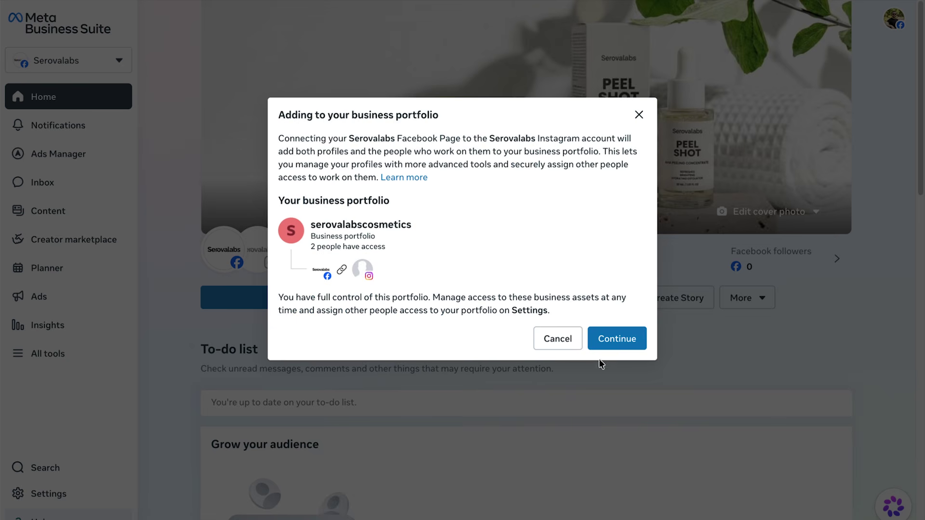
left_click(625, 342)
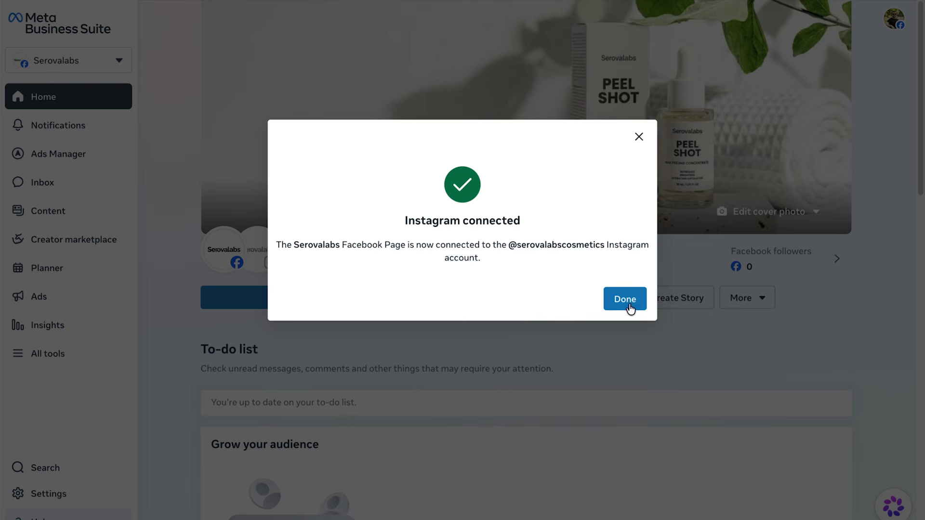
left_click(627, 302)
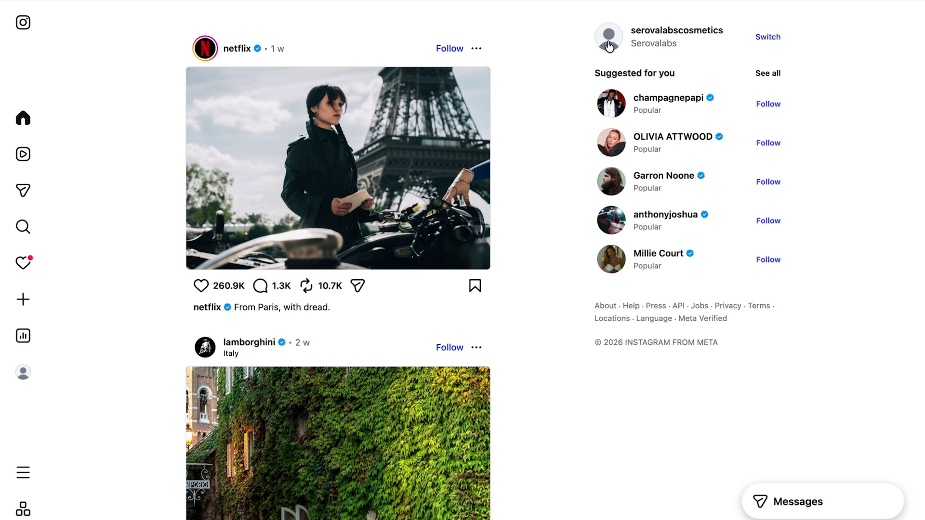
Set the Instagram profile picture to Serovalabs FB Profile Photo.jpg.
left_click(609, 43)
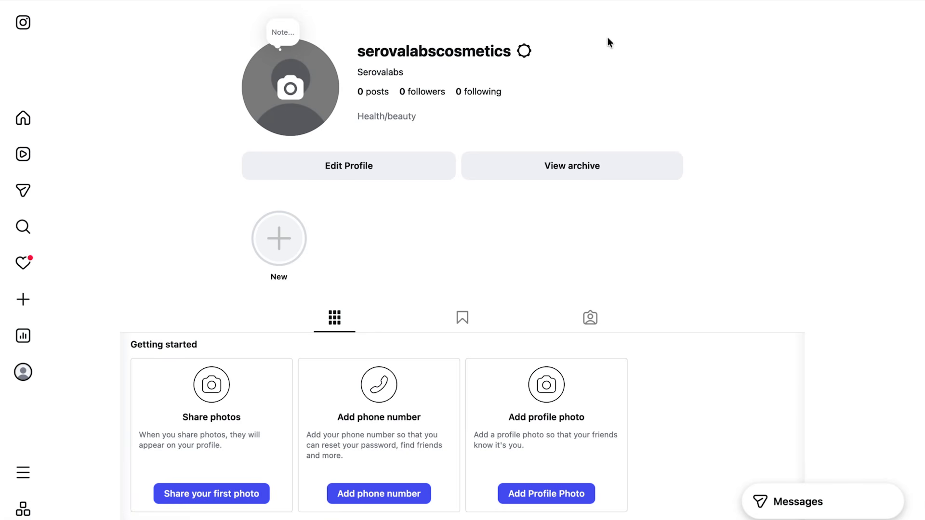
left_click(292, 88)
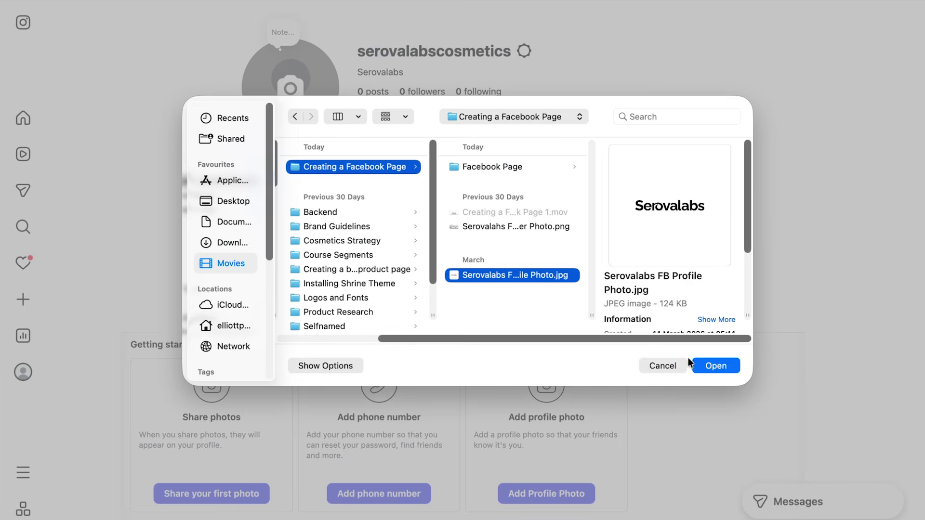
left_click(719, 367)
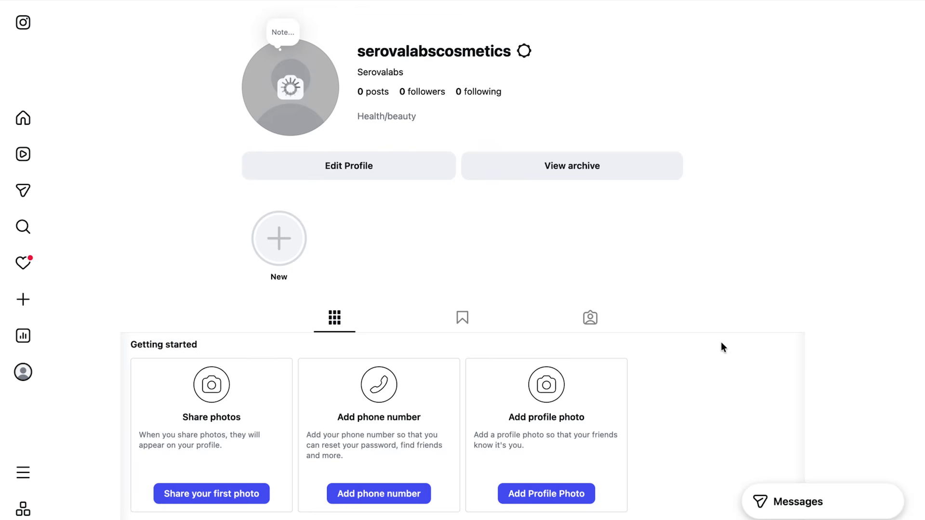
Save the Serovalabs skincare bio on Edit Profile, then search for 'ordinary'.
left_click(353, 172)
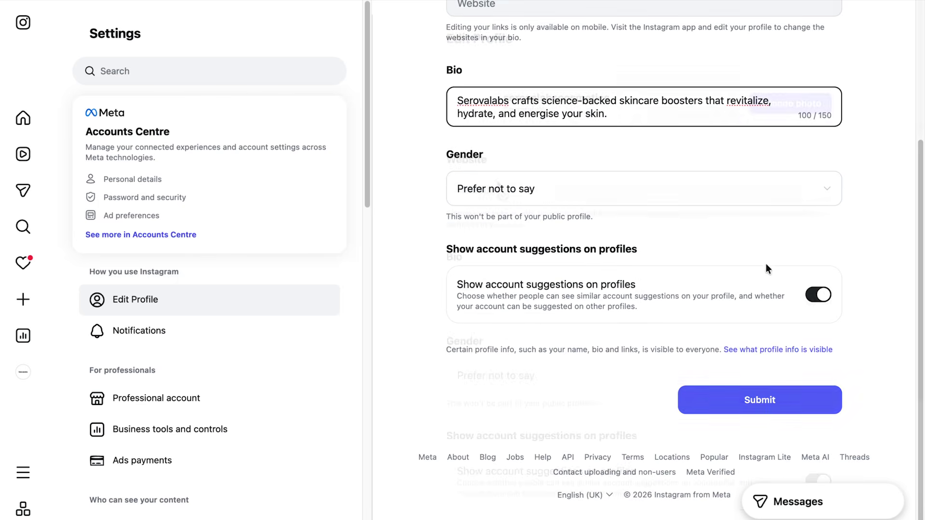
left_click(762, 408)
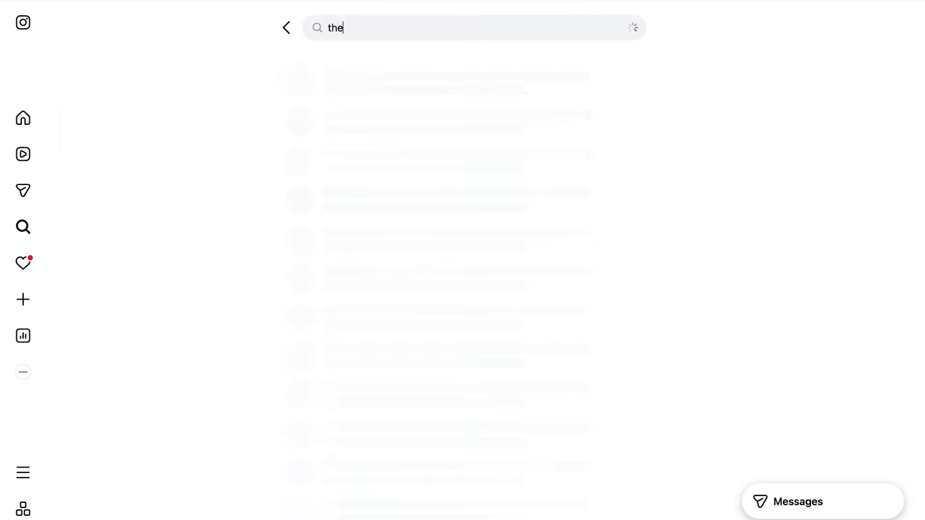
type("ordinary")
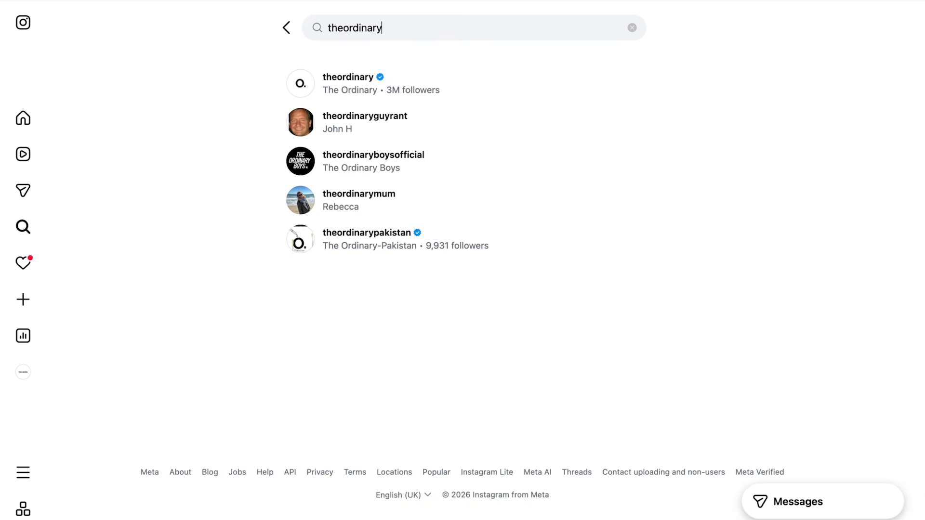
Follow The Ordinary, then Sephora, La Roche-Posay and La Roche-Posay USA from the suggestions.
left_click(393, 96)
left_click(361, 183)
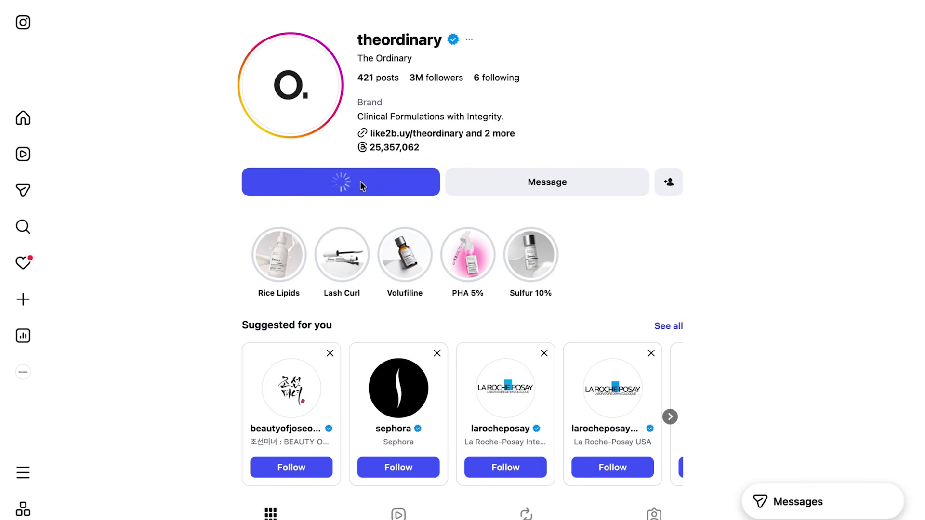
left_click(289, 467)
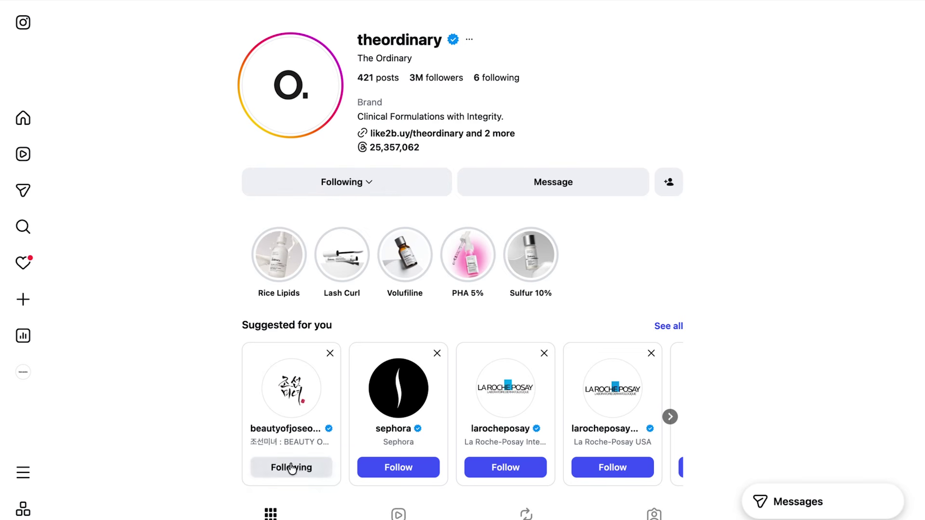
left_click(404, 478)
left_click(505, 472)
left_click(613, 474)
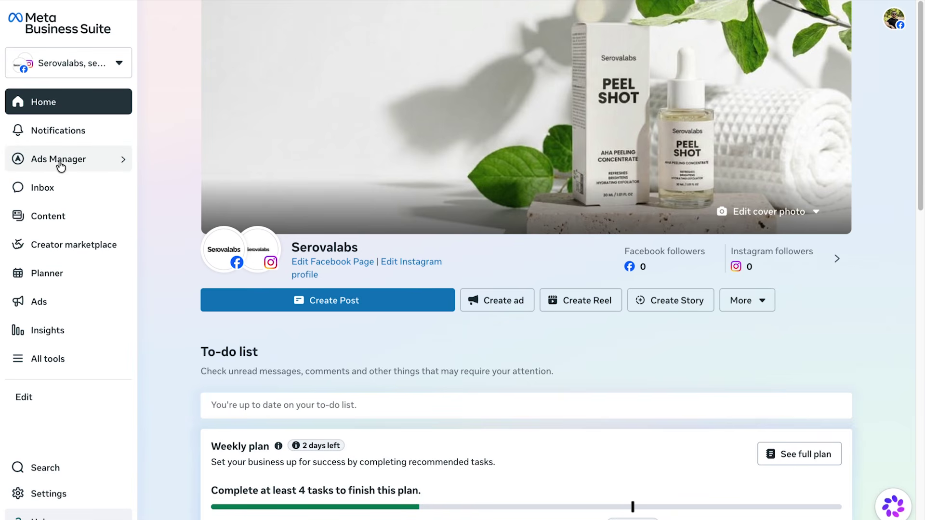
Go from the Ads Manager account overview to Business Settings' ad accounts and choose to create a new one.
mouse_move(121, 160)
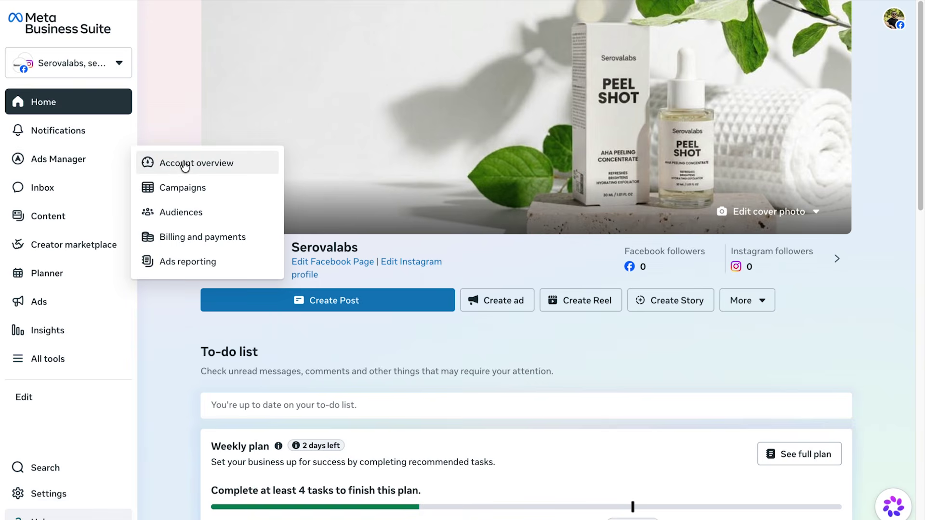
left_click(184, 165)
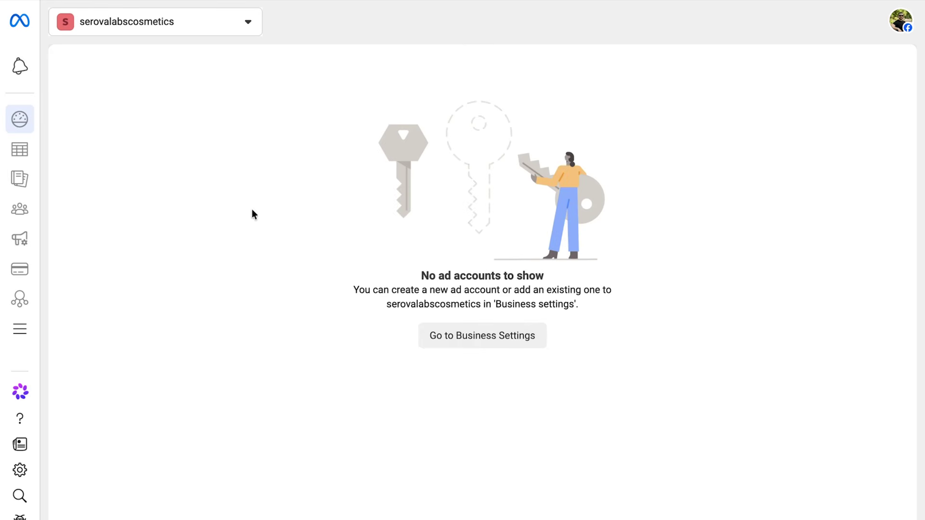
left_click(473, 337)
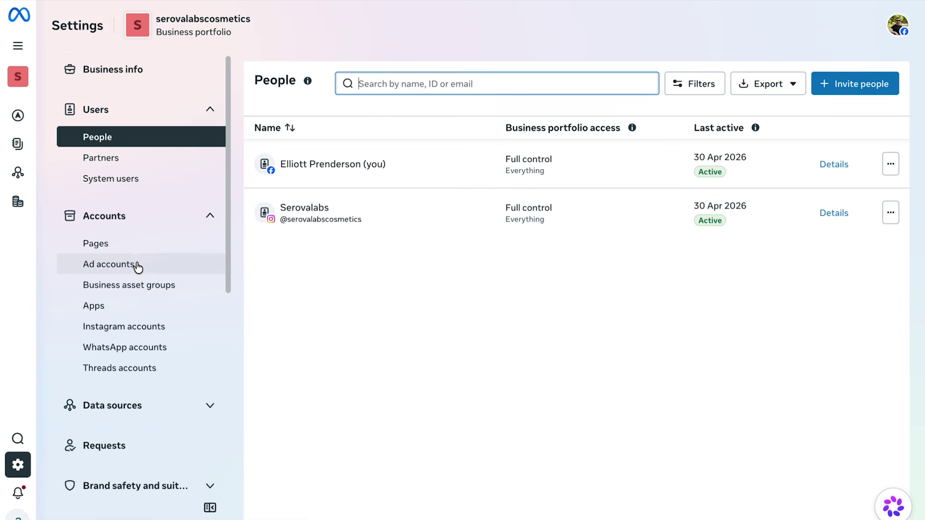
left_click(121, 264)
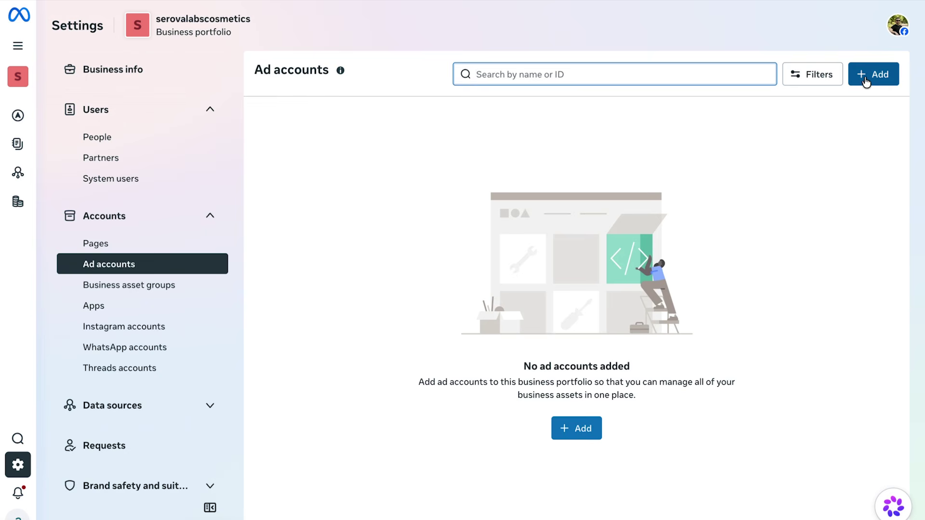
left_click(868, 84)
left_click(398, 174)
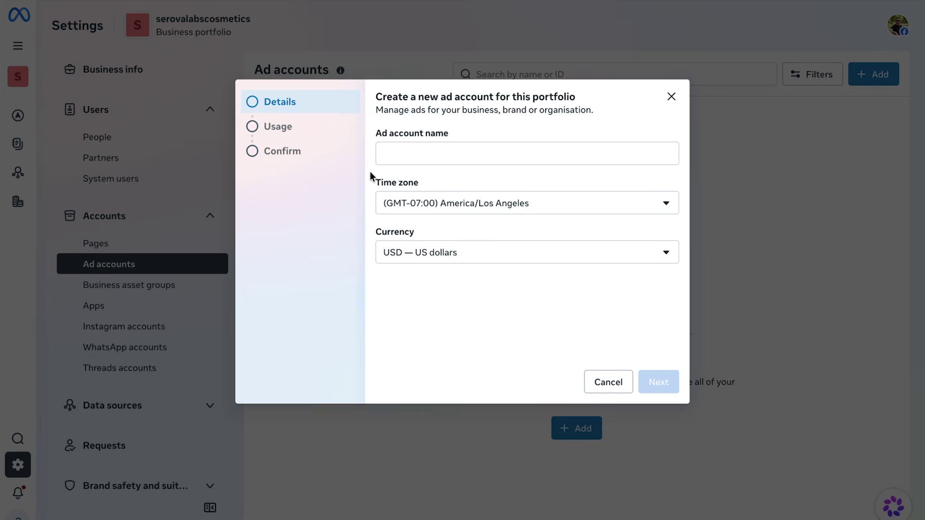
Create the Serovalabs ad account with Europe/London time zone and GBP, then add payment info.
left_click(423, 157)
type("Serovalabs")
key("Tab")
type("l")
left_click(462, 346)
left_click(465, 260)
left_click(450, 278)
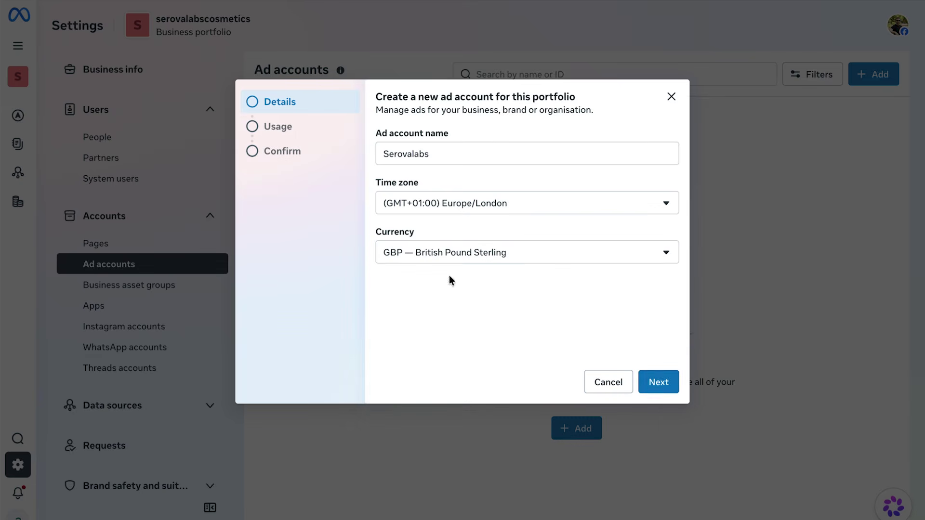
left_click(659, 382)
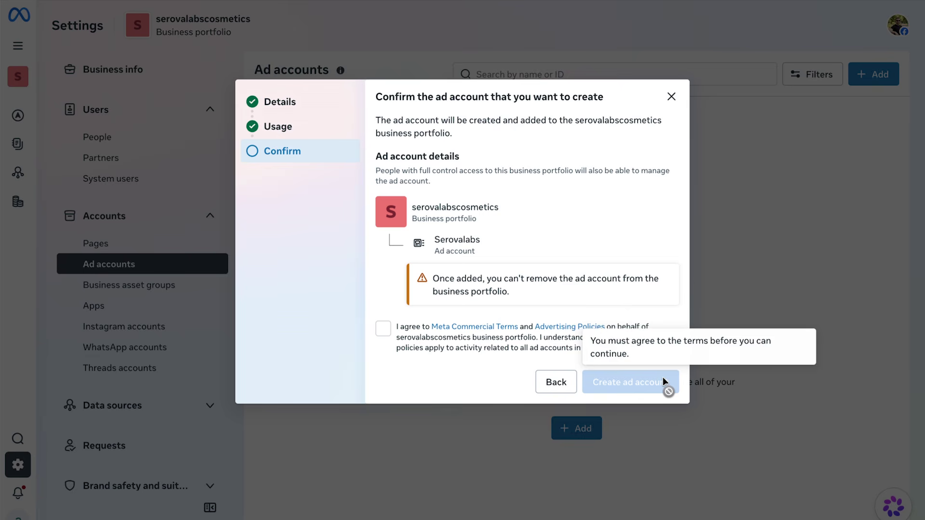
left_click(383, 332)
left_click(626, 380)
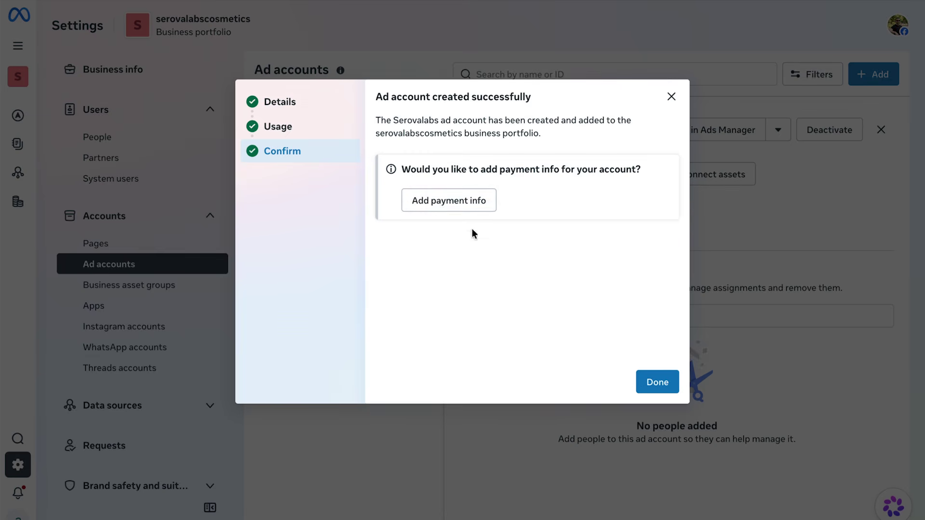
left_click(436, 200)
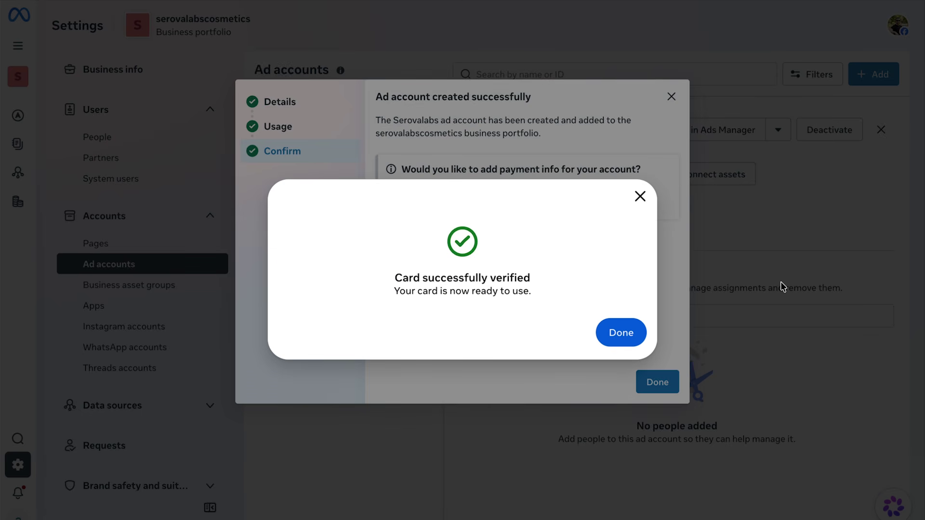
Finish card verification and connect the serovalabscosmetics Instagram account to the Serovalabs ad account.
left_click(629, 337)
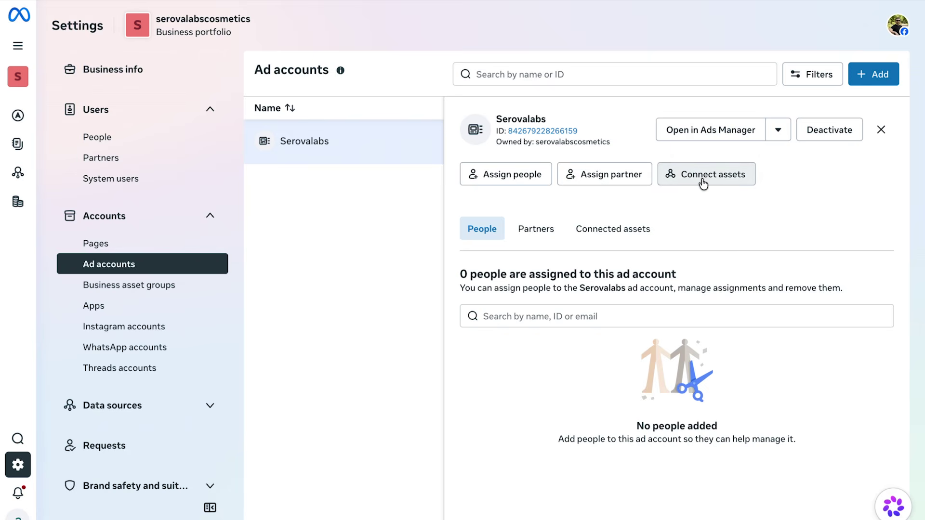
left_click(703, 182)
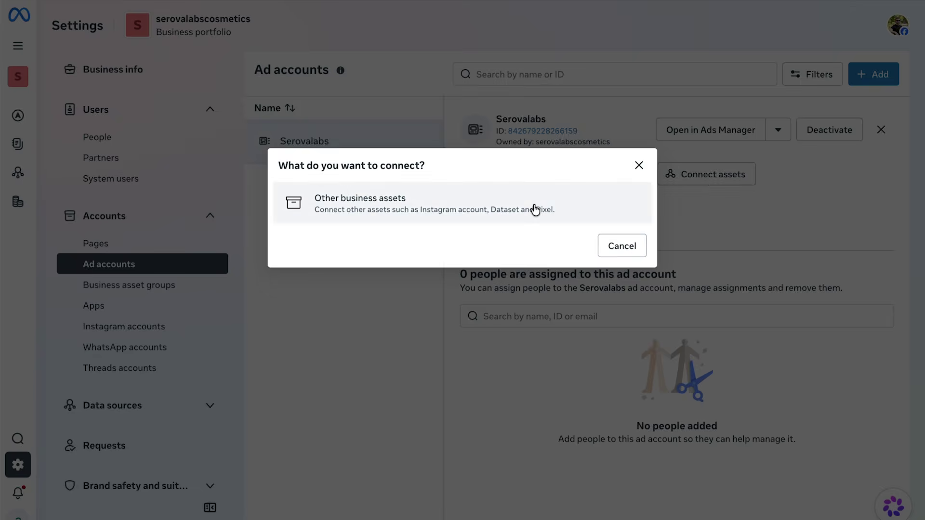
left_click(533, 206)
left_click(381, 168)
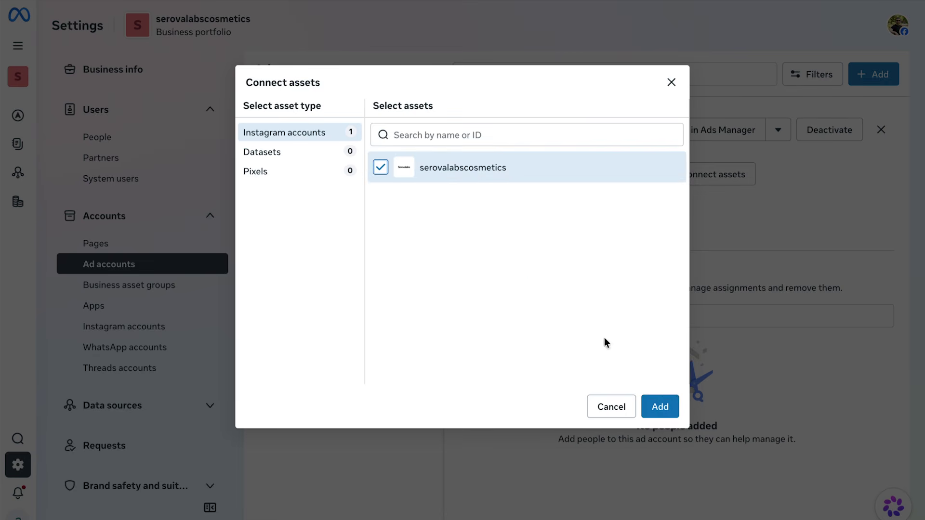
left_click(660, 407)
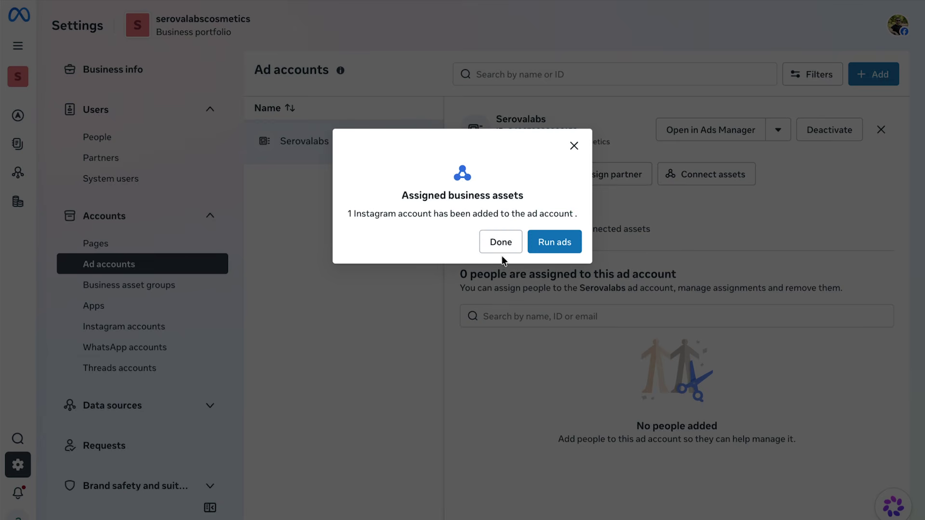
left_click(501, 245)
From the Instagram accounts list, connect the Serovalabs ad account to serovalabscosmetics.
left_click(144, 332)
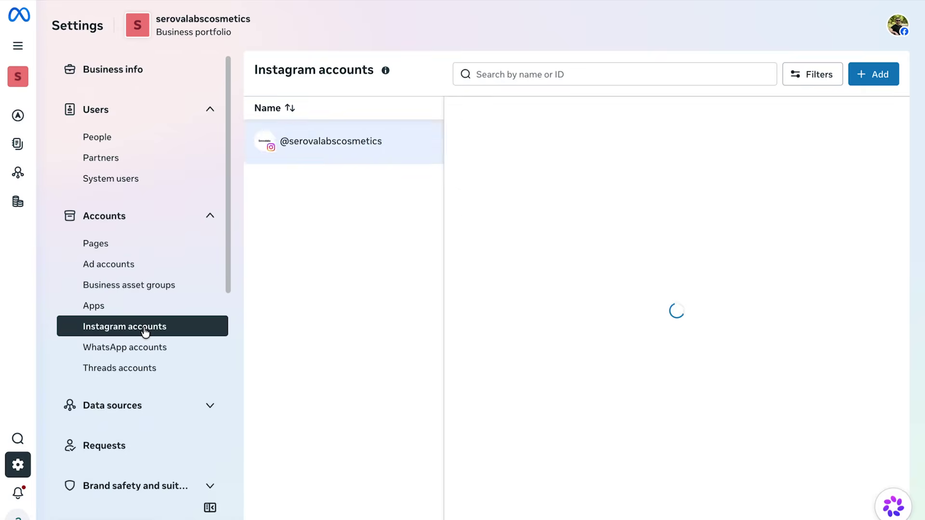
left_click(733, 185)
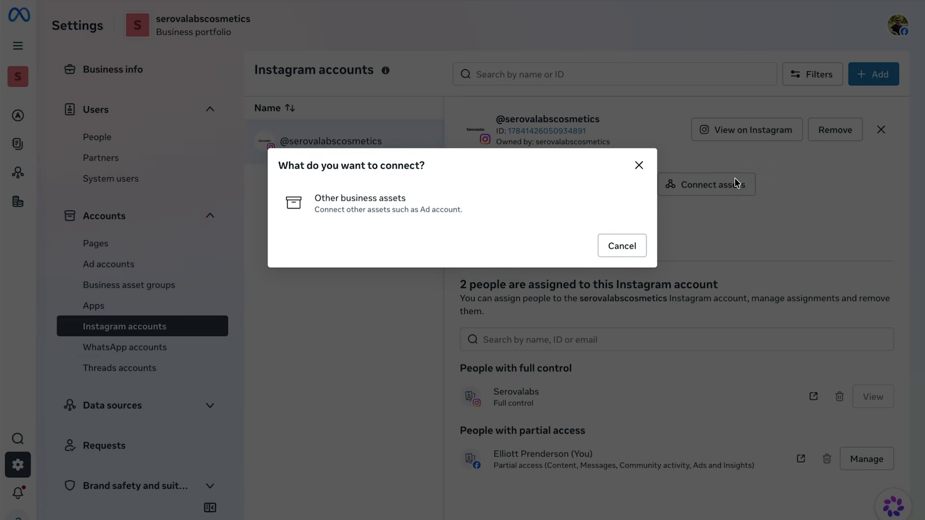
left_click(483, 215)
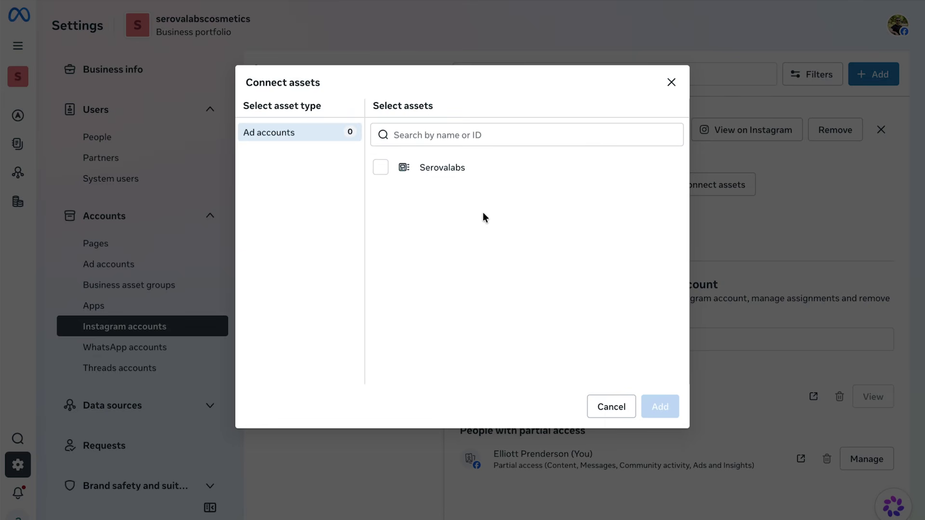
left_click(382, 168)
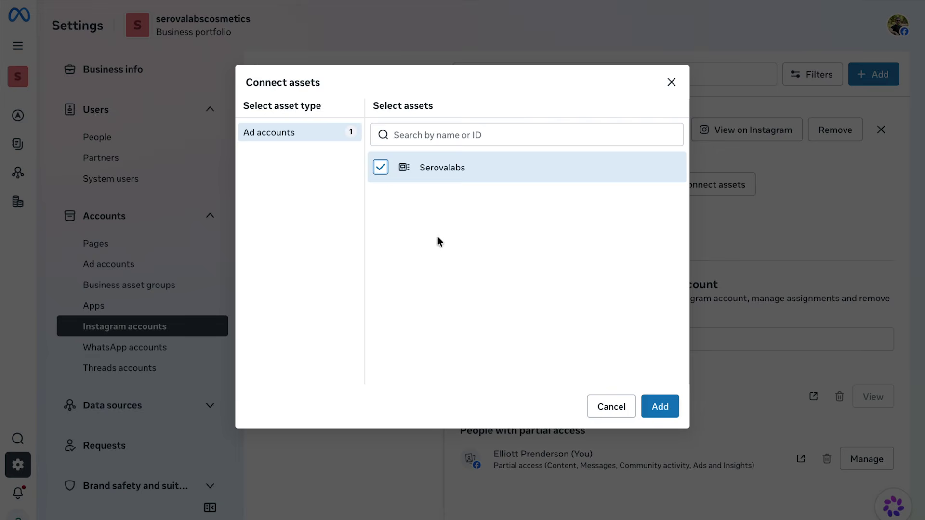
left_click(669, 404)
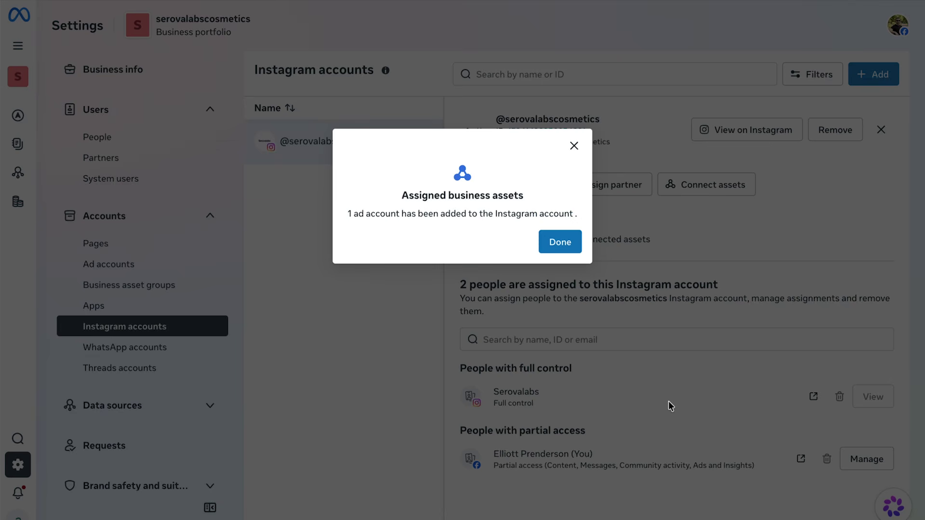
left_click(559, 247)
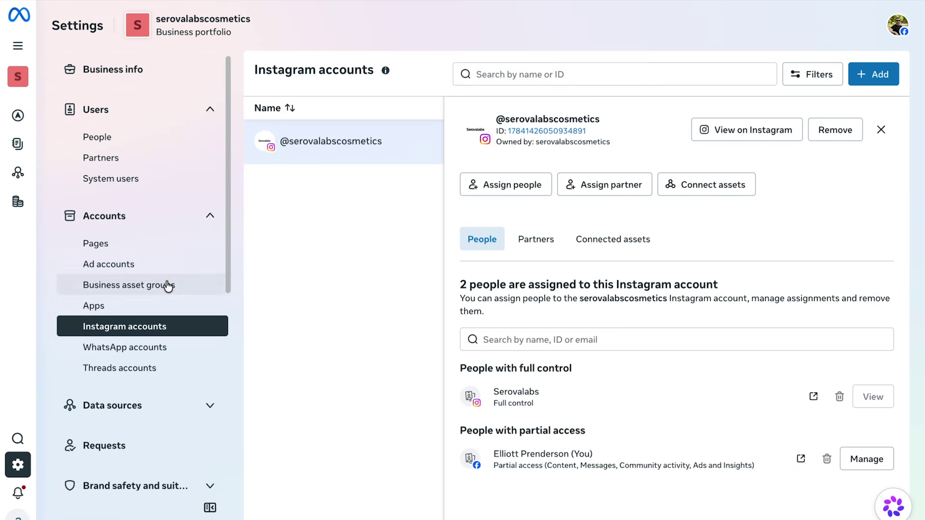
Create a business asset group named Serovalabs for separate brands or business lines.
left_click(168, 287)
left_click(571, 421)
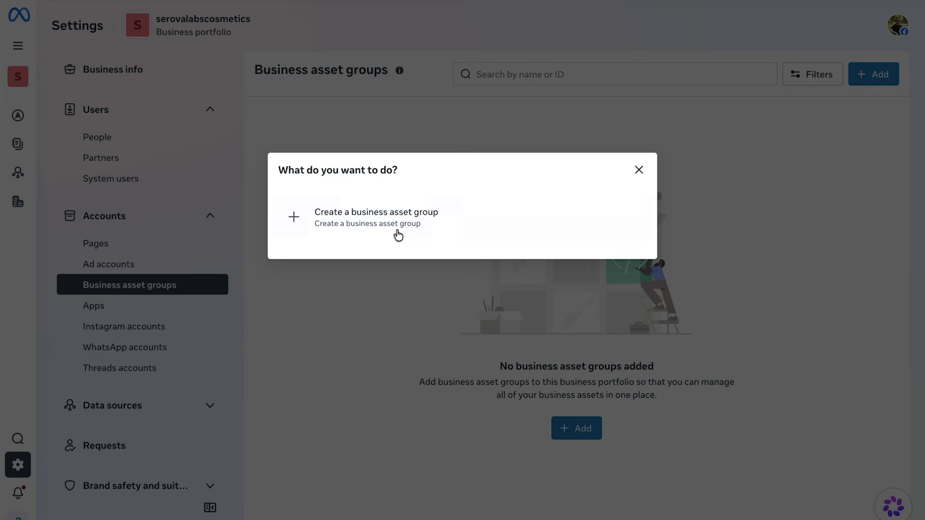
left_click(390, 229)
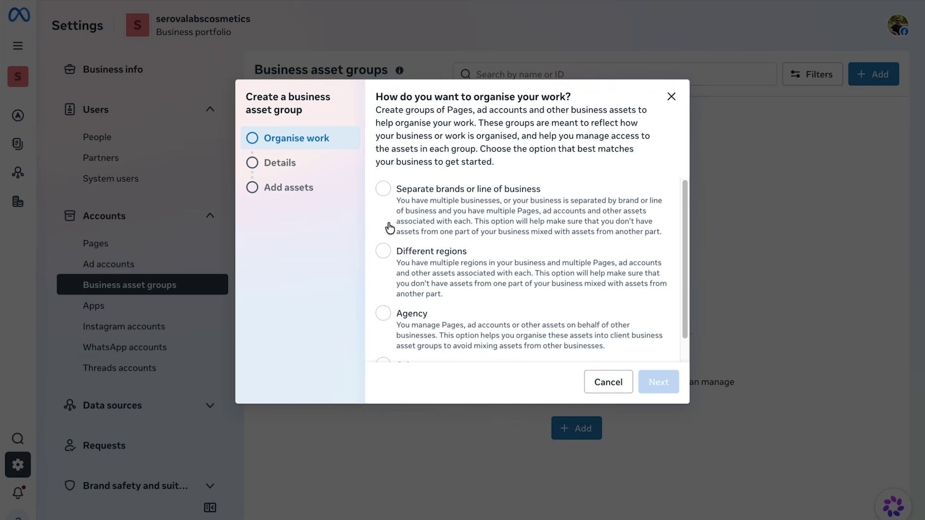
left_click(383, 190)
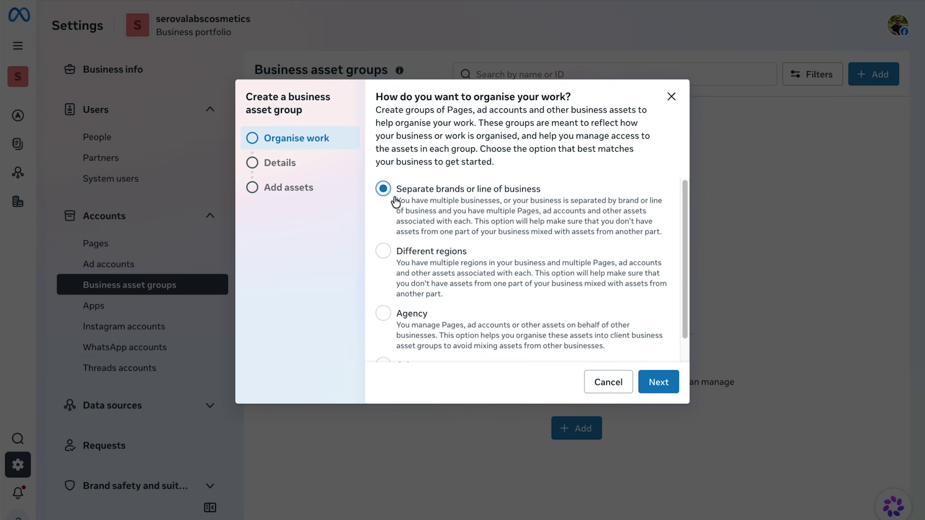
left_click(659, 382)
left_click(497, 186)
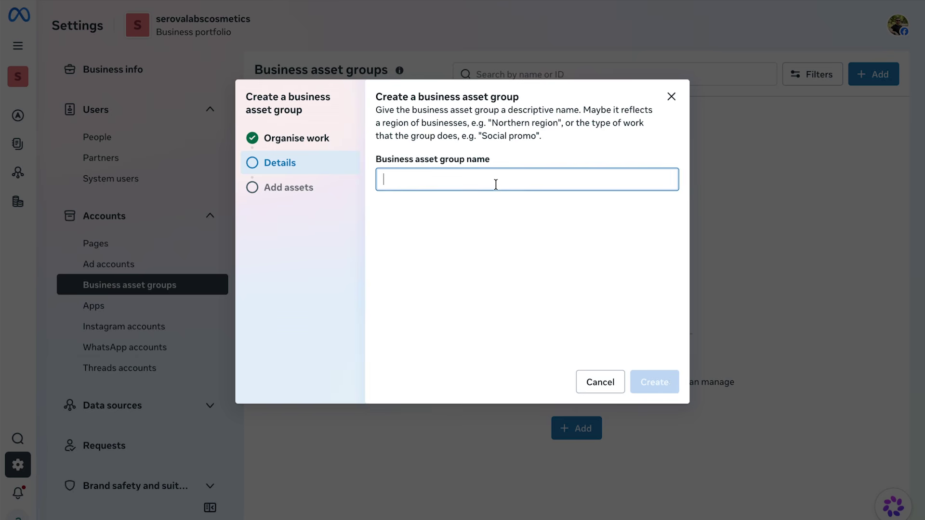
type("Serovalabs")
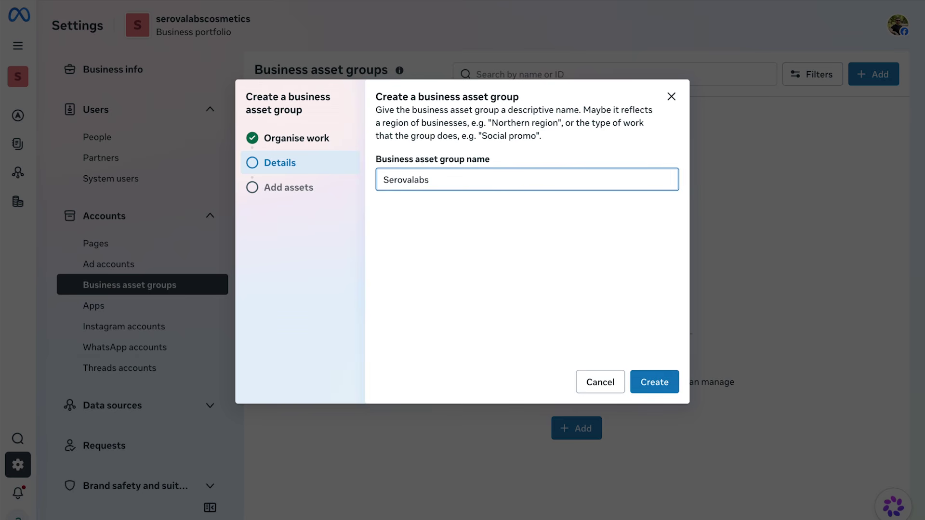
left_click(657, 383)
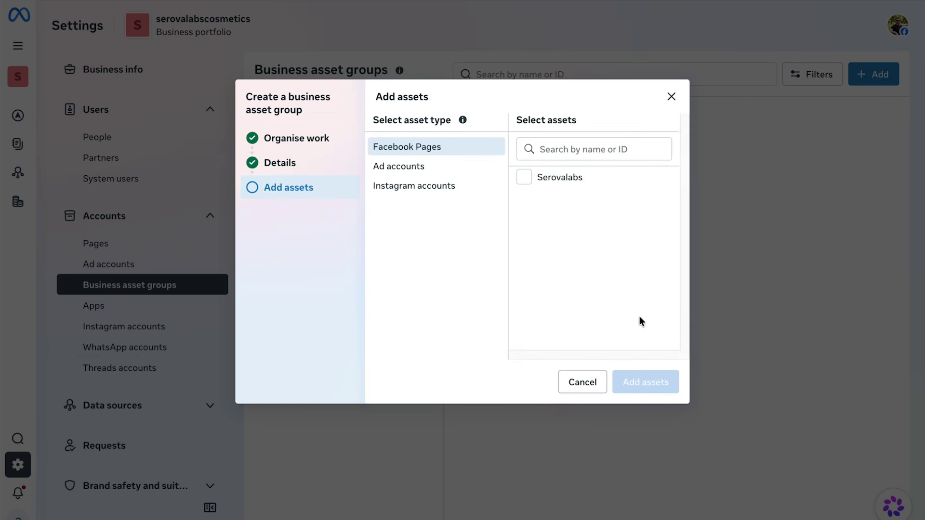
Add the ad account and the serovalabscosmetics Instagram account to the Serovalabs group.
left_click(462, 168)
left_click(452, 185)
left_click(535, 182)
left_click(646, 382)
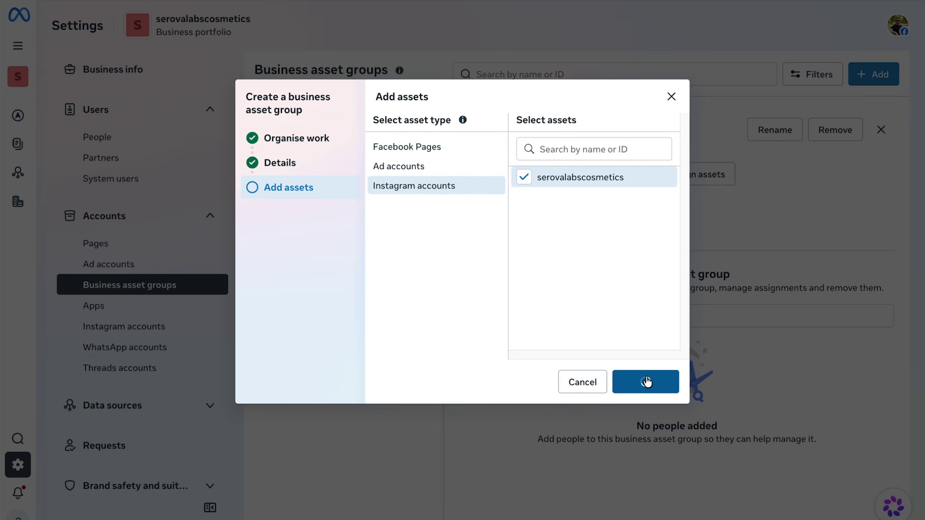
Select both people and grant all Facebook Page and ad account permissions.
left_click(220, 195)
left_click(675, 128)
left_click(416, 181)
left_click(417, 219)
left_click(418, 253)
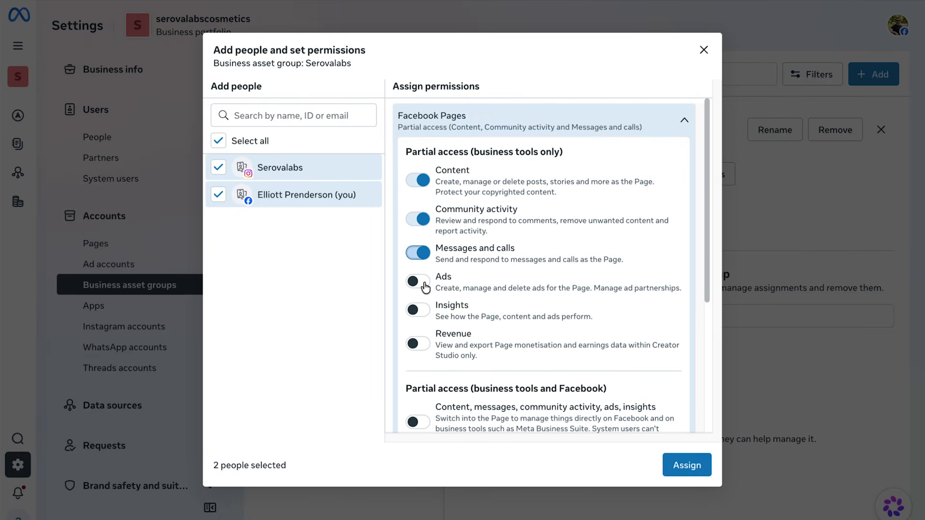
left_click(419, 290)
left_click(418, 354)
left_click(664, 128)
left_click(665, 168)
left_click(418, 221)
left_click(417, 286)
left_click(661, 170)
Grant all Instagram permissions and full control, then assign both people to the group.
left_click(656, 211)
left_click(419, 277)
left_click(418, 315)
left_click(417, 348)
scroll(477, 337, "down", 3)
left_click(418, 276)
left_click(417, 310)
left_click(417, 383)
left_click(687, 465)
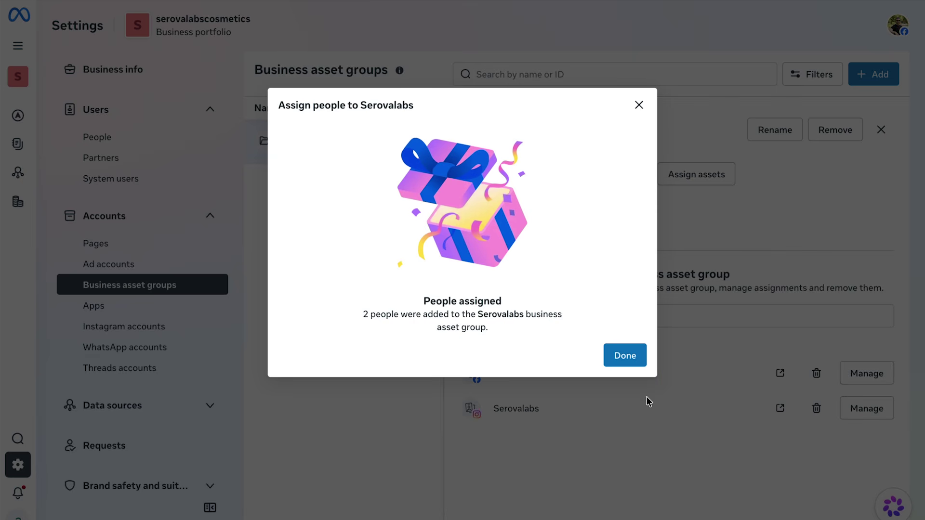
left_click(625, 356)
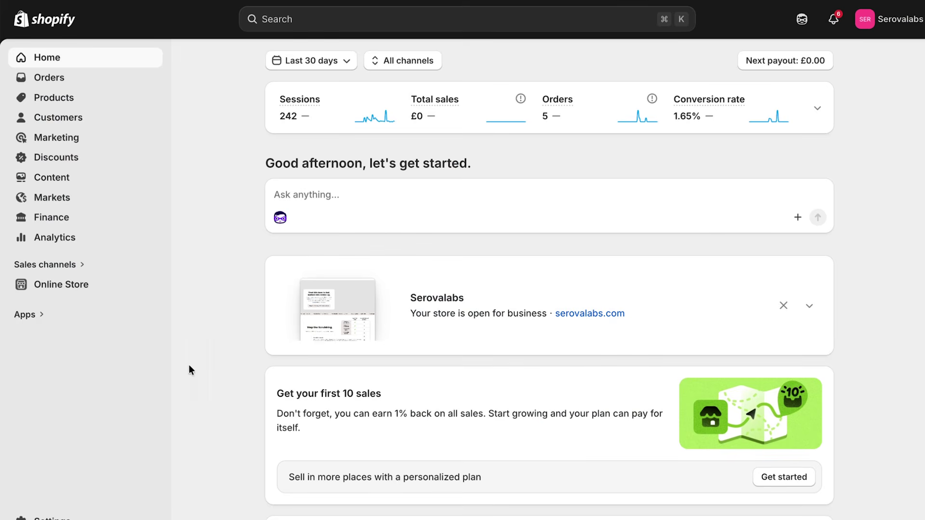
Install the Facebook & Instagram app from the Shopify App Store.
left_click(29, 318)
left_click(304, 168)
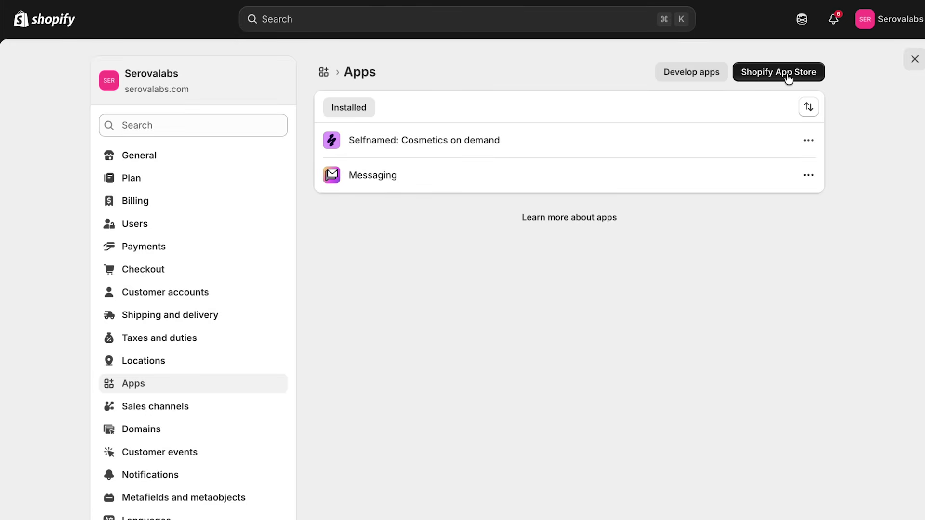
left_click(787, 75)
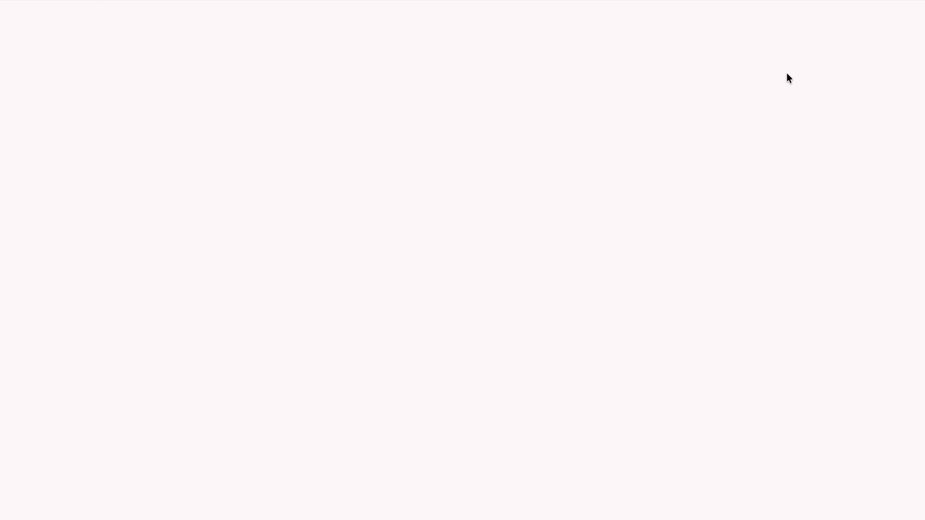
type("facebook")
left_click(378, 131)
left_click(147, 331)
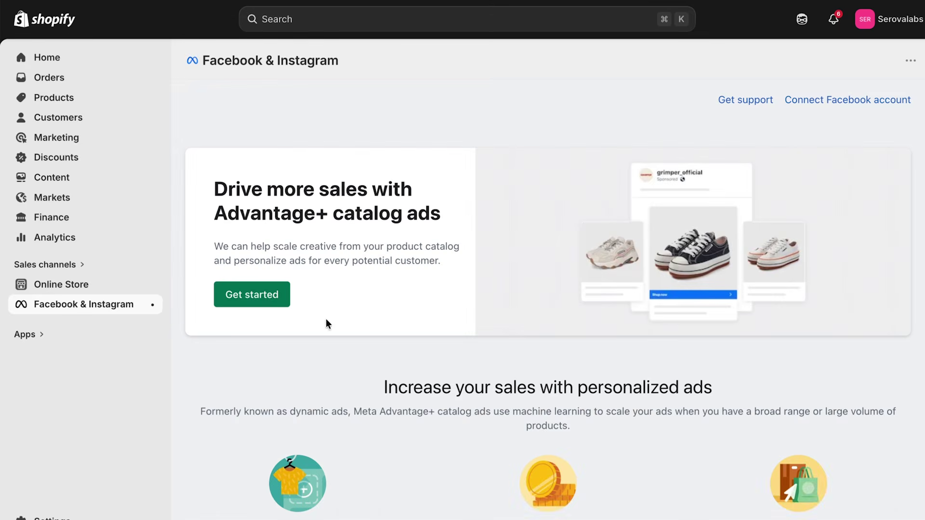
Connect the Facebook account and serovalabscosmetics portfolio with Maximum data sharing.
left_click(260, 303)
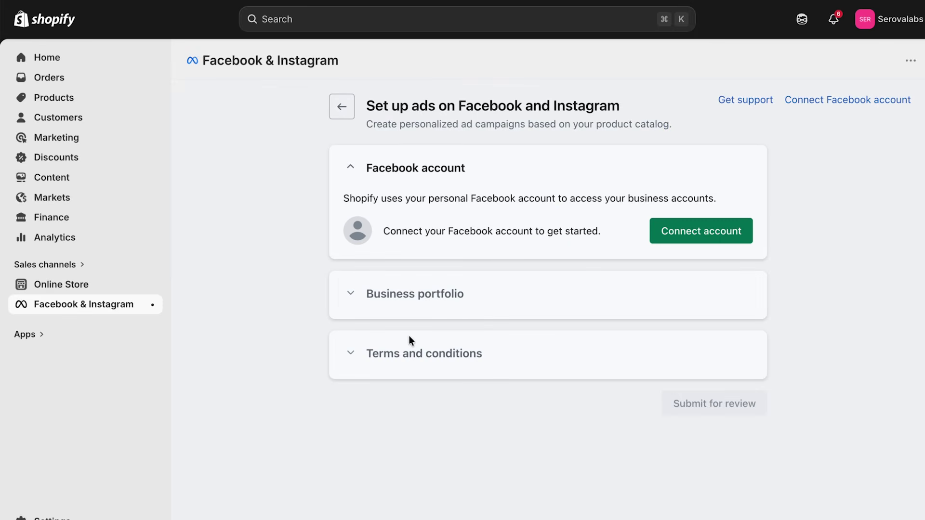
left_click(710, 237)
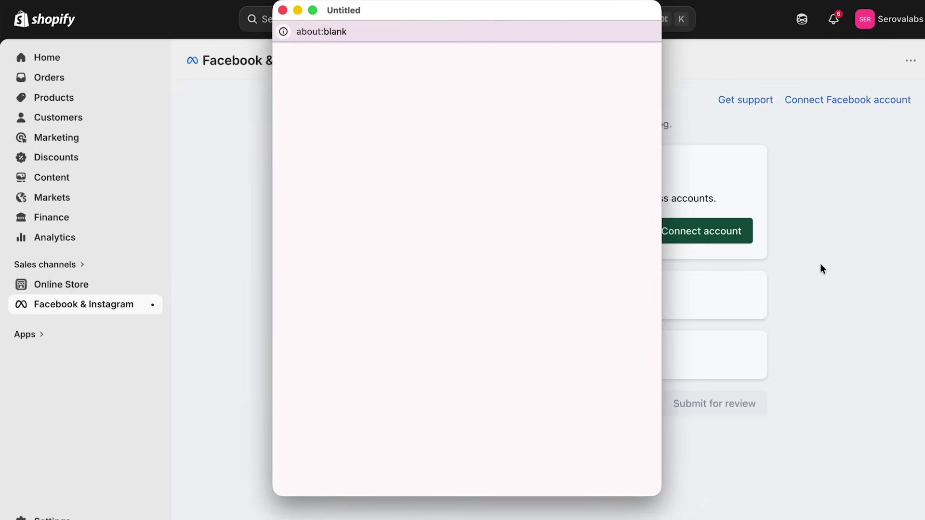
left_click(637, 360)
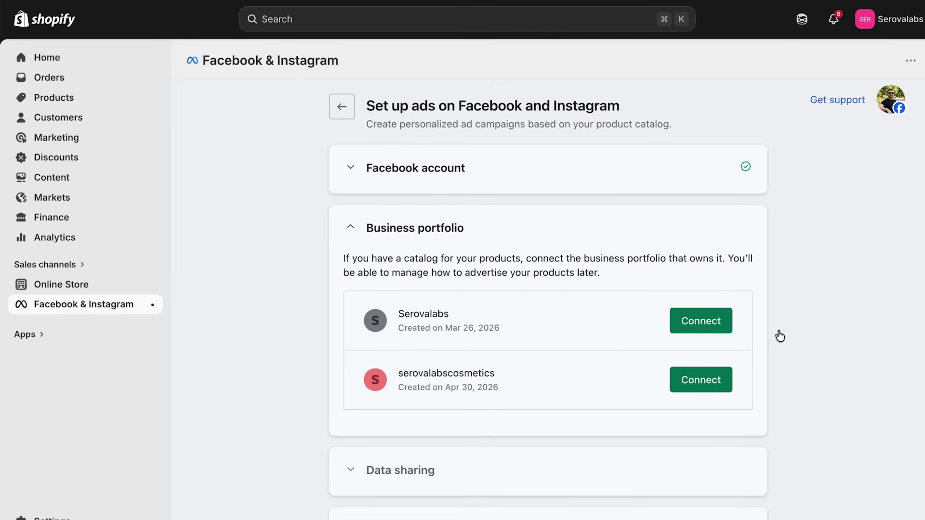
left_click(708, 380)
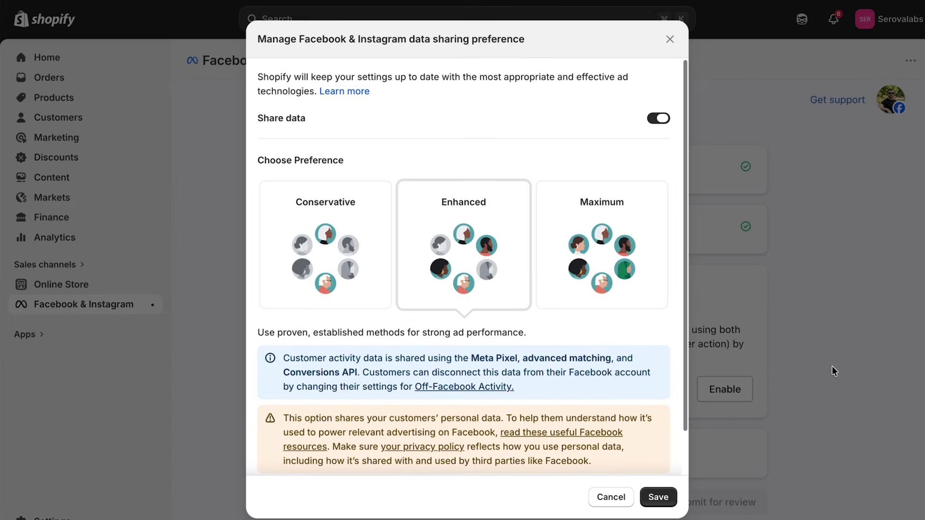
left_click(596, 258)
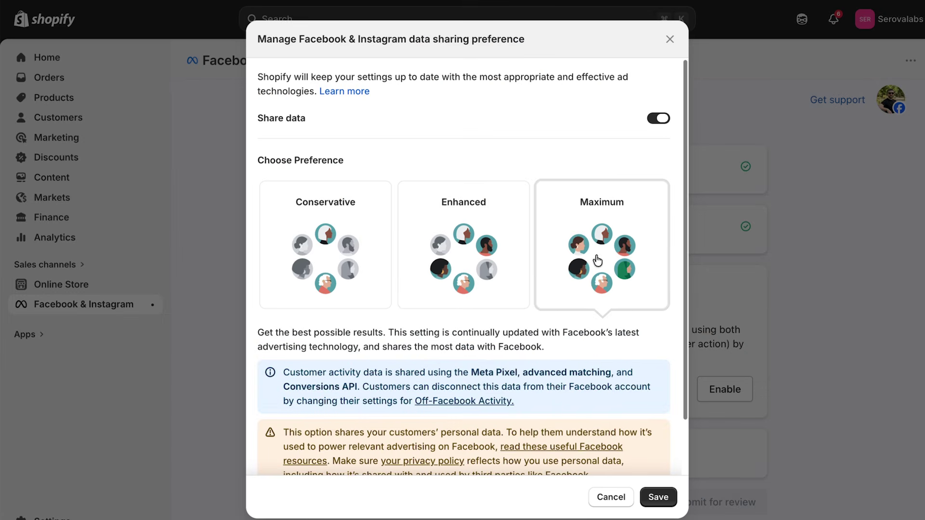
left_click(656, 496)
Create a new Meta Pixel, agree to the catalog and Business Tools terms, and submit for review.
scroll(851, 341, "down", 1)
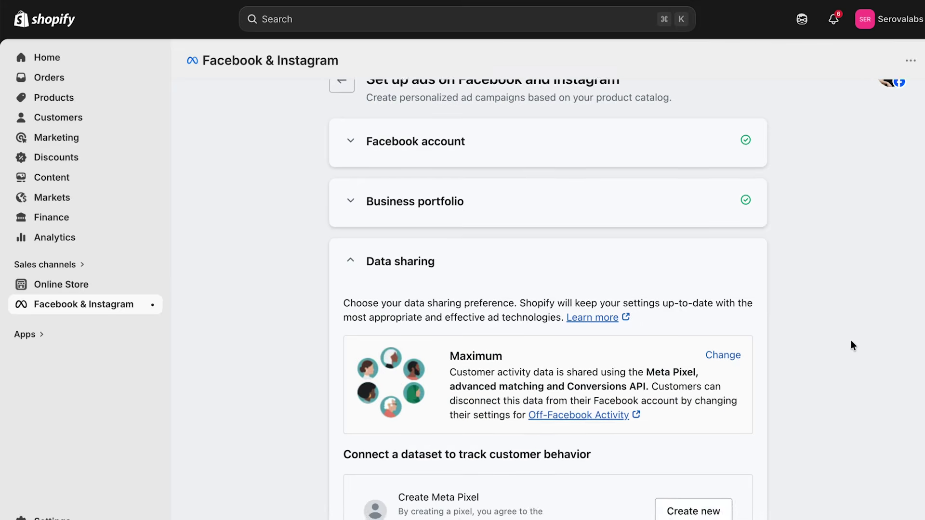
scroll(851, 345, "down", 3)
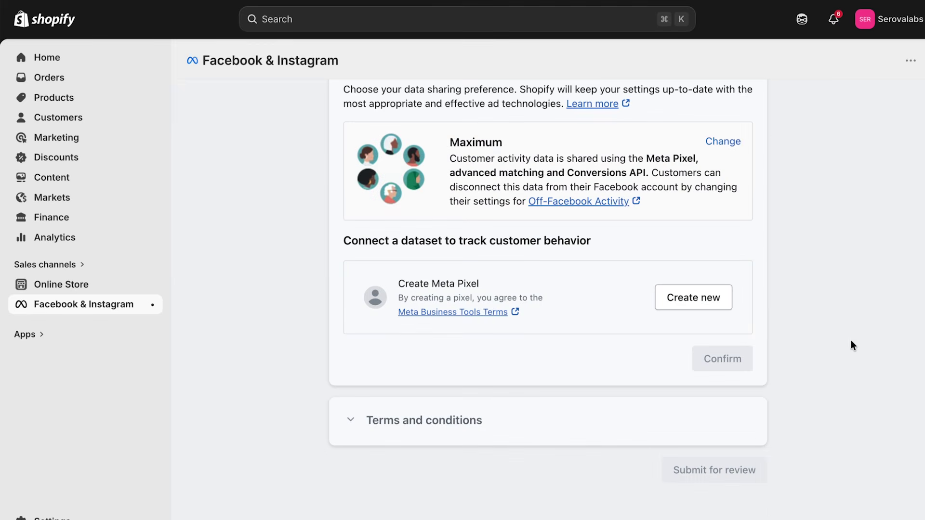
left_click(693, 301)
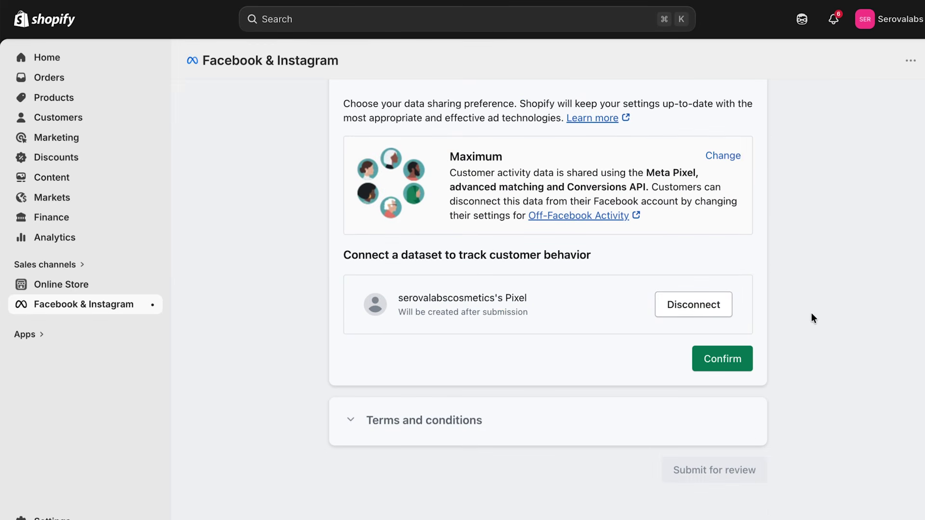
left_click(722, 359)
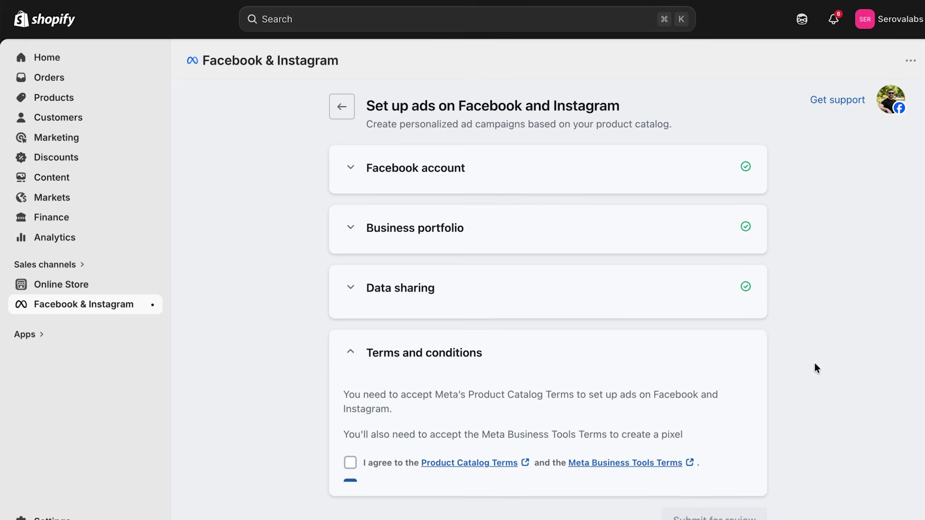
left_click(350, 417)
left_click(712, 400)
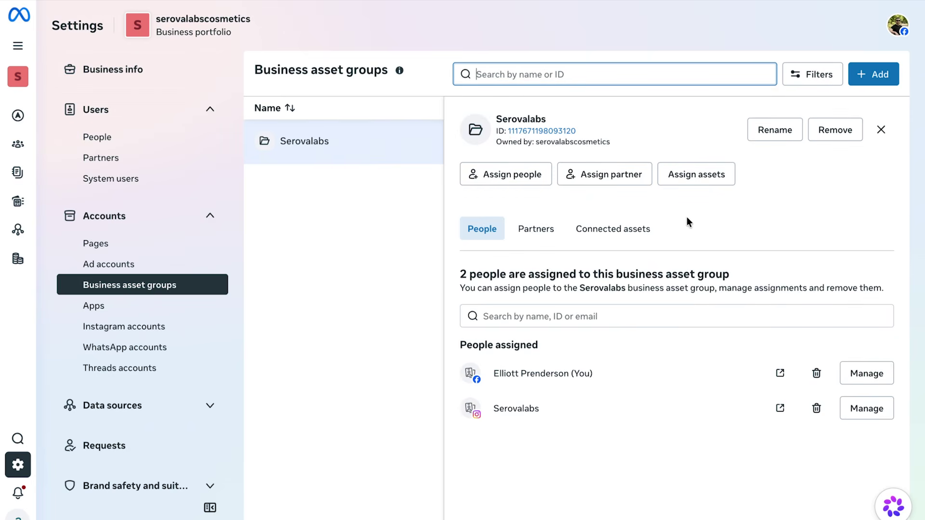
Add serovalabscosmetics's pixel to the Serovalabs business asset group.
left_click(696, 174)
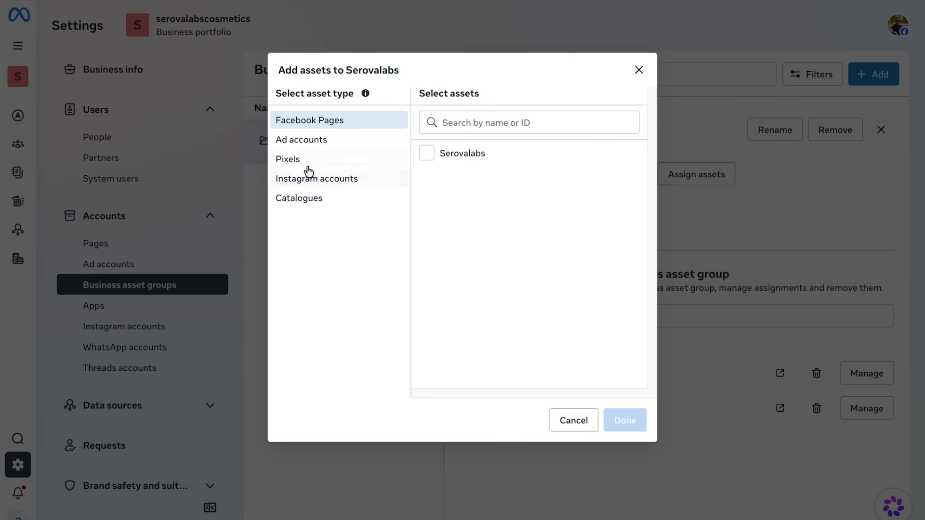
left_click(305, 163)
left_click(428, 157)
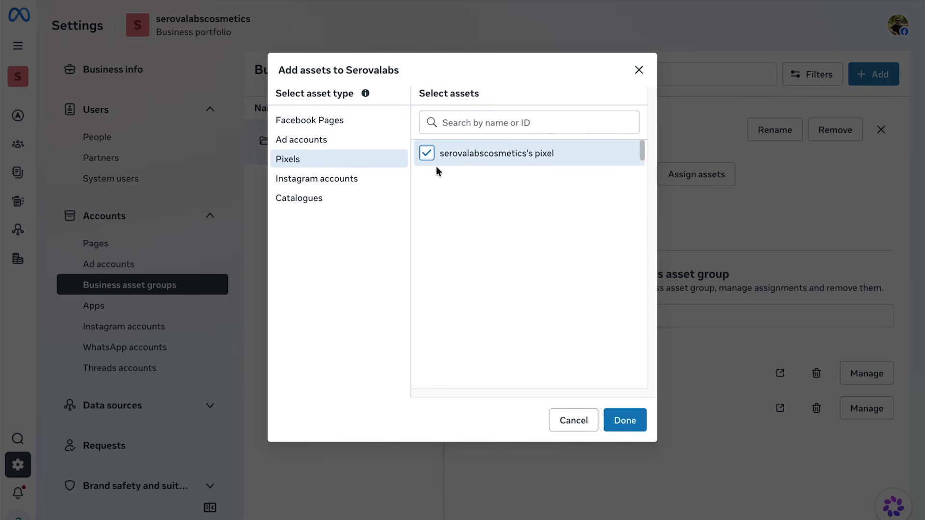
left_click(634, 418)
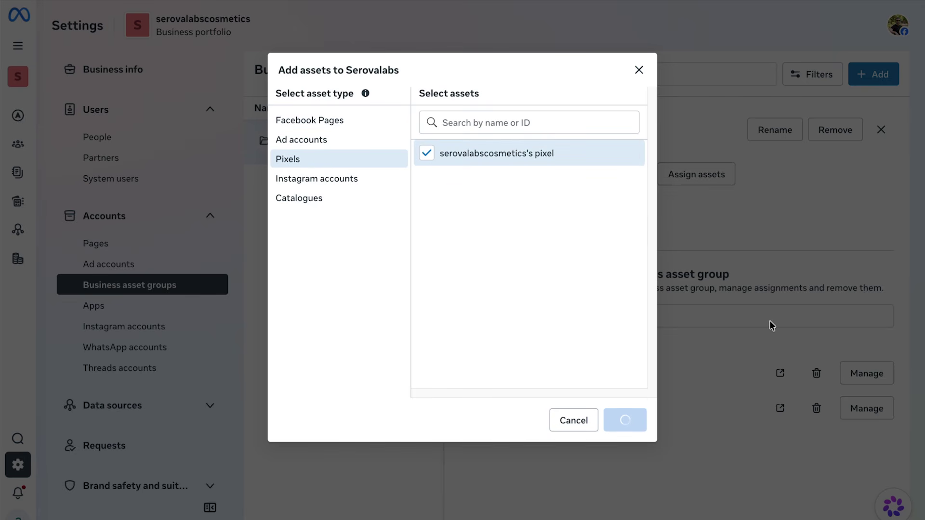
Connect the serovalabscosmetics pixel to the Serovalabs ad account.
left_click(124, 265)
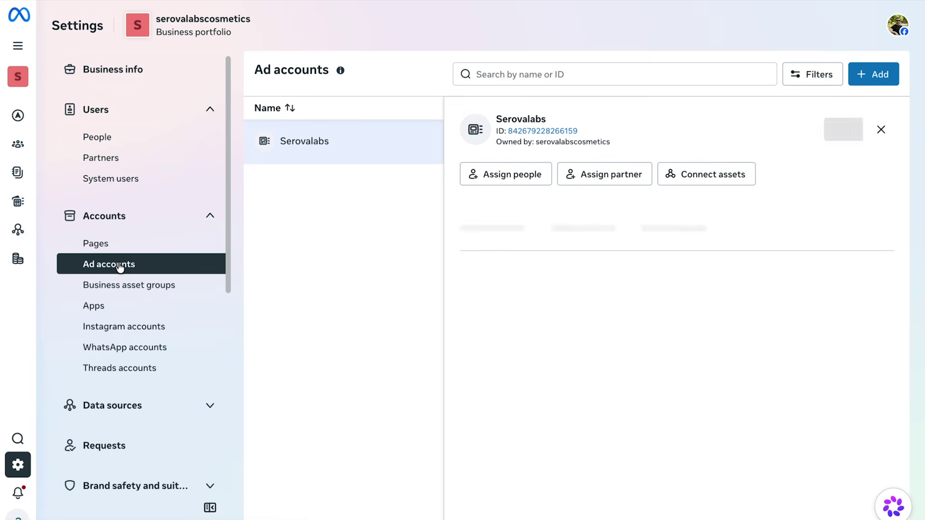
left_click(715, 181)
left_click(645, 193)
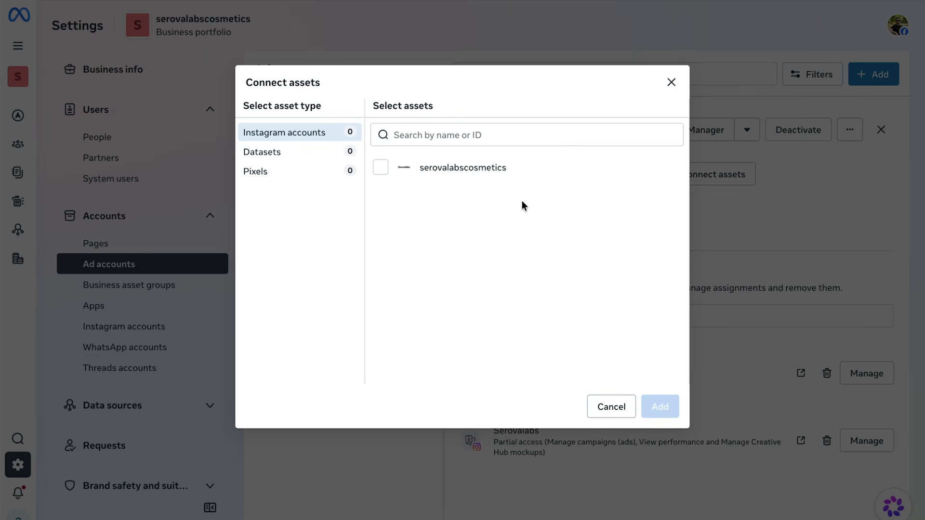
left_click(277, 174)
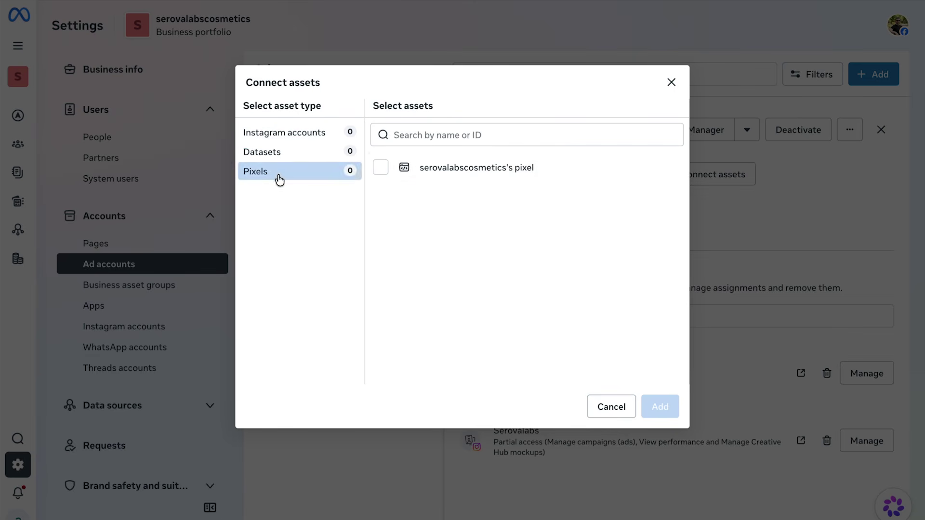
left_click(381, 168)
left_click(665, 412)
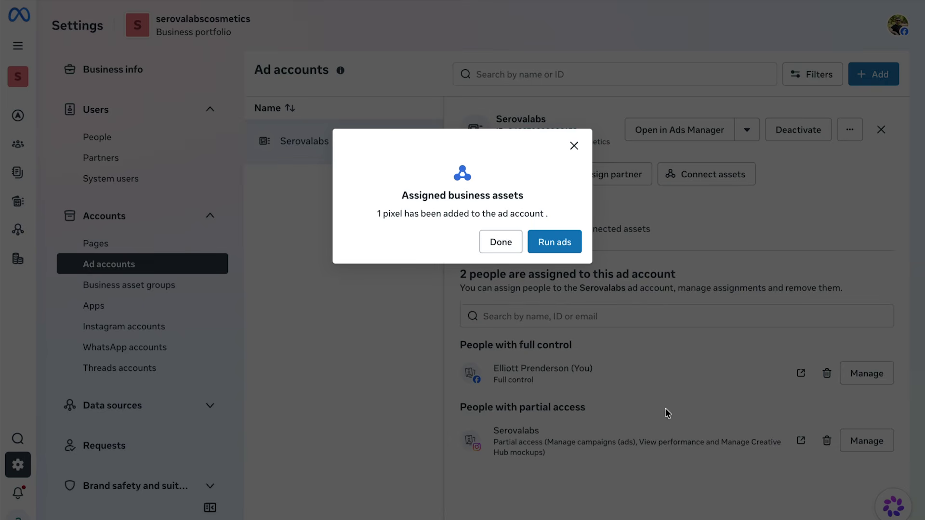
left_click(497, 242)
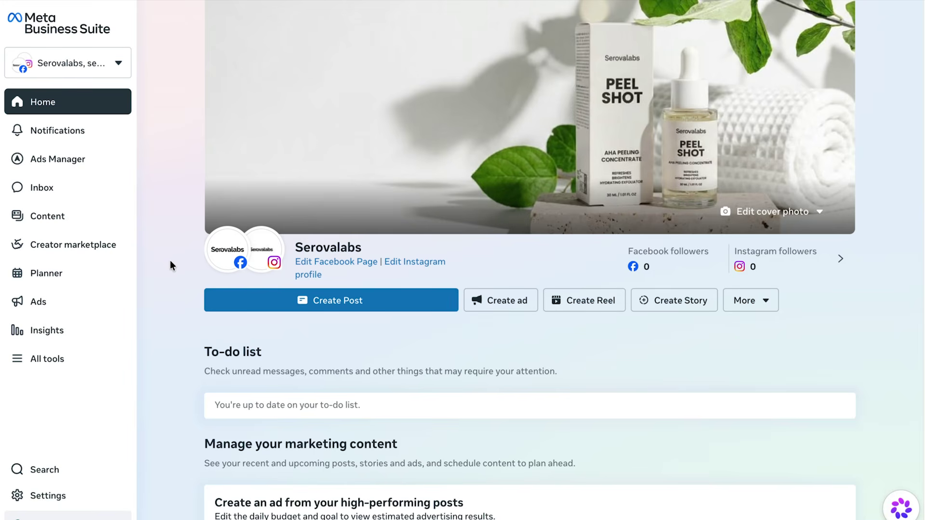
Open the Ads Manager Campaigns list and create a new campaign for the Serovalabs ad account.
mouse_move(74, 158)
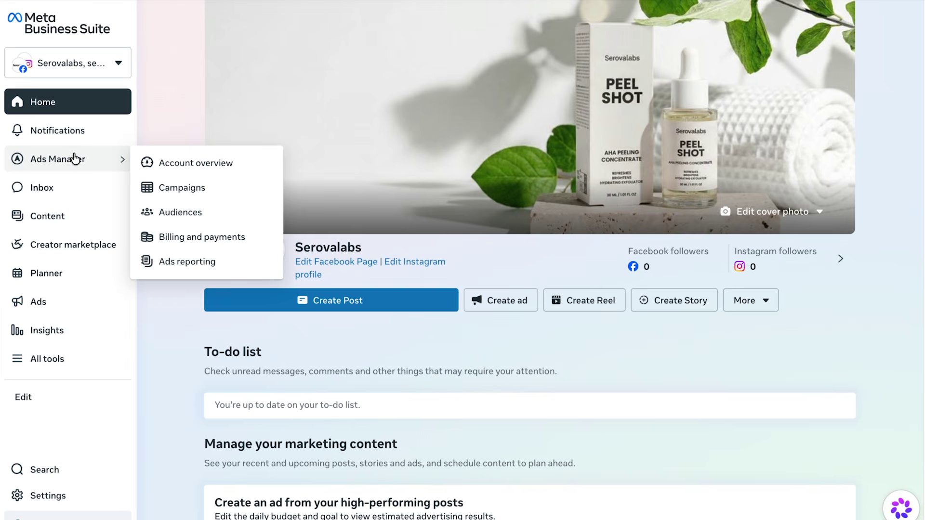
left_click(200, 188)
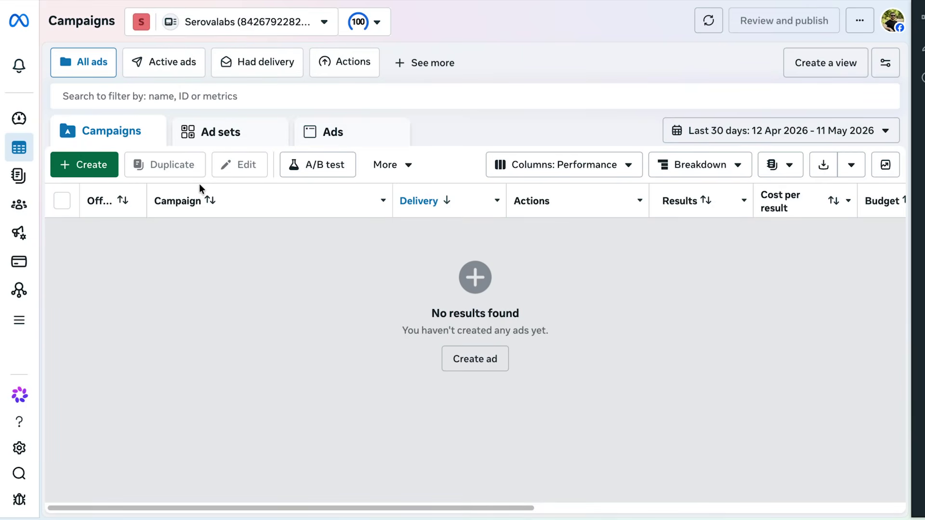
left_click(79, 167)
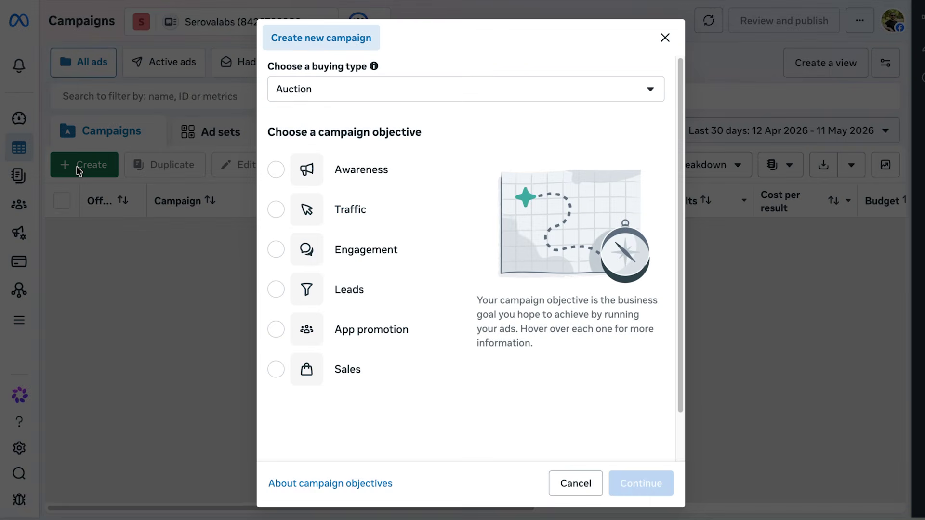
mouse_move(277, 370)
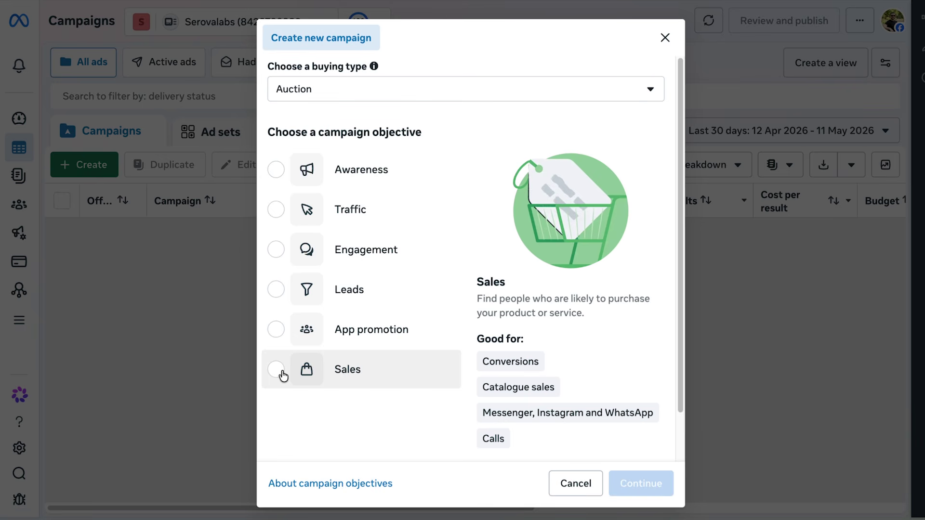
Pick Sales as the objective for the new Auction campaign and continue.
left_click(283, 374)
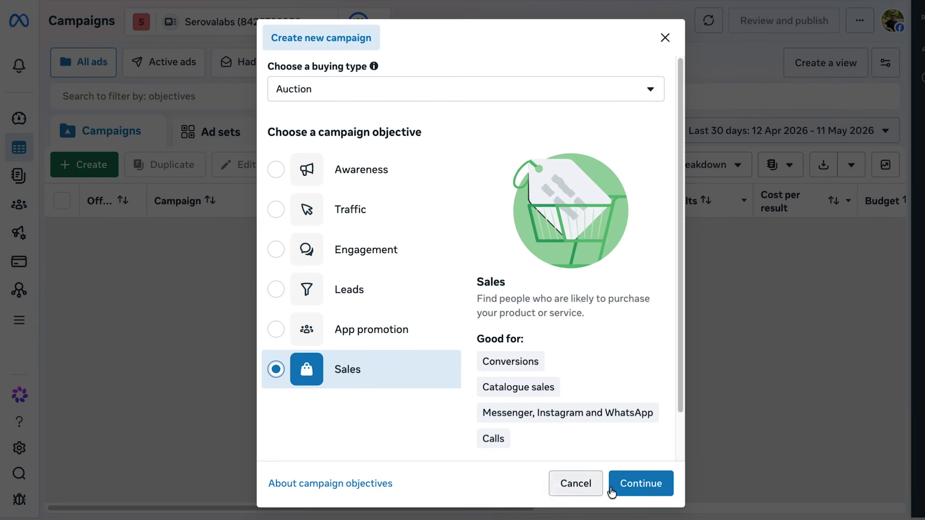
left_click(641, 487)
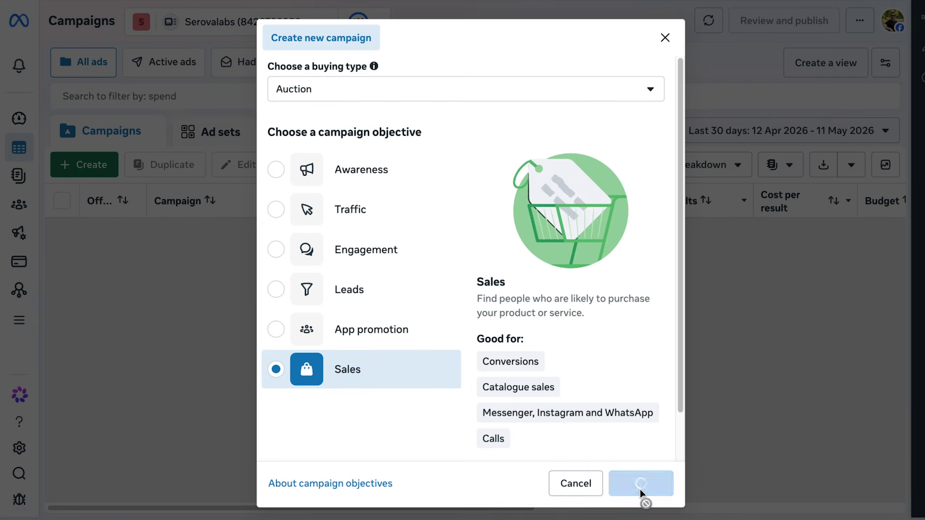
Enter 'AHA Peel Shot Campaign' as the campaign name and change the daily budget from 25.00 to 40.
type("AHA Peel Shot Campaign")
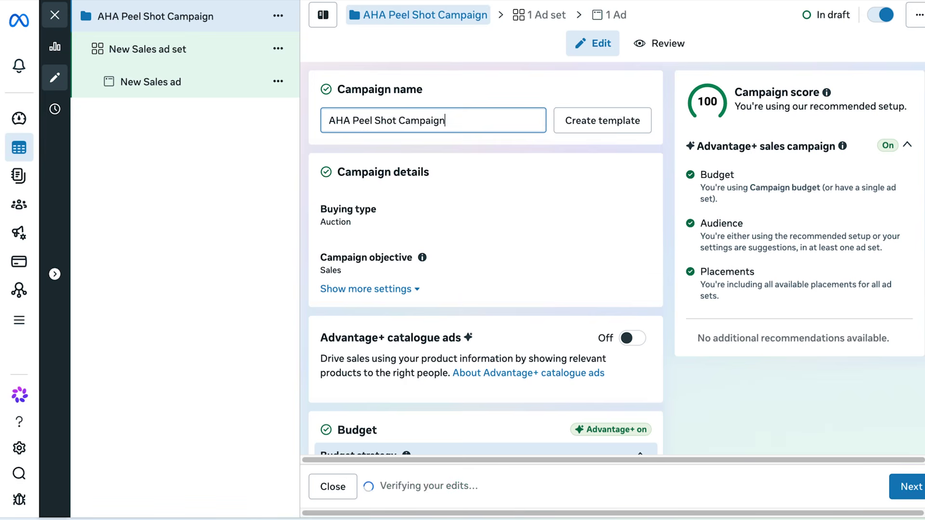
left_click(666, 261)
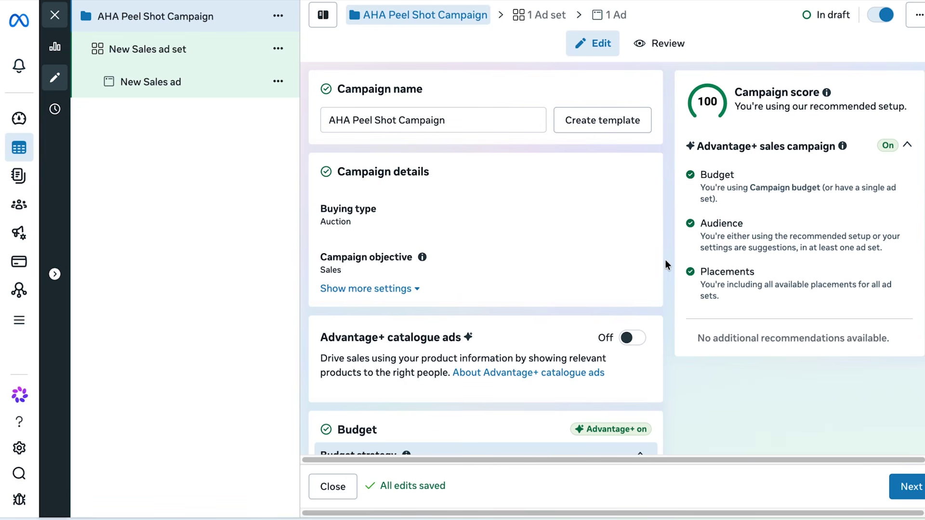
scroll(665, 259, "down", 5)
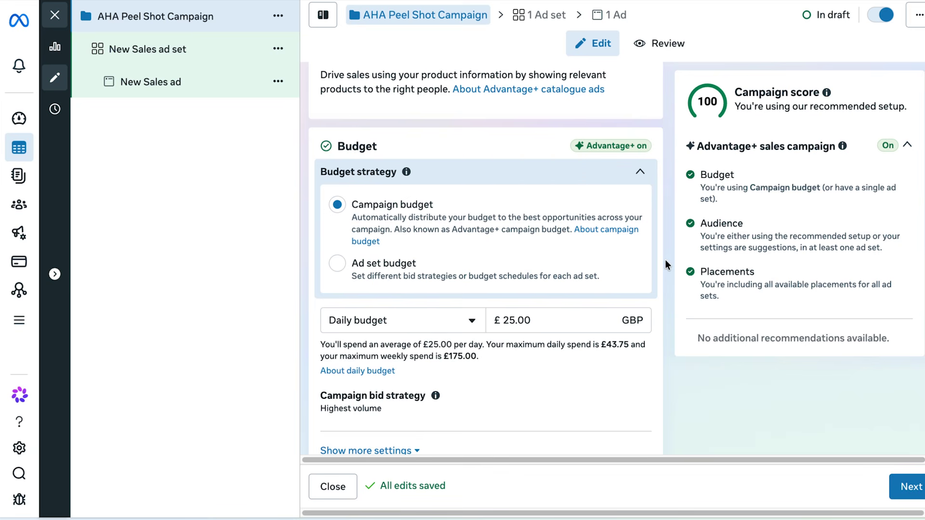
left_click(564, 316)
left_click_drag(564, 316, 483, 321)
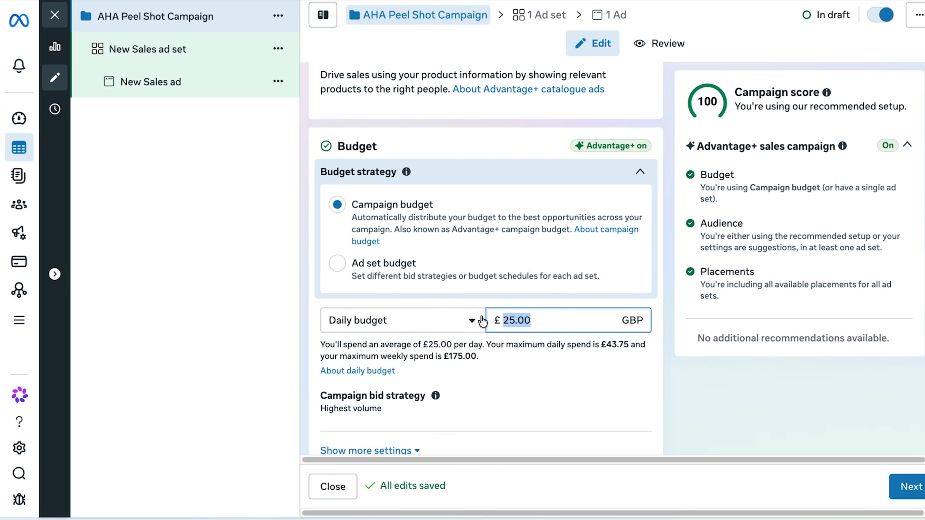
type("40")
left_click(670, 319)
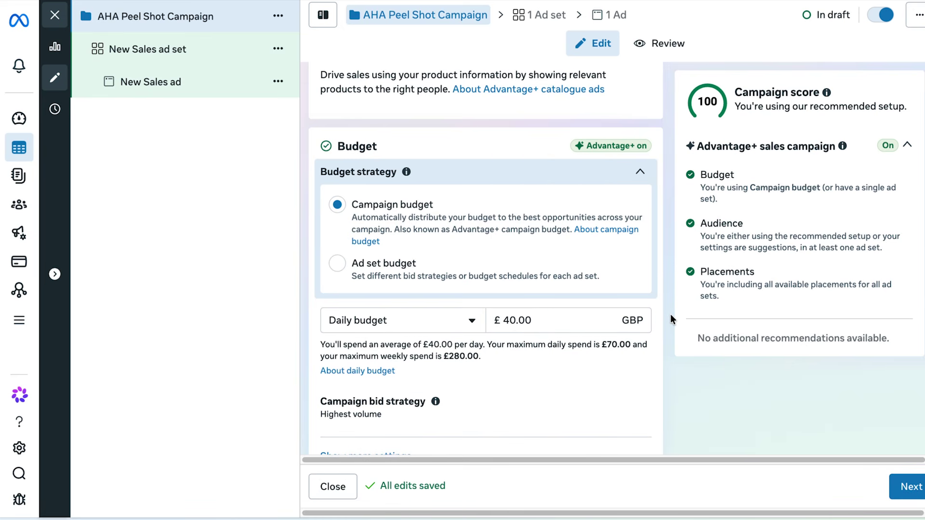
scroll(671, 318, "down", 9)
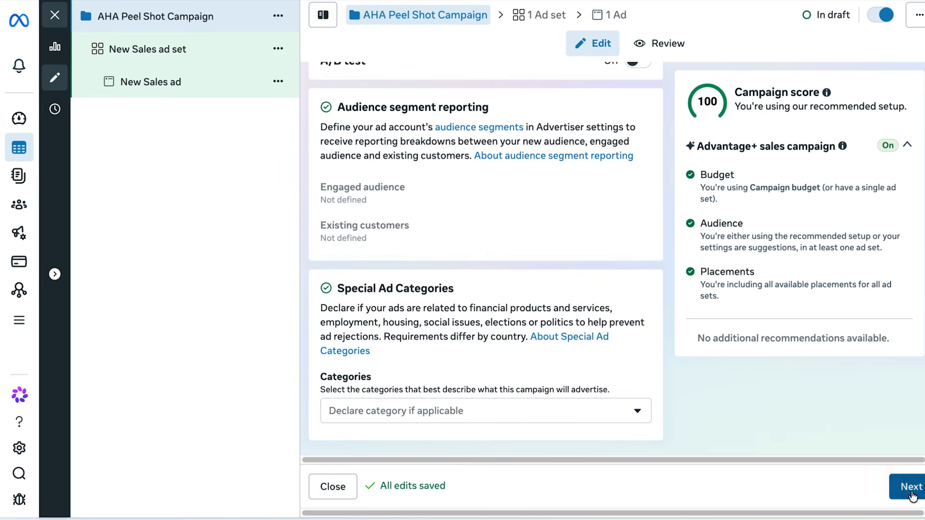
Move to the ad set and rename it 'UK Broad - Female'.
left_click(911, 487)
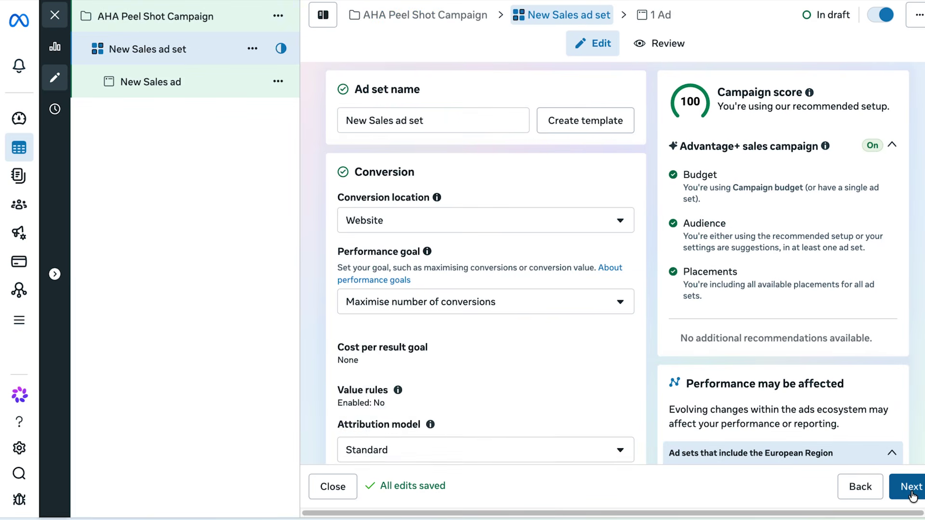
triple_click(466, 120)
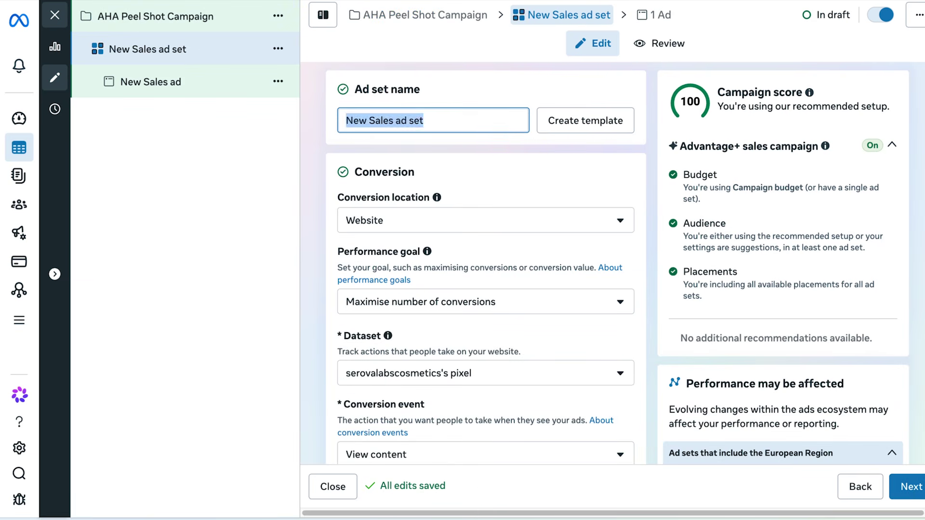
type("UK Broad - Female")
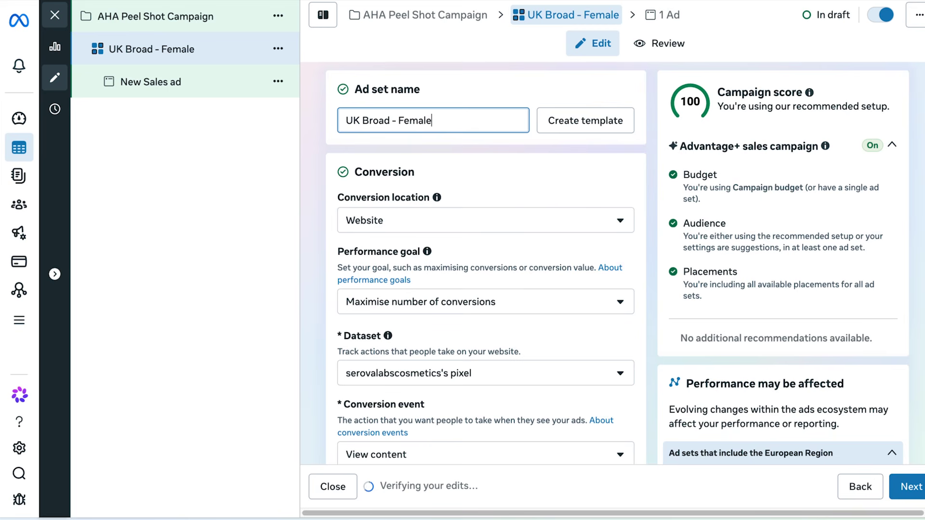
left_click(654, 201)
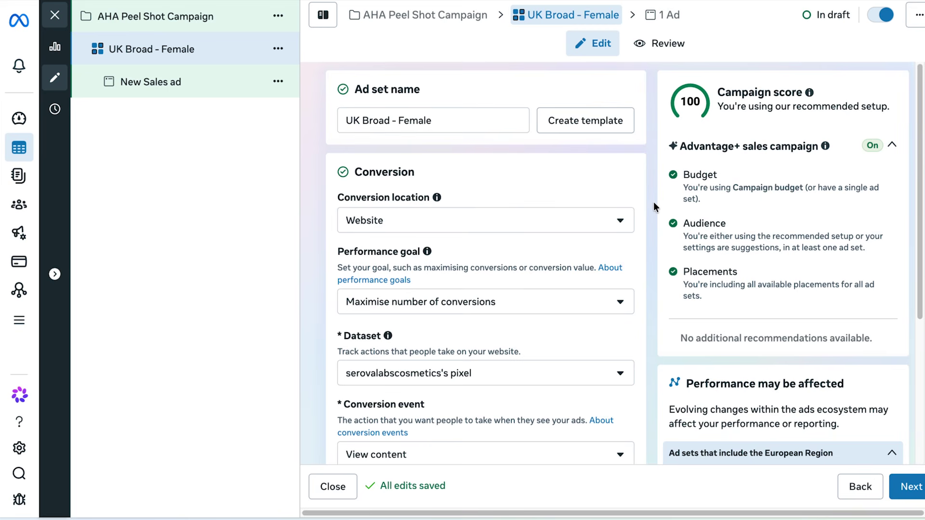
Set the ad set's conversion event to Purchase.
scroll(653, 201, "down", 2)
scroll(654, 201, "up", 2)
scroll(651, 204, "down", 2)
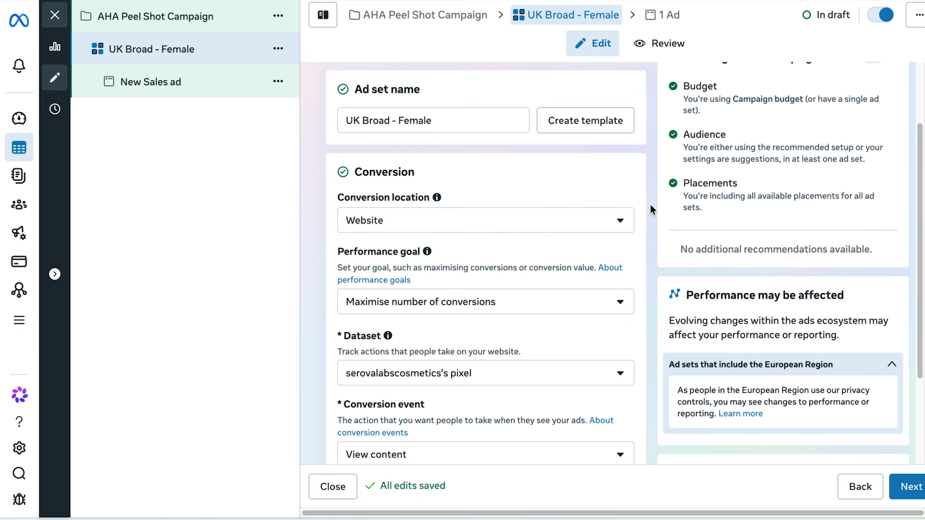
scroll(651, 205, "down", 4)
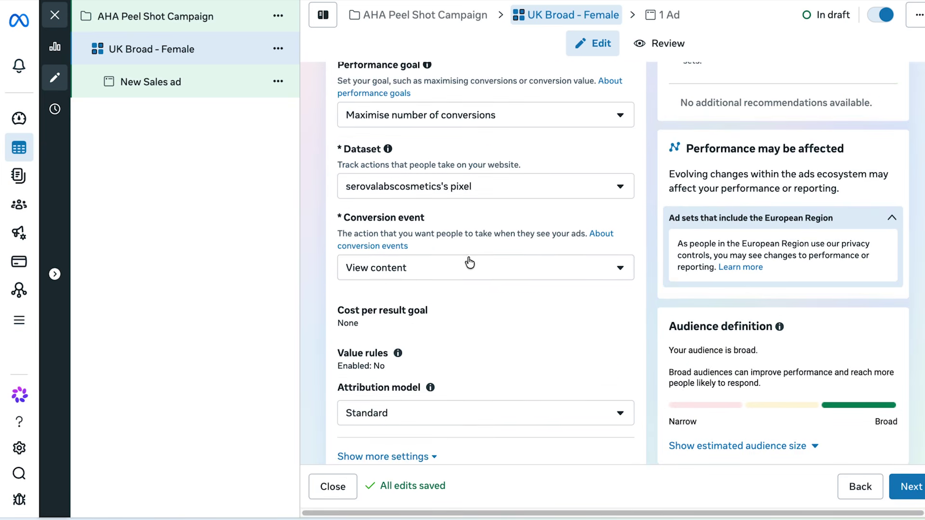
left_click(404, 270)
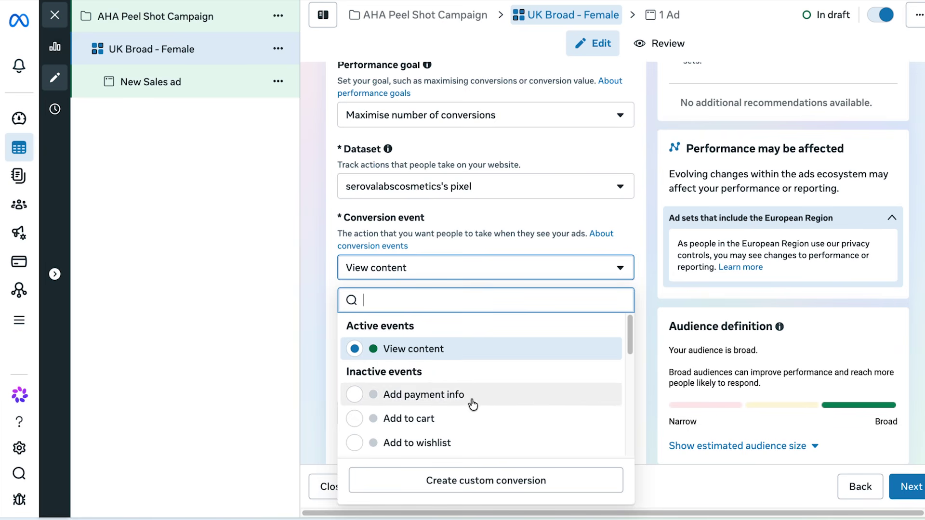
scroll(473, 405, "down", 3)
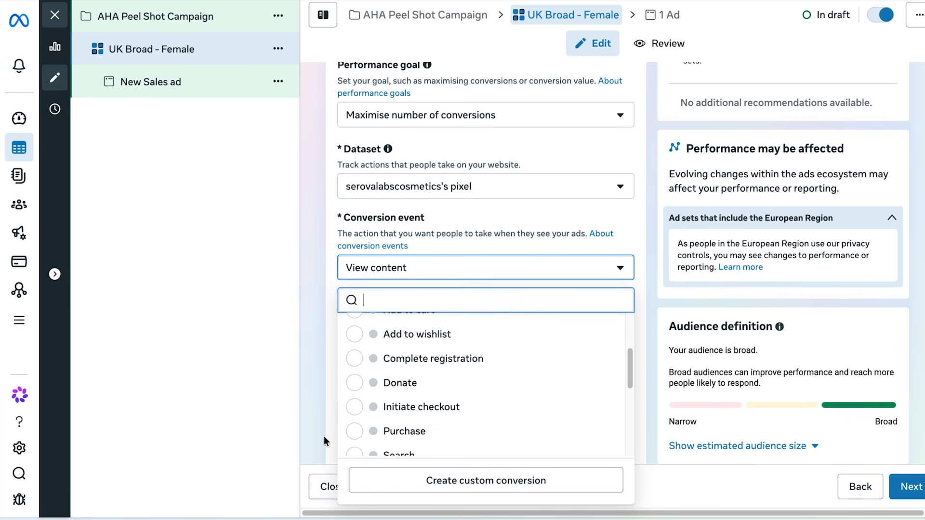
left_click(359, 432)
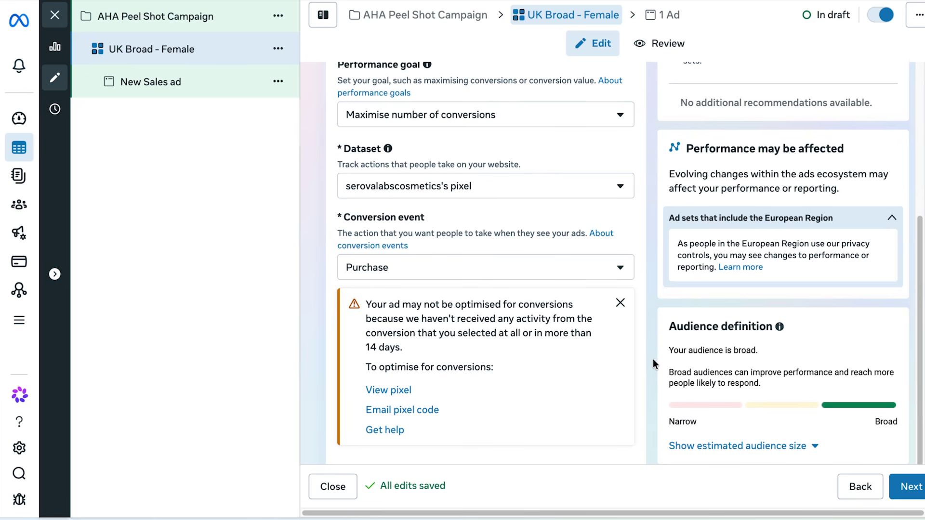
Show more audience controls and leave the location targeting on United Kingdom.
scroll(652, 360, "down", 10)
scroll(652, 359, "down", 10)
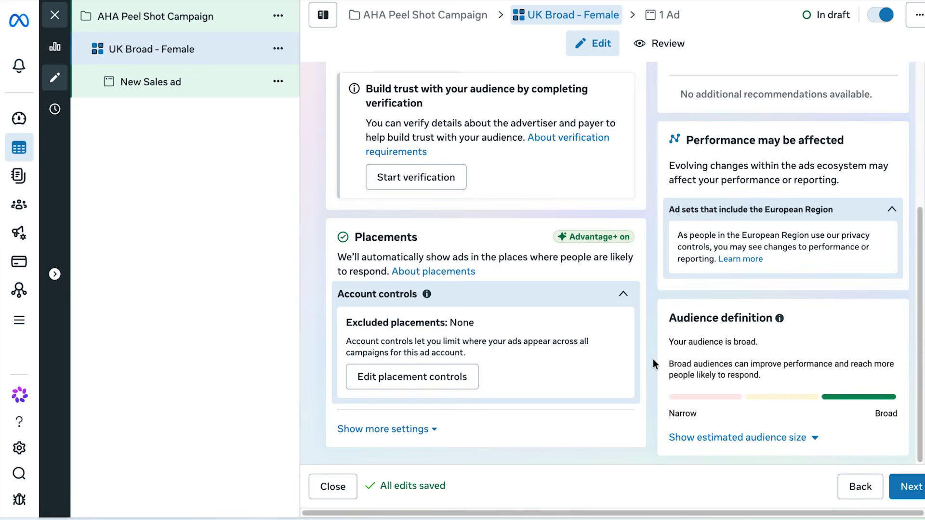
scroll(653, 360, "up", 8)
left_click(391, 226)
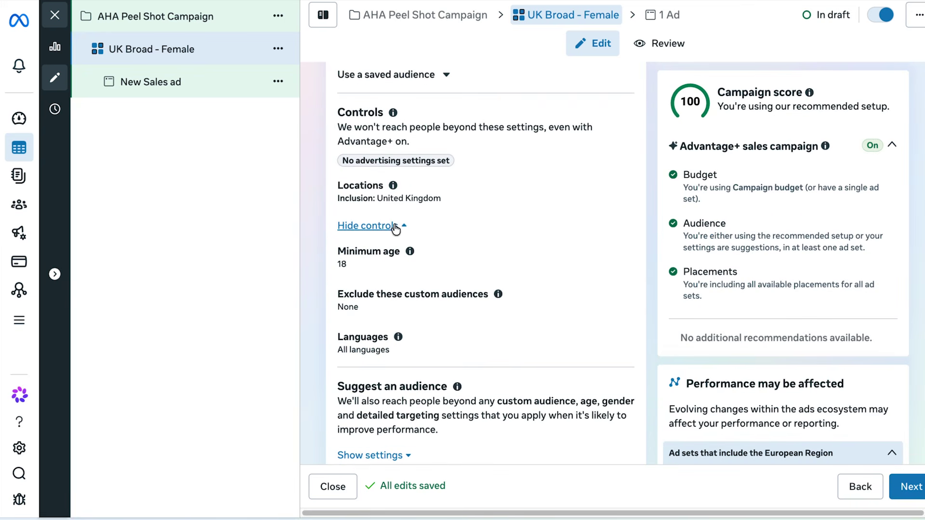
left_click(620, 200)
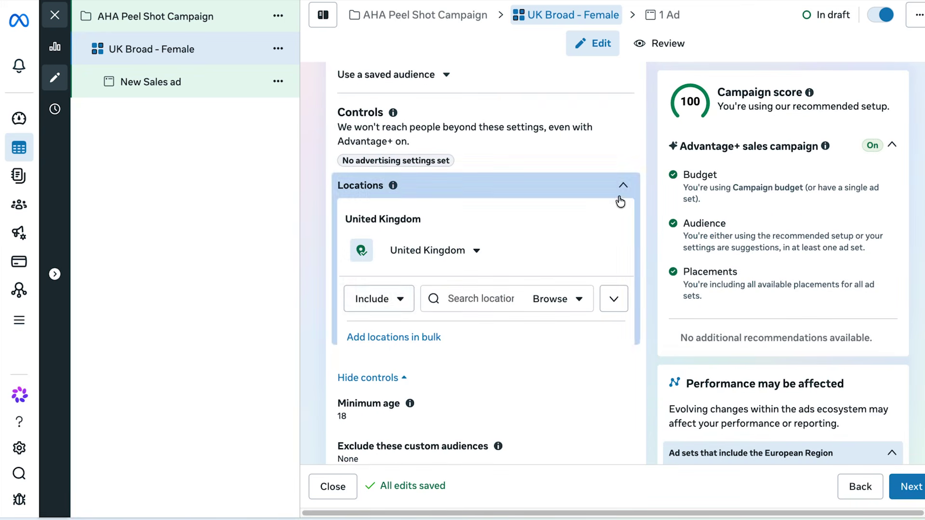
left_click(446, 298)
type("united states")
left_click(622, 188)
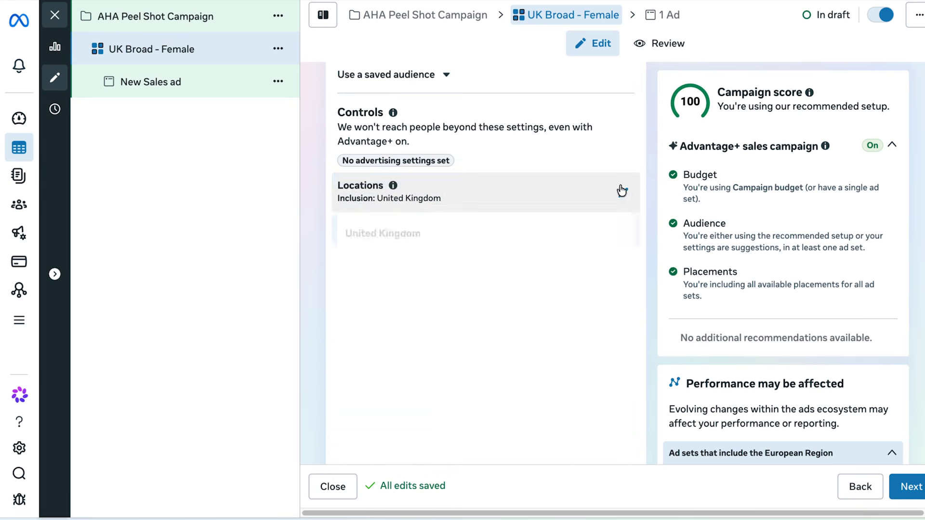
Set the suggested audience gender to Women and proceed to the ad.
left_click(371, 226)
scroll(372, 290, "down", 3)
left_click(358, 343)
scroll(386, 345, "down", 1)
left_click(624, 410)
scroll(578, 395, "down", 2)
left_click(455, 344)
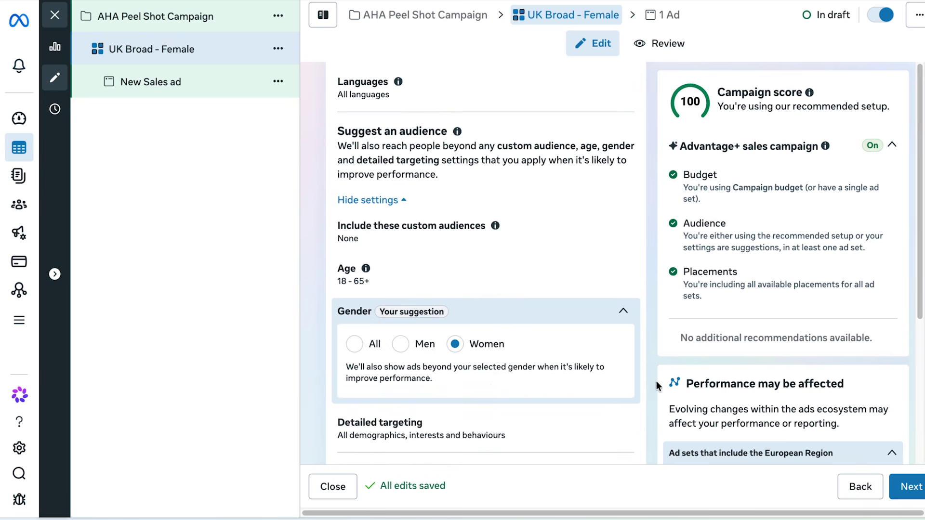
scroll(657, 381, "down", 5)
left_click(911, 486)
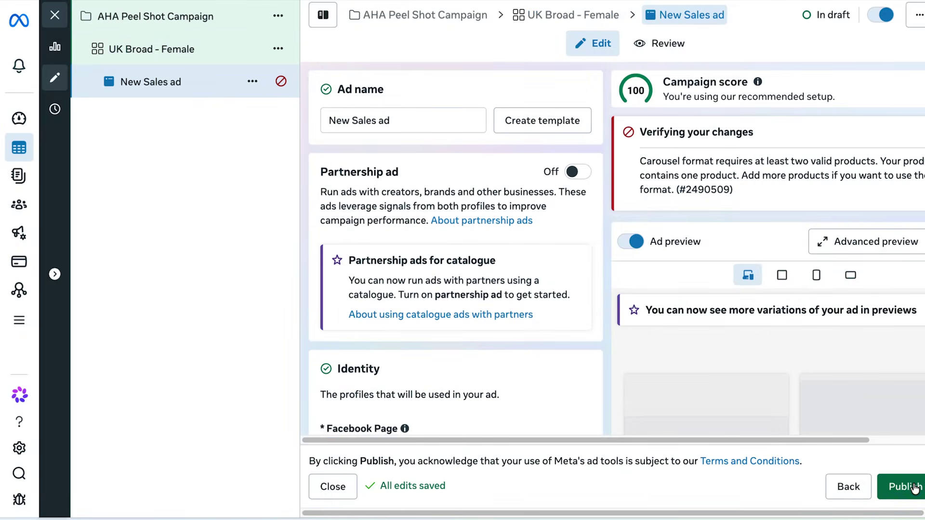
Replace the ad's name with 'Video Ad 1' and review the Identity and Ad setup sections.
triple_click(366, 120)
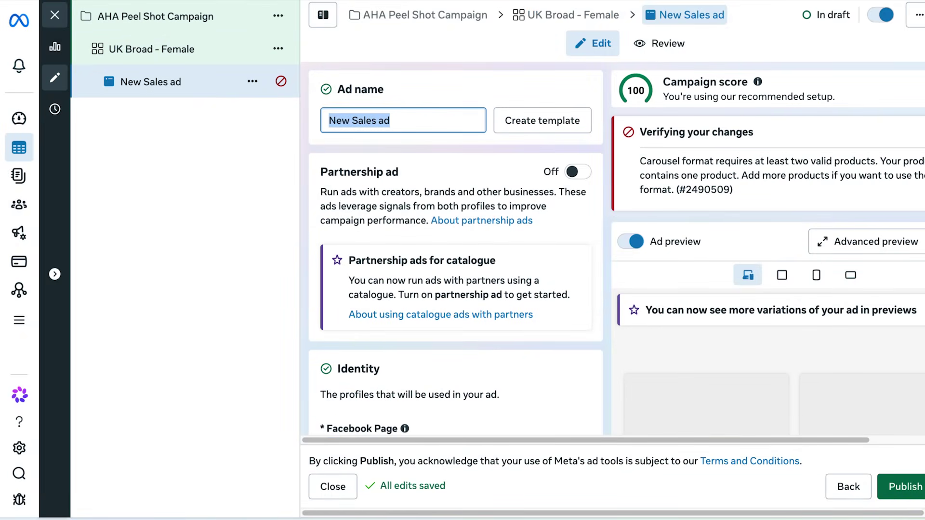
type("Video Ad")
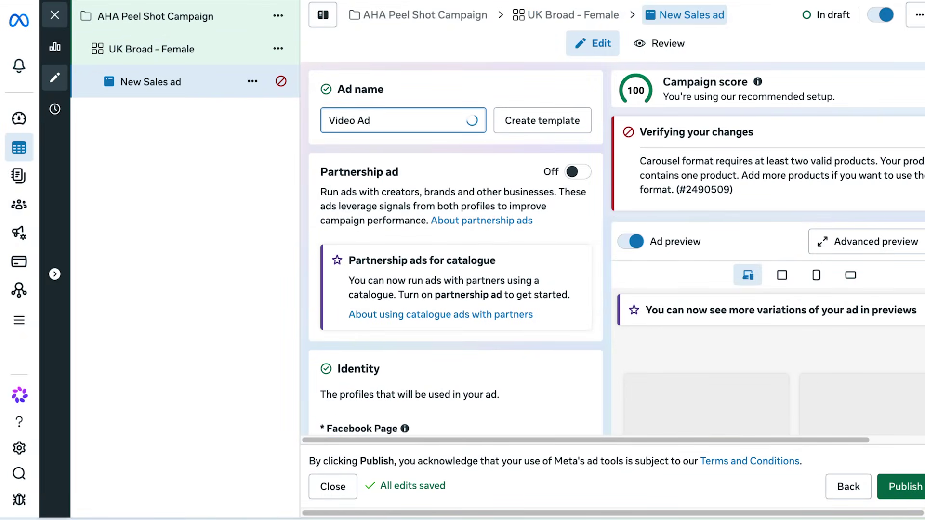
type(" 1")
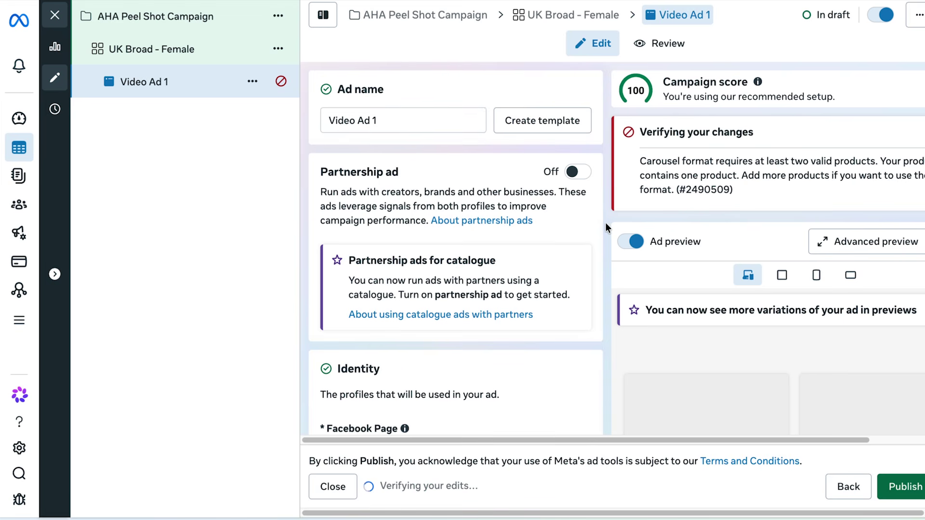
scroll(606, 223, "down", 3)
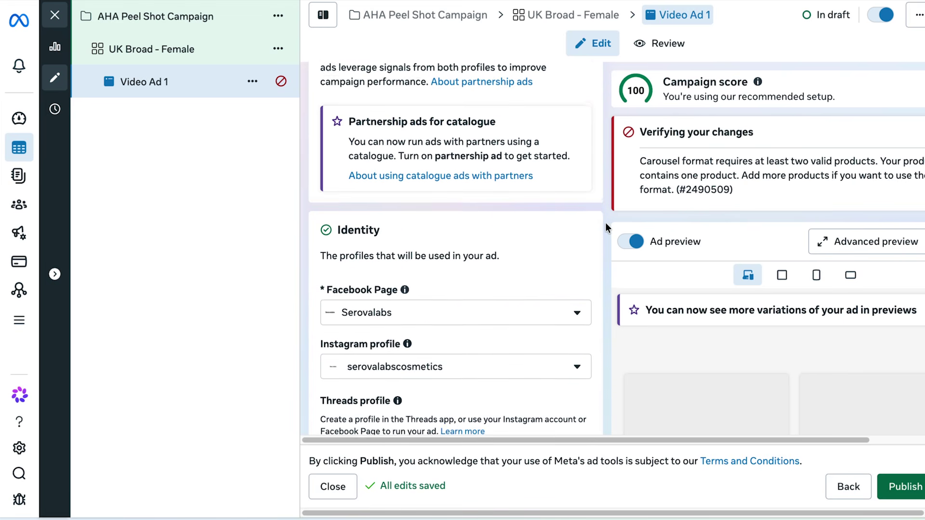
scroll(606, 222, "down", 2)
scroll(605, 222, "down", 5)
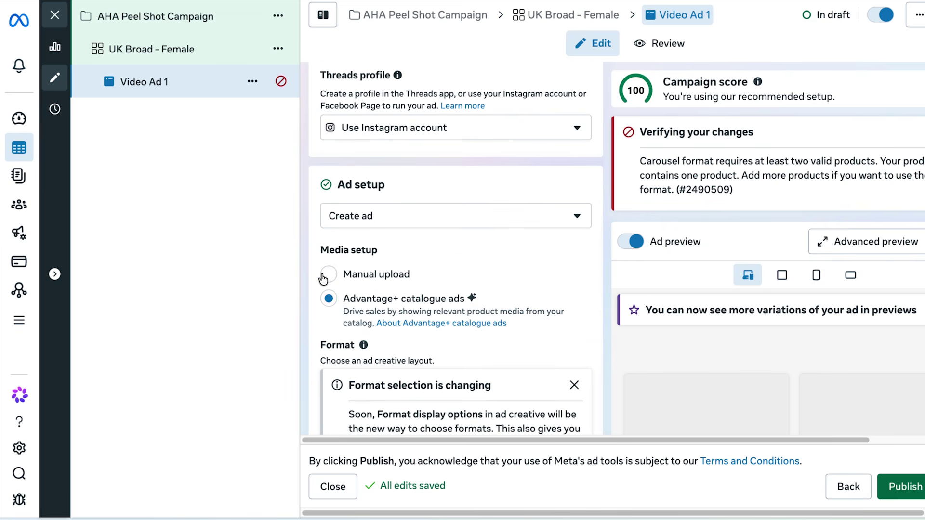
Choose Manual upload and paste the AHA peeling concentrate product page as the website URL.
left_click(328, 275)
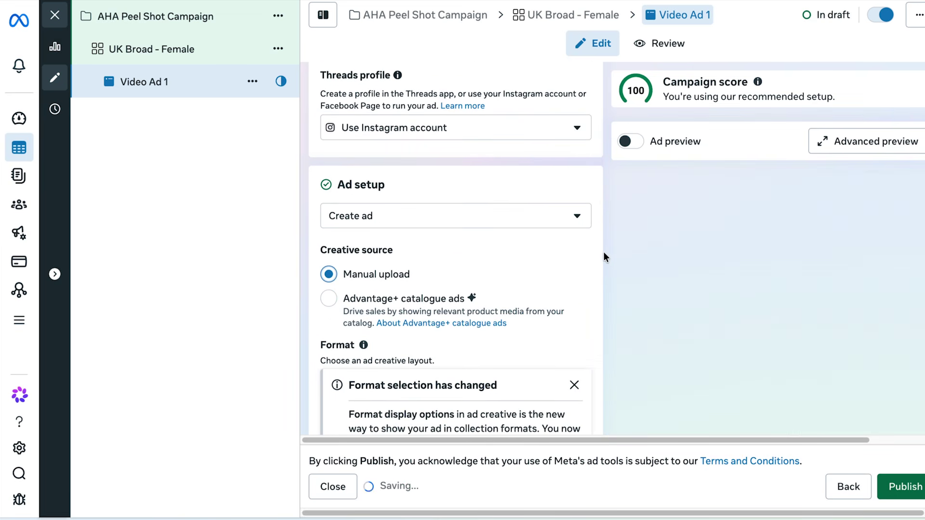
scroll(603, 252, "down", 4)
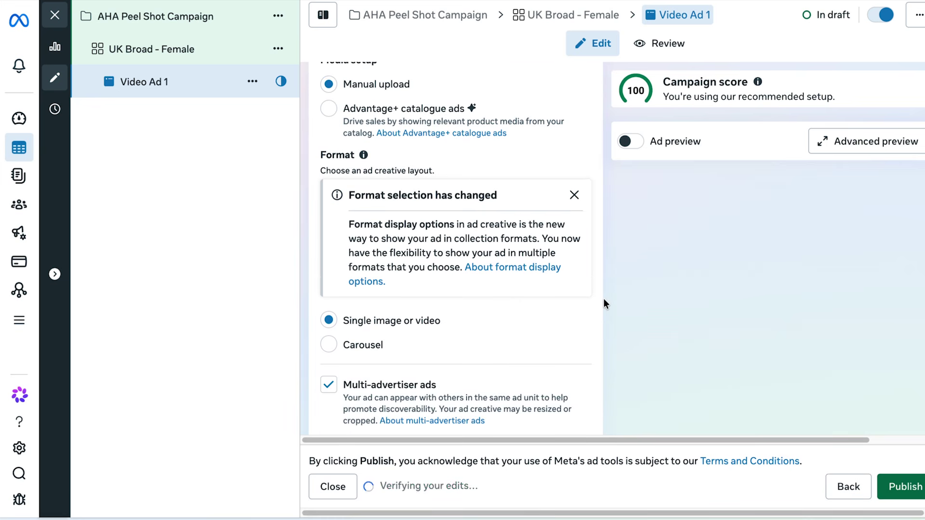
scroll(603, 298, "down", 7)
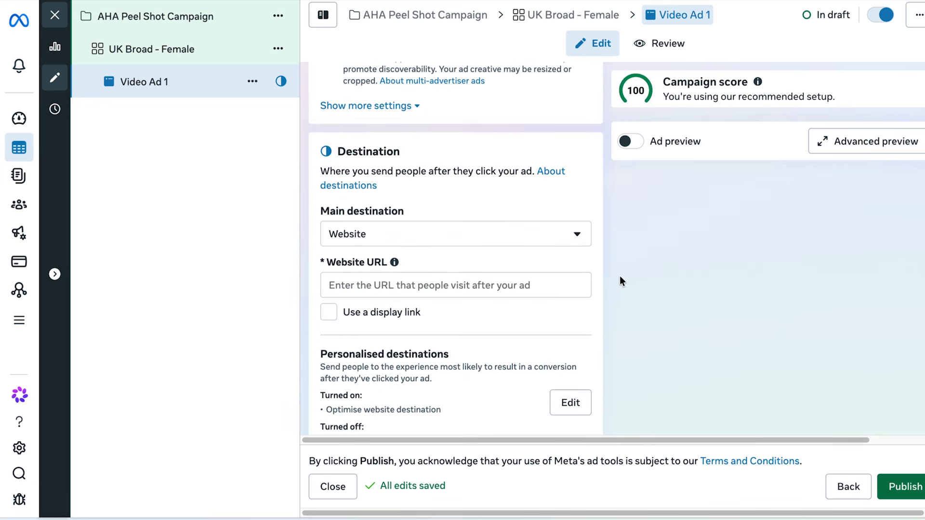
left_click(428, 285)
type("https://serovalabs.com/products/aha-peeling-concentrate")
left_click(596, 302)
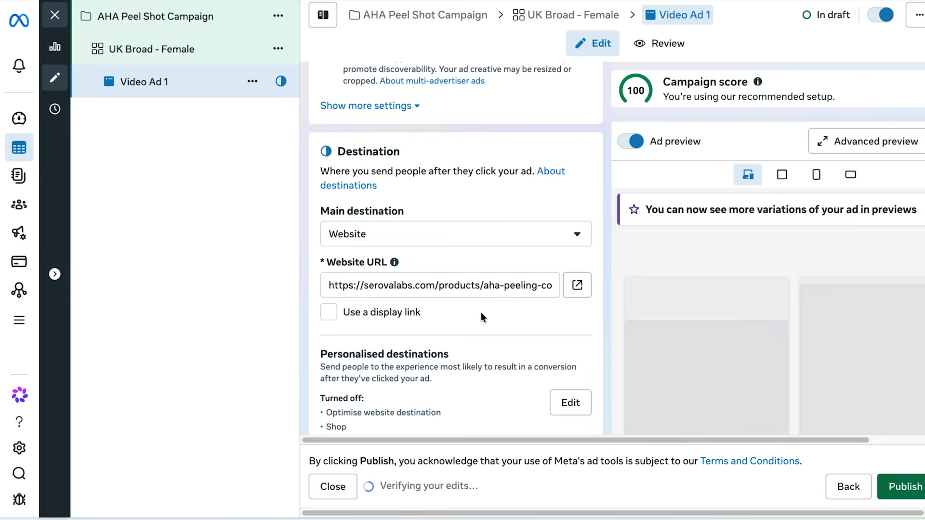
scroll(599, 320, "down", 2)
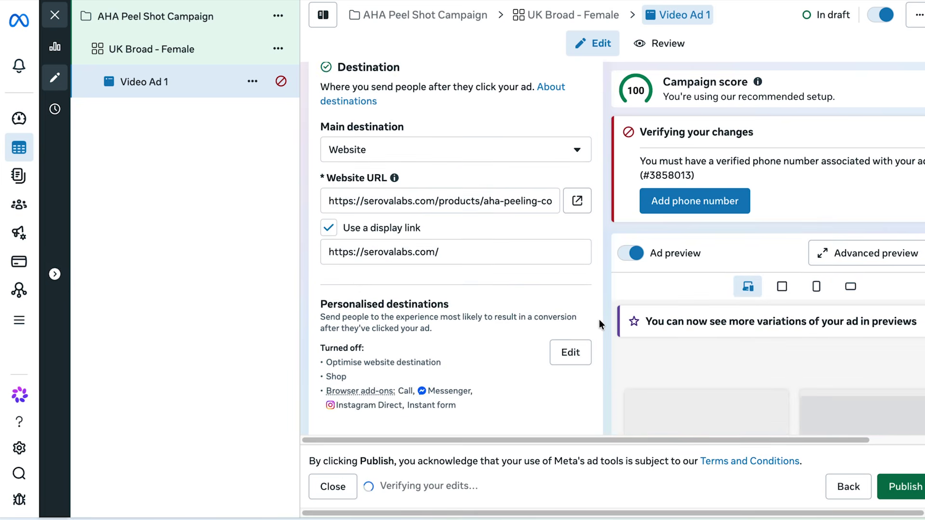
scroll(600, 320, "down", 6)
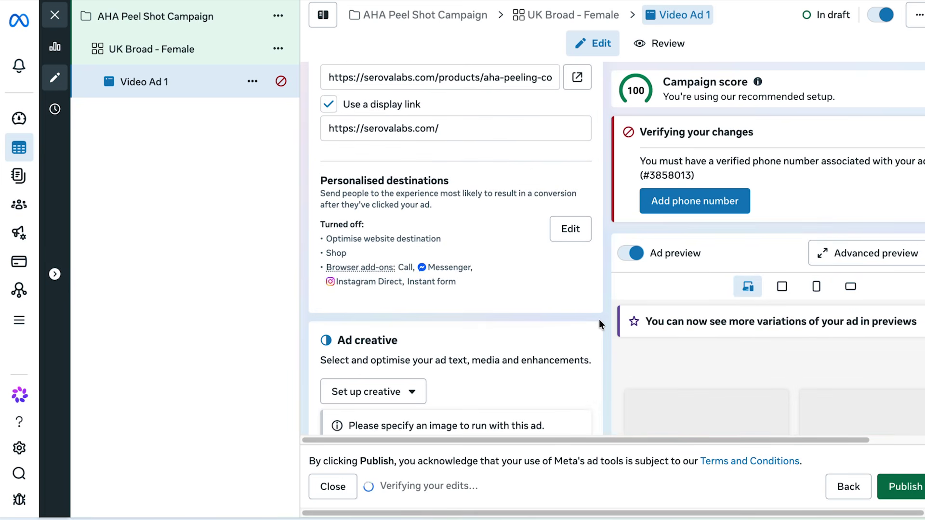
left_click(384, 193)
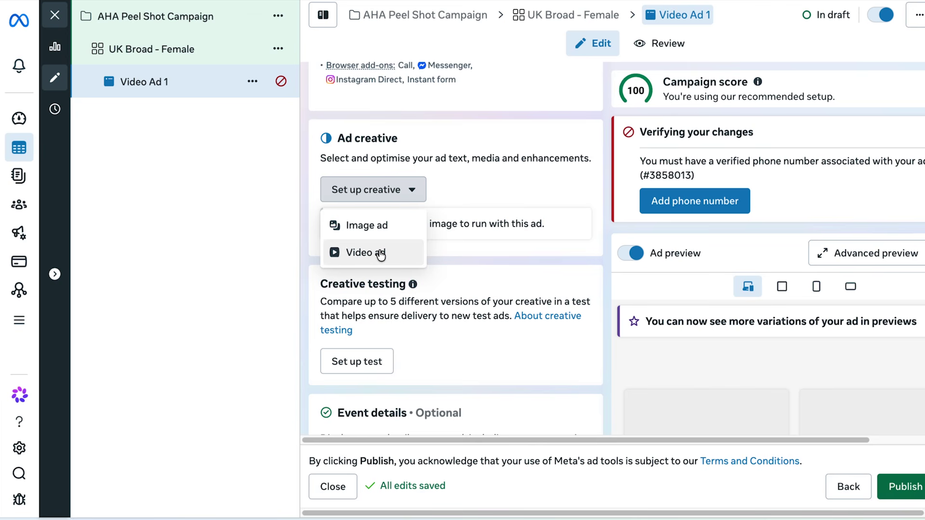
Make it a video ad, upload the video and paste in the scrub-free primary text.
left_click(381, 253)
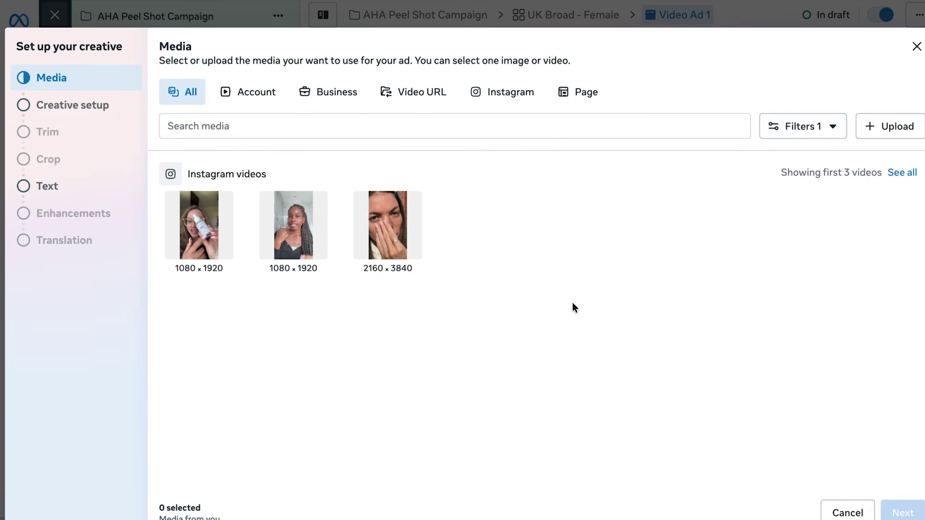
left_click(904, 125)
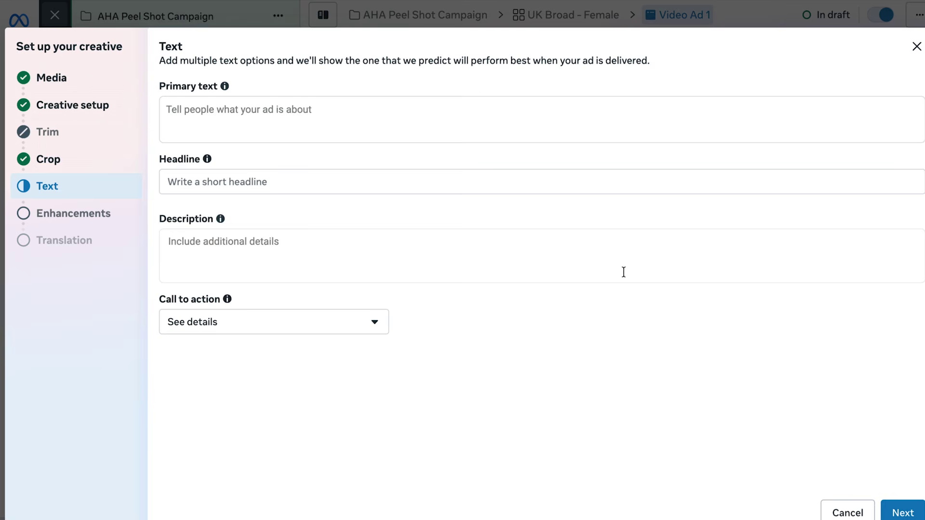
left_click(219, 108)
type("Still using physical scrubs that cause micro-tears and redness? You’re doing more harm than good.  Switch to the AHA Peeling Concentrate. It uses 10% Lactic Acid to dissolve dead skin cells while you sleep—no scrubbing, no pain, just Glass Skin by morning.  ✨ Dissolves blackheads  ✨ Fades dark spots  ✨ 1% Hyaluronic Acid for deep hydration")
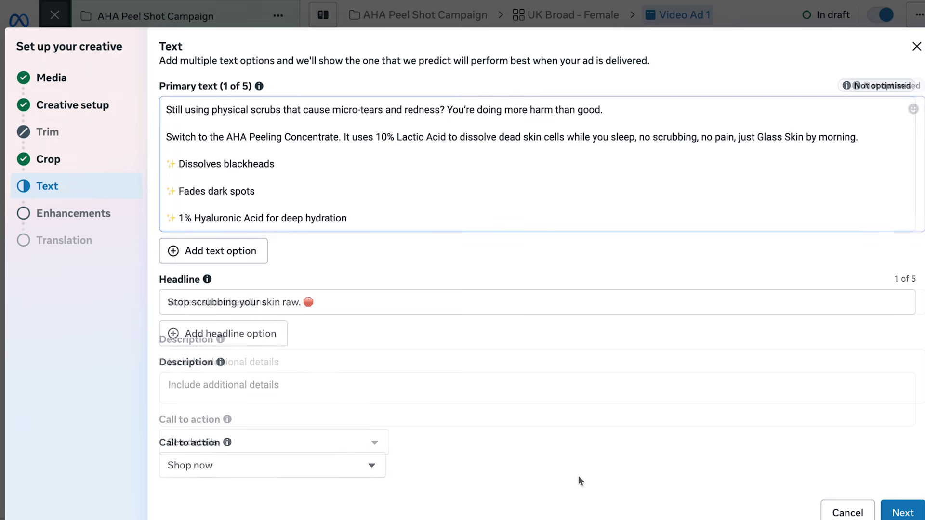
Confirm the creative enhancements and return to the completed Video Ad 1.
left_click(882, 506)
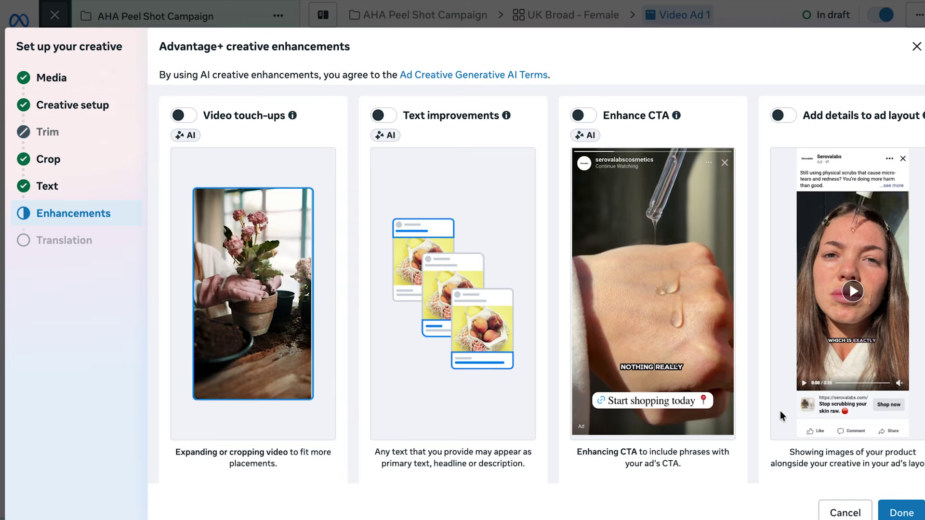
scroll(780, 412, "down", 10)
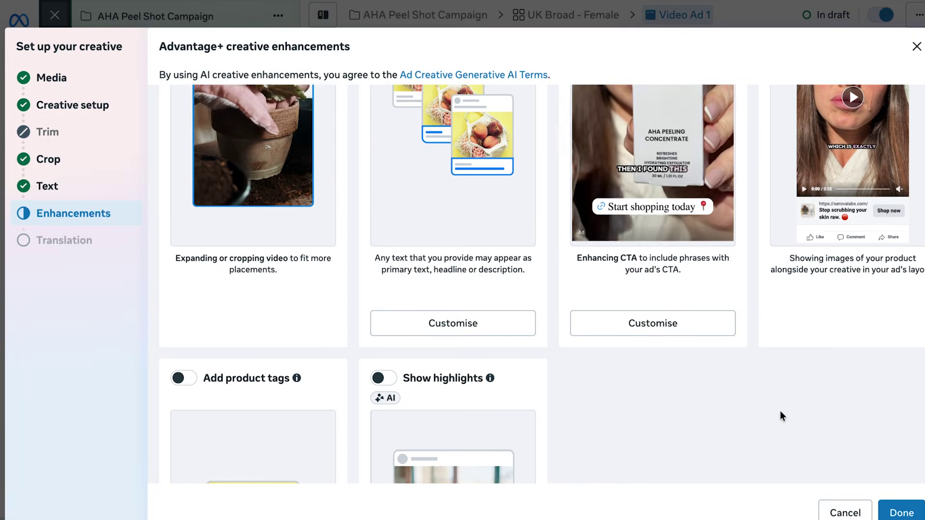
left_click(894, 510)
scroll(610, 270, "down", 2)
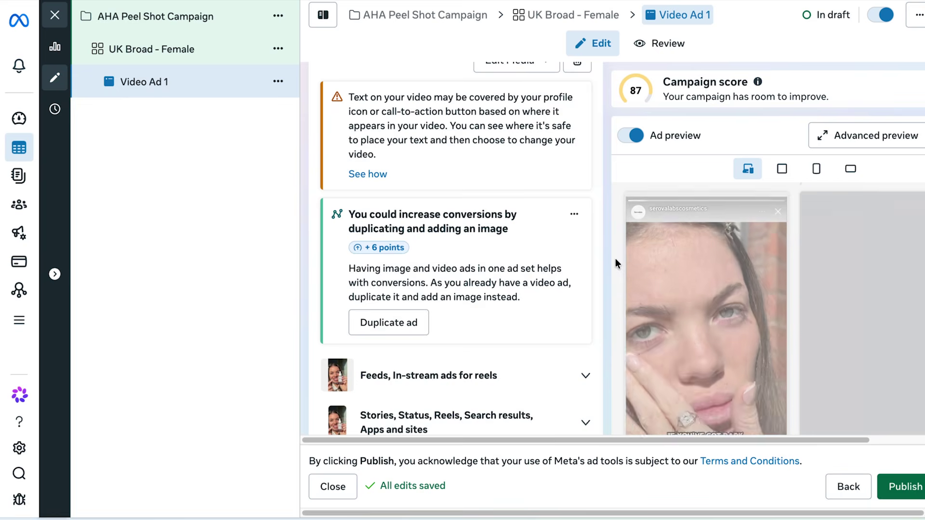
scroll(528, 262, "down", 5)
scroll(510, 217, "down", 15)
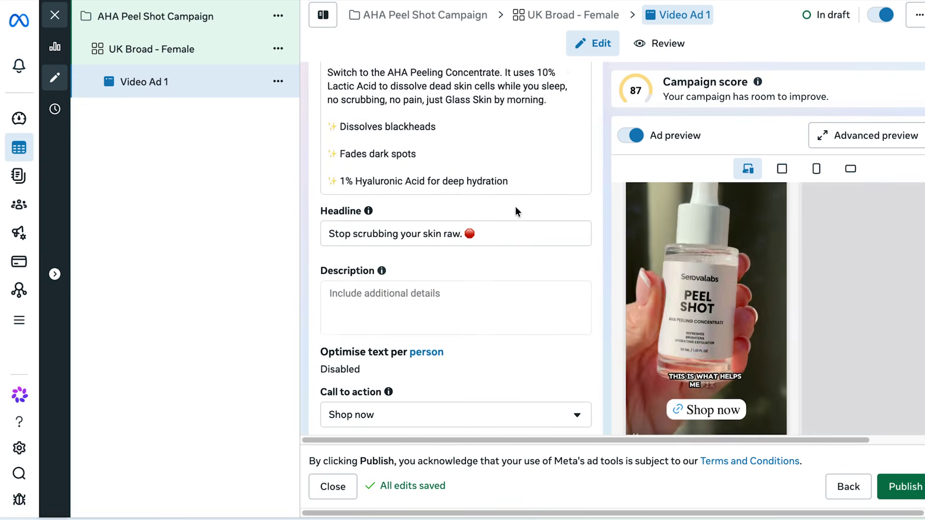
scroll(515, 208, "down", 10)
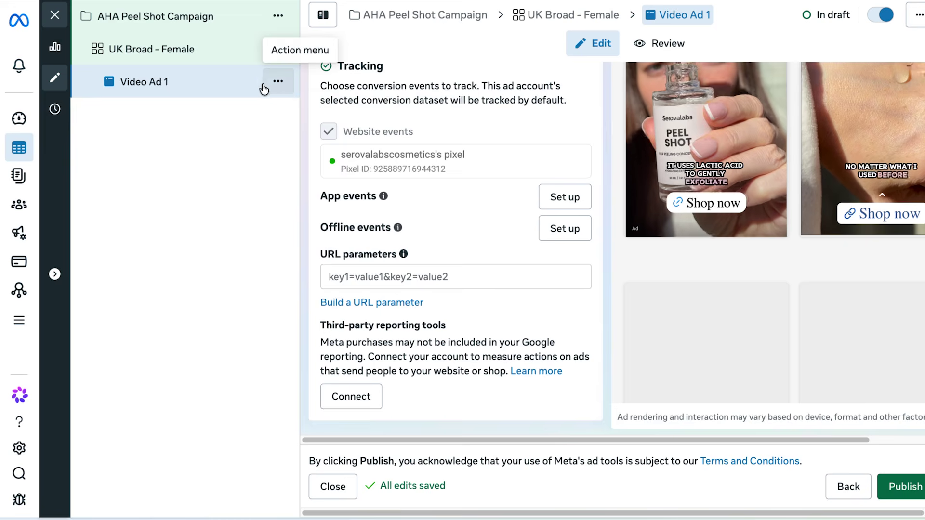
Duplicate Video Ad 1 into one new copy.
left_click(278, 81)
left_click(299, 137)
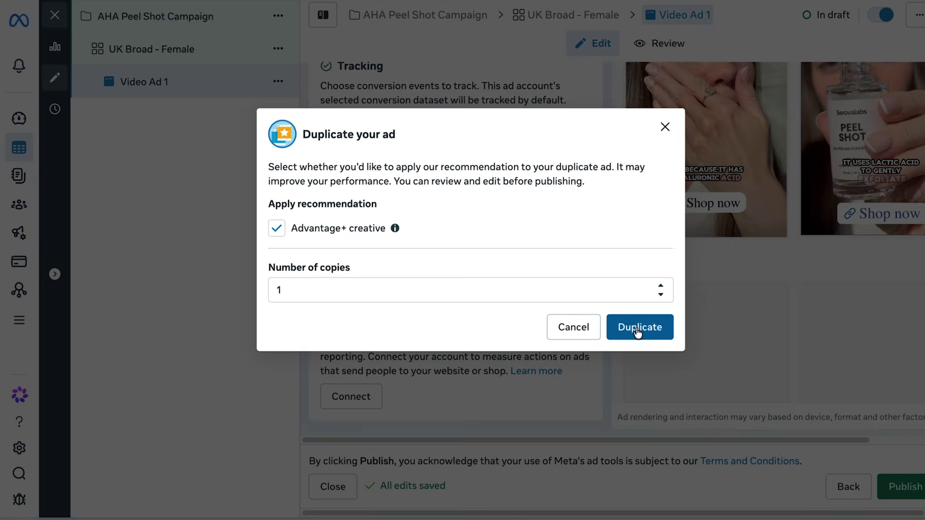
left_click(638, 328)
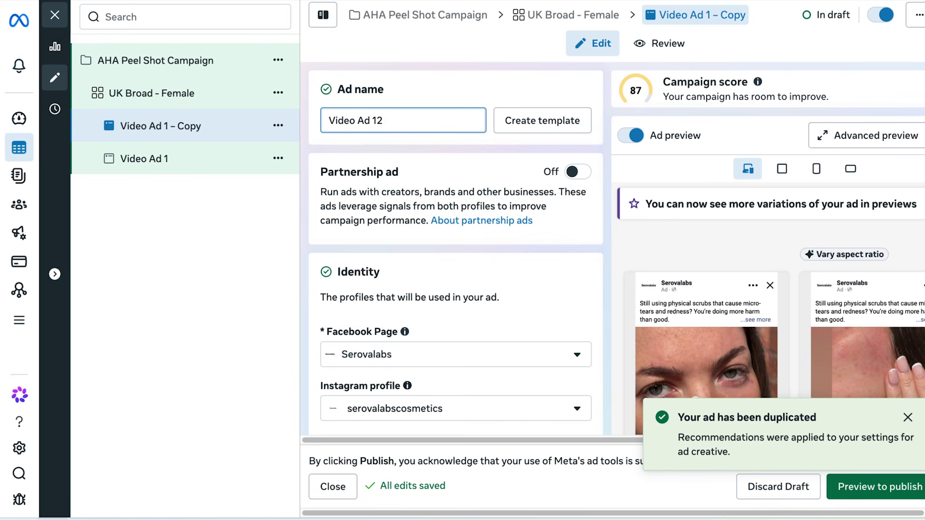
scroll(560, 186, "down", 12)
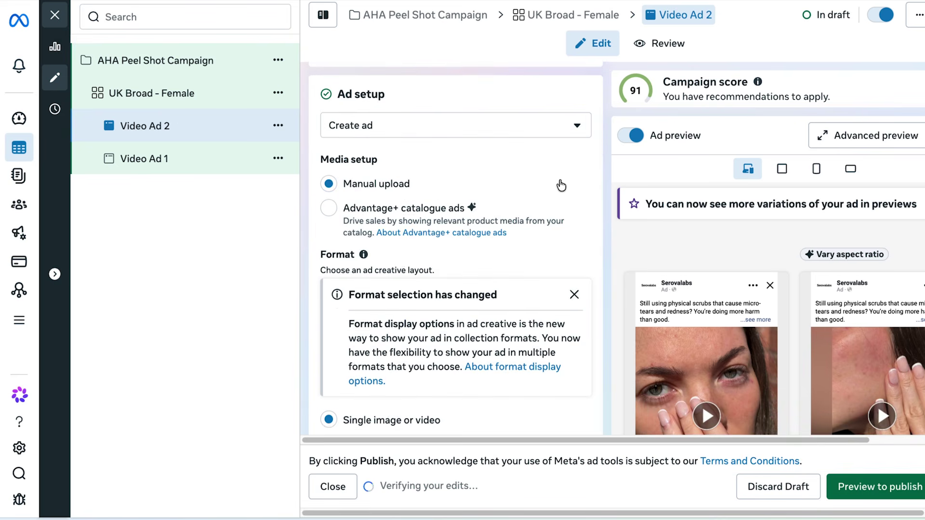
scroll(389, 284, "up", 1)
scroll(499, 241, "down", 10)
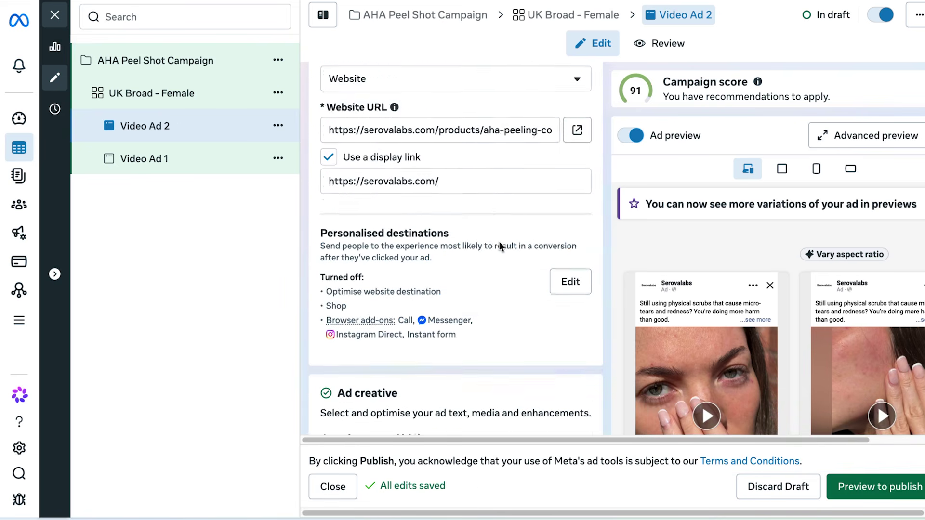
Replace the copied ad's video with the Final Video Ad 2 file.
left_click(534, 255)
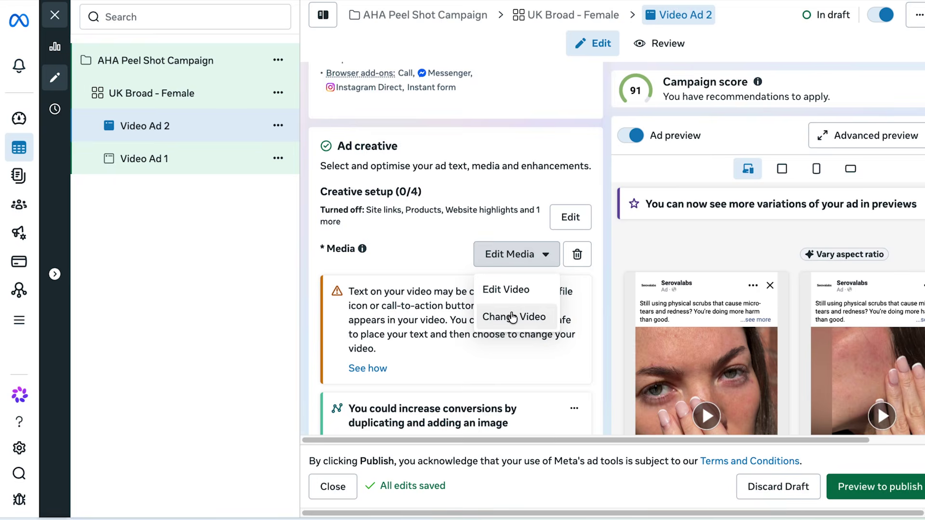
left_click(512, 318)
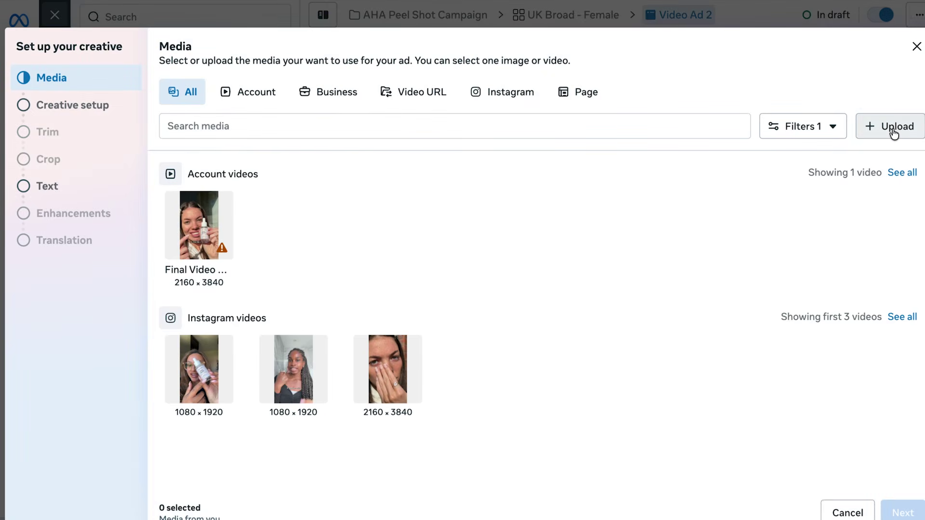
left_click(894, 133)
left_click(521, 267)
left_click(717, 365)
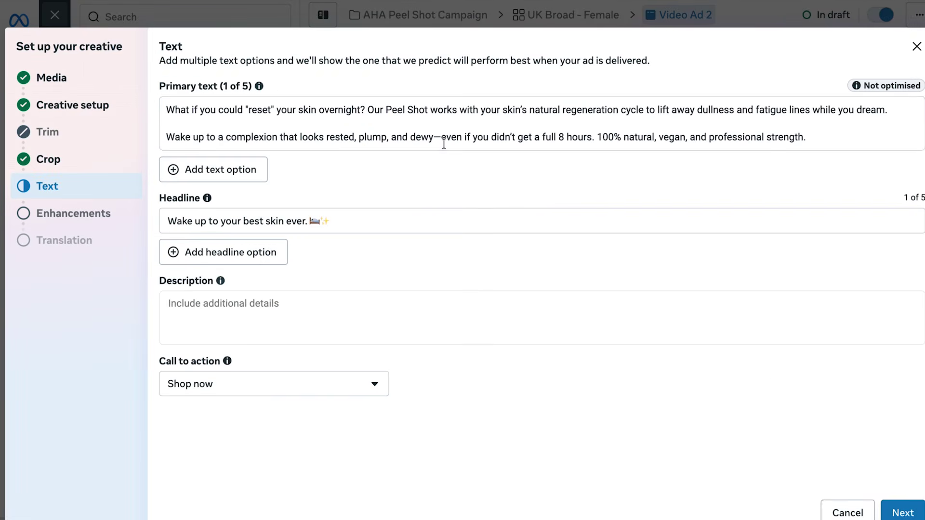
Change the dash after 'dewy' to a comma in the primary text and finish the creative.
left_click(442, 138)
key("BackSpace")
type(",")
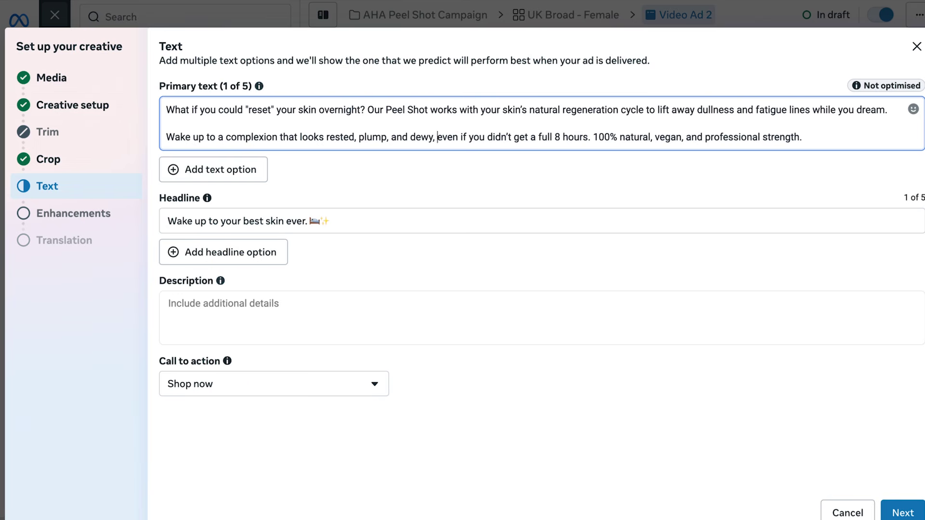
left_click(553, 279)
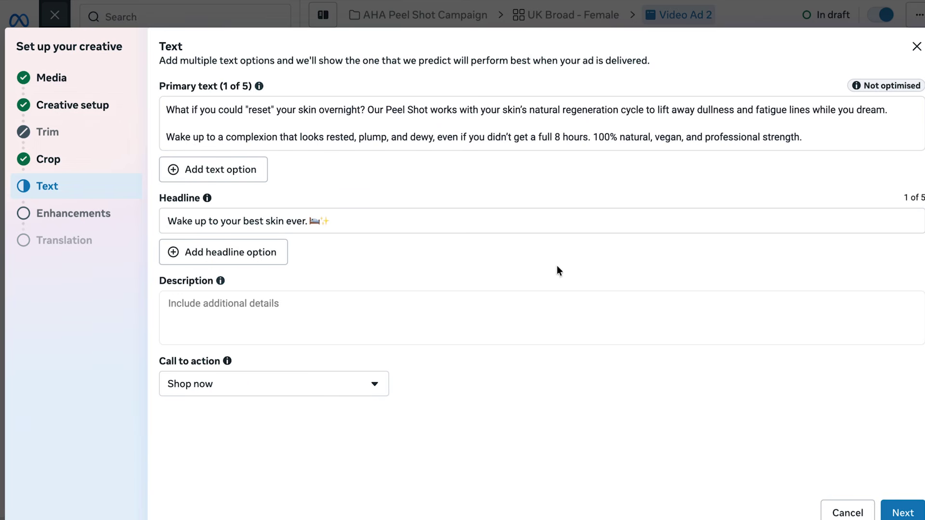
left_click(902, 513)
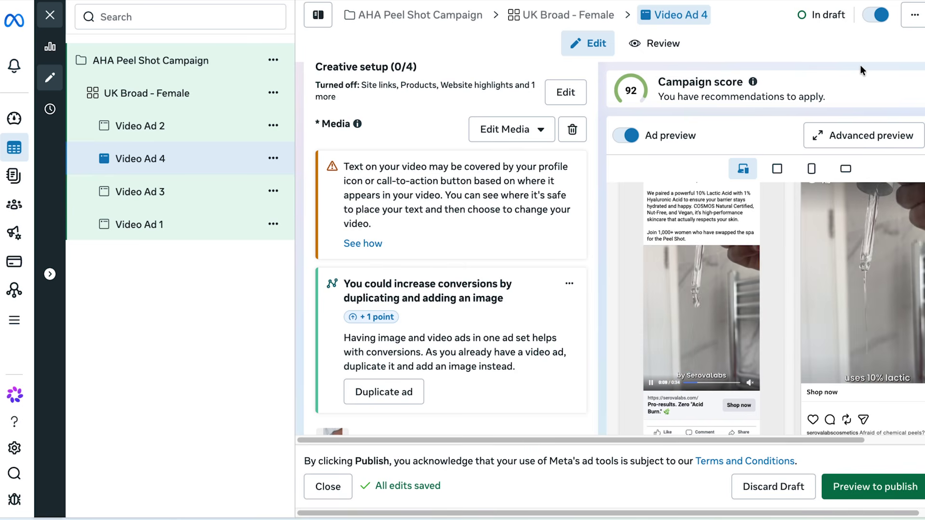
Publish the campaign from the preview and dismiss the Multiple items published notice.
left_click(870, 490)
left_click(857, 515)
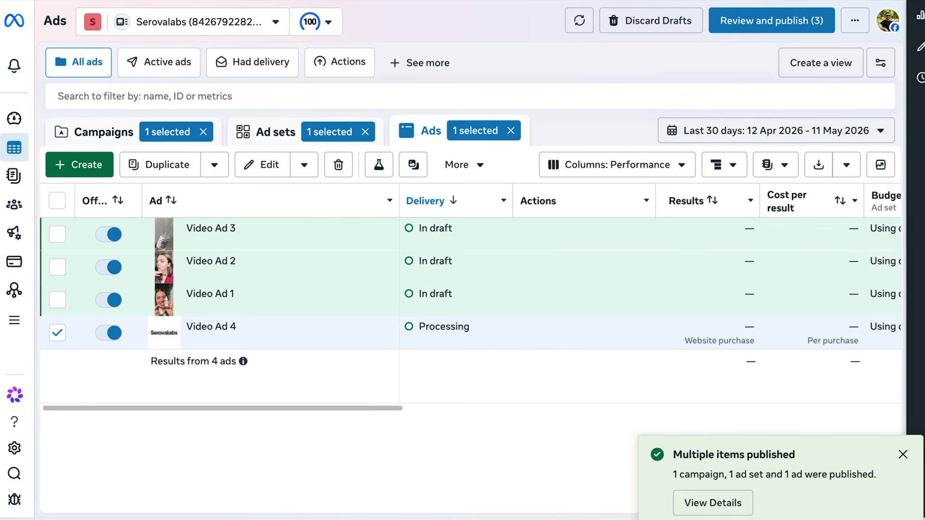
left_click(904, 454)
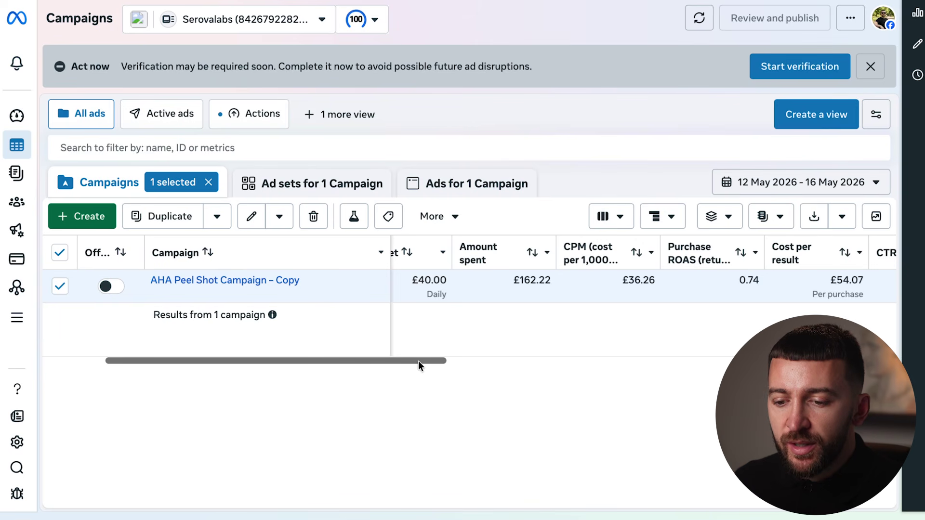
Scroll the campaigns table right to reveal the CTR (all) column for AHA Peel Shot Campaign – Copy.
left_click_drag(419, 360, 444, 374)
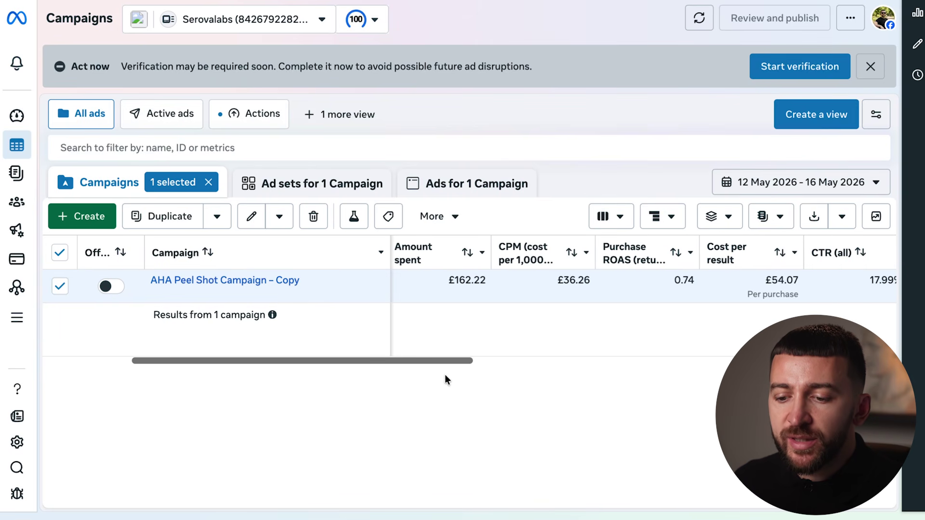
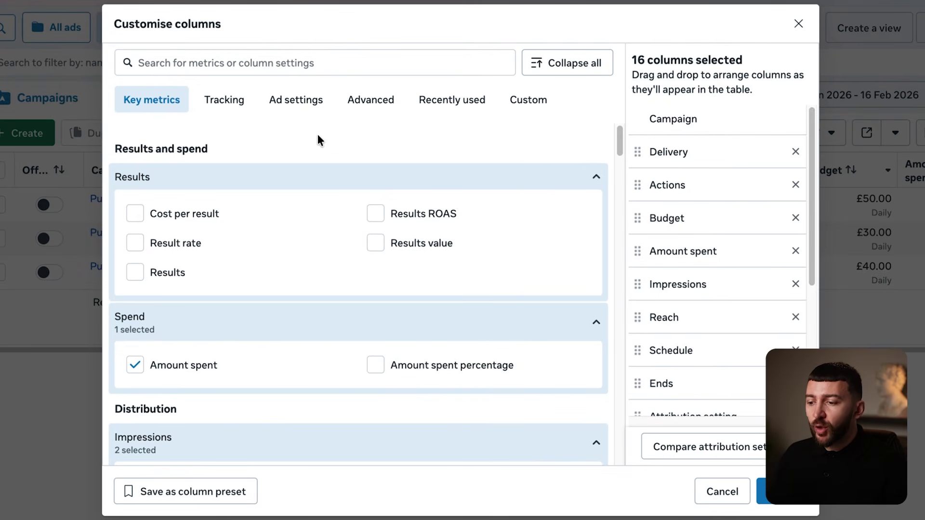
Add Cost per result, Results, CPM, Clicks (all), CPC (all) and CTR (all) as table columns.
left_click(135, 213)
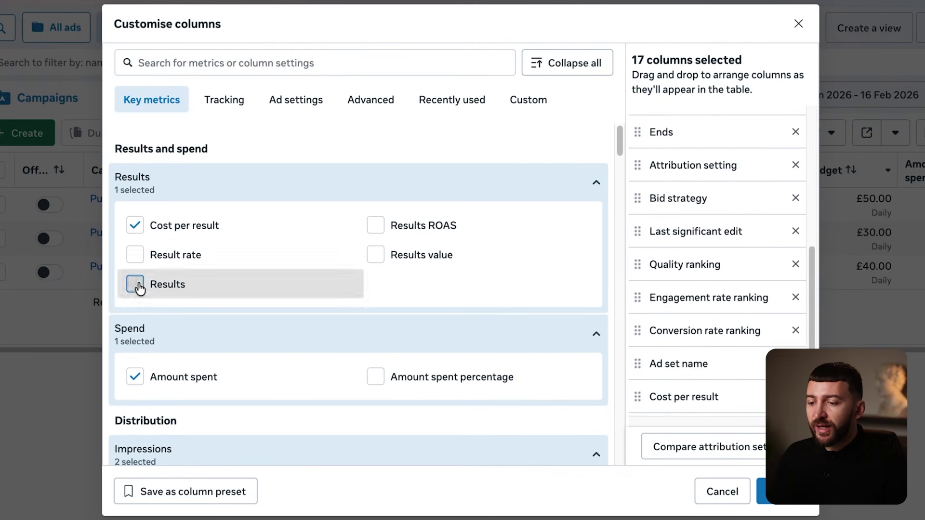
left_click(135, 284)
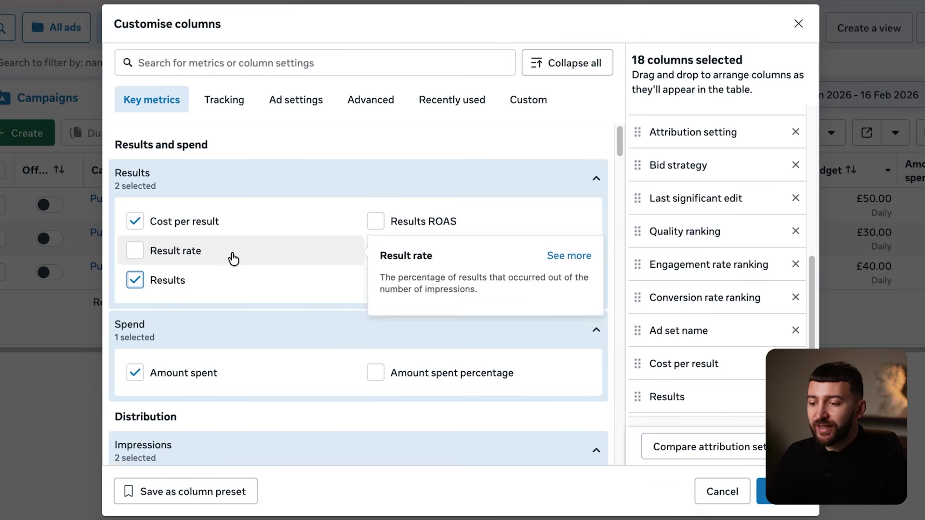
scroll(233, 261, "down", 5)
left_click(135, 264)
scroll(137, 246, "down", 9)
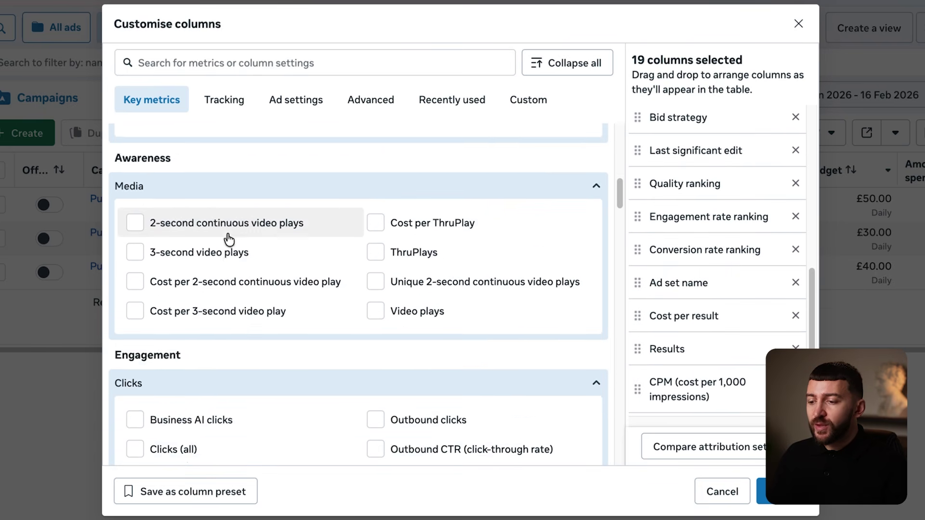
left_click(135, 250)
scroll(208, 281, "down", 2)
left_click(136, 321)
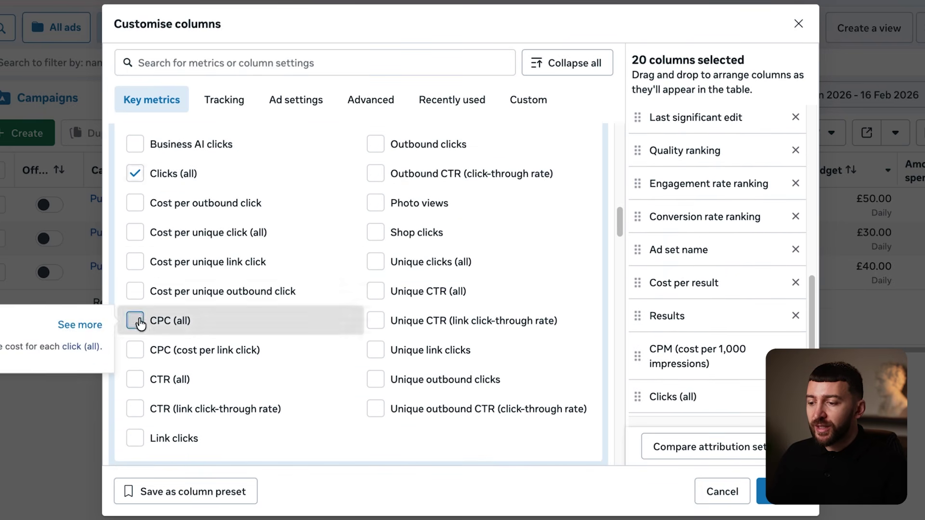
scroll(258, 277, "down", 1)
left_click(133, 350)
scroll(288, 289, "down", 1)
scroll(291, 280, "down", 15)
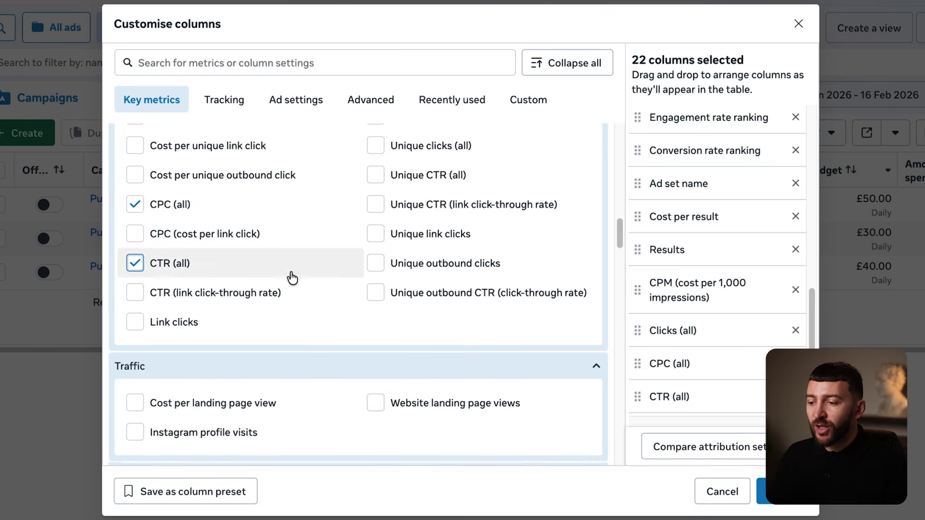
Add Adds to cart, Checkouts initiated and Purchase ROAS, move Purchase ROAS higher, and apply the columns.
left_click(459, 317)
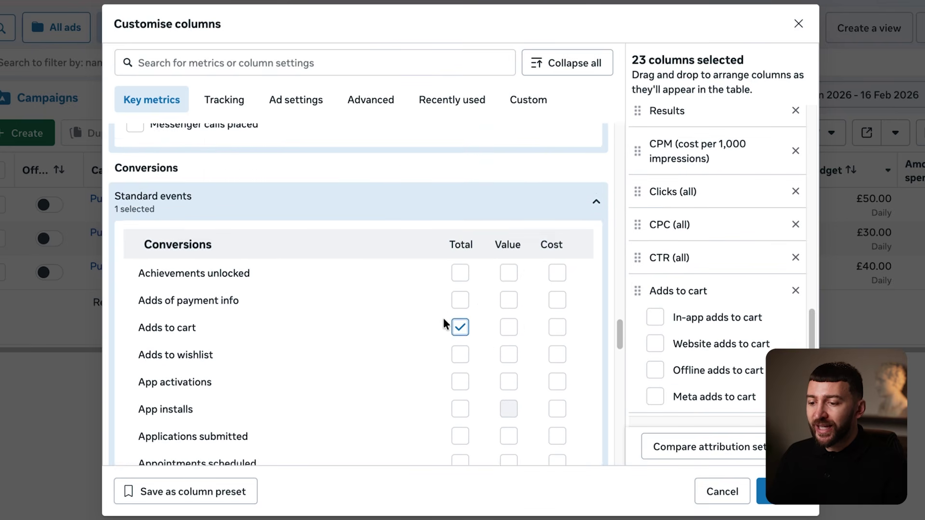
scroll(379, 333, "down", 5)
left_click(460, 338)
scroll(382, 315, "down", 20)
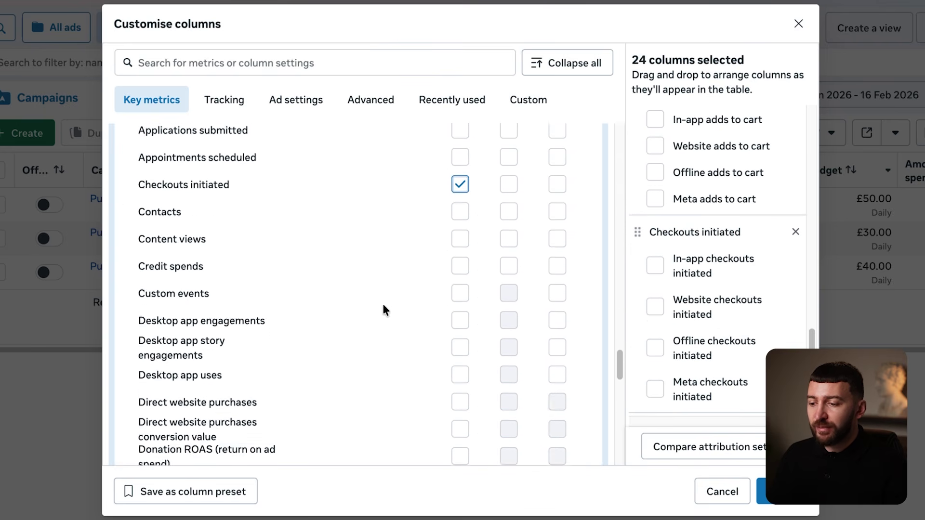
left_click(462, 340)
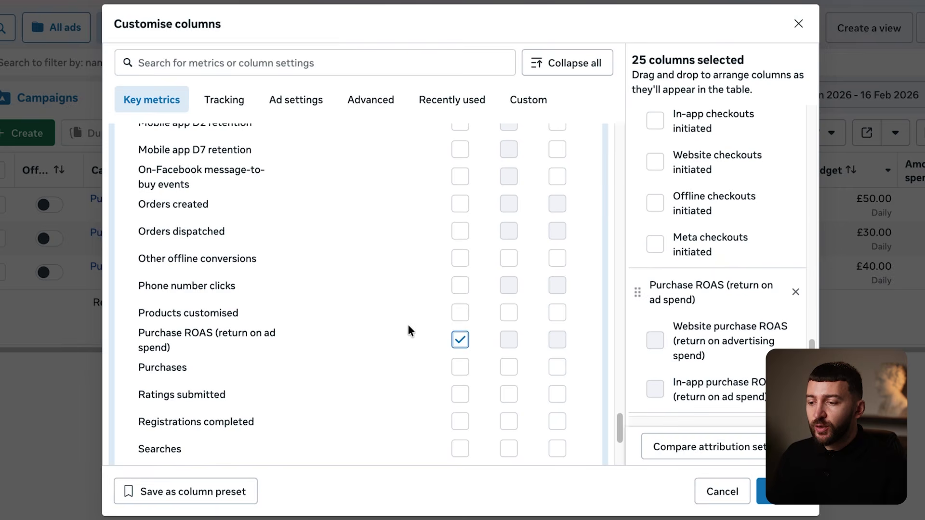
left_click_drag(547, 347, 640, 355)
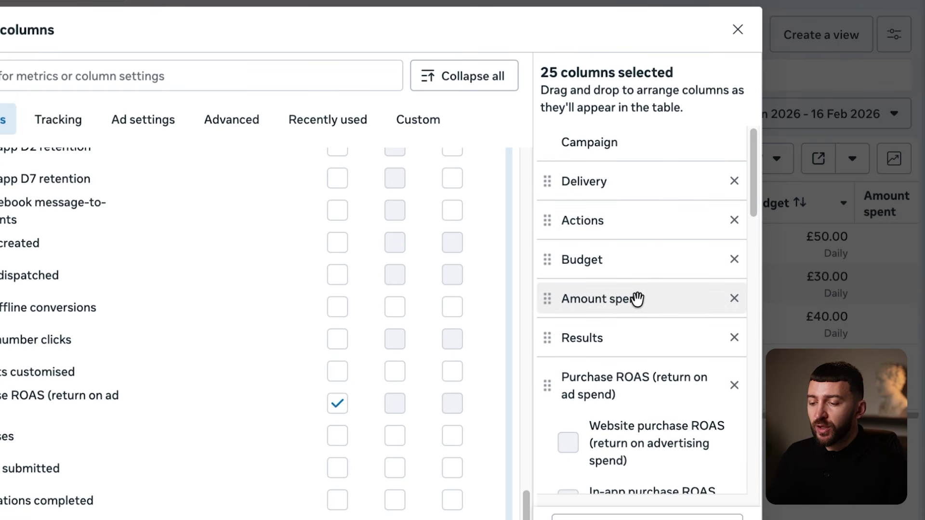
scroll(634, 339, "down", 5)
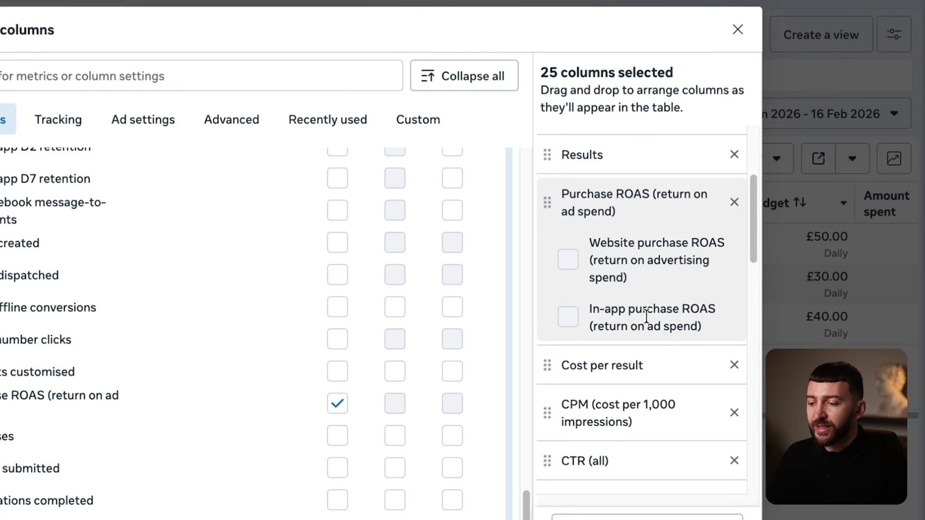
scroll(642, 331, "down", 3)
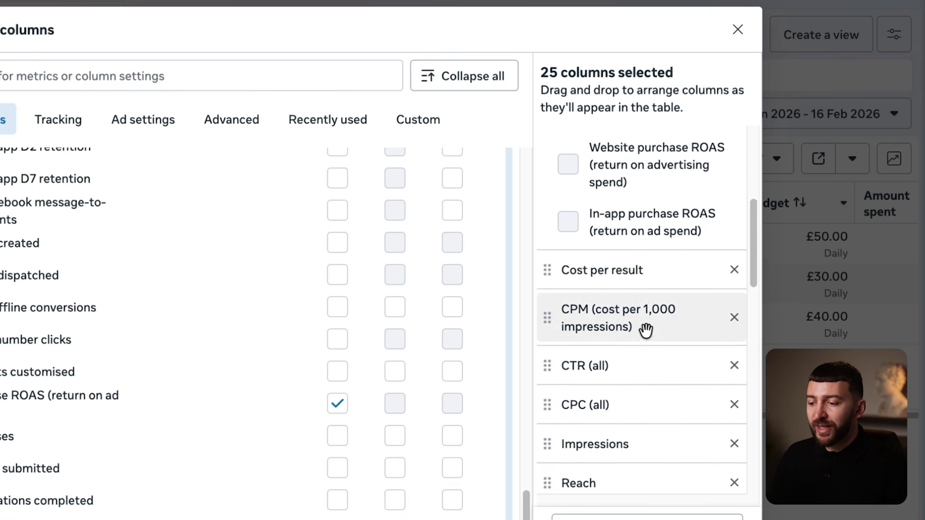
scroll(641, 334, "down", 1)
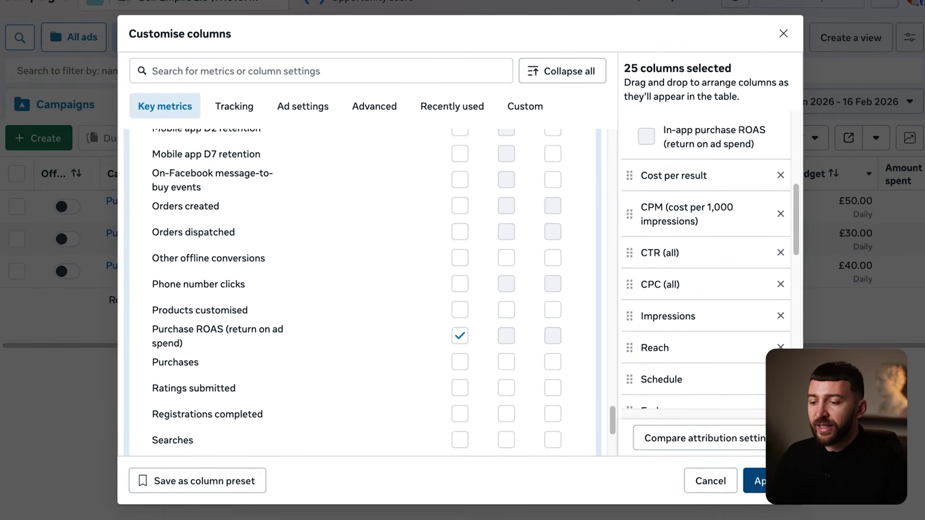
left_click(757, 481)
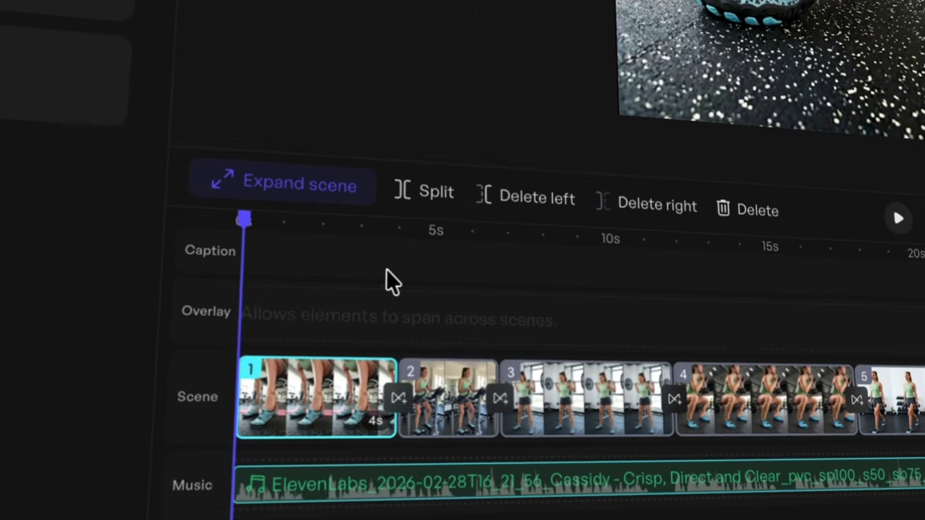
Play the barefoot-shoe video ad preview, briefly expanding the scene timeline and going back.
left_click(899, 219)
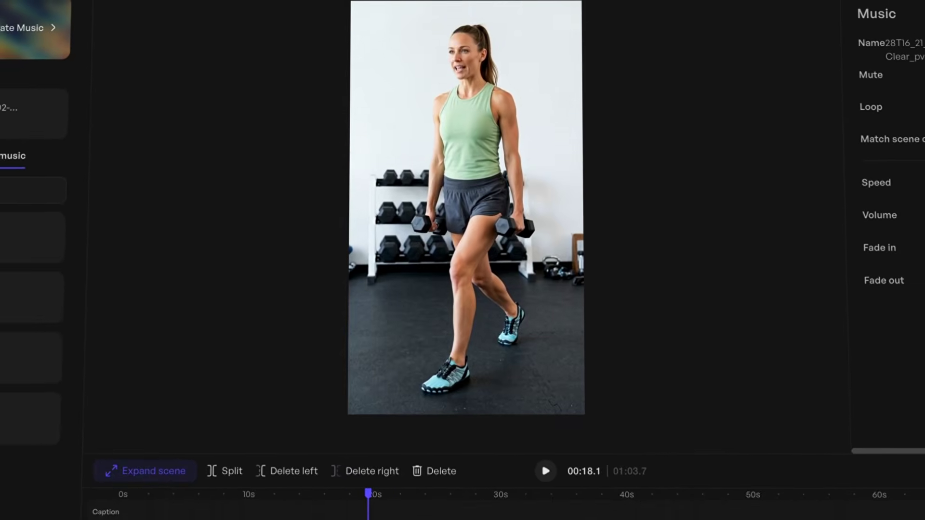
left_click(168, 459)
left_click(145, 457)
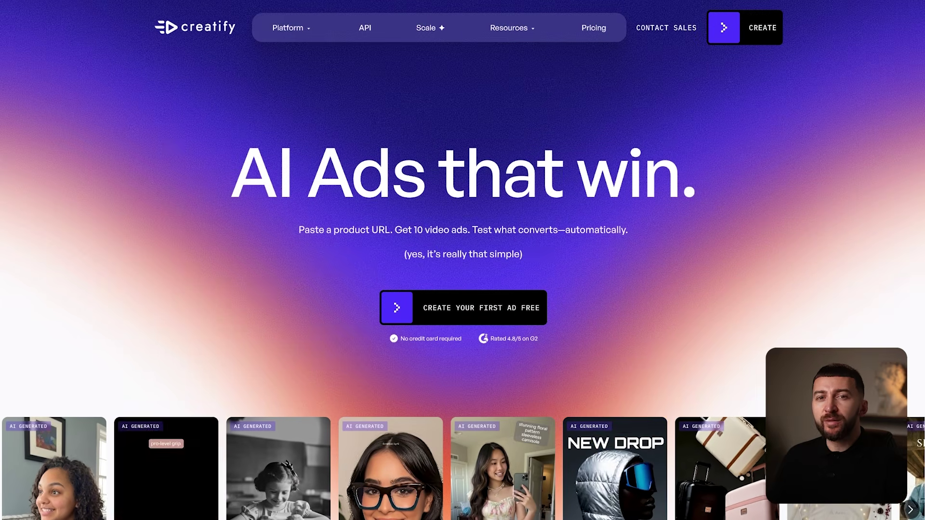
scroll(798, 319, "down", 5)
scroll(797, 315, "down", 2)
scroll(797, 314, "down", 5)
scroll(797, 319, "down", 4)
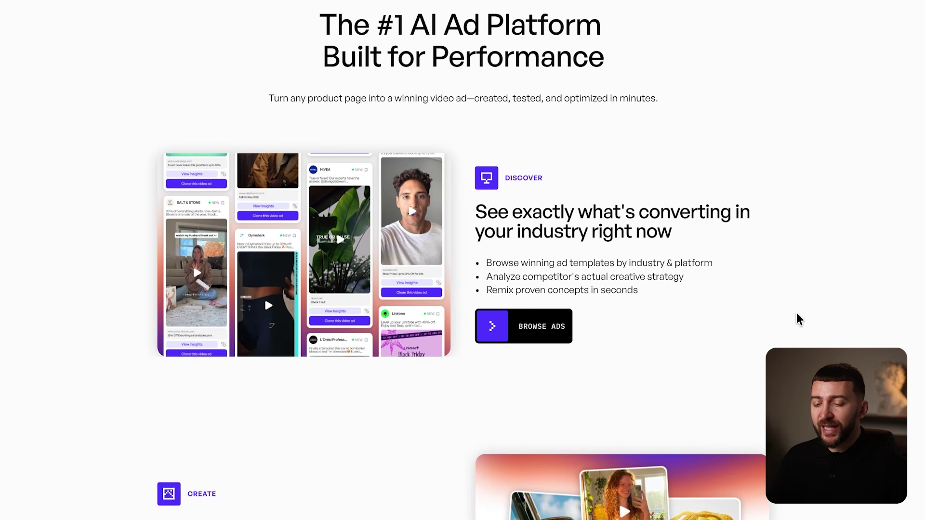
scroll(797, 313, "down", 5)
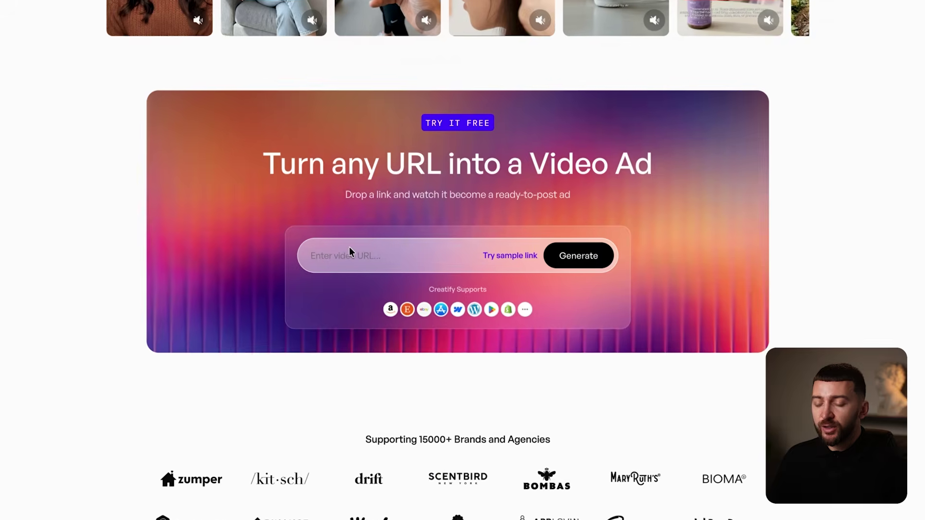
left_click(351, 255)
key("ctrl+v")
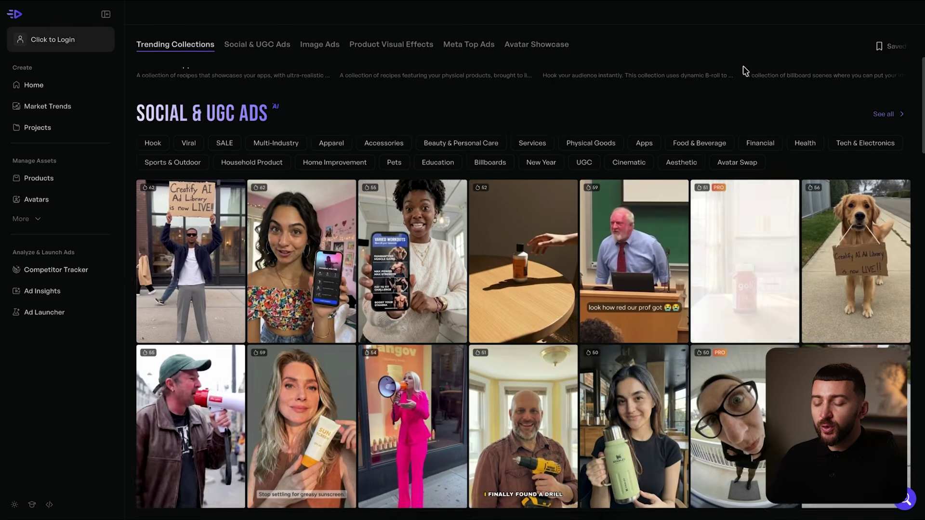
scroll(743, 70, "down", 3)
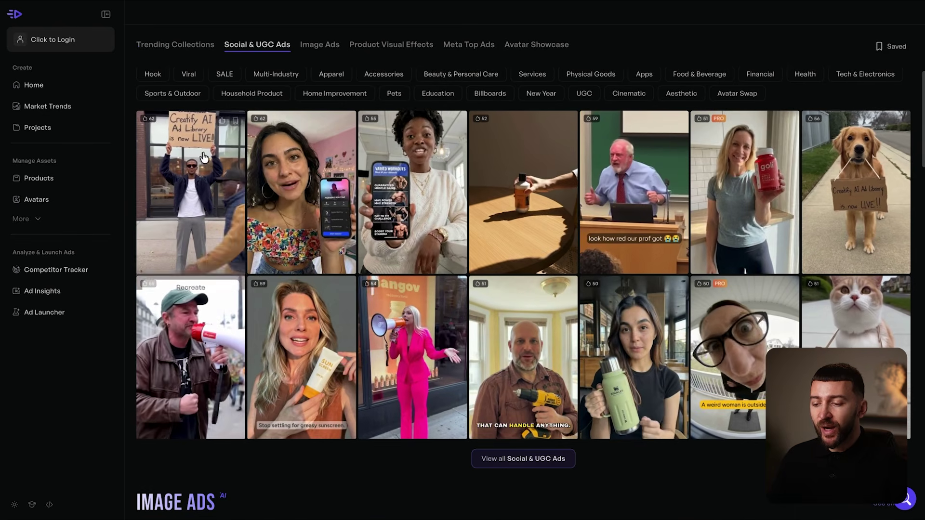
mouse_move(818, 234)
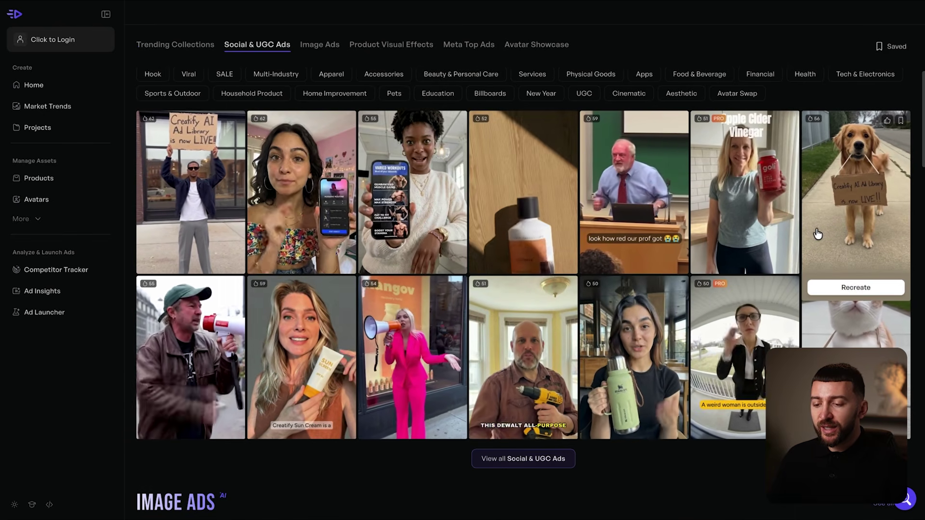
scroll(818, 234, "down", 3)
scroll(813, 226, "down", 4)
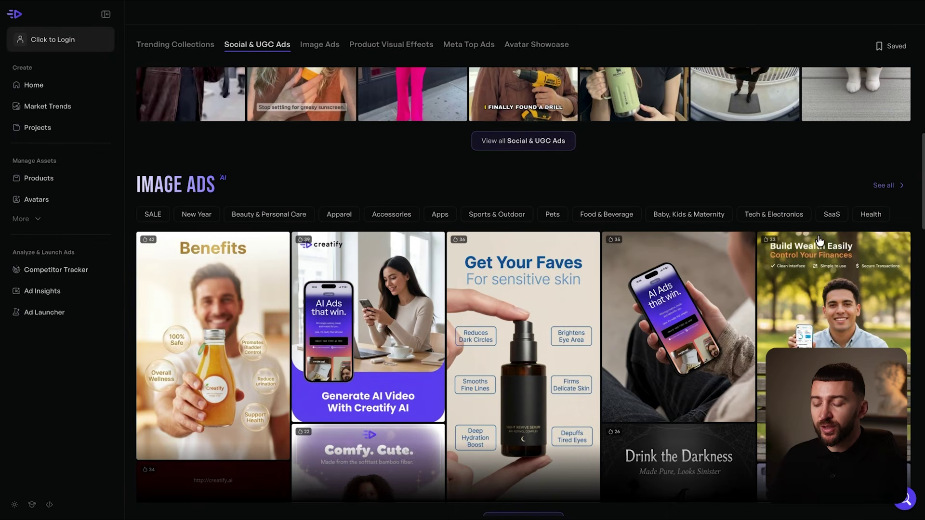
scroll(200, 276, "down", 5)
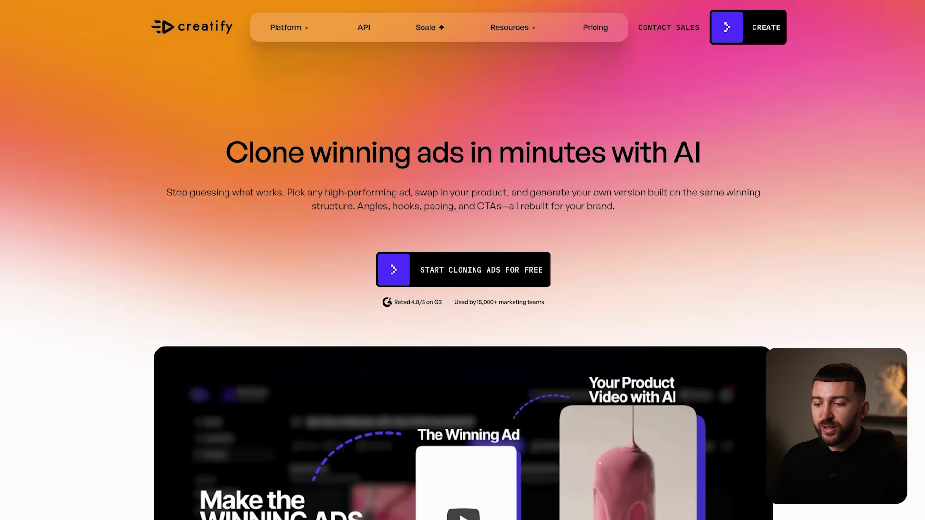
scroll(908, 362, "down", 5)
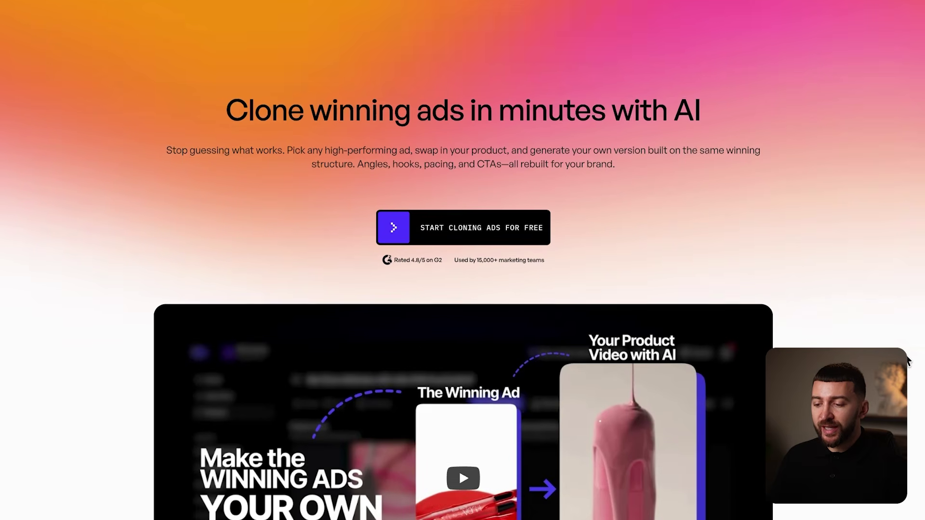
scroll(907, 361, "down", 12)
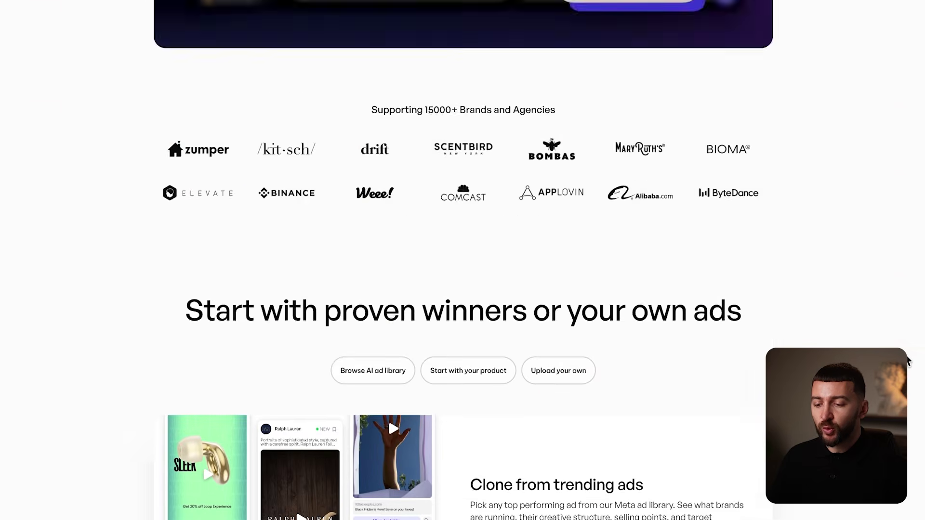
scroll(908, 361, "down", 7)
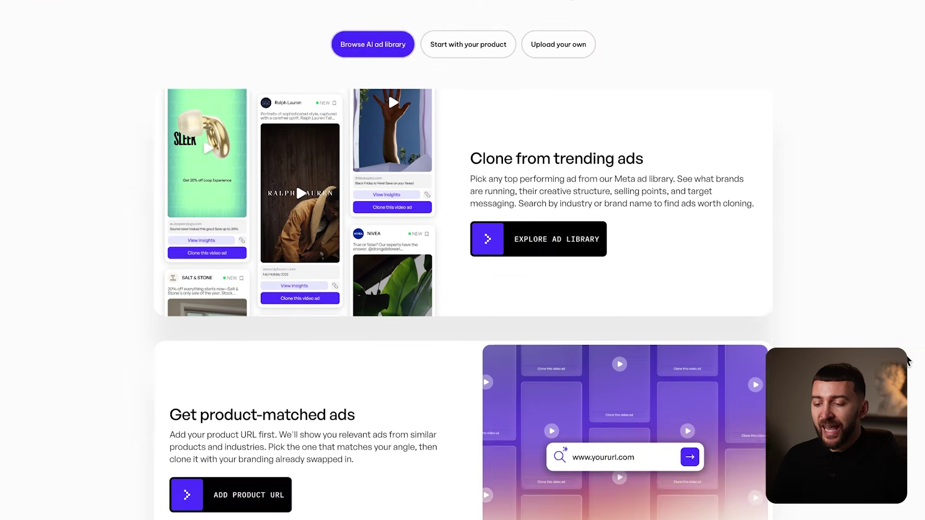
scroll(908, 361, "down", 6)
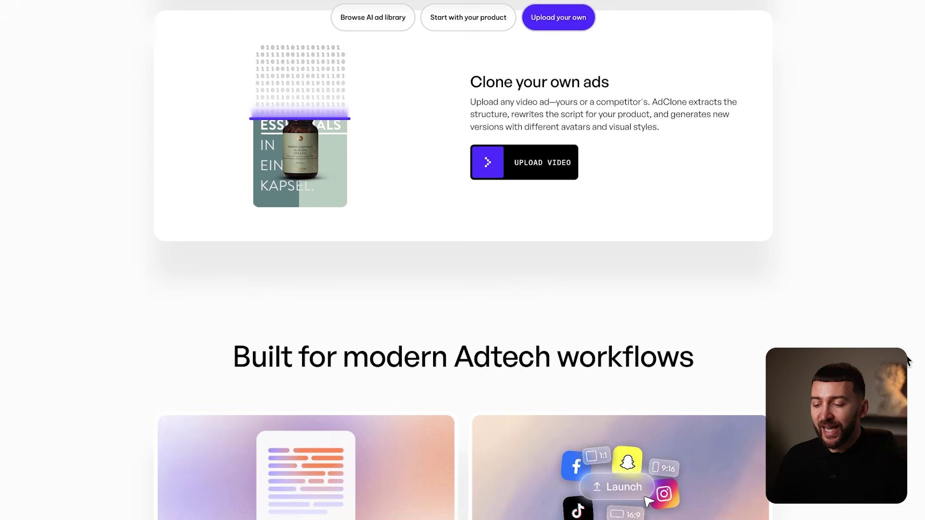
scroll(908, 361, "up", 20)
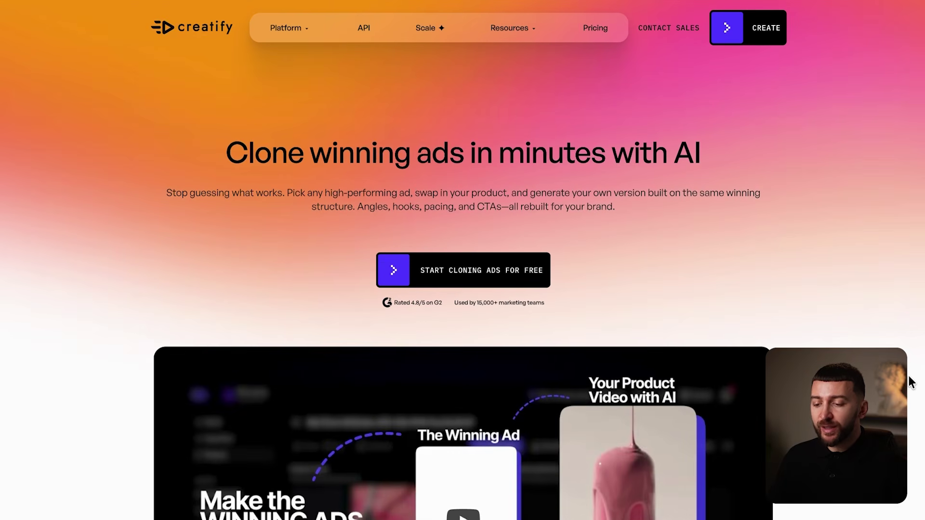
left_click(469, 277)
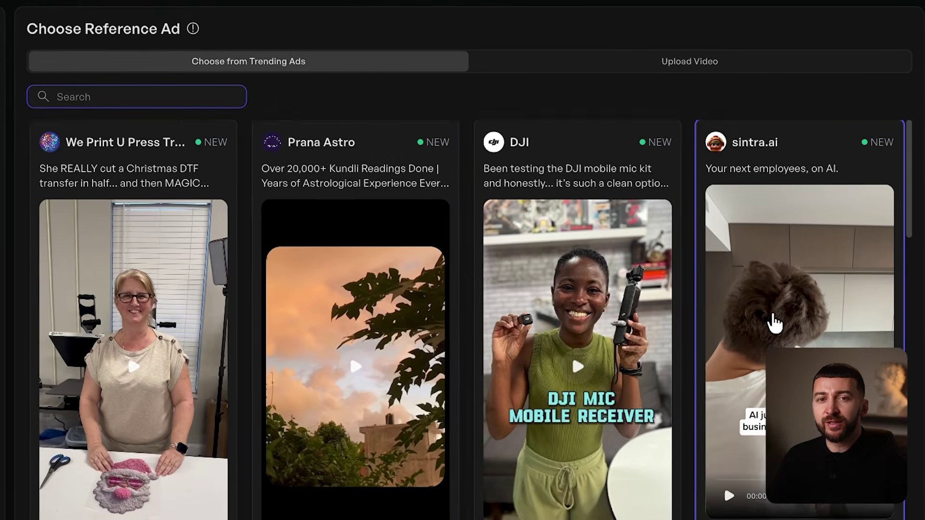
scroll(773, 322, "down", 6)
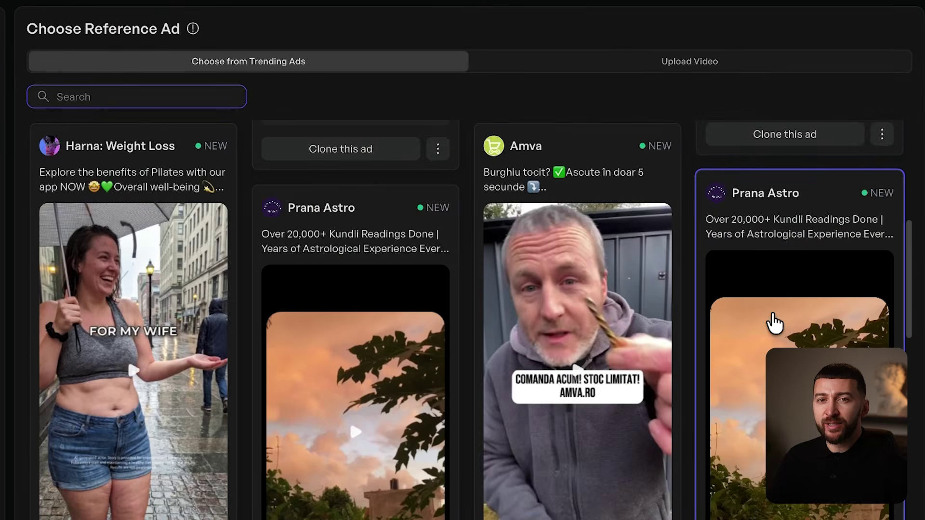
scroll(775, 323, "down", 3)
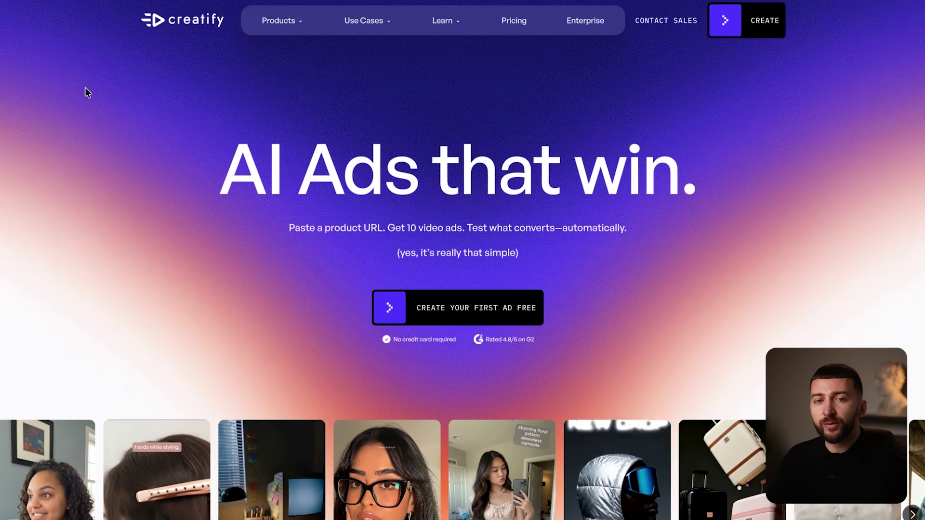
View the pricing plans, switch to monthly billing, and start signing up for the Pro plan.
left_click(516, 21)
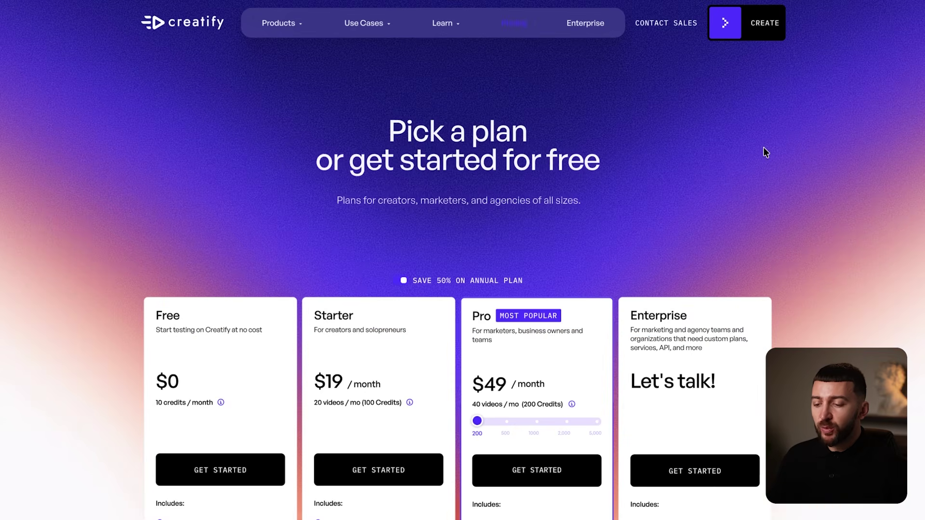
scroll(86, 130, "down", 3)
scroll(85, 130, "down", 3)
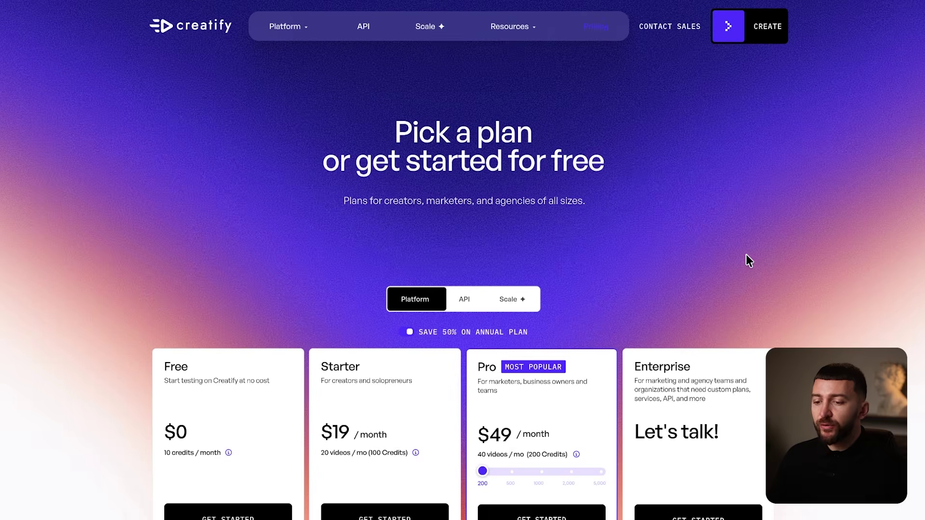
scroll(761, 277, "down", 6)
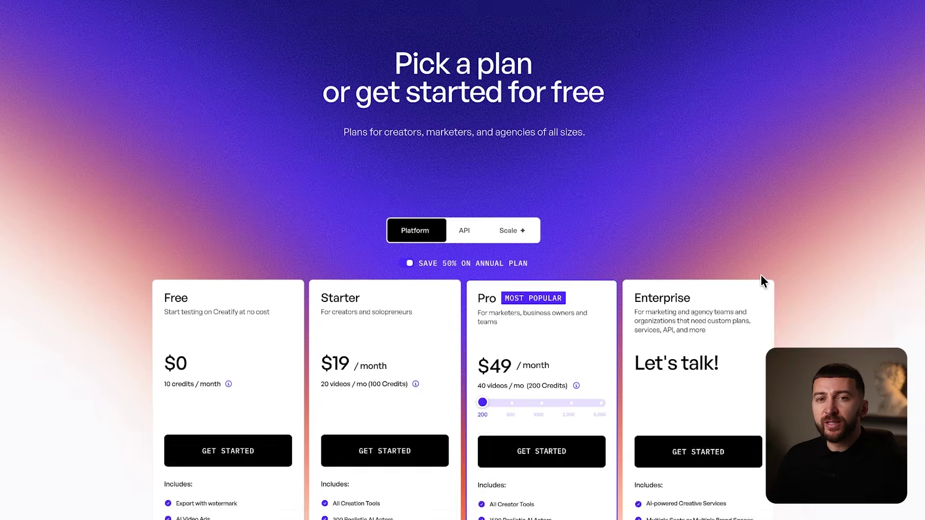
left_click(408, 10)
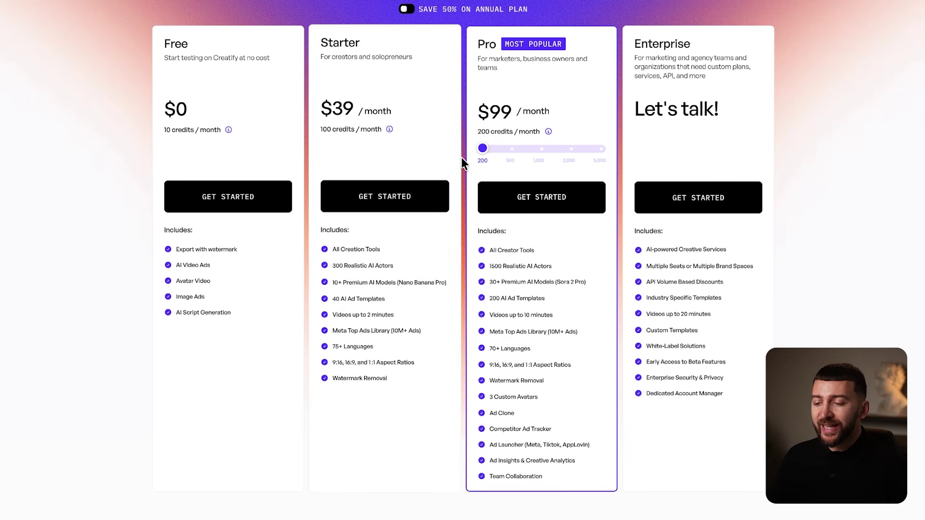
left_click(544, 202)
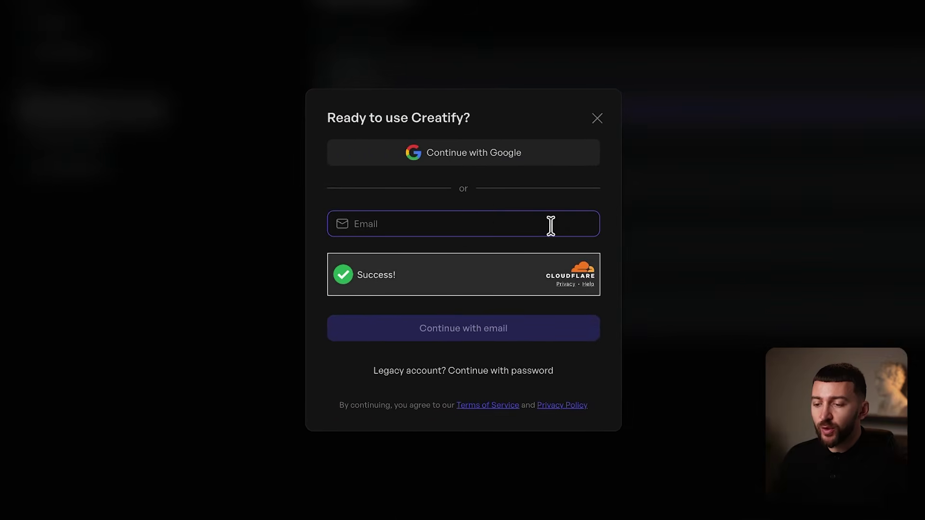
Sign in with Google, confirm the Pro plan upgrade, and go to the Products page.
left_click(473, 153)
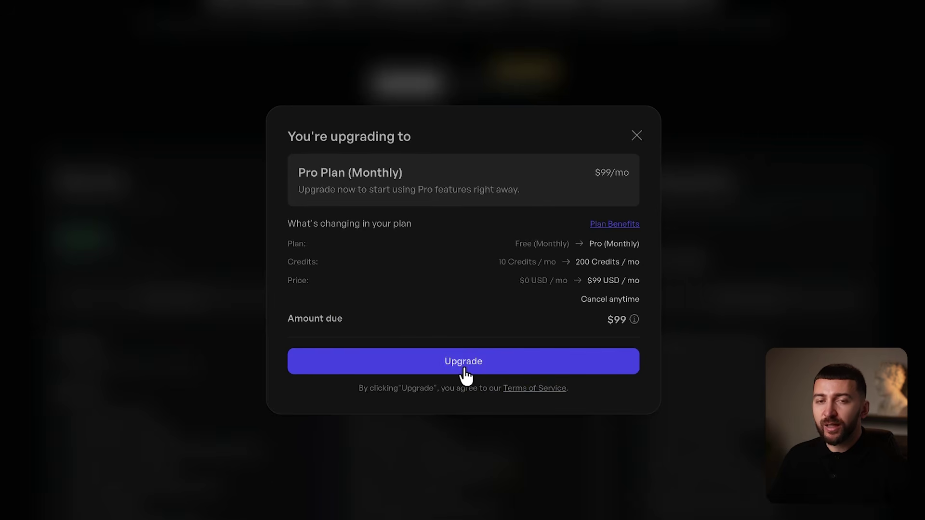
left_click(465, 375)
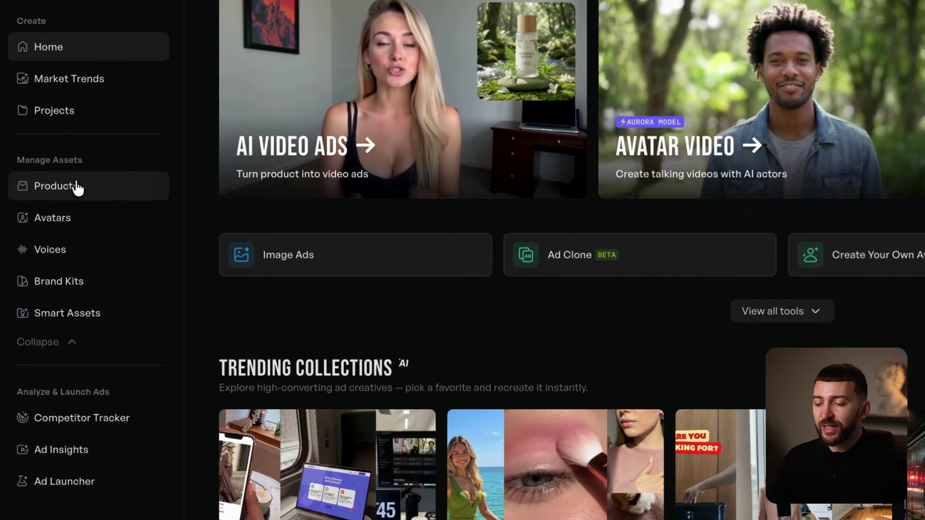
left_click(72, 187)
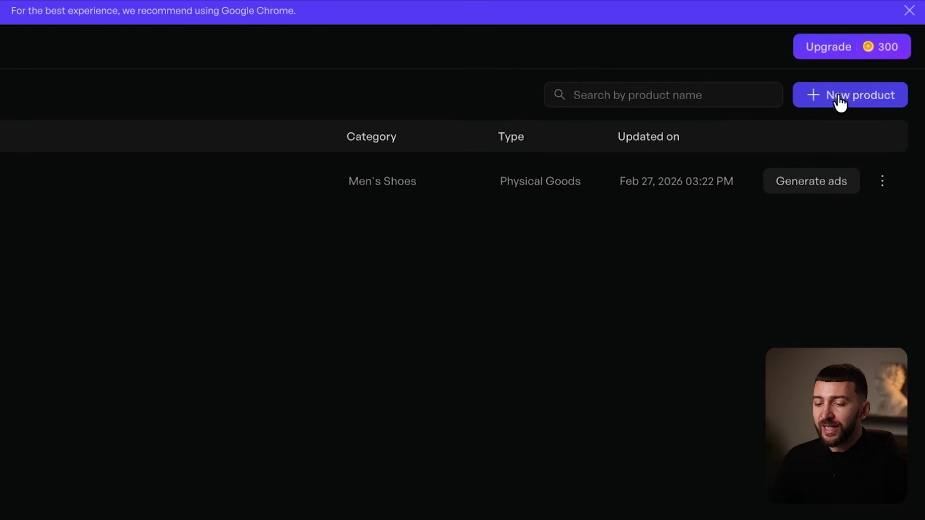
Start a new product imported from the pasted AliExpress link and analyze it.
left_click(851, 99)
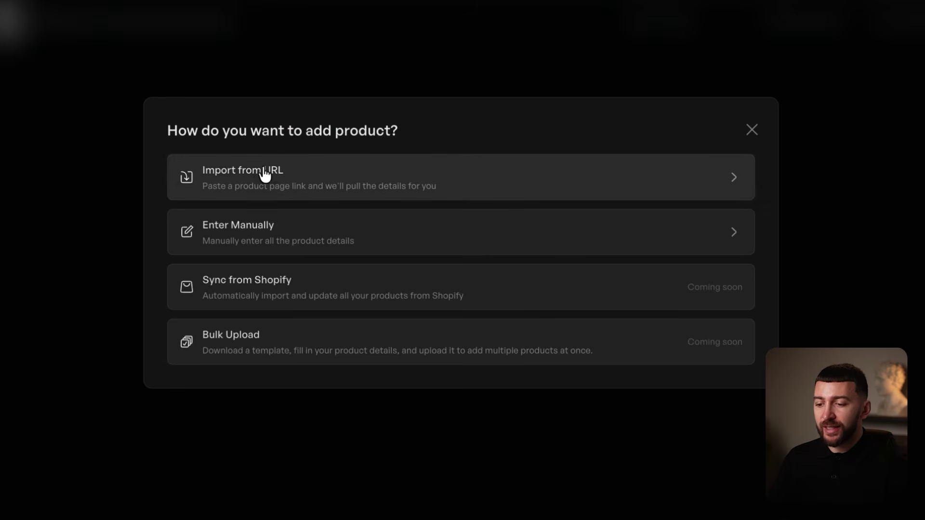
left_click(264, 185)
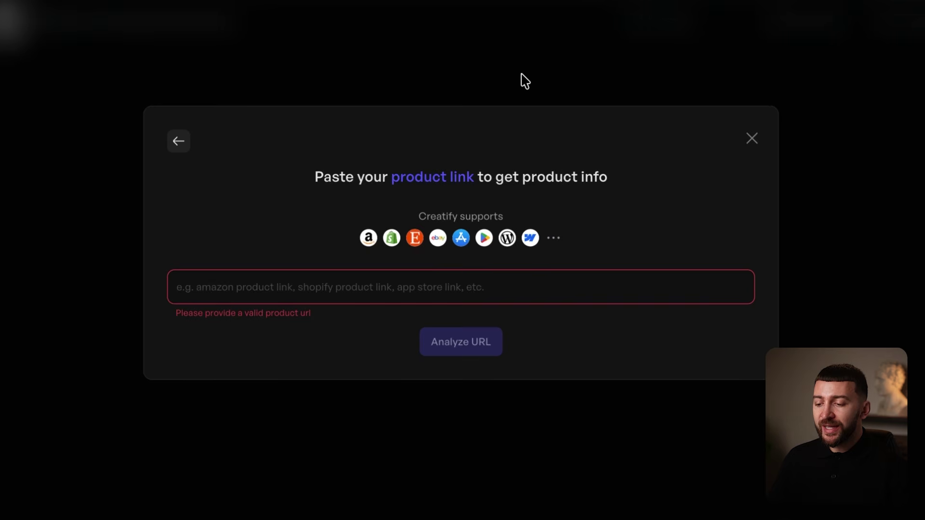
key("ctrl+v")
left_click(689, 358)
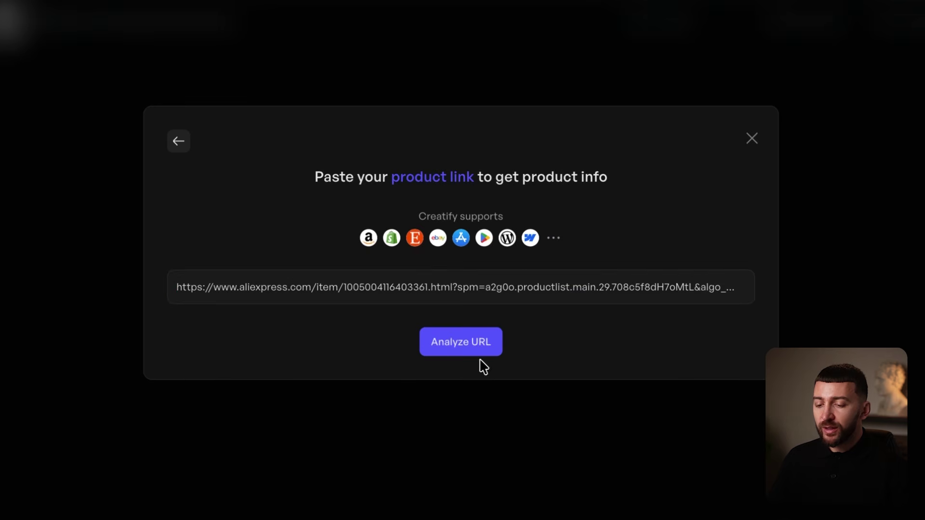
left_click(464, 351)
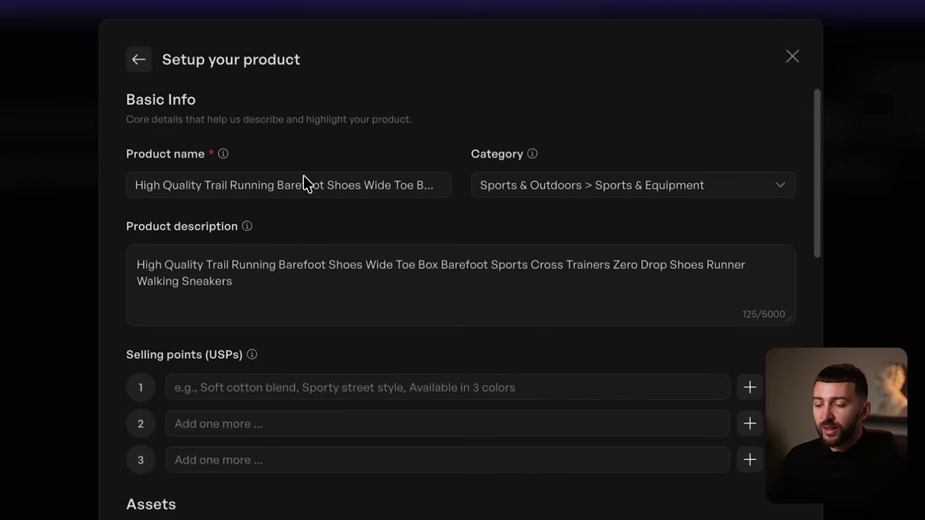
Rename it 'Healthy & non-slip barefoot shoes (Unisex)', add a lightweight & breathable selling point, and save.
triple_click(313, 183)
type("Healthy & non-slip barefoot shoes (Unisex)")
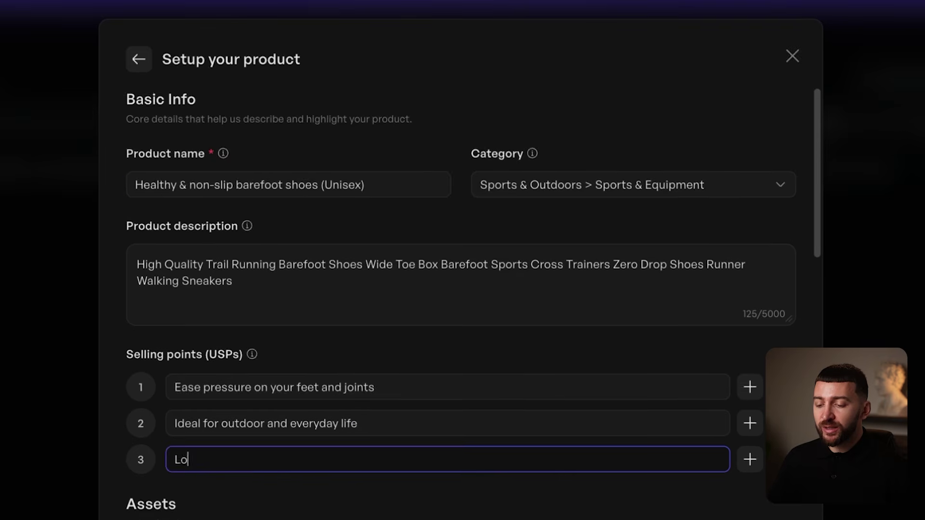
type("ghtweight & breathable")
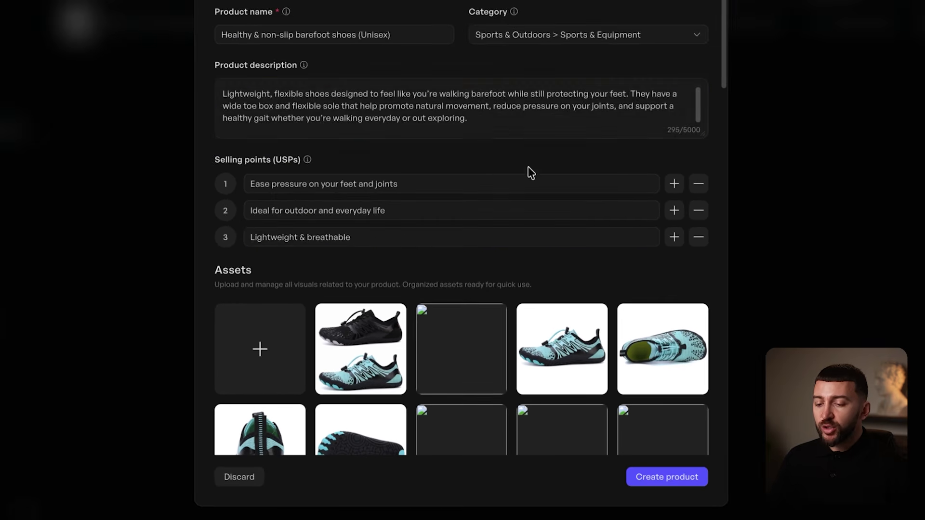
left_click(664, 478)
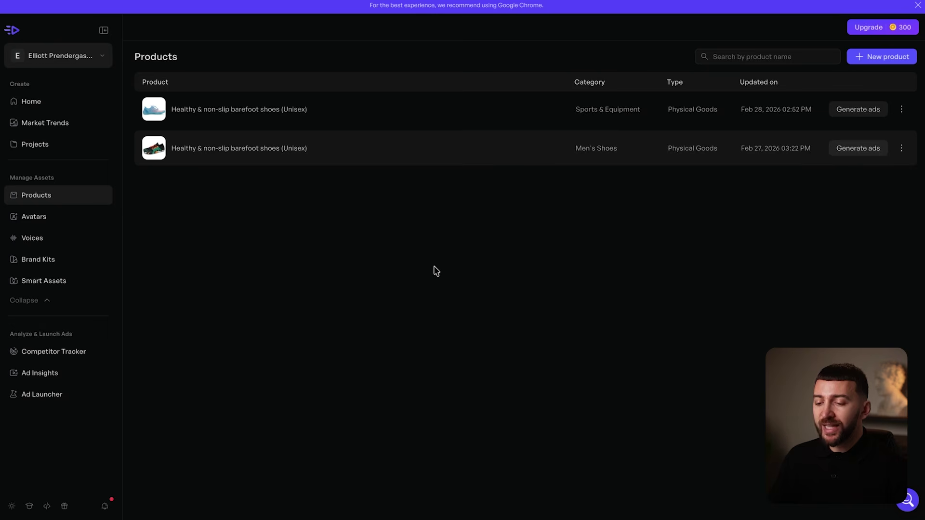
left_click(46, 104)
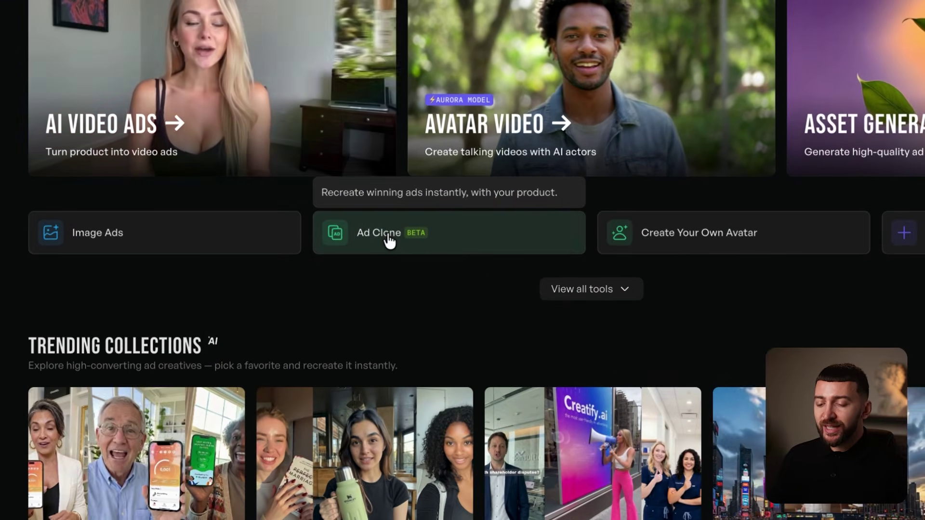
Start an Ad Clone for the barefoot shoes product.
left_click(406, 250)
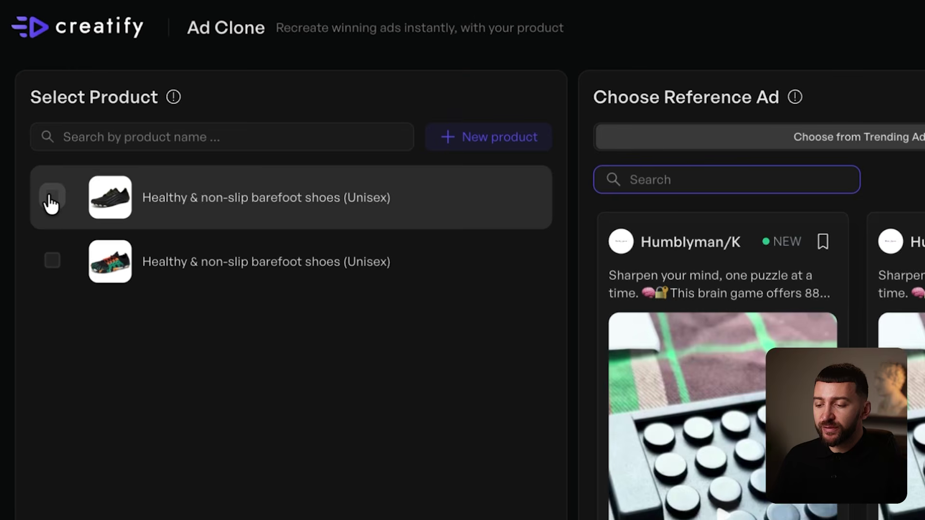
left_click(53, 196)
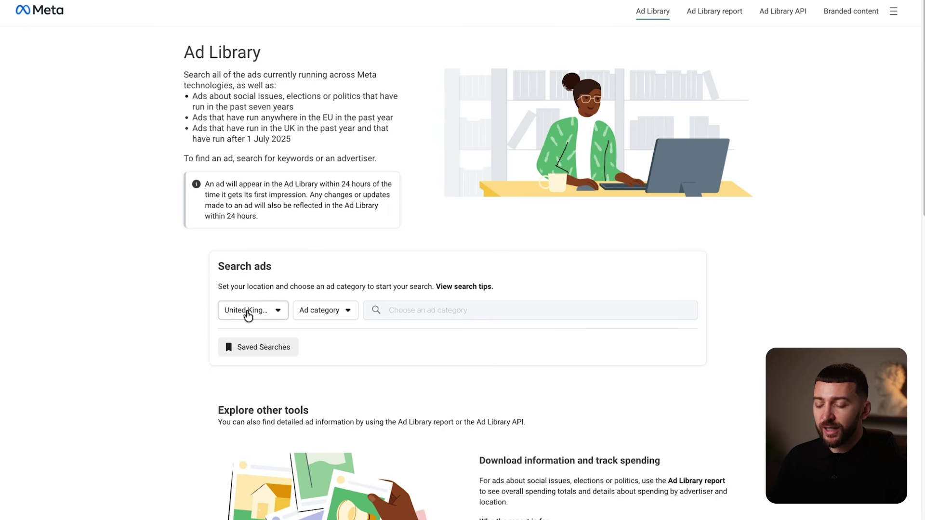
Search Meta Ad Library for 'bearefoot' across all countries and all ad types.
left_click(248, 315)
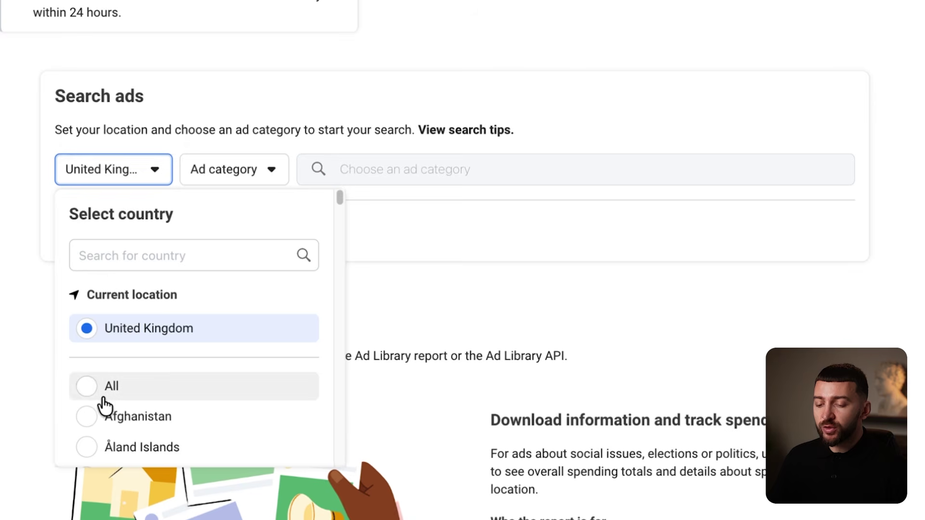
left_click(89, 388)
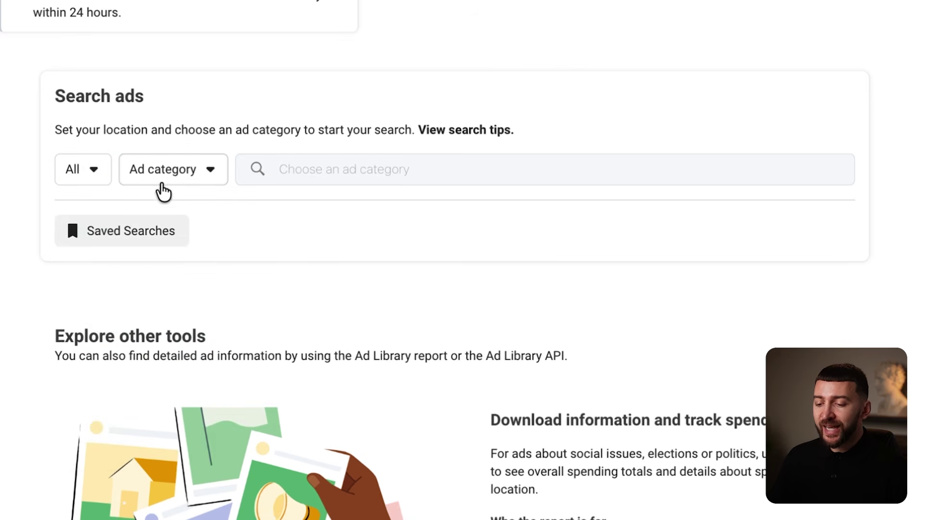
left_click(189, 181)
left_click(147, 252)
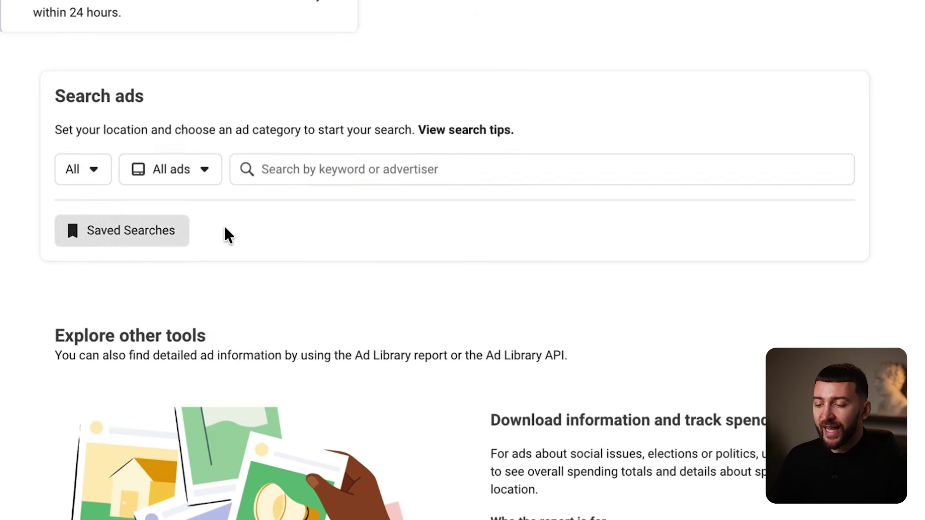
left_click(357, 175)
type("bearefoot")
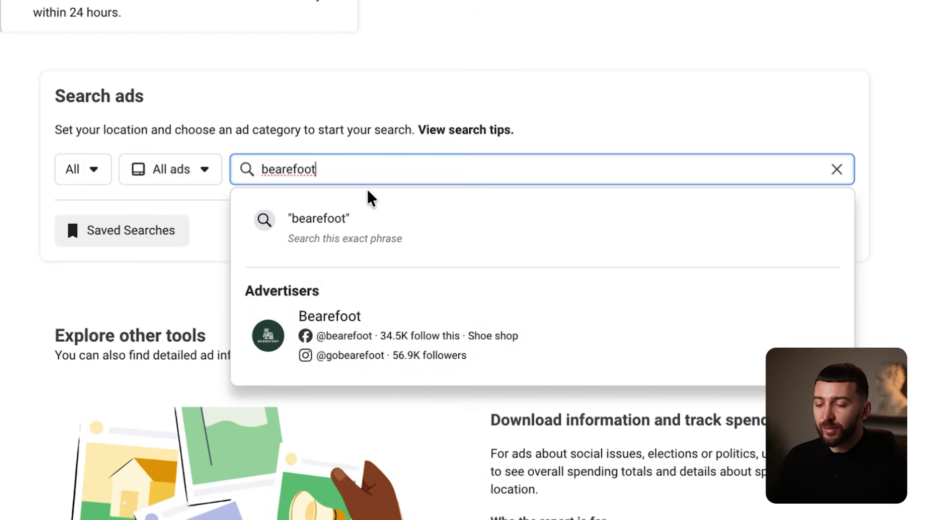
key("Return")
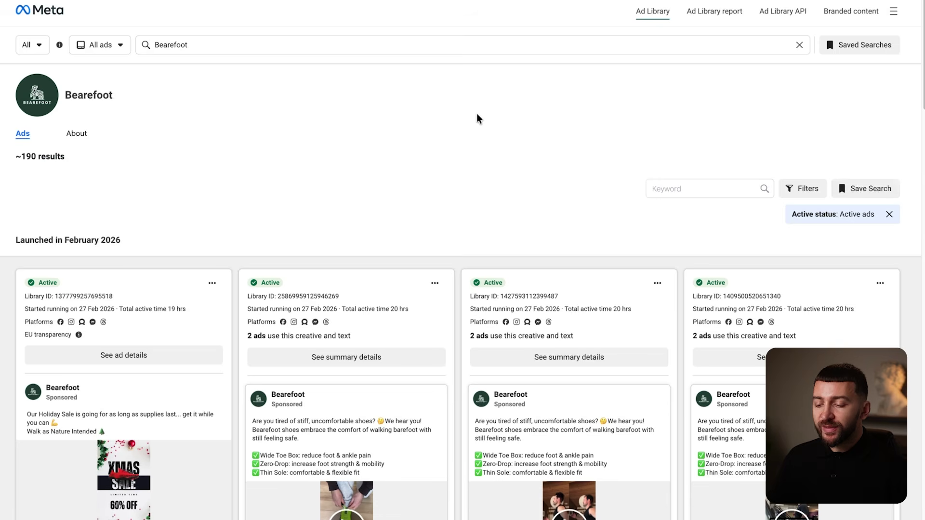
Preview a Bearefoot gym workout video ad and open its ad details.
scroll(477, 118, "down", 10)
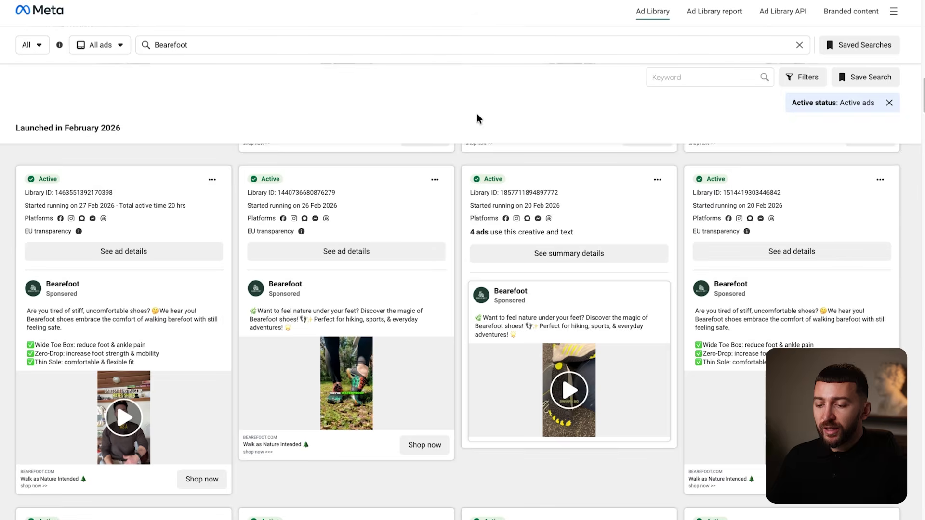
scroll(477, 115, "down", 15)
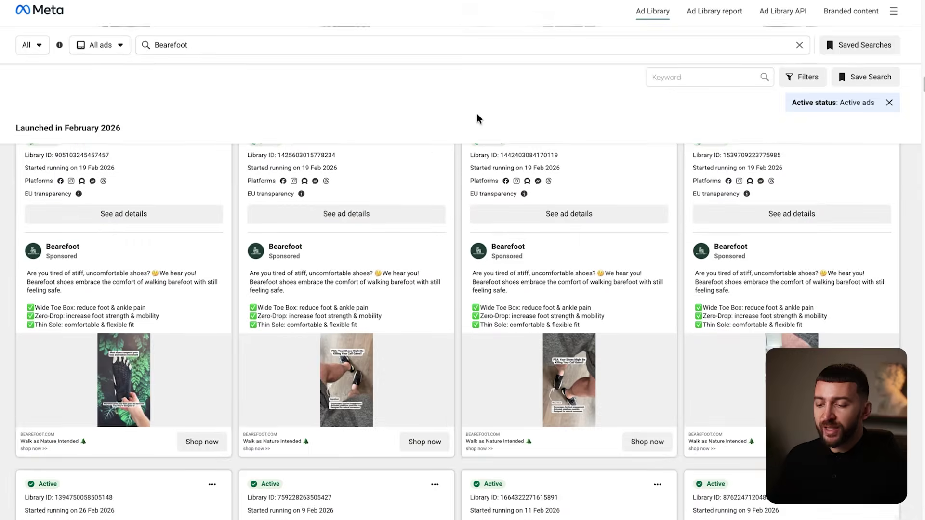
scroll(476, 114, "down", 10)
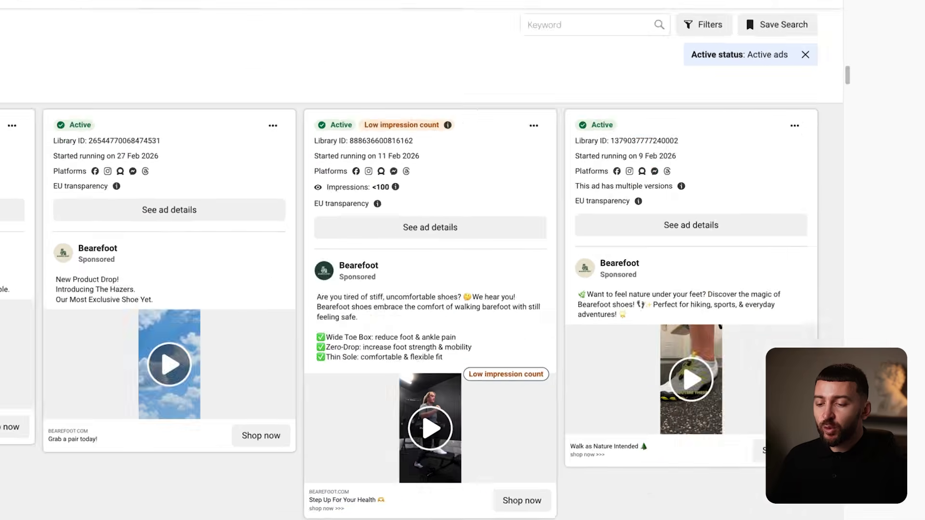
left_click(702, 349)
left_click(577, 421)
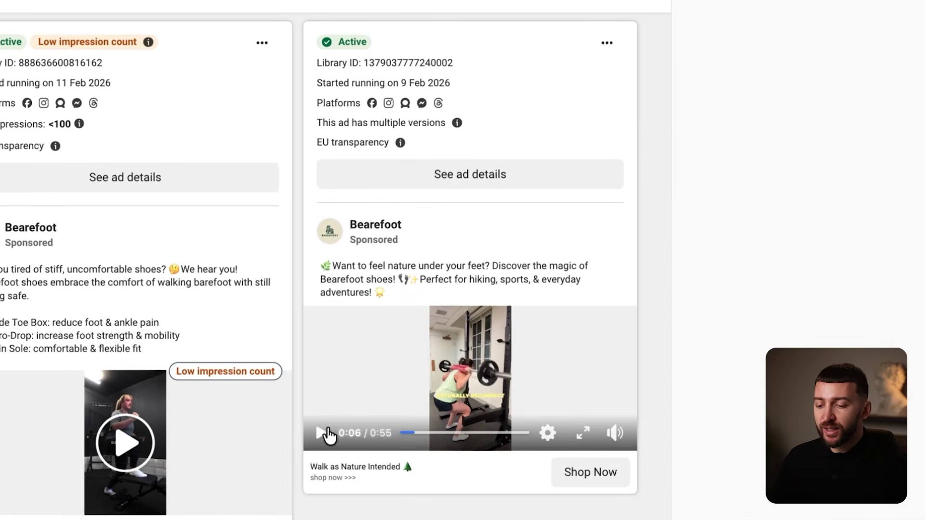
left_click(473, 181)
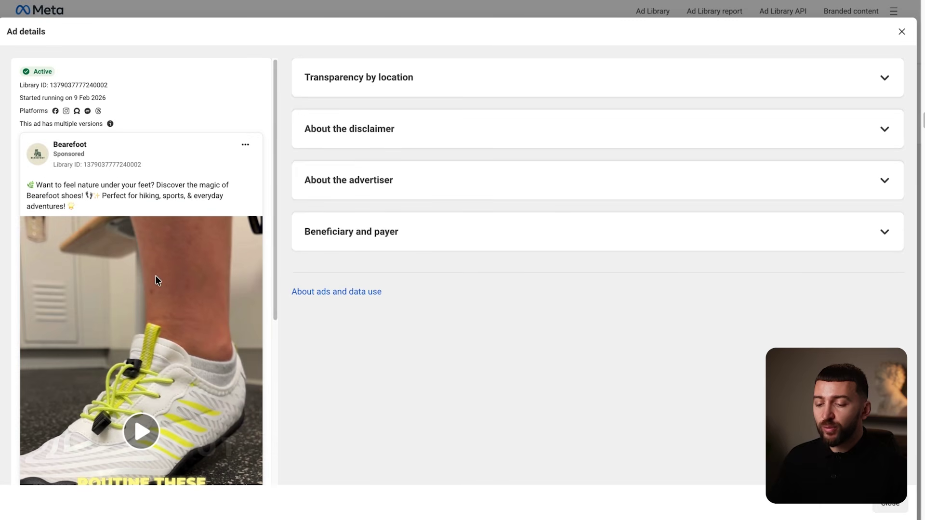
Pull the Bearefoot ad video's source link through DevTools and download the video file.
scroll(156, 277, "down", 4)
right_click(165, 266)
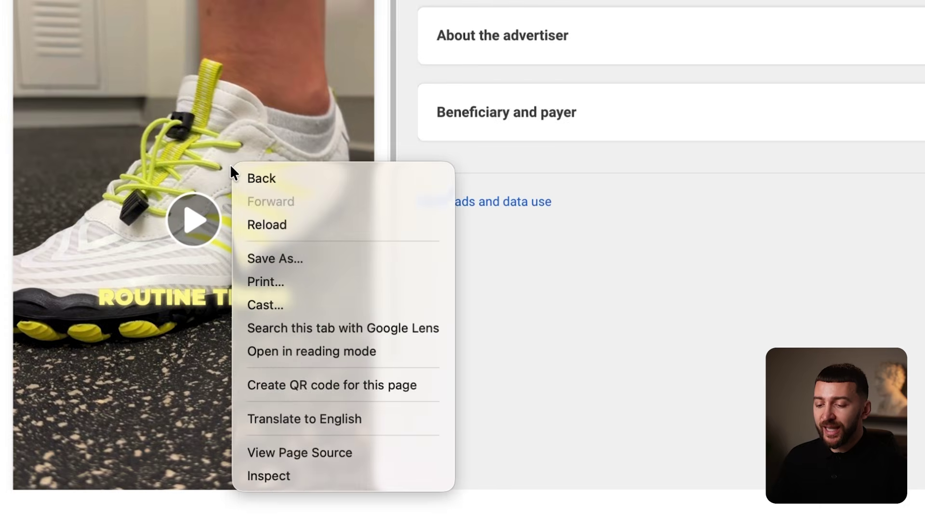
left_click(287, 476)
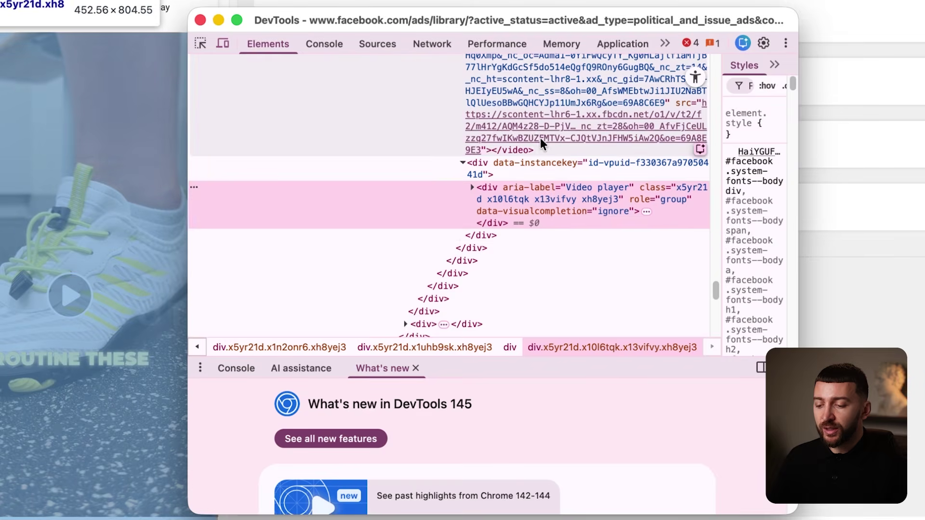
left_click(530, 129)
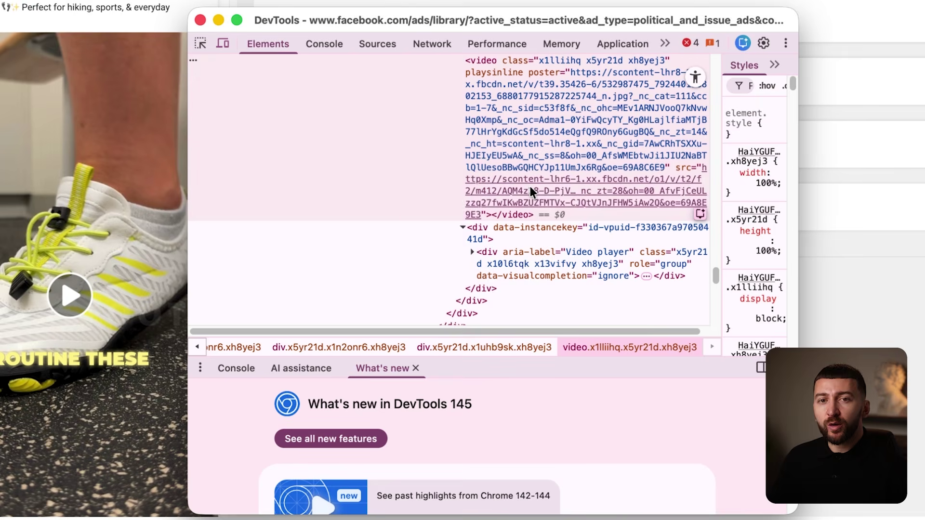
double_click(530, 186)
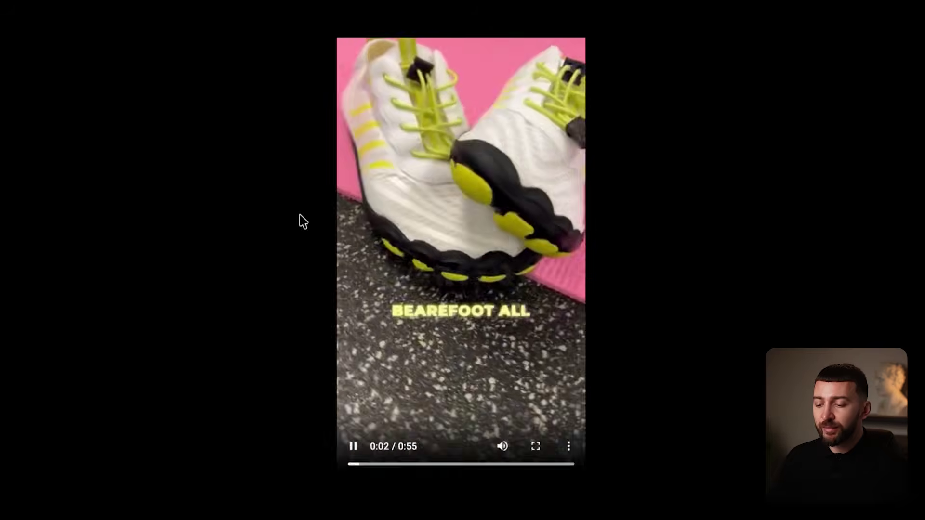
left_click(355, 443)
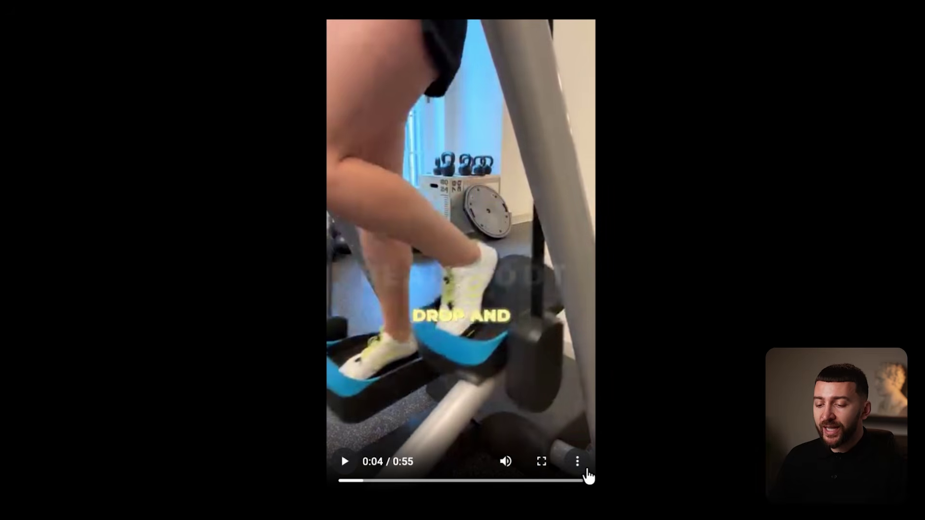
left_click(587, 470)
left_click(489, 399)
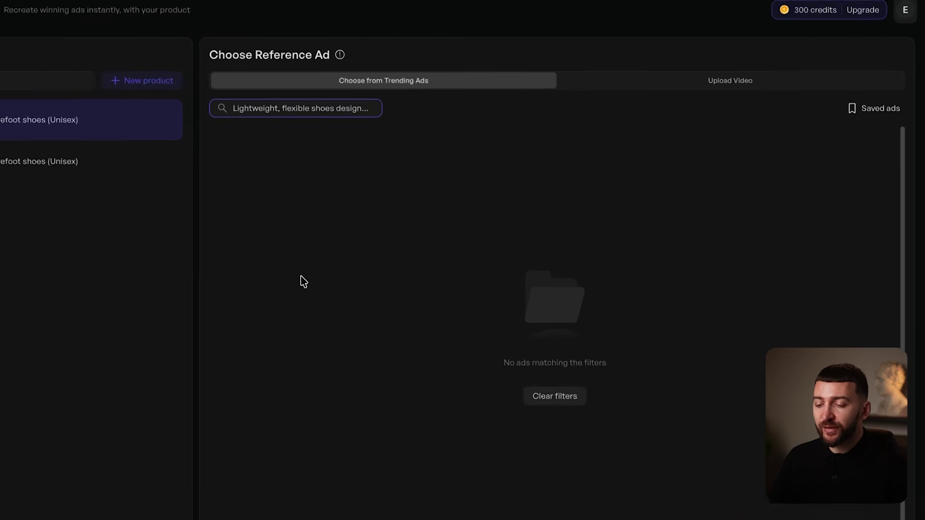
Upload the downloaded Bearefoot mp4 as the reference video and generate the cloned ad.
left_click(657, 74)
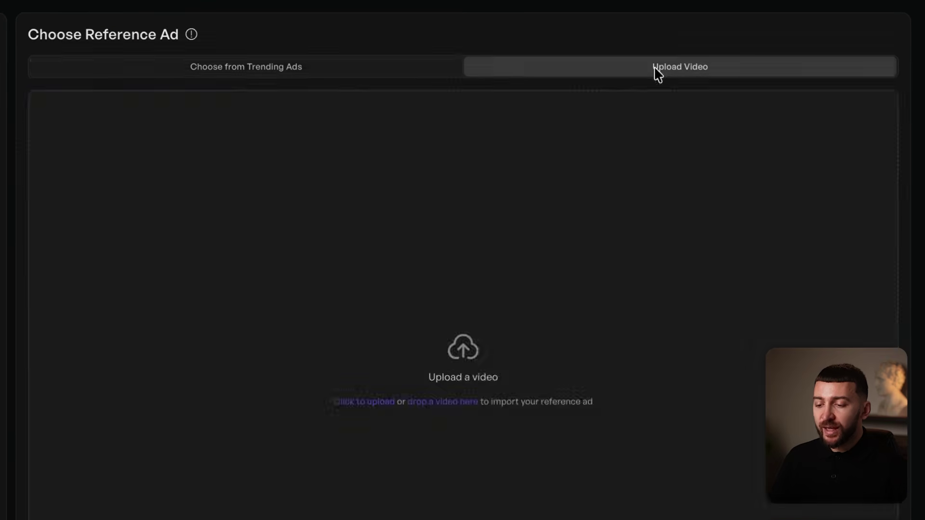
left_click(621, 286)
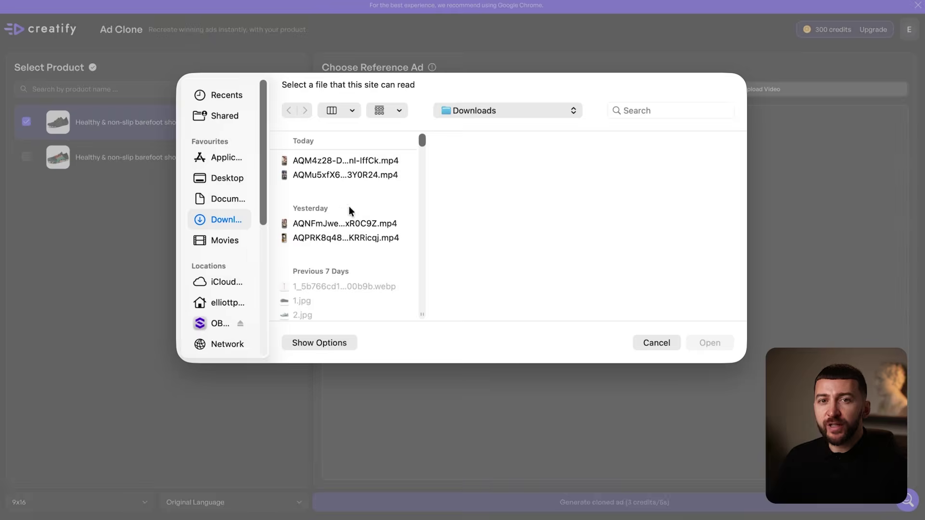
left_click(314, 161)
left_click(704, 343)
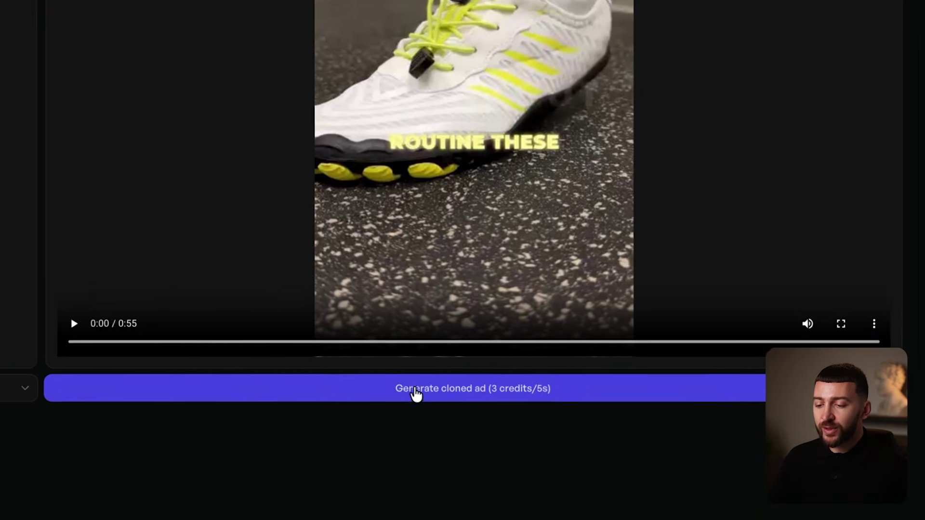
left_click(579, 504)
left_click(420, 393)
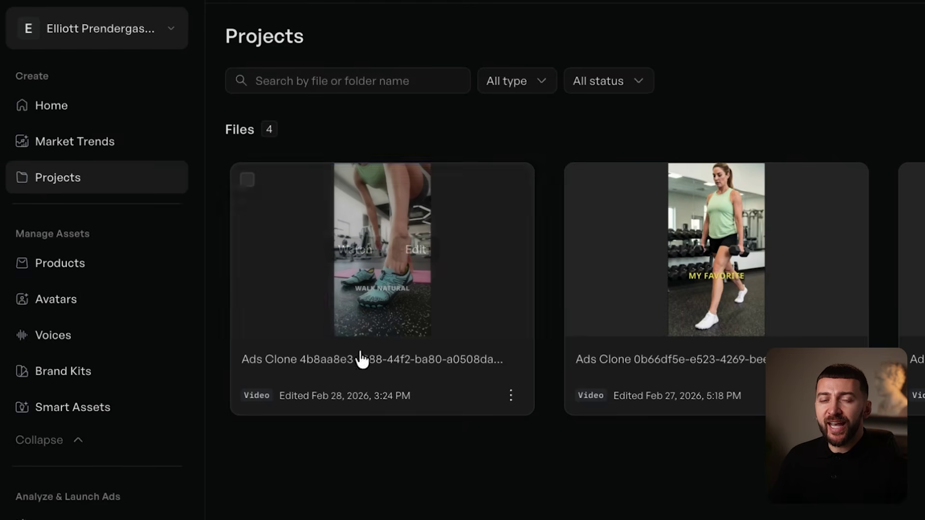
Watch the latest barefoot shoe Ads Clone video, then open it for editing.
left_click(347, 256)
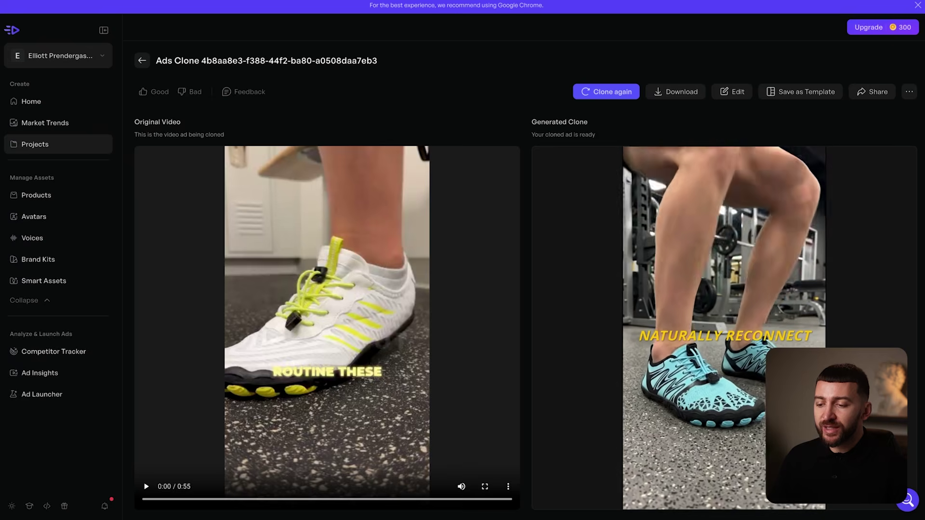
left_click(665, 332)
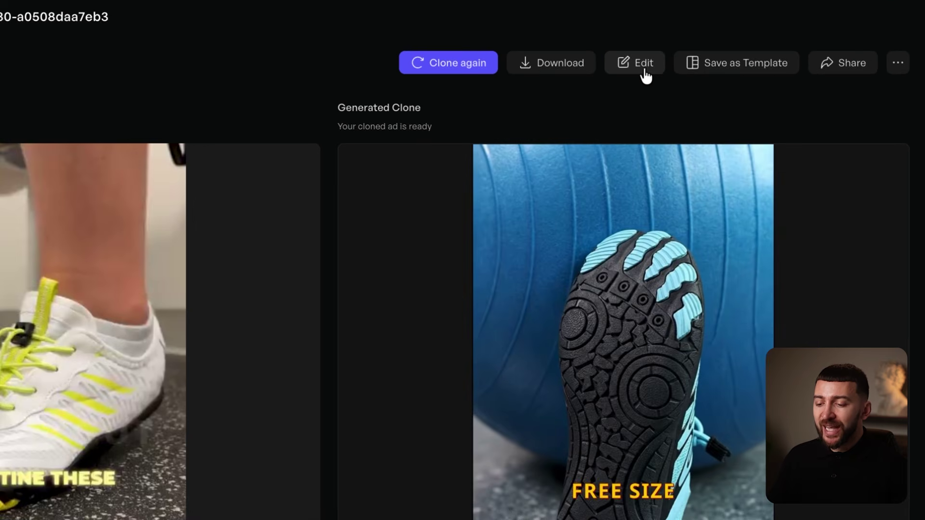
left_click(644, 63)
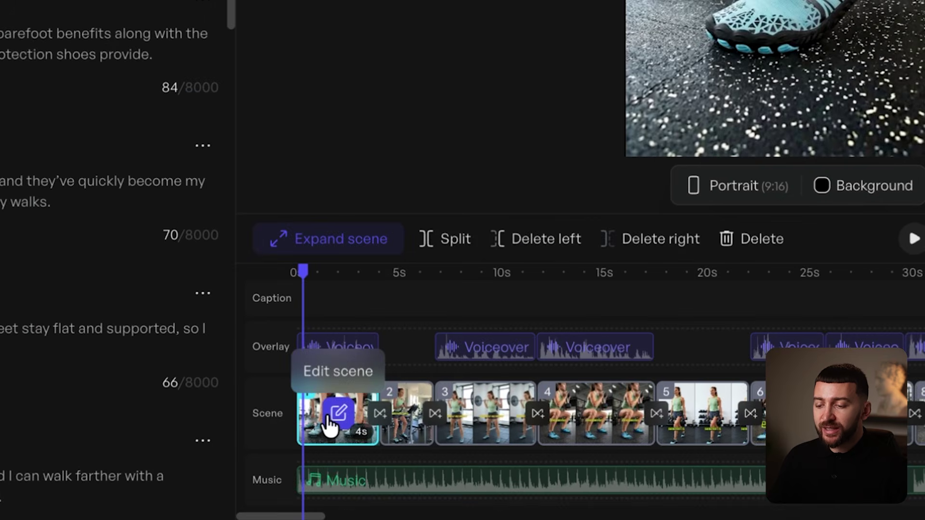
Delete the html element from scene 1 of the cloned ad.
left_click(328, 415)
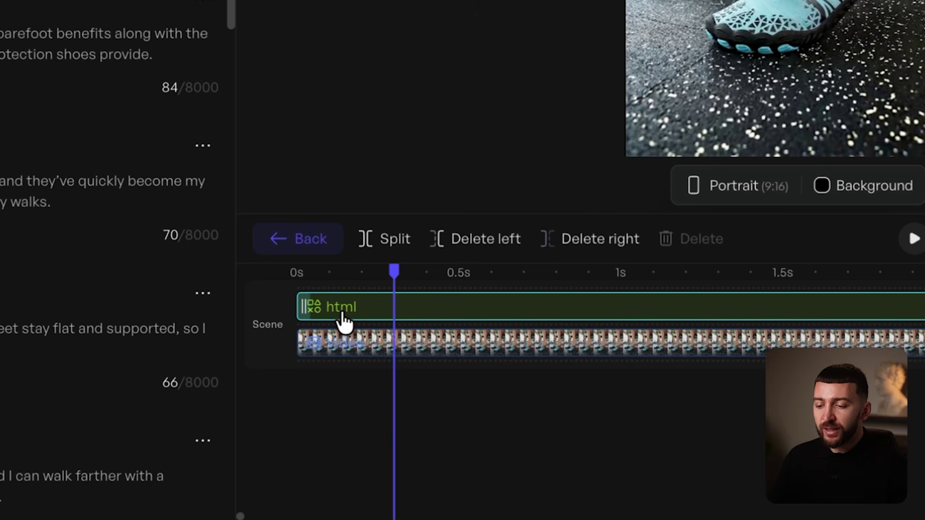
left_click(343, 314)
key("Delete")
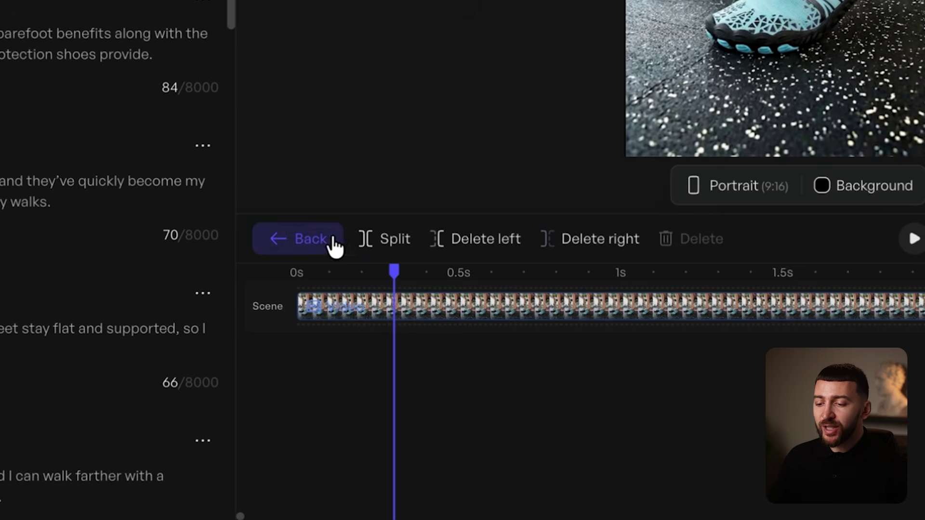
Back on the full timeline, delete the background music clip.
left_click(314, 243)
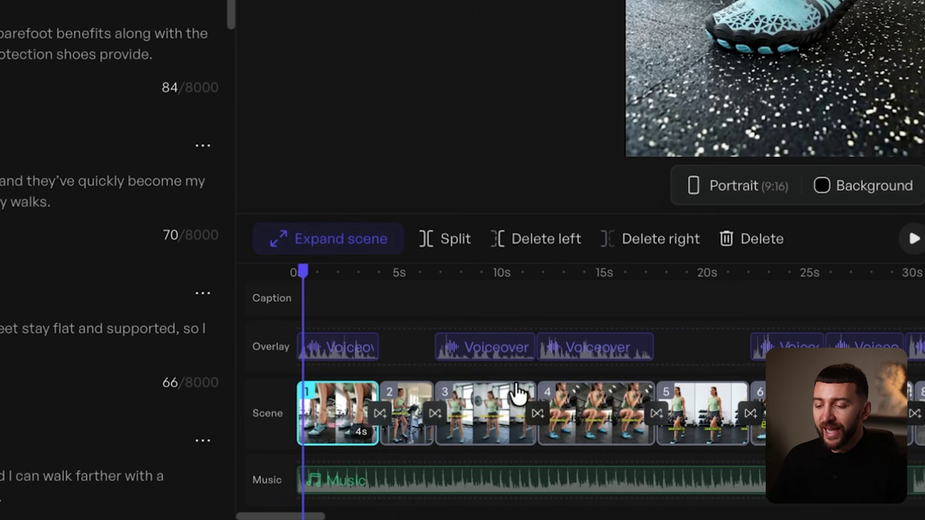
left_click(537, 480)
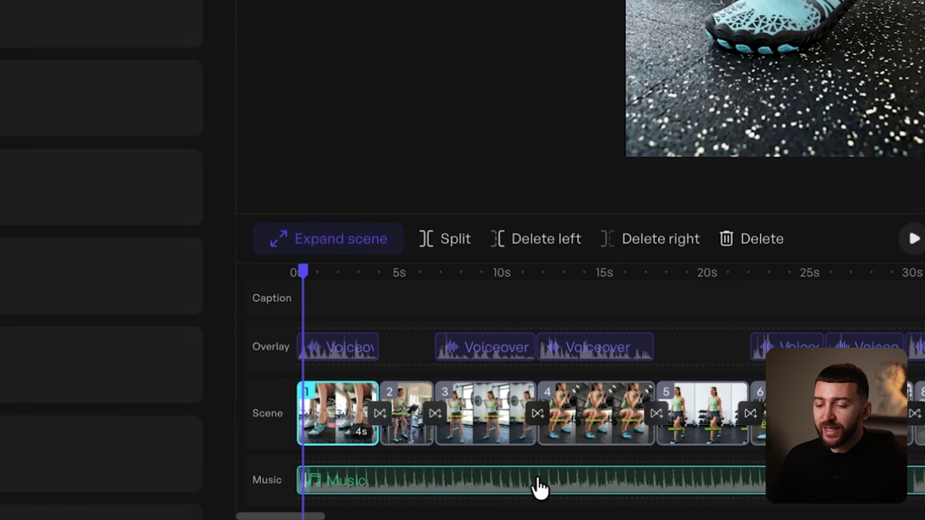
key("Delete")
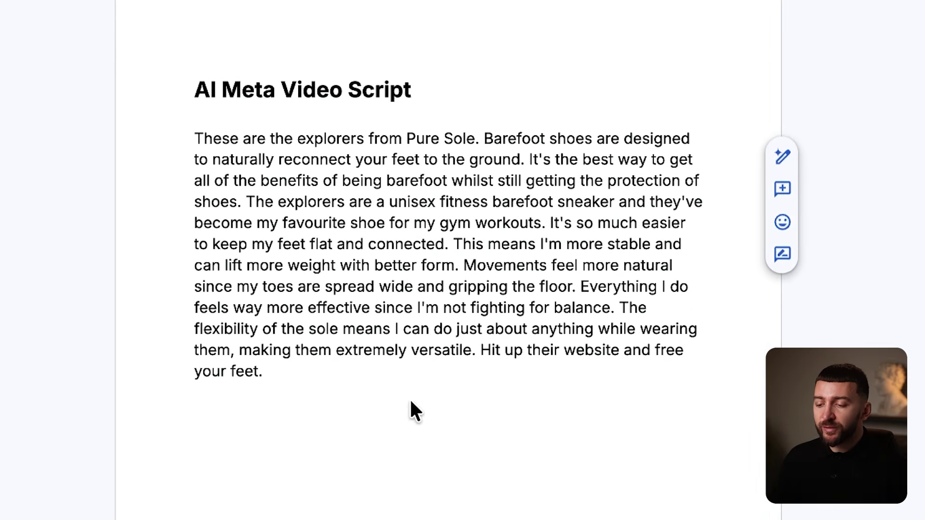
Place the cursor in the Pure Sole barefoot-shoe voiceover script in Google Docs.
left_click(383, 384)
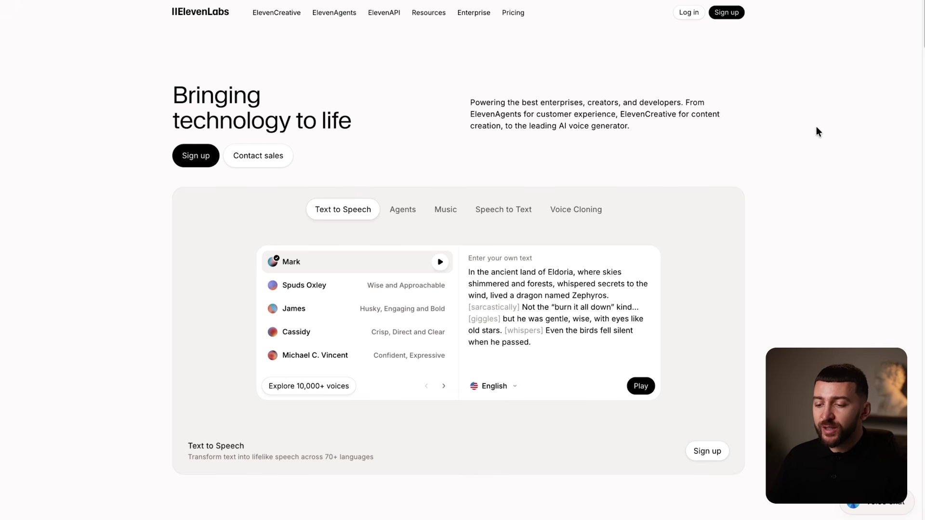
Look over ElevenLabs' Free, Starter and Creator pricing plans, then start signing up.
left_click(515, 13)
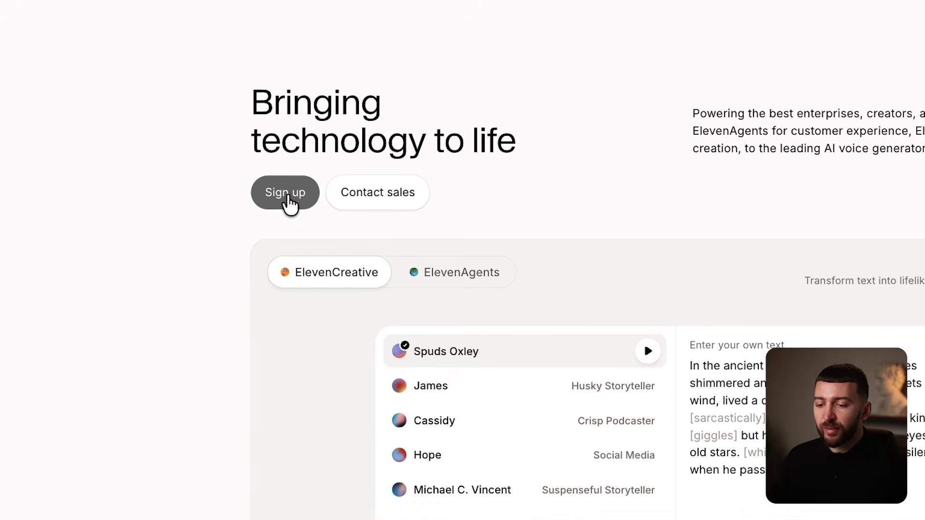
left_click(198, 158)
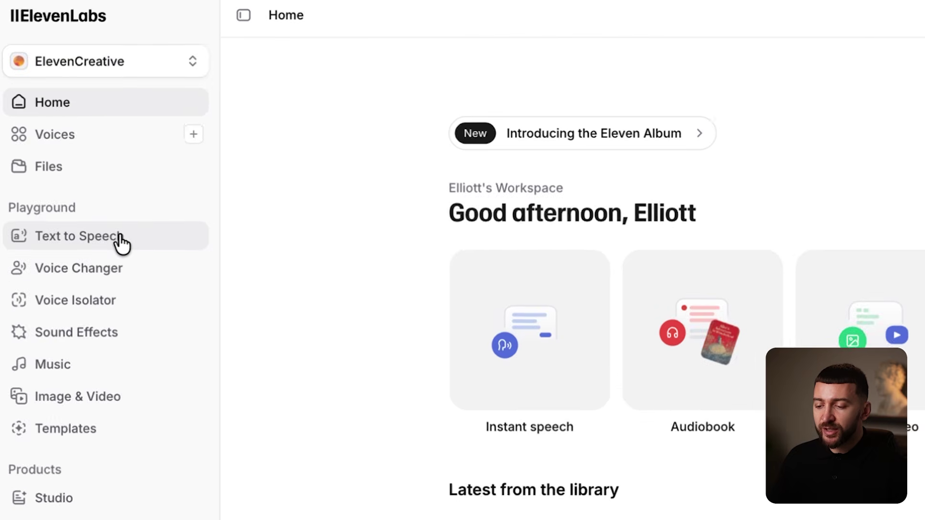
Paste the Pure Sole shoe script into Text to Speech.
left_click(121, 241)
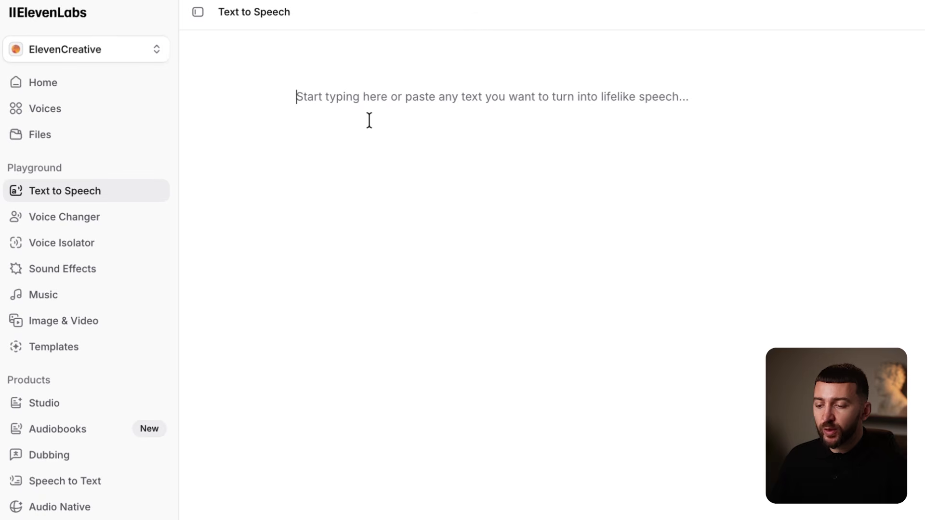
type("These are the explorers from Pure Sole. Barefoot shoes are designed to naturally reconnect your feet to the ground. It’s the best way to get all of the benefits of being barefoot whilst still getting the protection of shoes. The explorers are a unisex fitness barefoot sneaker and they’ve become my favourite shoe for my gym workouts. It’s so much easier to keep my feet flat and connected. This means I’m more stable and can lift more weight with better form. Movements feel more natural since my toes are spread wide and gripping the floor. Everything I do feels way more effective since I’m not fighting for balance. The flexibility of the sole means I can do just about anything while wearing them, making them extremely versatile. Hit up their website and free your feet.")
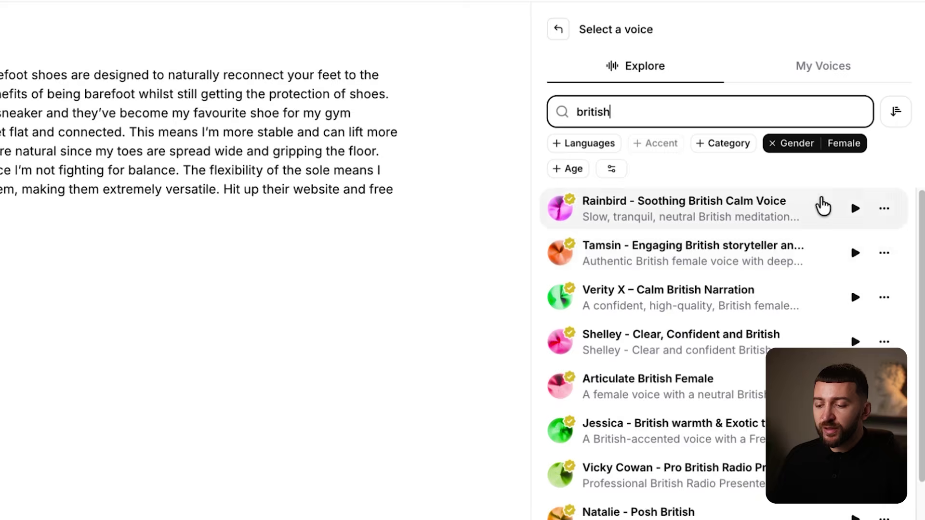
key("BackSpace")
key("BackSpace")
key("BackSpace")
key("BackSpace")
key("BackSpace")
key("BackSpace")
key("BackSpace")
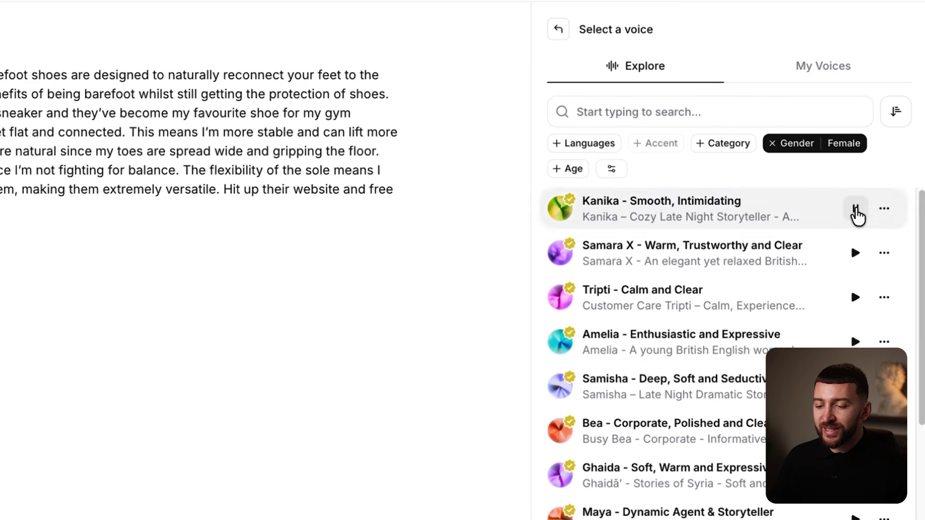
Filter voices to English, preview Amelia, Bea, Siren and Lauren, then choose a voice.
left_click(568, 145)
type("eng")
left_click(578, 236)
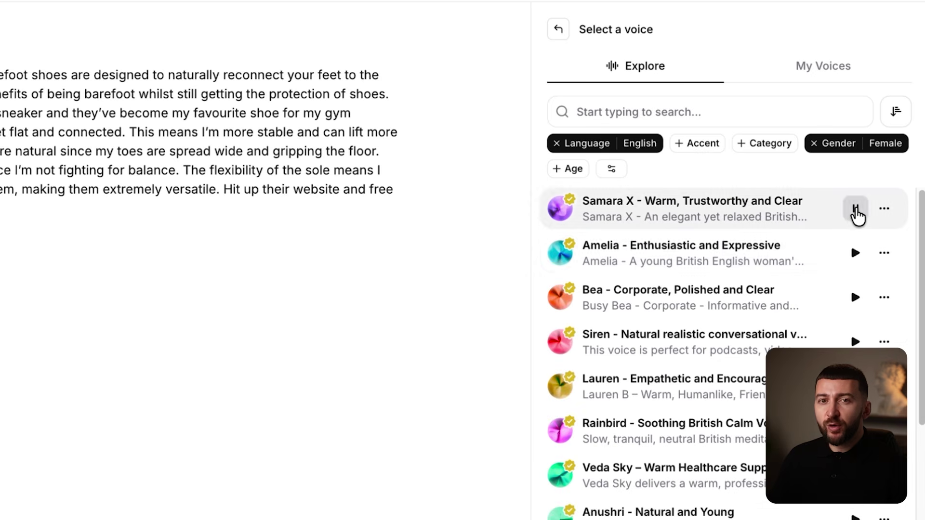
left_click(854, 255)
left_click(855, 297)
left_click(856, 342)
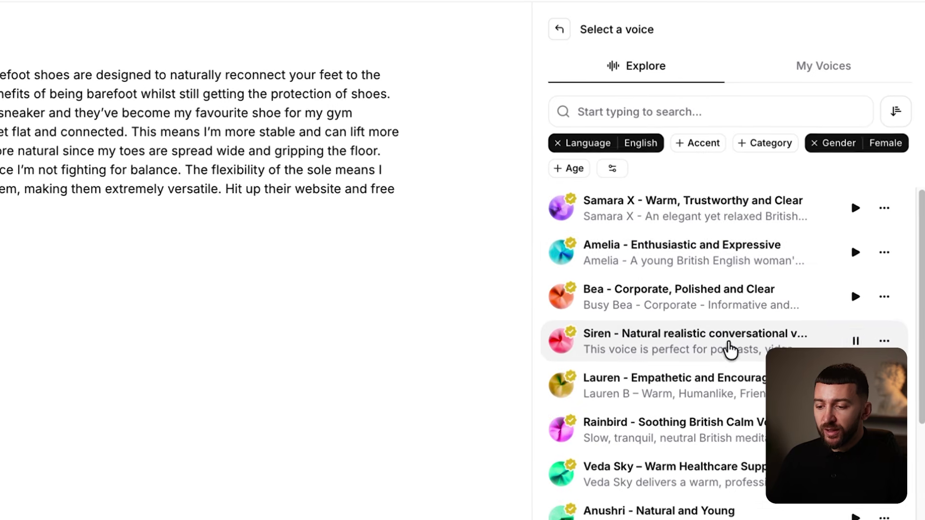
left_click(856, 386)
left_click(767, 354)
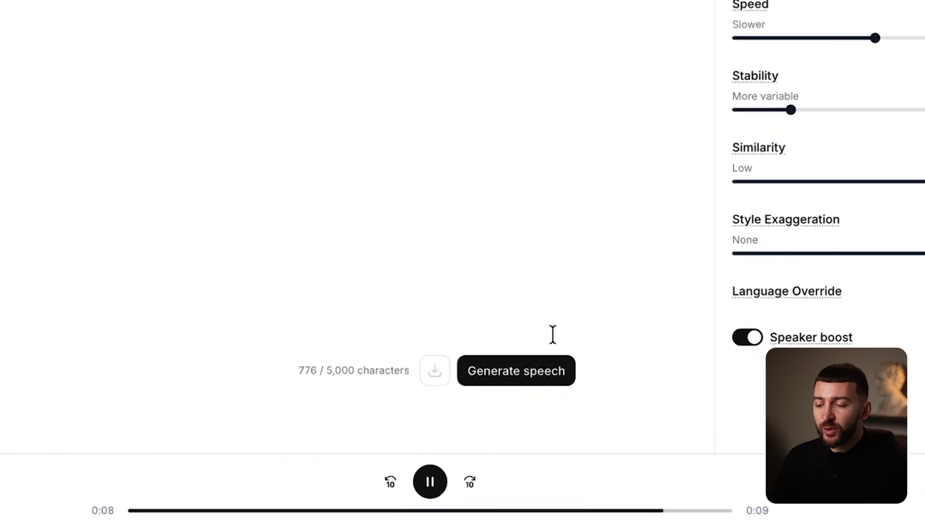
Generate speech, raise style exaggeration slightly, and regenerate the 0:42 voiceover.
left_click(510, 378)
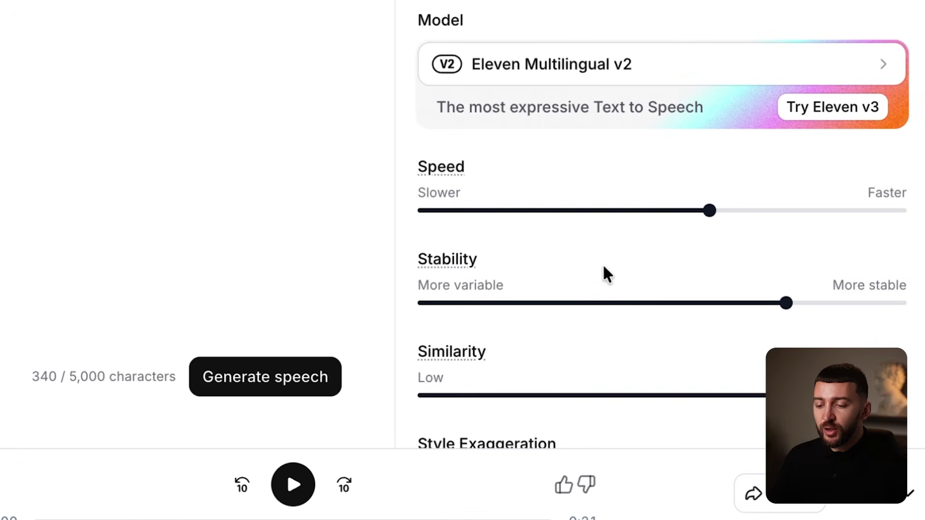
mouse_move(689, 198)
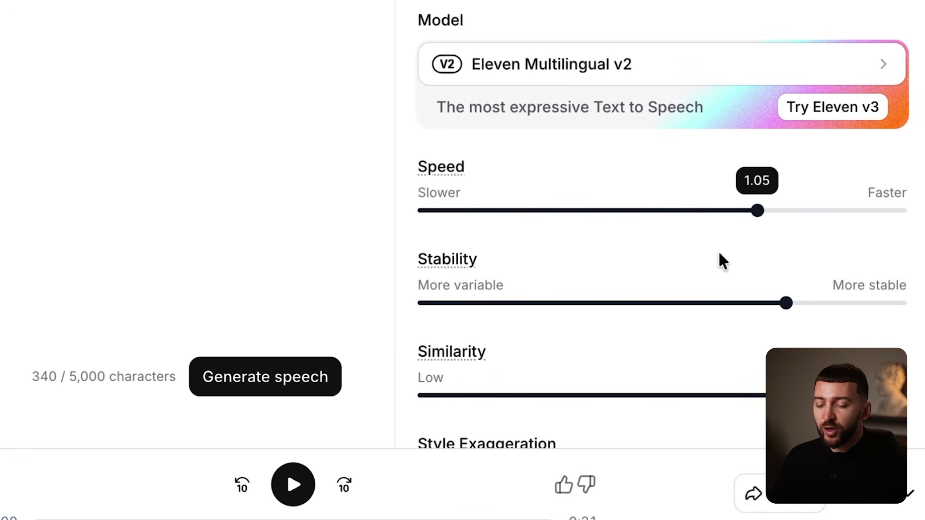
scroll(717, 250, "down", 4)
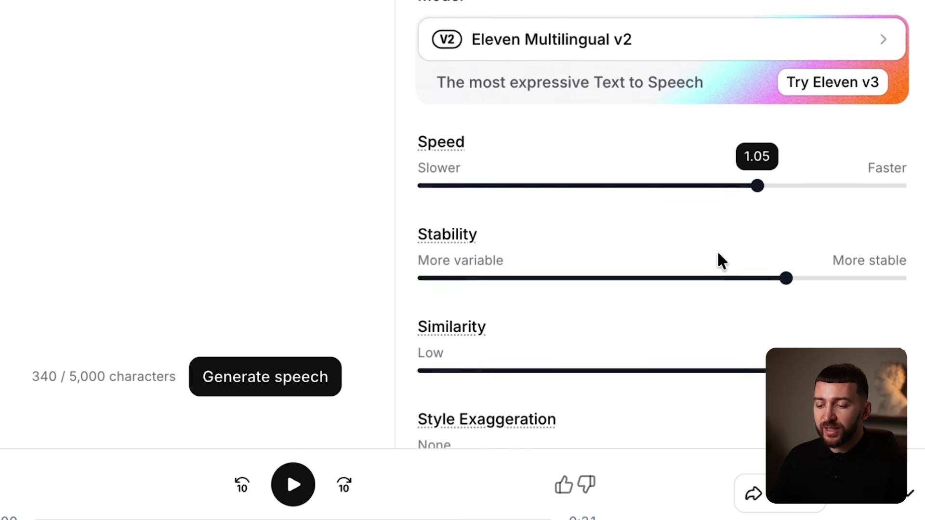
left_click(428, 383)
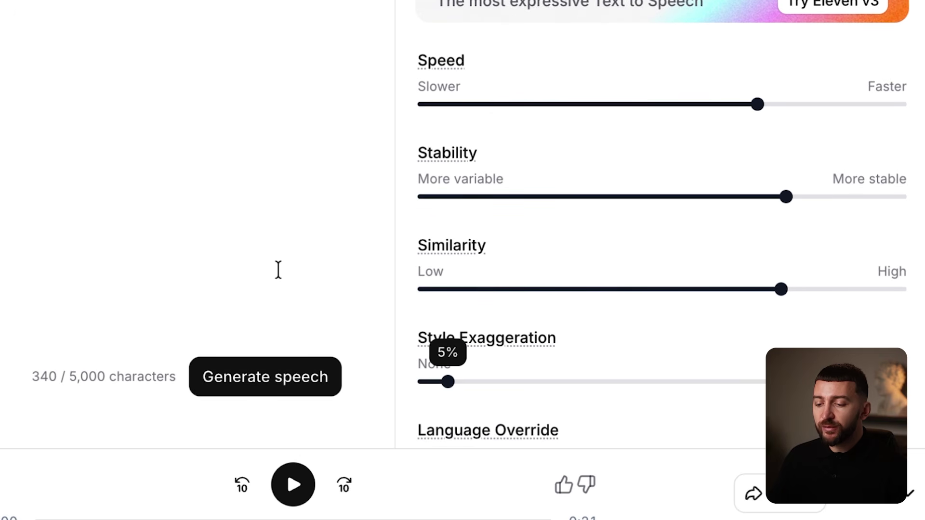
scroll(602, 159, "up", 3)
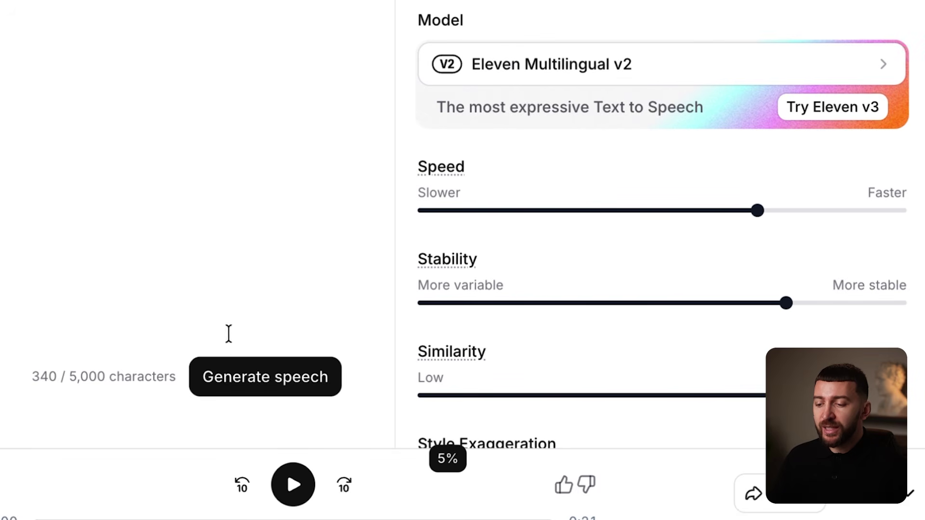
left_click(249, 373)
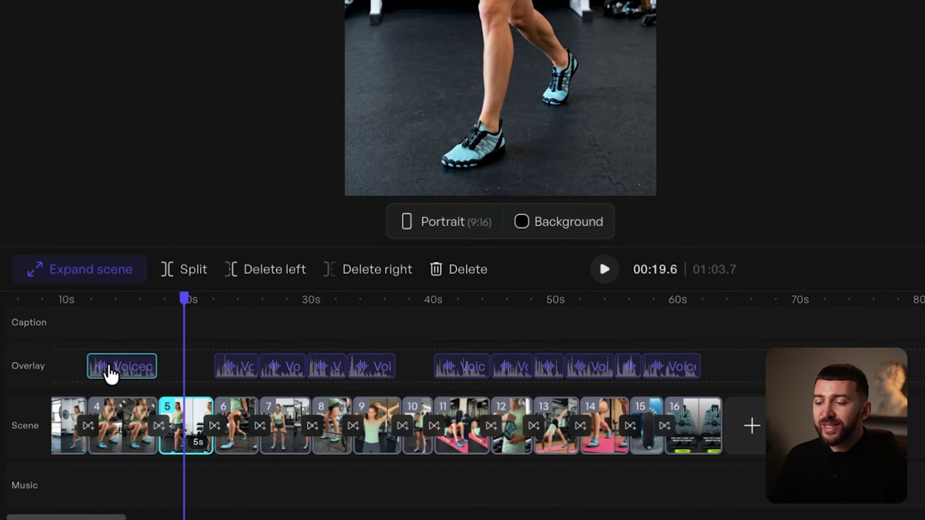
Delete the existing voiceover overlay clips from the timeline.
left_click(111, 375)
key("Delete")
left_click(230, 374)
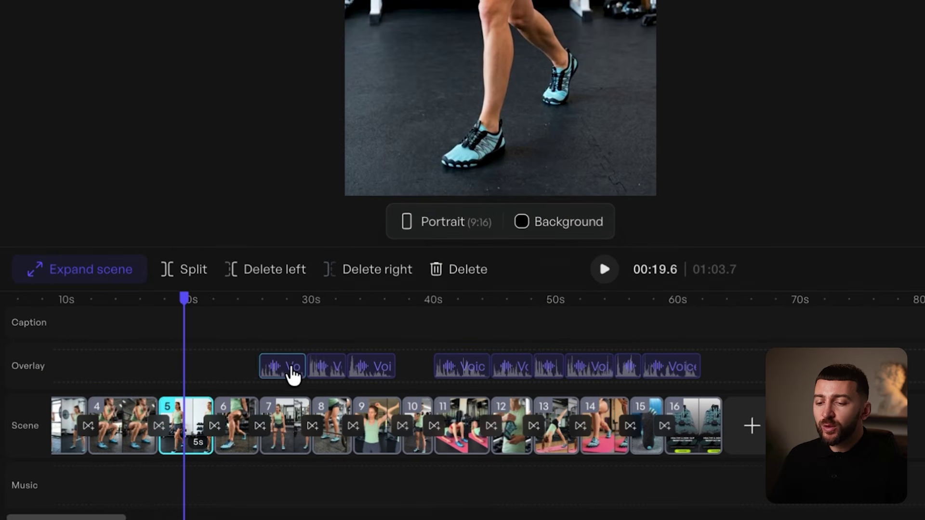
key("Delete")
left_click(646, 378)
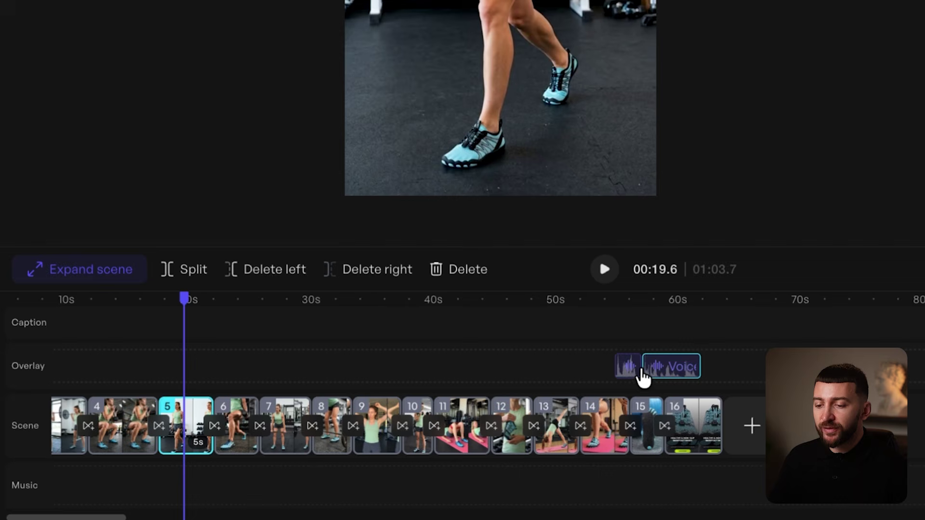
key("Delete")
left_click(632, 376)
key("Delete")
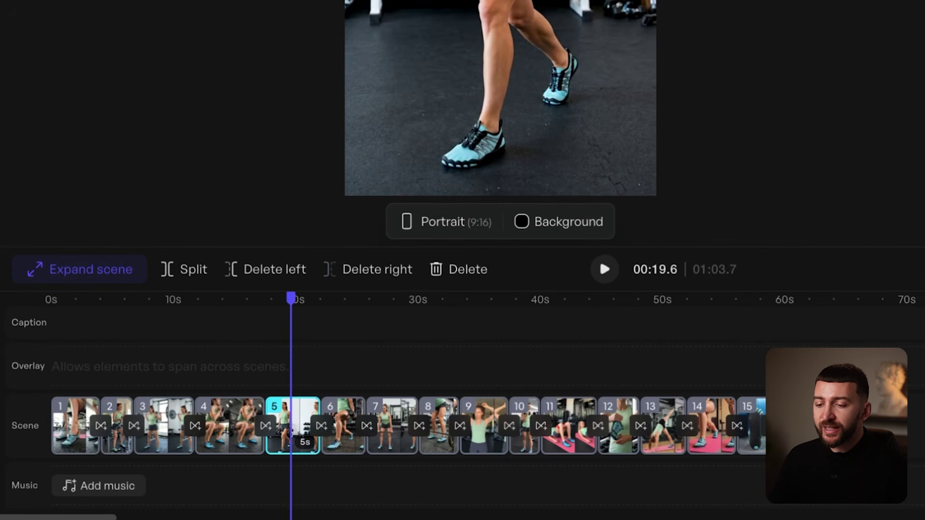
Upload the ElevenLabs mp3 voiceover and place it on the audio track starting at 0s.
left_click(116, 487)
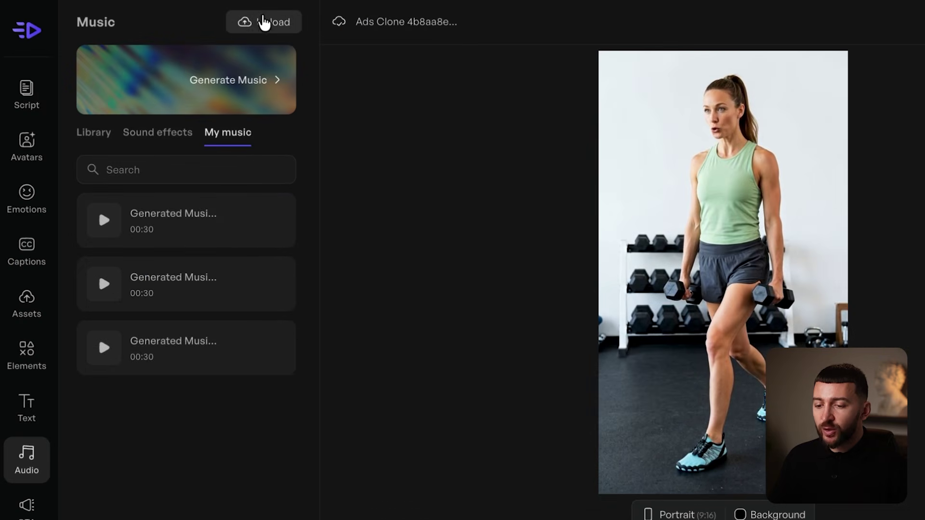
left_click(253, 26)
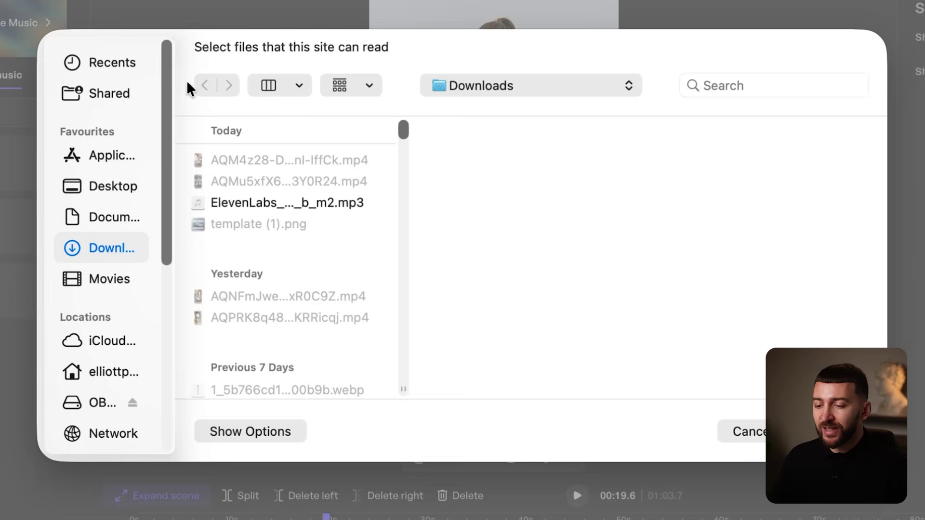
left_click(279, 205)
left_click(834, 431)
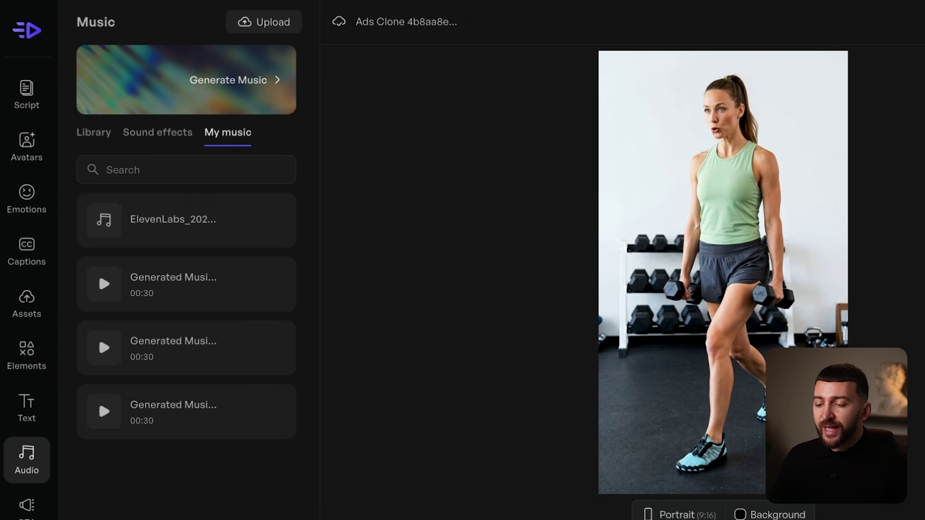
left_click(218, 236)
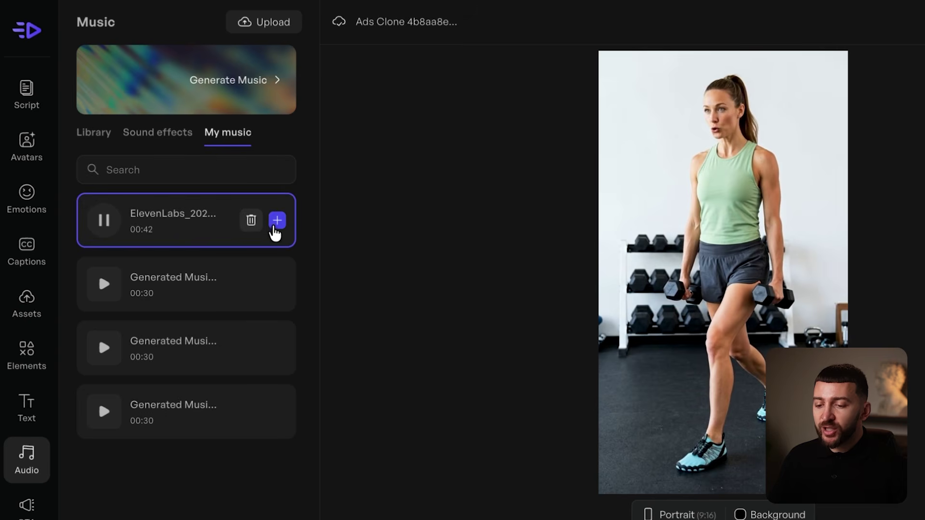
left_click(277, 220)
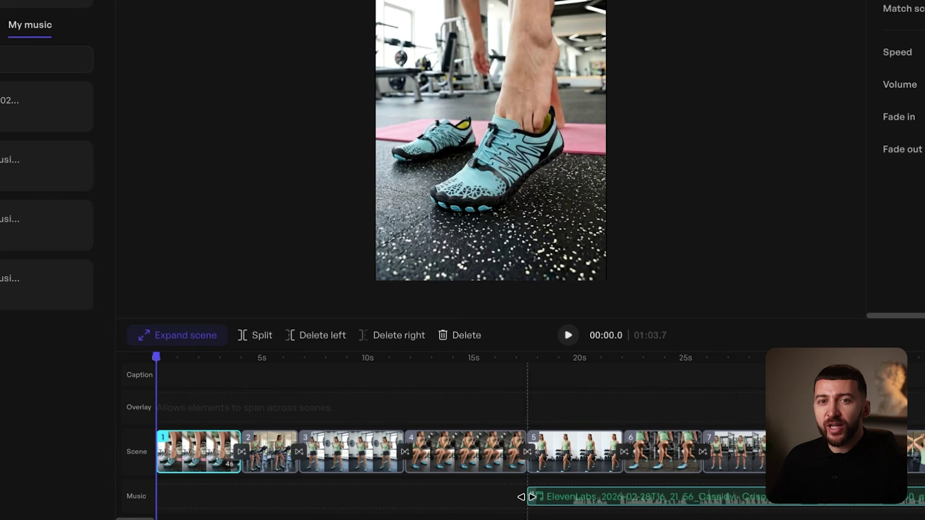
left_click_drag(526, 497, 155, 492)
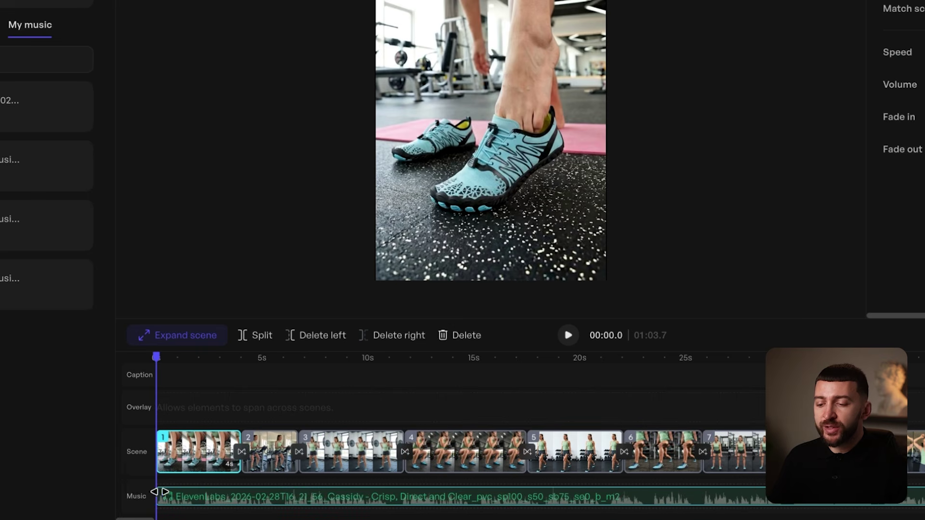
Preview the ad, scrub to scene 5, and delete scene 5.
left_click(568, 335)
left_click(569, 335)
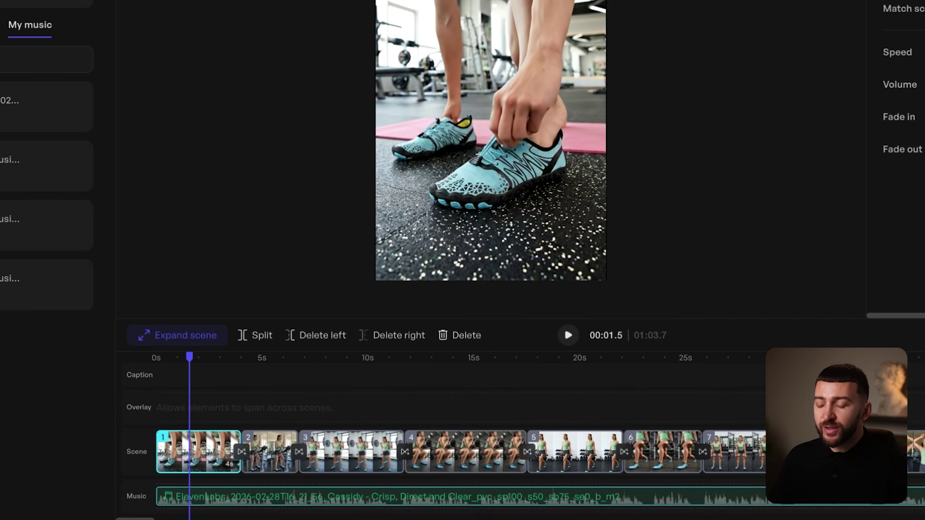
scroll(530, 453, "down", 3)
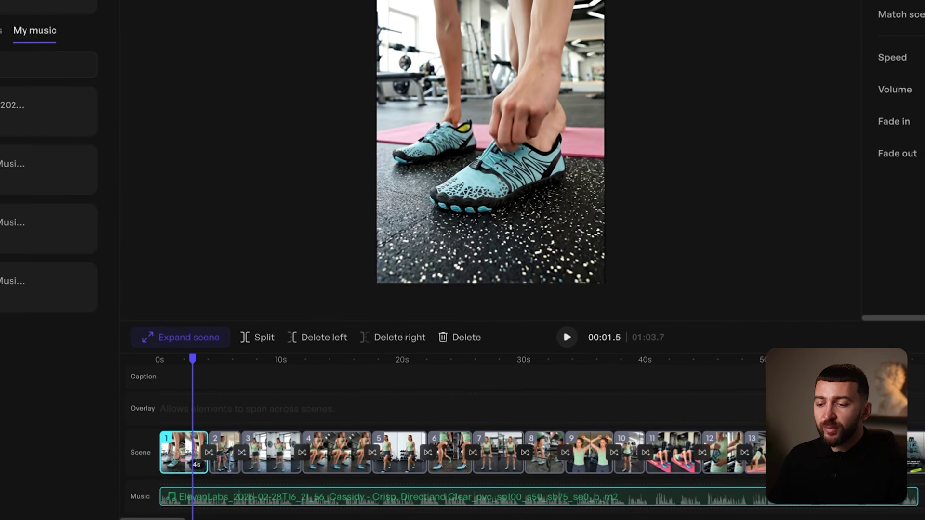
left_click_drag(189, 357, 224, 370)
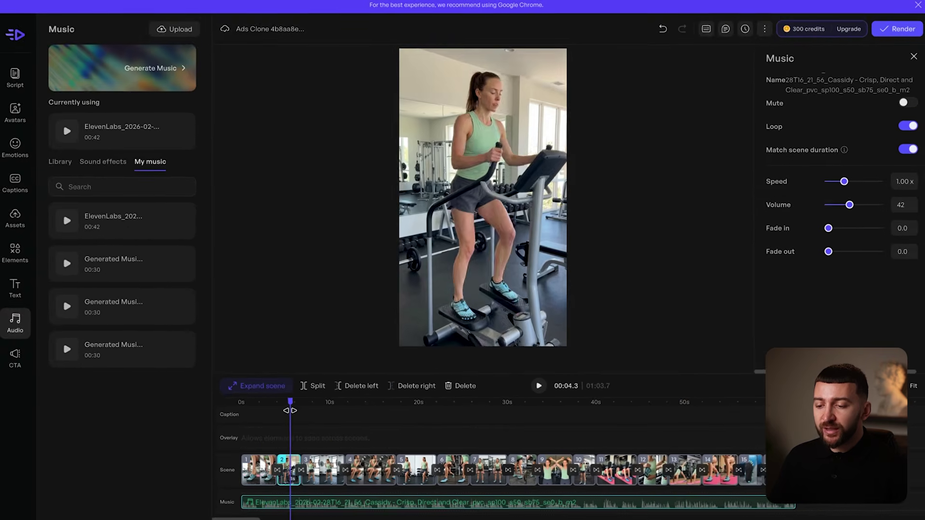
left_click_drag(290, 410, 512, 427)
left_click(410, 461)
key("Delete")
Scale up the standing gym clip to fill the frame, then review scenes 5 through 7.
left_click(537, 266)
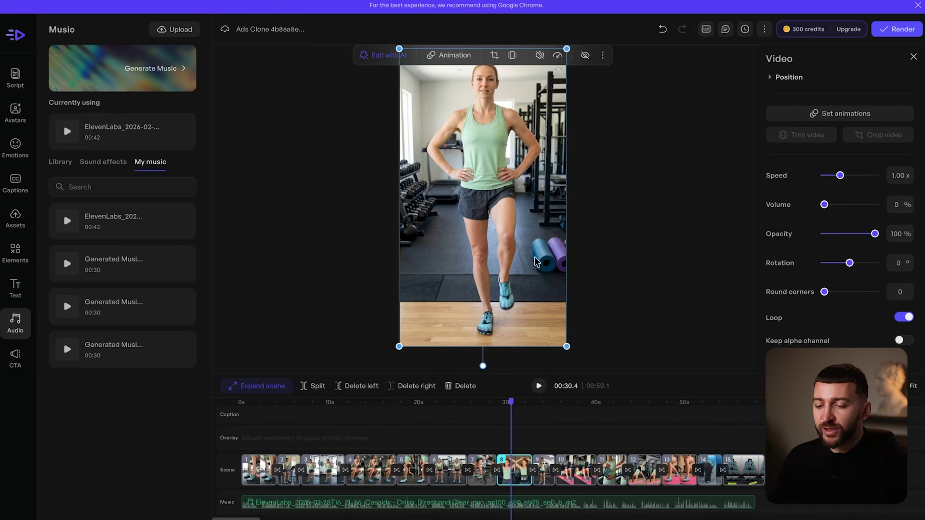
left_click_drag(400, 48, 289, 12)
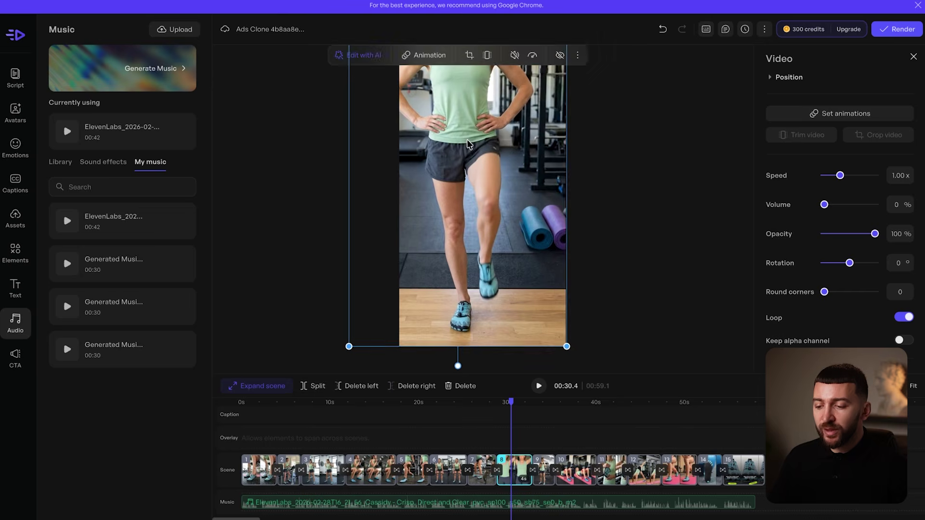
left_click(408, 458)
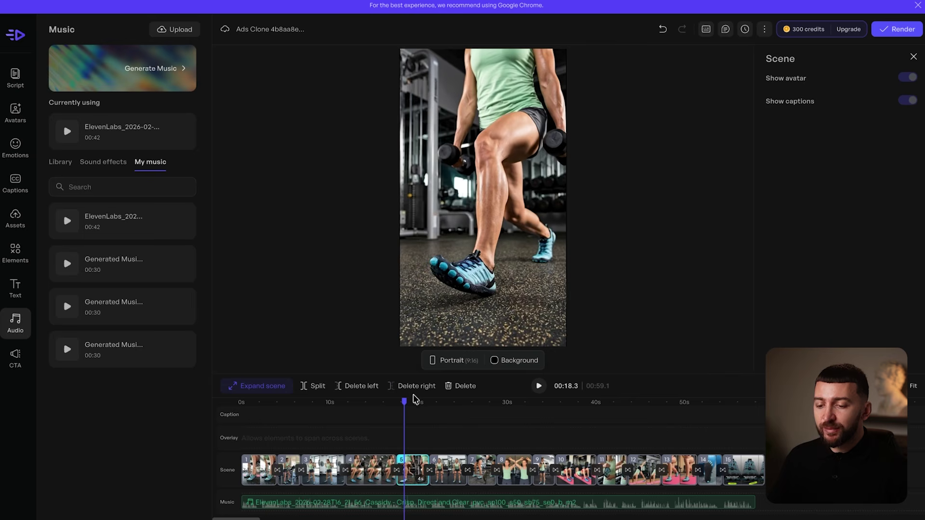
left_click_drag(404, 402, 485, 424)
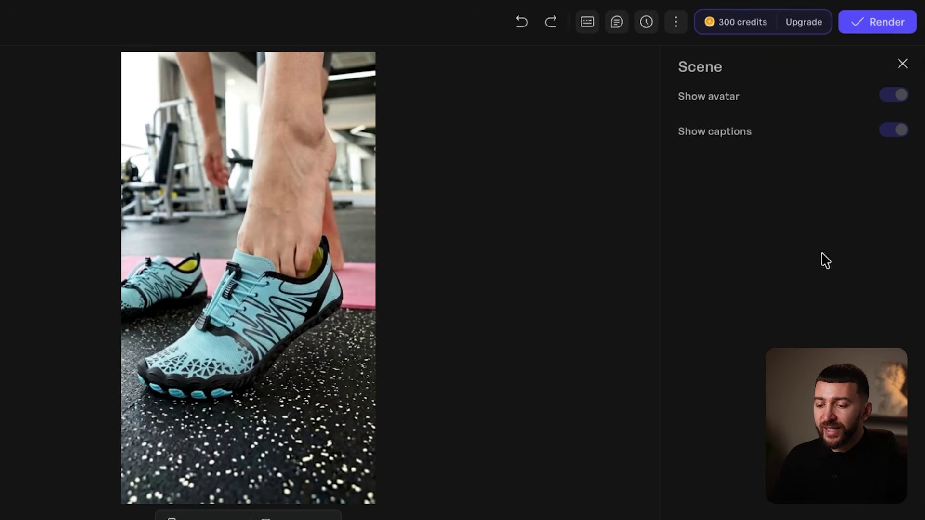
Render the edited ad as a new video at zero credits and download the copy from Projects.
left_click(887, 25)
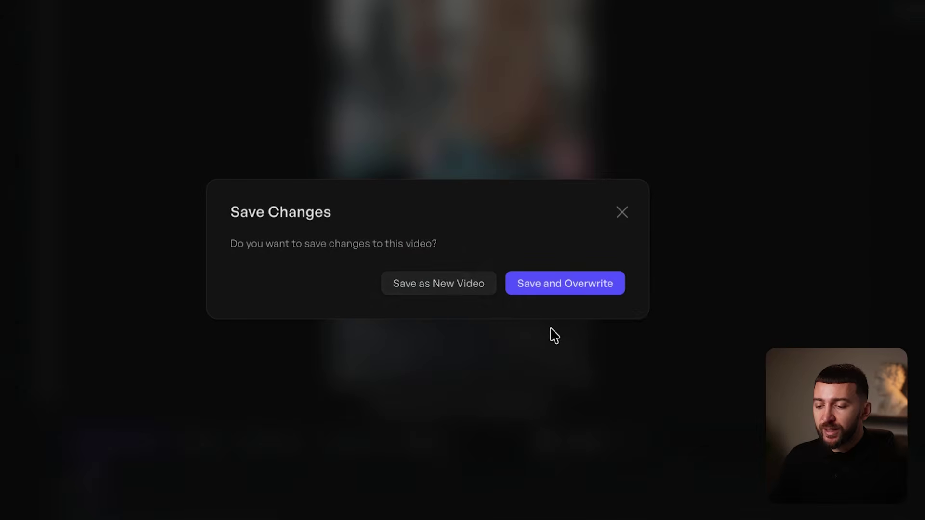
left_click(458, 302)
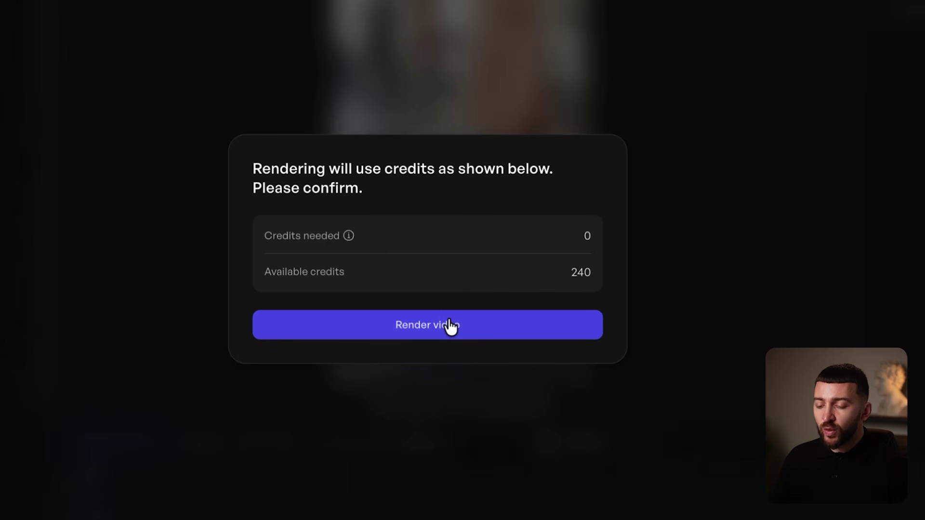
left_click(431, 330)
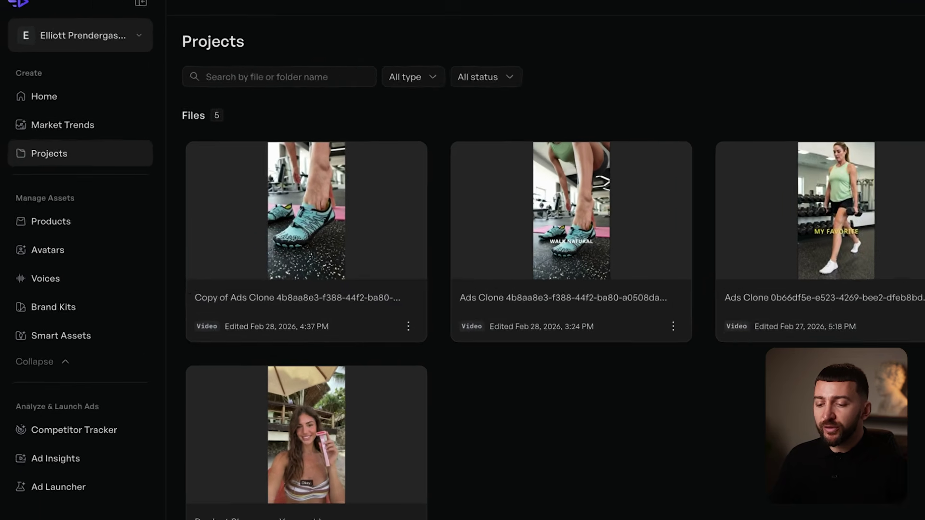
left_click(448, 347)
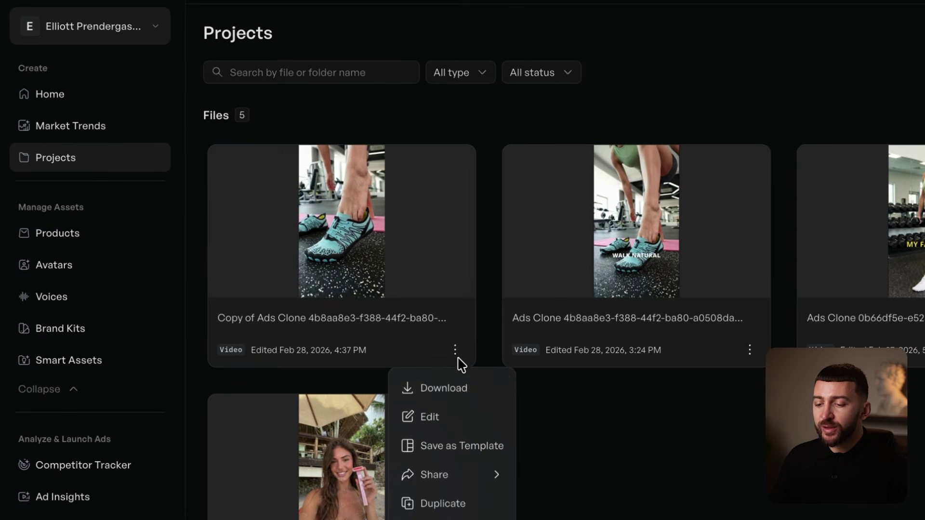
left_click(443, 392)
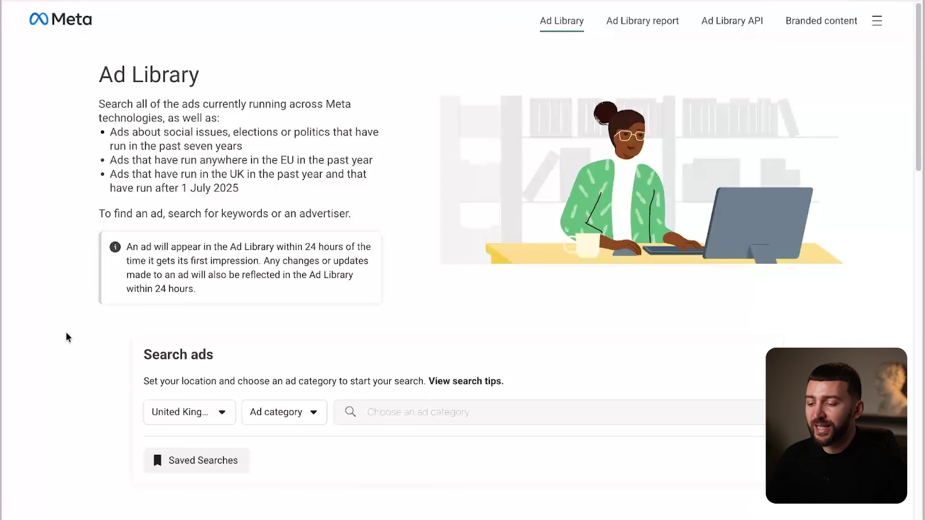
Search all countries and all ad categories for 'bearefoot' and show the Bearefoot advertiser's ads.
left_click(181, 412)
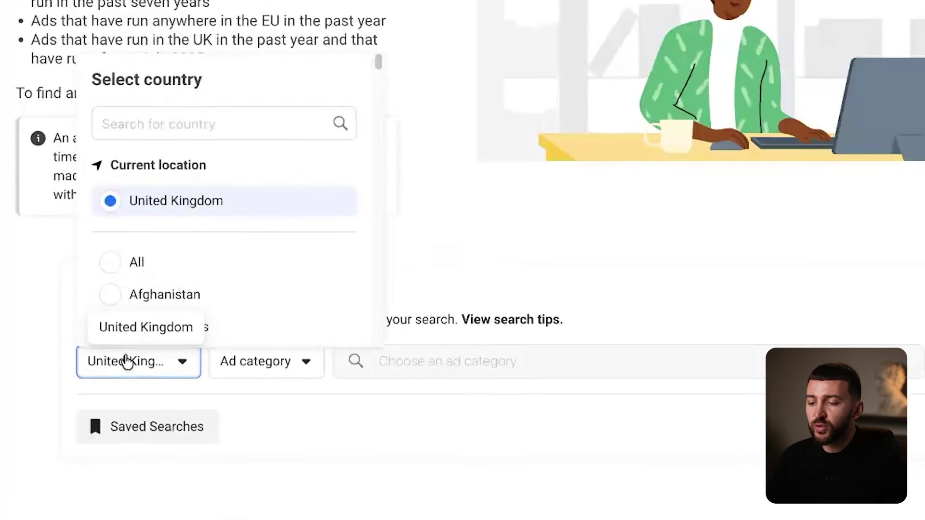
left_click(115, 265)
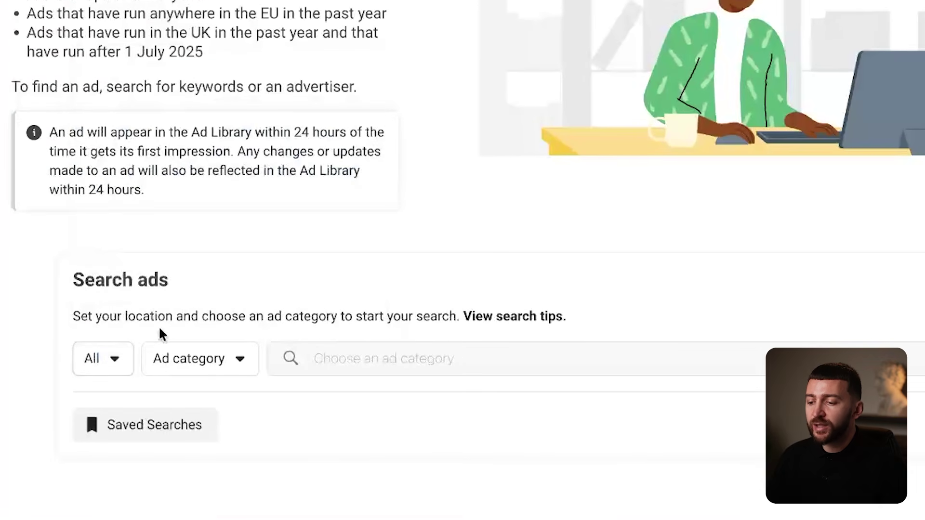
left_click(183, 365)
left_click(178, 283)
left_click(375, 359)
type("bearefoot")
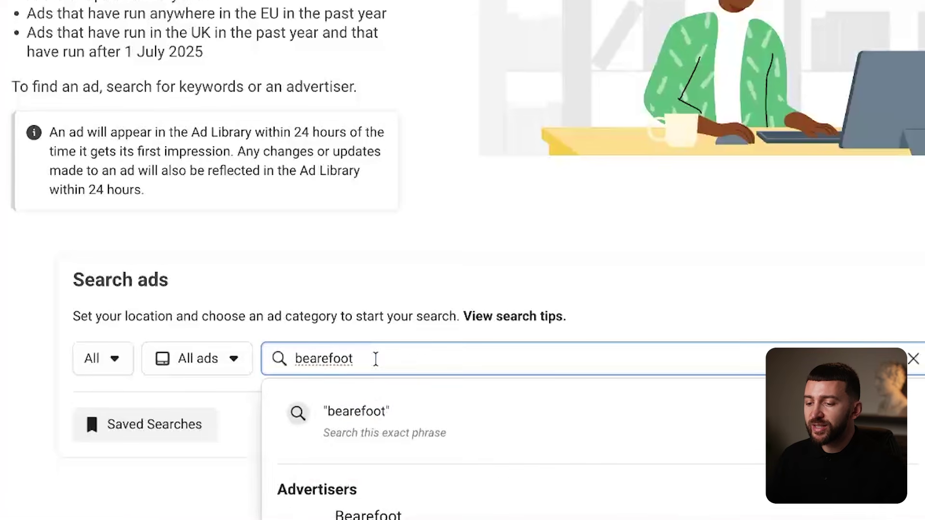
scroll(421, 420, "down", 3)
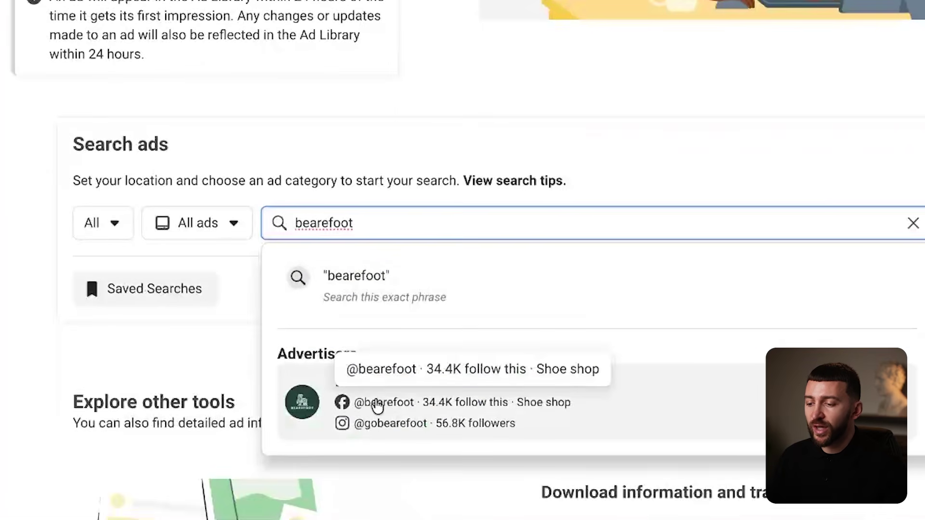
left_click(375, 411)
Find the October 'Step Up For Your Health' ad, open its details, and right-click its image.
scroll(533, 186, "down", 10)
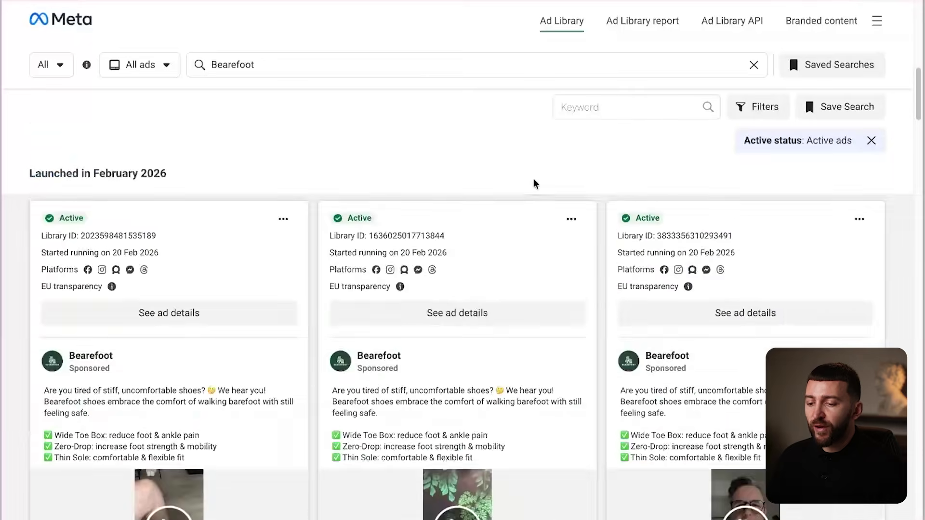
scroll(534, 183, "down", 15)
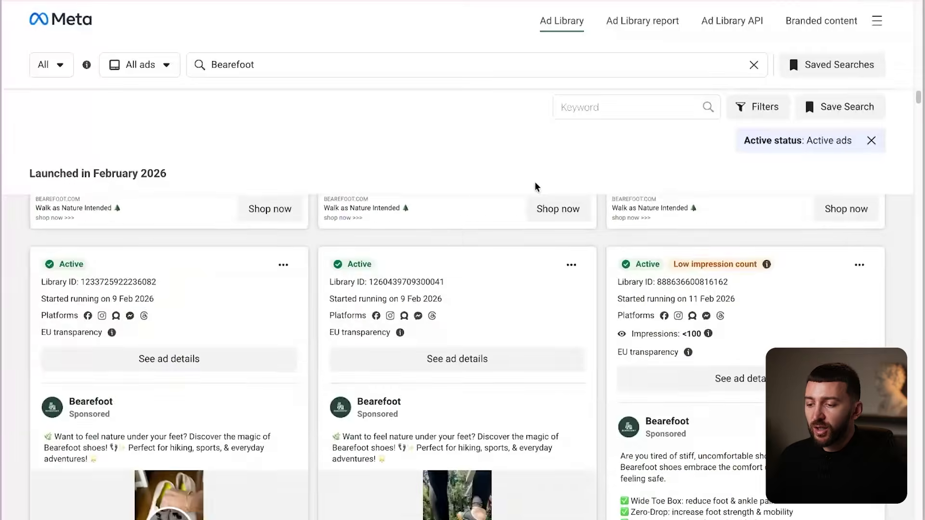
scroll(536, 186, "down", 15)
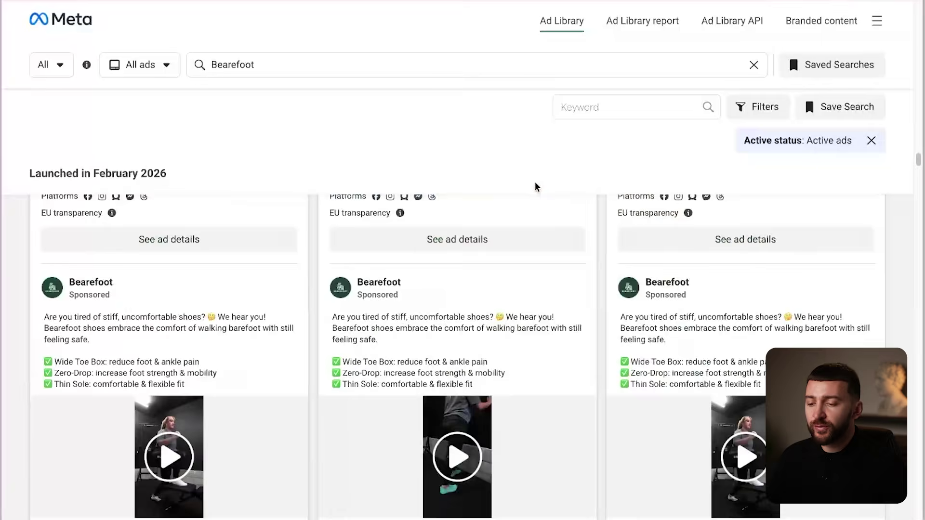
scroll(536, 186, "down", 15)
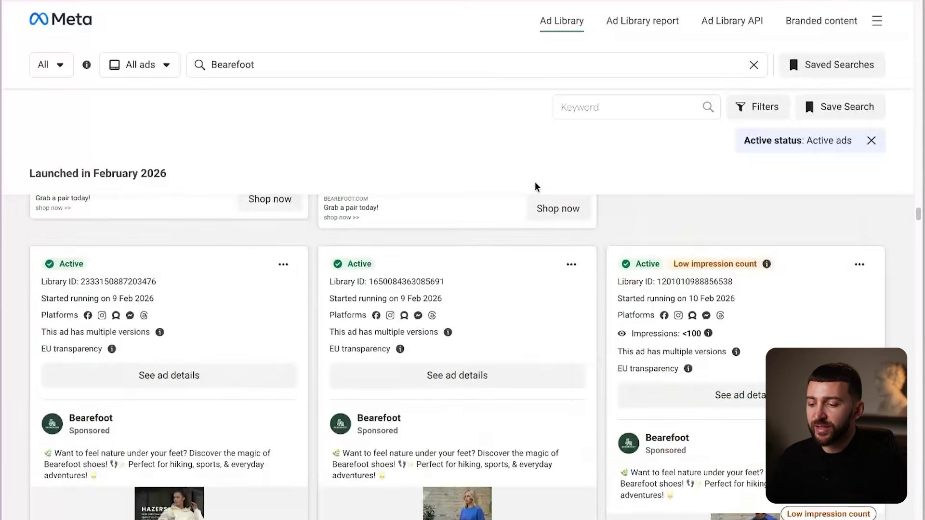
scroll(536, 186, "down", 15)
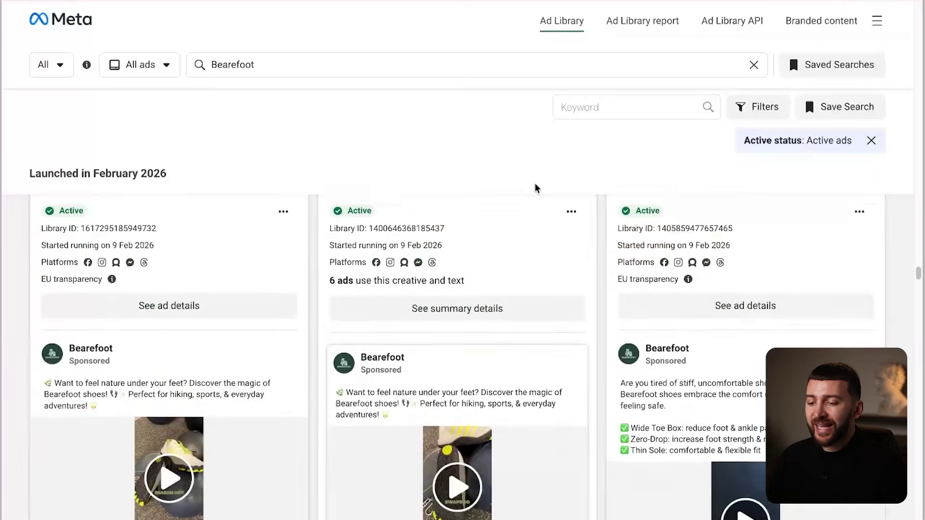
scroll(536, 189, "down", 15)
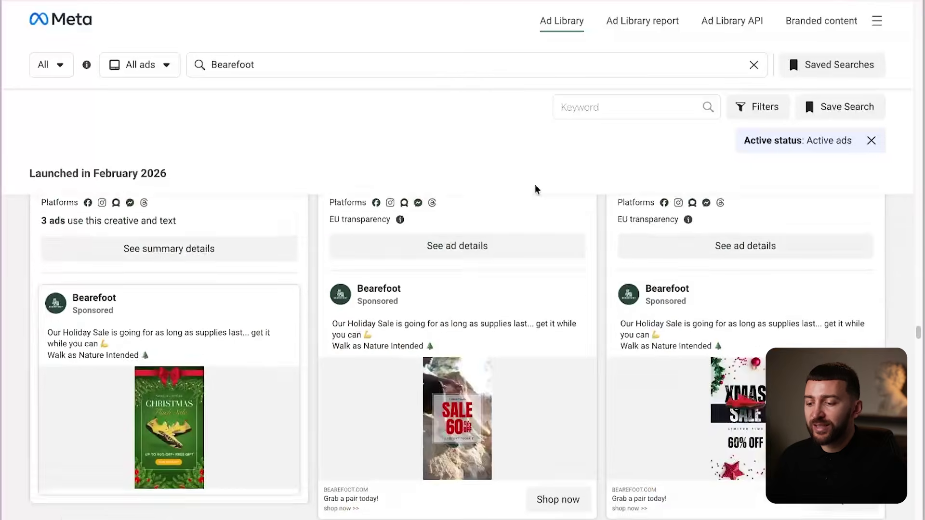
scroll(537, 189, "down", 12)
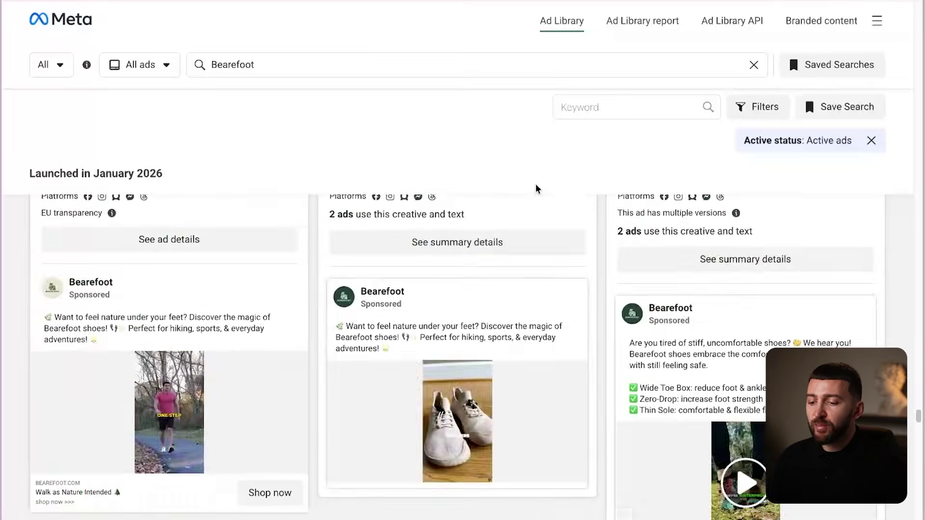
scroll(538, 189, "down", 15)
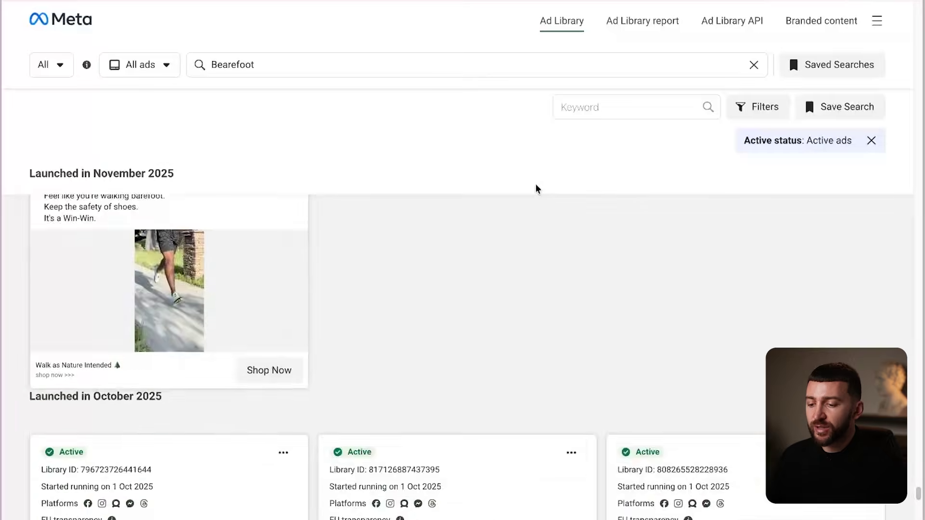
scroll(288, 340, "up", 3)
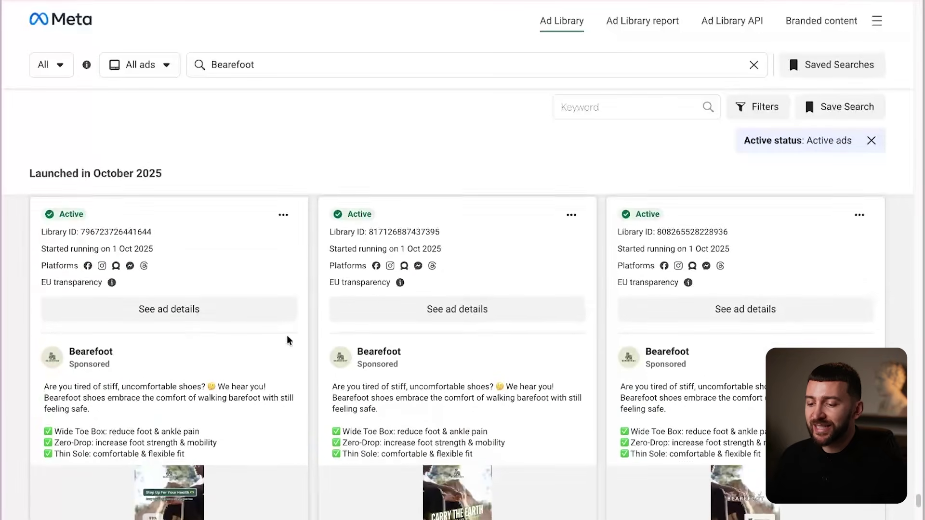
left_click(162, 322)
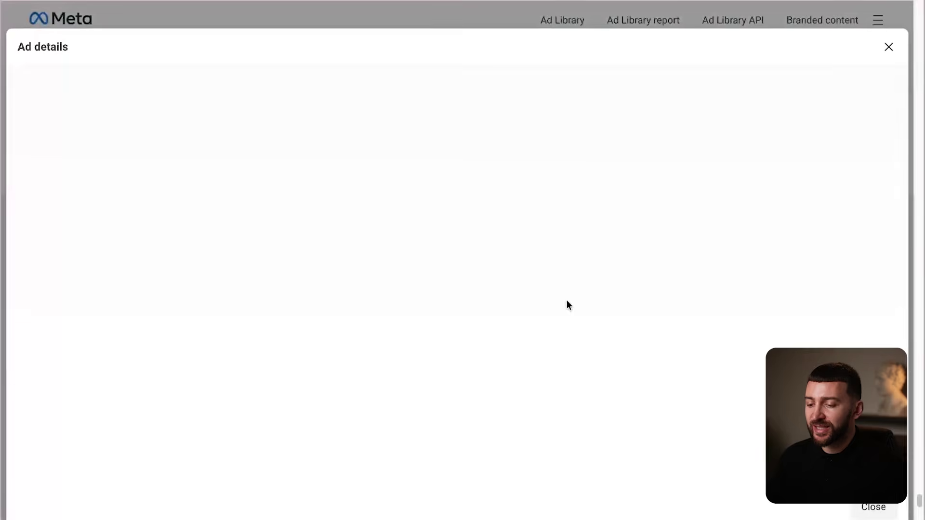
scroll(265, 232, "down", 5)
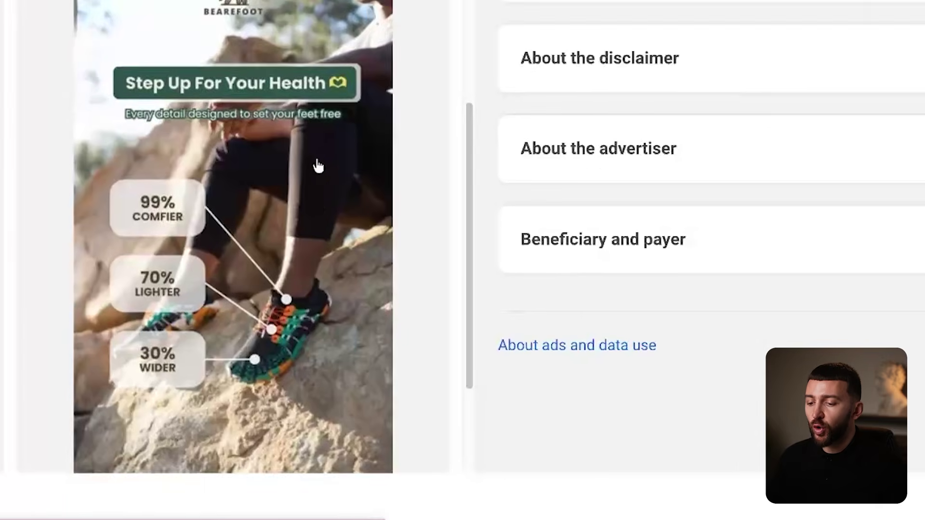
scroll(318, 166, "down", 4)
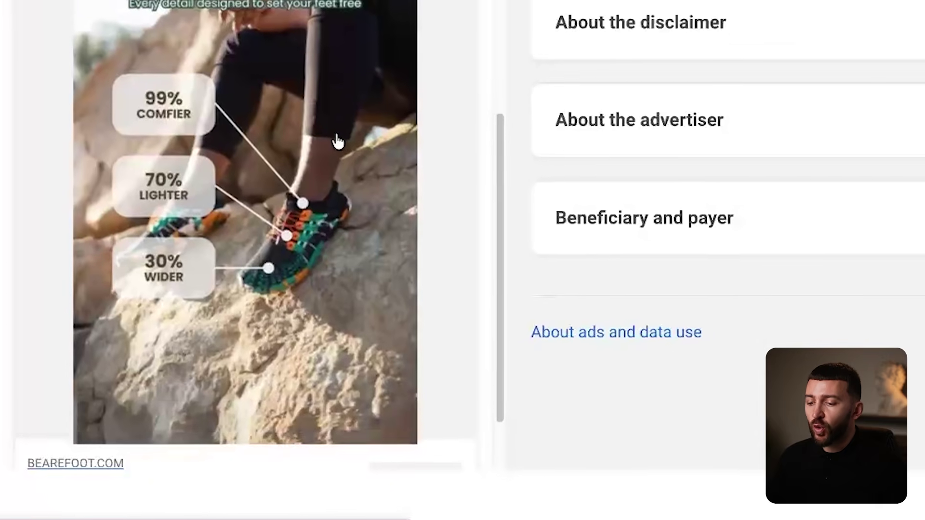
right_click(205, 184)
Inspect the ad image and copy its img src address from DevTools.
left_click(289, 500)
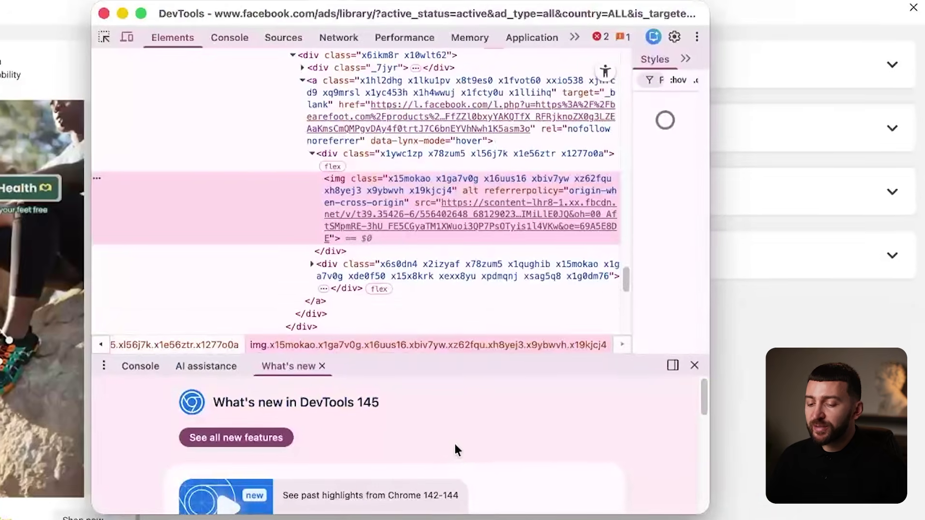
mouse_move(514, 212)
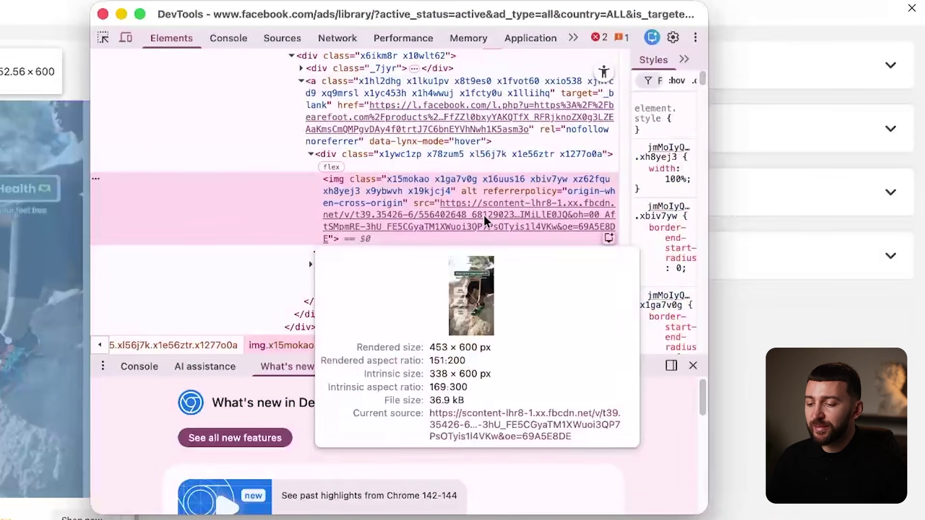
double_click(484, 215)
right_click(484, 215)
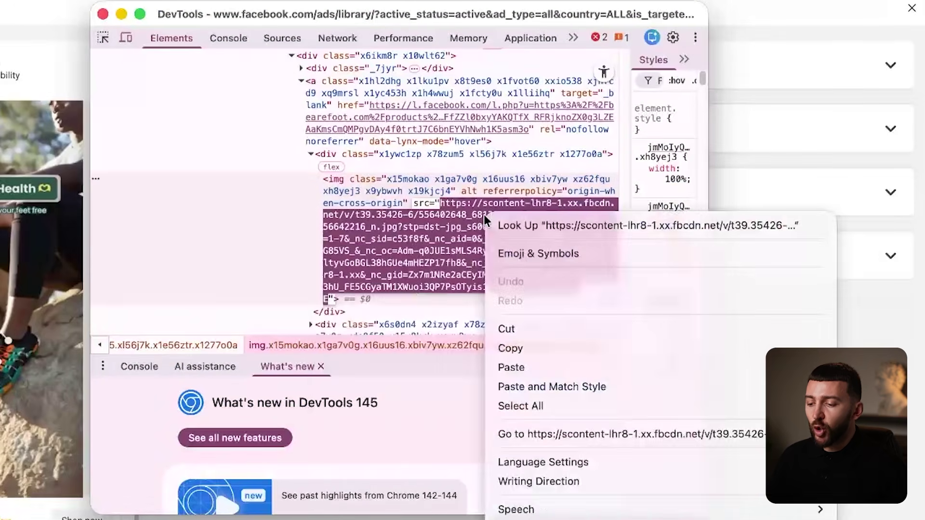
left_click(518, 346)
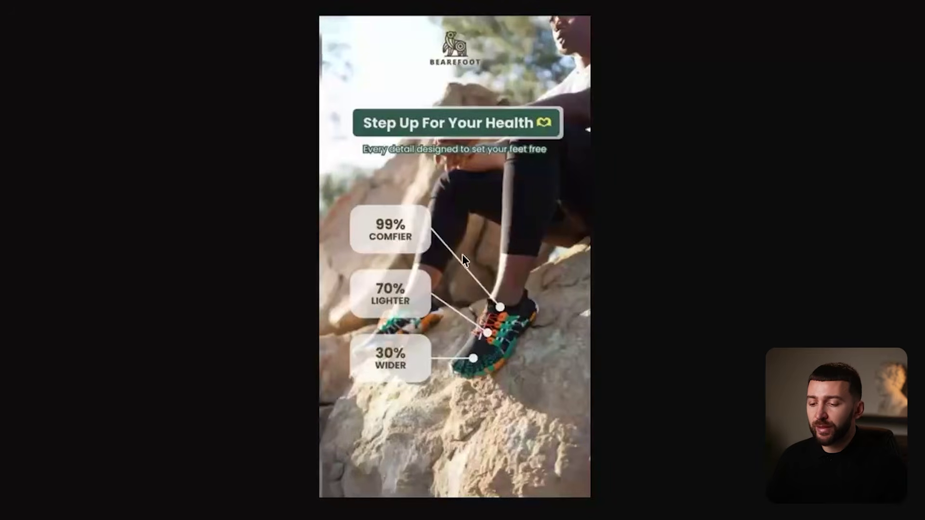
right_click(473, 247)
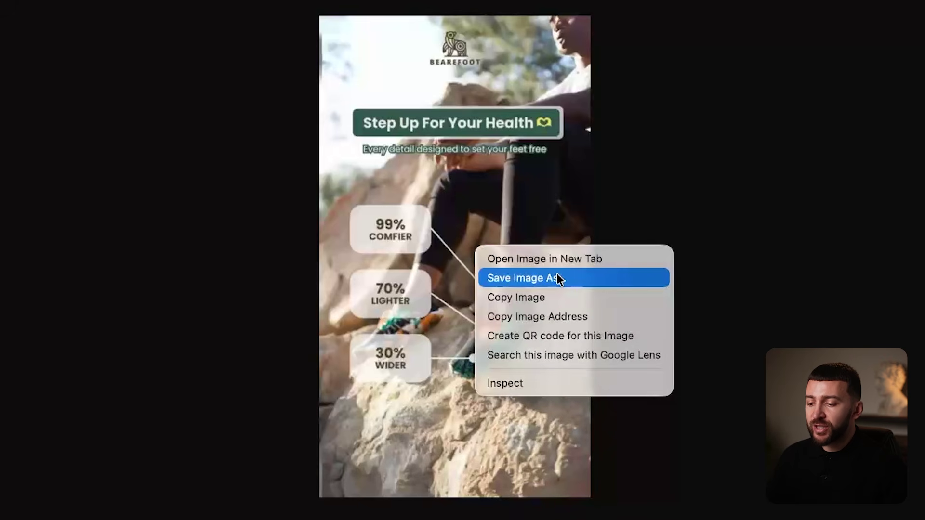
left_click(767, 289)
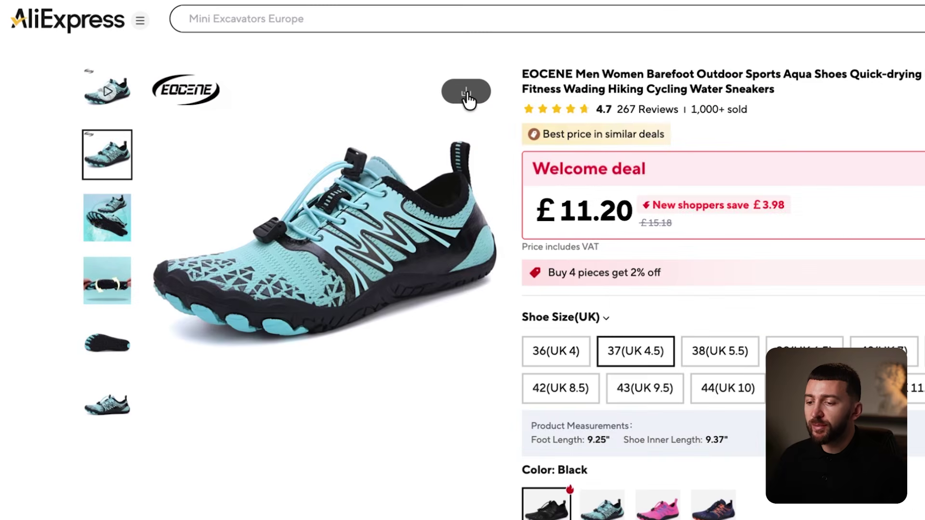
Open the Download images dialog for the EOCENE aqua barefoot shoe listing's photos.
left_click(465, 93)
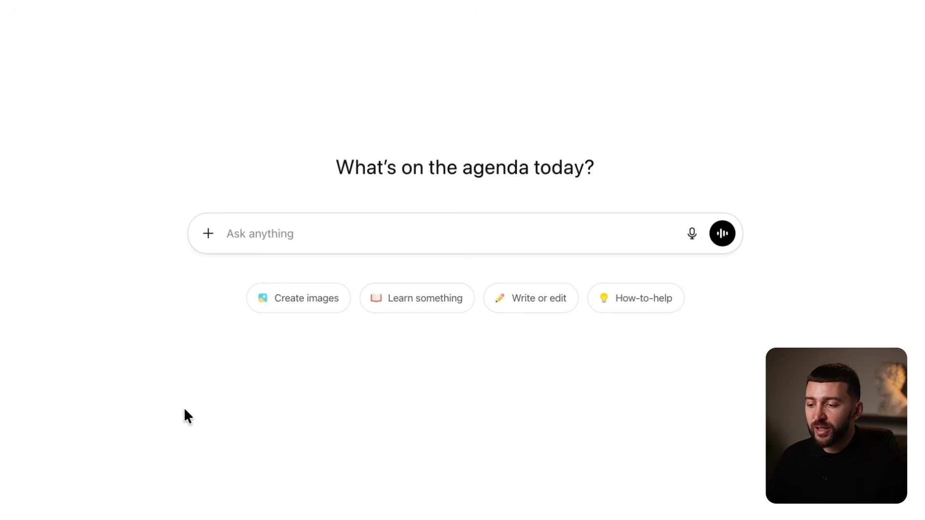
Attach 'Ad 3 - Image Ad - Vertical.jpg' and ask ChatGPT to remove all text and overlays, keeping only the background.
left_click(208, 234)
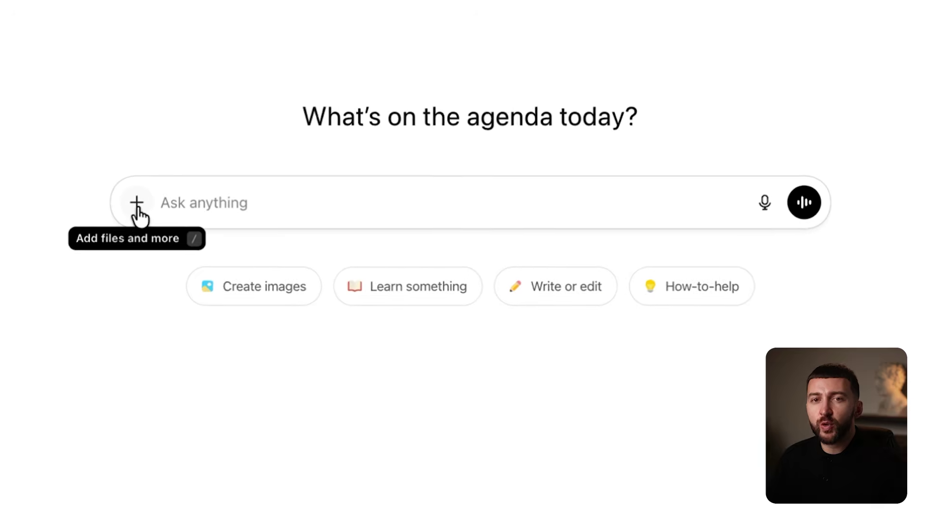
left_click(151, 242)
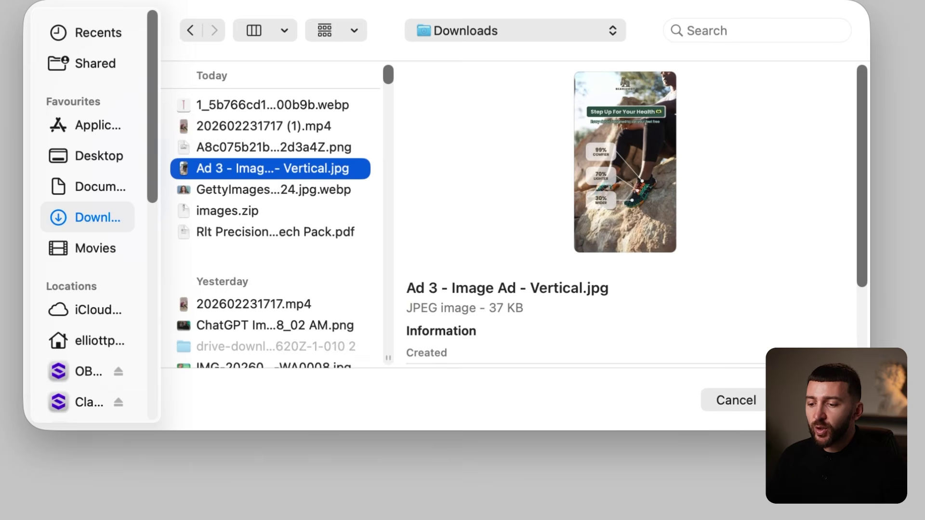
key("Return")
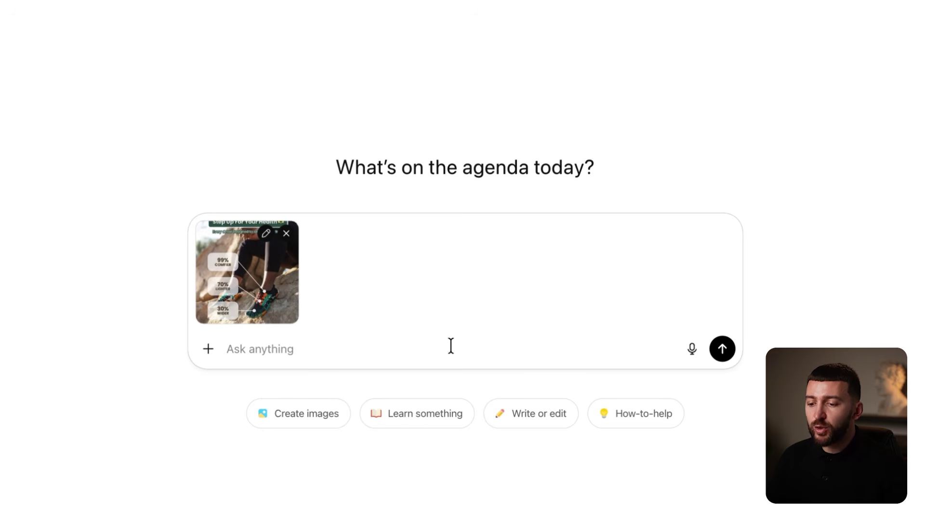
type("Remove any text and overlays on this image, only keep the background image")
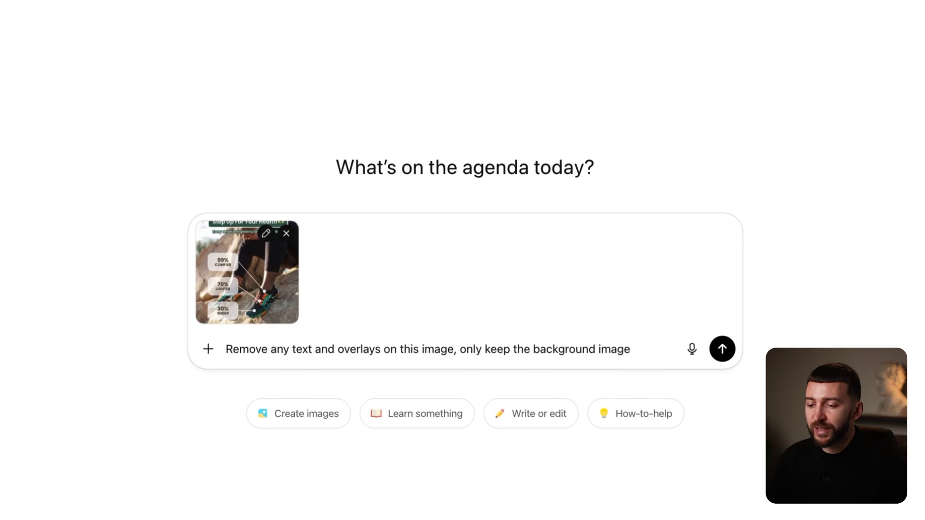
key("Return")
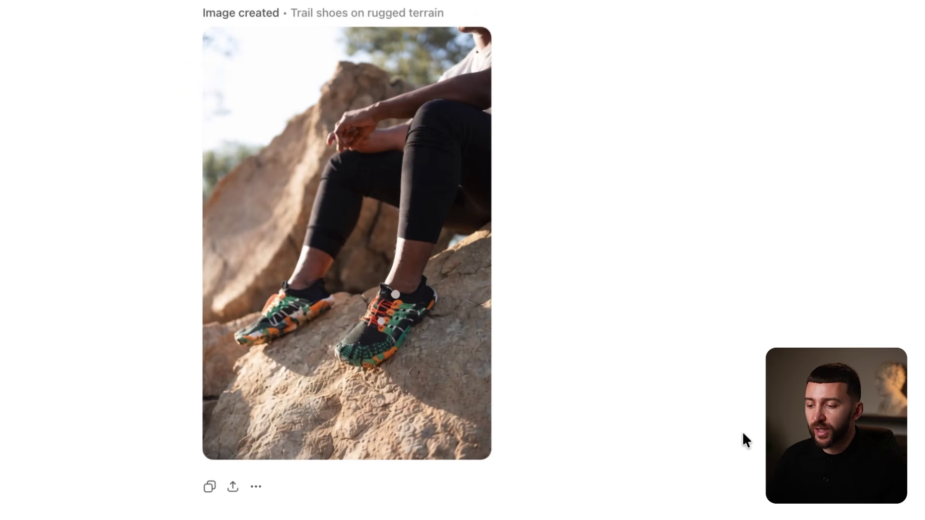
Attach the earlier generated image and three blue shoe photos to a new ChatGPT message.
scroll(743, 433, "down", 3)
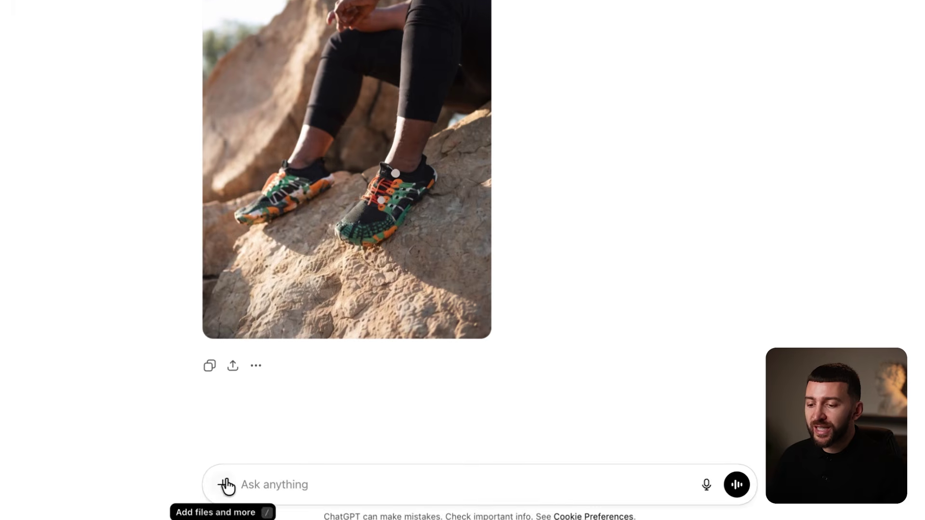
left_click(226, 488)
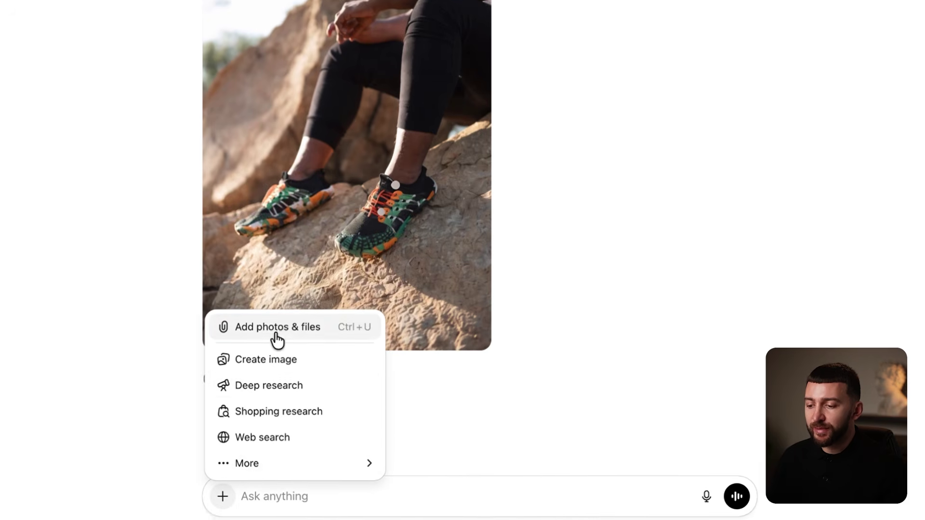
left_click(278, 327)
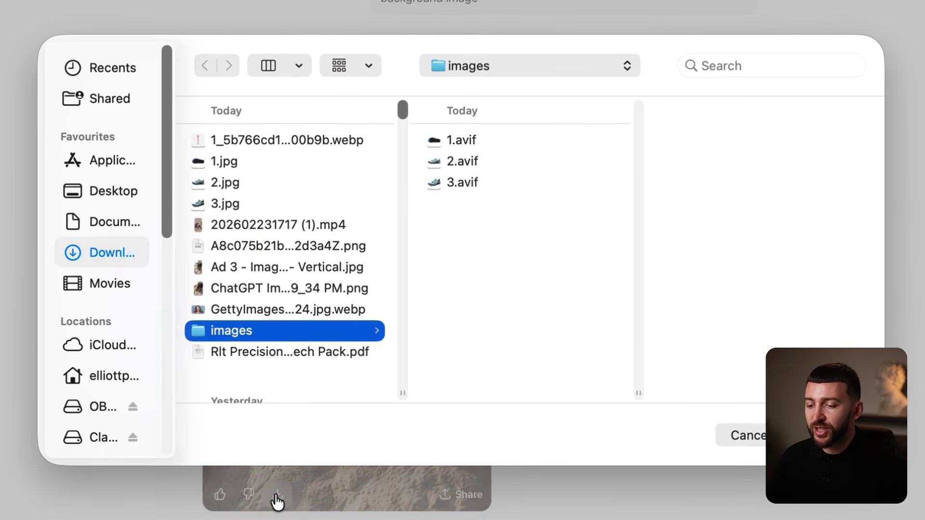
left_click(286, 287)
left_click(247, 203, "super")
left_click(244, 160, "shift")
key("Return")
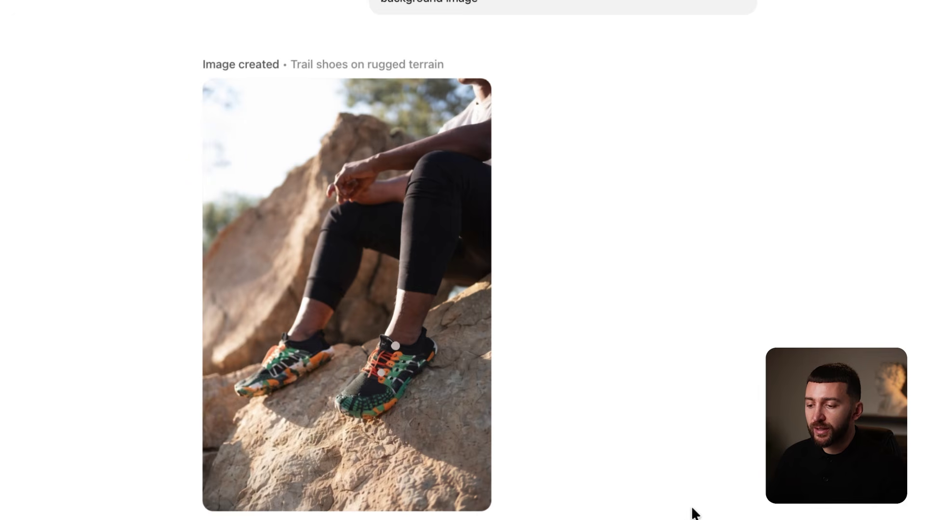
Ask ChatGPT to recreate the image with the person sitting in a greener forest wearing the shoes, then download it.
type("Can you recreate ")
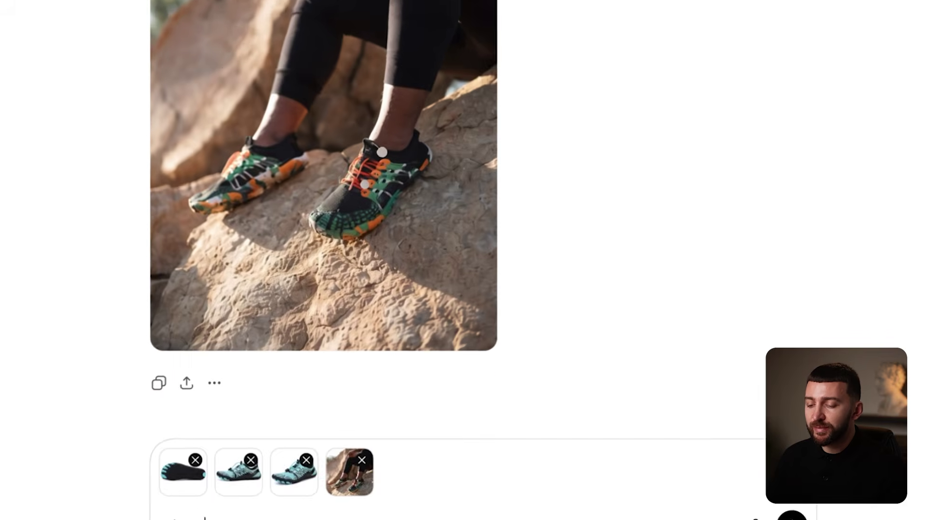
type("the image attached wit")
key("BackSpace")
key("BackSpace")
key("BackSpace")
type("of someone sitting")
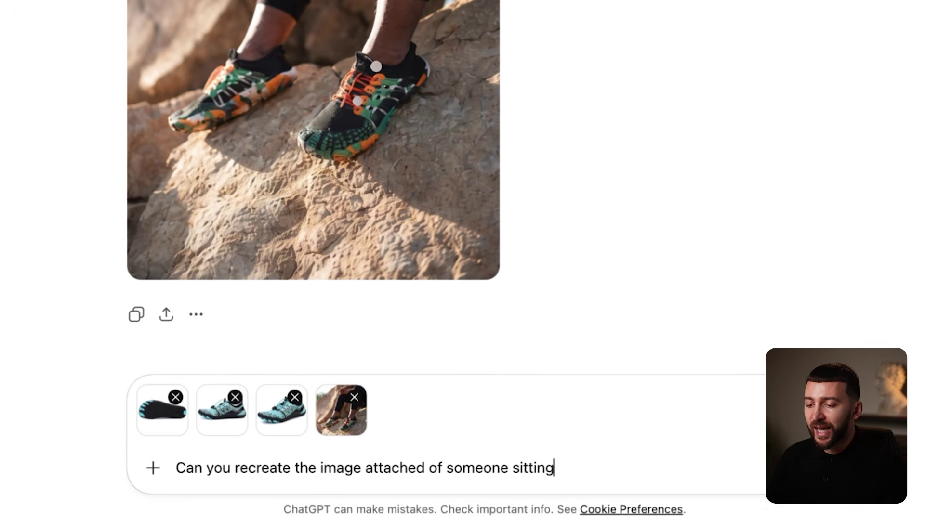
type(" and have them sitting in ")
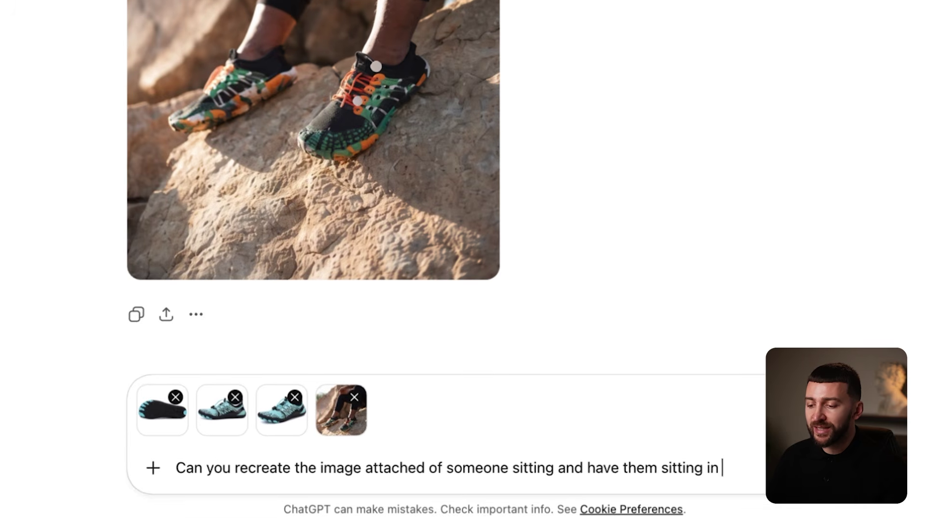
type("a more greforest area, they should be wearing the blue shoes attached and be s ")
type("lightly older woman in")
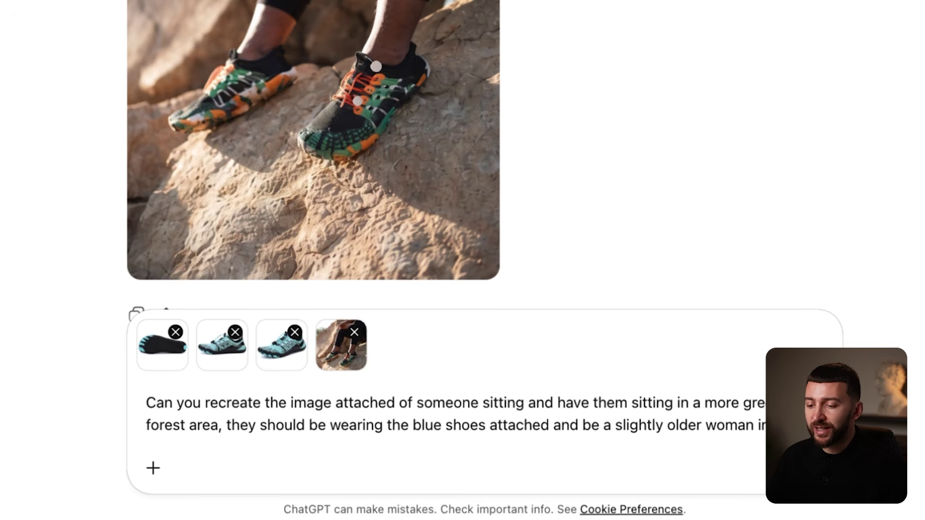
type(" her late 50s, the image should b")
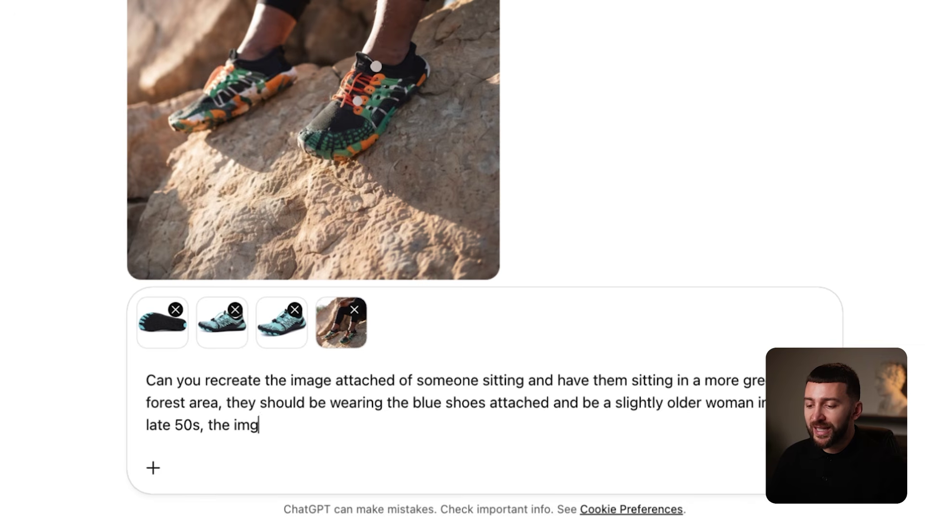
type("e 1080 px x 1920 px")
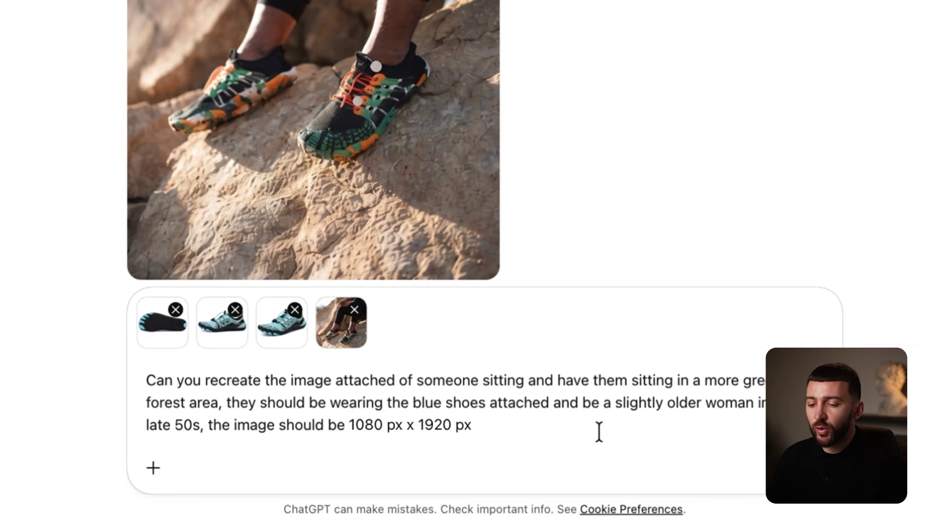
key("Return")
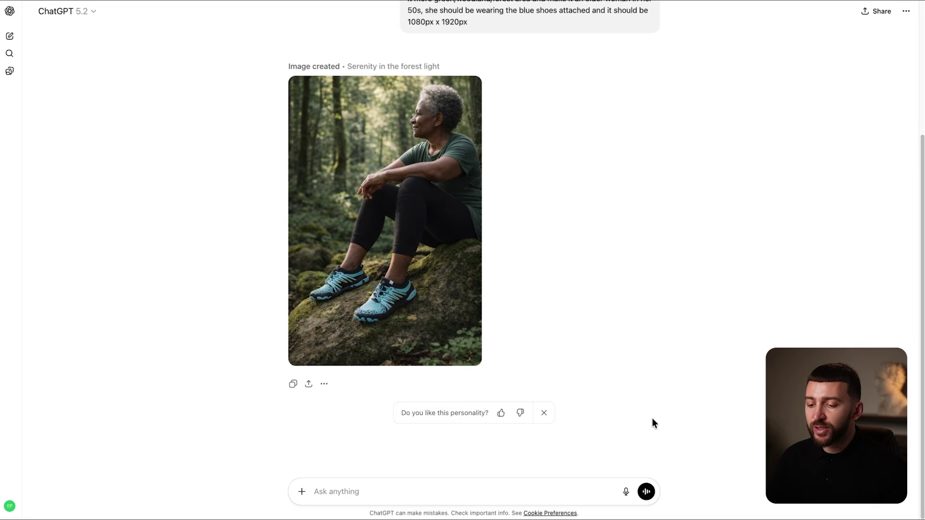
mouse_move(338, 357)
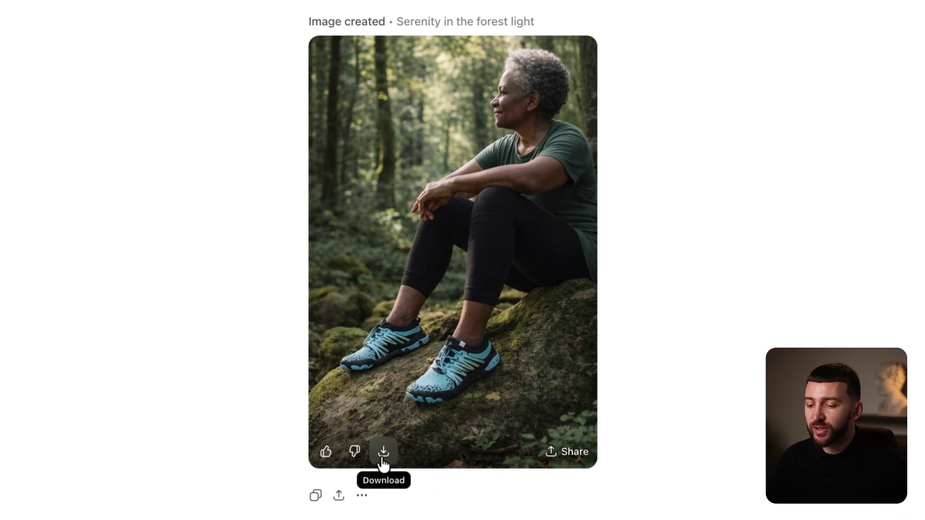
left_click(386, 463)
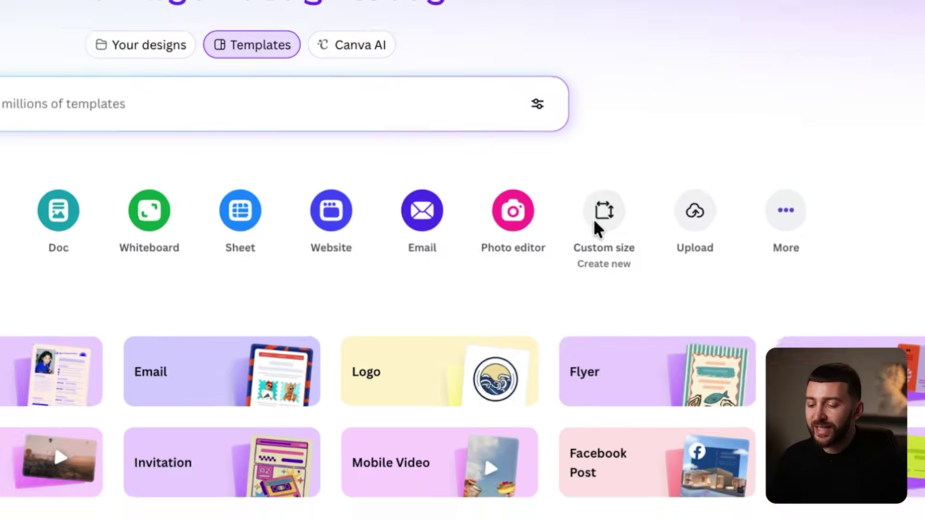
left_click(594, 221)
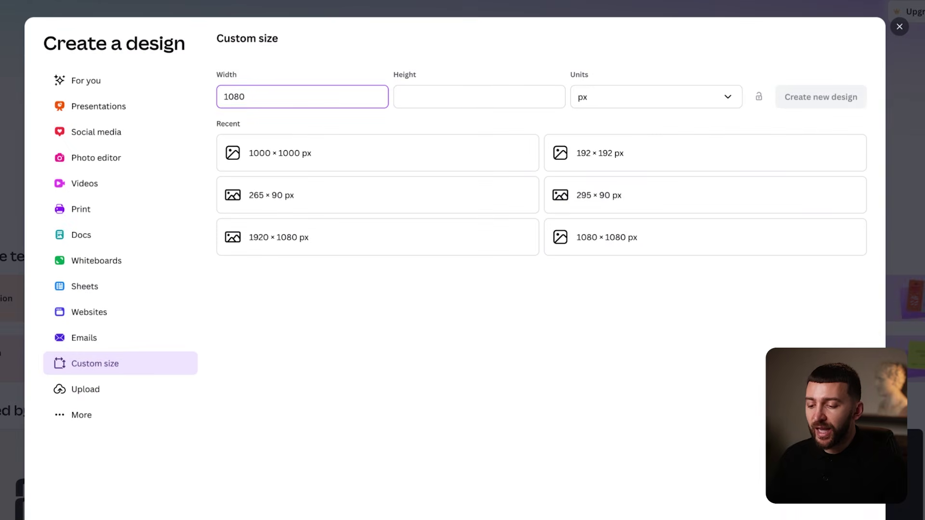
Create a blank 1080 × 1920 px custom-size Canva design.
left_click(459, 96)
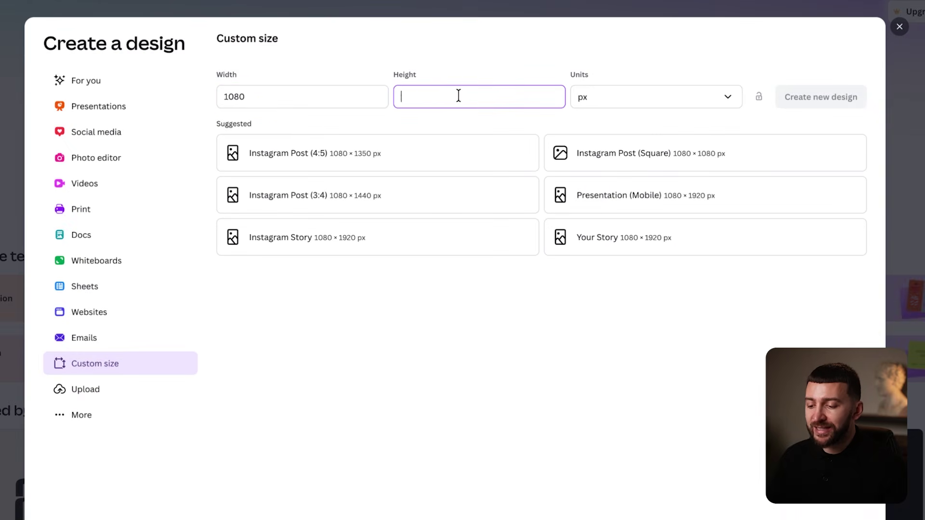
left_click(572, 63)
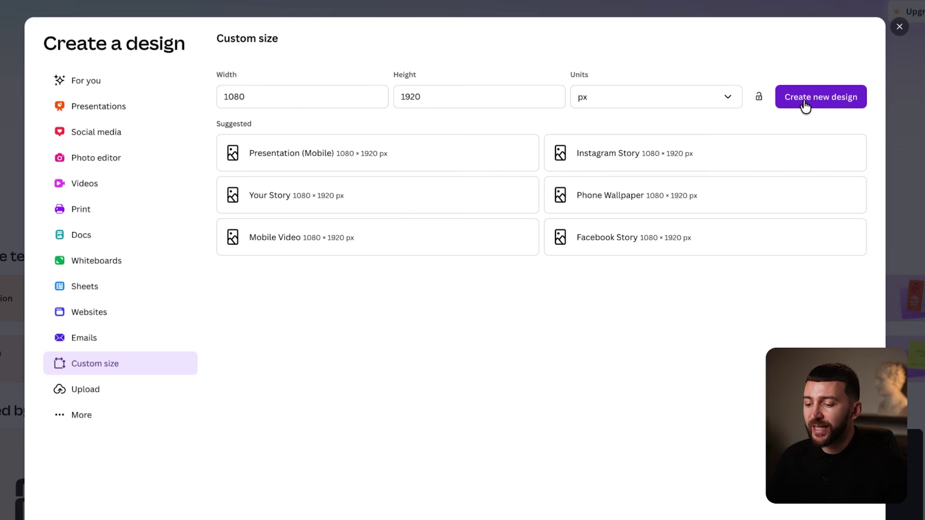
left_click(804, 100)
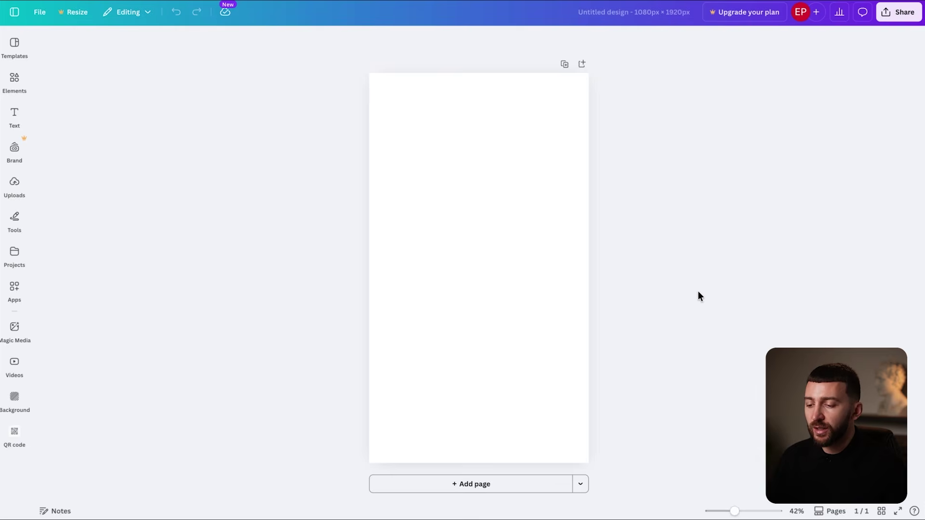
Fill the page with the forest image and add the original shoe ad on top from Uploads.
left_click(403, 130)
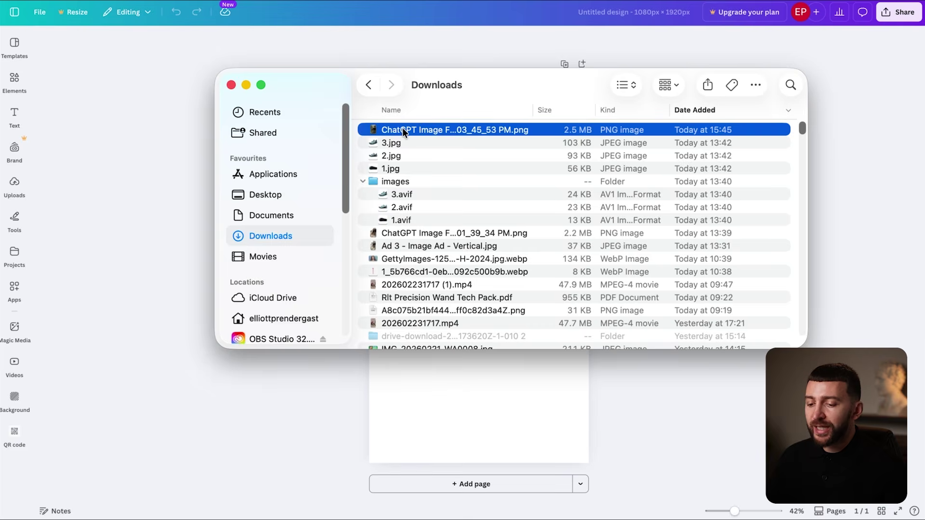
left_click_drag(403, 128, 439, 413)
left_click_drag(493, 260, 628, 459)
left_click_drag(532, 319, 519, 320)
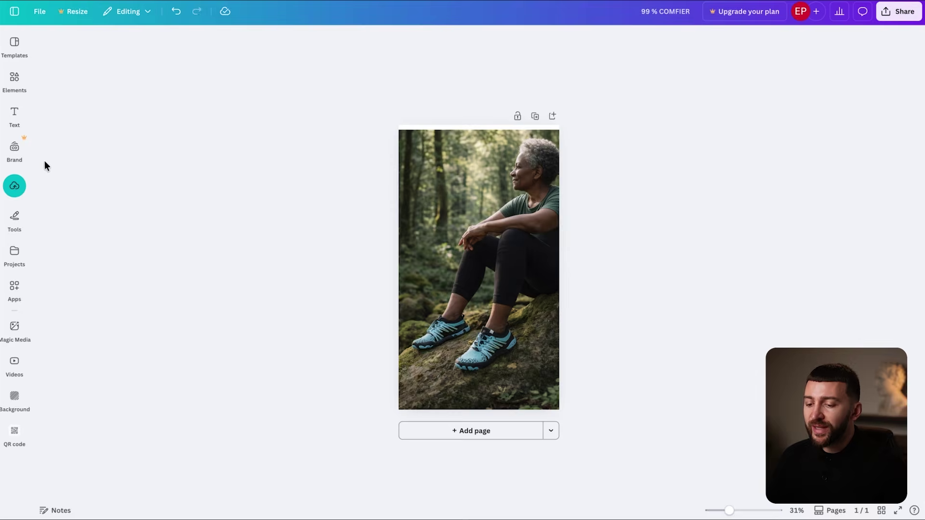
left_click(15, 186)
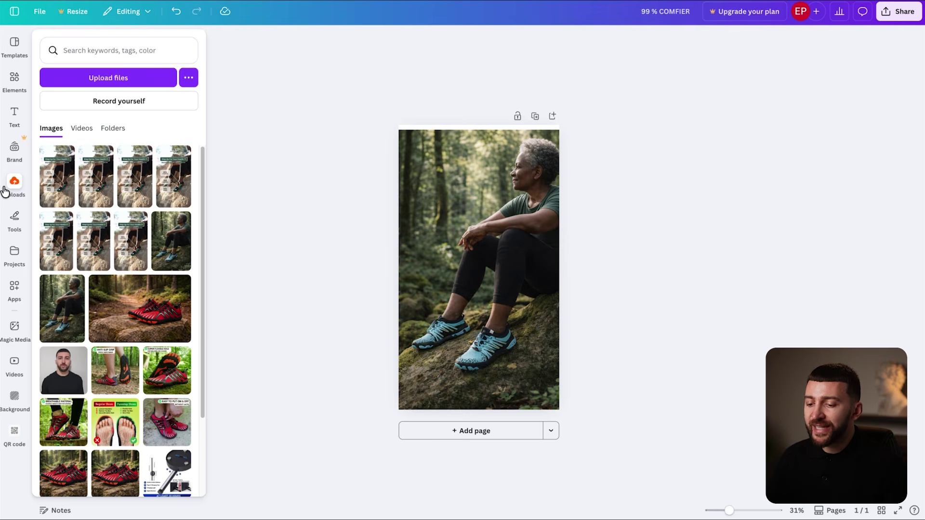
left_click_drag(58, 159, 562, 398)
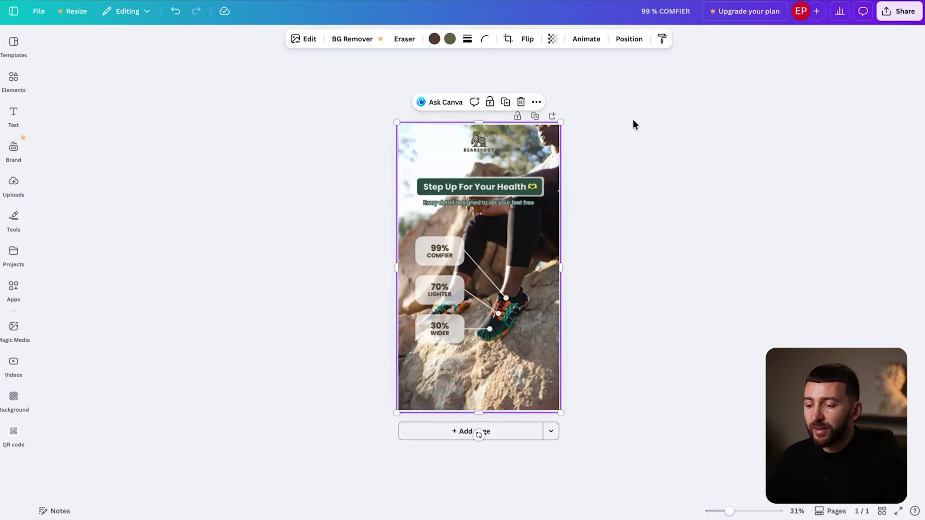
Make the reference ad see-through and fit a rounded rectangle over its 99 % COMFIER card.
left_click(553, 39)
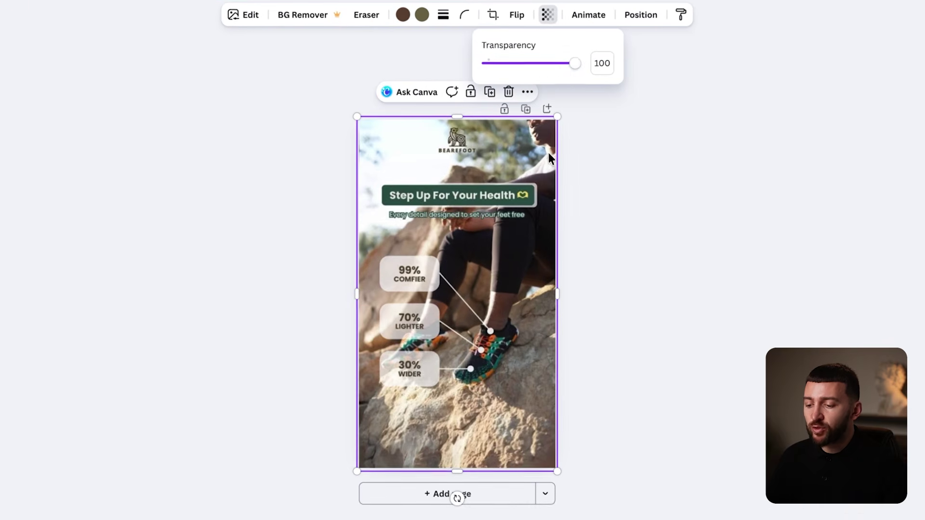
left_click_drag(564, 72, 526, 79)
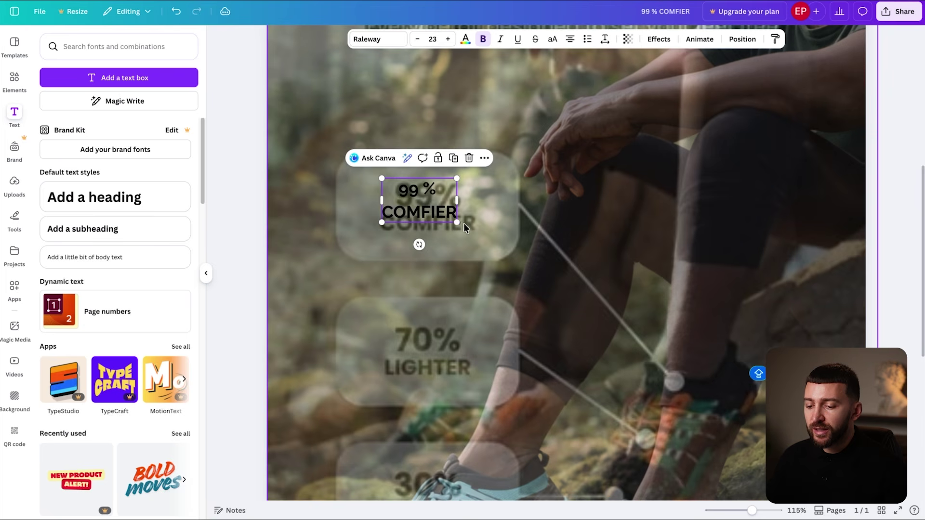
mouse_move(463, 225)
left_mouse_down()
mouse_move(491, 243)
mouse_move(478, 233)
left_mouse_up()
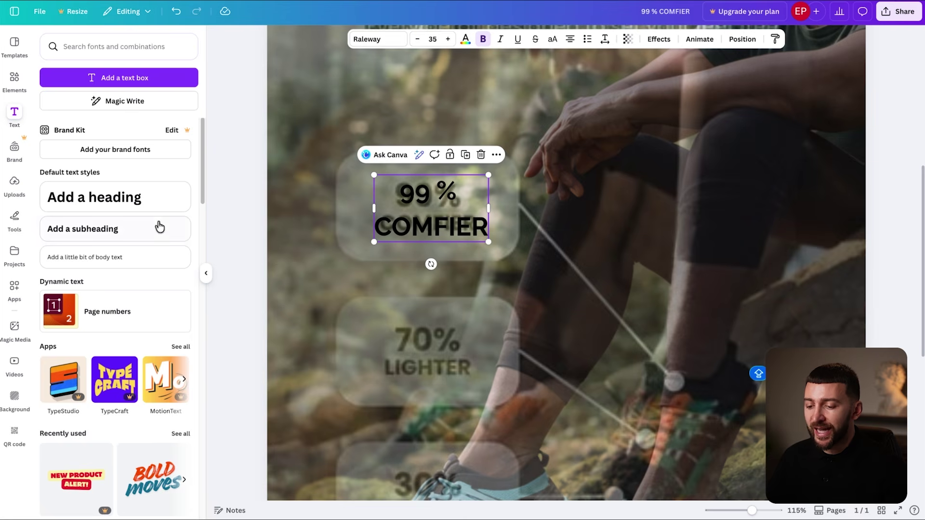
left_click(19, 82)
left_click(59, 184)
left_click_drag(588, 267, 447, 199)
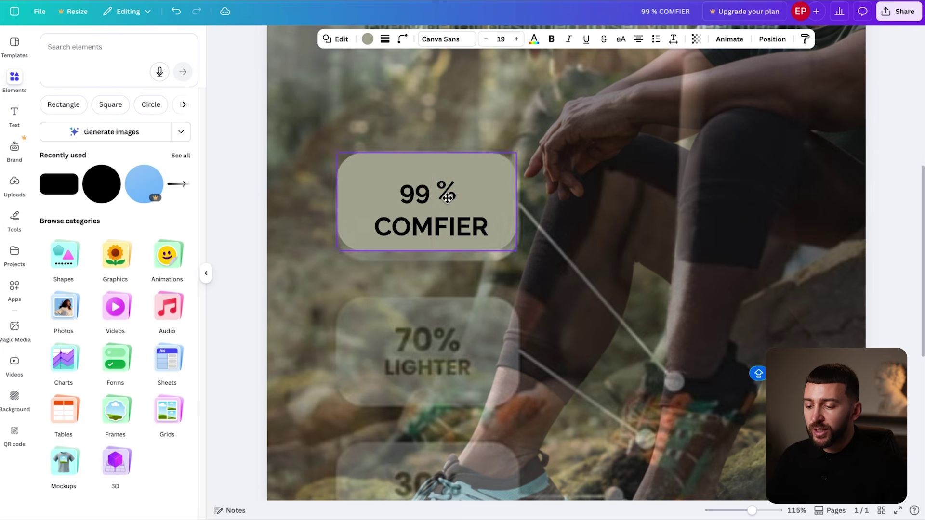
left_click_drag(517, 251, 537, 264)
left_click_drag(513, 234, 506, 235)
Colour the stat card white and adjust the reference image's transparency.
left_click(408, 211)
left_click(642, 392)
left_click_drag(752, 511, 734, 511)
left_click(640, 38)
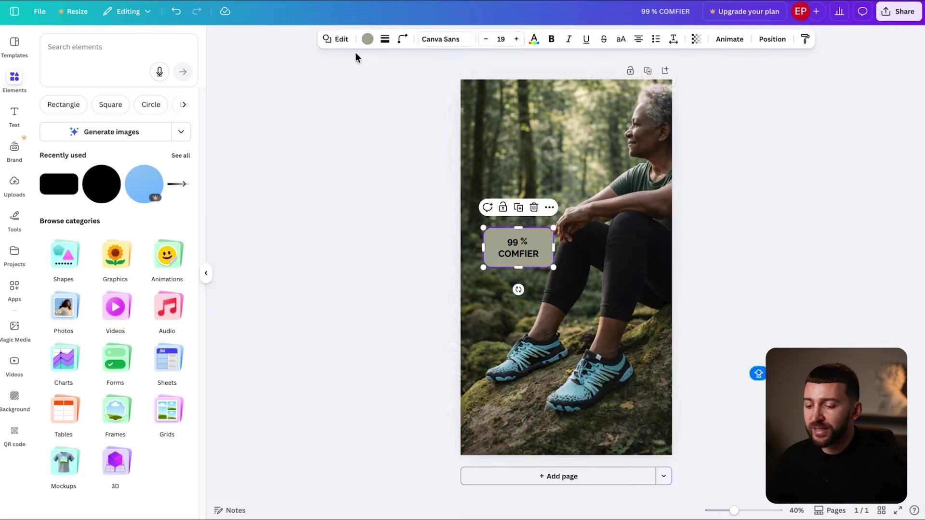
left_click(367, 39)
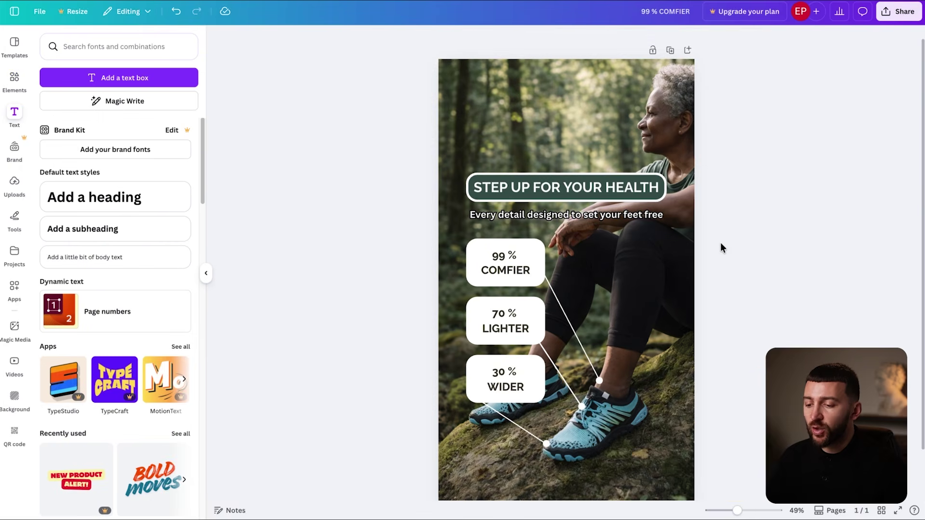
scroll(721, 247, "down", 3)
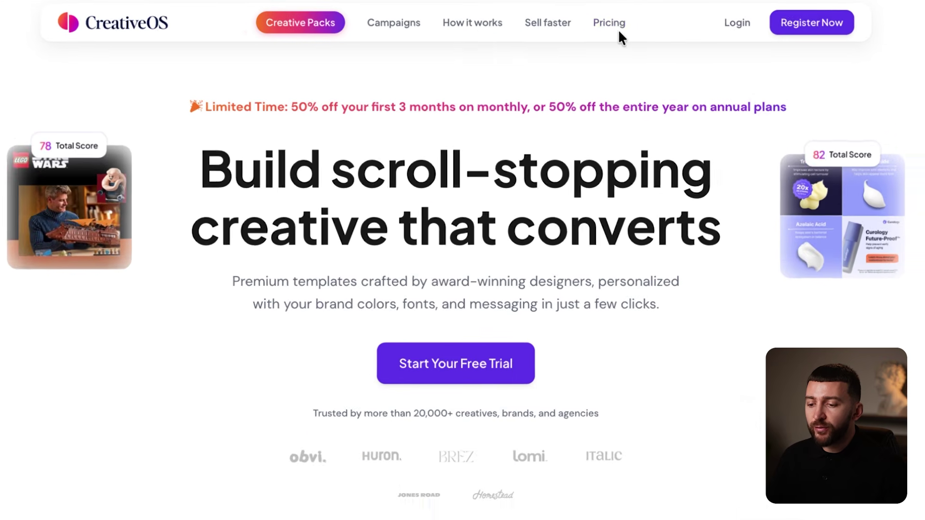
Start the Ignite plan's free trial from the Pricing page and sign up with Google.
left_click(625, 28)
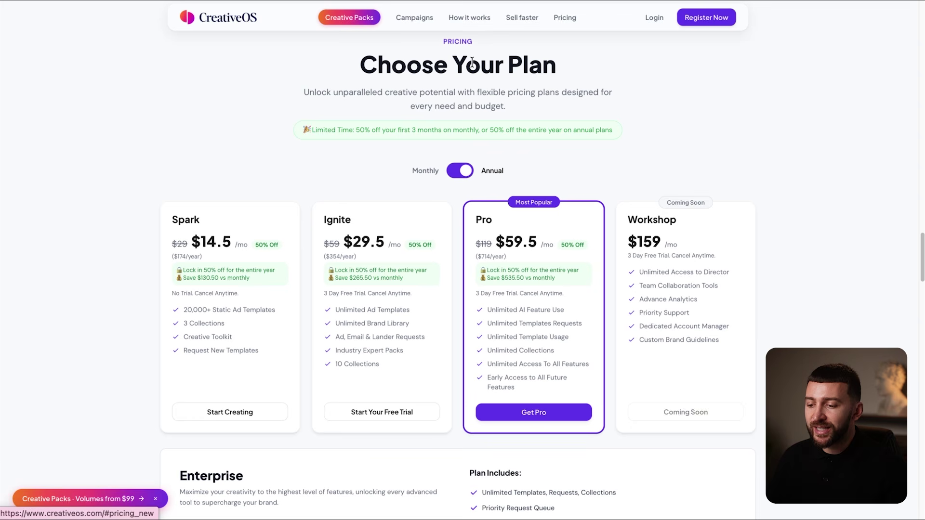
left_click_drag(345, 294, 399, 293)
left_click(429, 295)
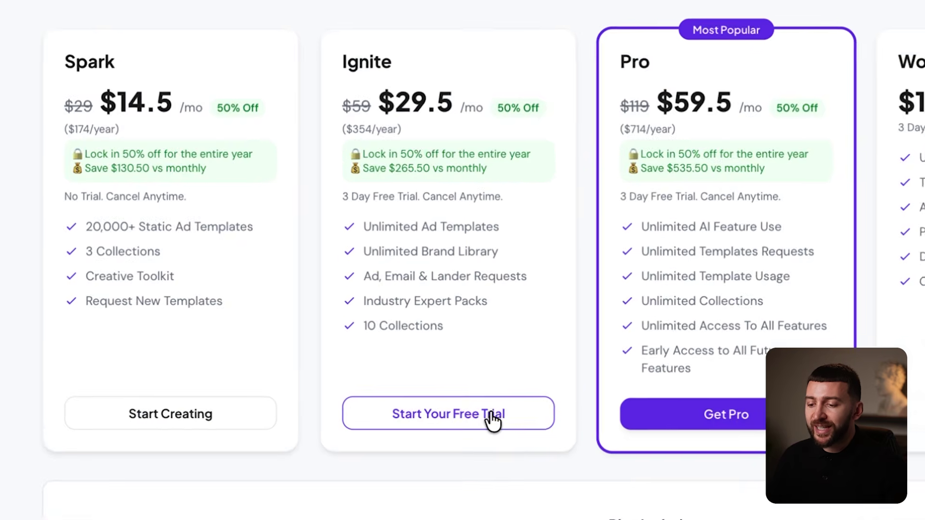
left_click(490, 419)
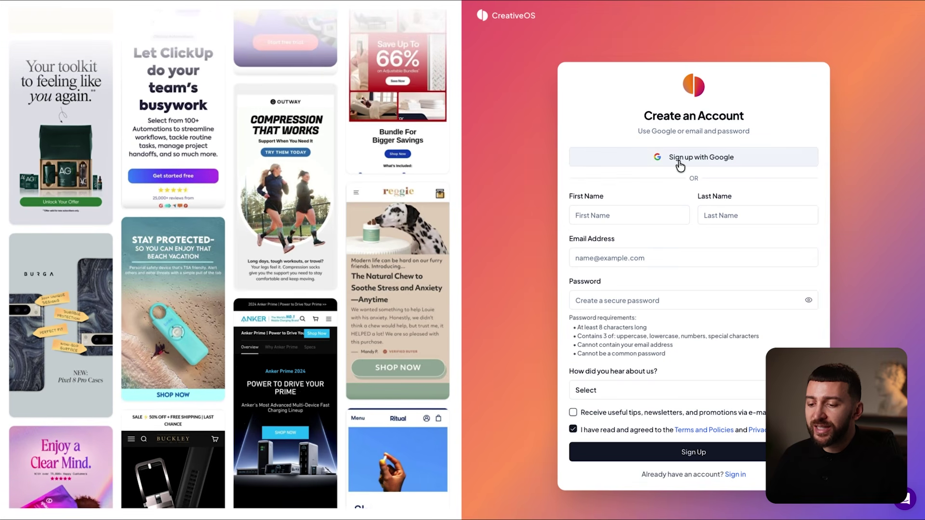
left_click(679, 162)
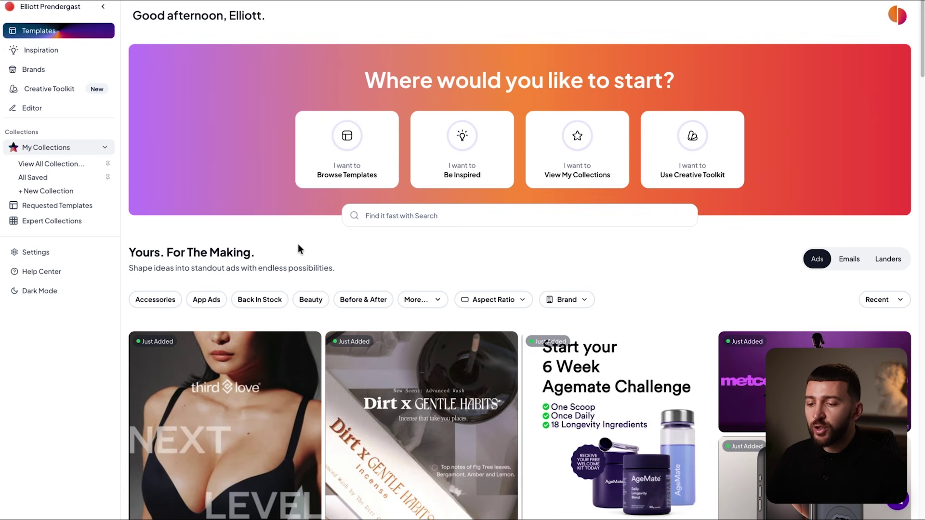
Search templates for 'shoes' and open the barestep wide-toe-box ad for editing.
left_click(339, 165)
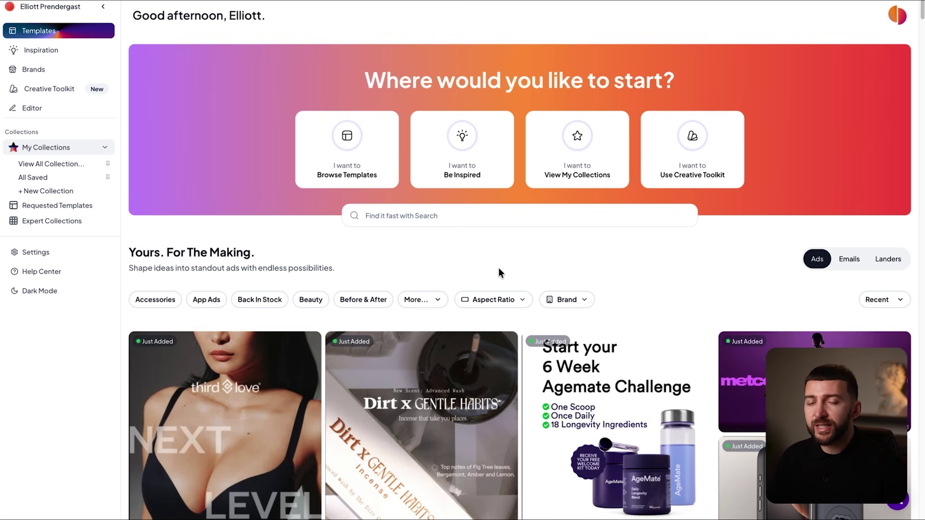
left_click(417, 215)
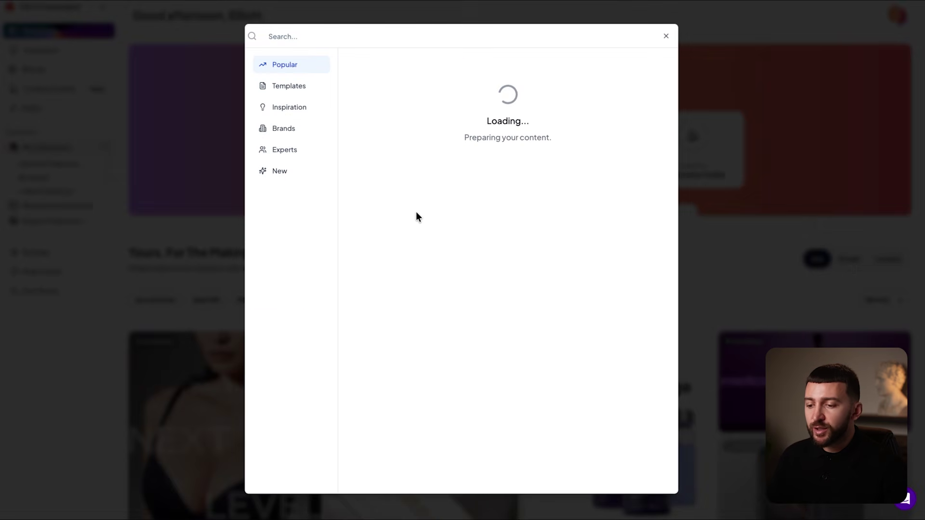
type("shoes")
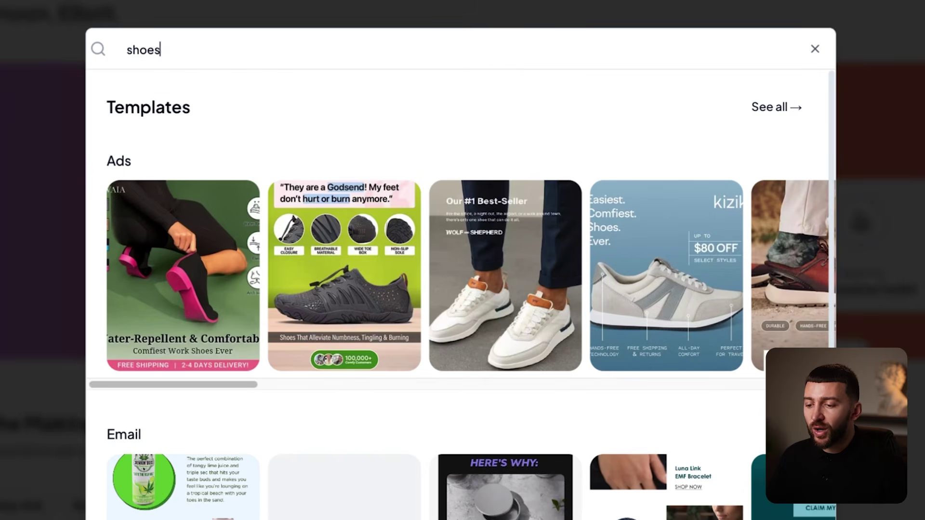
left_click(771, 108)
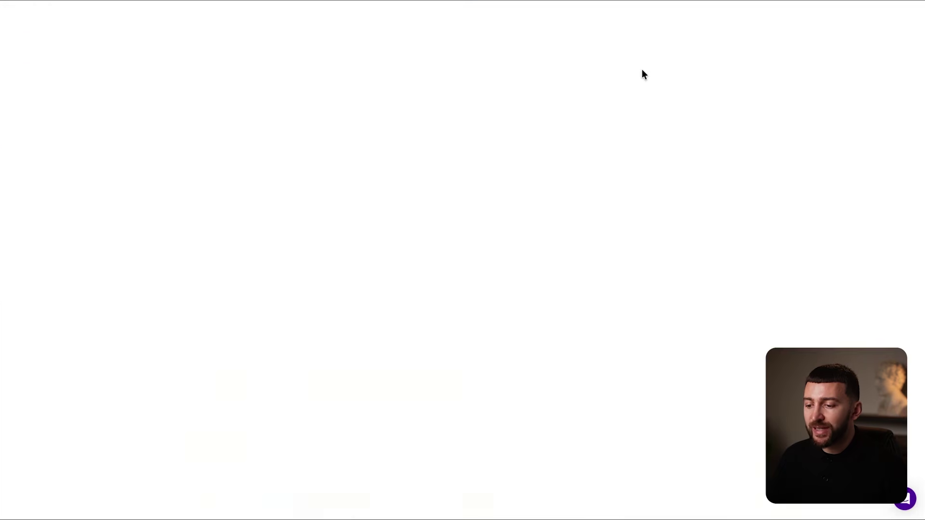
scroll(642, 72, "down", 8)
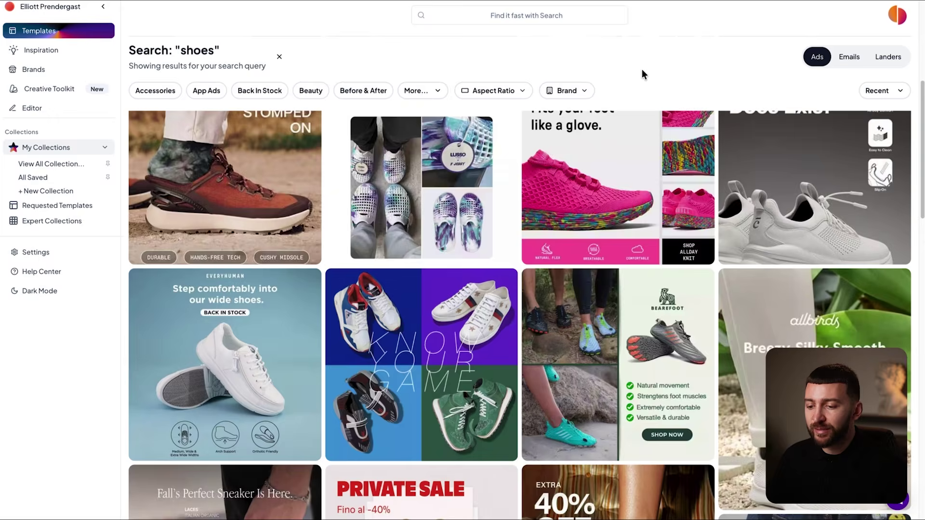
scroll(622, 268, "down", 5)
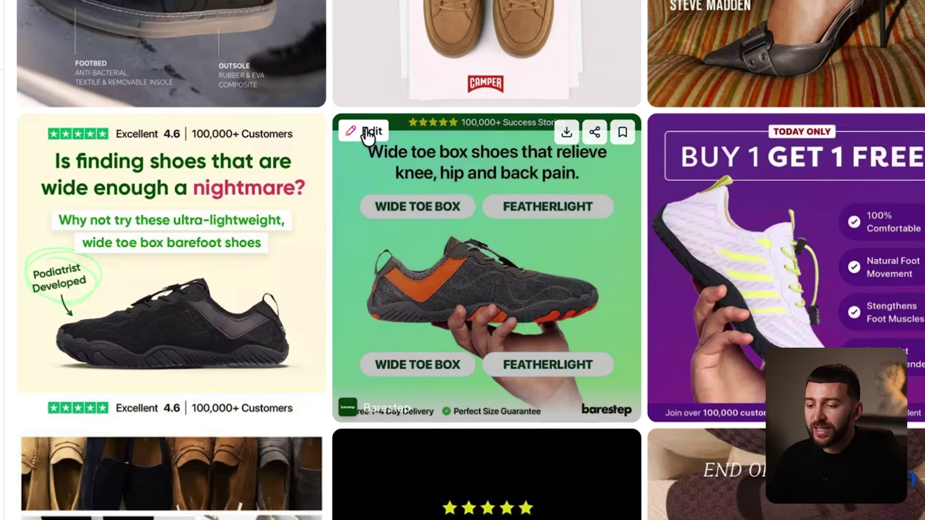
left_click(366, 132)
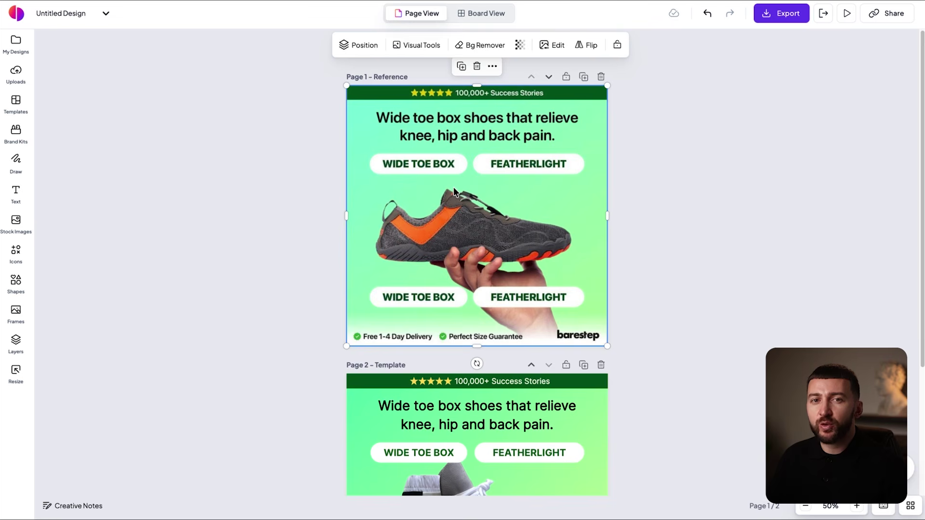
Swap Page 2's shoe photo for 2.jpg with its background removed, sized within the image frame.
left_click(757, 124)
scroll(757, 125, "down", 3)
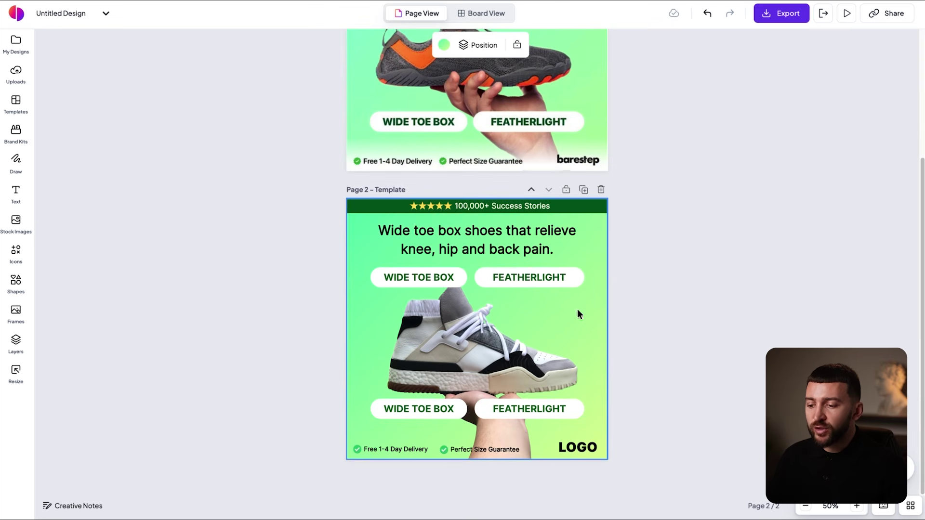
left_click(474, 345)
left_click_drag(195, 187, 585, 377)
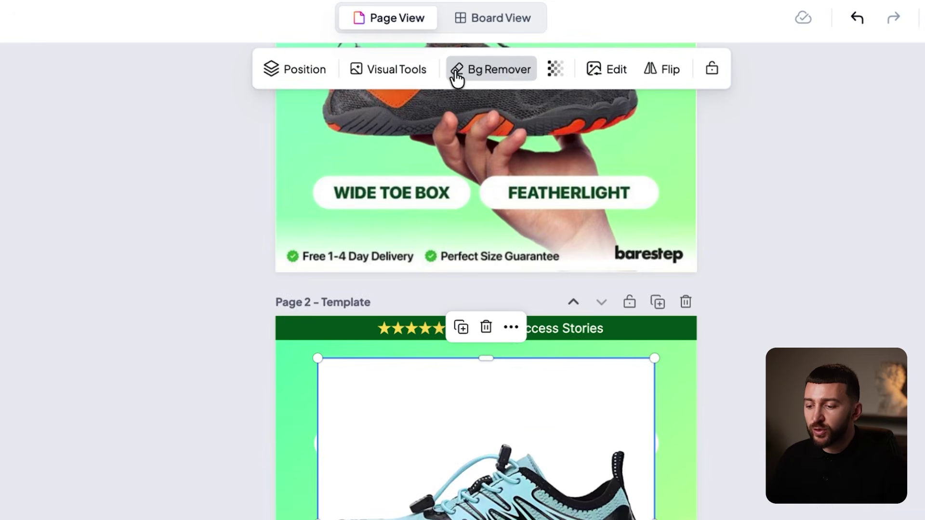
left_click(456, 72)
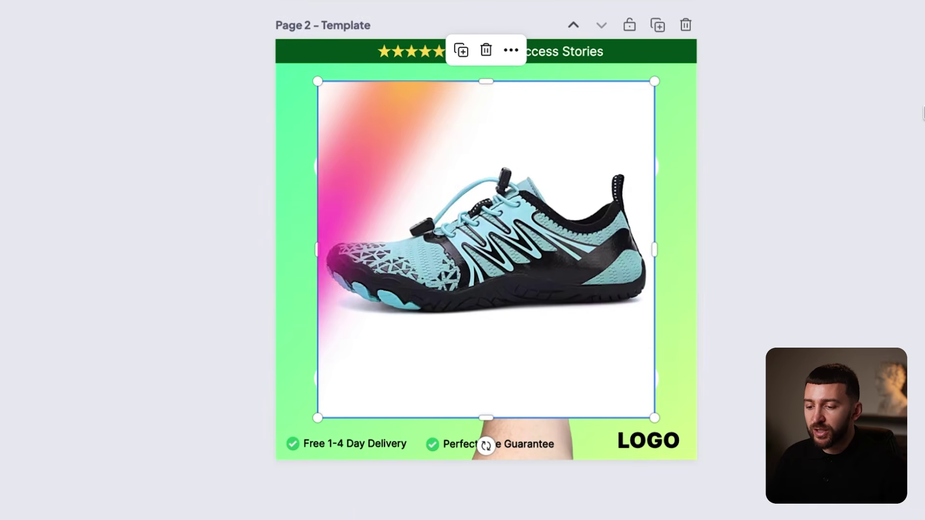
left_click_drag(504, 224, 499, 254)
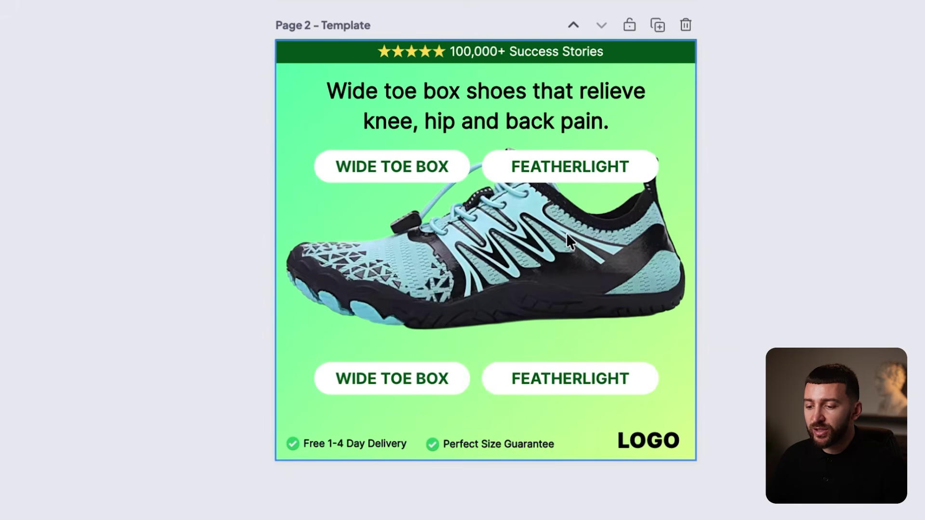
left_click_drag(698, 486, 652, 439)
left_click(644, 342)
left_click_drag(550, 294, 558, 314)
left_click_drag(661, 459, 653, 451)
left_click_drag(538, 299, 557, 308)
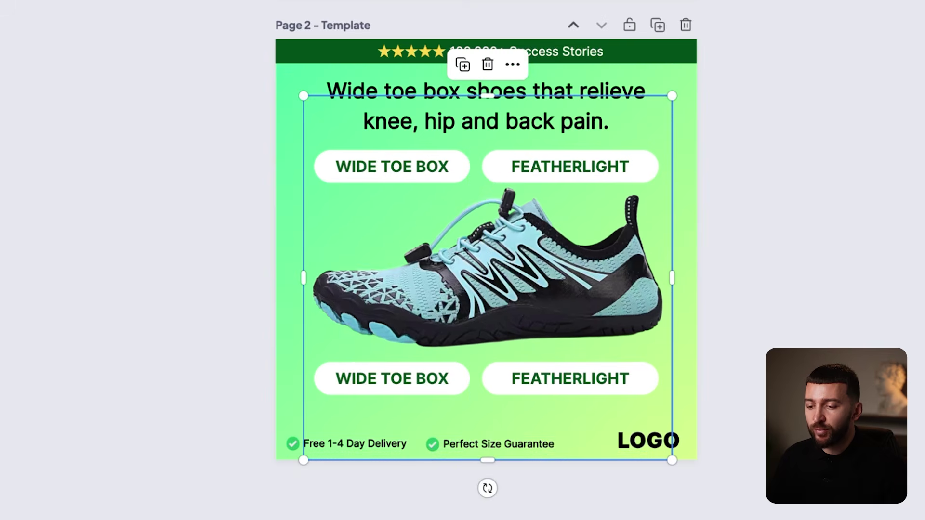
left_click(905, 182)
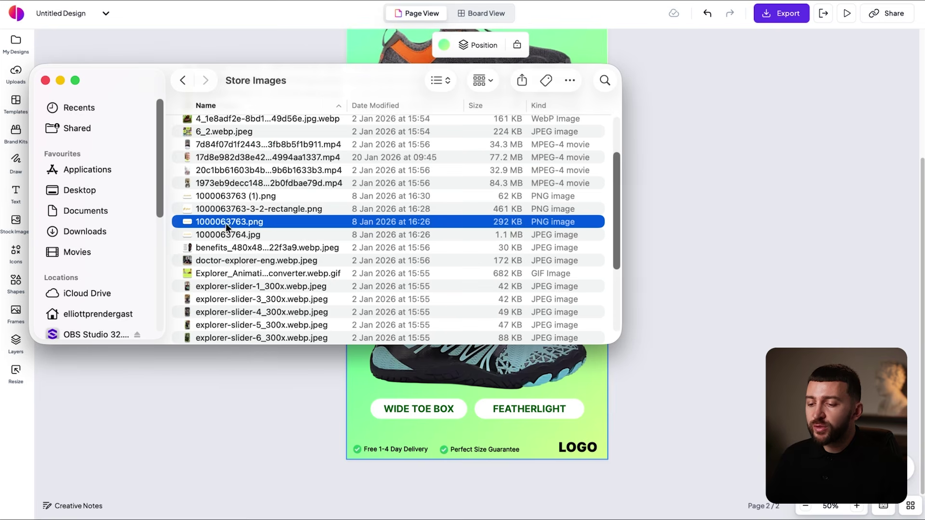
Add the puresole logo, shrink it, and place it bottom-right over the LOGO placeholder.
left_click_drag(229, 222, 555, 374)
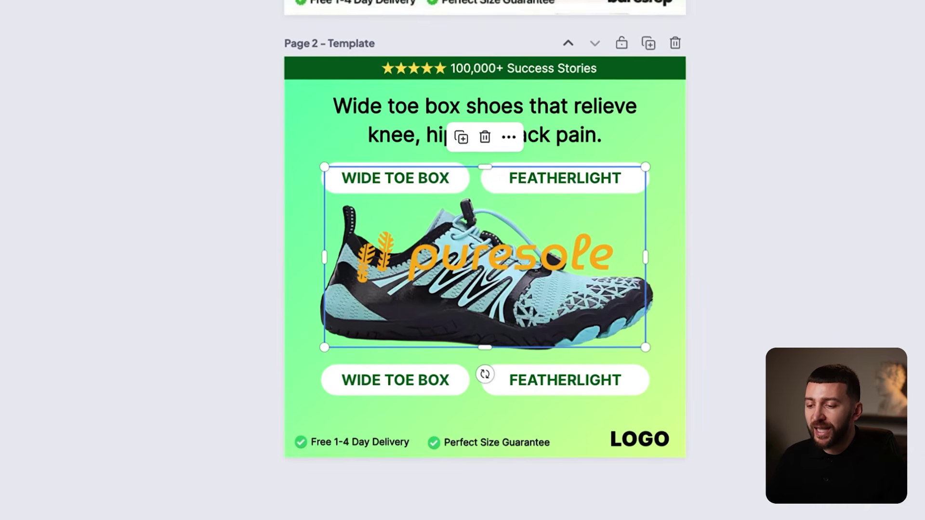
left_click_drag(645, 347, 487, 283)
left_click_drag(413, 217, 659, 426)
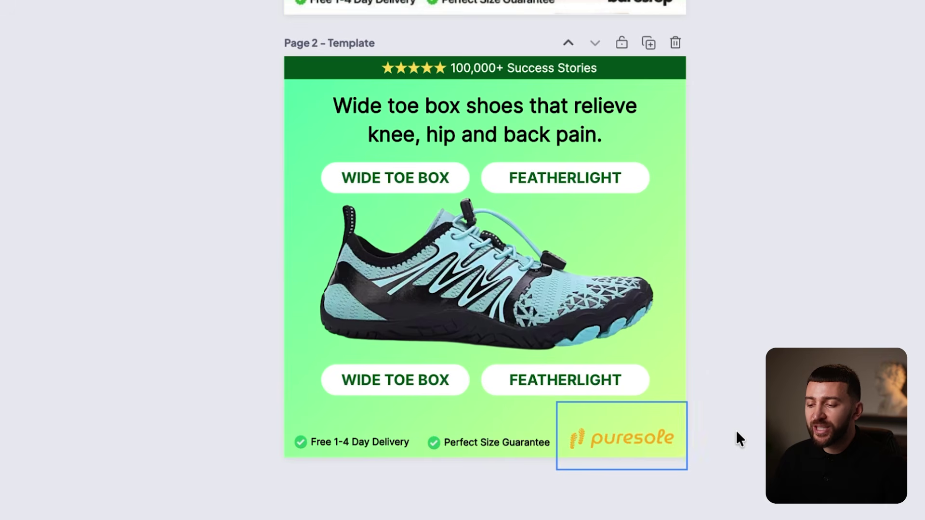
key("Right")
key("Right")
key("Right")
key("Right")
Nudge the logo into place and set the background gradient's end colour to navy #0F172A.
key("Left")
key("Left")
key("Down")
left_click(737, 432)
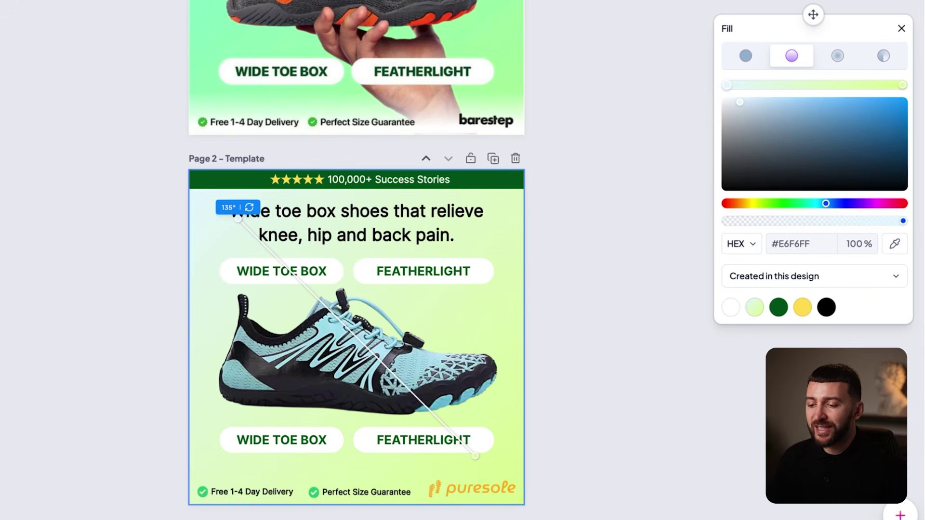
left_click(902, 85)
left_click(793, 243)
type("#0F172A")
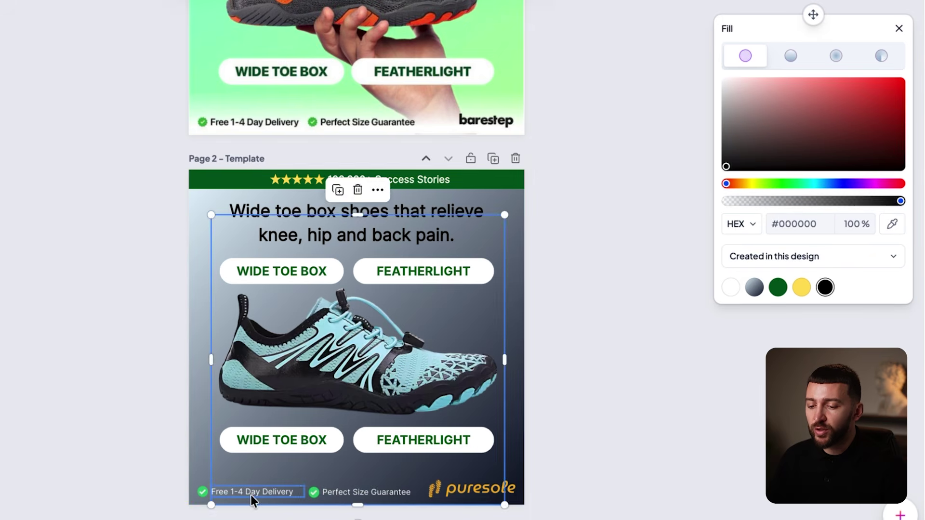
Recolour the top FEATHERLIGHT and WIDE TOE BOX badge text to navy #0F172A.
left_click(250, 494)
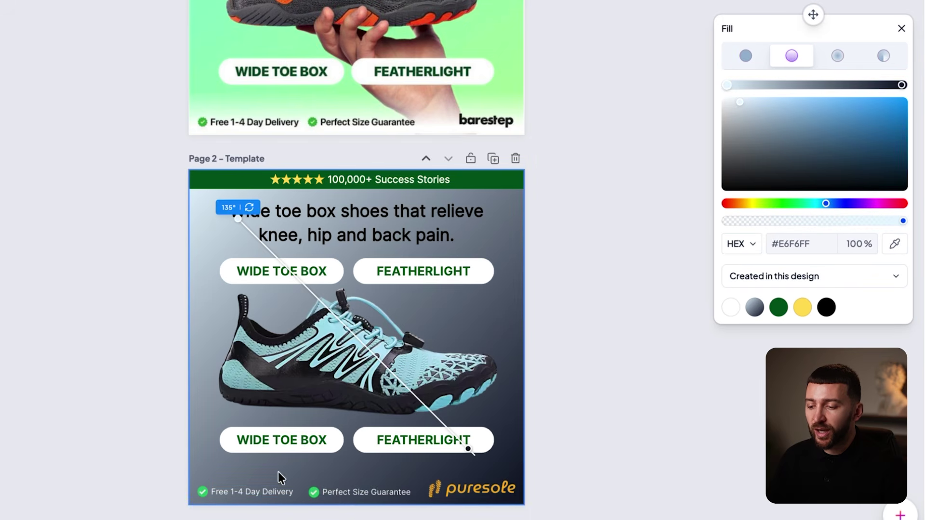
left_click(263, 492)
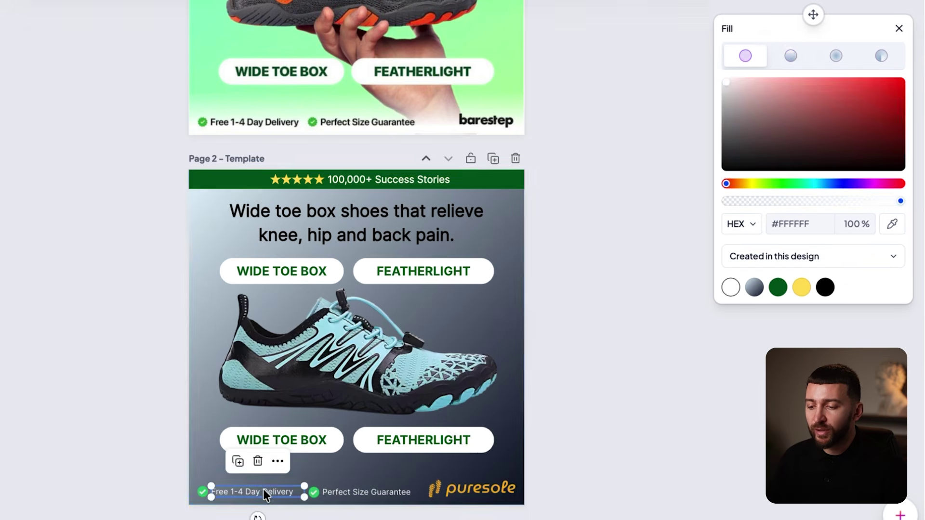
left_click(800, 224)
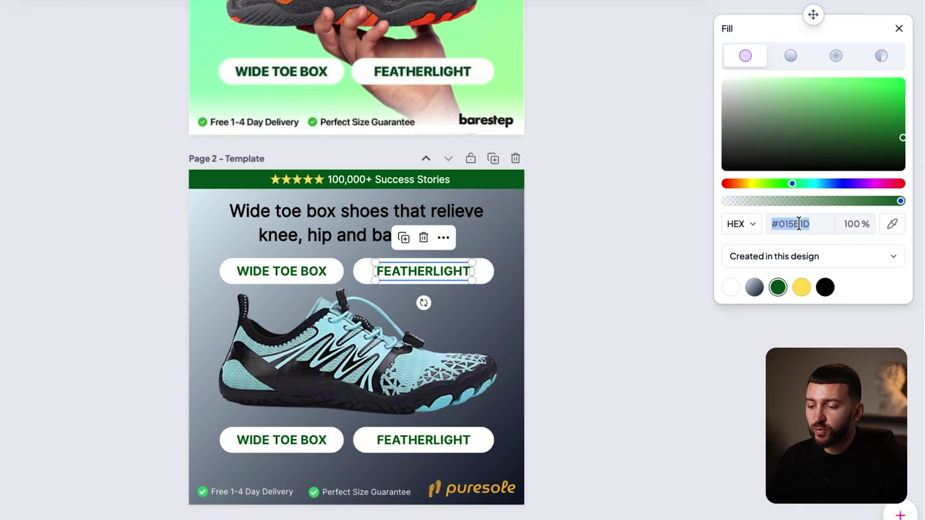
key("super+v")
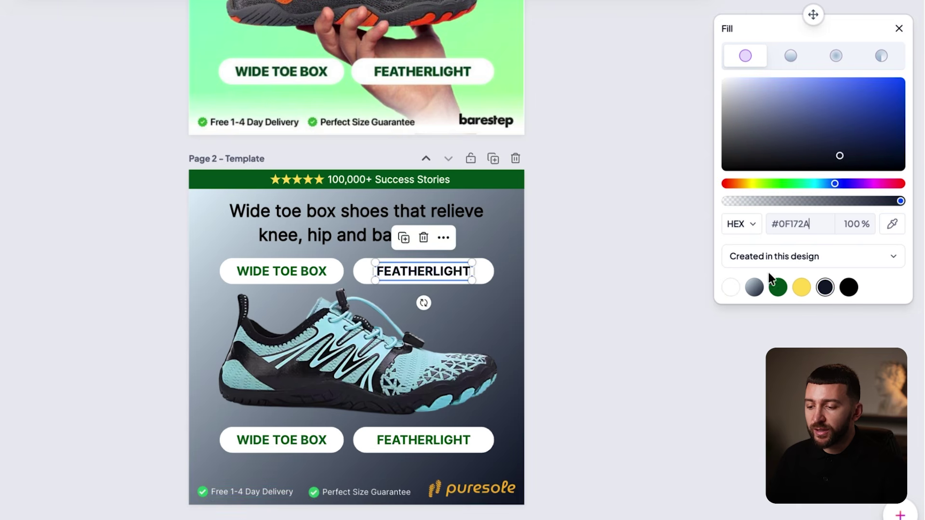
left_click(277, 273)
double_click(277, 272)
left_click(789, 225)
key("super+v")
Make the bottom WIDE TOE BOX and FEATHERLIGHT badge text navy #0F172A as well.
left_click(490, 360)
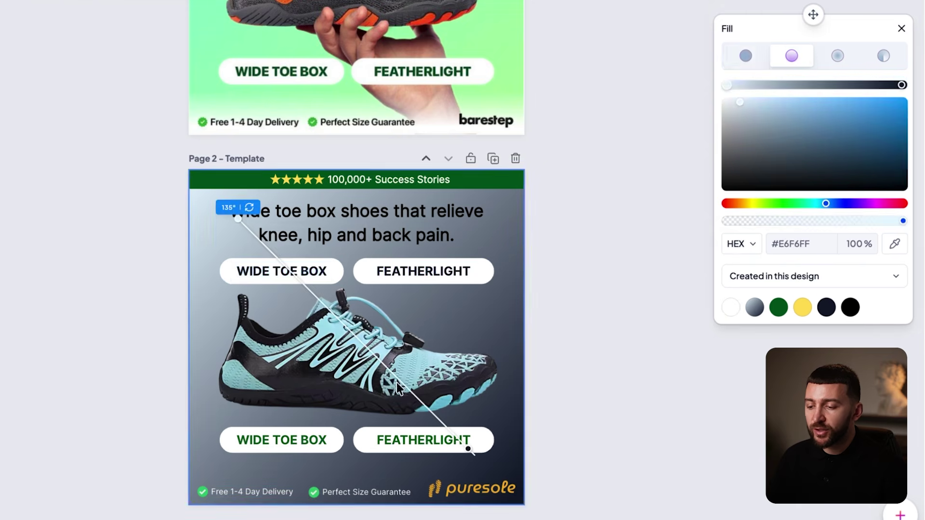
left_click(252, 449)
double_click(259, 442)
left_click_drag(771, 224, 811, 224)
key("super+v")
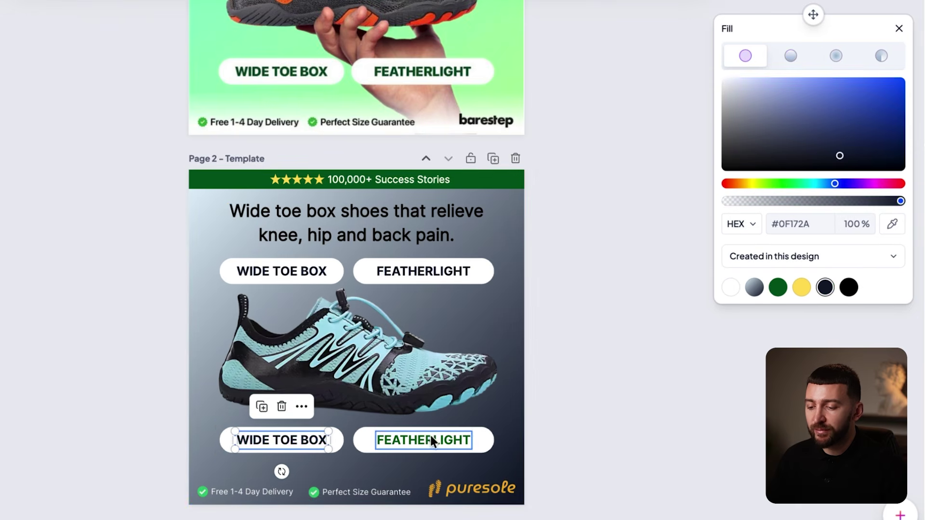
double_click(433, 438)
triple_click(790, 226)
key("super+v")
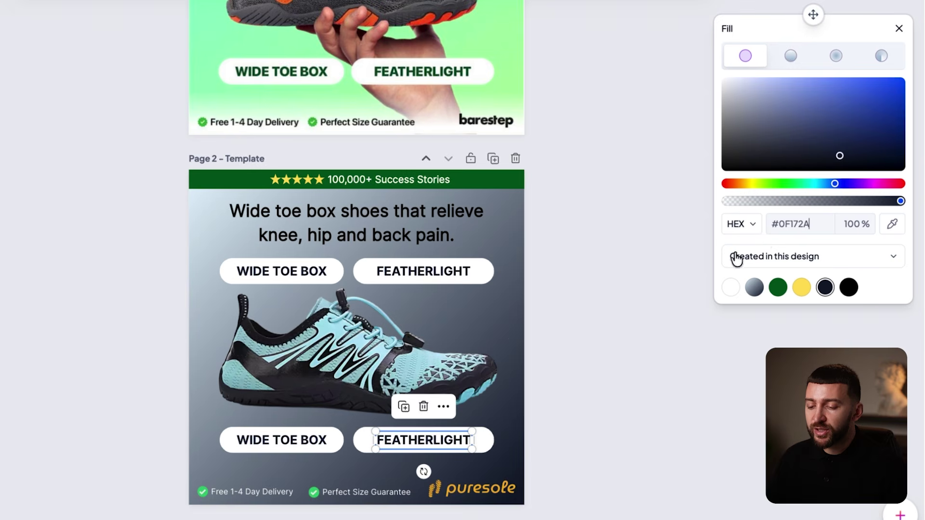
left_click(615, 338)
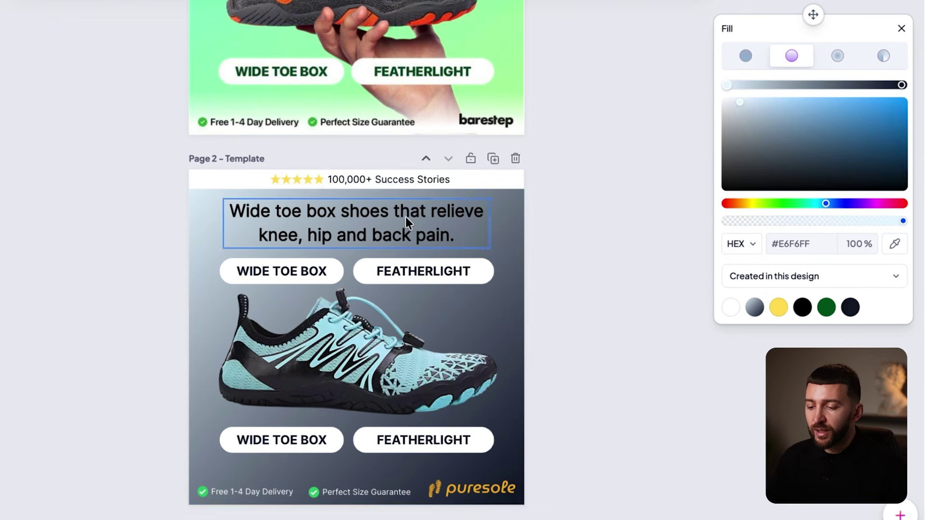
left_click(407, 217)
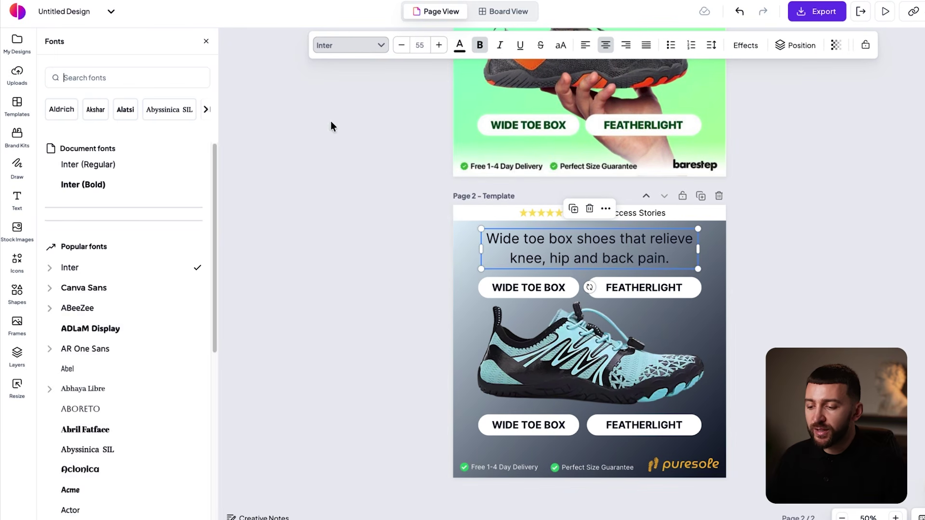
Set the headline to Raleway Bold and the badge texts to Raleway Medium and Semi Bold.
left_click(134, 78)
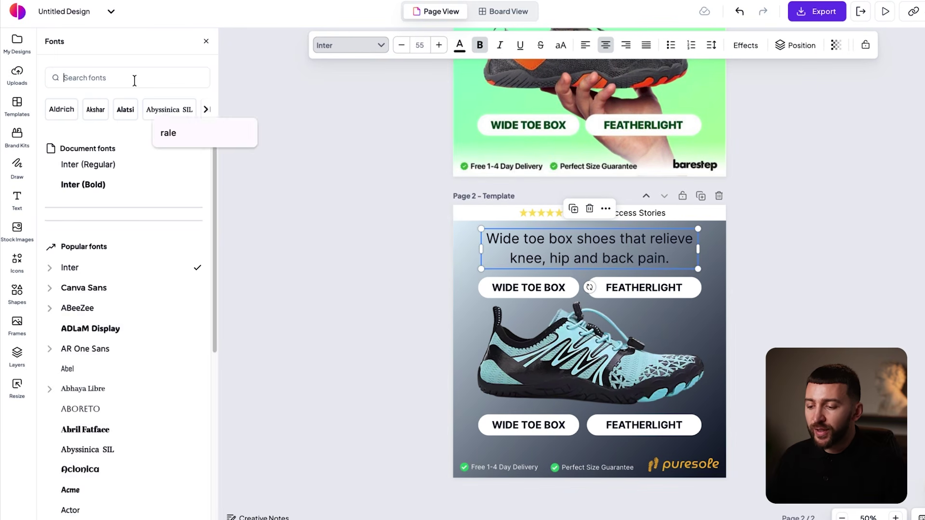
type("rale")
left_click(50, 308)
left_click(78, 429)
left_click(505, 297)
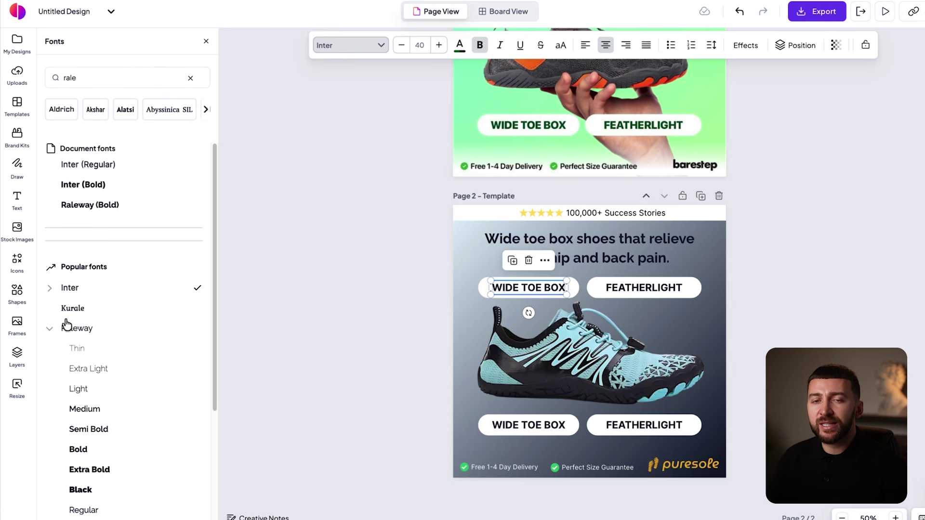
left_click(84, 409)
left_click(89, 450)
left_click(647, 288)
left_click(535, 426)
left_click(645, 425)
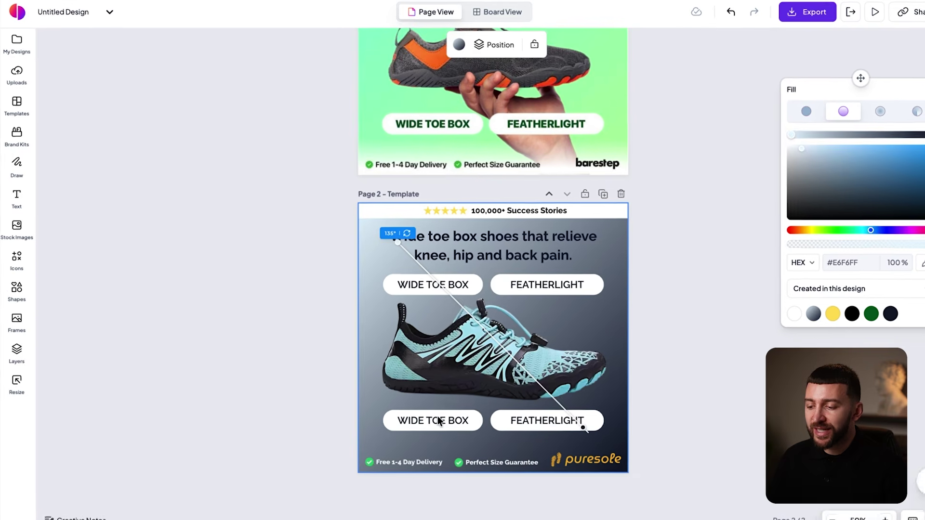
left_click(535, 426)
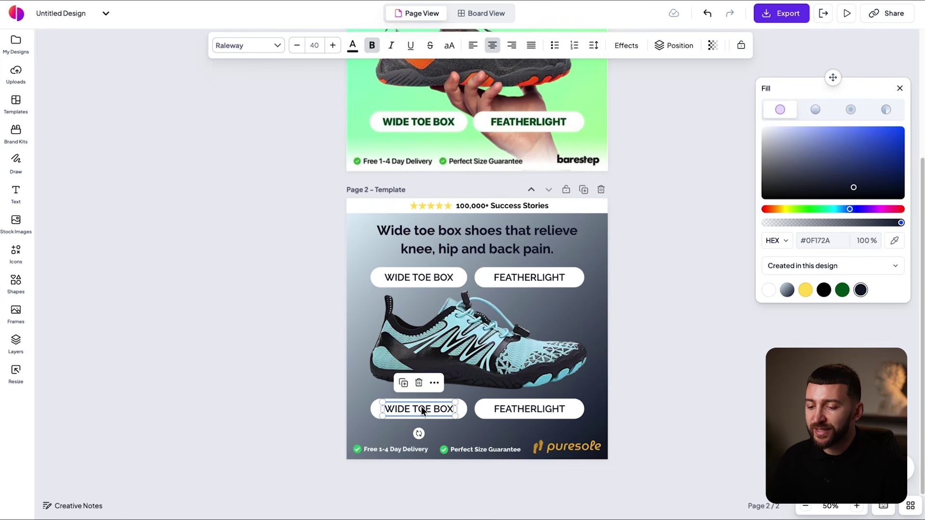
Retype the bottom badges as NON-SLIP and BREATHABLE, then export Page 2 as PNG.
double_click(421, 409)
type("N")
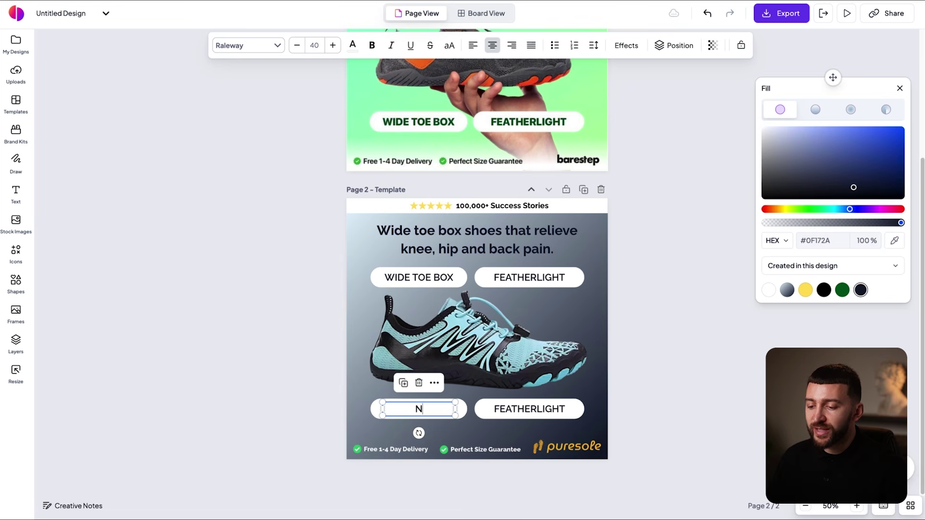
type("ON-SLIP")
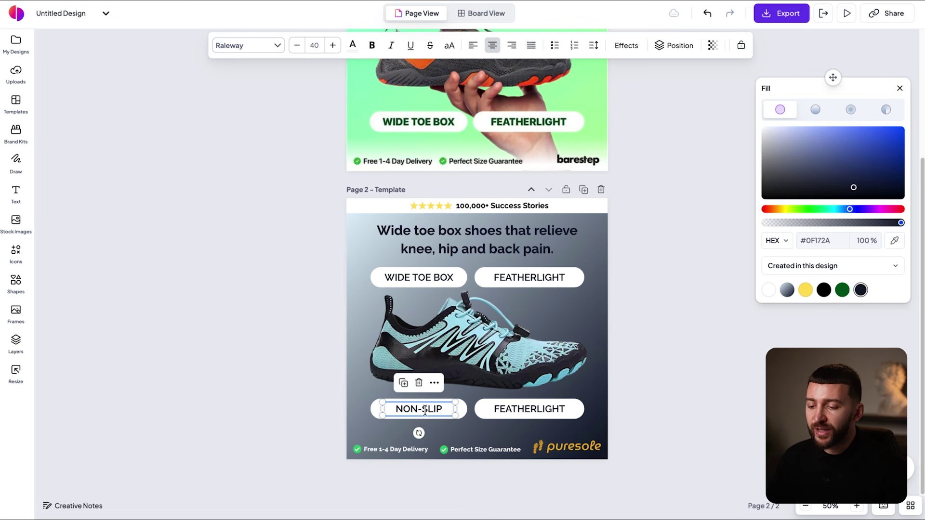
double_click(514, 409)
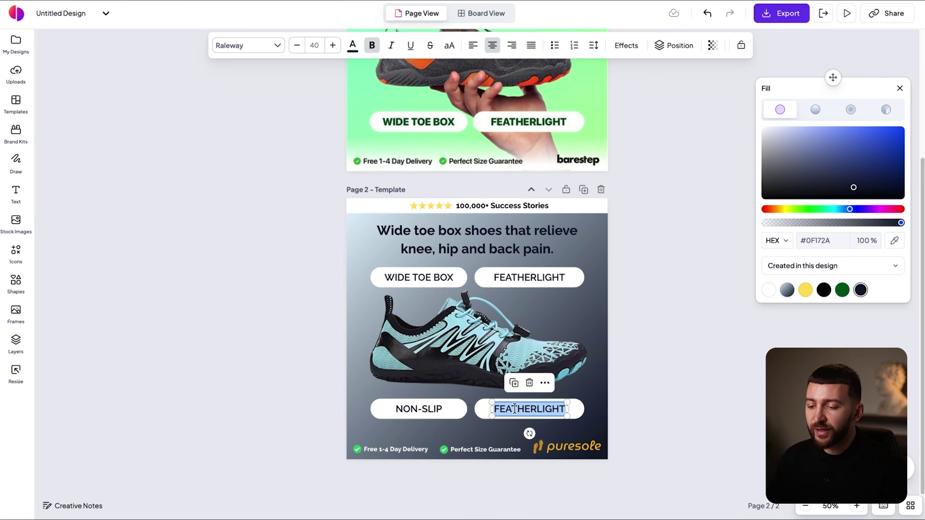
type("BREATHABLE")
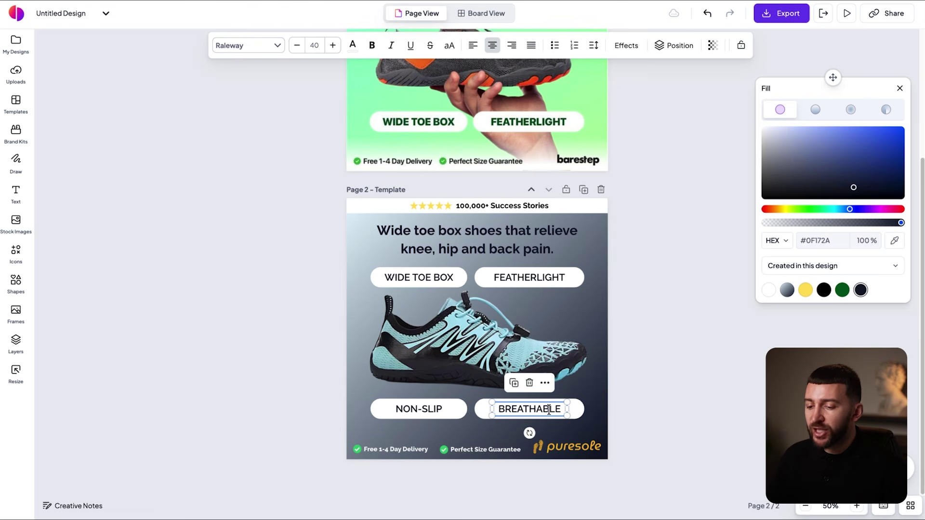
left_click(722, 376)
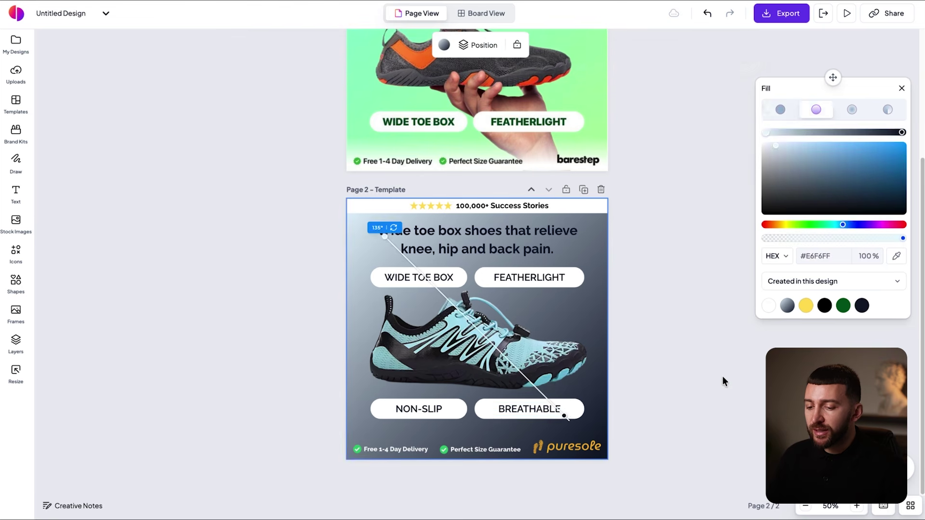
left_click(786, 19)
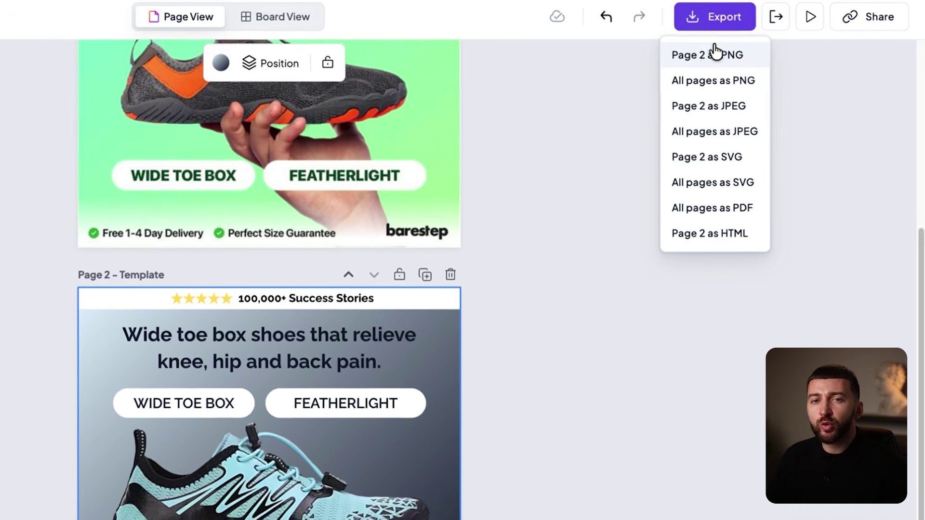
left_click(730, 52)
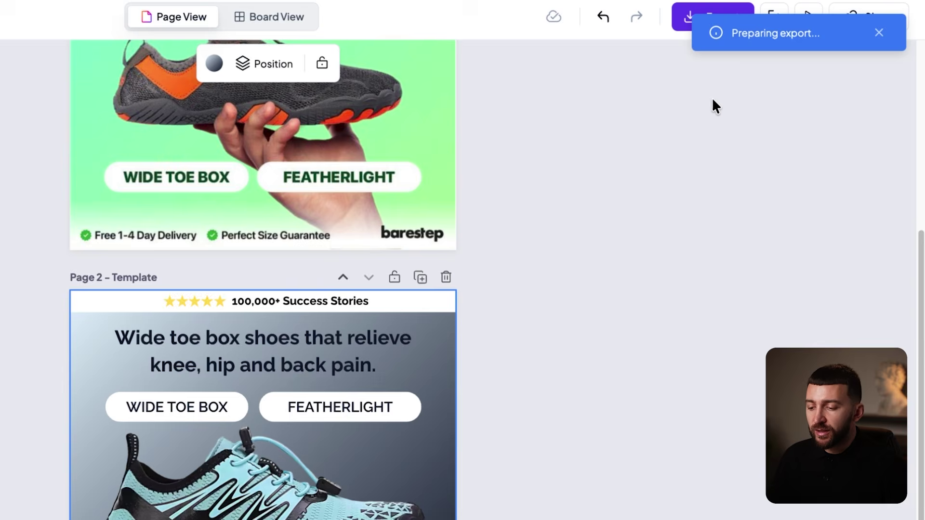
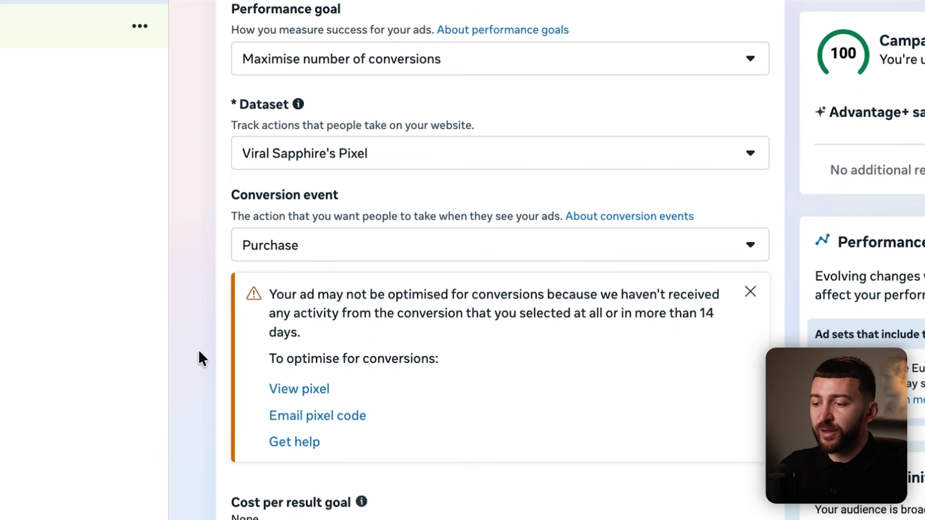
Set the ad set's start time to 00:00 in Budget & schedule.
scroll(208, 337, "down", 2)
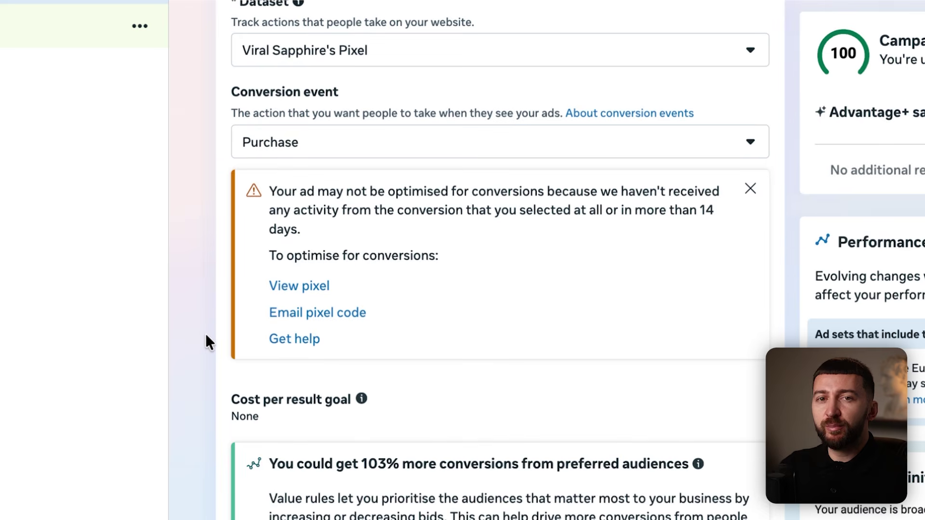
scroll(206, 303, "down", 5)
scroll(205, 270, "down", 3)
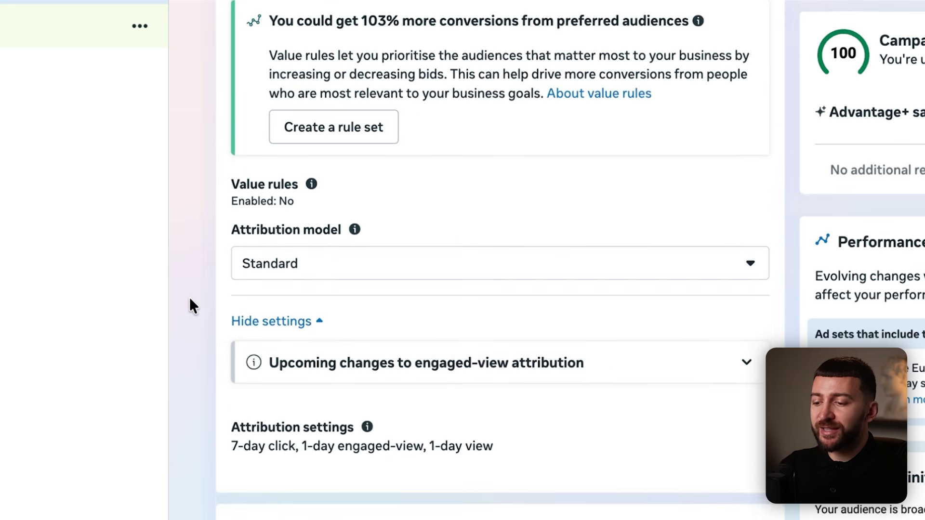
scroll(190, 303, "down", 2)
scroll(190, 305, "down", 6)
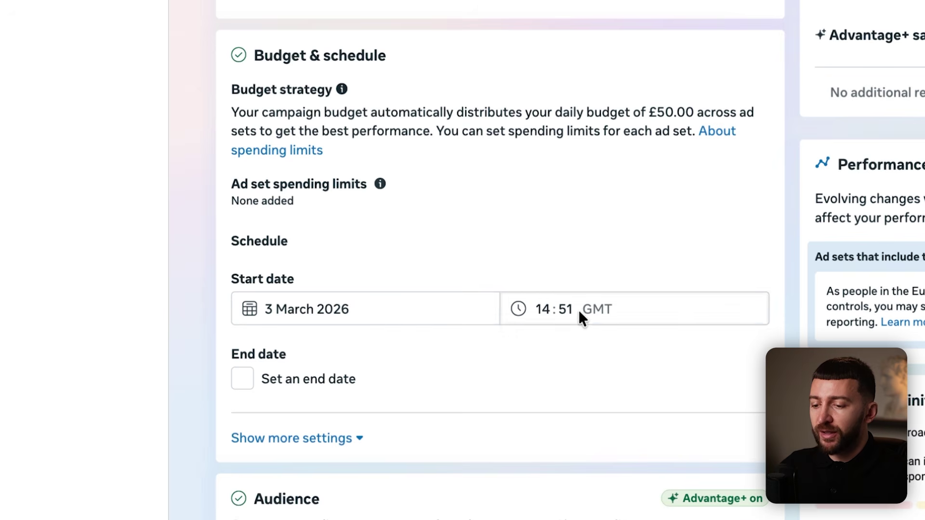
left_click(545, 310)
left_click(523, 309)
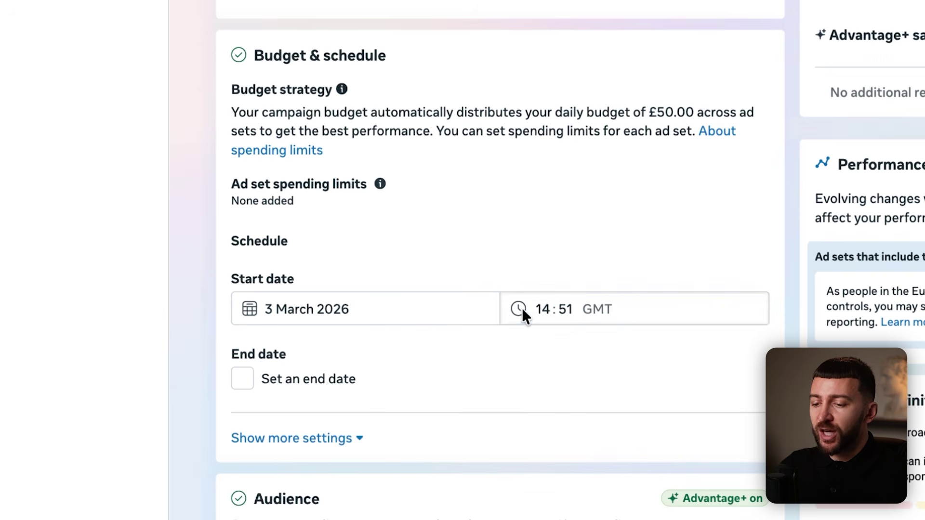
left_click(540, 311)
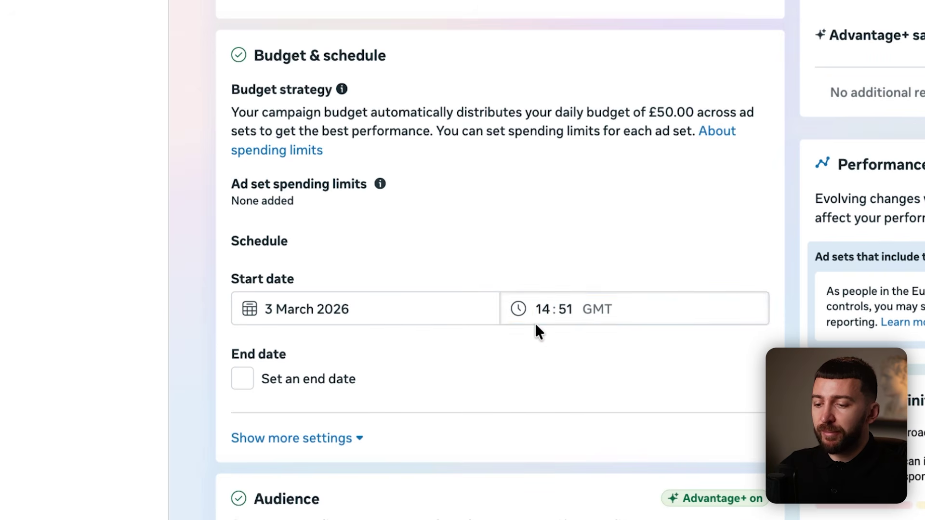
left_click(300, 301)
left_click(565, 305)
left_click(565, 305)
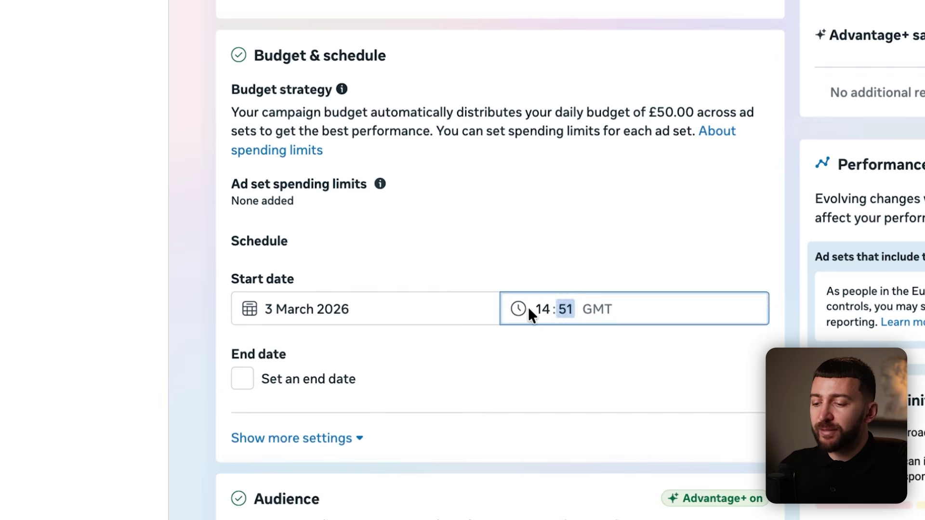
left_click(530, 308)
left_click(540, 309)
type("00")
left_click(567, 309)
type("00")
Change the start date to 4 March 2026 and reveal the extra scheduling settings.
left_click(329, 315)
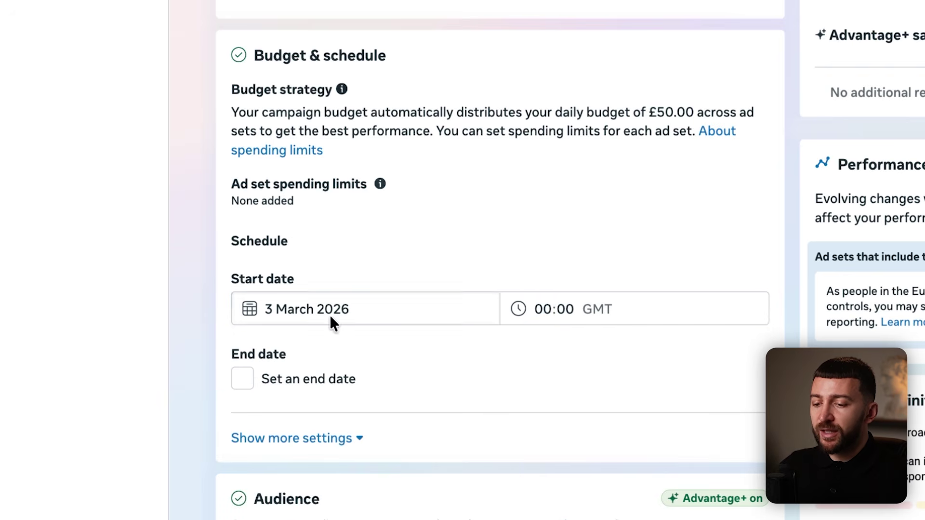
left_click(349, 407)
left_click(207, 334)
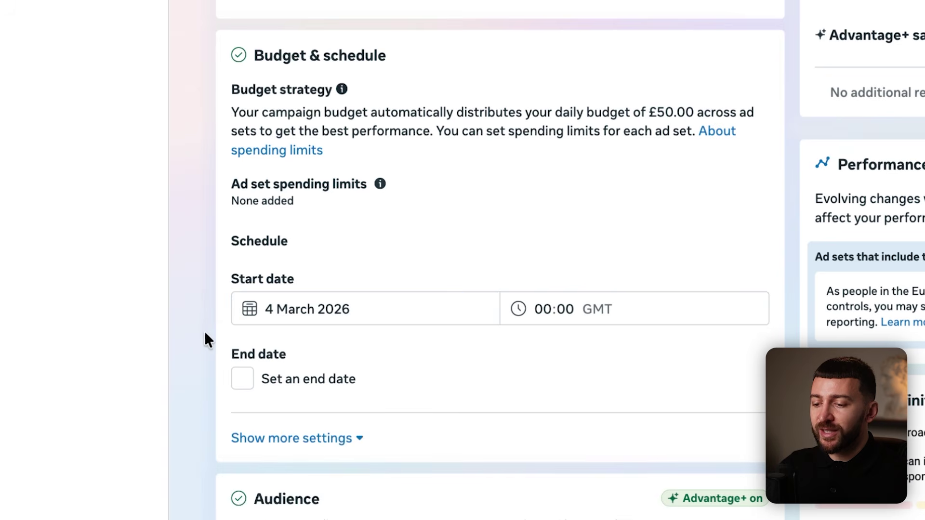
scroll(241, 289, "down", 5)
left_click(294, 215)
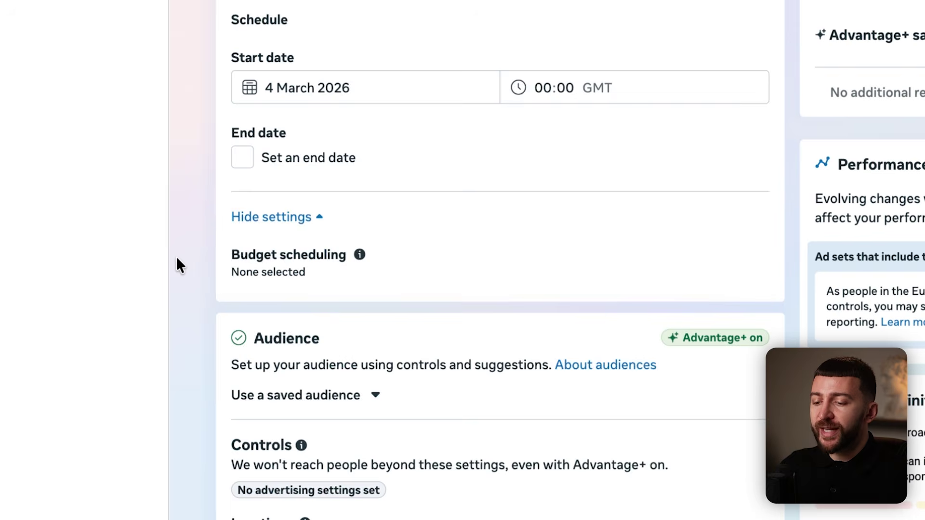
scroll(183, 264, "down", 3)
scroll(186, 265, "down", 4)
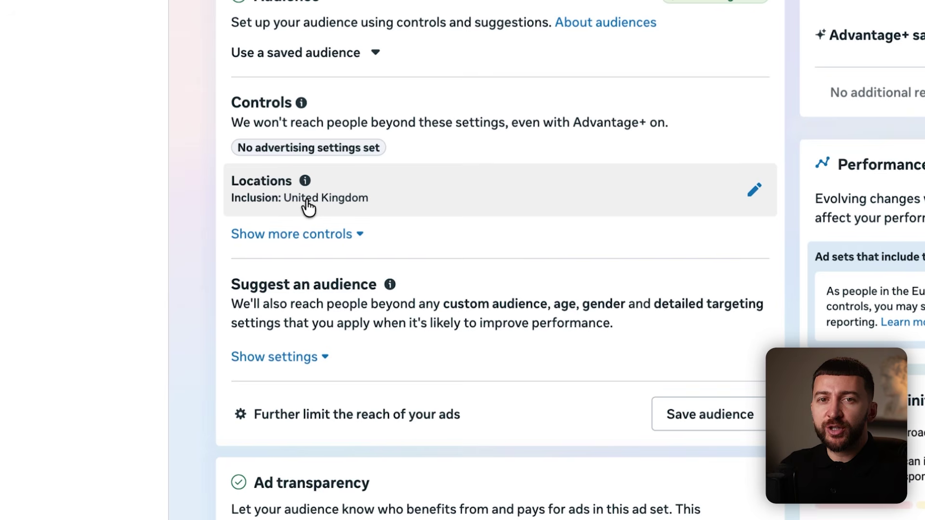
Keep United Kingdom as the location, abandoning a search for United States.
left_click(751, 198)
left_click(404, 331)
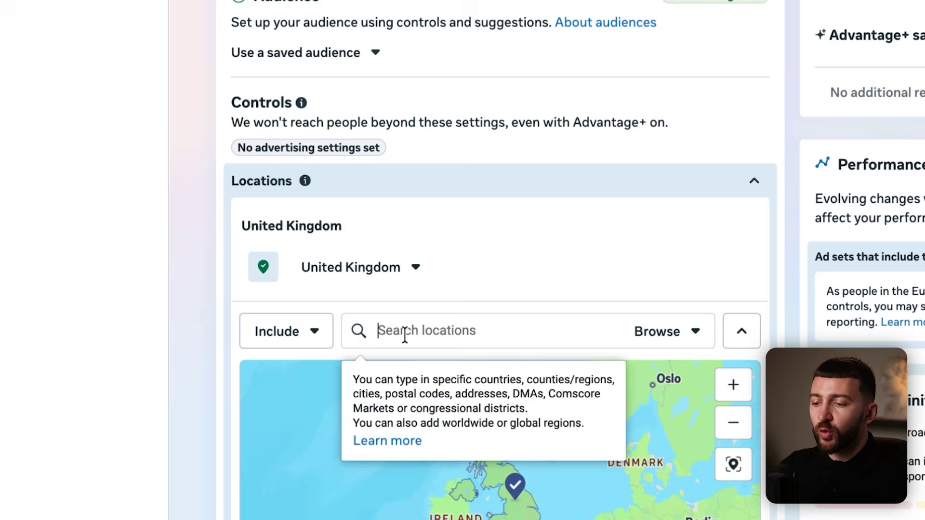
type("United States")
left_click(721, 192)
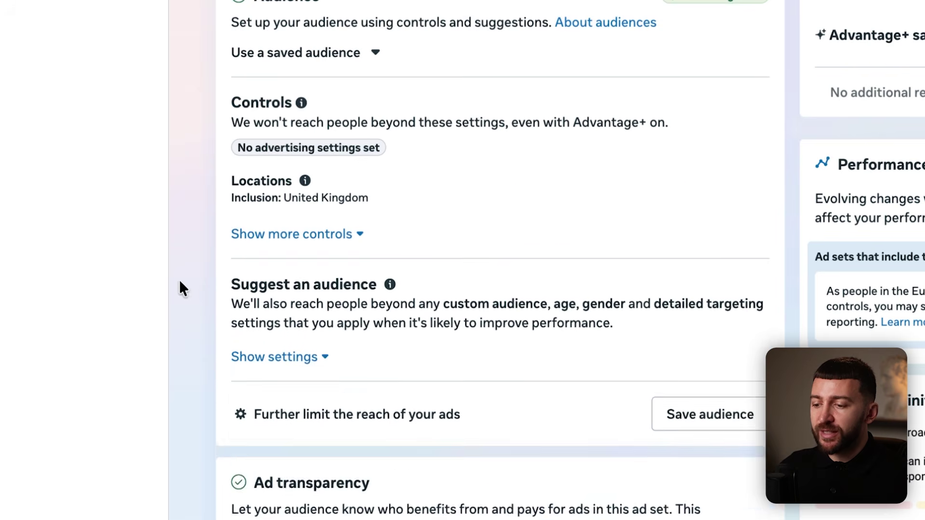
Expand audience settings and show the estimated audience size of 50,000,000–58,800,000.
scroll(231, 275, "down", 2)
left_click(285, 246)
scroll(201, 301, "down", 2)
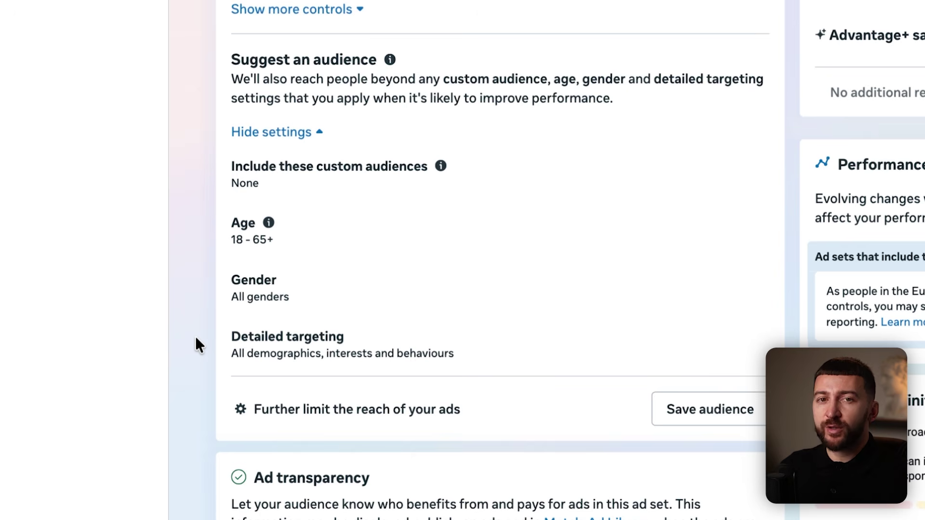
scroll(192, 325, "down", 5)
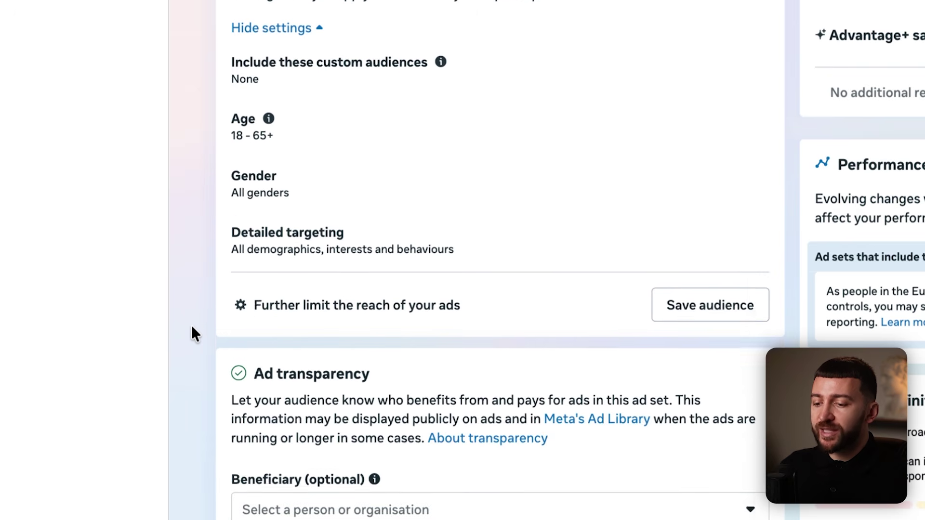
scroll(192, 325, "down", 4)
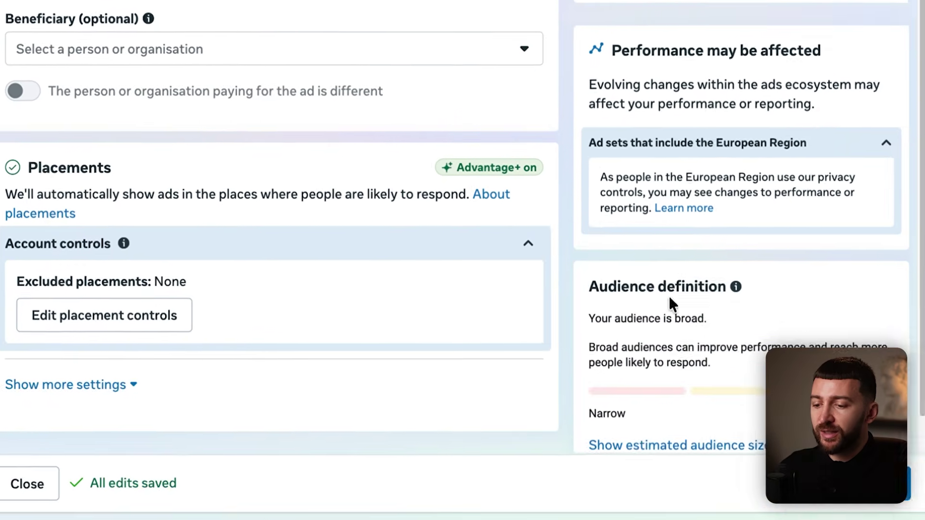
scroll(744, 285, "down", 1)
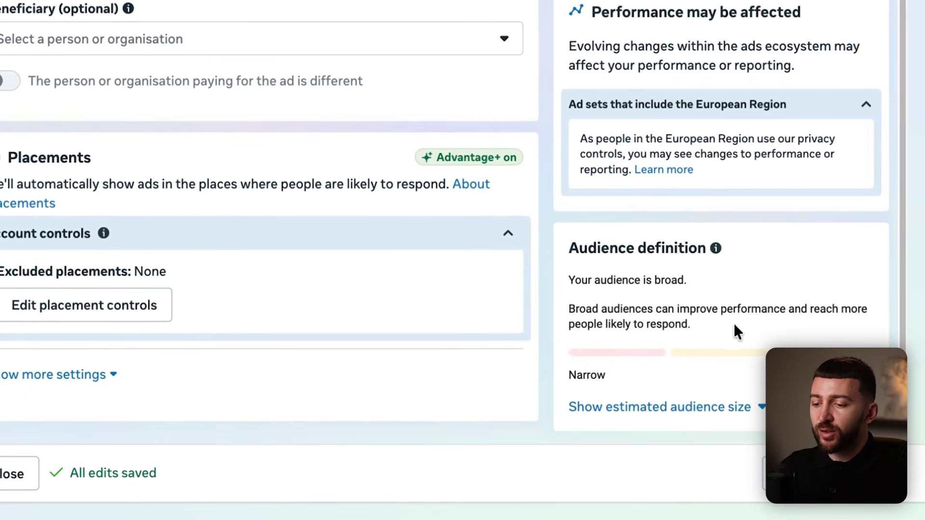
left_click(694, 409)
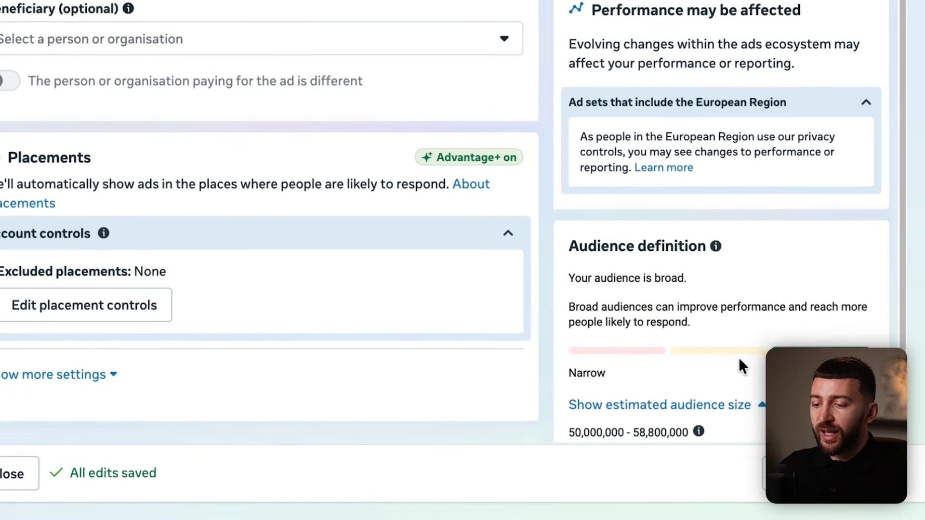
scroll(739, 363, "down", 2)
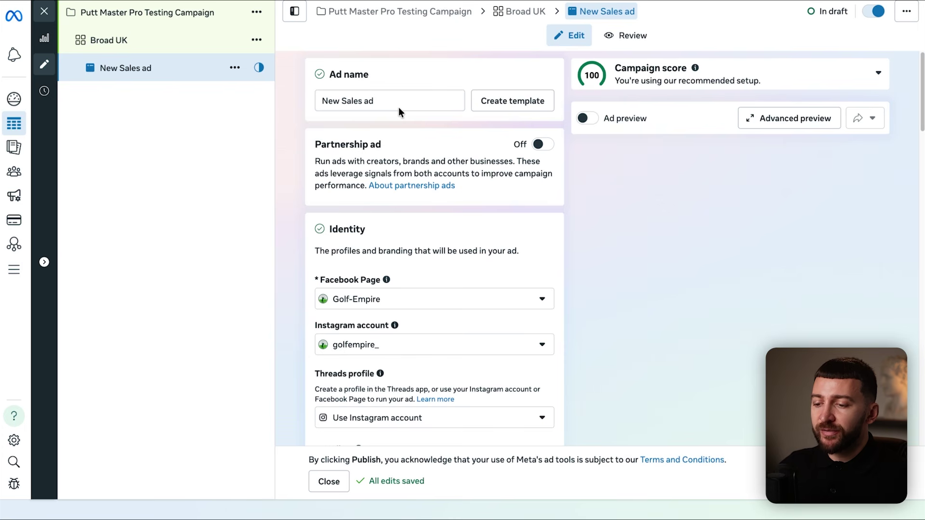
Rename the ad 'Video Ad 1 - Mum UGC' and check its Facebook Page, leaving it unchanged.
left_click_drag(398, 102, 301, 115)
type("Video Ad 1 - Mum UGC")
left_click(291, 155)
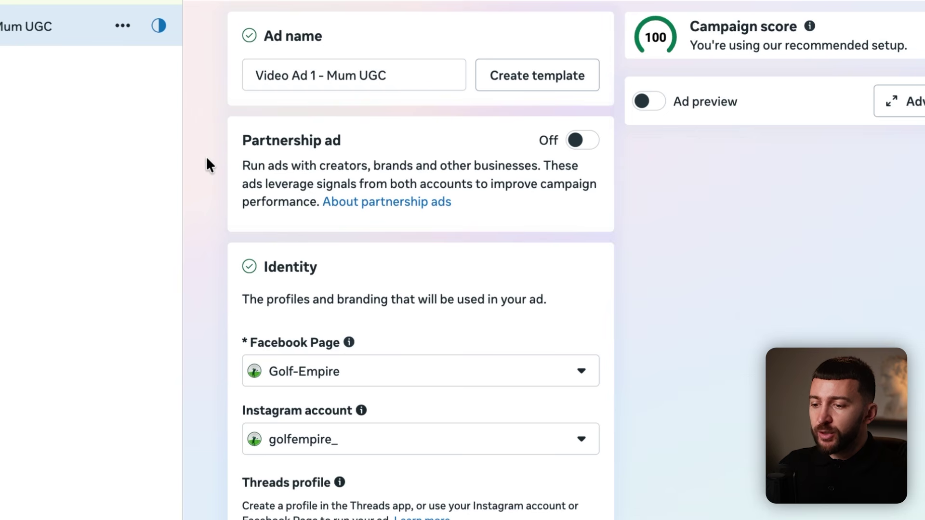
scroll(194, 169, "down", 3)
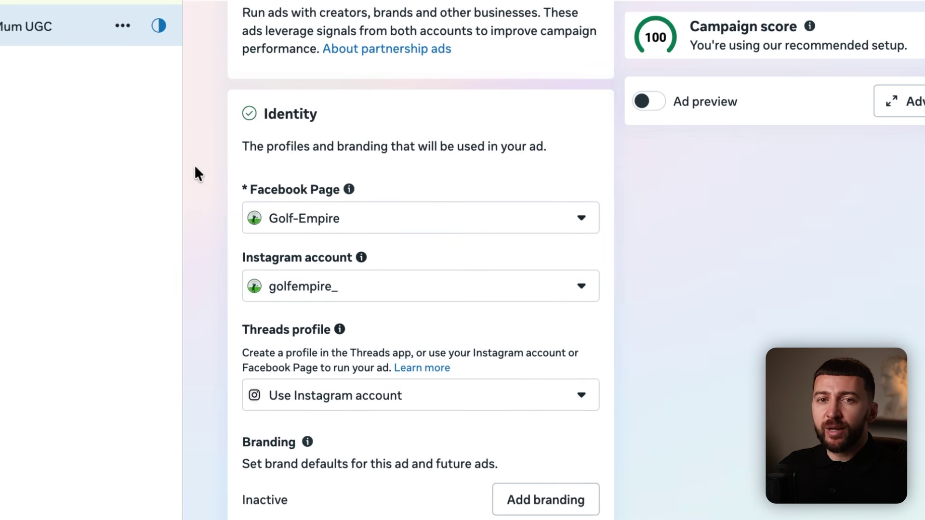
left_click(357, 235)
left_click(357, 235)
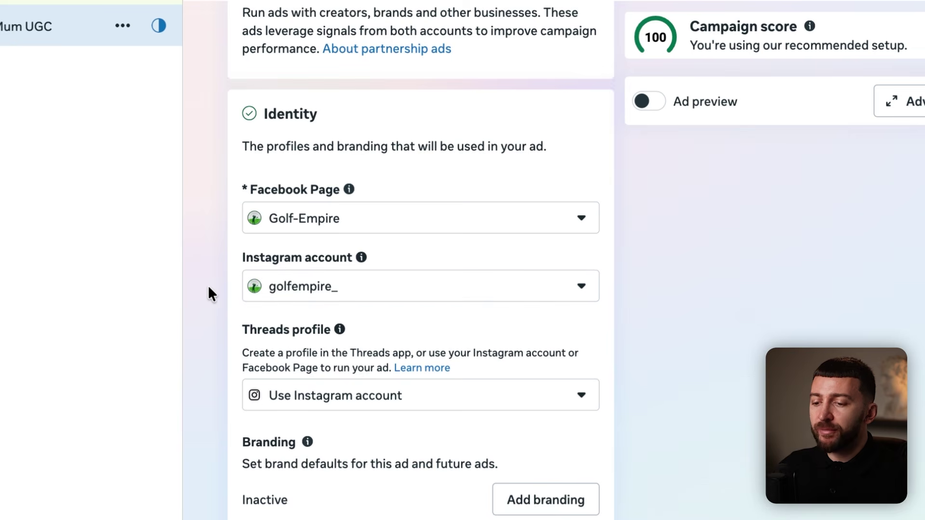
Paste the putt-master-pro product page link as the ad's website URL.
scroll(207, 285, "down", 7)
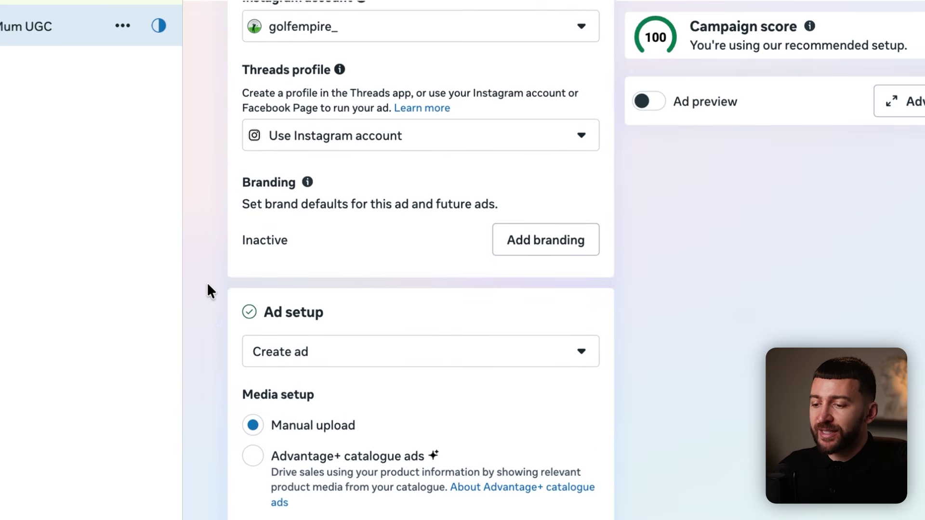
scroll(207, 285, "down", 3)
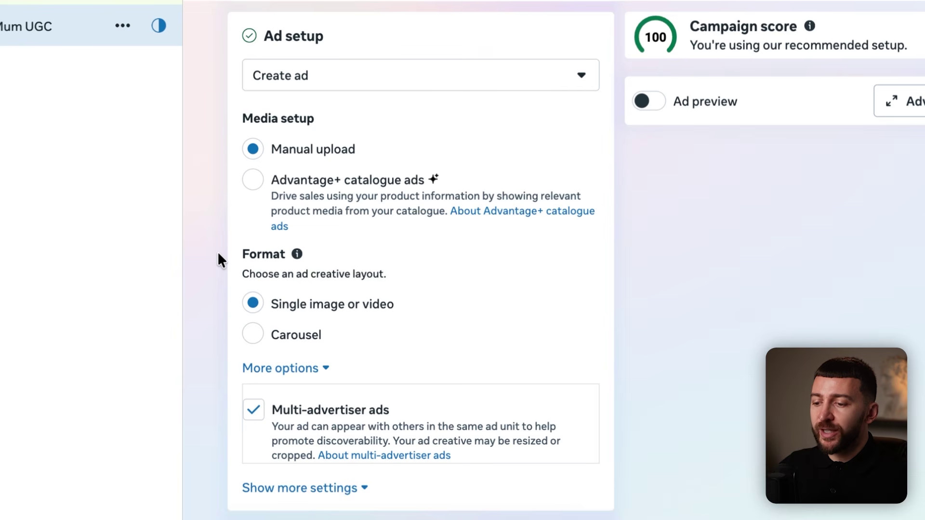
scroll(218, 253, "down", 5)
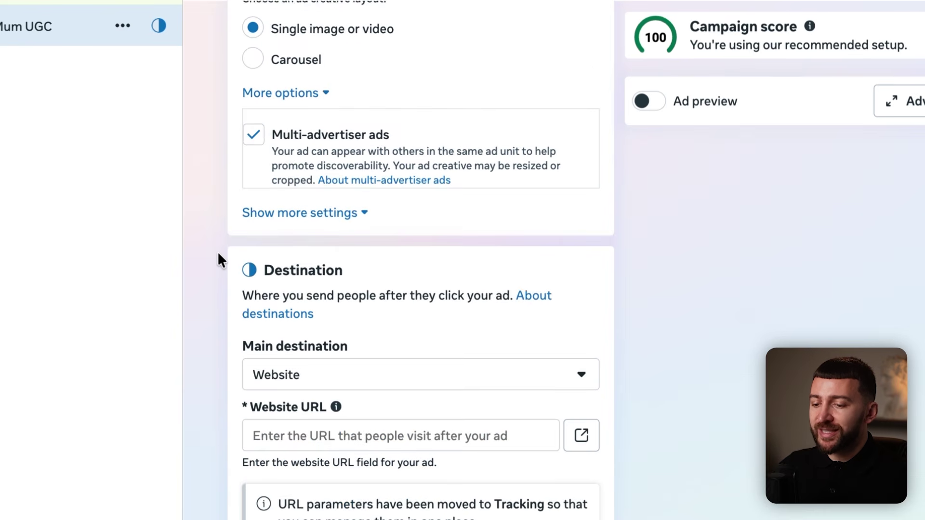
scroll(217, 254, "down", 4)
left_click(334, 258)
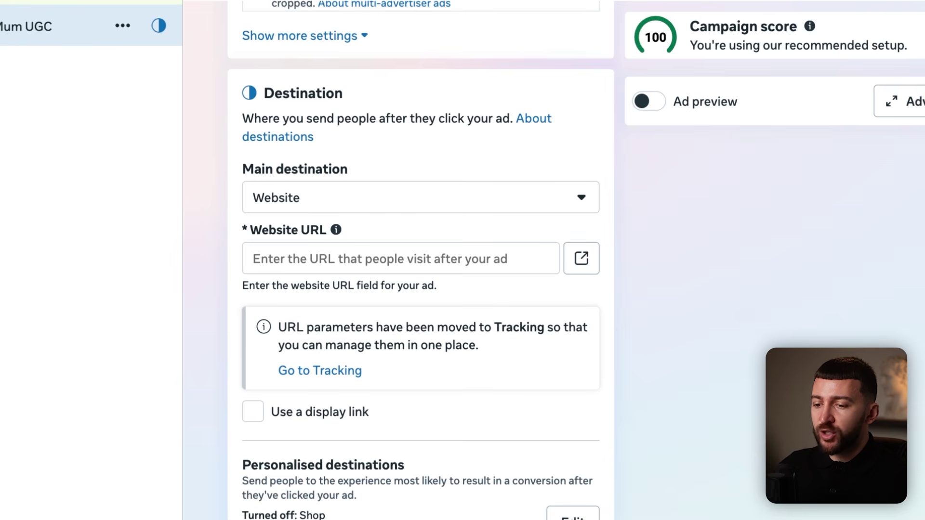
left_click(307, 262)
type("https://golf-empire.com/products/putt-master-pro")
left_click(218, 308)
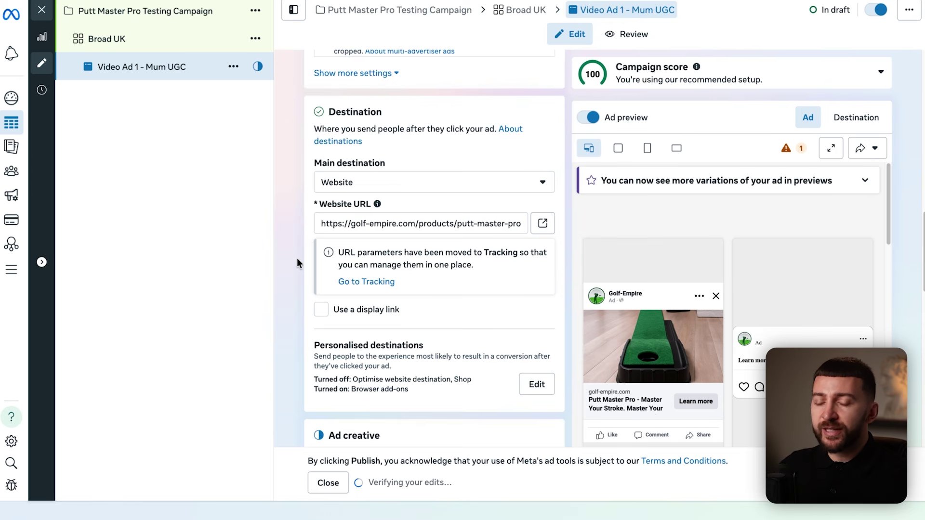
left_click(321, 309)
left_click(355, 332)
type("https://golf-empire.com/products/putt-master-pro")
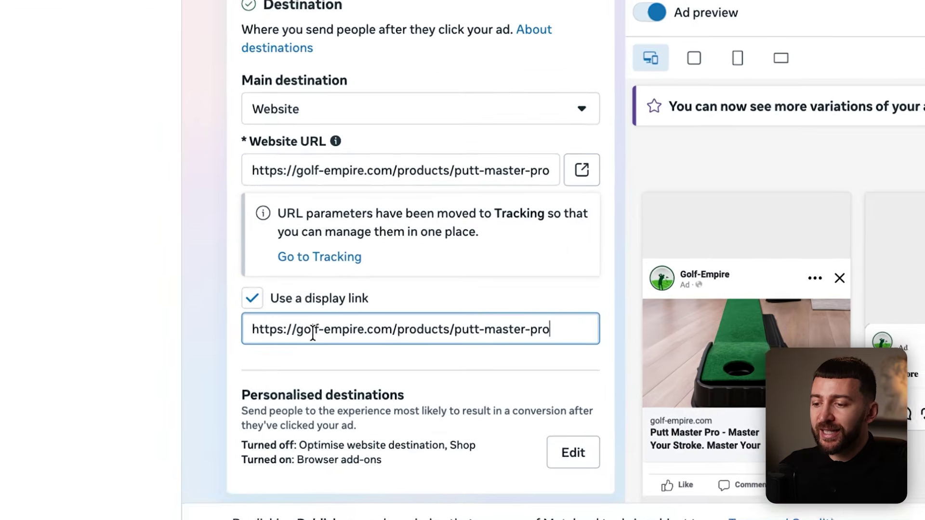
left_click_drag(525, 336, 428, 335)
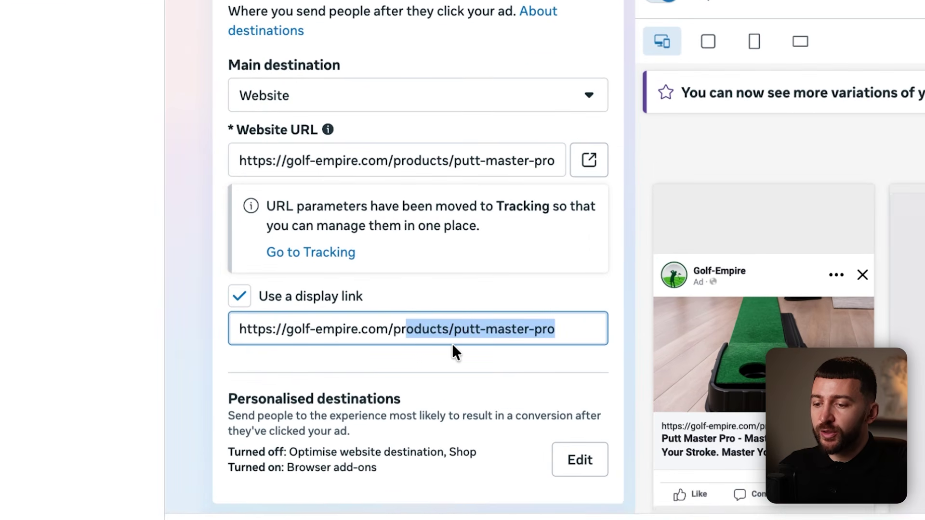
key("BackSpace")
key("BackSpace")
key("BackSpace")
key("BackSpace")
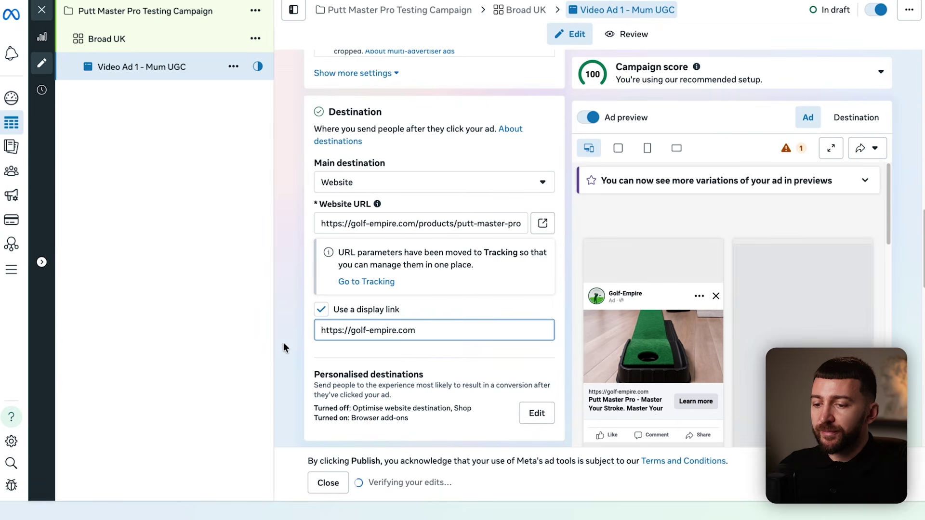
left_click(190, 348)
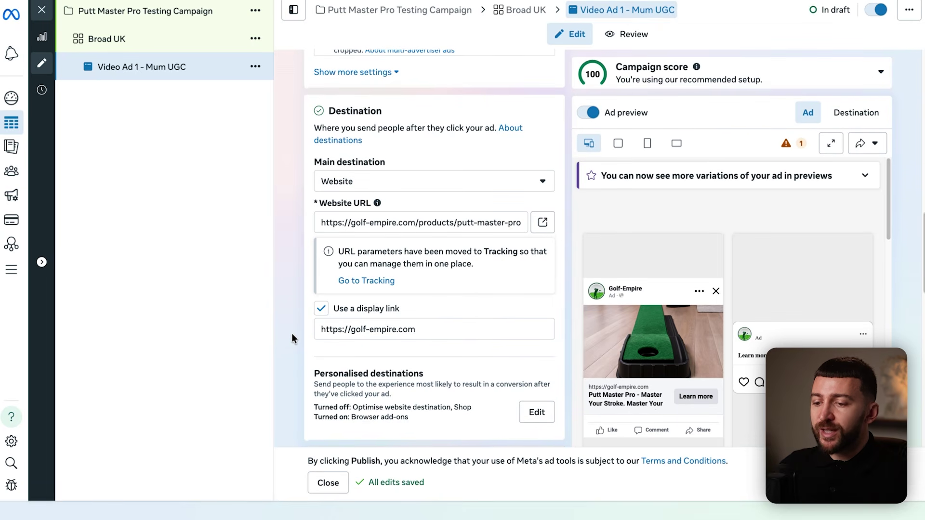
Bring up the Set up creative dropdown in the Ad creative section.
scroll(291, 337, "down", 3)
scroll(291, 332, "down", 3)
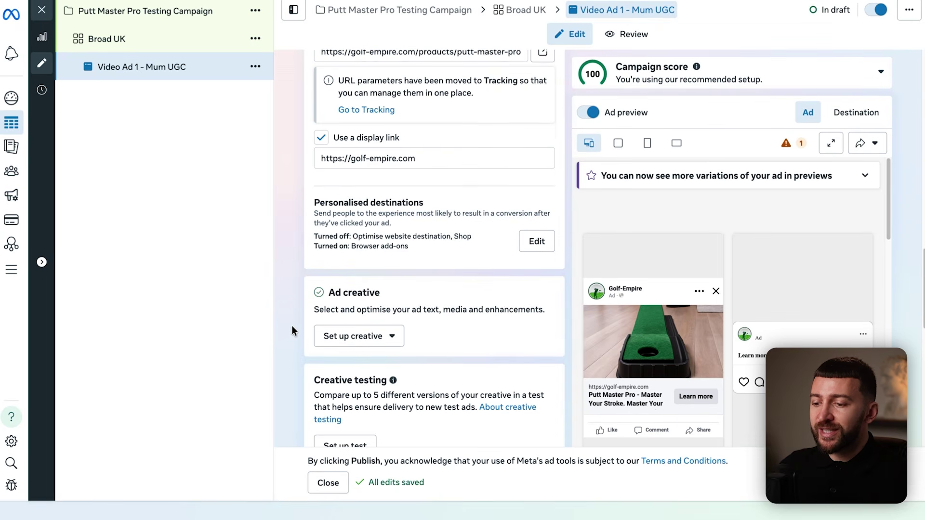
left_click(345, 251)
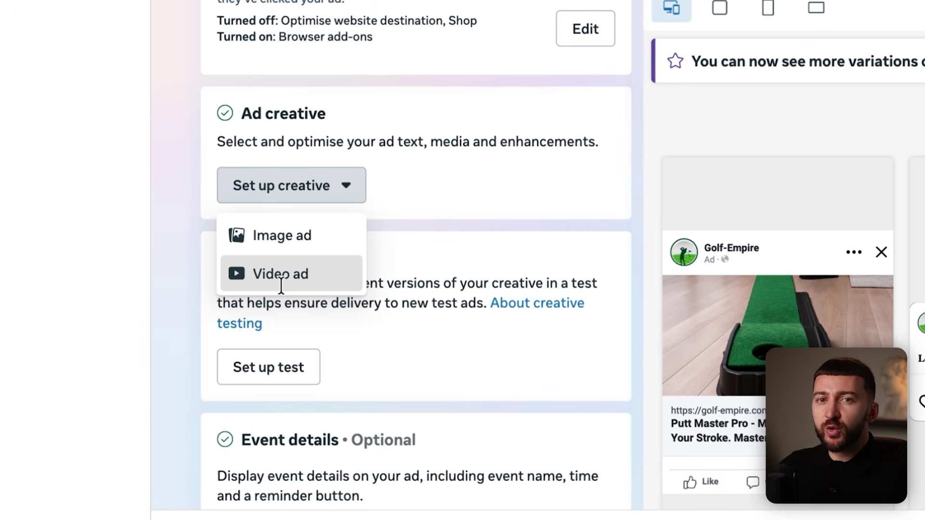
Pick a creative format, switch off website highlights while keeping products on, and continue.
left_click(281, 273)
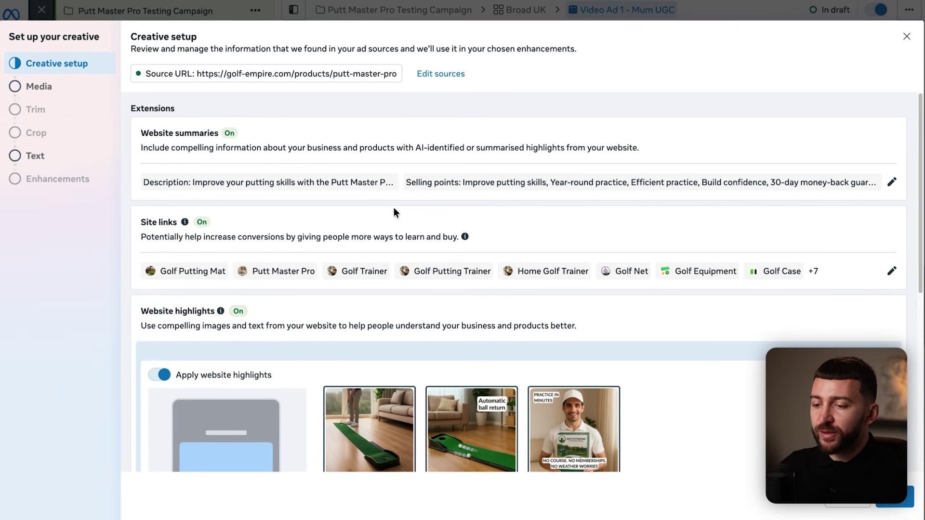
scroll(411, 214, "down", 6)
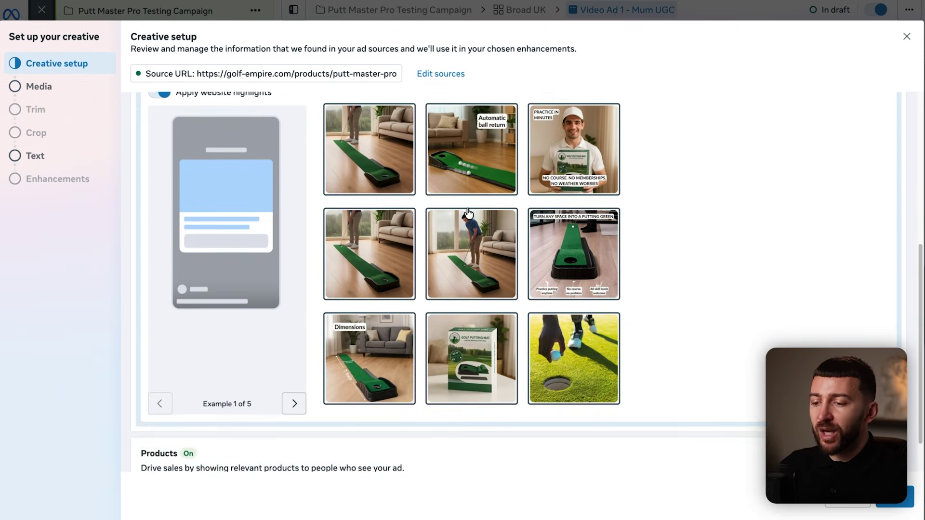
scroll(468, 212, "up", 2)
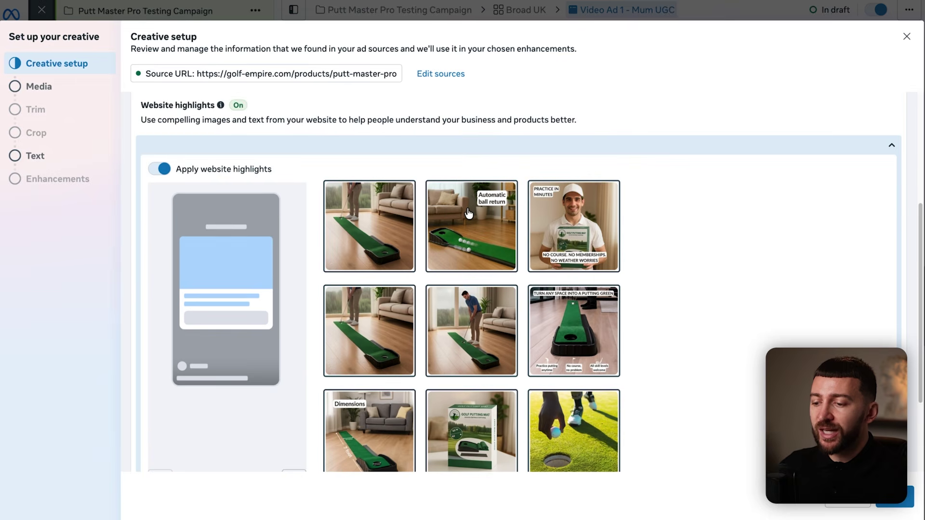
left_click(163, 168)
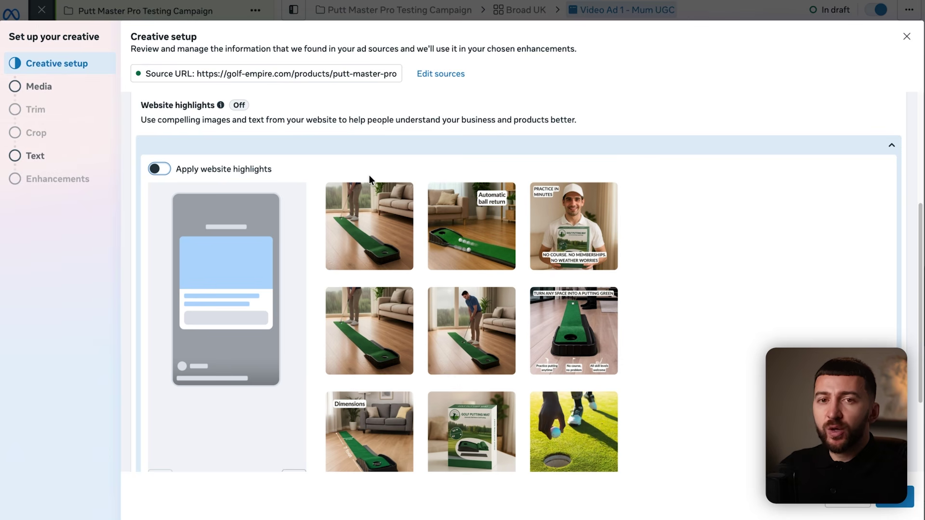
scroll(369, 175, "down", 3)
scroll(612, 430, "down", 3)
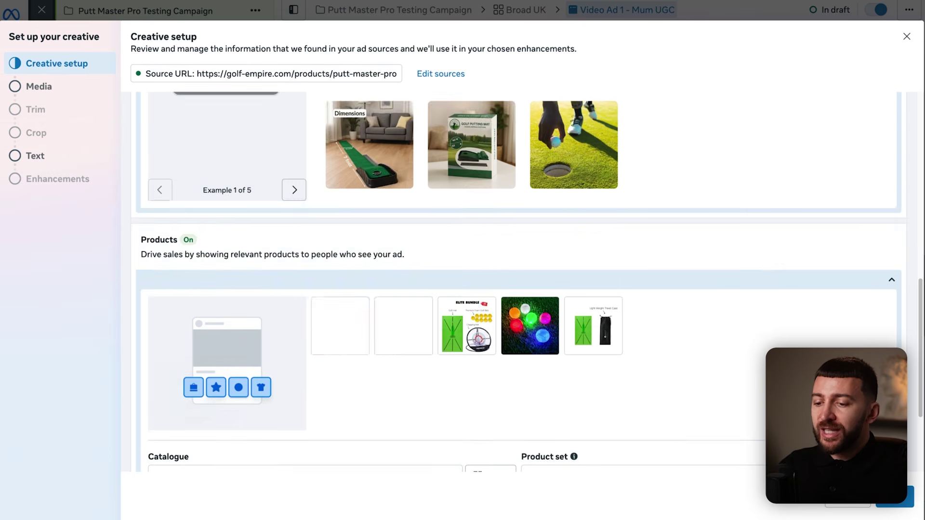
scroll(686, 423, "down", 3)
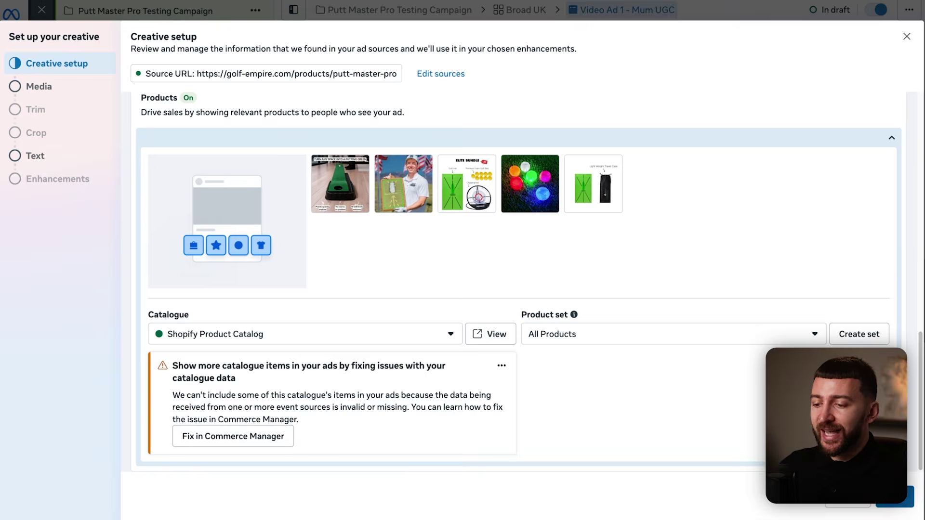
left_click(895, 497)
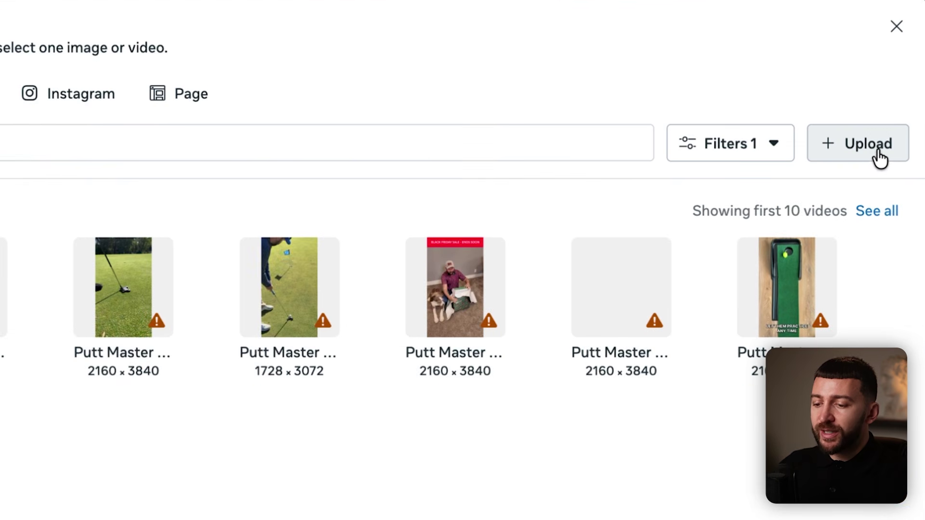
Upload Final Golf Ad.mp4 as the ad's video.
left_click(878, 155)
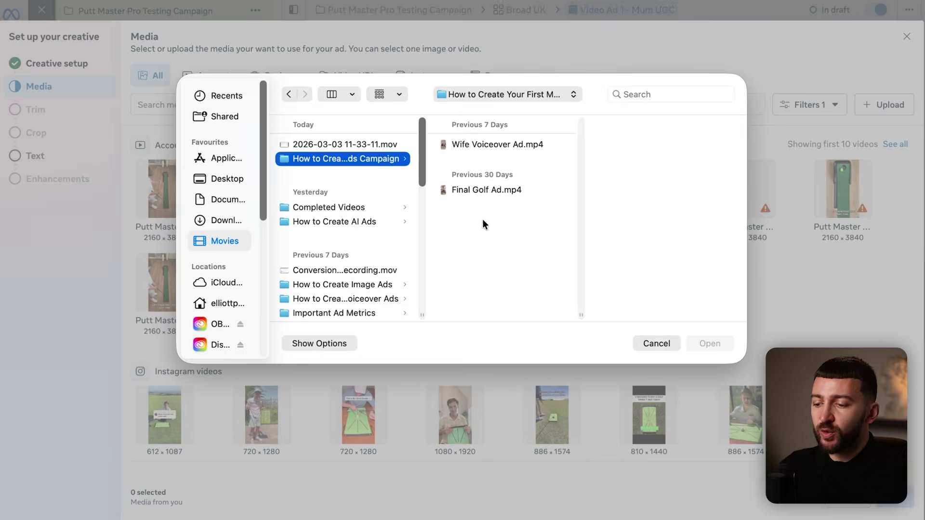
double_click(487, 190)
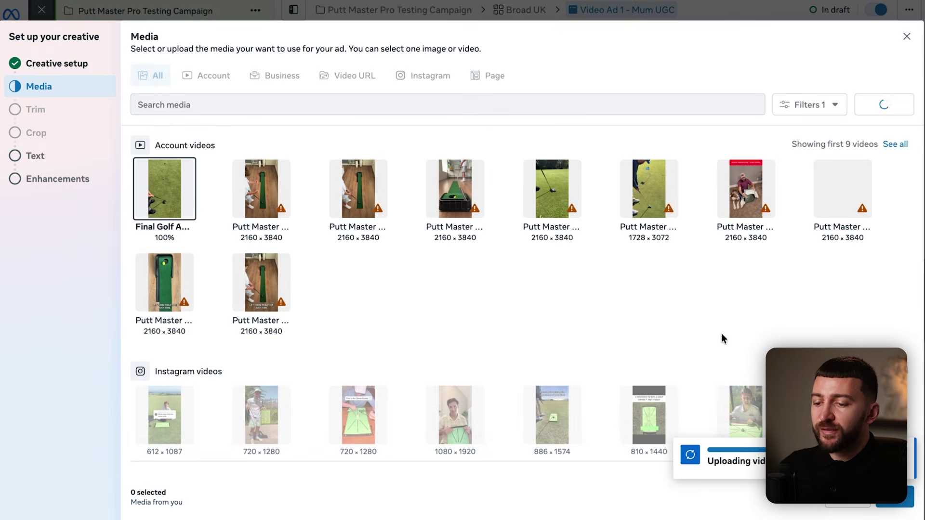
left_click(909, 501)
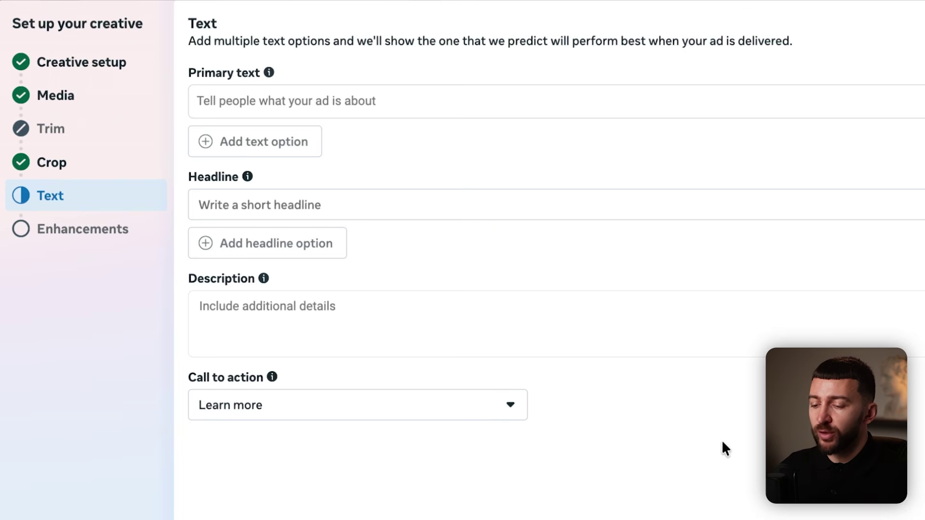
Paste the two-line primary text and the headline 'The Perfect Gift for Young Golfers.'.
left_click(332, 103)
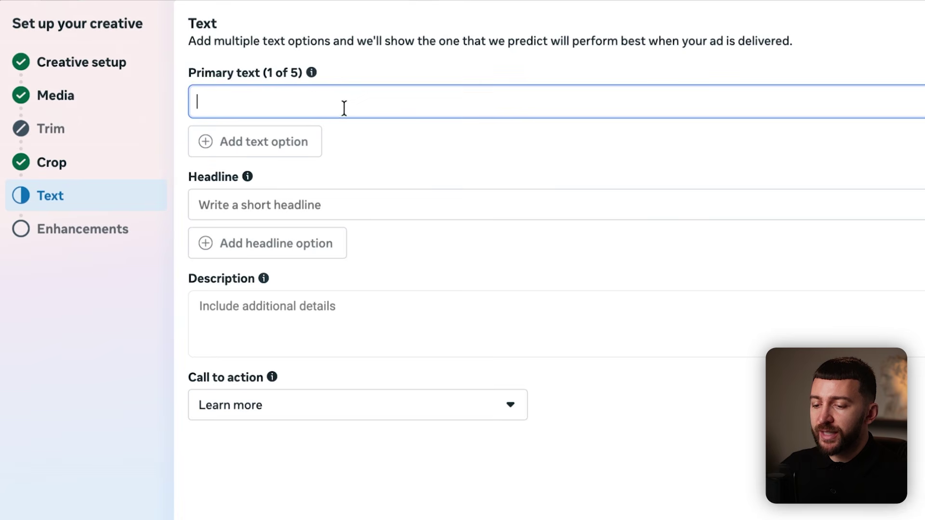
type("Got a young golfer at home? ⛳ This might be the one gift they actually use.")
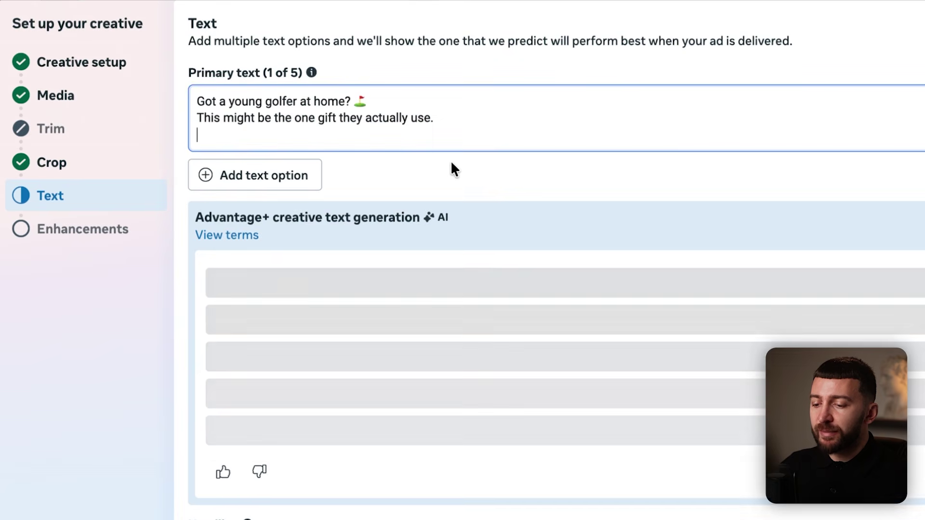
key("BackSpace")
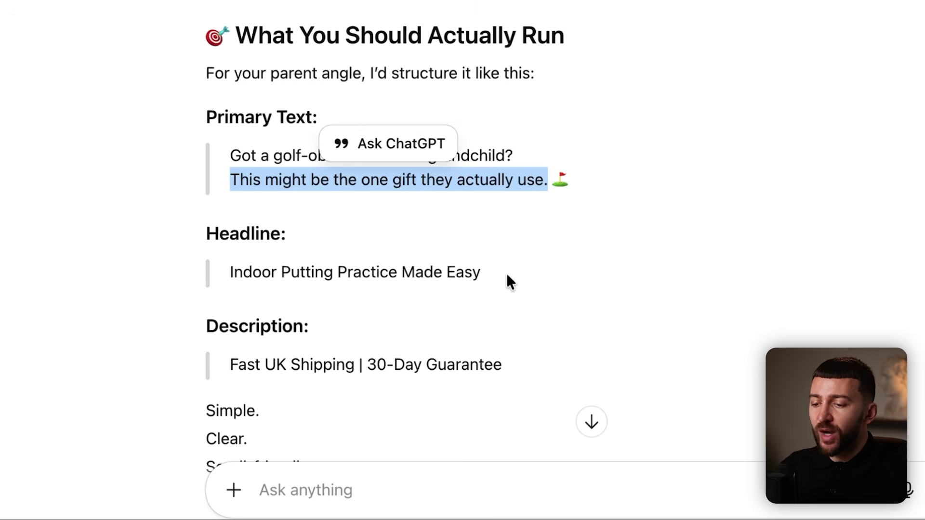
left_click_drag(509, 282, 278, 271)
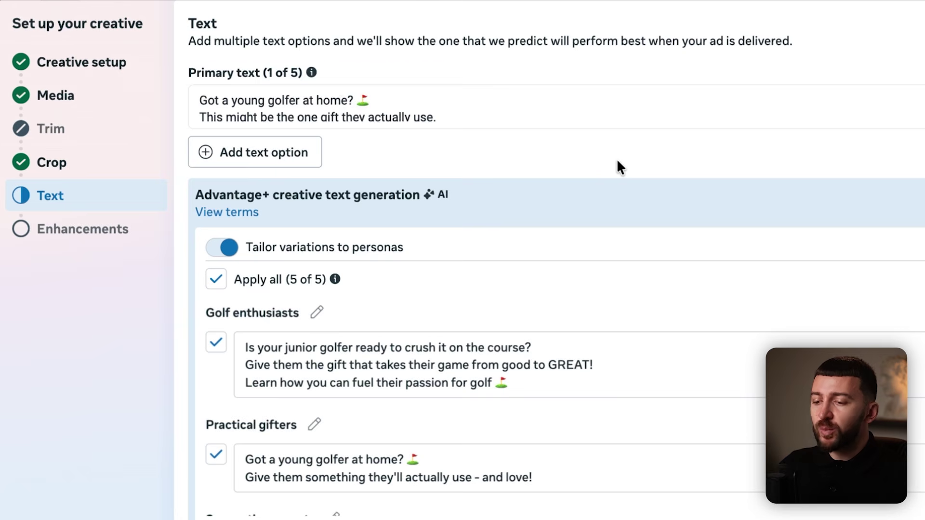
scroll(618, 159, "down", 7)
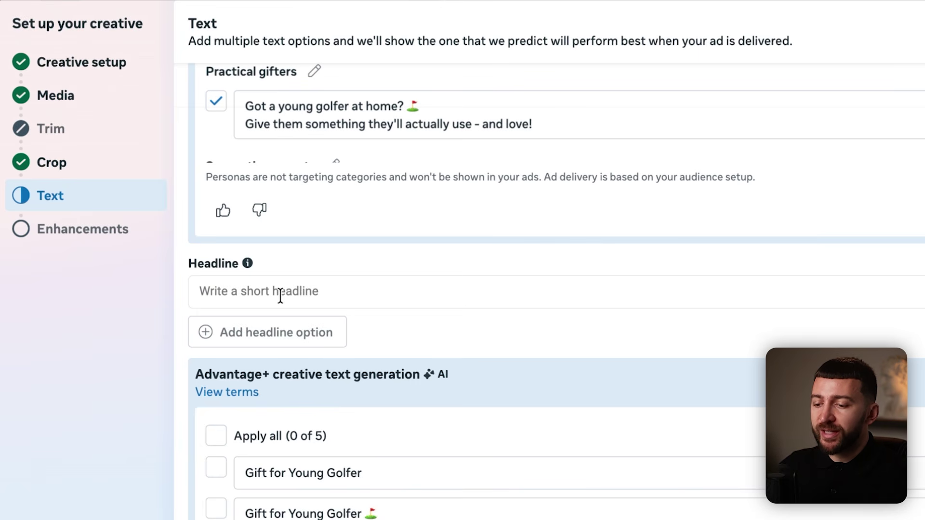
left_click(280, 295)
type("The Perfect Gift for Young Golfers.")
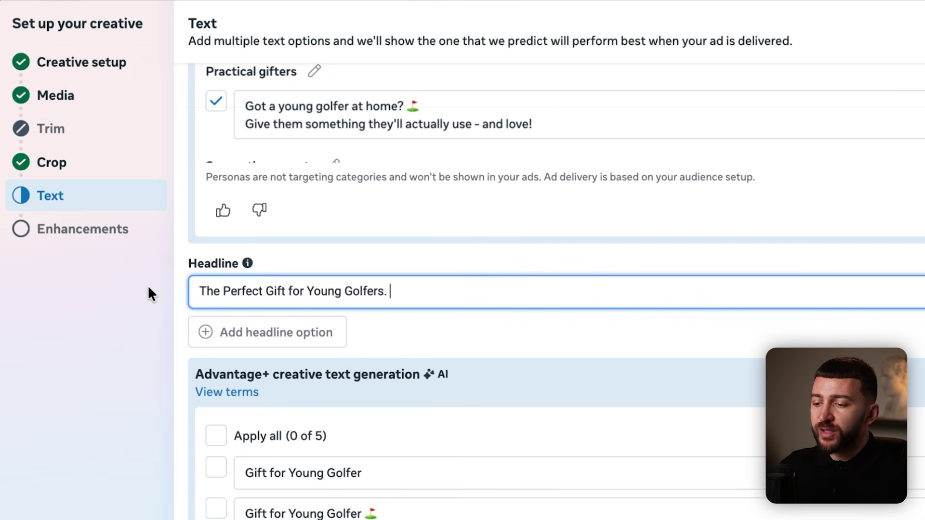
left_click(458, 340)
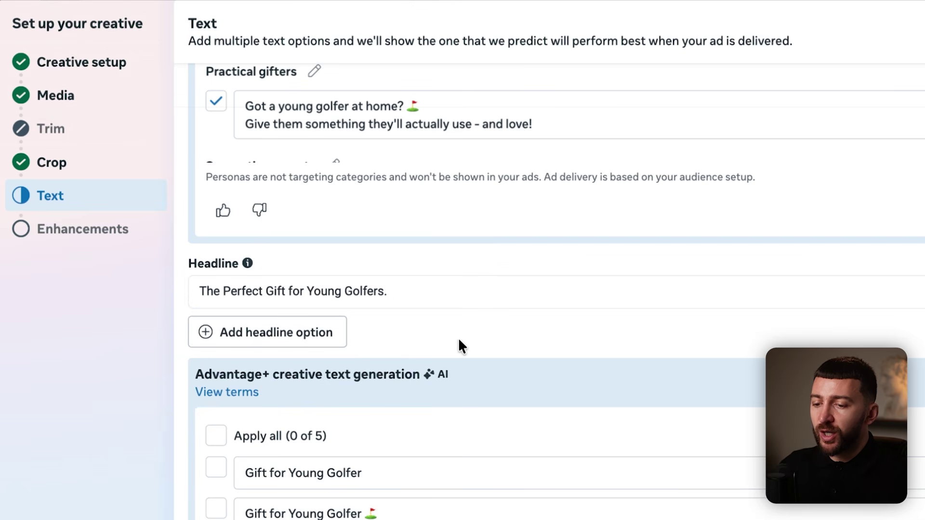
Paste the 30-Day Money Back Guarantee description.
scroll(530, 303, "down", 9)
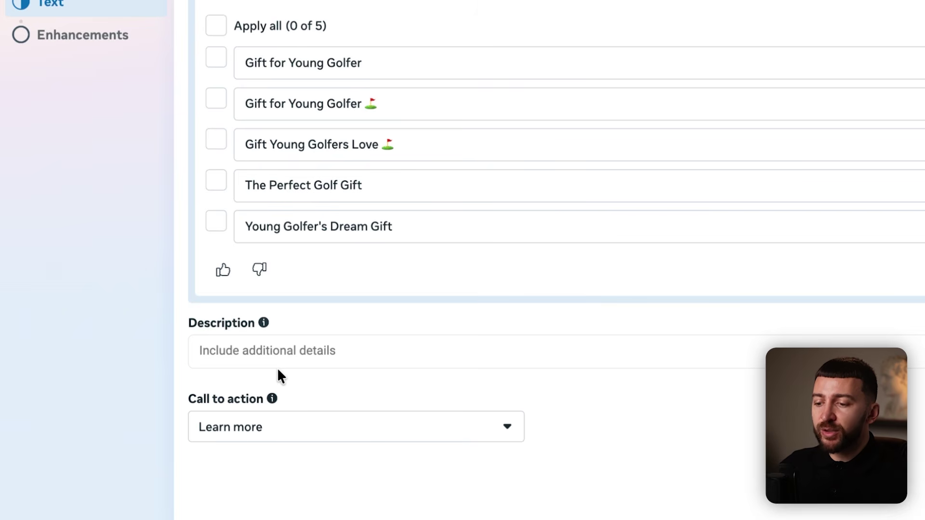
left_click(275, 360)
type("30-Day Money Back Guarantee")
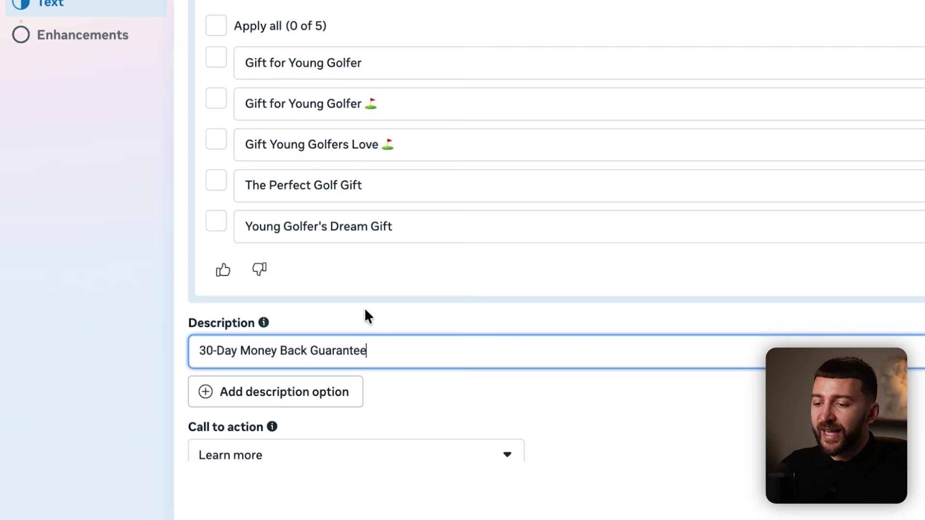
left_click(475, 291)
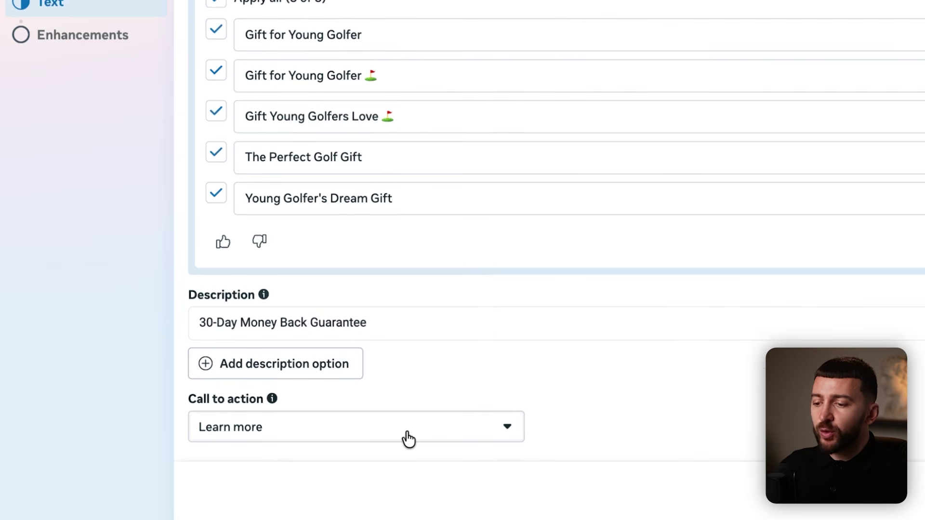
Set the call to action to Shop now.
left_click(409, 439)
scroll(384, 343, "up", 3)
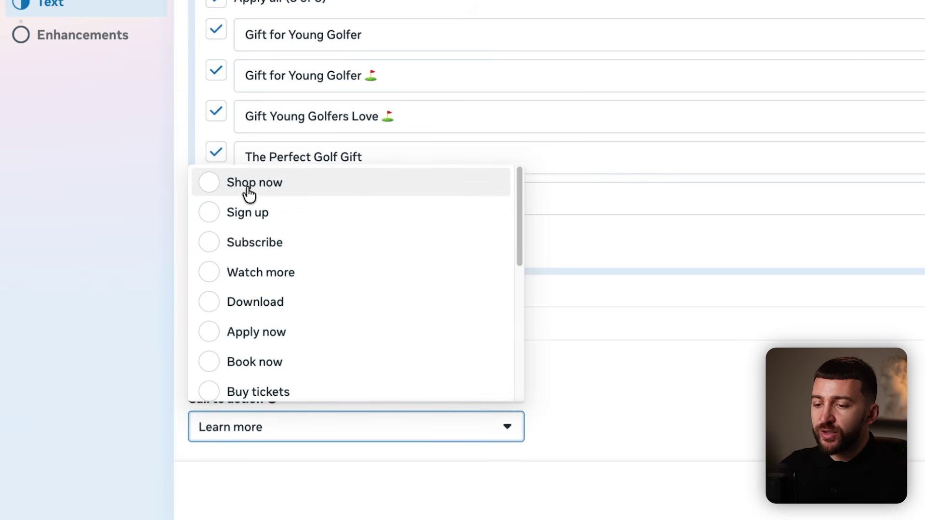
left_click(287, 197)
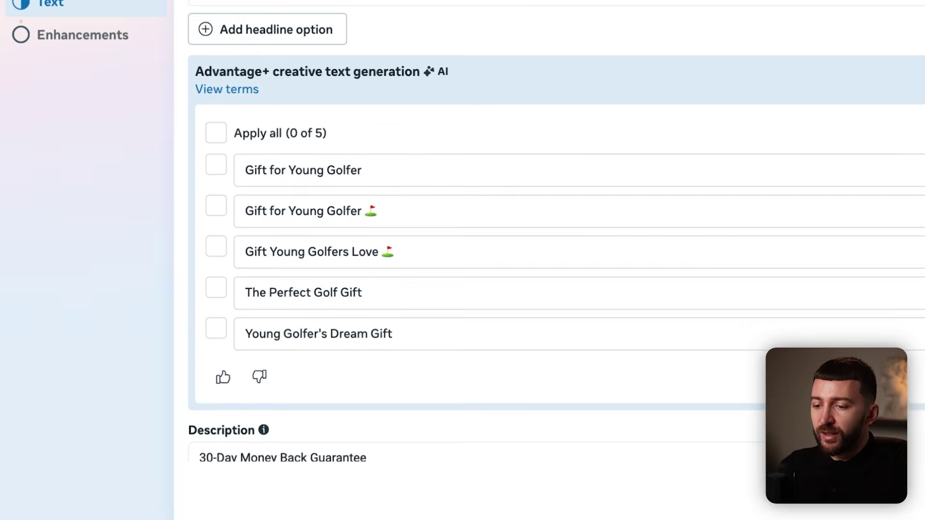
scroll(530, 241, "up", 10)
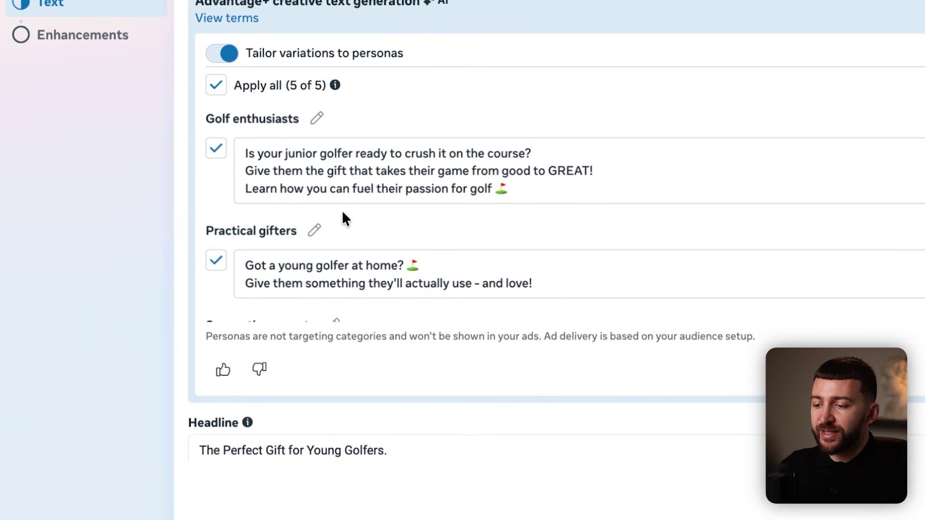
Apply all five AI-suggested headline variations.
scroll(477, 256, "down", 5)
scroll(475, 248, "down", 3)
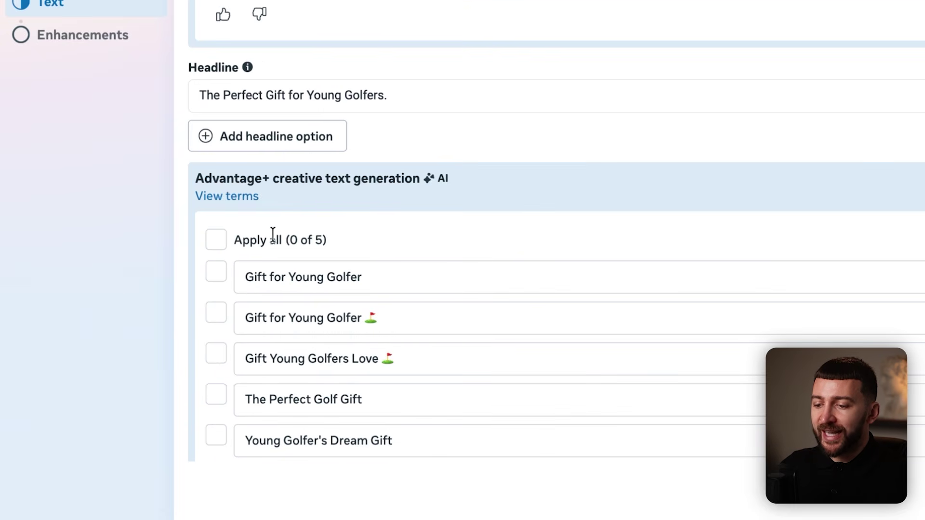
left_click(217, 241)
scroll(427, 235, "down", 5)
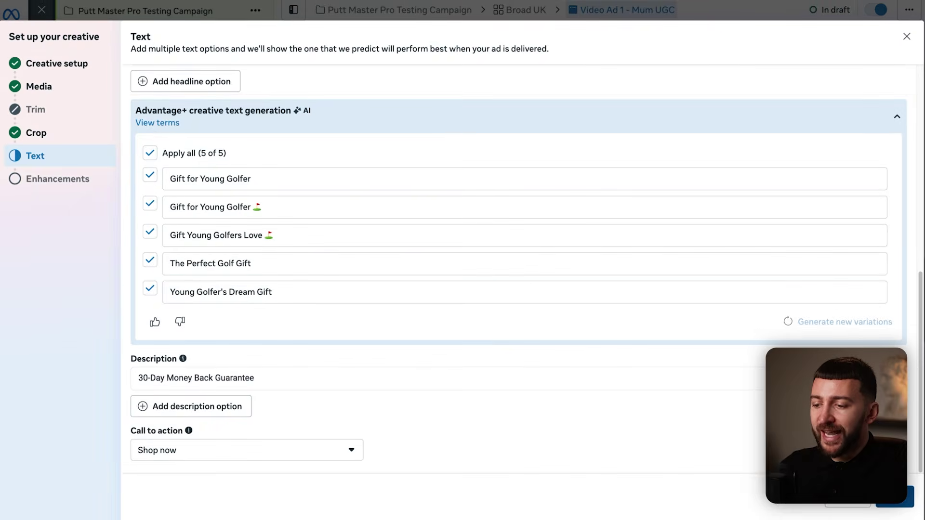
left_click(894, 497)
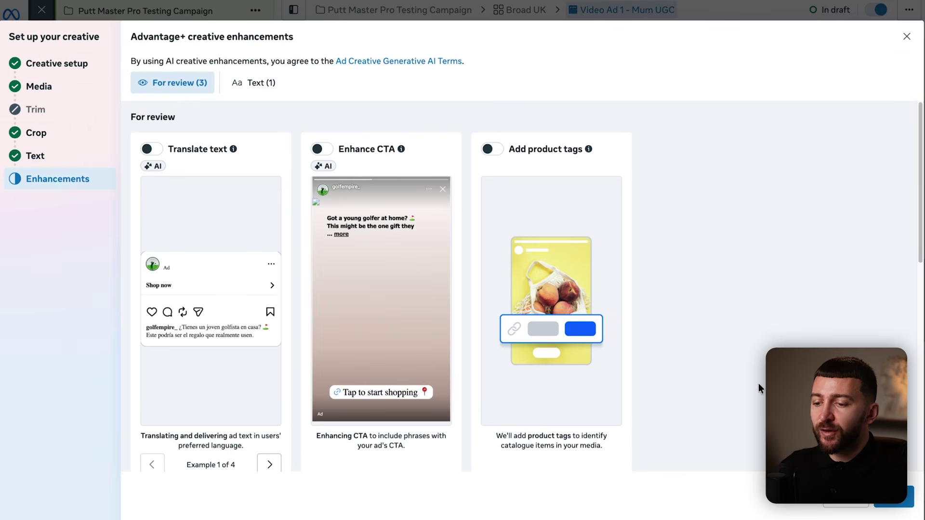
scroll(809, 344, "down", 4)
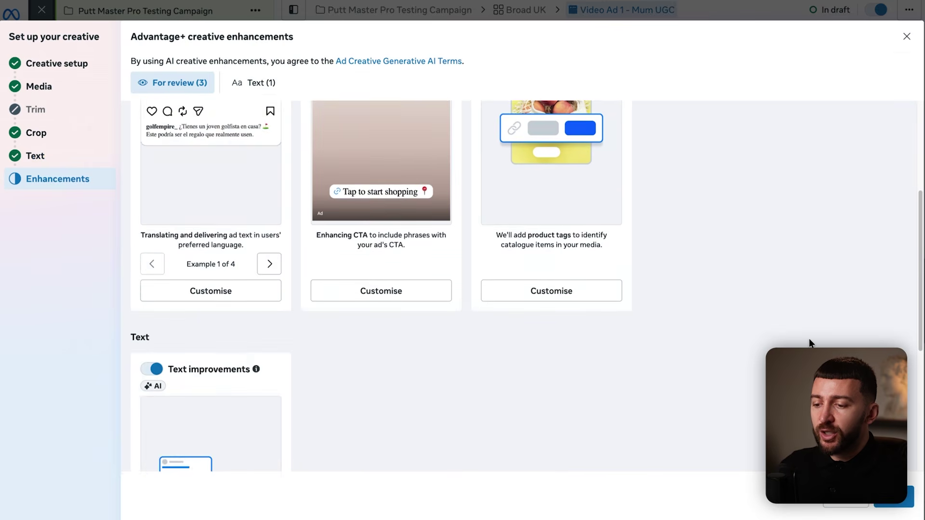
scroll(810, 343, "down", 4)
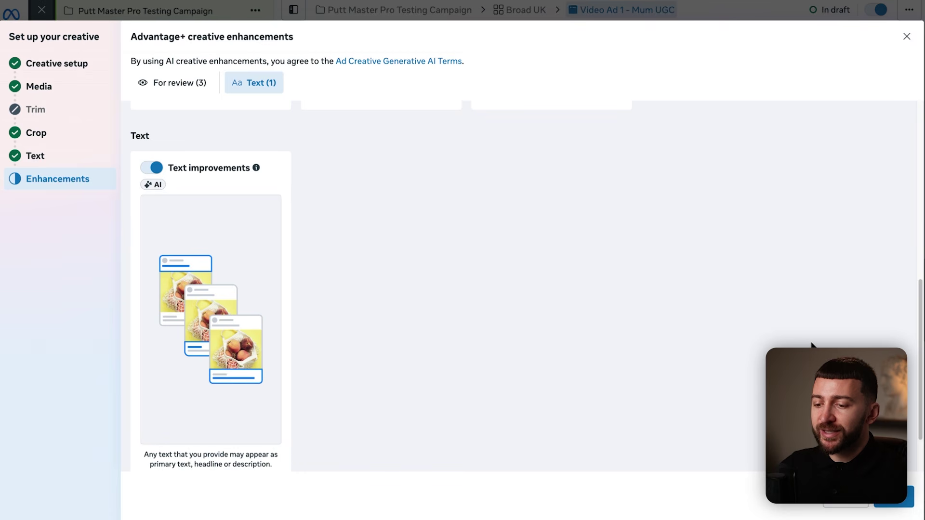
scroll(811, 343, "down", 2)
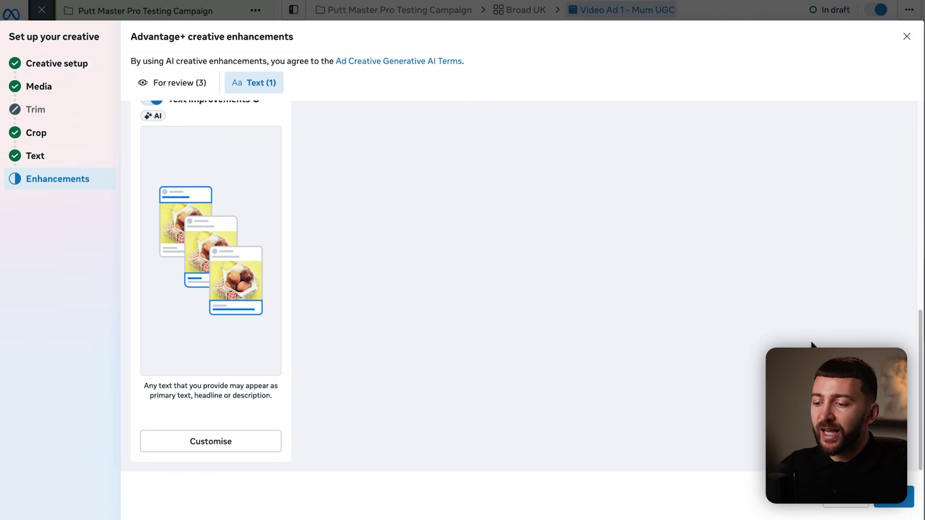
left_click(900, 499)
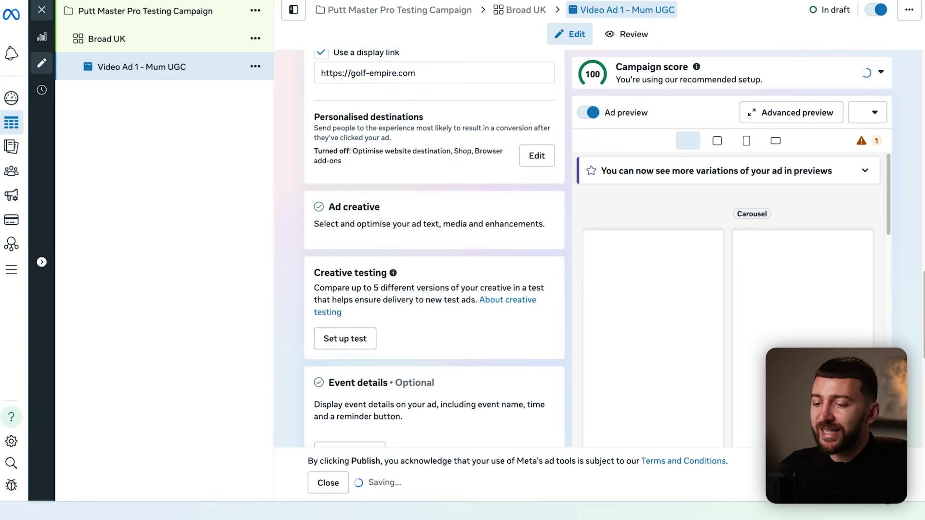
scroll(683, 227, "down", 5)
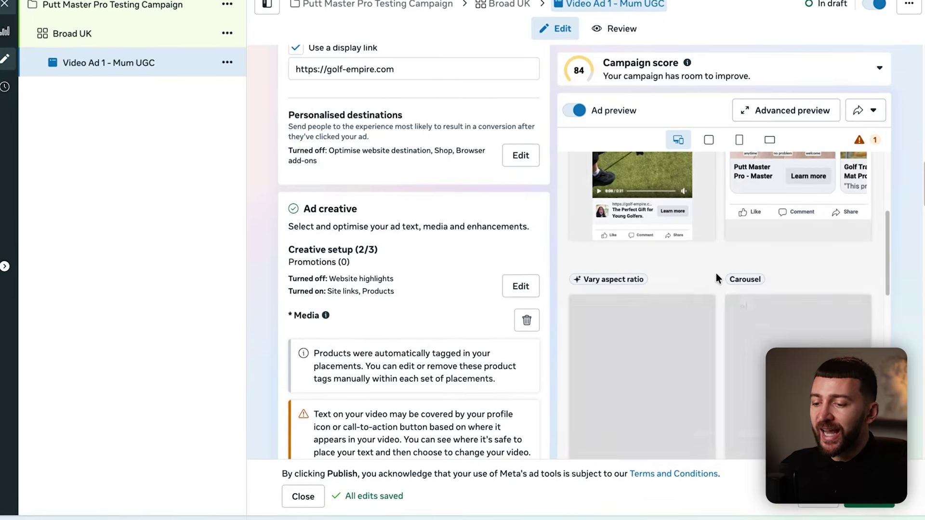
scroll(724, 271, "down", 2)
scroll(665, 303, "down", 10)
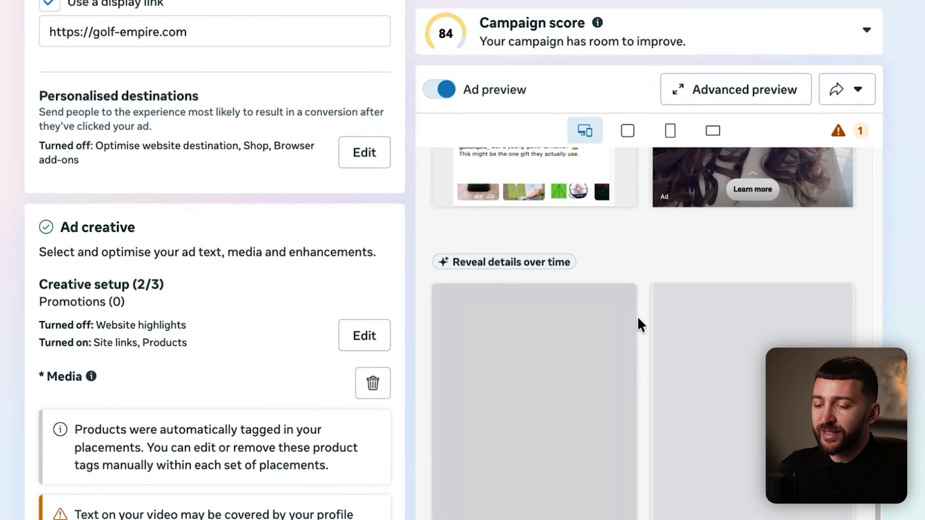
scroll(638, 318, "down", 4)
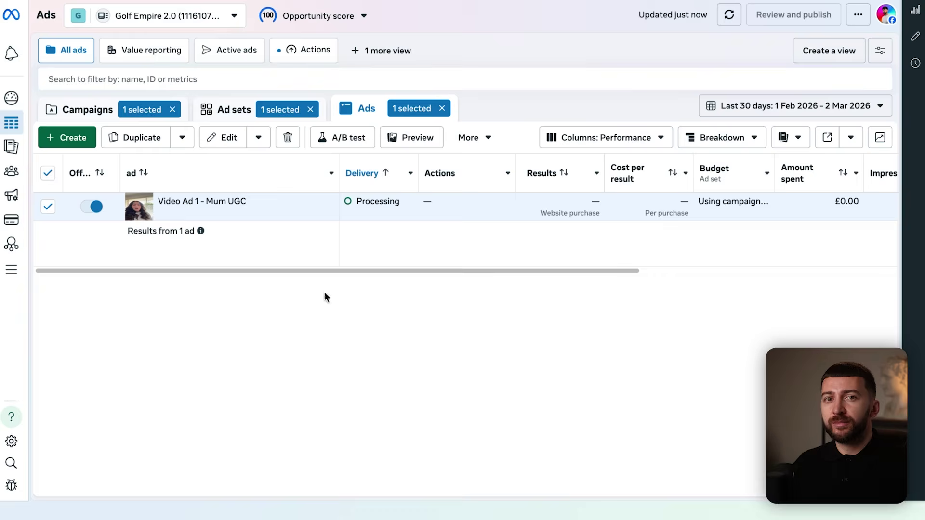
Duplicate Video Ad 1 - Mum UGC in the testing campaign.
left_click(99, 110)
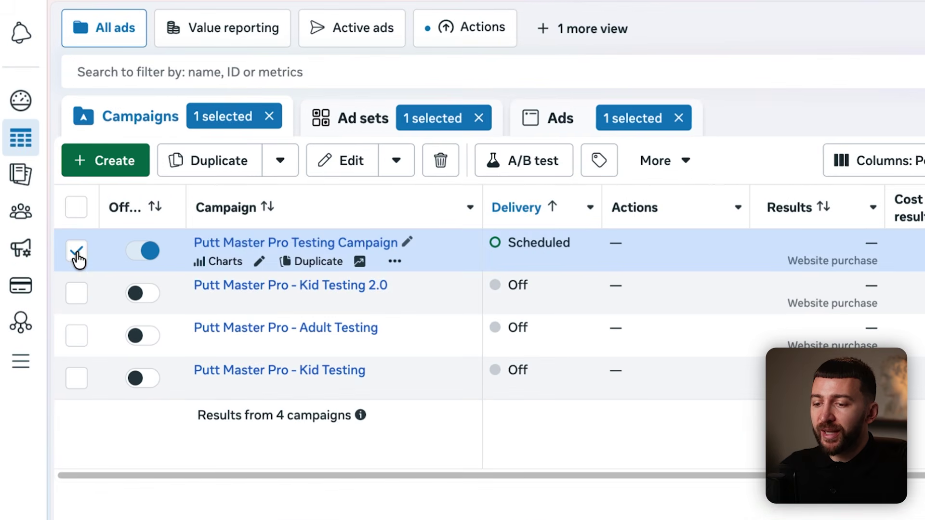
left_click(339, 172)
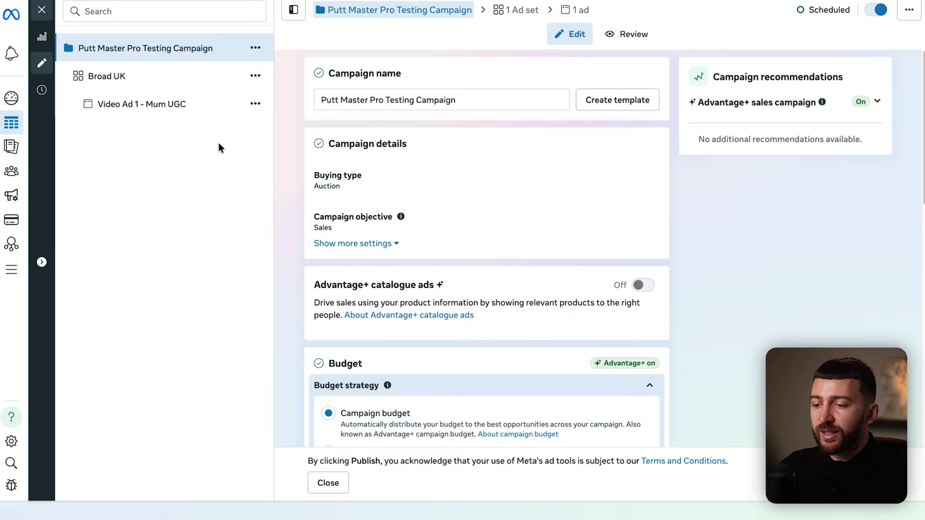
left_click(161, 120)
left_click(453, 180)
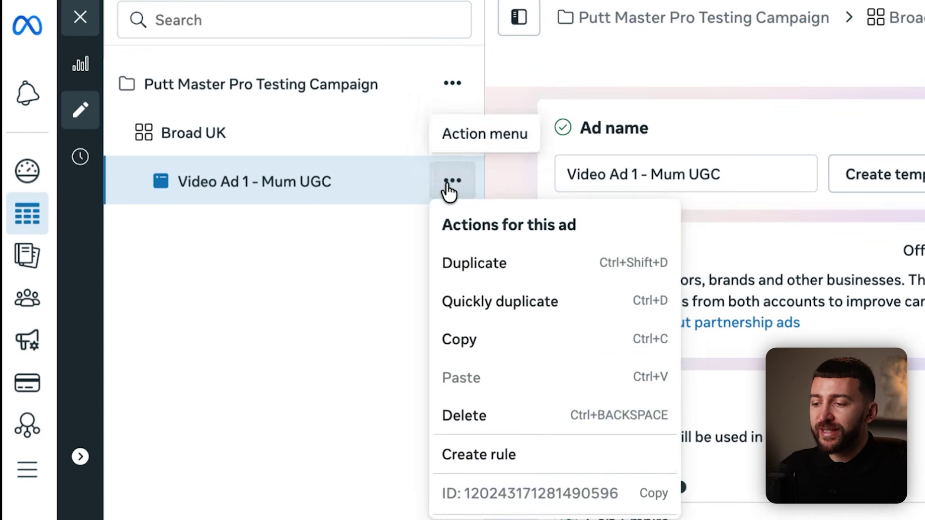
left_click(476, 262)
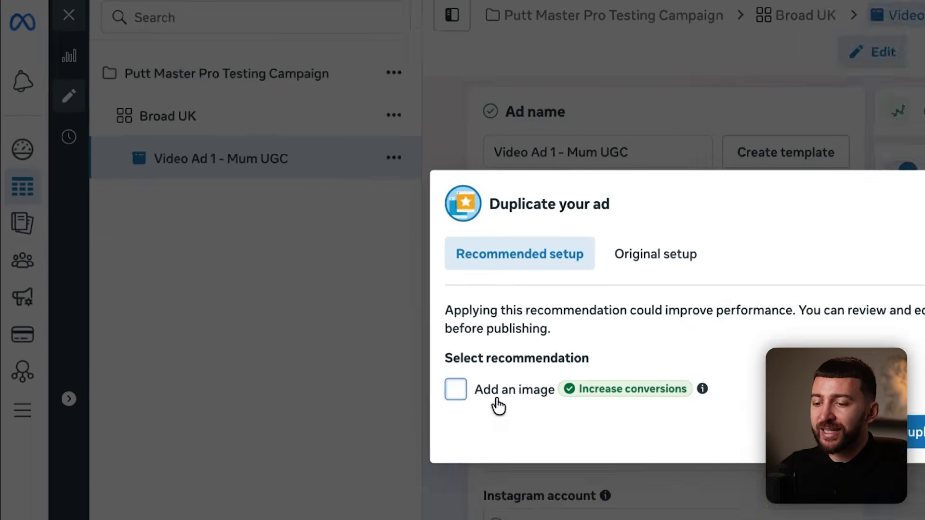
left_click(916, 432)
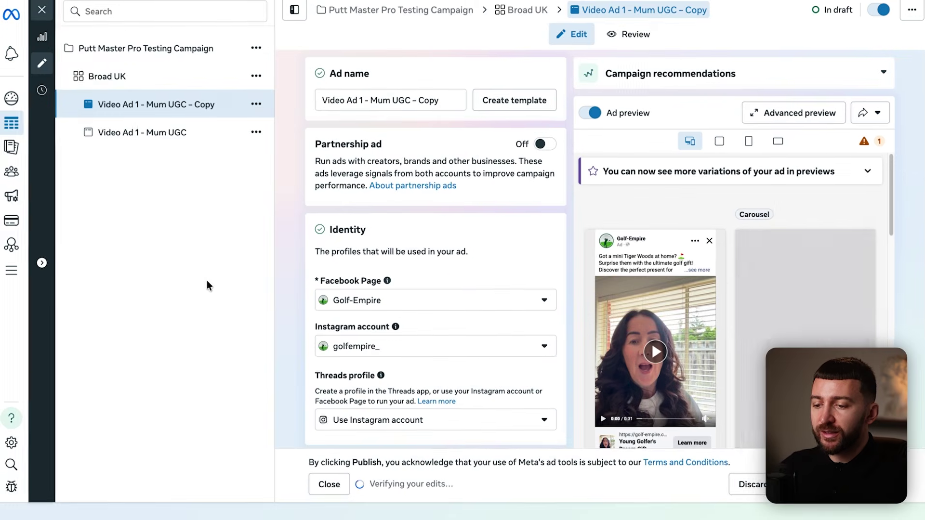
Rename the copy to 'Video Ad 2 - Wife Voiceover'.
left_click(346, 99)
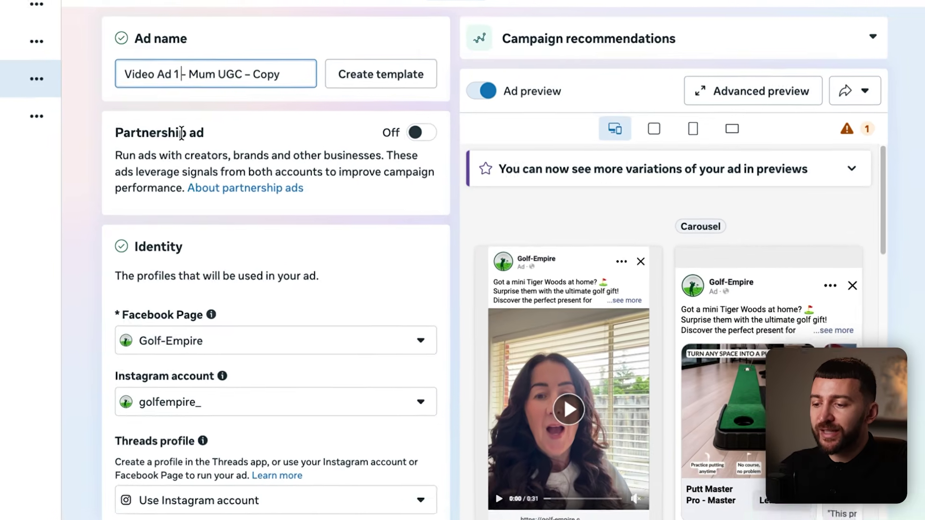
key("BackSpace")
type("2")
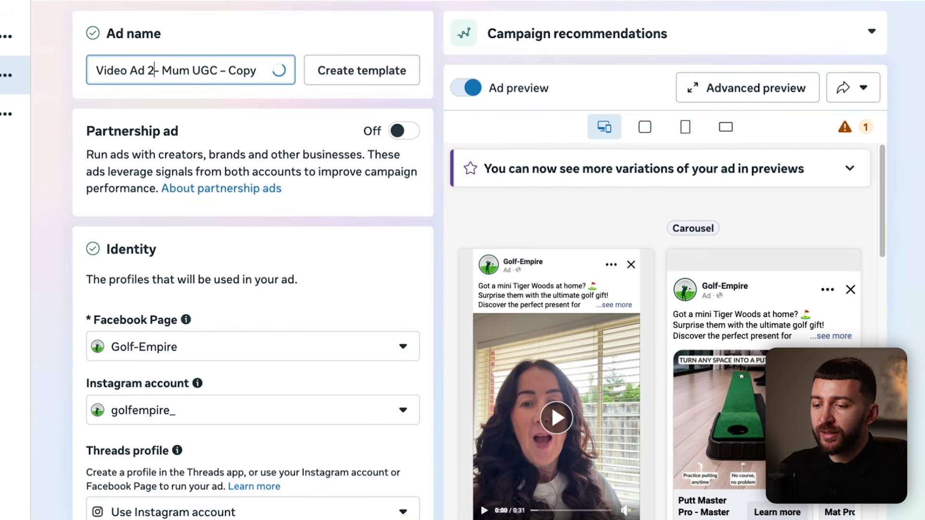
left_click_drag(164, 70, 274, 71)
type("Wife Voiceover")
Delete the copy's existing video from Media.
scroll(66, 128, "down", 15)
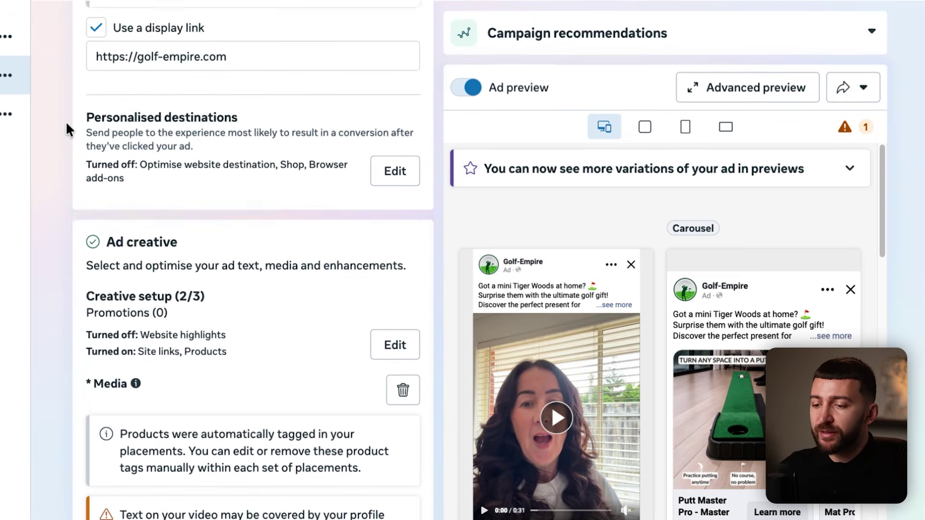
left_click(403, 242)
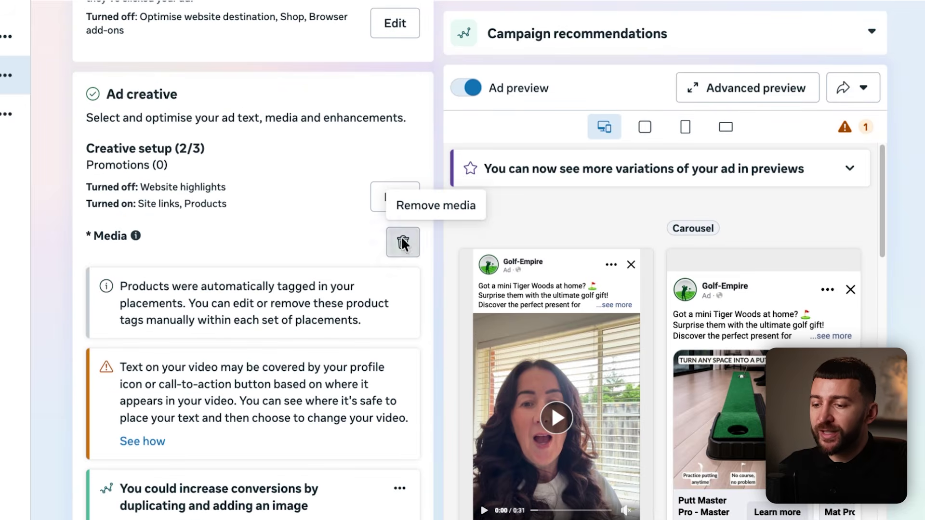
left_click(185, 263)
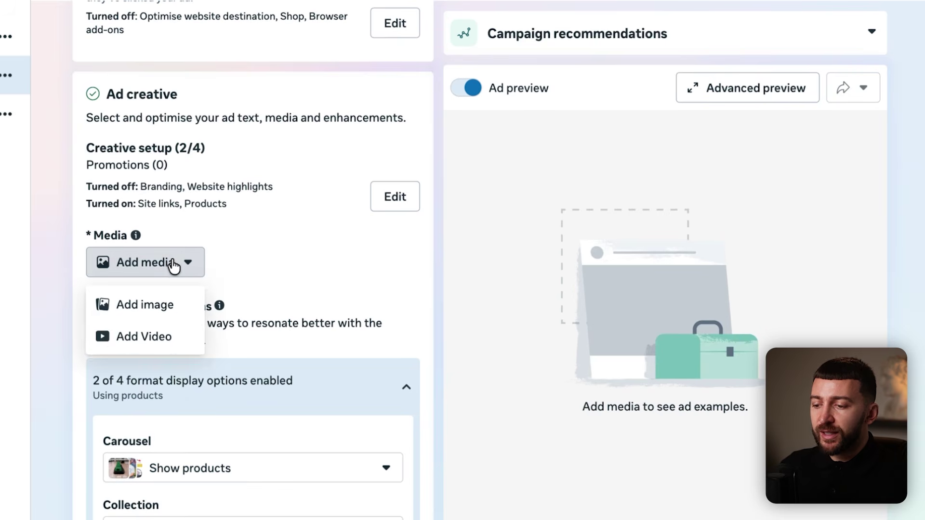
Add the Wife Voiceover video and replace the primary text with the husband-gift copy.
left_click(161, 333)
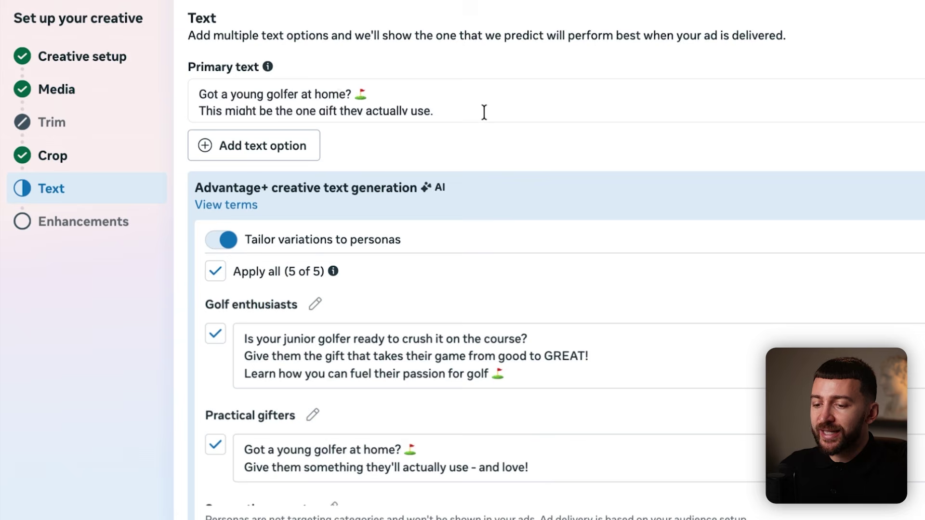
left_click_drag(485, 109, 169, 94)
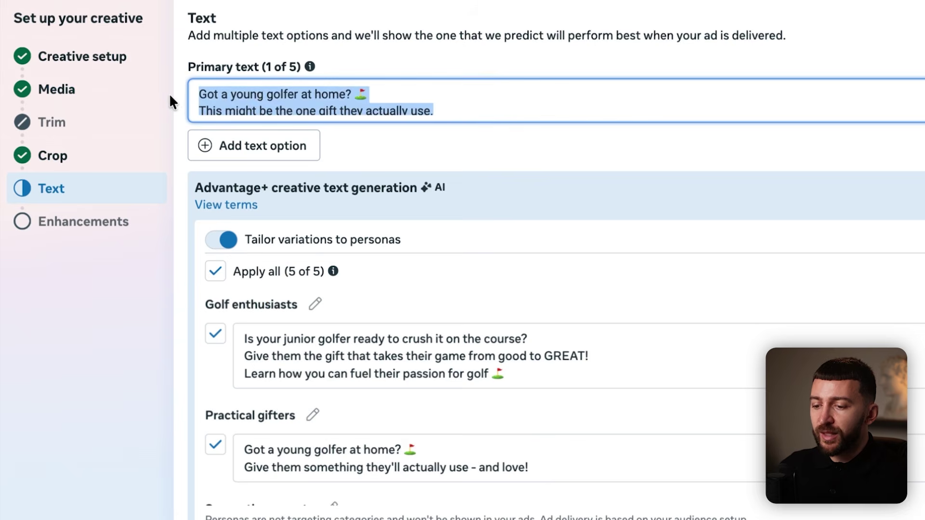
type("Buying gifts for my husband is impossible... If it’s not golf-related, he never uses it. ⛳ This one? He’s been practising every night.")
left_click(482, 161)
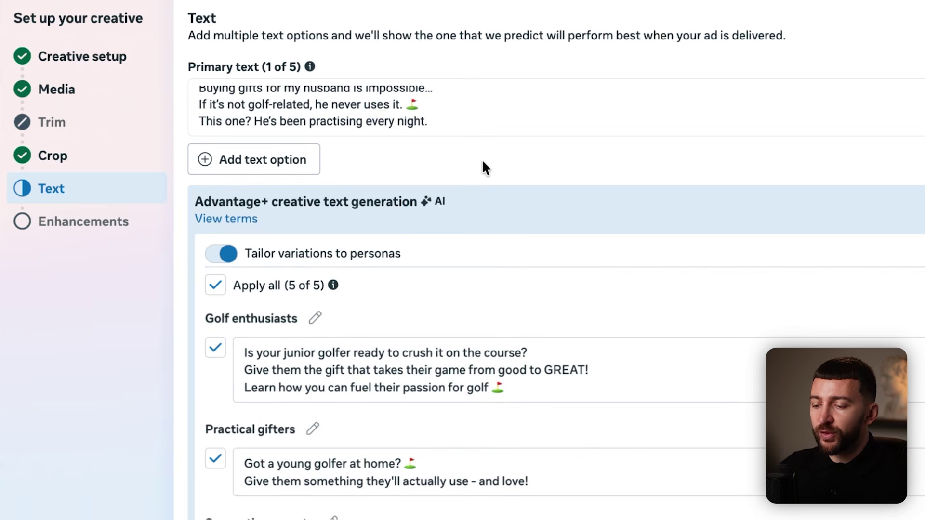
Add another primary text option and open the pre-publish review.
scroll(490, 110, "up", 1)
scroll(490, 111, "down", 1)
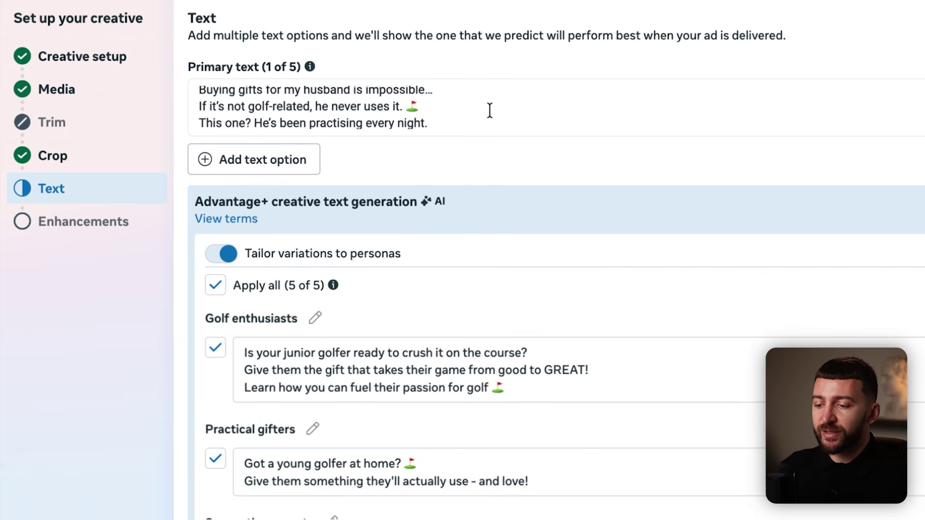
scroll(490, 110, "down", 1)
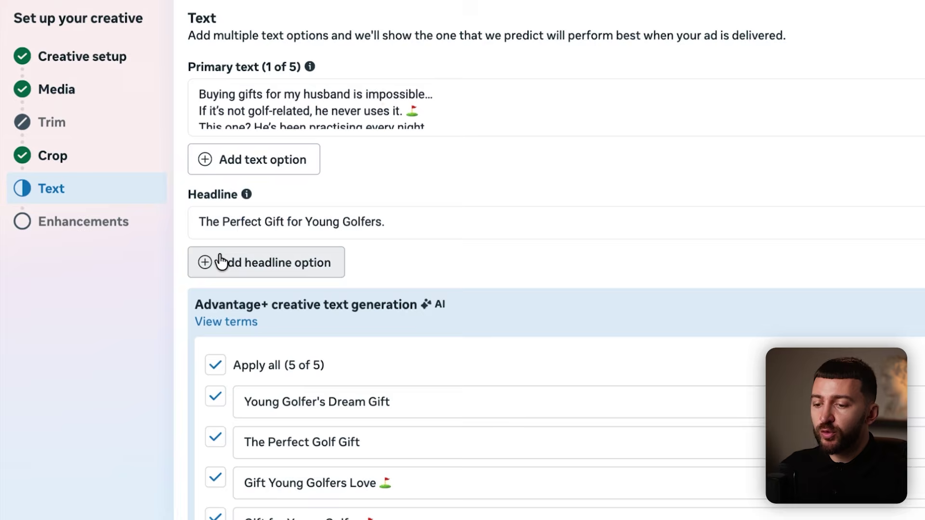
left_click(281, 164)
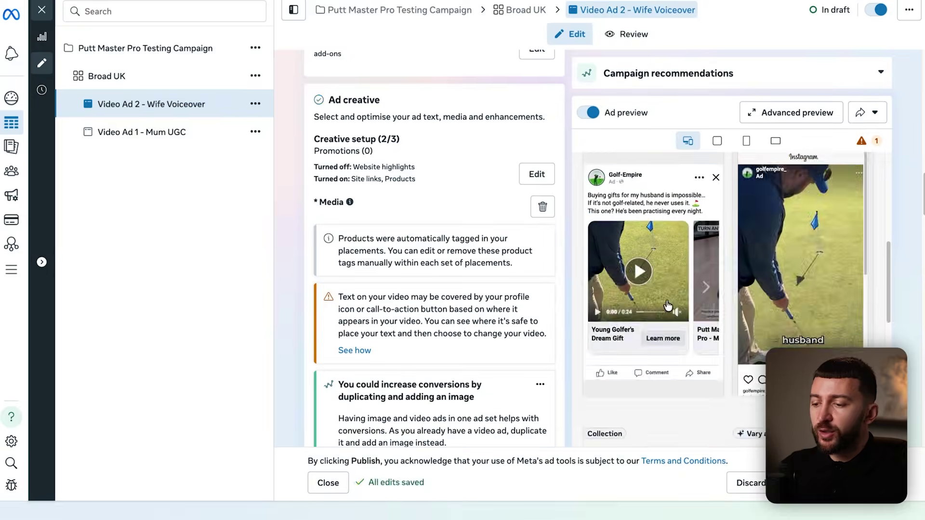
left_click(908, 487)
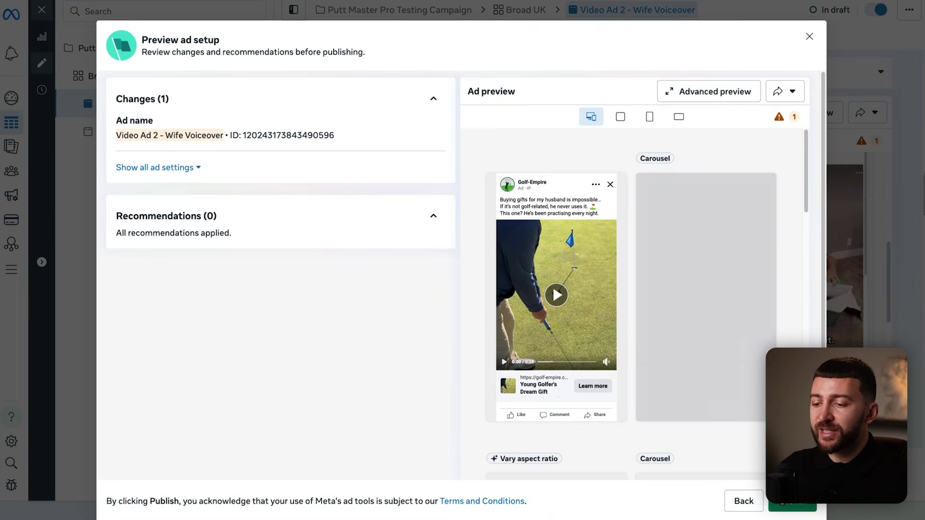
Publish Video Ad 2 - Wife Voiceover from the preview dialog.
left_click(802, 505)
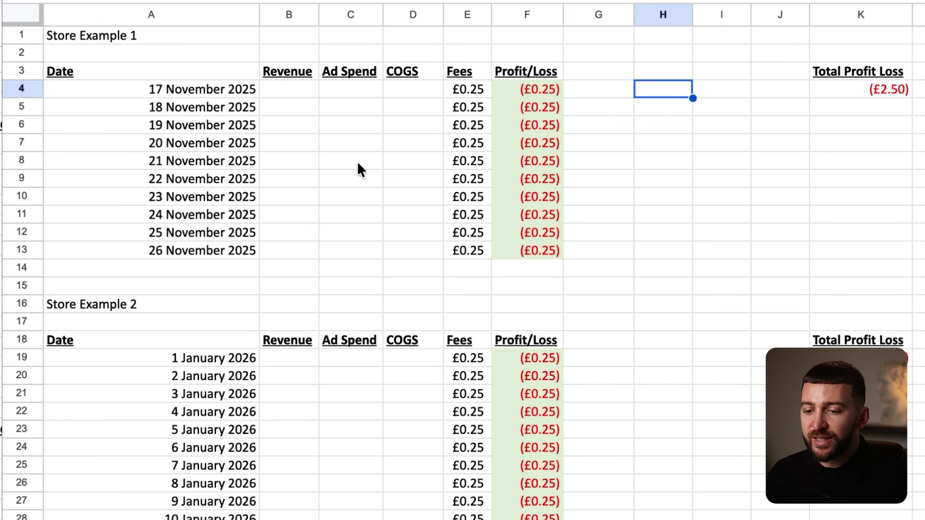
left_click_drag(139, 86, 123, 243)
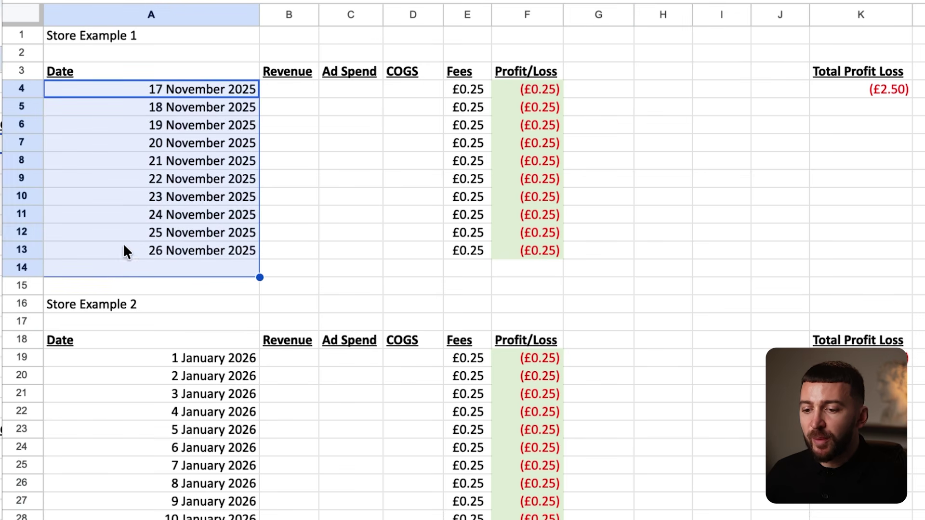
left_click(123, 243)
left_click_drag(311, 91, 303, 250)
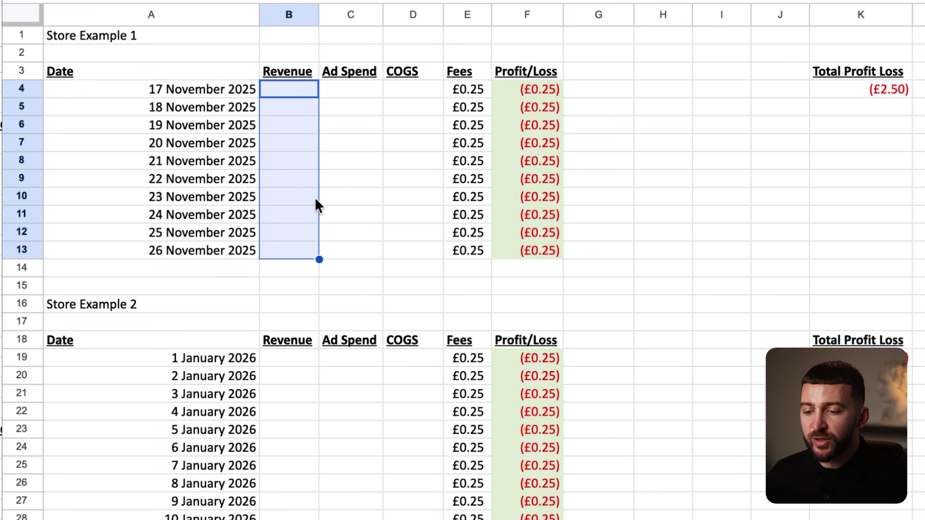
left_click(362, 90)
left_click_drag(411, 88, 421, 234)
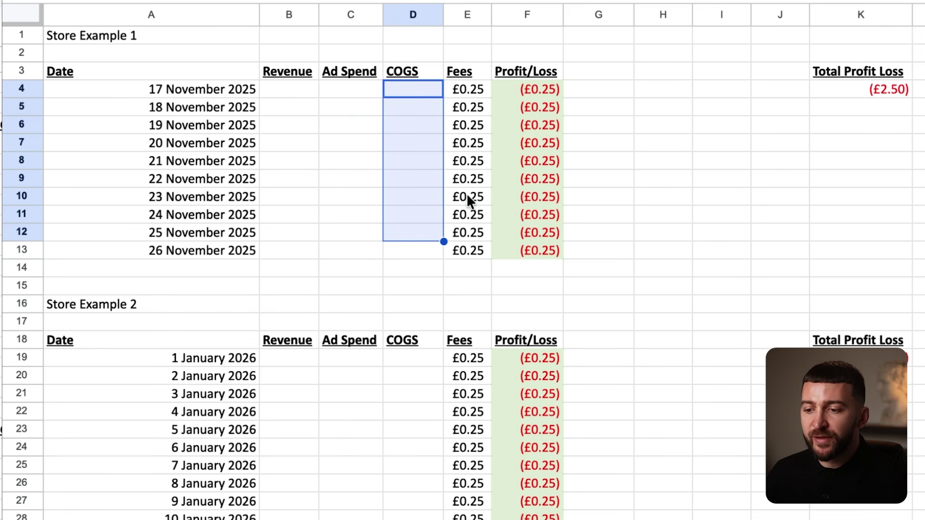
left_click_drag(466, 89, 469, 232)
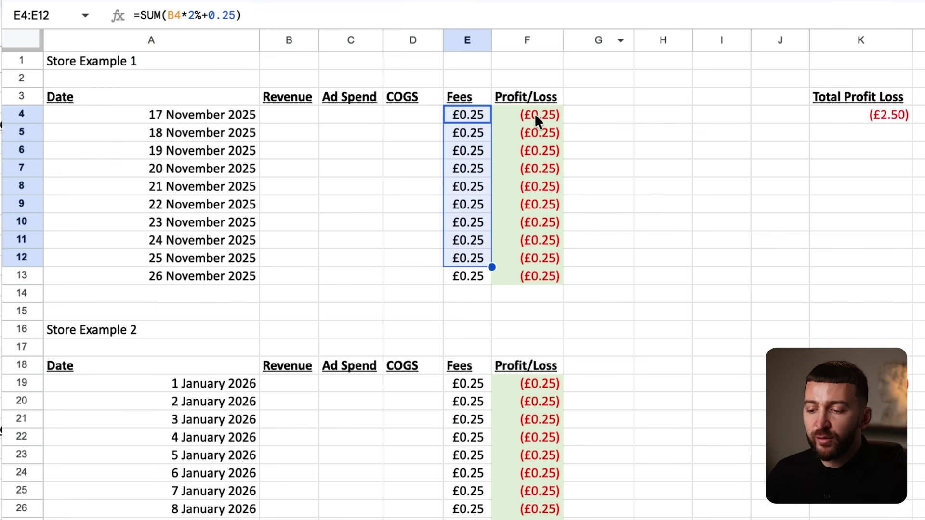
left_click_drag(534, 114, 534, 251)
left_click(335, 116)
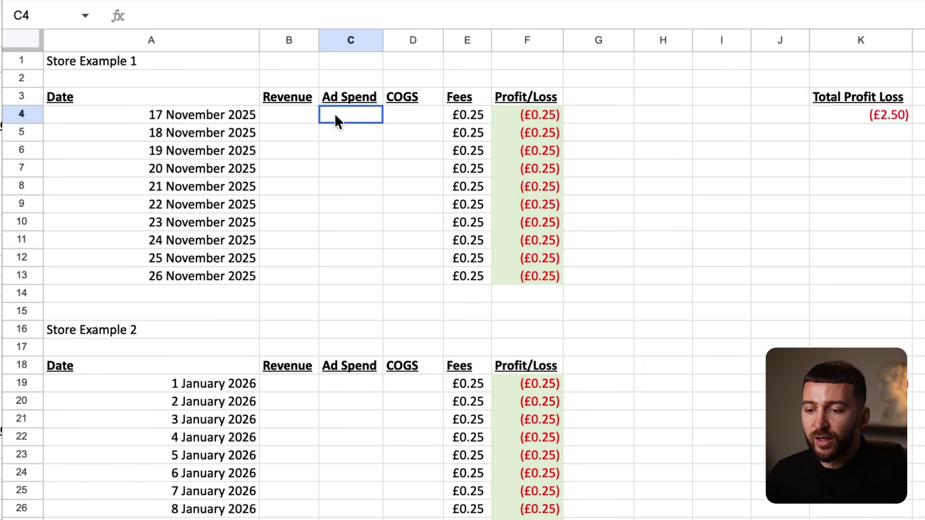
left_click(267, 113)
left_click_drag(267, 114, 459, 114)
left_click(359, 118)
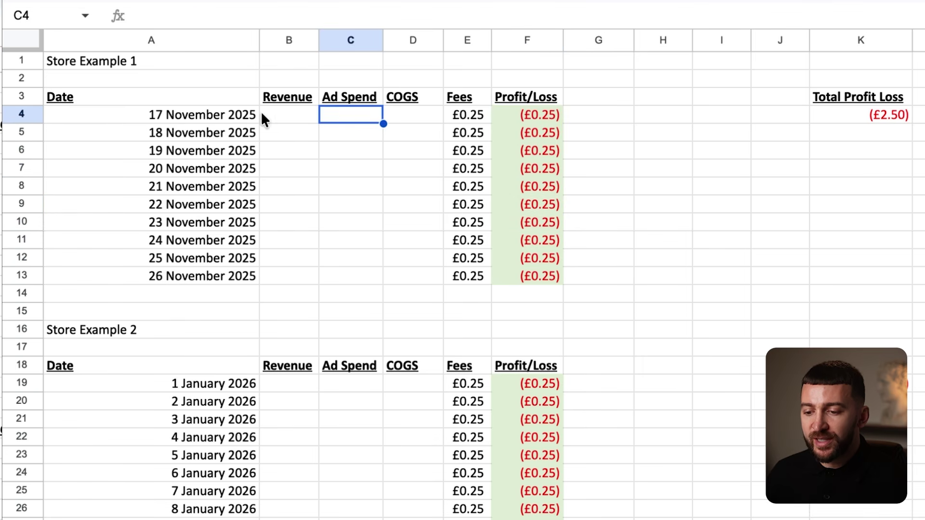
left_click(296, 104)
left_click(343, 119)
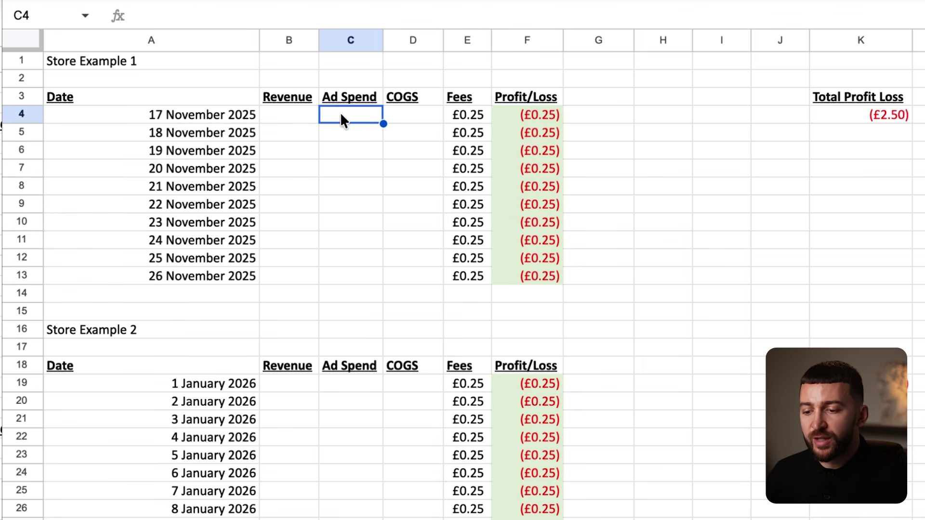
left_click(420, 118)
left_click(480, 117)
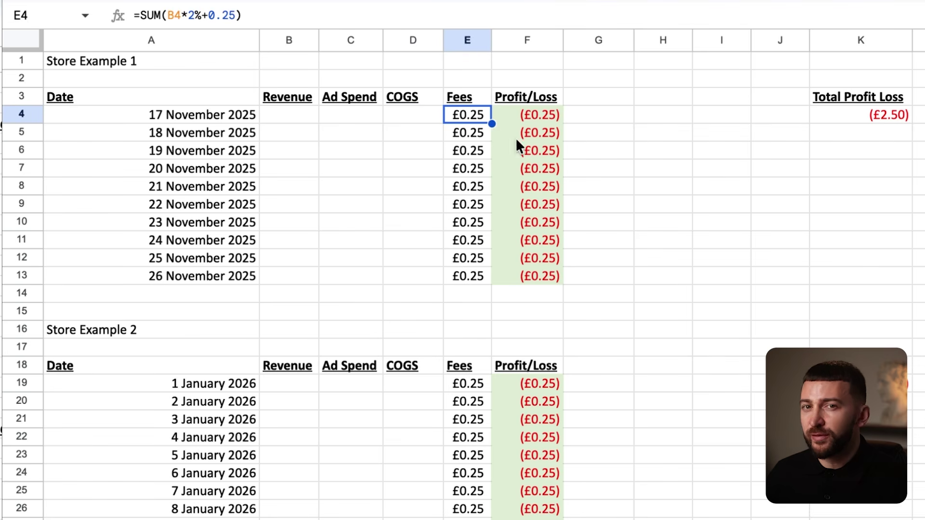
left_click(535, 118)
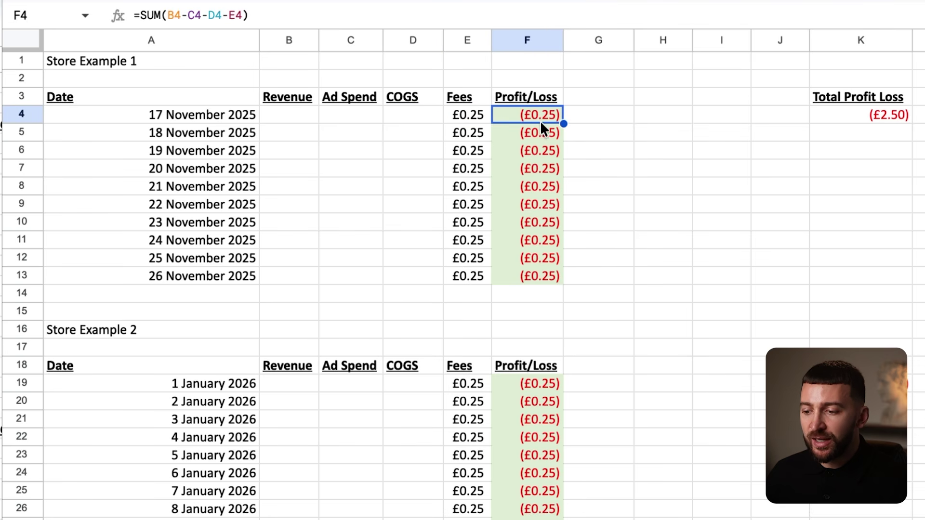
left_click(882, 121)
left_click_drag(550, 118, 546, 273)
left_click(855, 133)
left_click(888, 115)
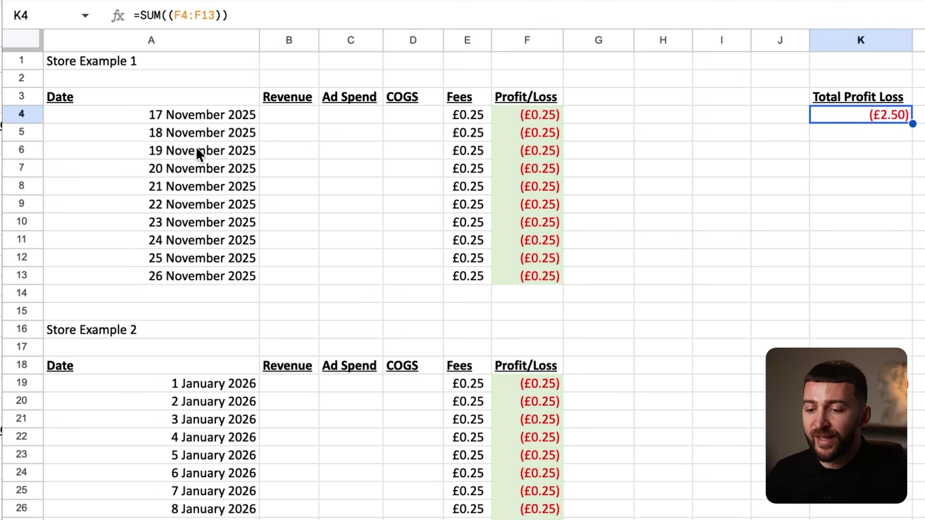
left_click_drag(213, 117, 217, 277)
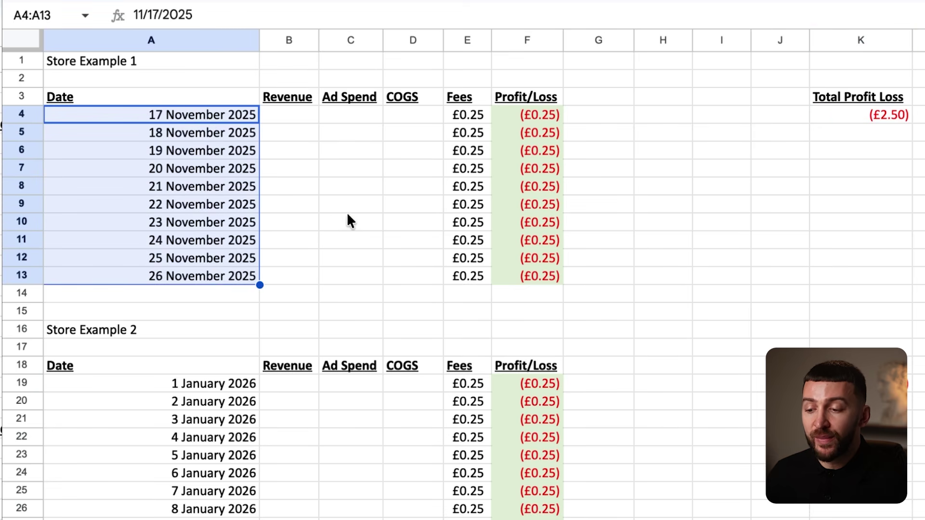
left_click(325, 211)
left_click(739, 152)
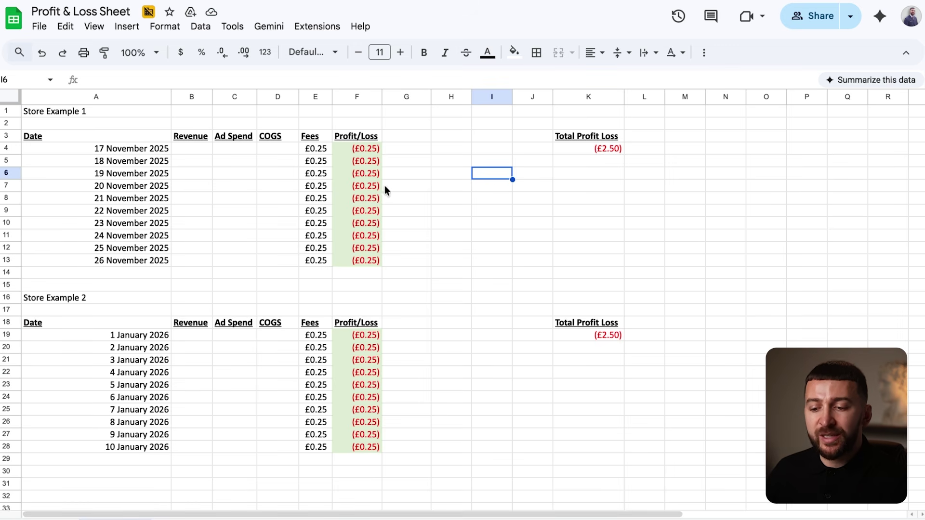
left_click_drag(135, 148, 140, 262)
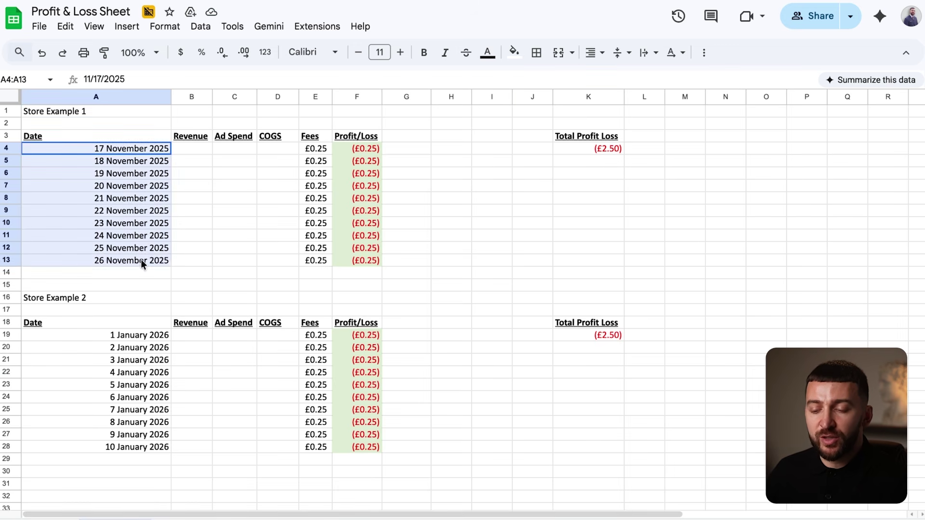
left_click(218, 205)
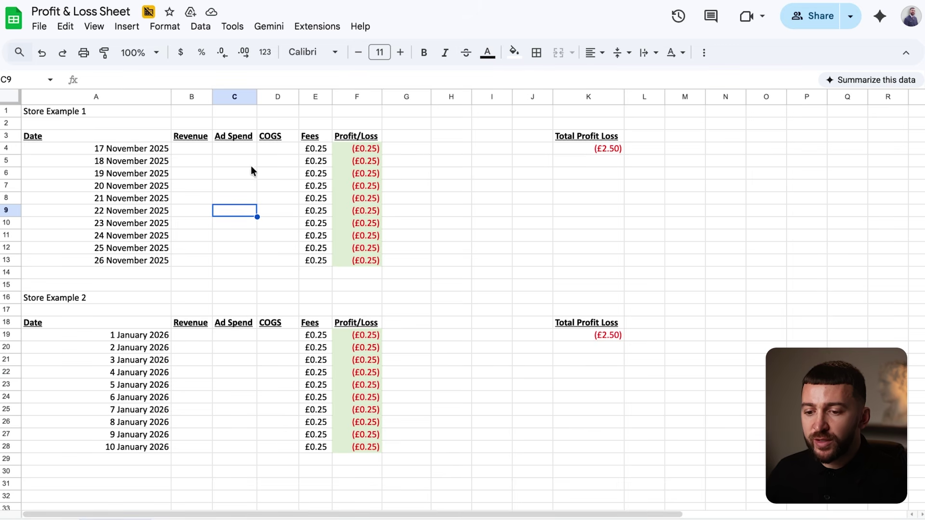
left_click_drag(41, 115, 593, 269)
left_click(53, 161)
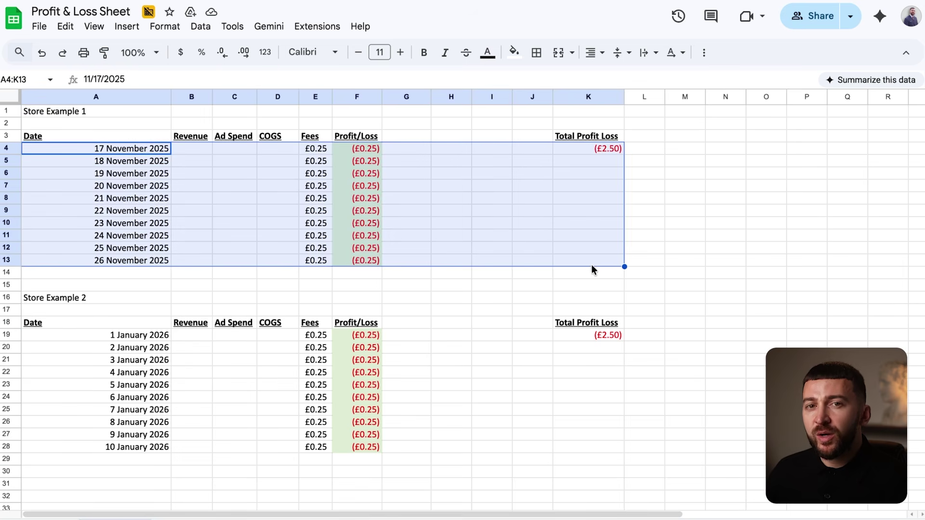
left_click(522, 239)
left_click_drag(59, 301, 595, 438)
left_click(469, 392)
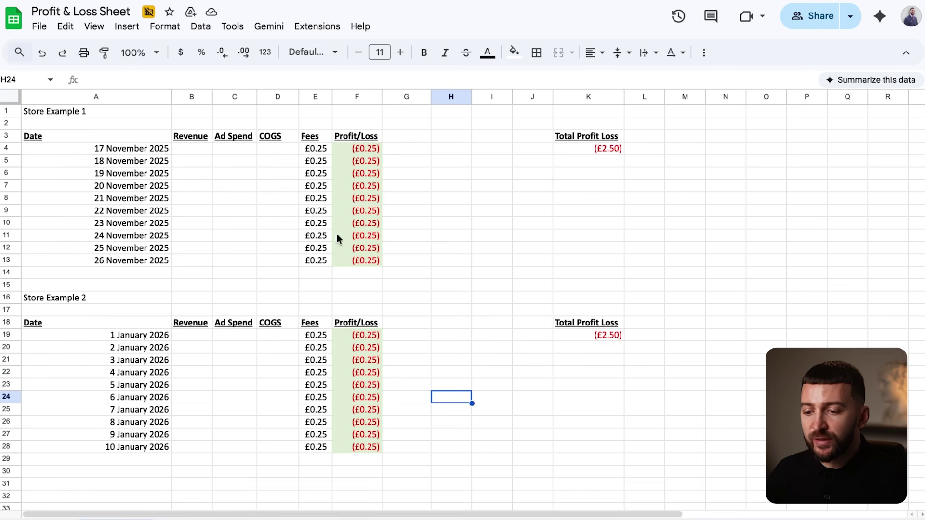
left_click(186, 147)
left_click(237, 149)
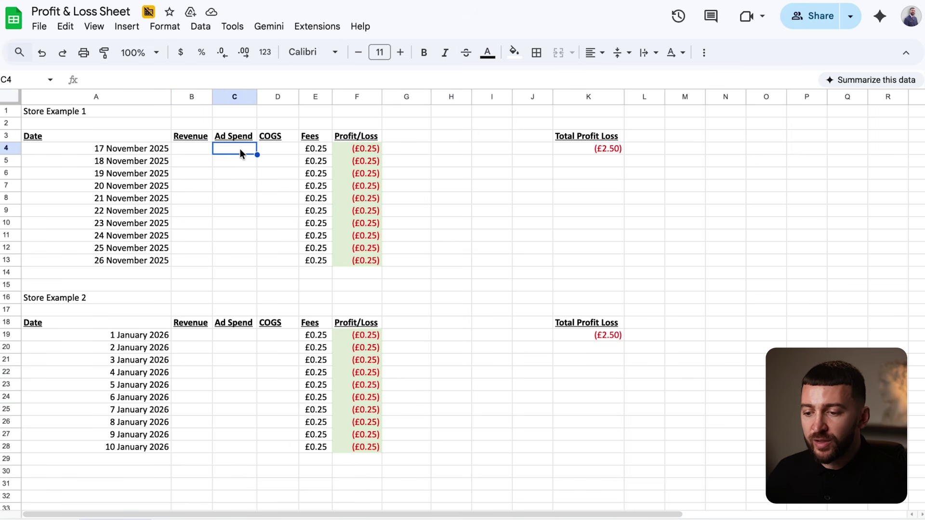
left_click(289, 150)
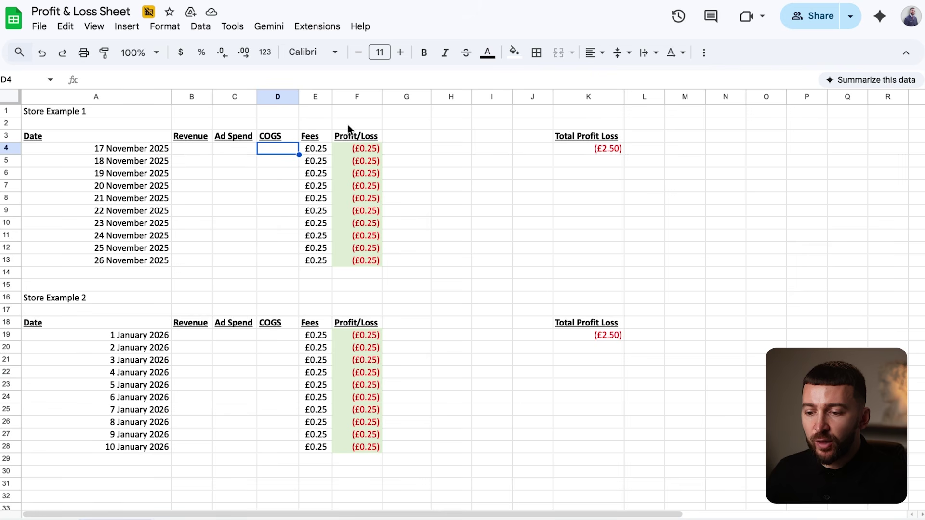
left_click(191, 150)
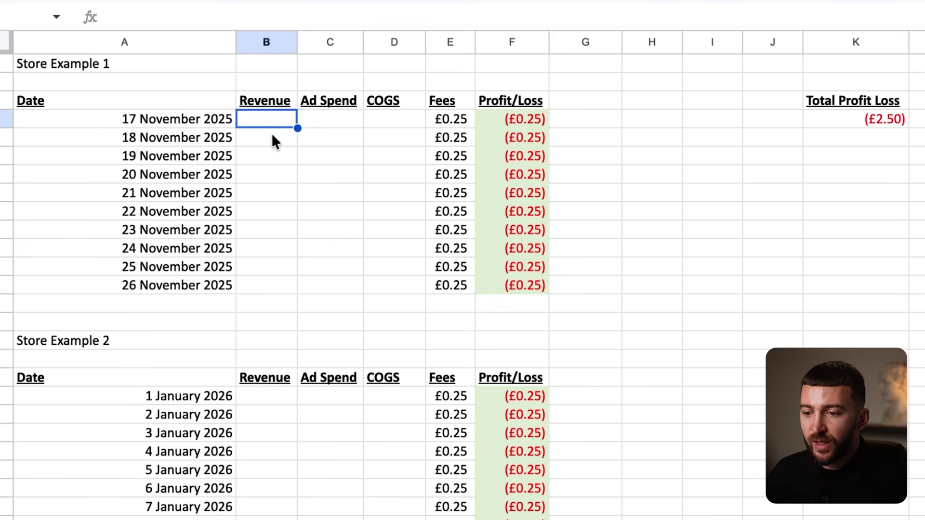
Enter £0.00 revenue and, using Meta's 17 November figures, £29.25 ad spend for 17 November.
type("0")
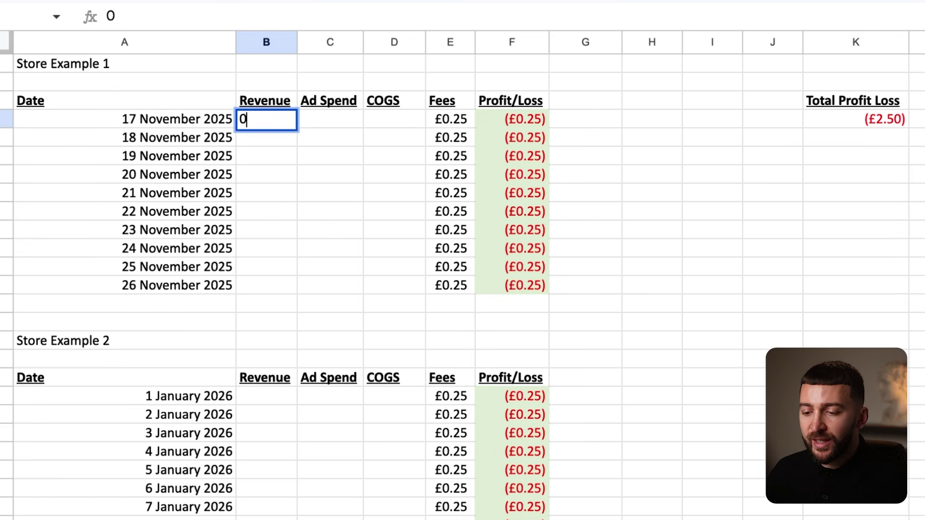
left_click(398, 177)
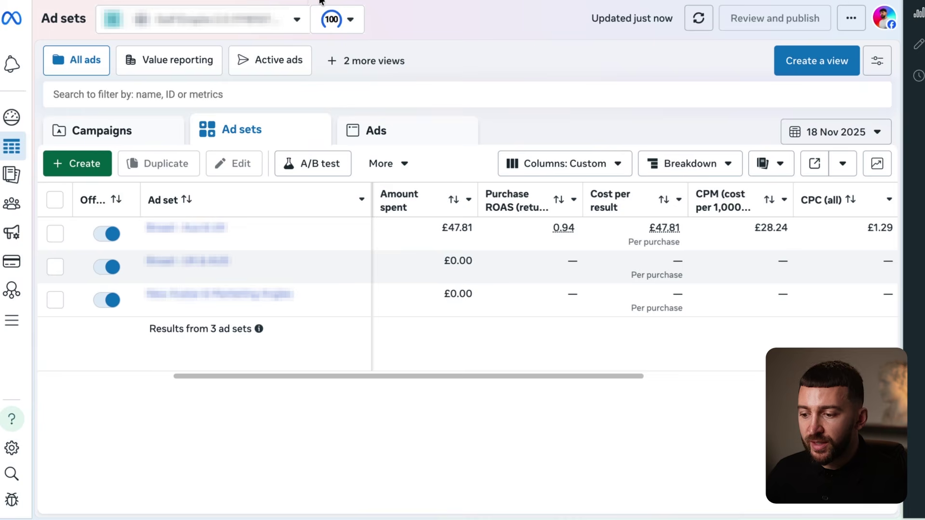
left_click(862, 137)
left_click(603, 282)
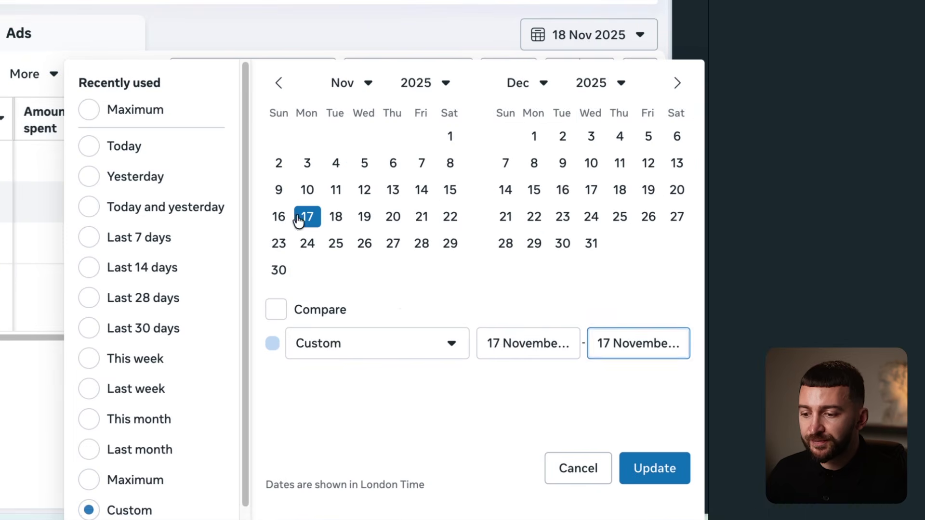
left_click(655, 468)
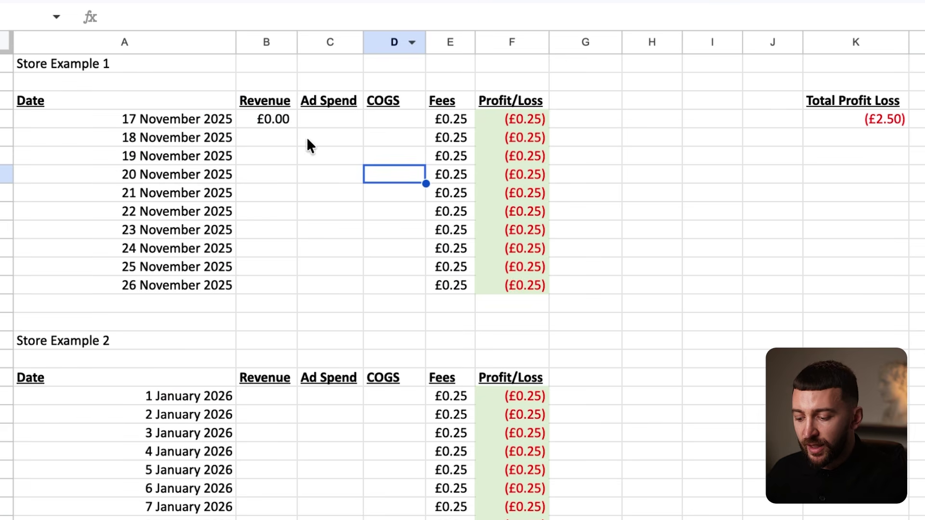
left_click(331, 118)
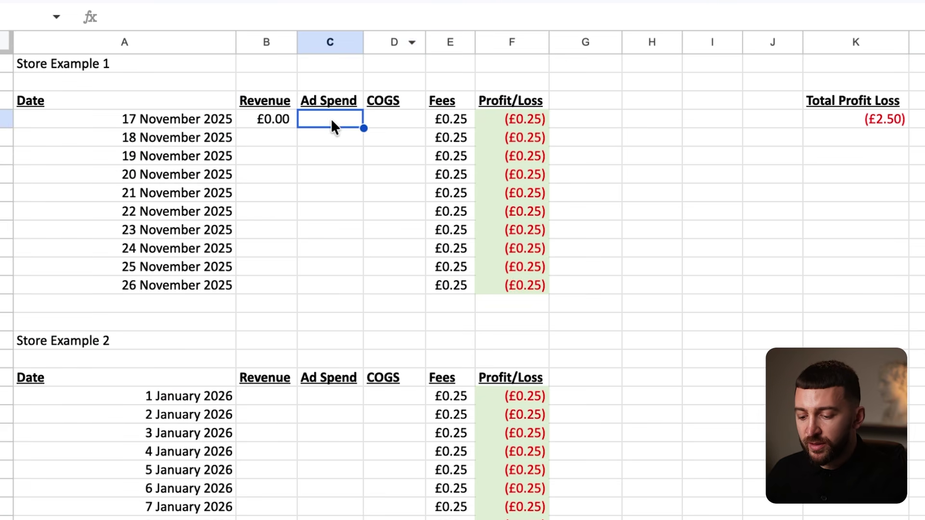
type("29.25")
left_click(382, 193)
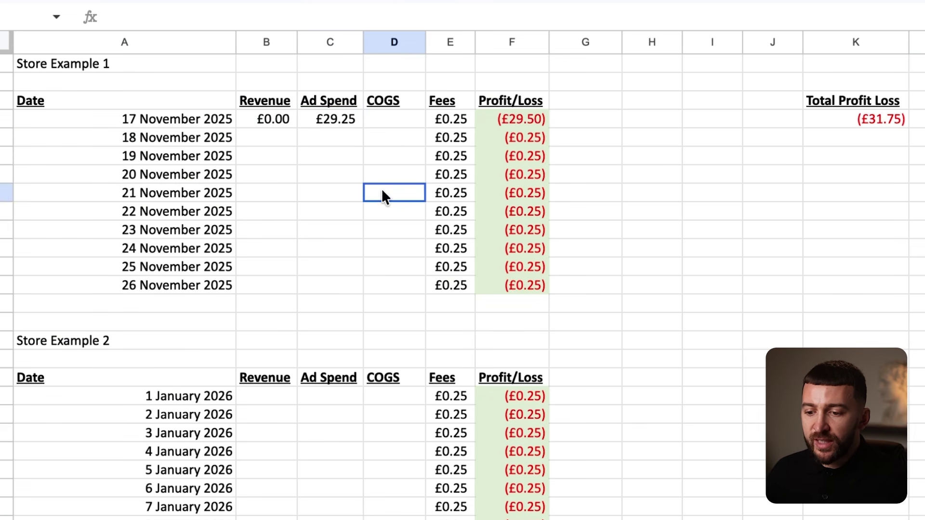
Enter £0.00 COGS for 17 November and recheck the row.
left_click(394, 121)
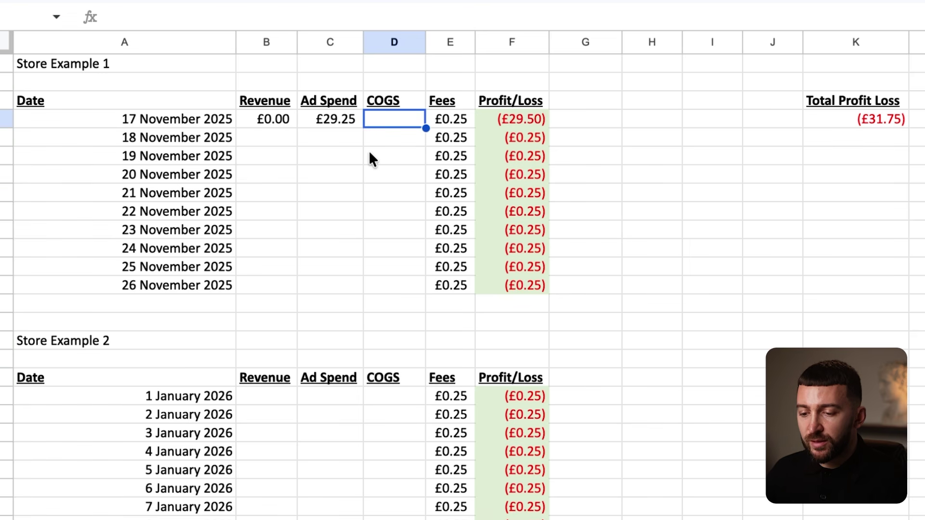
type("0")
left_click(387, 175)
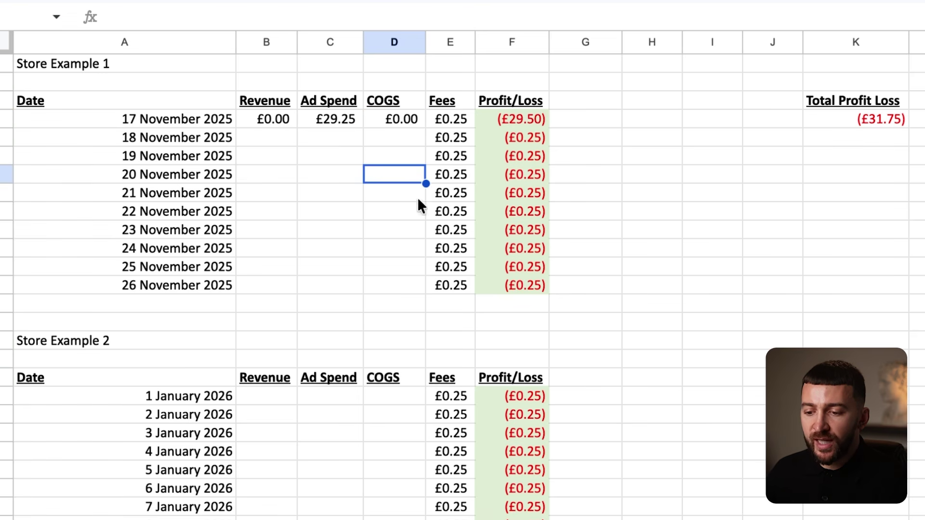
left_click(275, 119)
left_click(397, 119)
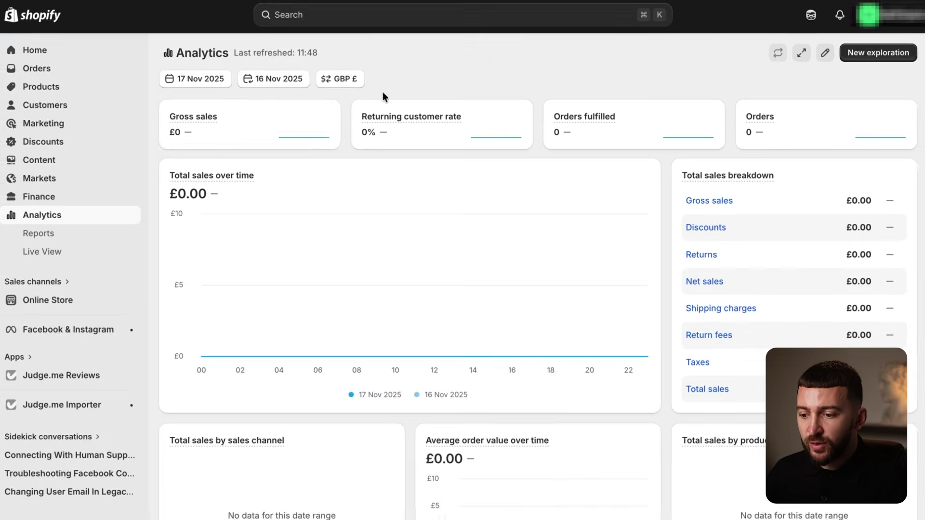
Switch Shopify analytics to 18 November and record £44.99 revenue for that day.
left_click(186, 76)
left_click(572, 309)
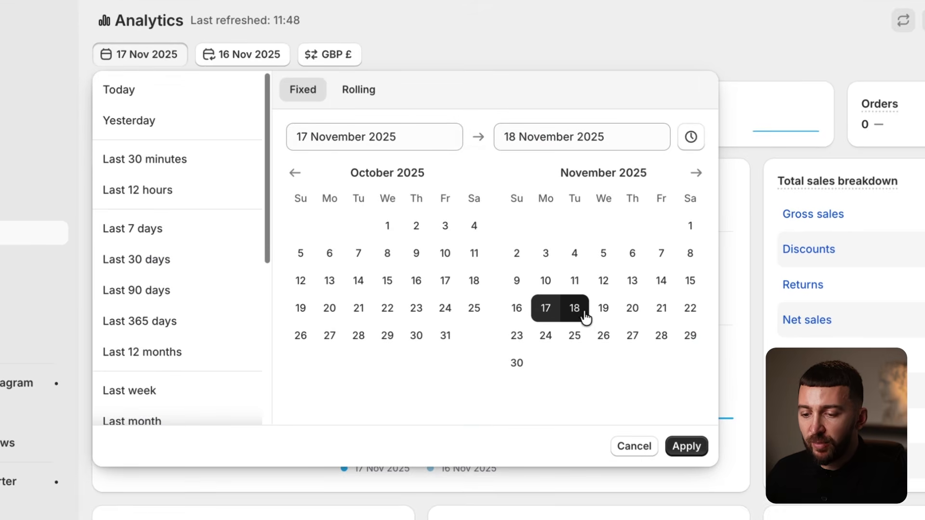
left_click(572, 312)
left_click(689, 449)
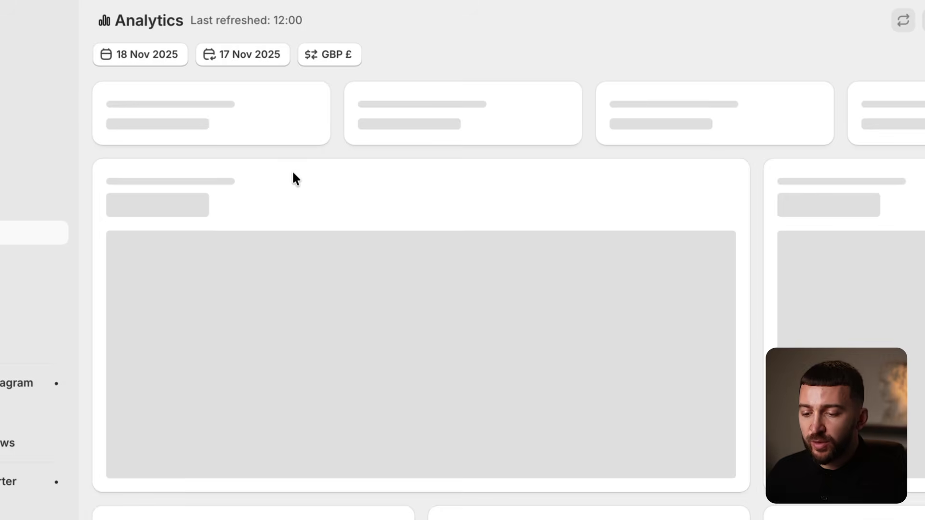
mouse_move(162, 181)
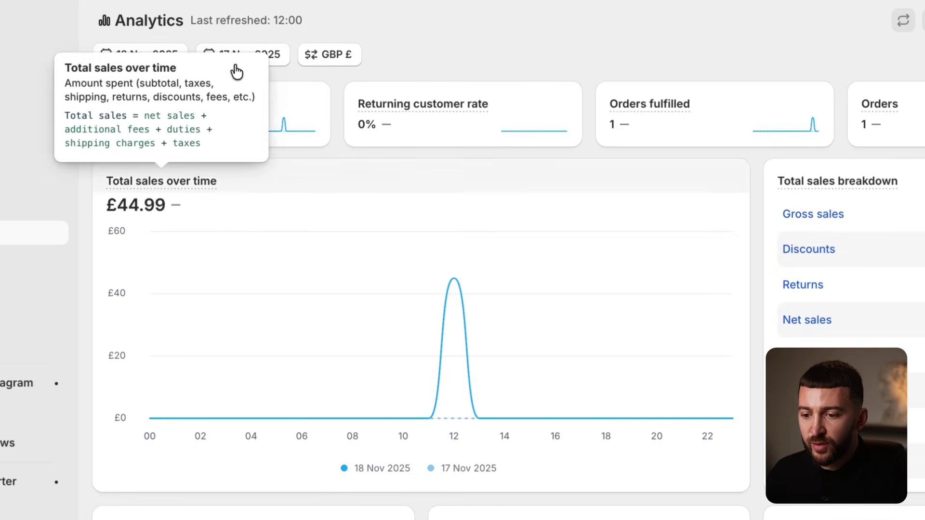
key("alt+Tab")
left_click(270, 139)
type("44.")
type("99")
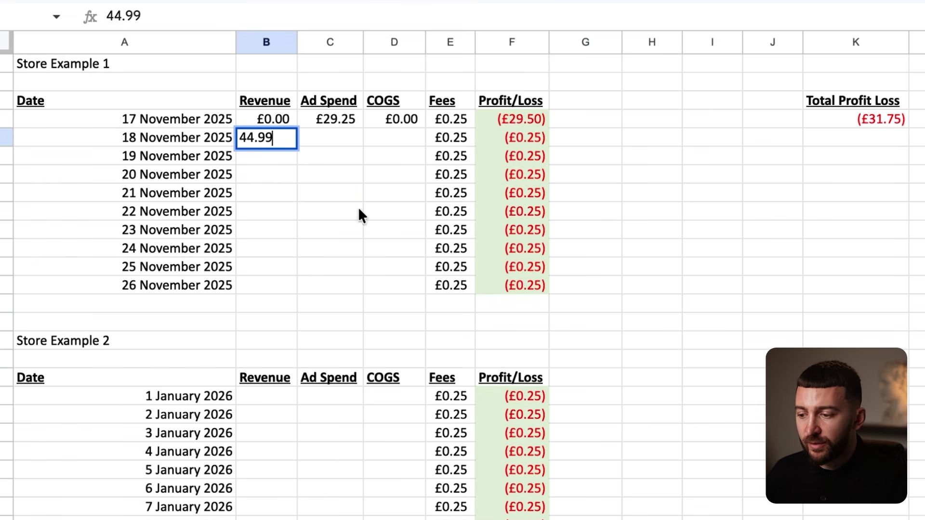
left_click(358, 208)
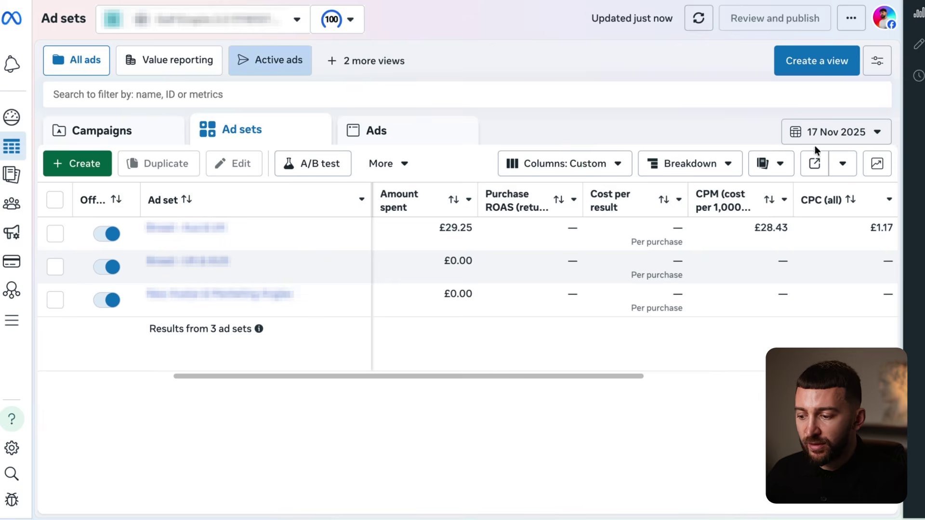
Set Meta's ad reporting date range to 18 November.
left_click(819, 135)
left_click(632, 280)
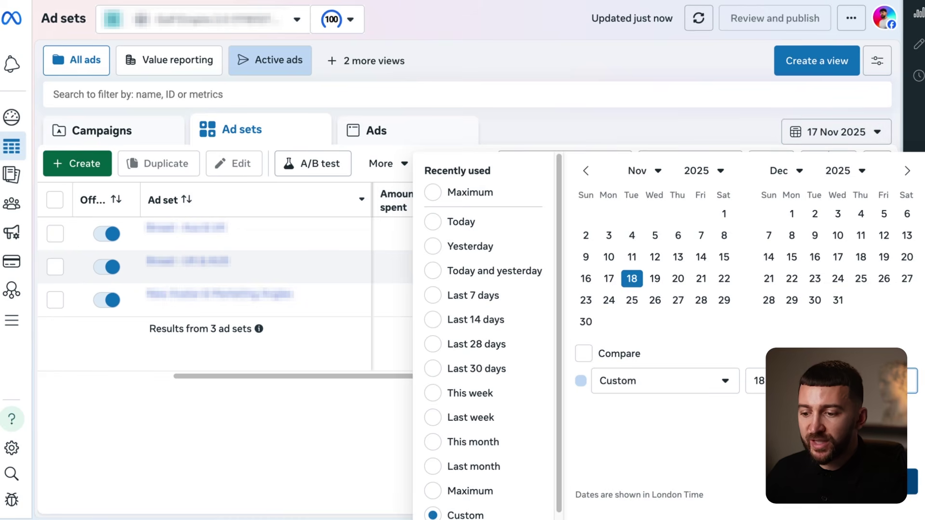
left_click(911, 482)
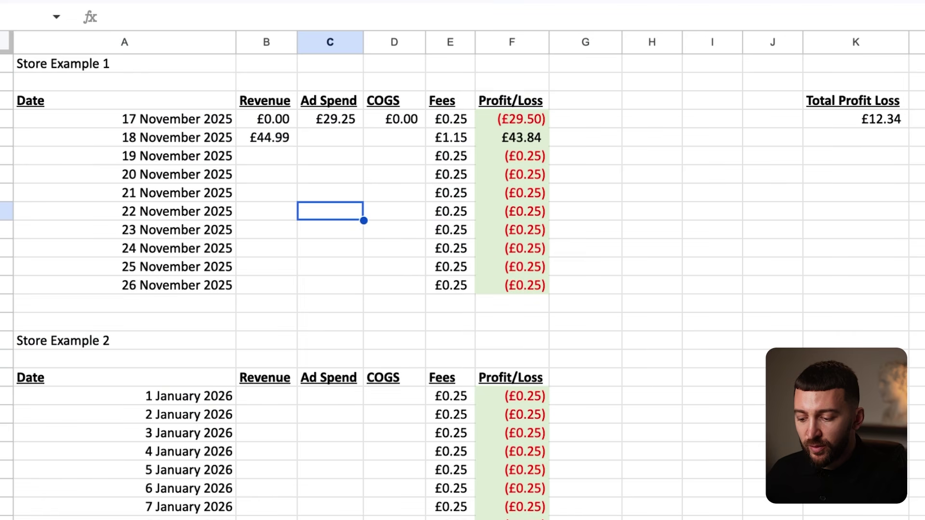
Enter £47.81 ad spend and £17.99 COGS for 18 November, then review the Profit/Loss results.
left_click(322, 143)
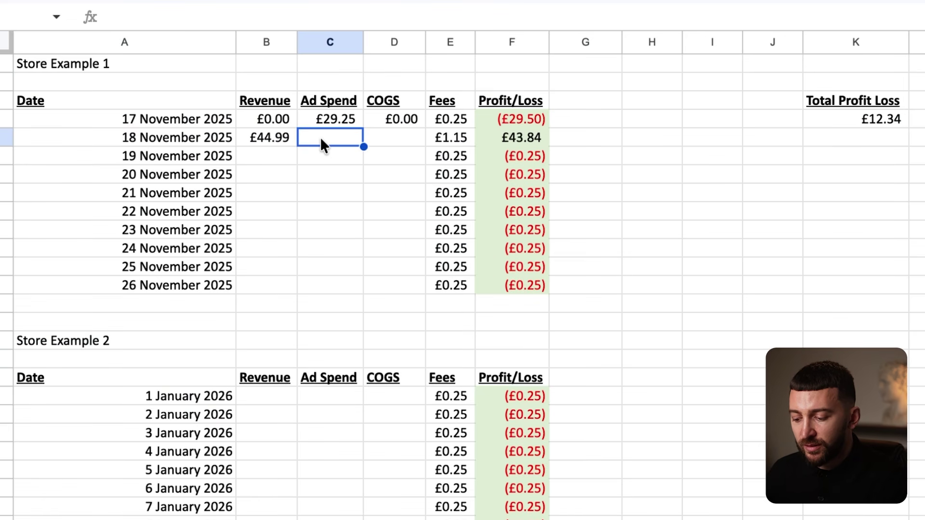
type("47.")
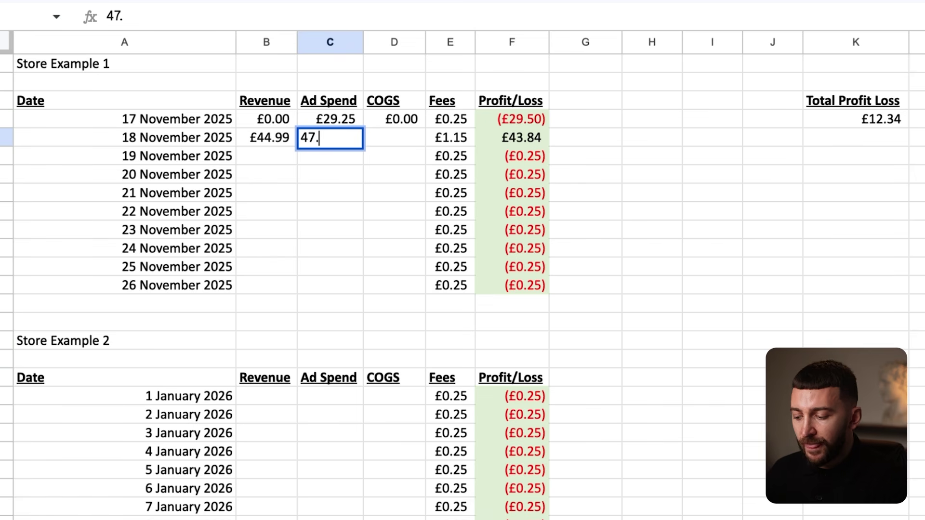
type("81")
key("Return")
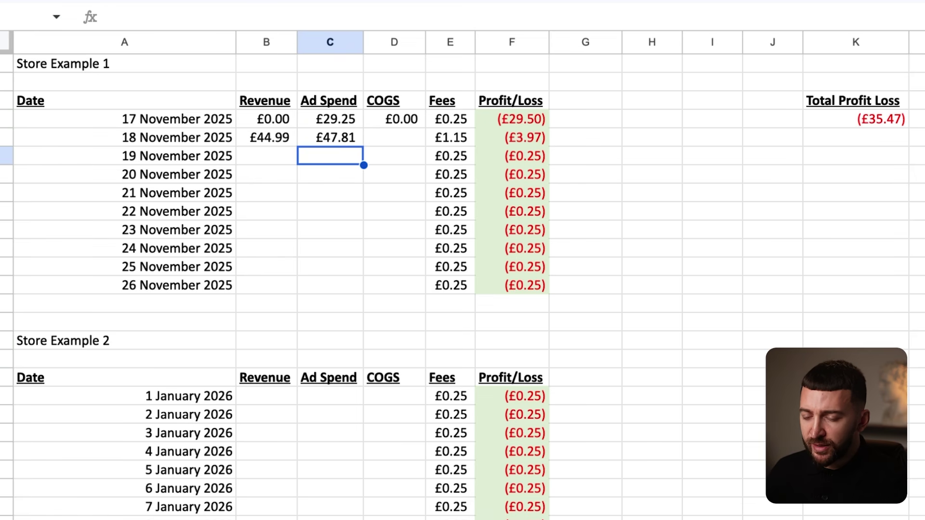
left_click(396, 141)
type("17.")
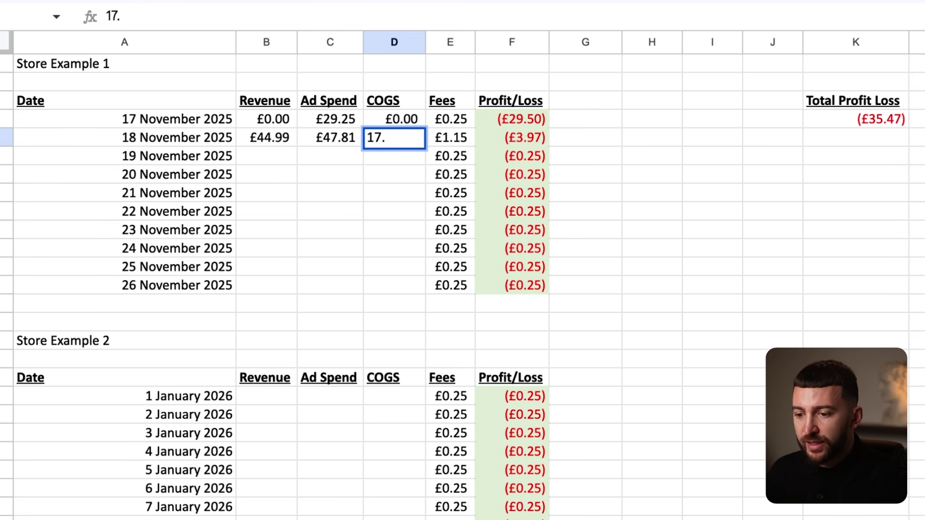
type("99")
key("Return")
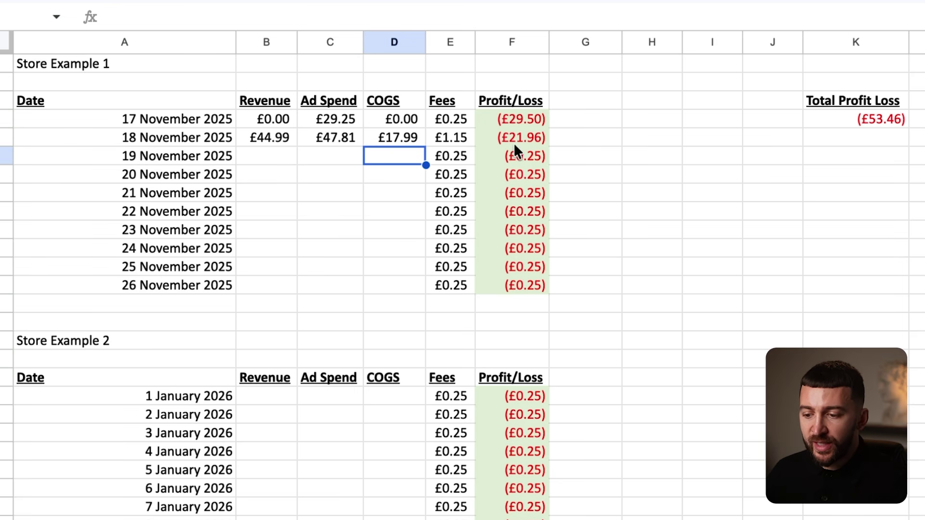
left_click_drag(520, 117, 520, 137)
left_click(567, 142)
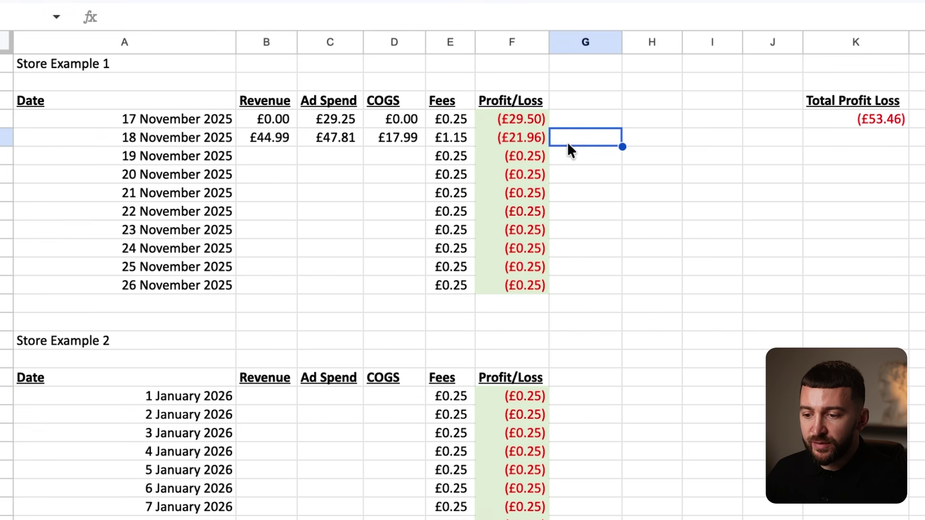
left_click(652, 156)
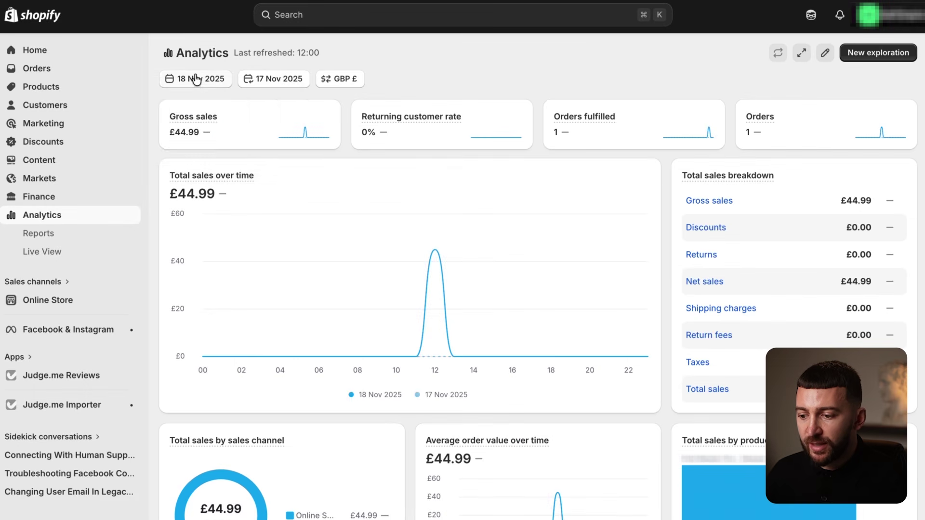
Set Shopify analytics to 19 November and enter £44.99 as that day's revenue.
left_click(196, 79)
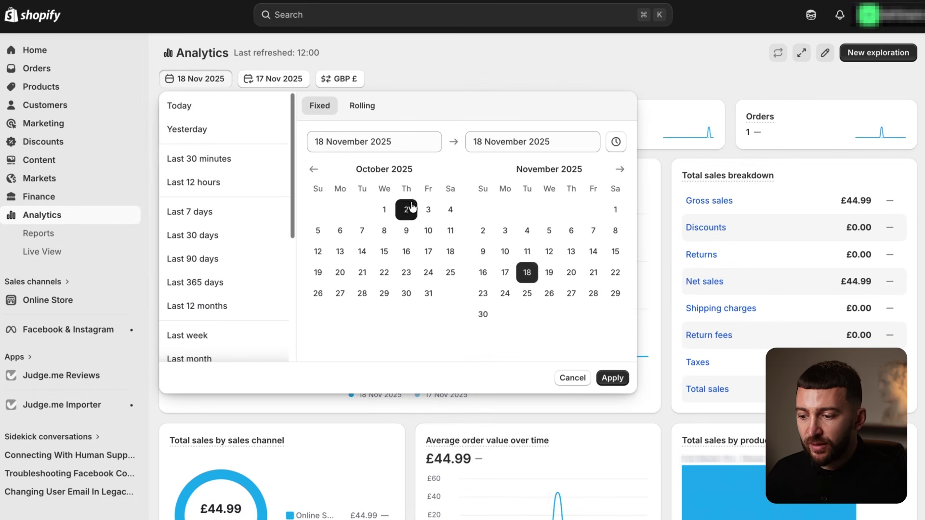
left_click(549, 272)
left_click(613, 378)
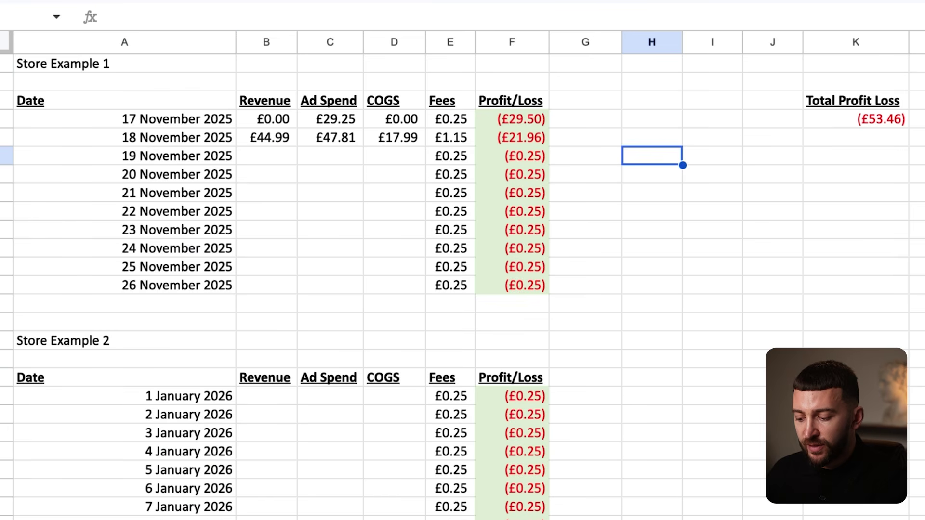
left_click(258, 153)
type("44.99")
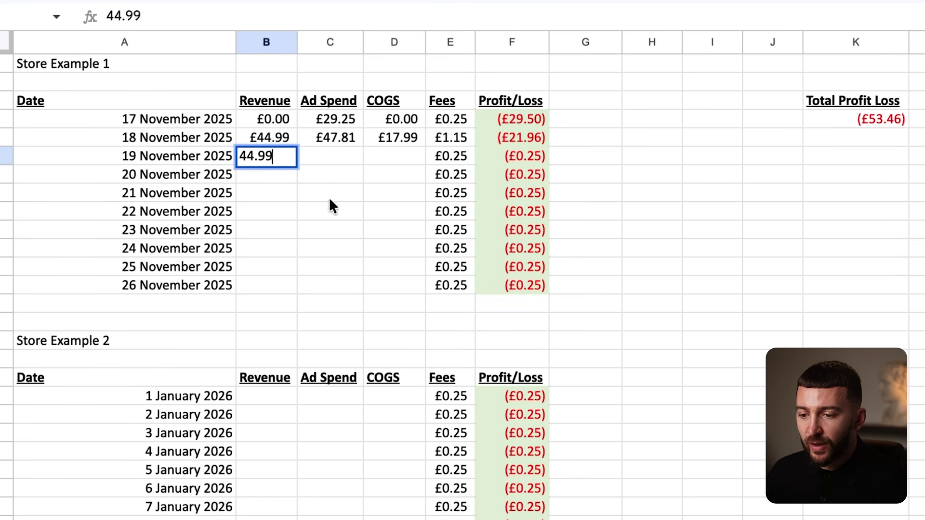
left_click(395, 211)
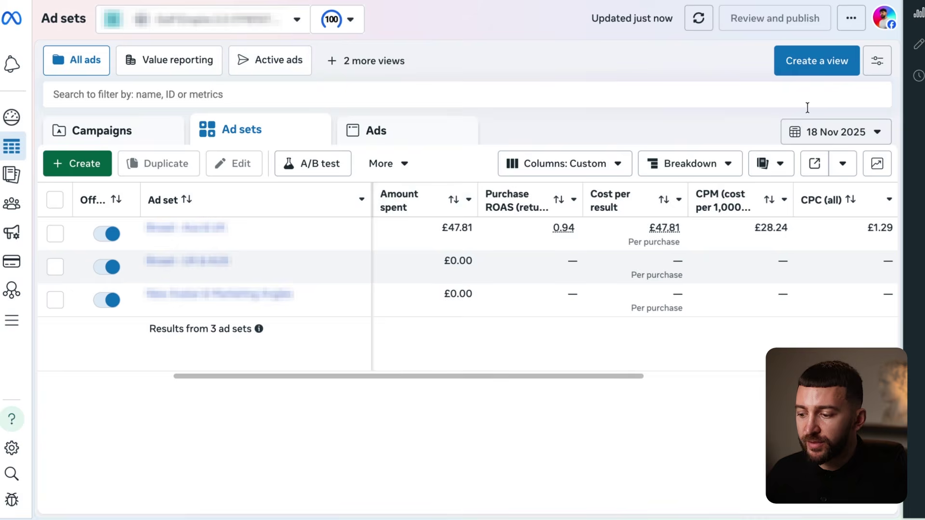
left_click(817, 130)
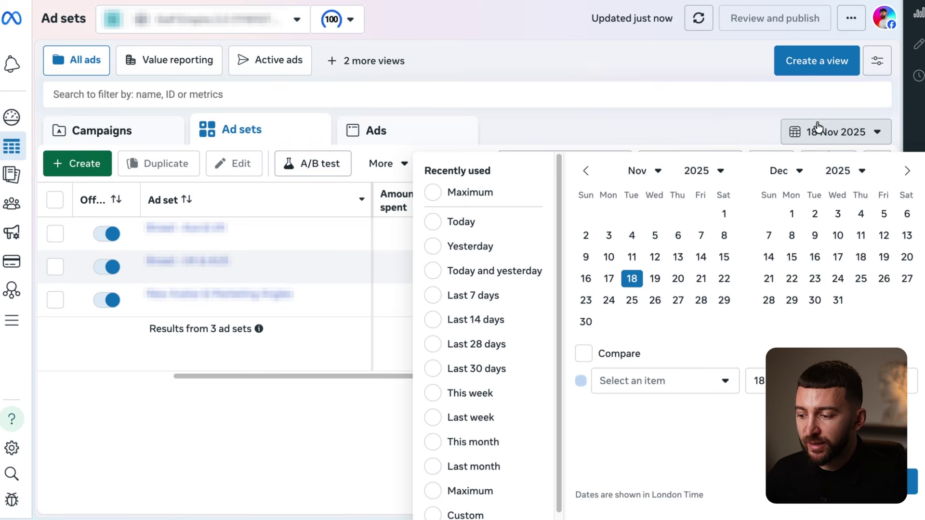
Set Meta's report to 19 November, enter £55.53 ad spend and £17.99 COGS, then check the total formula.
left_click(654, 279)
left_click(912, 482)
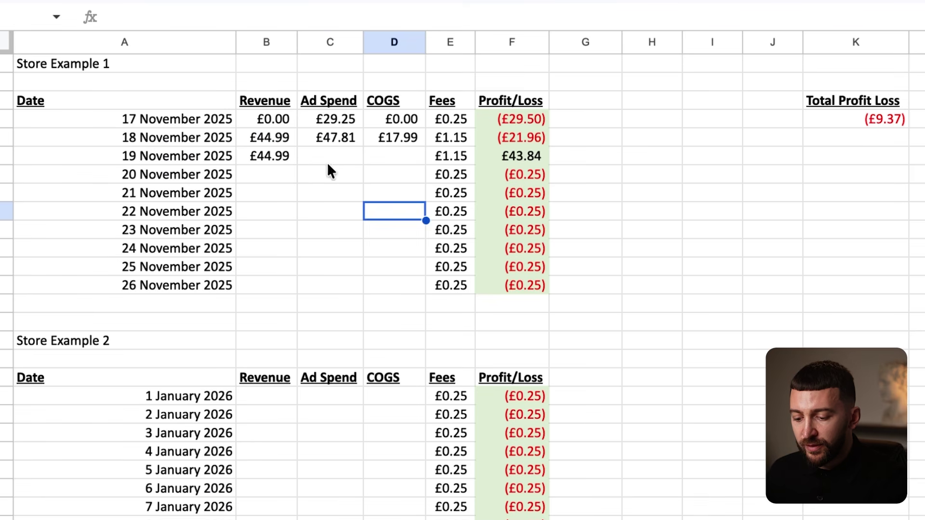
left_click(327, 160)
type("55.")
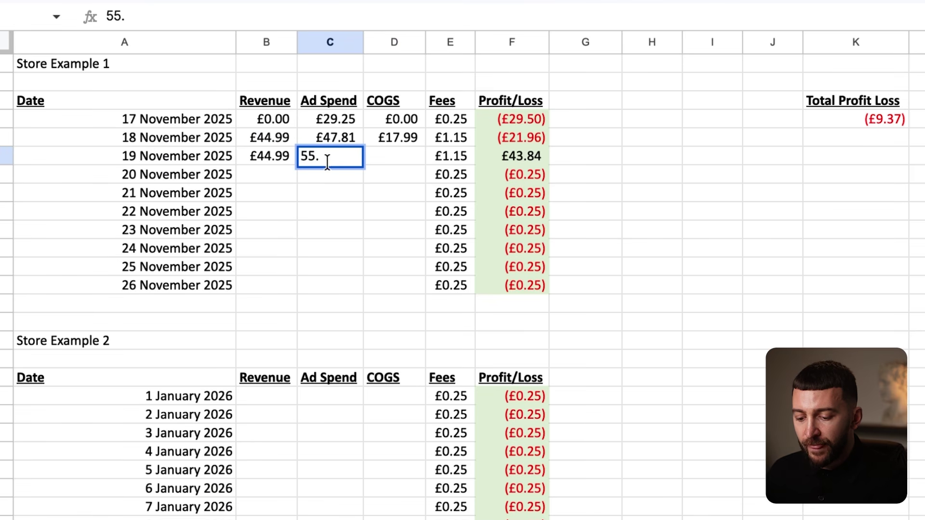
type("53")
left_click(389, 153)
type("1")
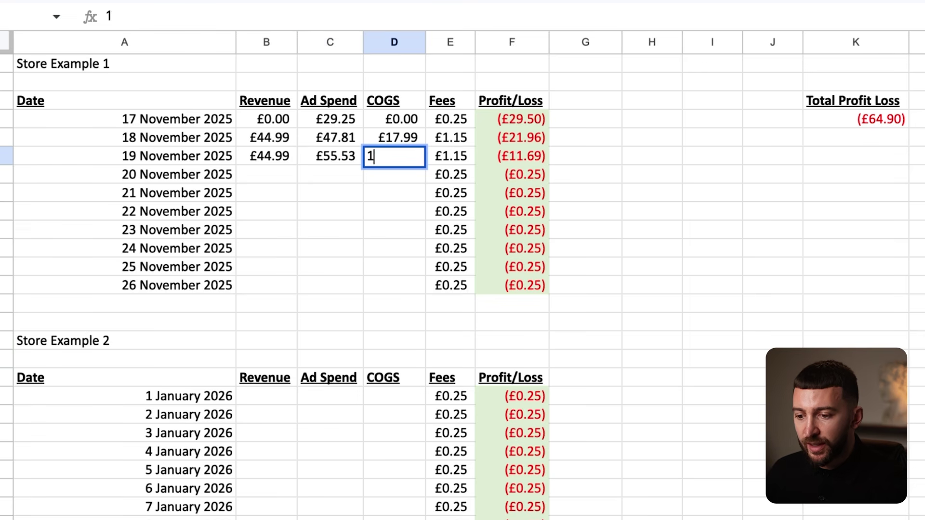
type("7.99")
left_click(427, 212)
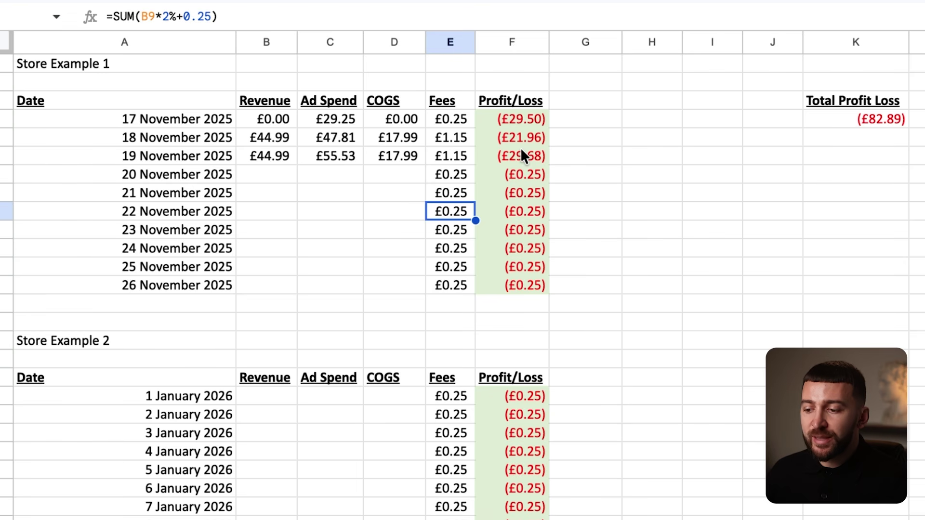
left_click(922, 120)
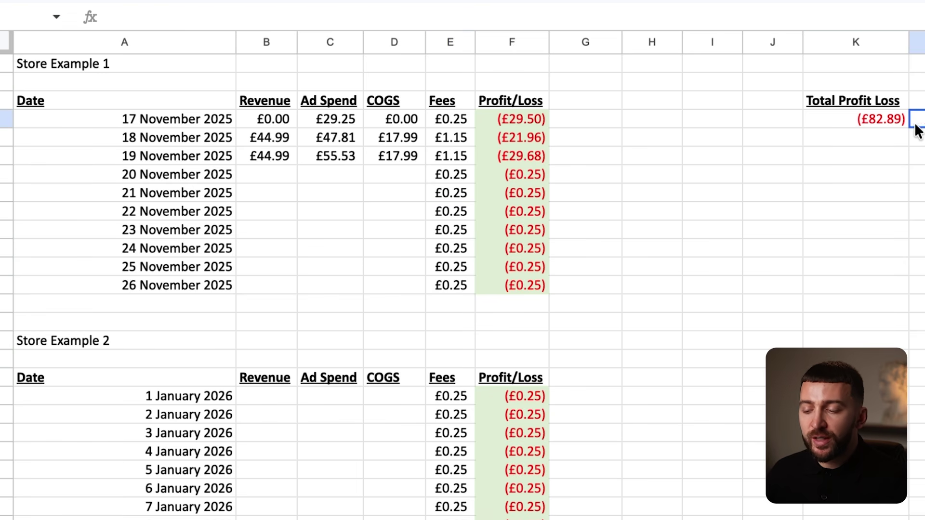
left_click(867, 123)
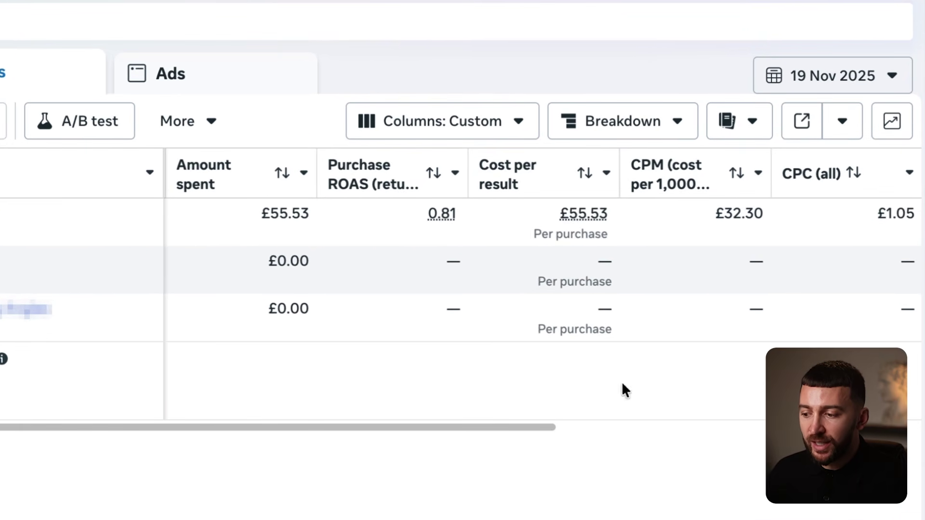
Scroll Meta's ad set table to show 19 November's CPM, CPC and CTR, then check that day's Profit/Loss.
left_click_drag(404, 427, 563, 410)
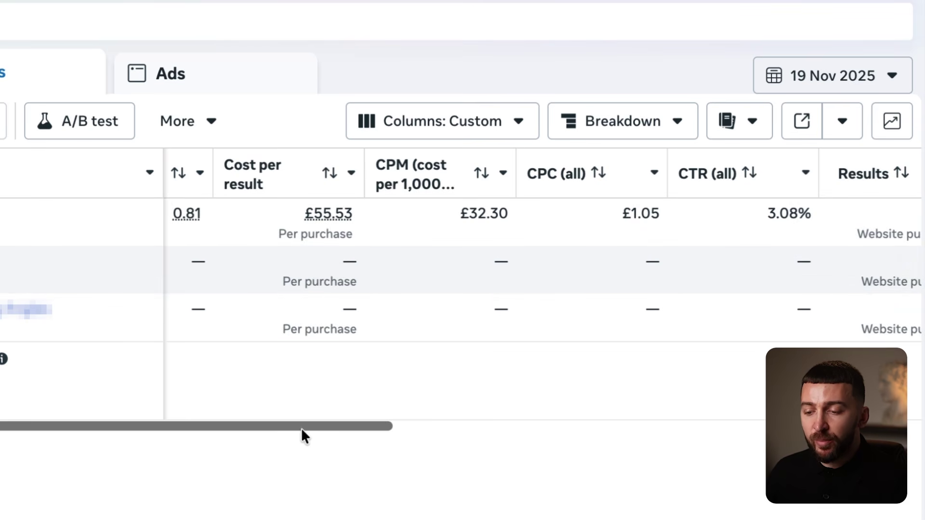
left_click_drag(302, 427, 289, 426)
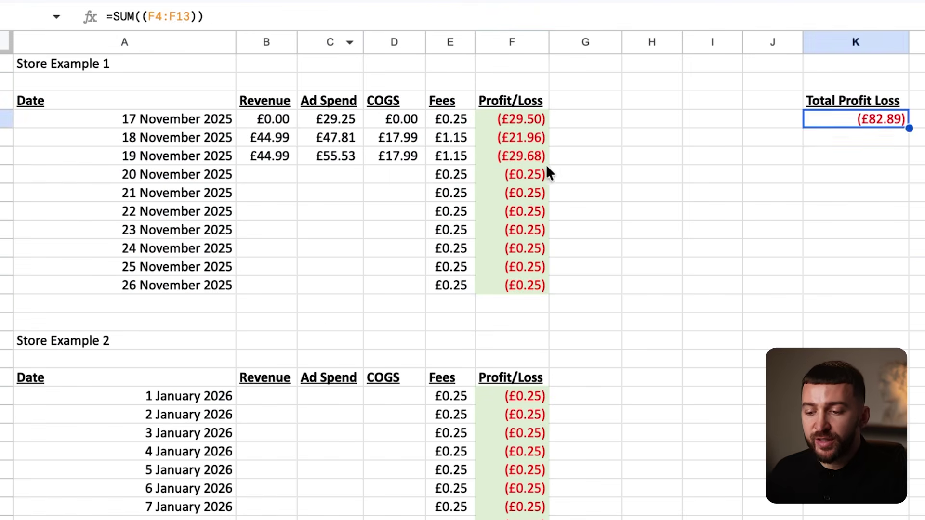
left_click(544, 162)
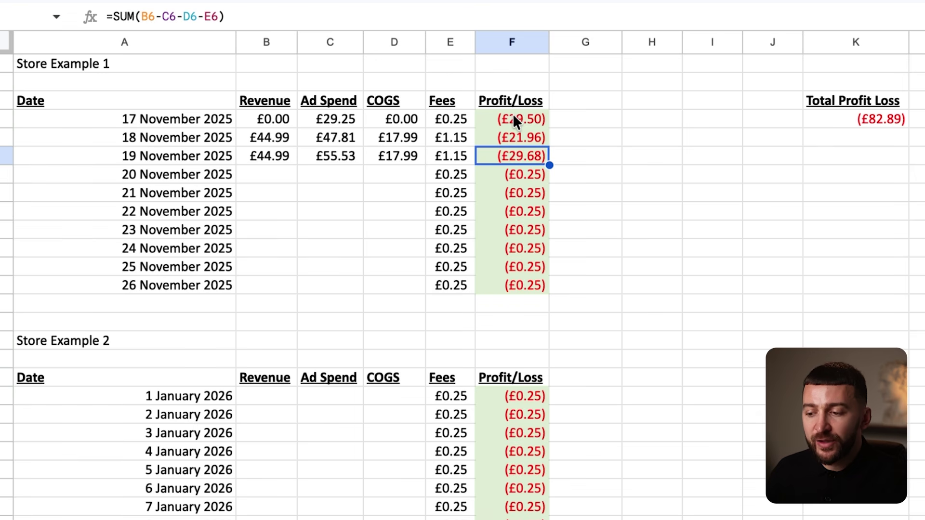
left_click(889, 122)
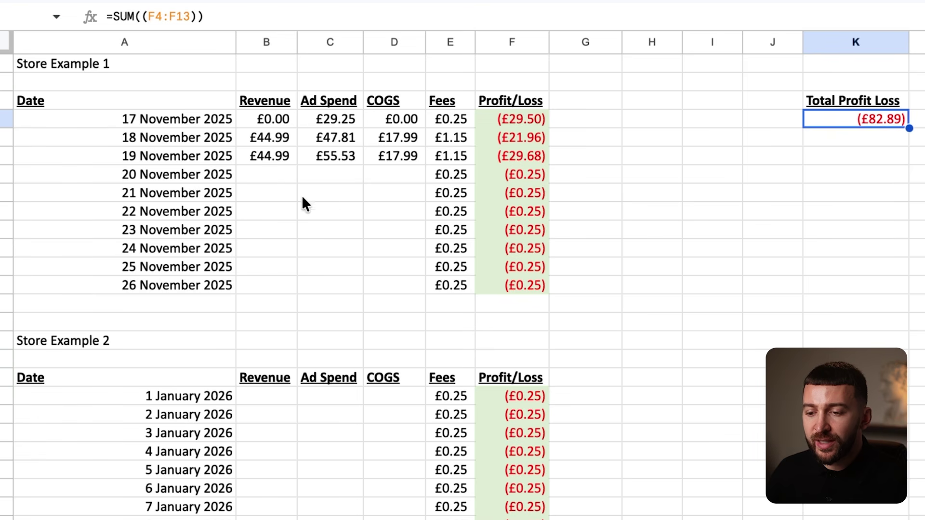
left_click(285, 179)
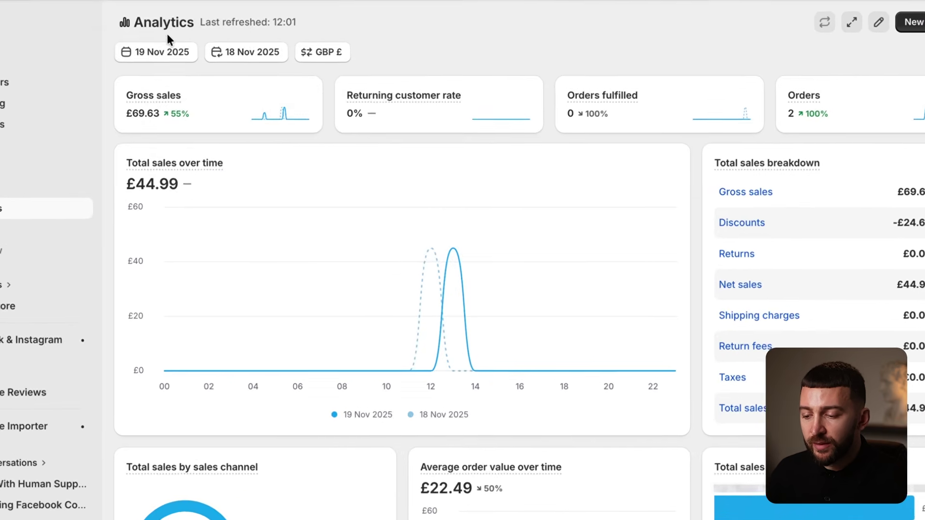
Set Shopify analytics to 20 November and enter £44.99 as that day's revenue.
left_click(190, 77)
left_click(589, 274)
left_click(589, 275)
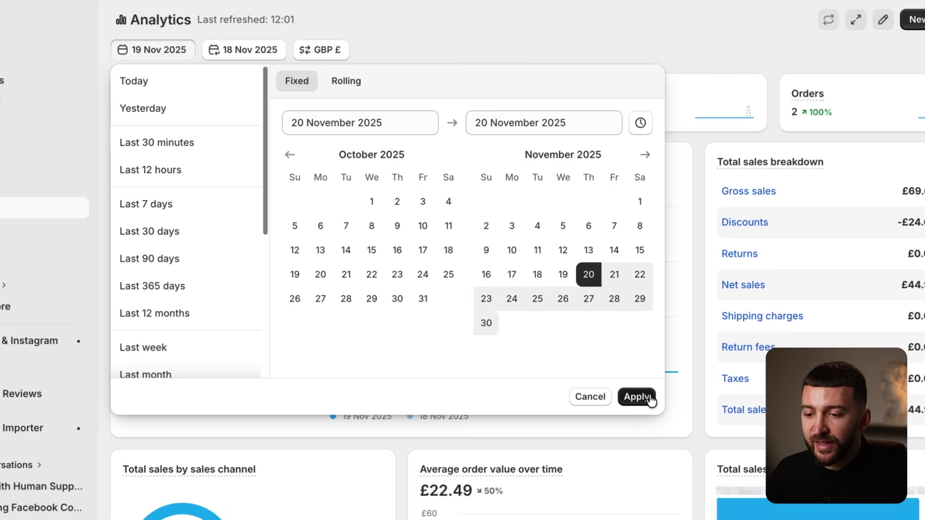
left_click(637, 396)
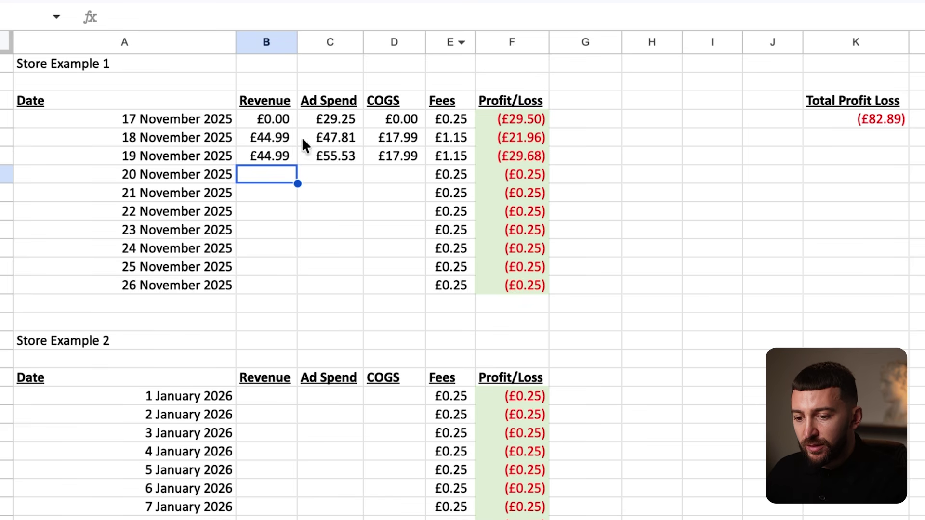
type("44.99")
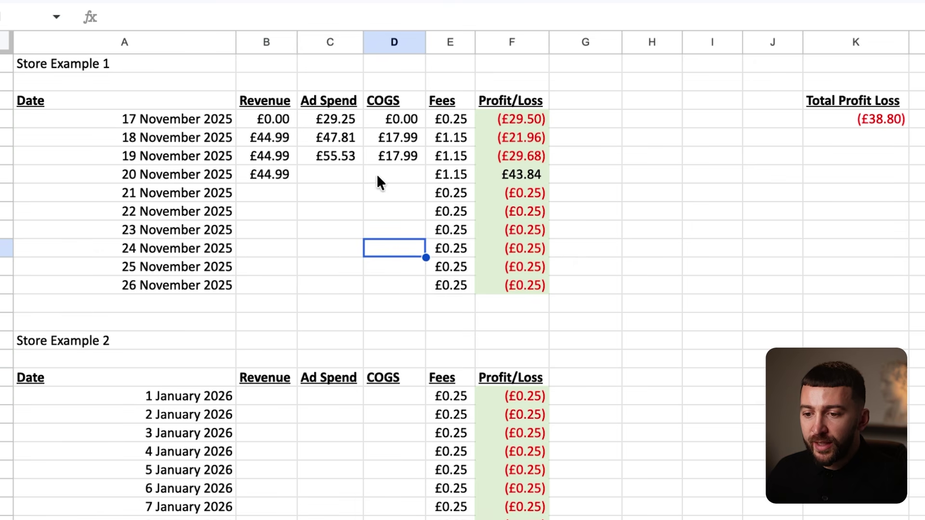
left_click(344, 181)
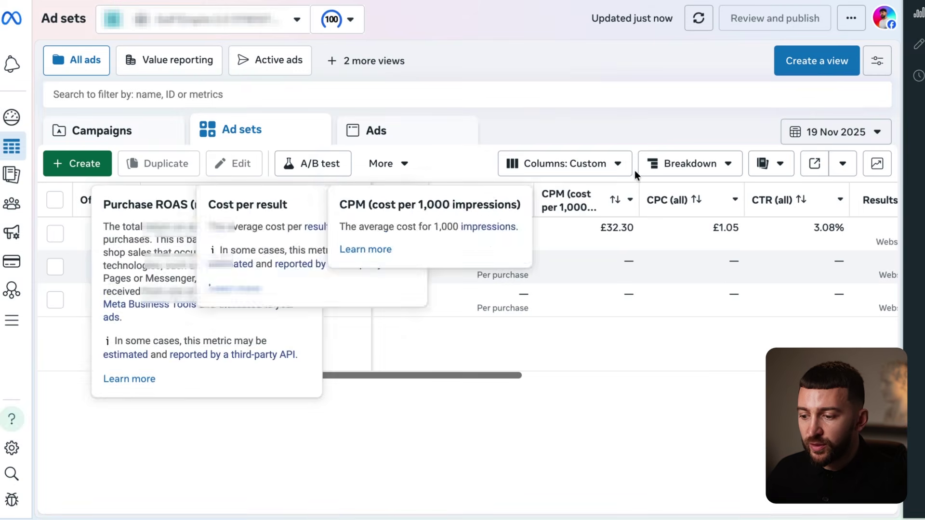
Set Meta's report to 20 November and enter £30.66 ad spend and £17.99 COGS.
left_click(802, 134)
left_click(679, 279)
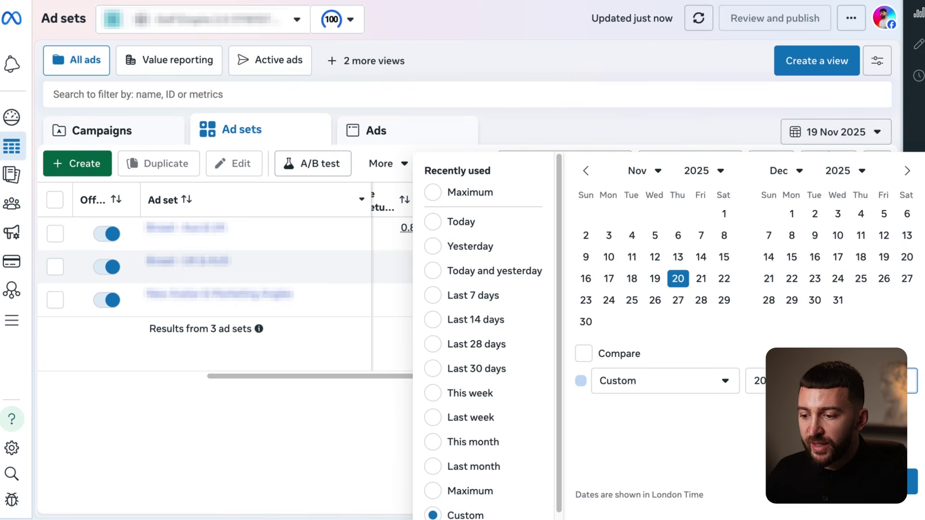
left_click(892, 482)
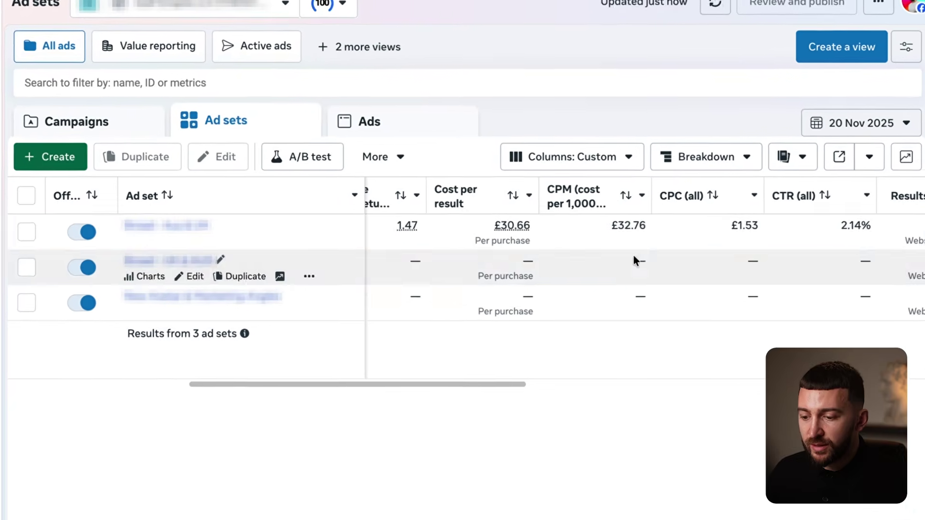
left_click_drag(479, 424, 392, 429)
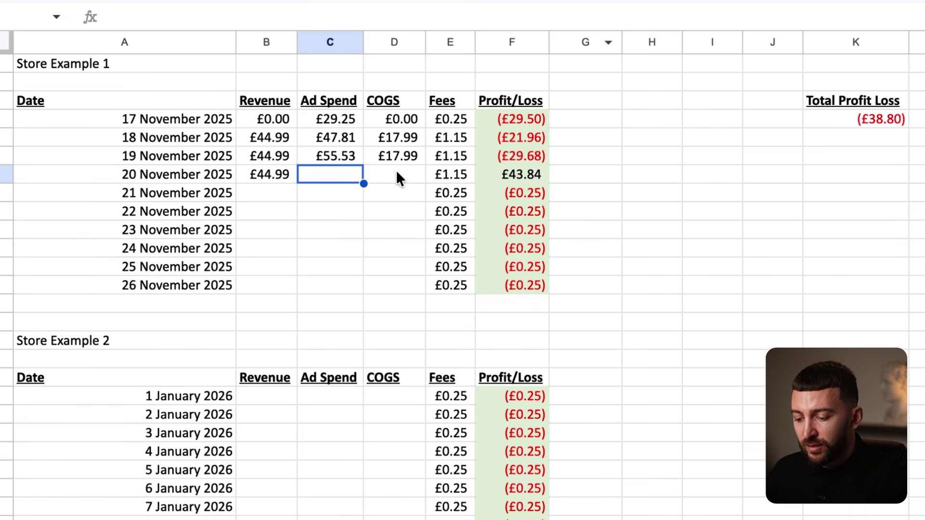
type("3")
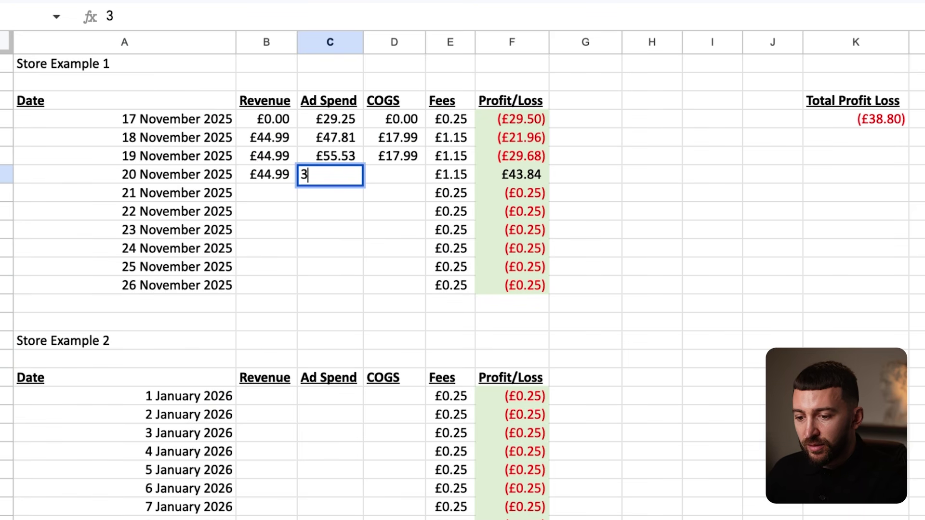
type("0.66")
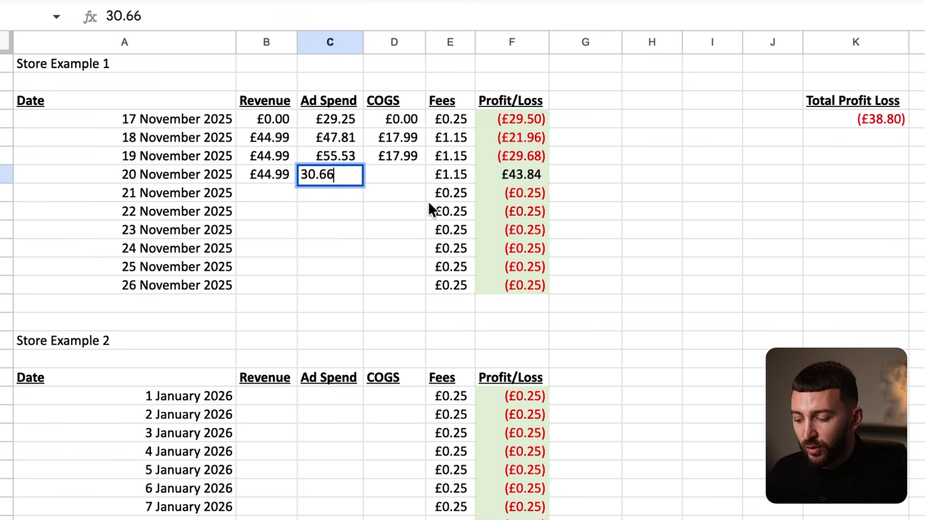
left_click(400, 173)
type("17.99")
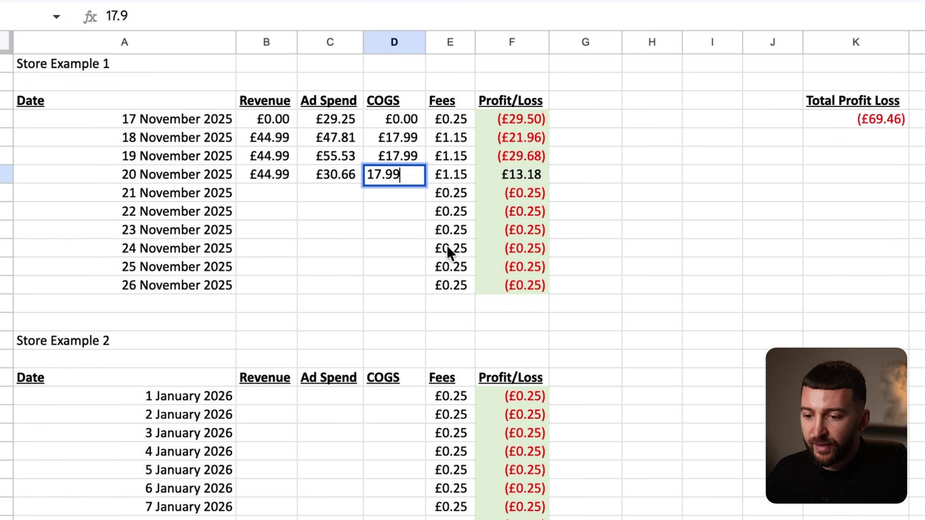
left_click(407, 232)
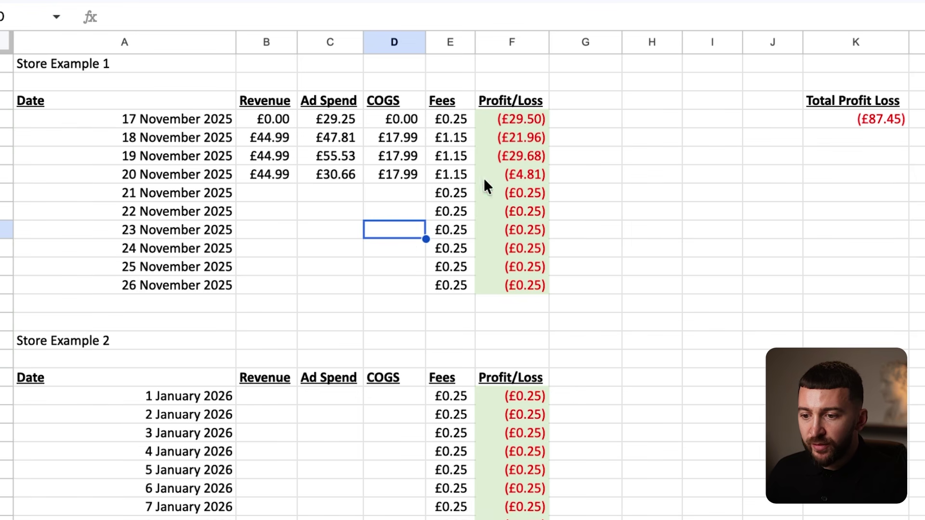
left_click(267, 192)
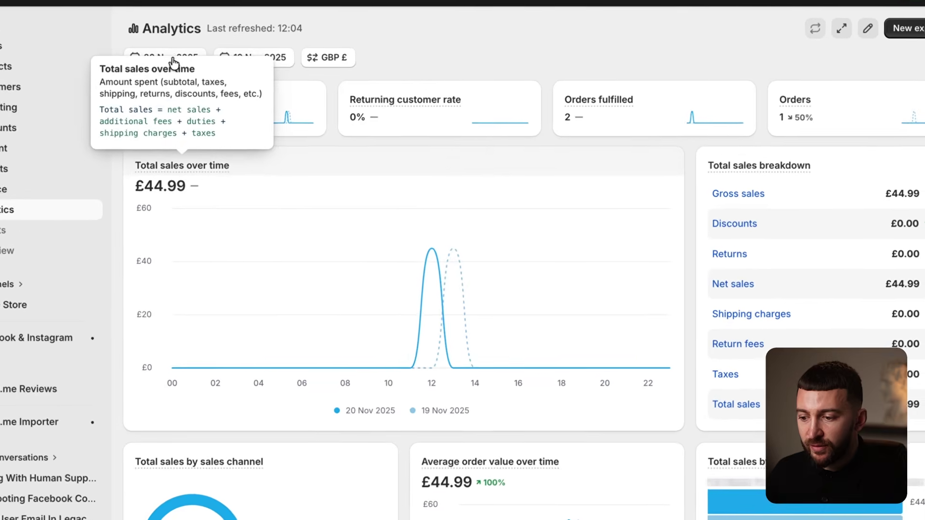
Set Shopify analytics to 21 November and enter £89.33 as that day's revenue.
left_click(184, 74)
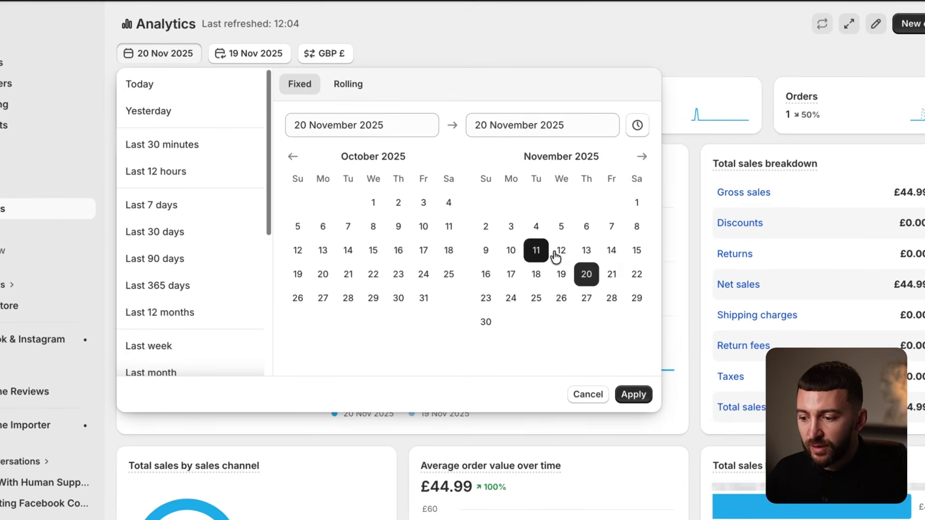
left_click(610, 274)
left_click(611, 276)
left_click(634, 396)
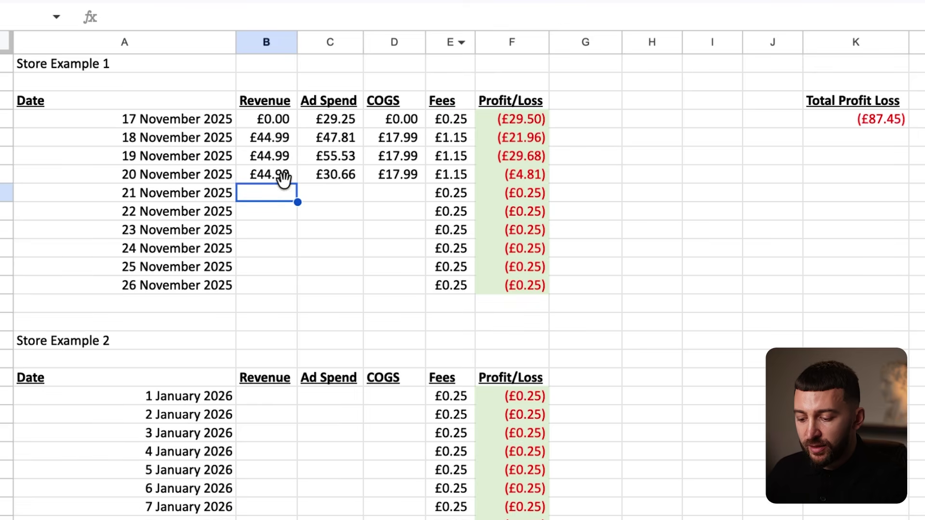
type("89.")
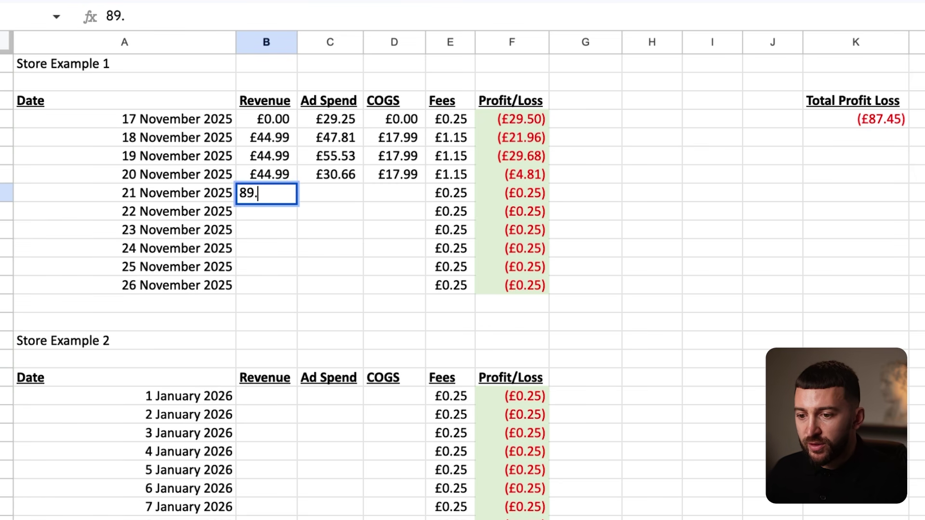
type("33")
key("Return")
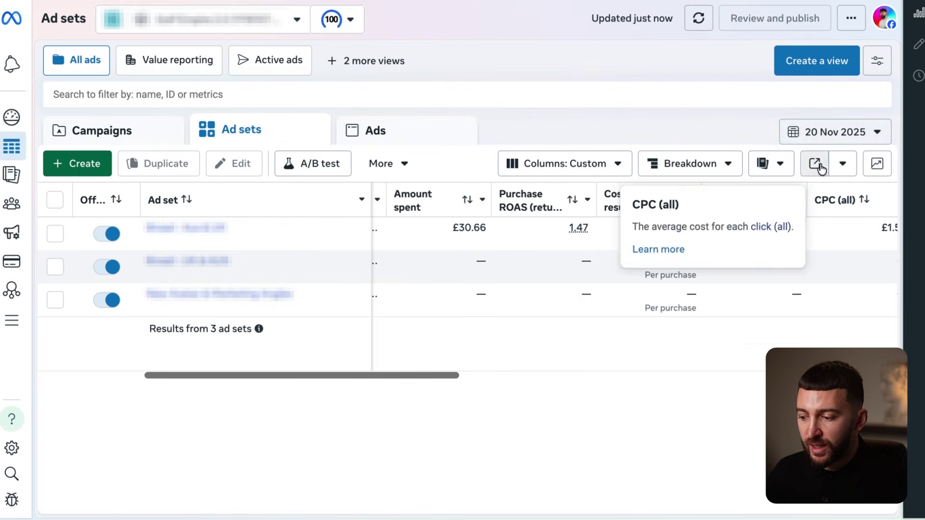
Set Meta's report to 21 November and enter £69.22 ad spend and £35.98 COGS.
left_click(828, 130)
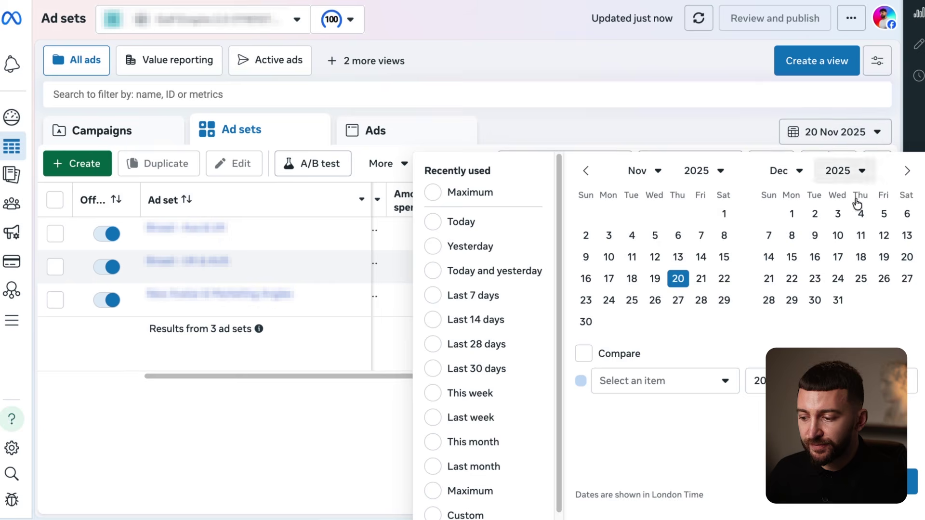
left_click(701, 279)
left_click(896, 482)
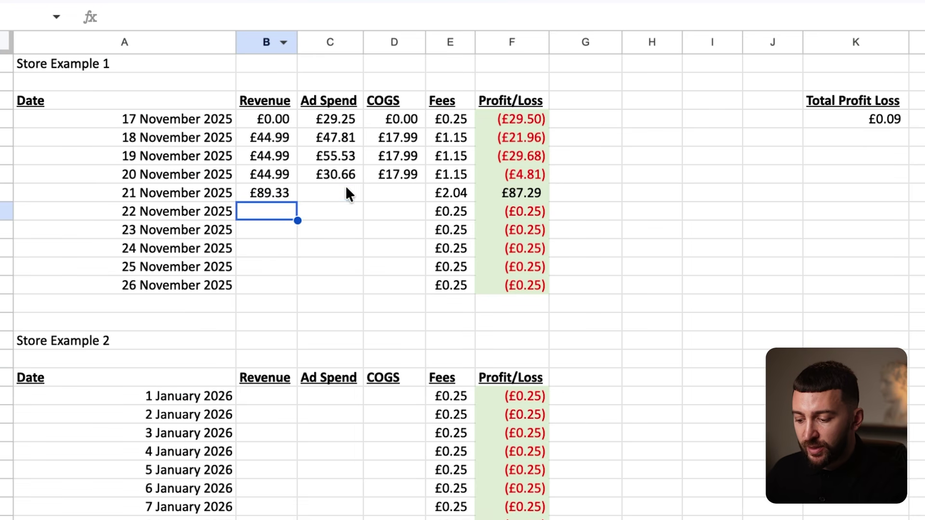
left_click(347, 192)
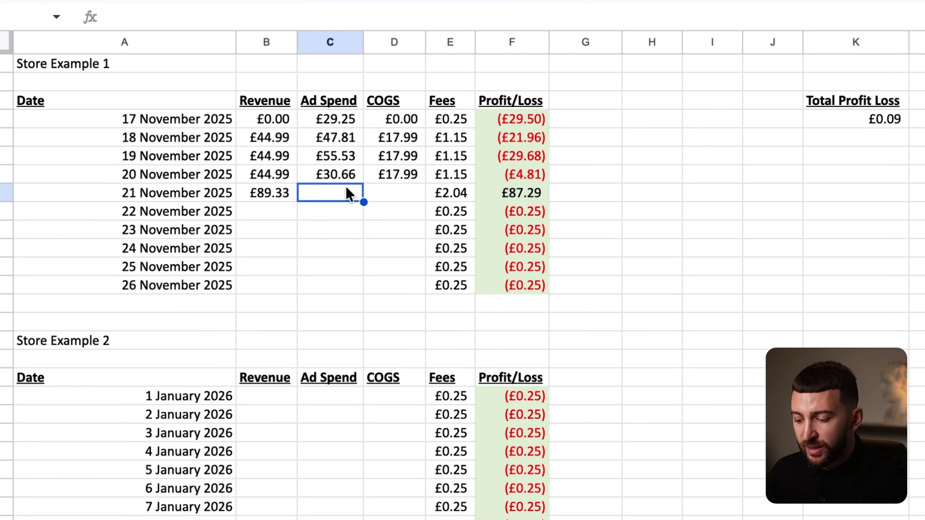
type("69.")
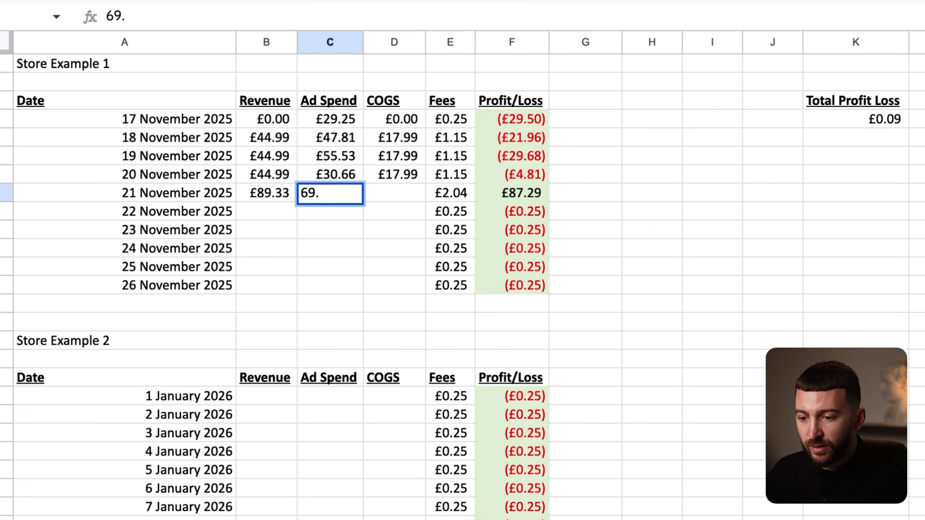
type("22")
left_click(403, 233)
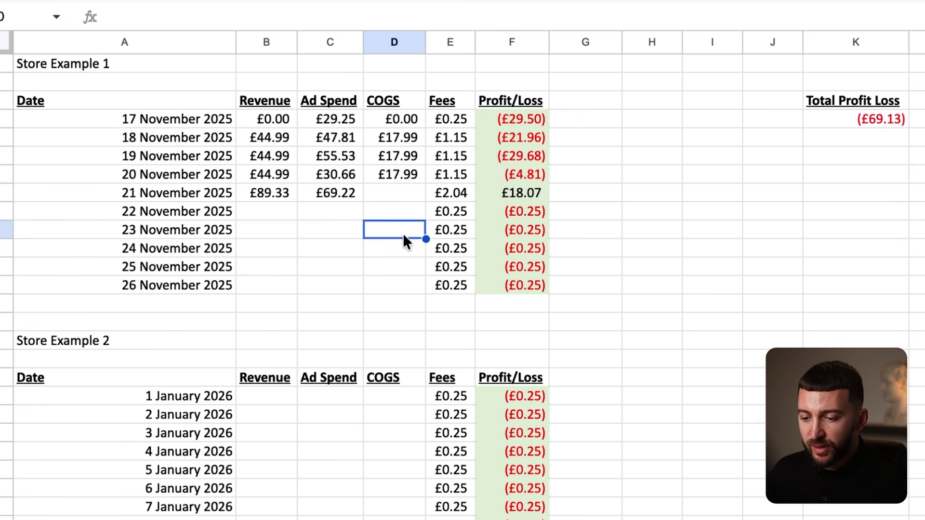
left_click(400, 193)
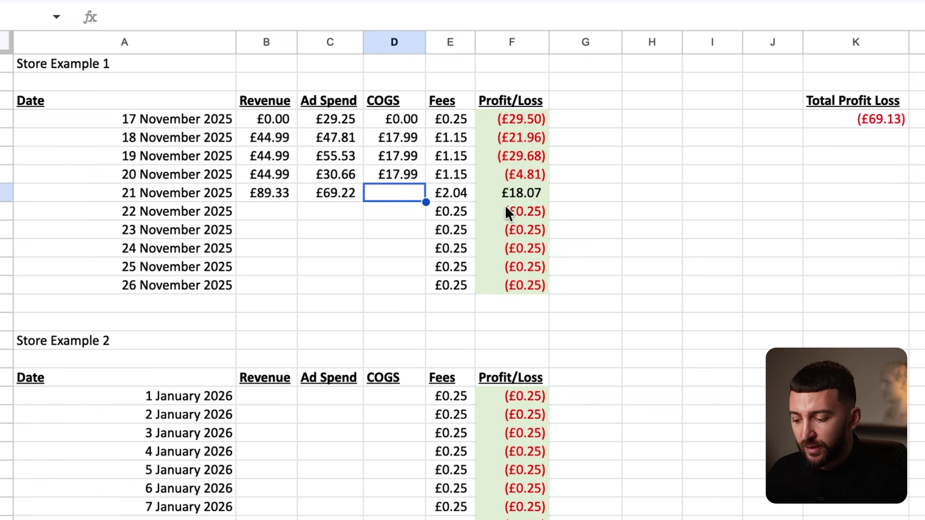
type("35.98")
left_click(348, 232)
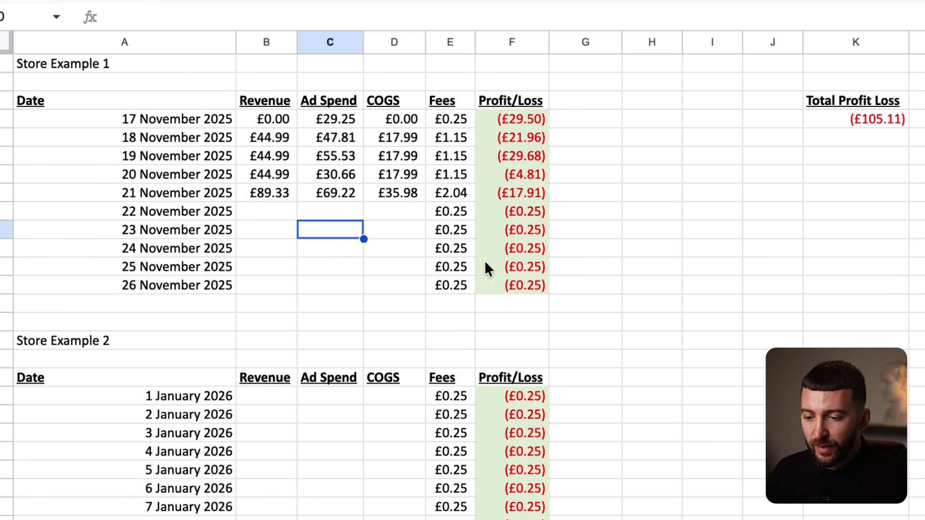
left_click(258, 212)
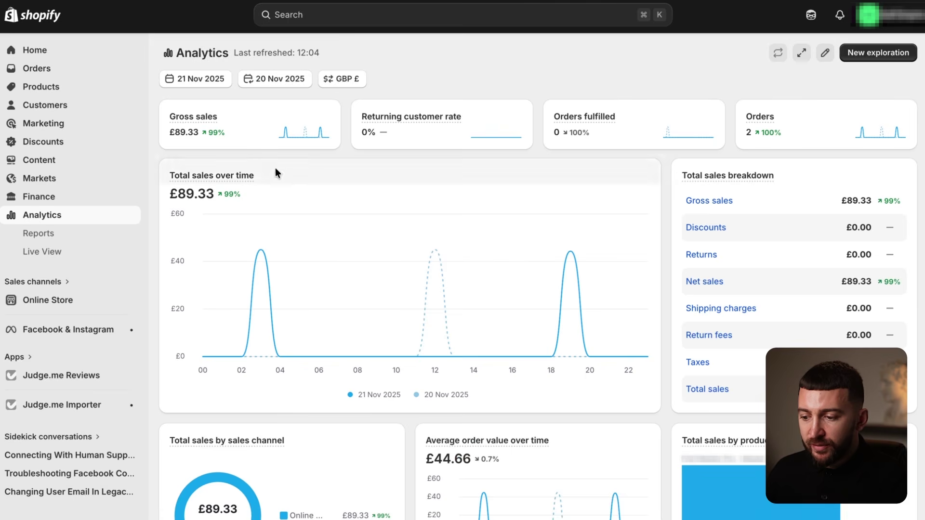
Set Shopify analytics to 22 November and enter £178 revenue and £72 COGS.
left_click(208, 80)
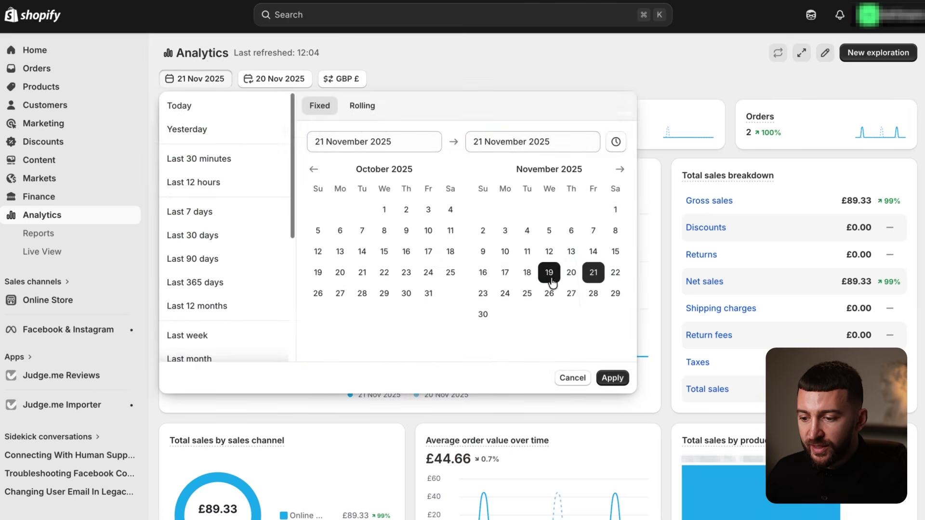
left_click(616, 272)
left_click(613, 377)
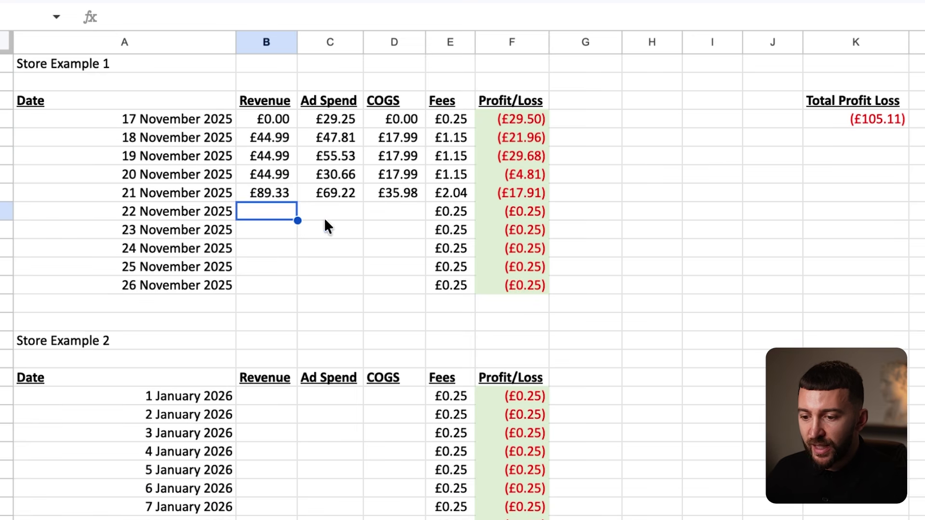
type("178")
left_click(395, 264)
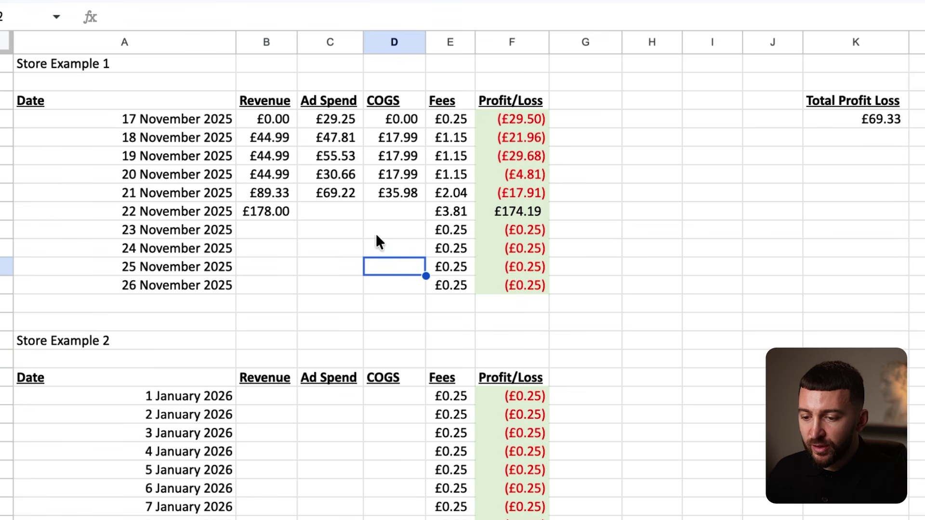
left_click(391, 212)
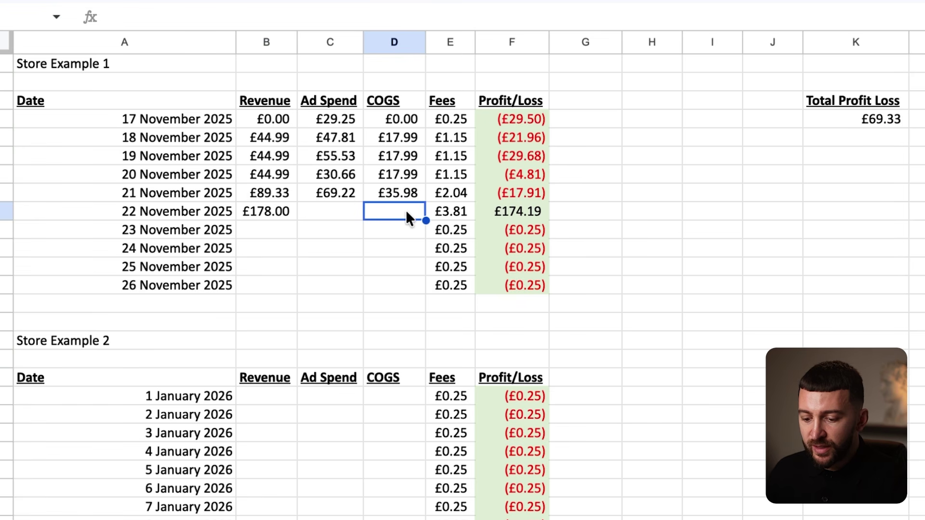
type("72")
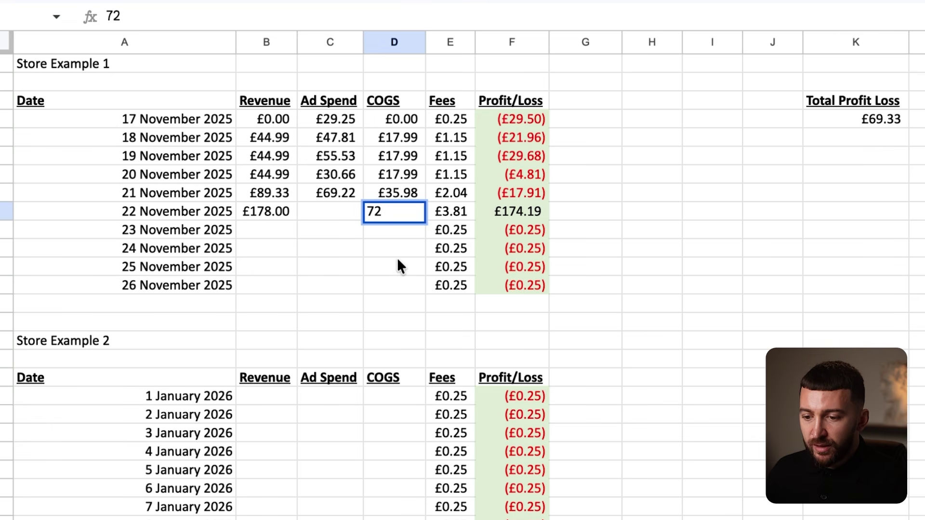
key("Return")
Set Meta's ad set report to 22 November and enter £82 as the ad spend.
left_click(320, 212)
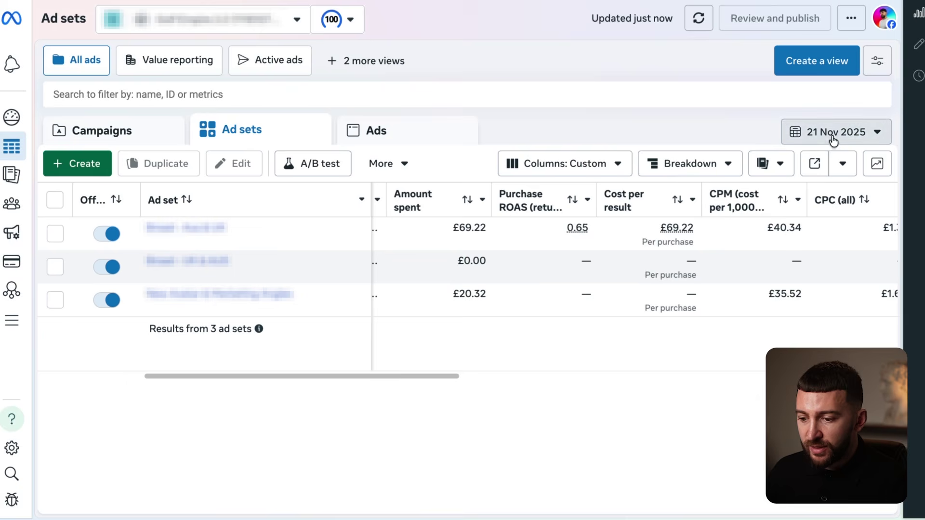
left_click(833, 135)
left_click(724, 278)
left_click(912, 482)
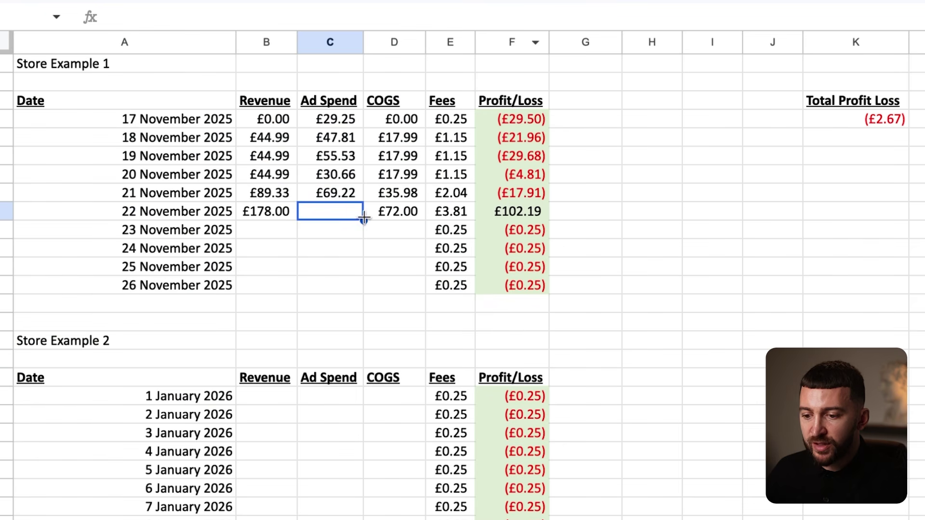
type("82")
left_click(393, 268)
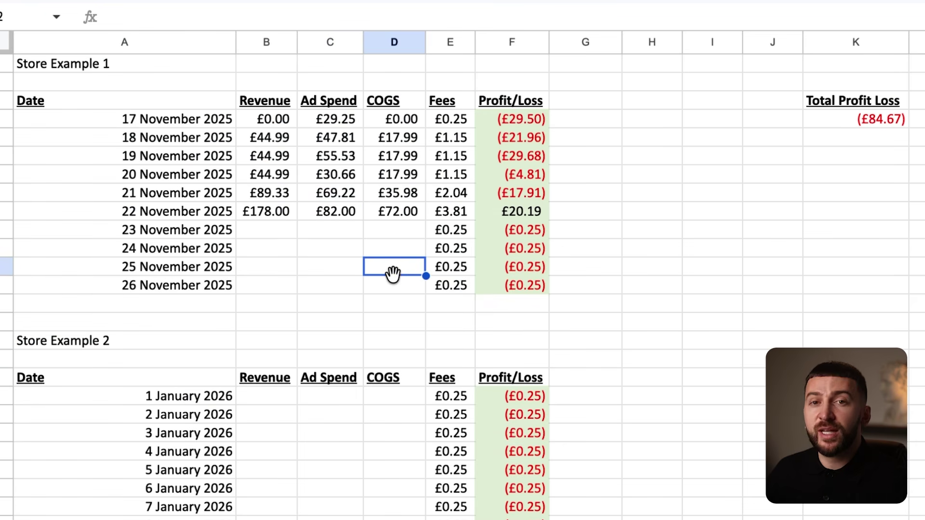
left_click(515, 212)
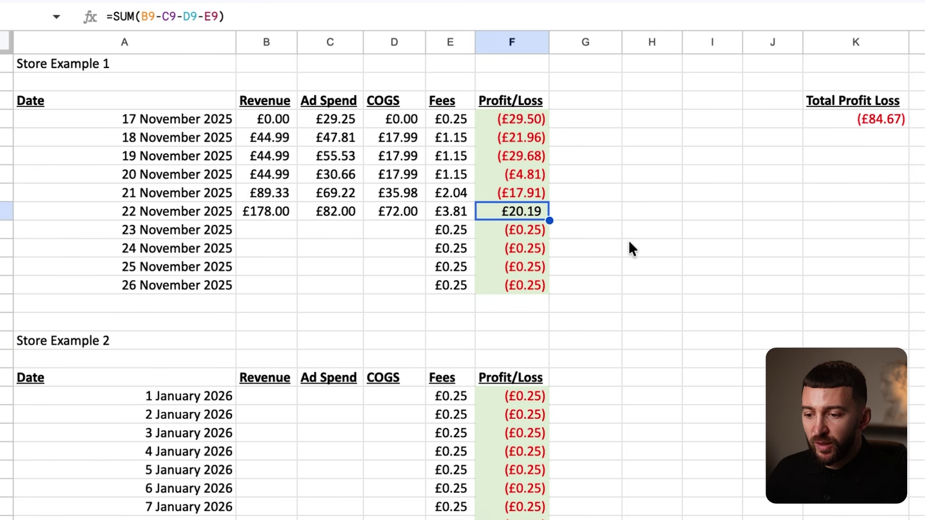
left_click_drag(557, 120, 540, 189)
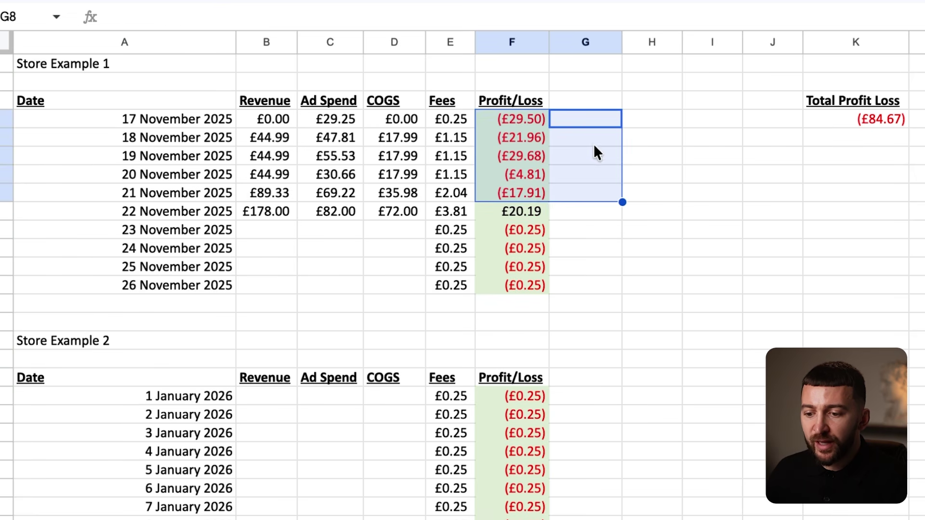
left_click(587, 123)
left_click(569, 216)
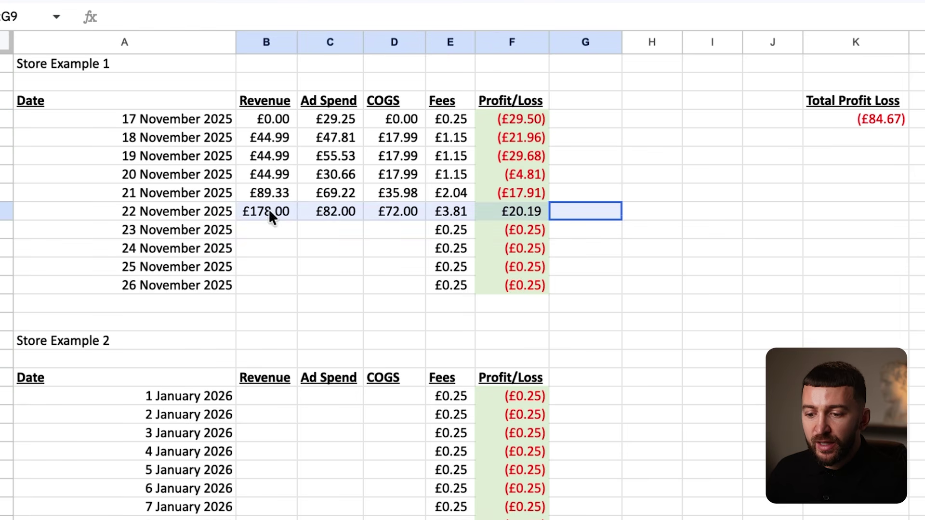
left_click(384, 215)
left_click_drag(259, 204, 549, 205)
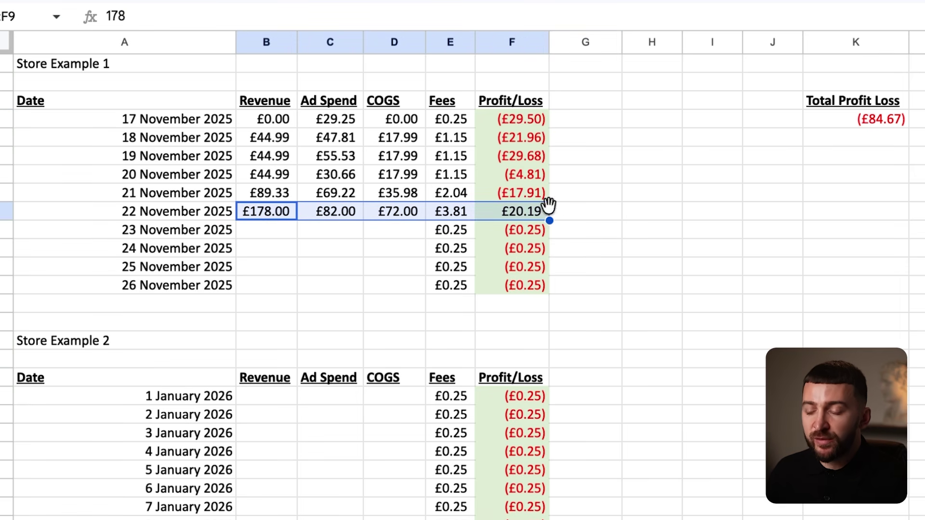
left_click(624, 229)
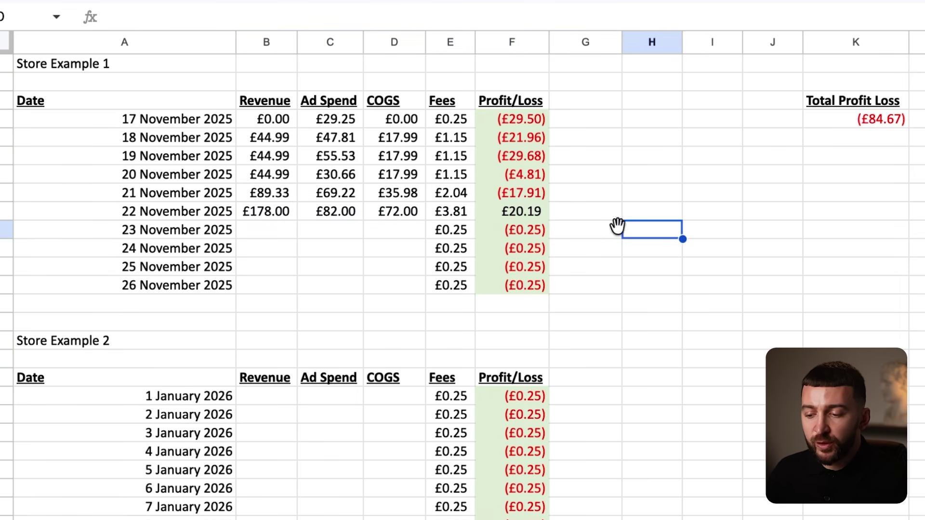
left_click(527, 212)
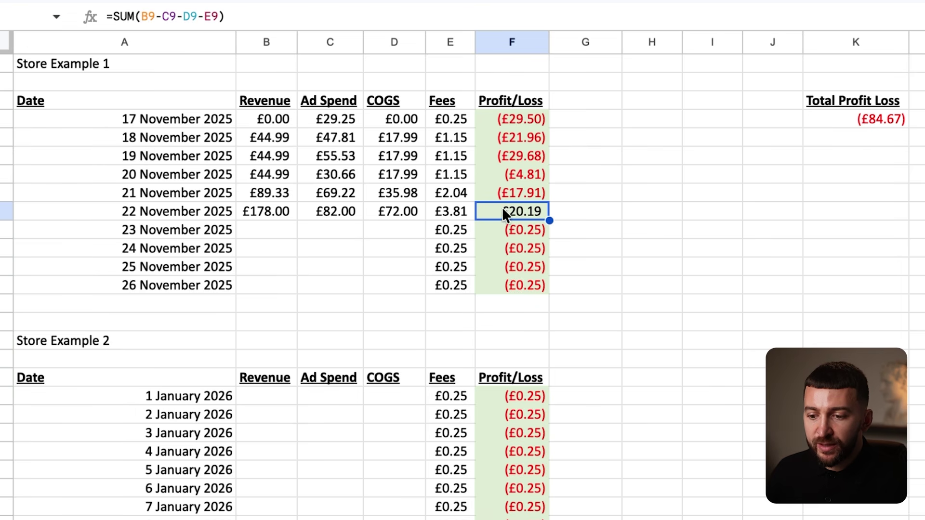
left_click_drag(525, 115, 527, 191)
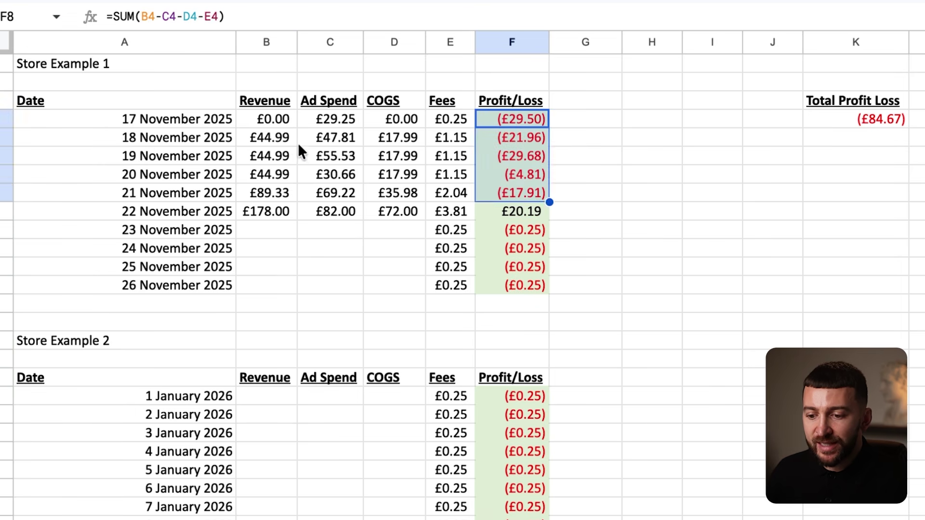
left_click(291, 157)
left_click(285, 175)
left_click(280, 187)
left_click(371, 116)
left_click_drag(291, 204, 453, 212)
left_click(482, 211)
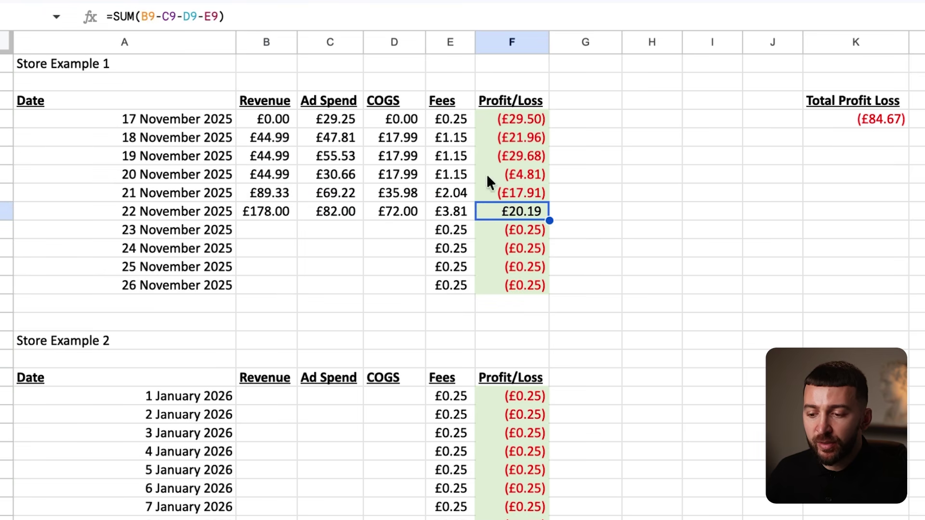
left_click(665, 219)
left_click(610, 260)
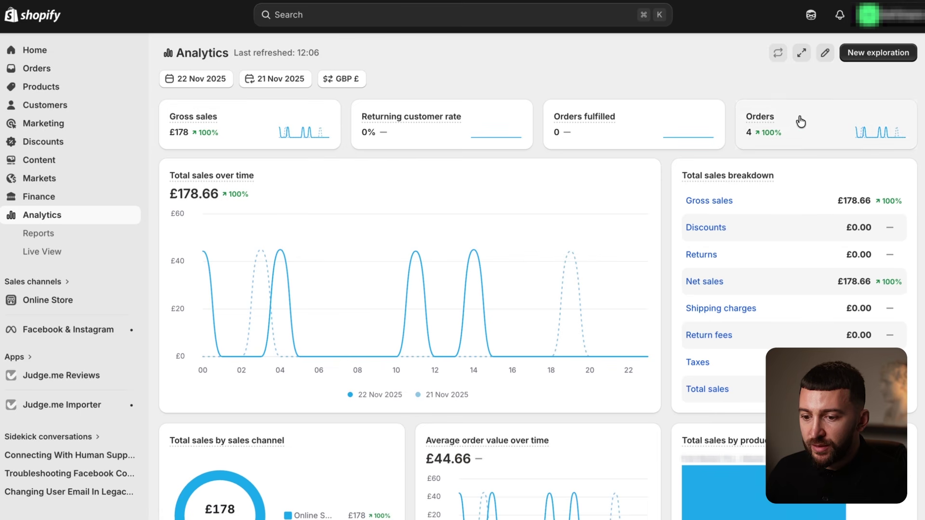
Set Shopify Analytics to 23 November only, showing £134.36 gross sales from 3 orders.
mouse_move(774, 120)
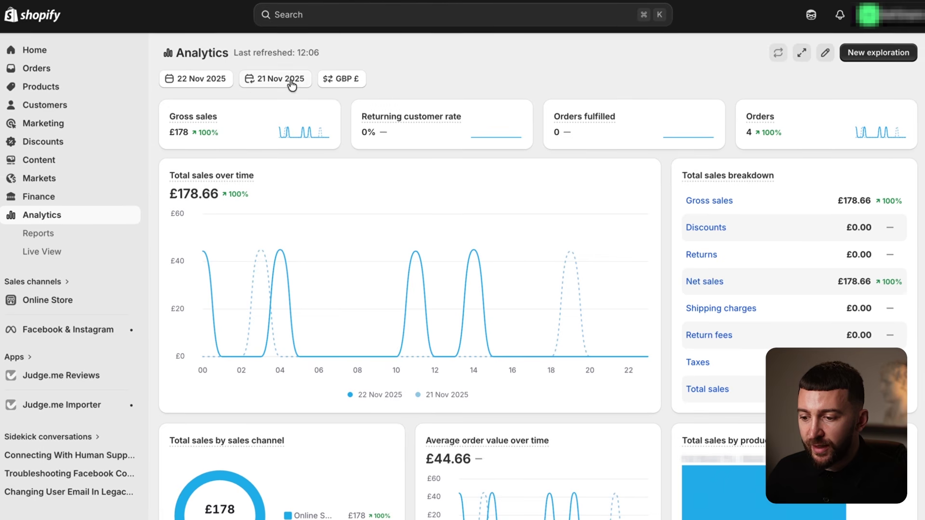
left_click(177, 78)
left_click(479, 298)
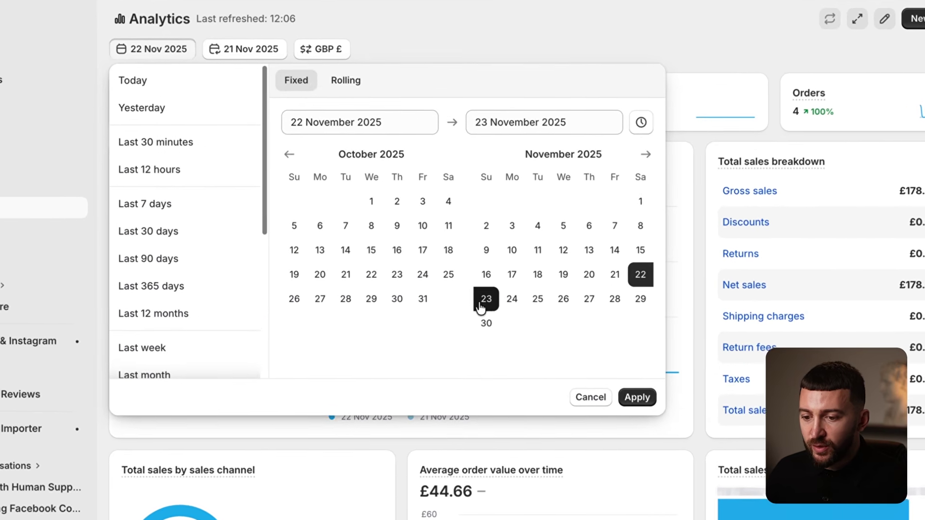
left_click(481, 304)
left_click(641, 398)
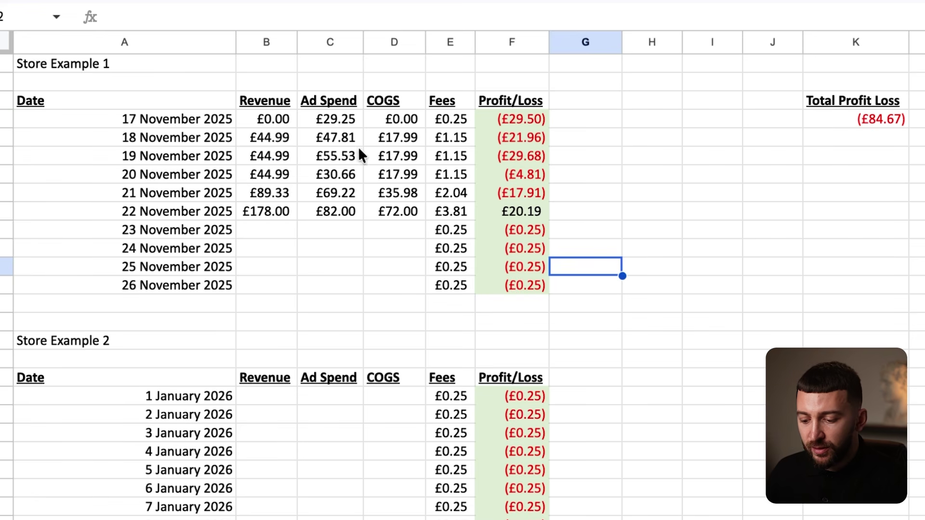
left_click(264, 221)
Enter £134.36 revenue and £54 COGS for 23 November.
type("134.36")
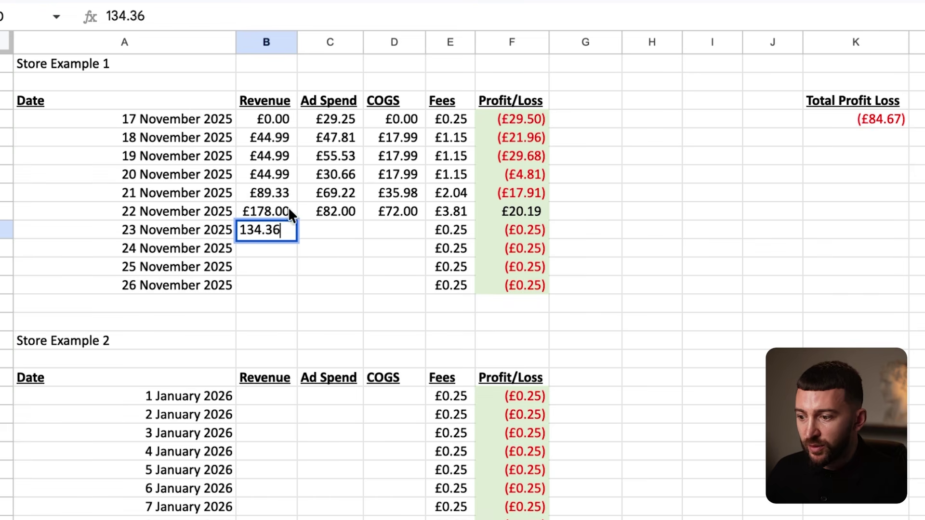
key("Return")
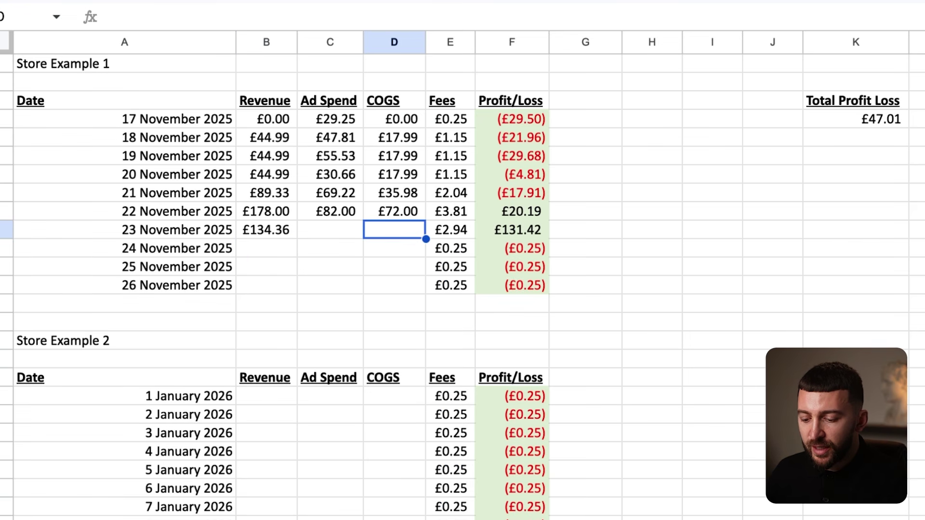
type("54")
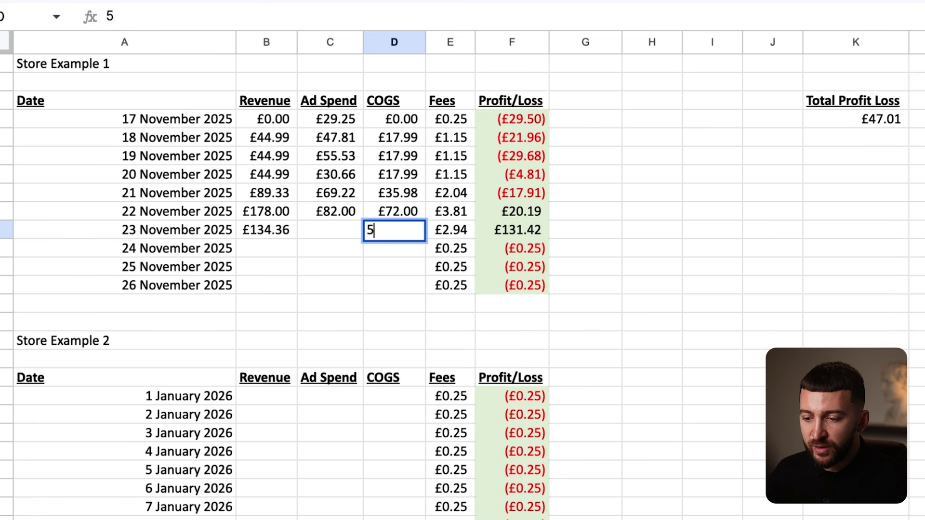
left_click(401, 268)
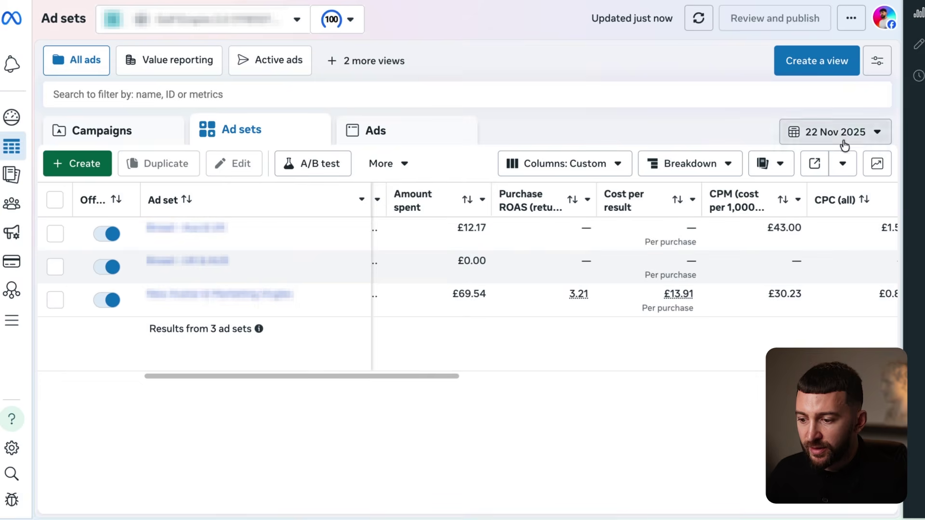
Set Meta's ad set report to 23 November and enter £88.93 ad spend.
left_click(843, 139)
left_click(579, 302)
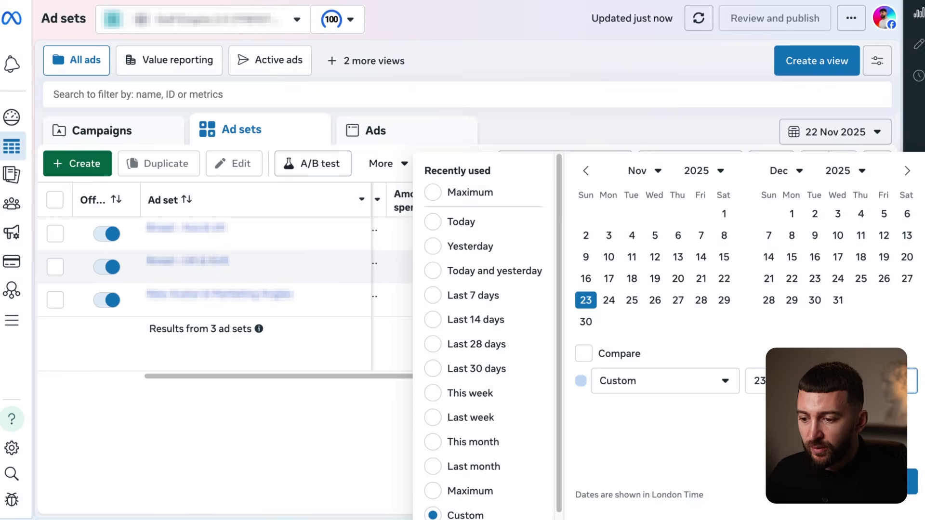
left_click(889, 482)
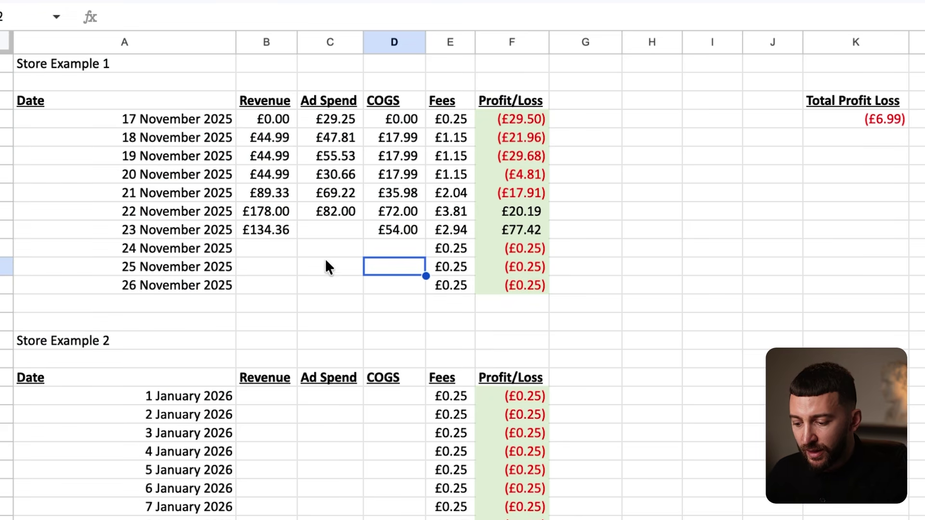
left_click(320, 230)
type("88")
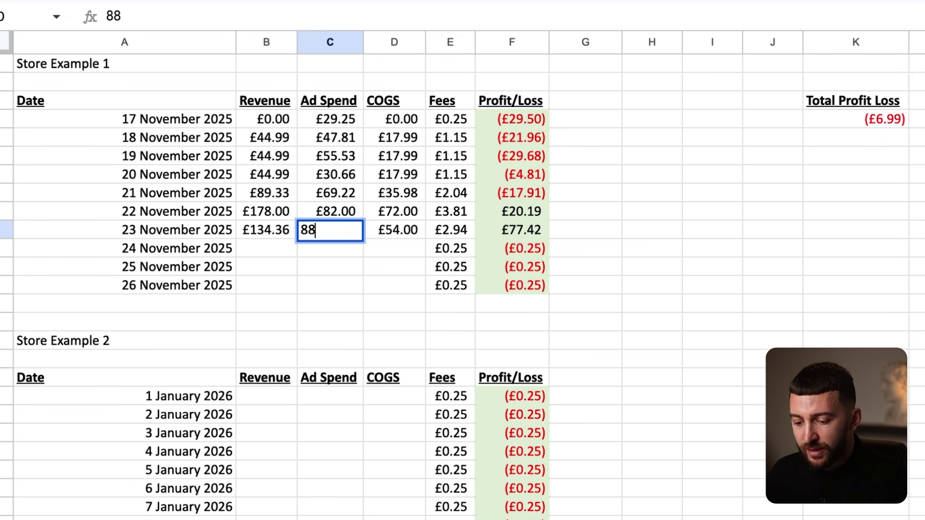
type(".93")
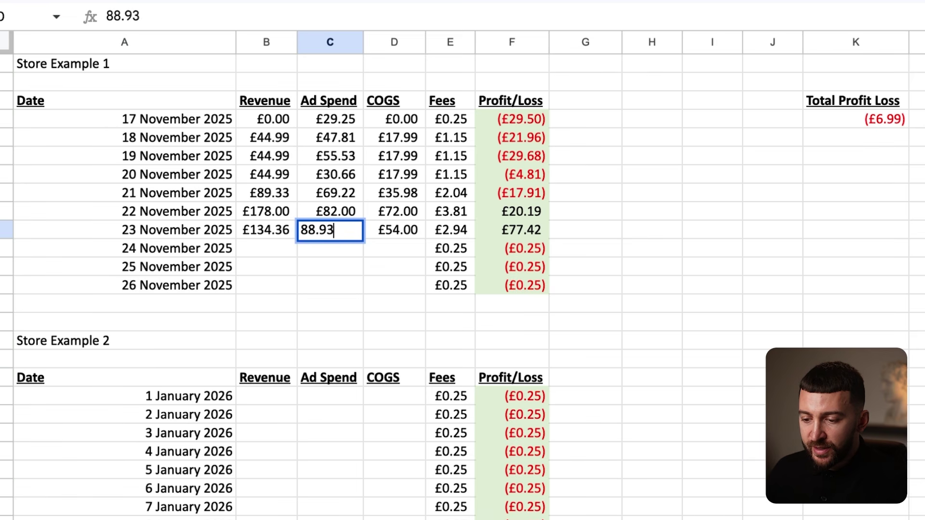
key("Return")
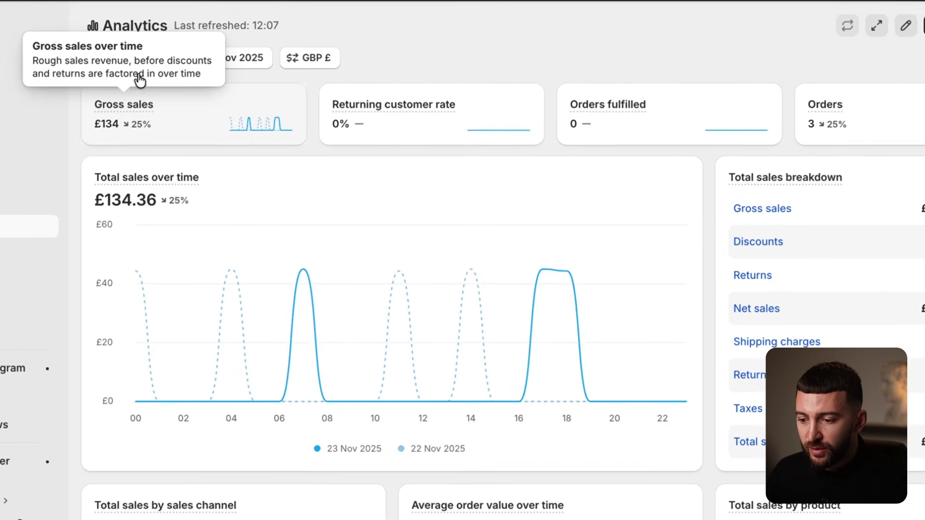
Set Shopify analytics to 24 November and enter £0 as that day's revenue.
left_click(159, 58)
left_click(510, 327)
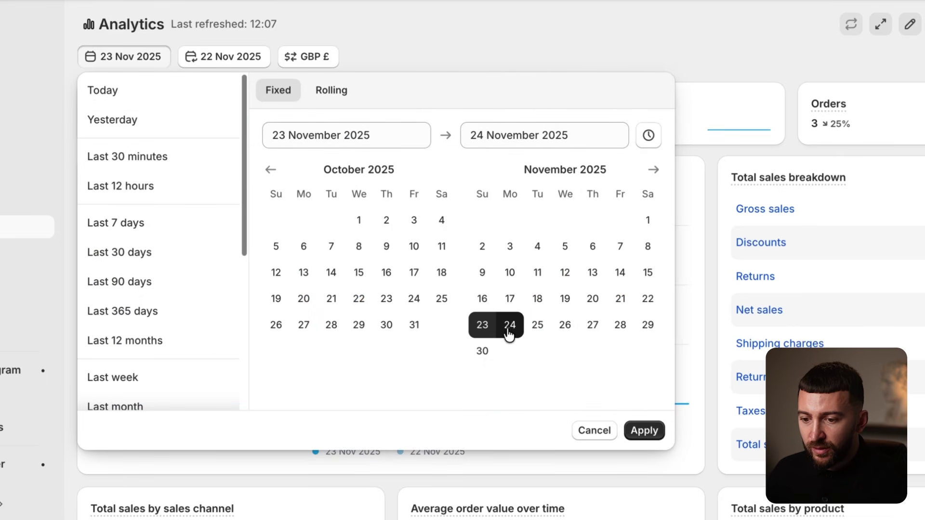
left_click(509, 329)
left_click(646, 430)
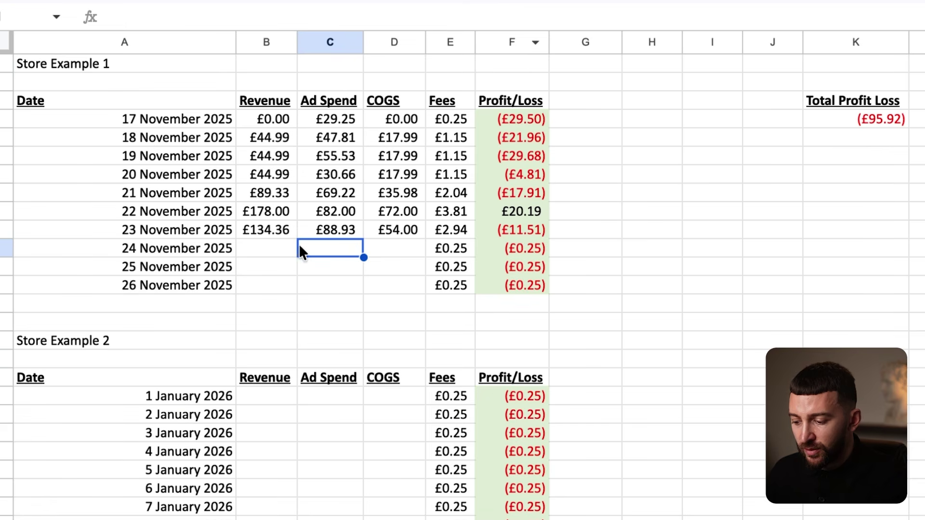
left_click(268, 248)
type("0")
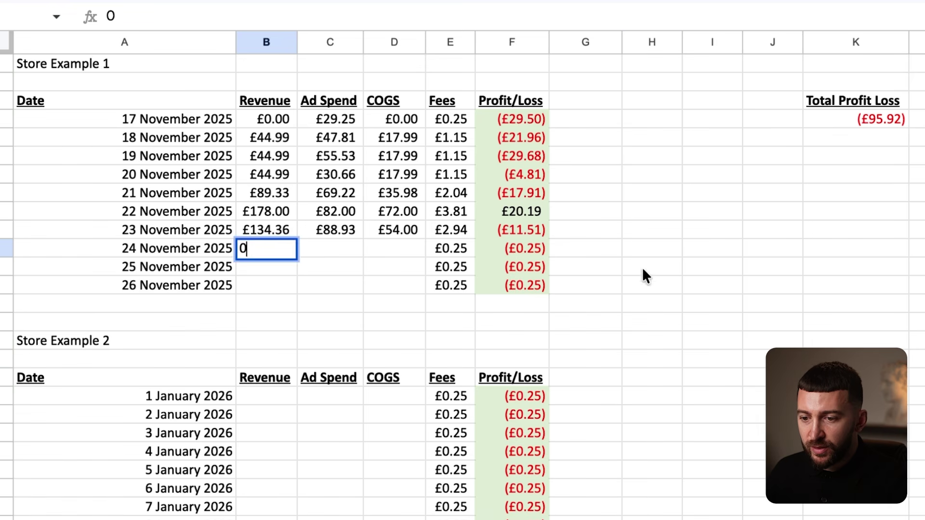
left_click(643, 270)
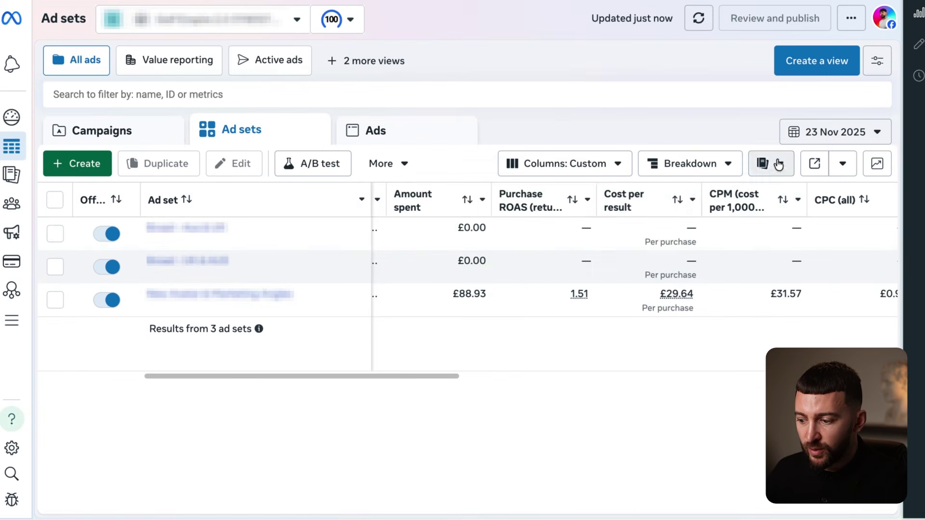
Set Meta's ad report to 24 November and enter £79.28 ad spend and £0 COGS.
left_click(835, 132)
left_click(610, 301)
left_click(912, 482)
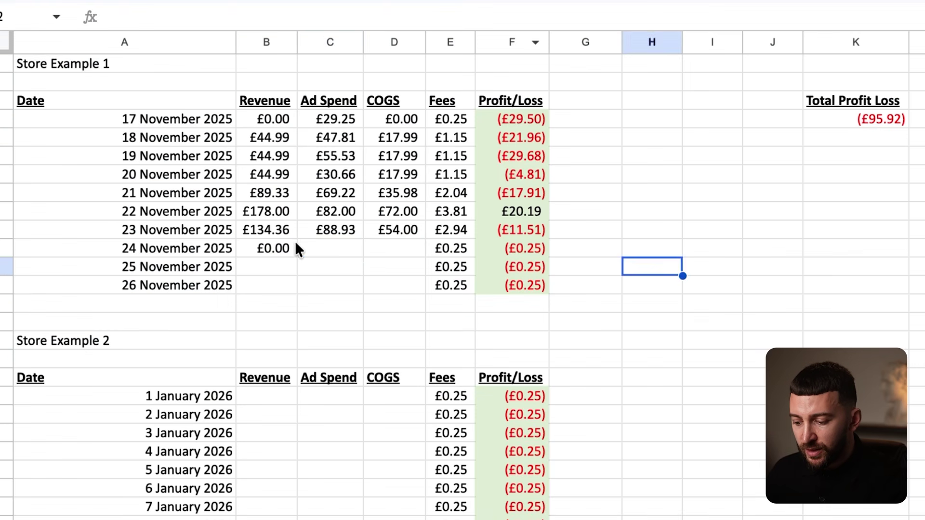
left_click(321, 246)
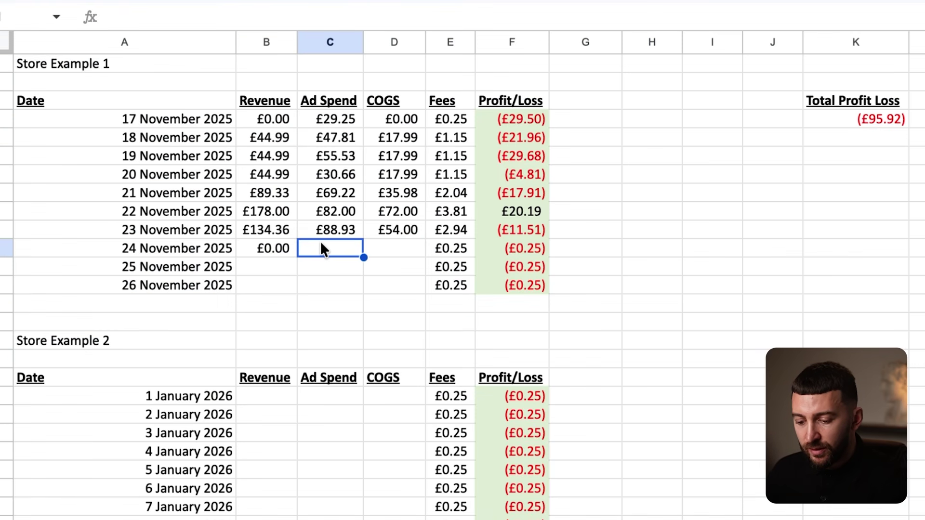
type("79.28")
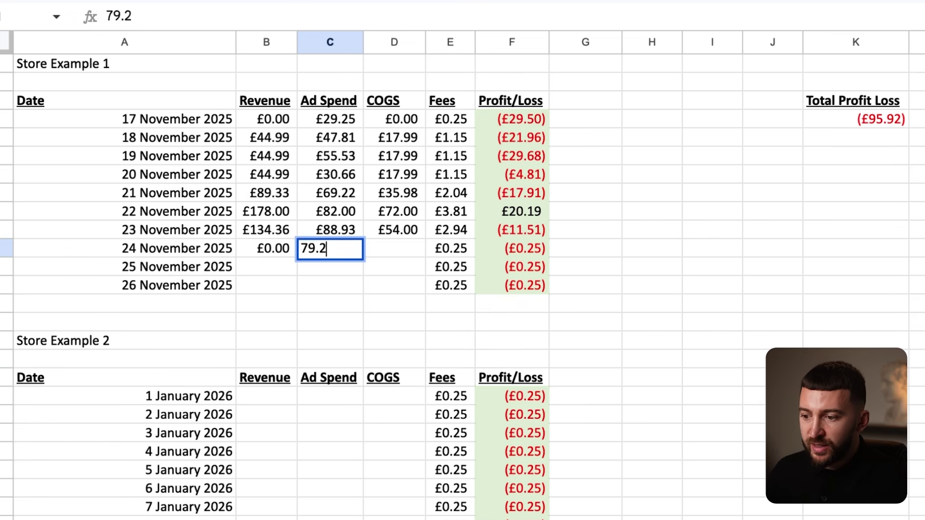
left_click(785, 318)
left_click(877, 121)
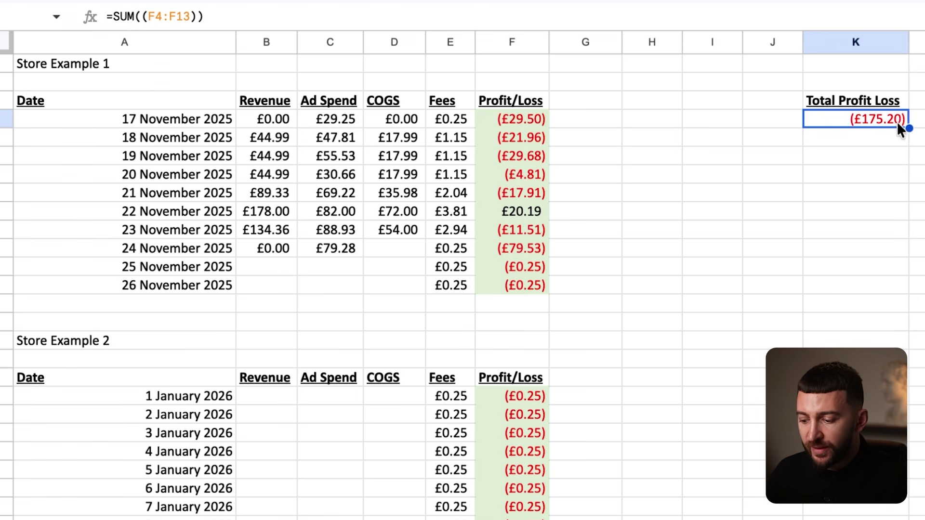
left_click(390, 247)
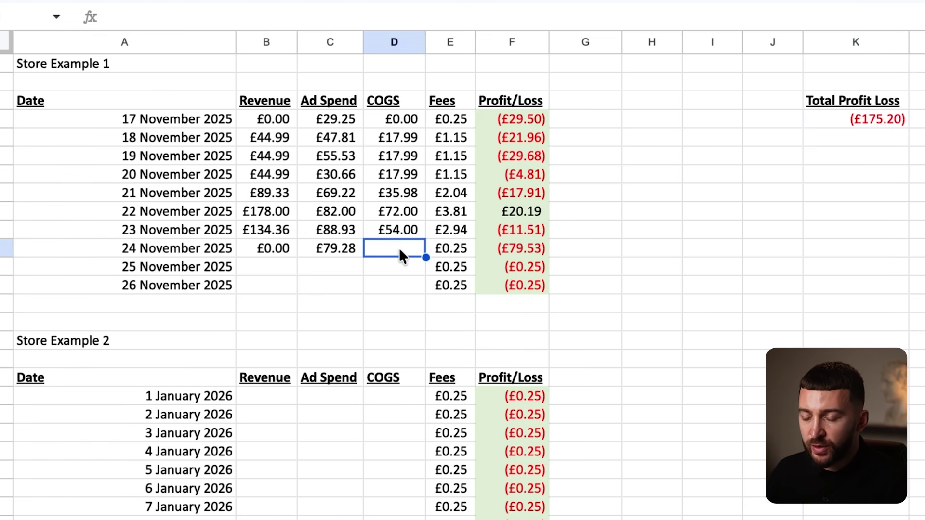
type("0")
left_click(712, 266)
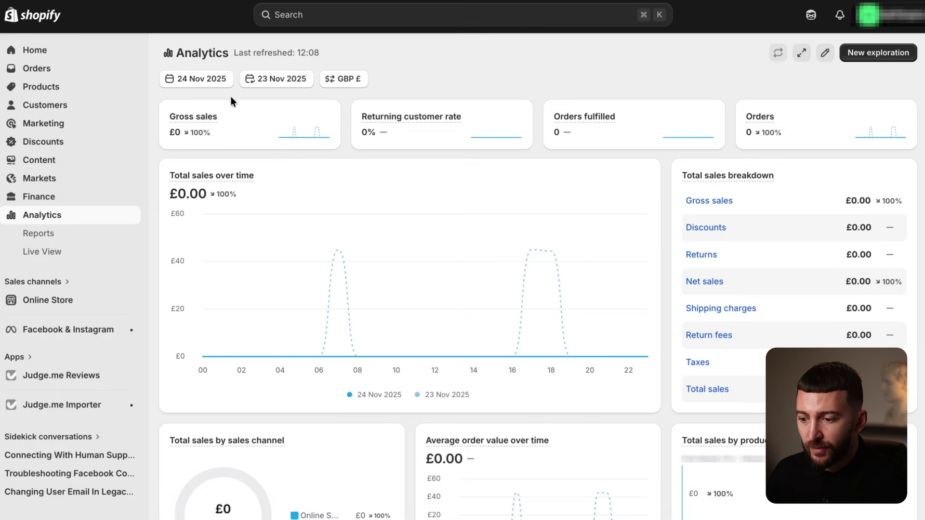
Set Shopify analytics to 25 November and enter £0 as that day's revenue.
left_click(201, 76)
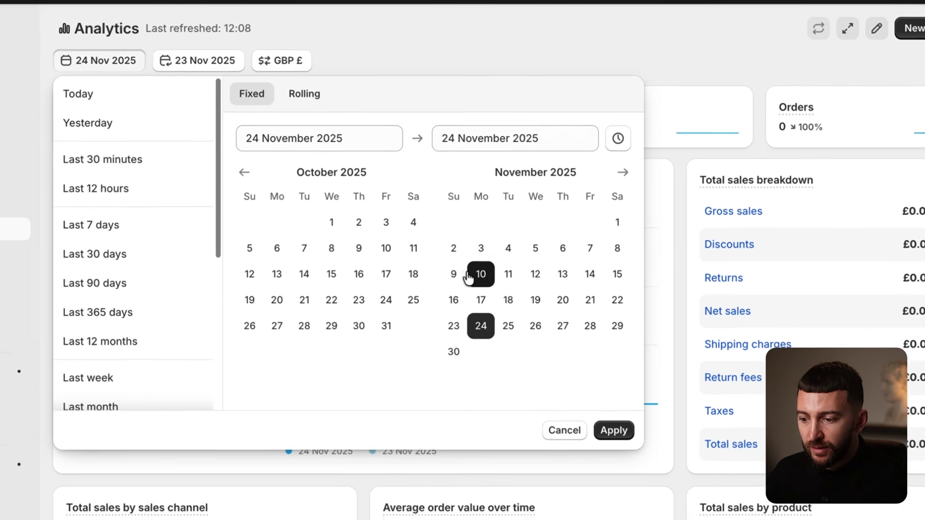
left_click(508, 326)
left_click(508, 327)
left_click(614, 430)
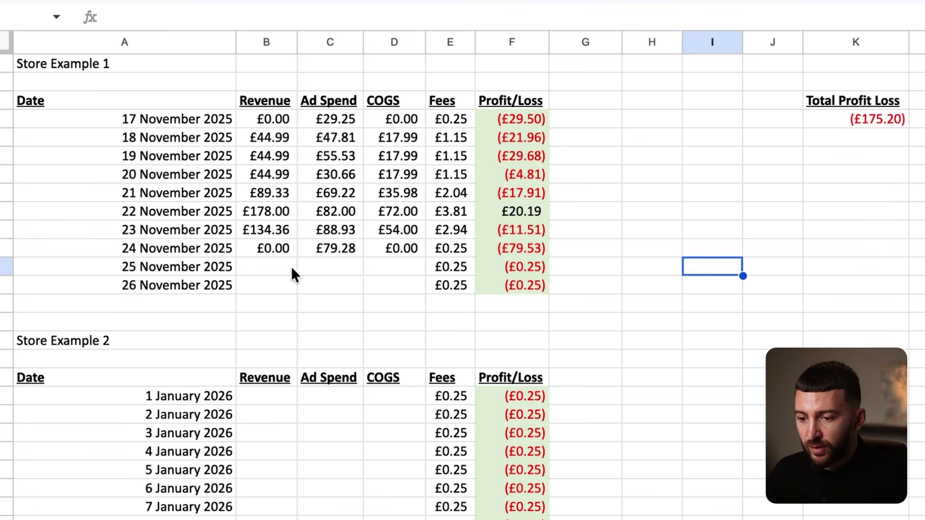
left_click(269, 265)
type("0")
left_click(556, 320)
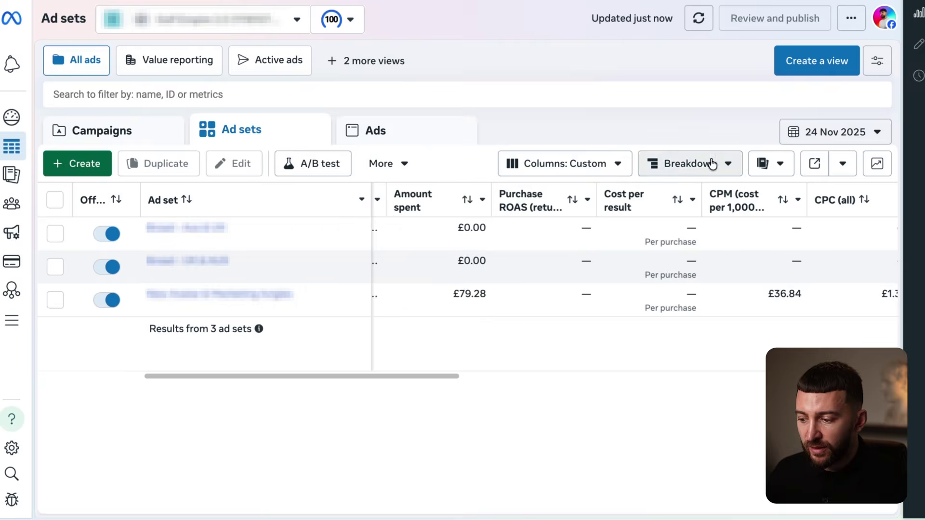
Set Meta's ad report to 25 November, enter £51.74 ad spend and leave COGS at zero.
left_click(836, 132)
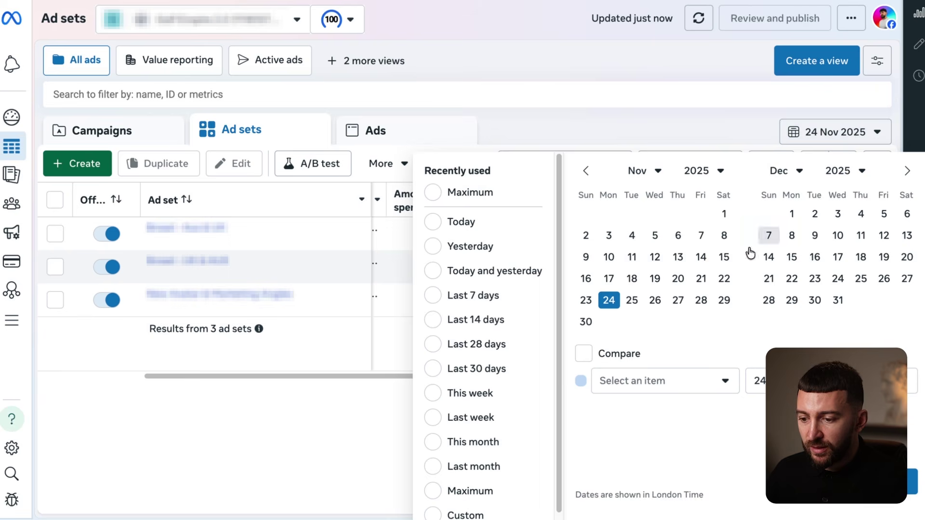
left_click(631, 300)
left_click(912, 482)
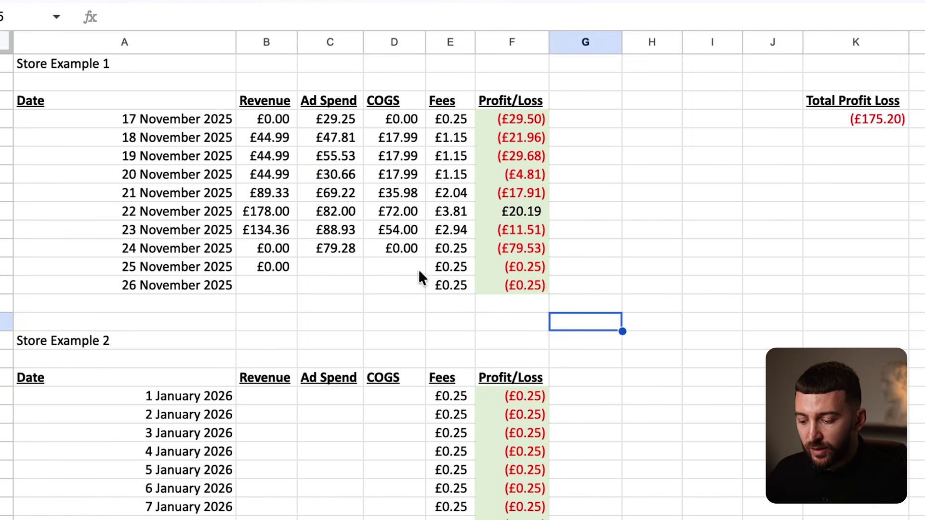
left_click(309, 265)
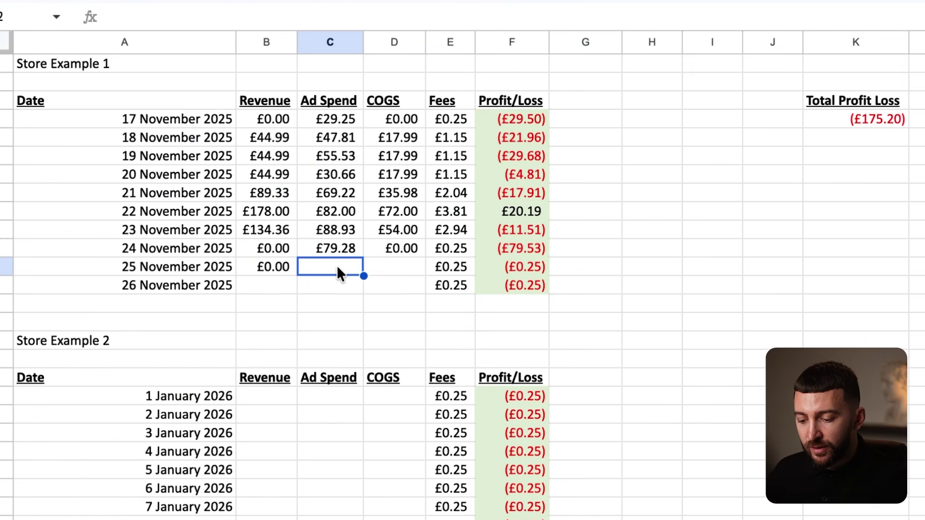
type("51.74")
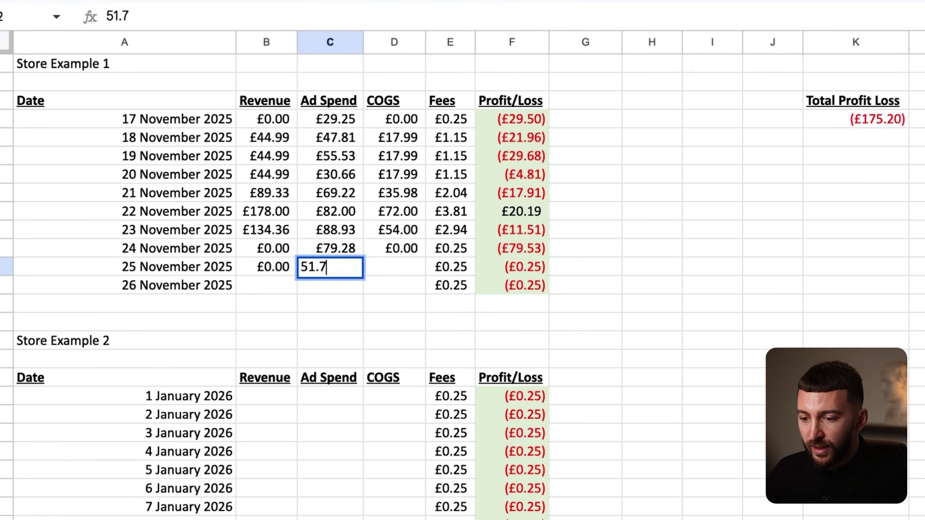
key("Return")
left_click(397, 268)
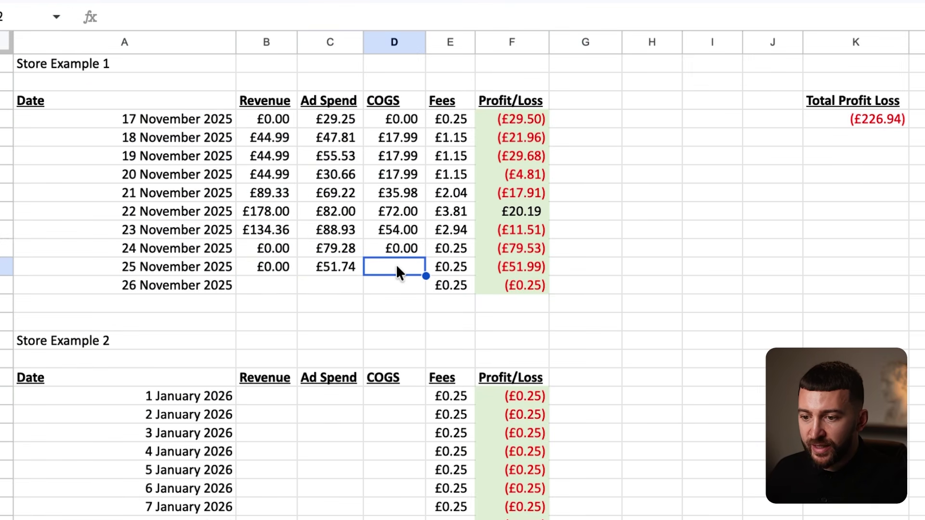
left_click(545, 343)
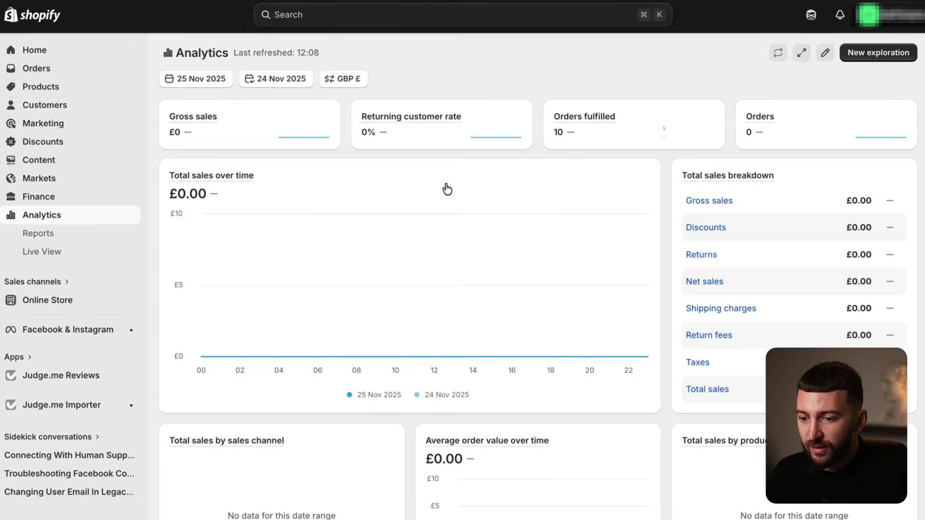
left_click(196, 78)
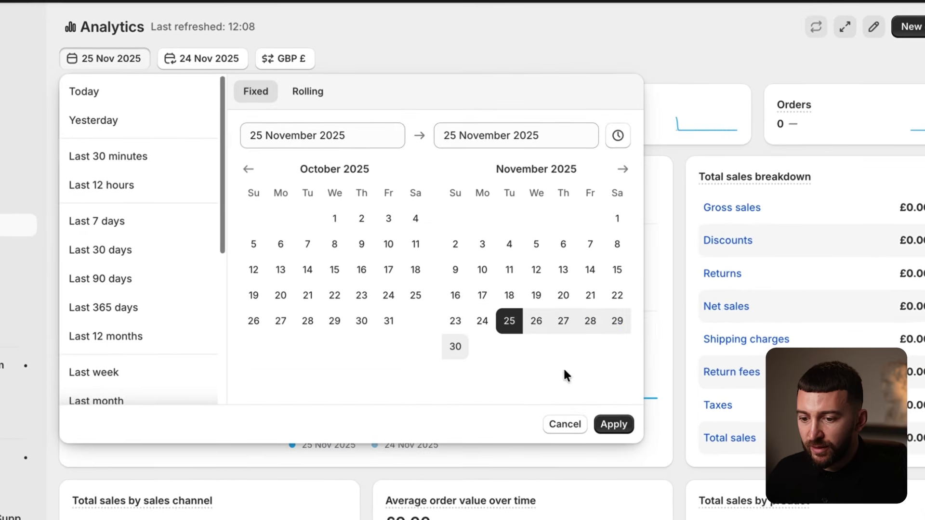
Switch Shopify analytics to 26 November and enter £44.30 revenue in B26.
left_click(536, 321)
left_click(614, 424)
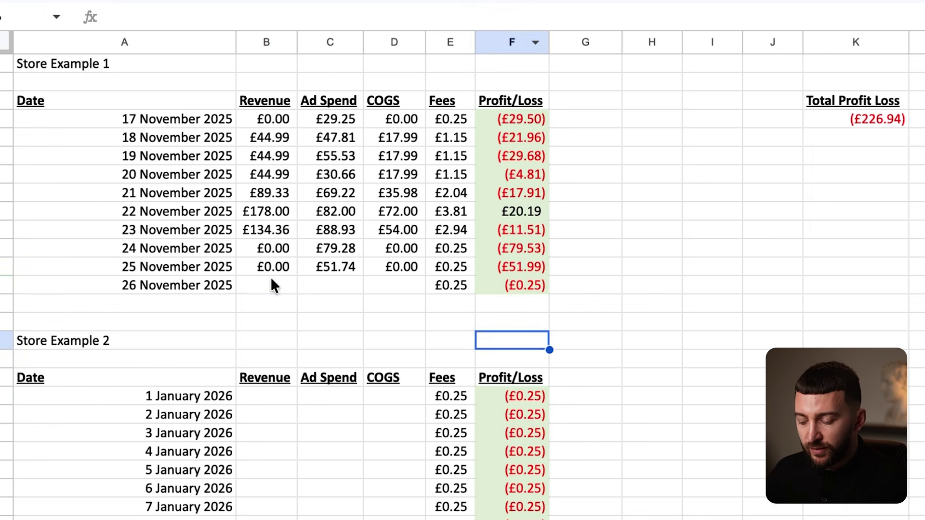
left_click(271, 280)
type("44")
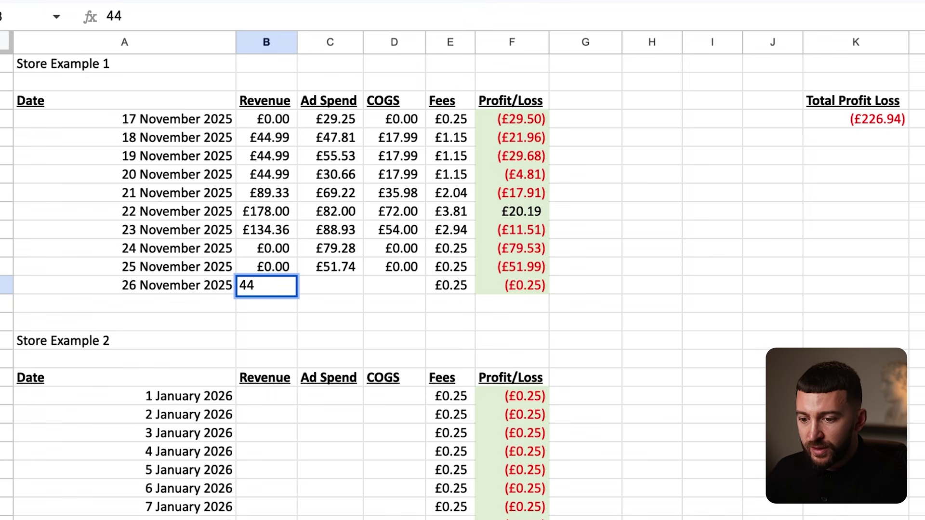
left_click(381, 359)
Enter £17.99 COGS in D26 and check the 18 November revenue and COGS figures.
left_click(387, 285)
type("17.99")
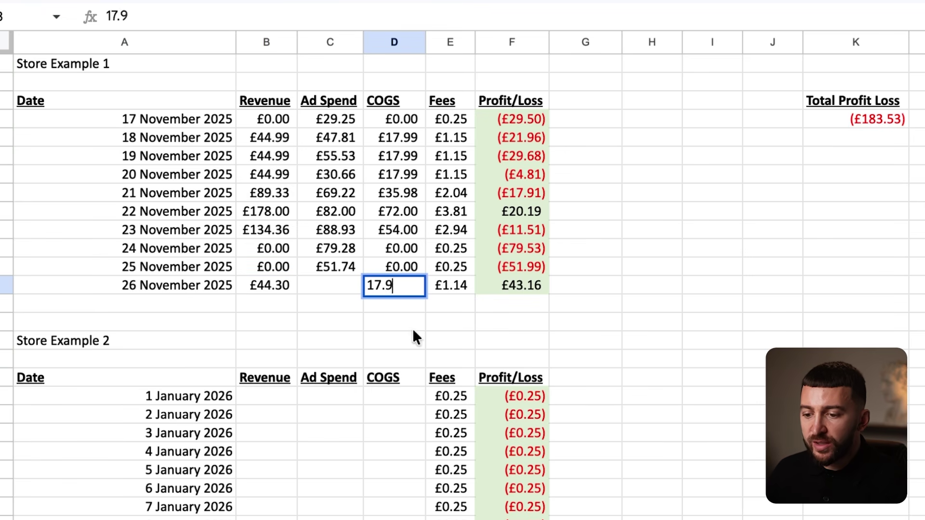
left_click(461, 337)
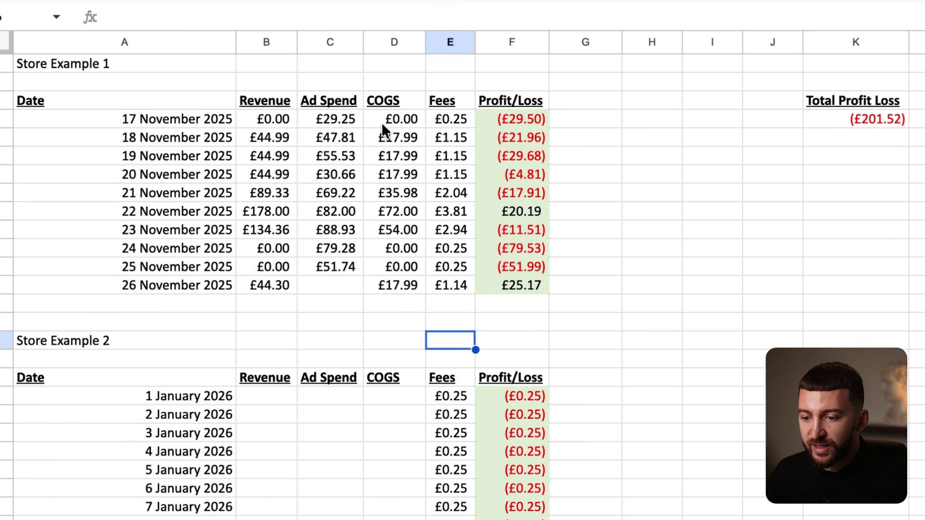
left_click_drag(268, 132, 385, 136)
left_click(412, 137)
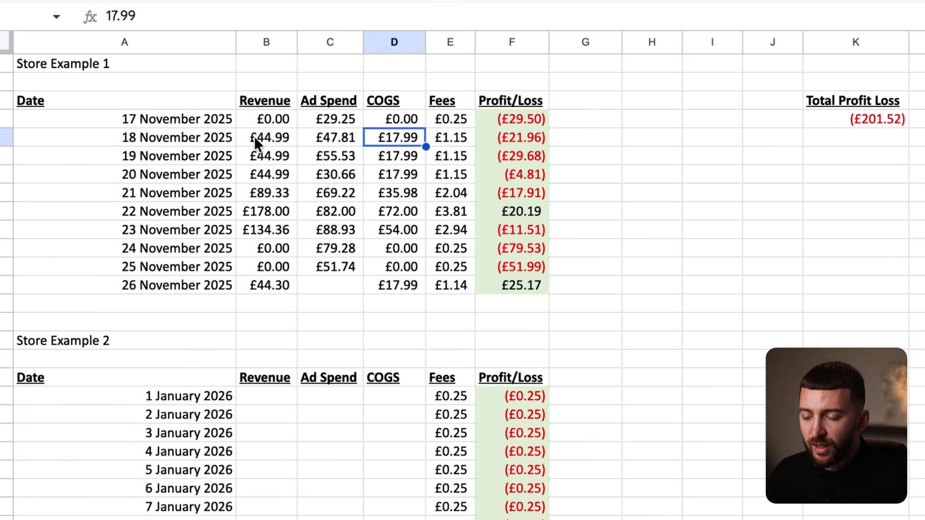
left_click(253, 136)
left_click(391, 138)
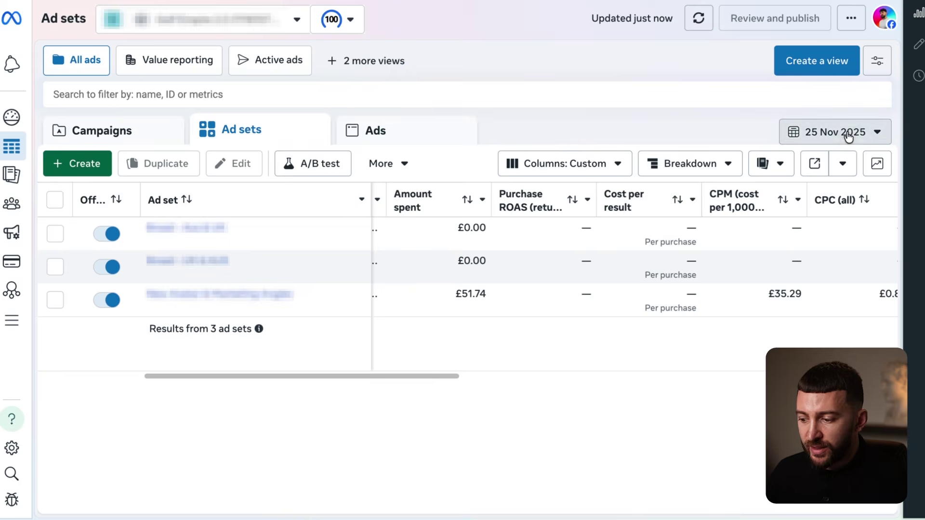
Set the Meta Ads Manager report date to 26 November 2025.
left_click(849, 136)
left_click(653, 302)
left_click(912, 482)
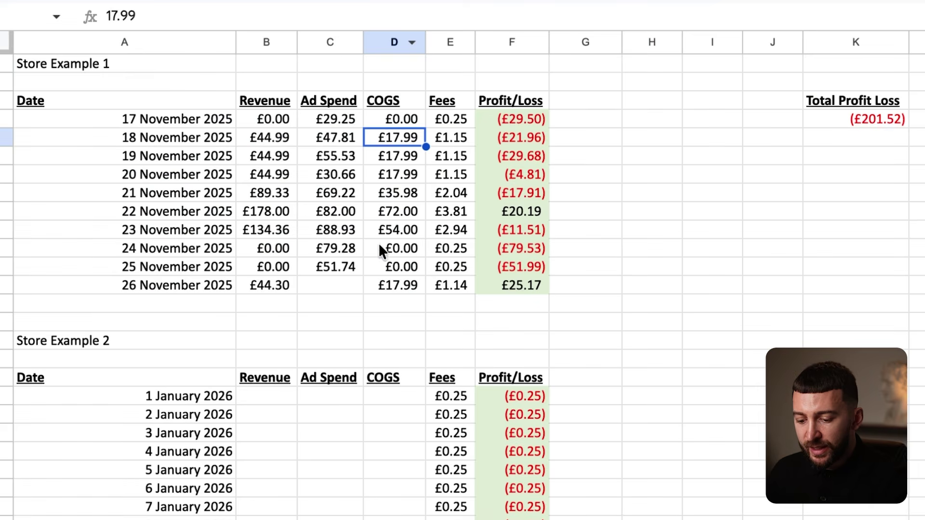
Enter £39.74 as the 26 November ad spend in C27.
left_click(338, 285)
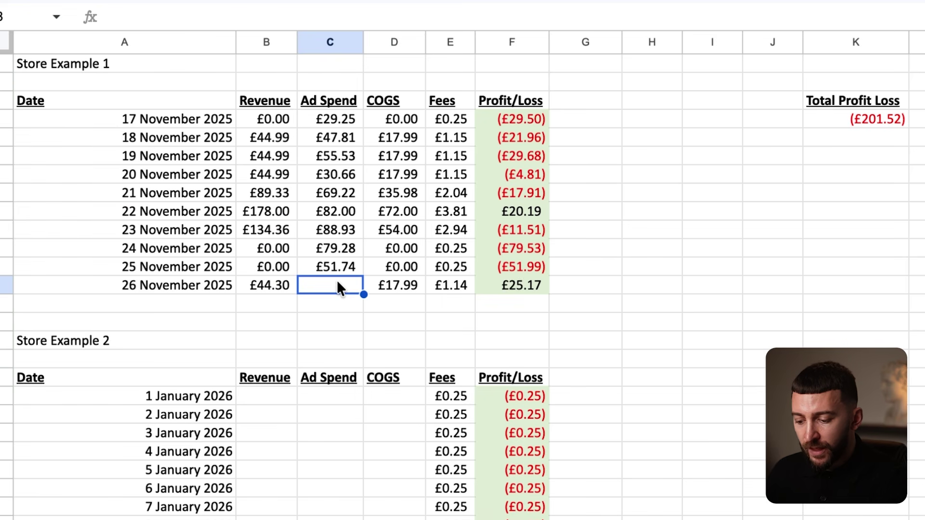
type("39.74")
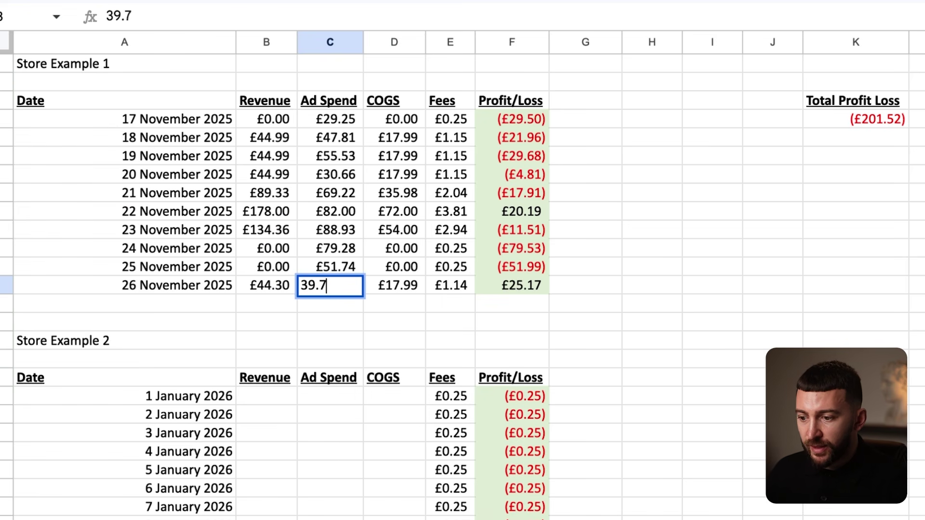
key("Return")
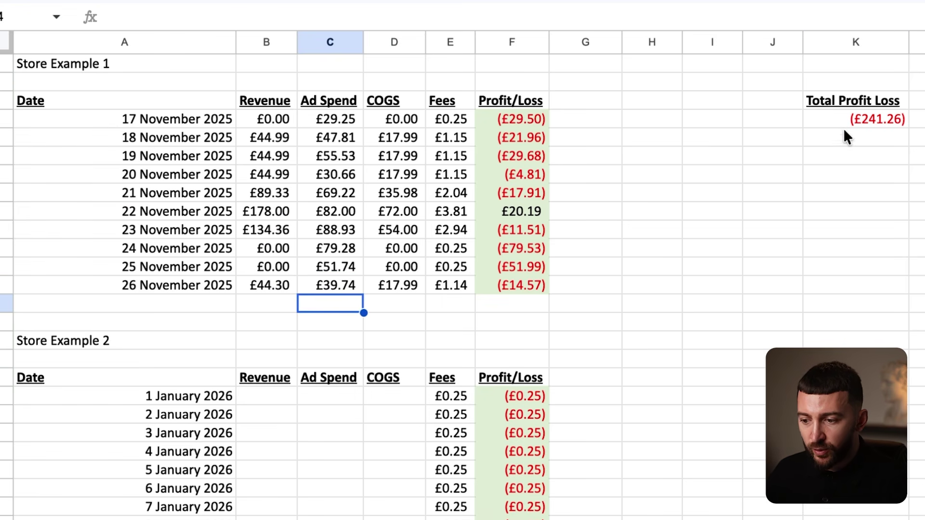
Check the Total Profit Loss SUM formula and review the Store Example 1 table.
left_click(846, 123)
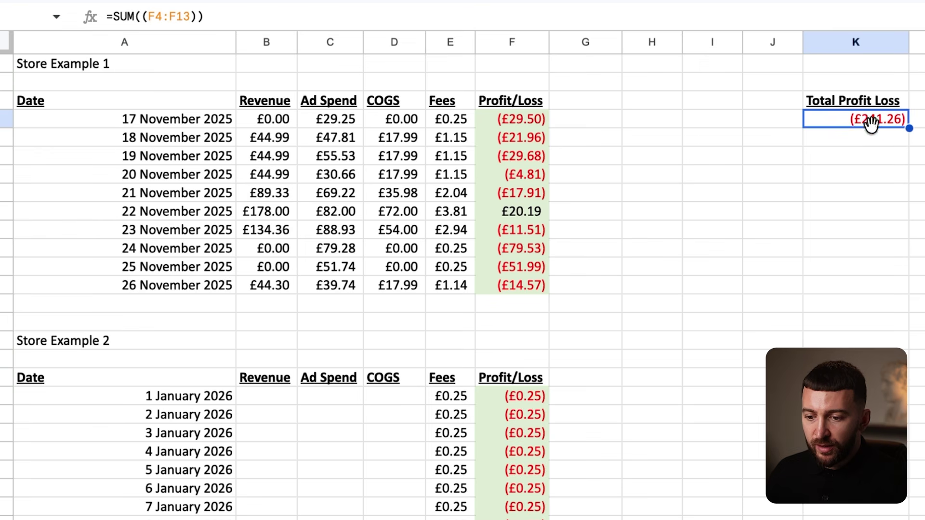
left_click_drag(182, 118, 526, 309)
left_click(665, 268)
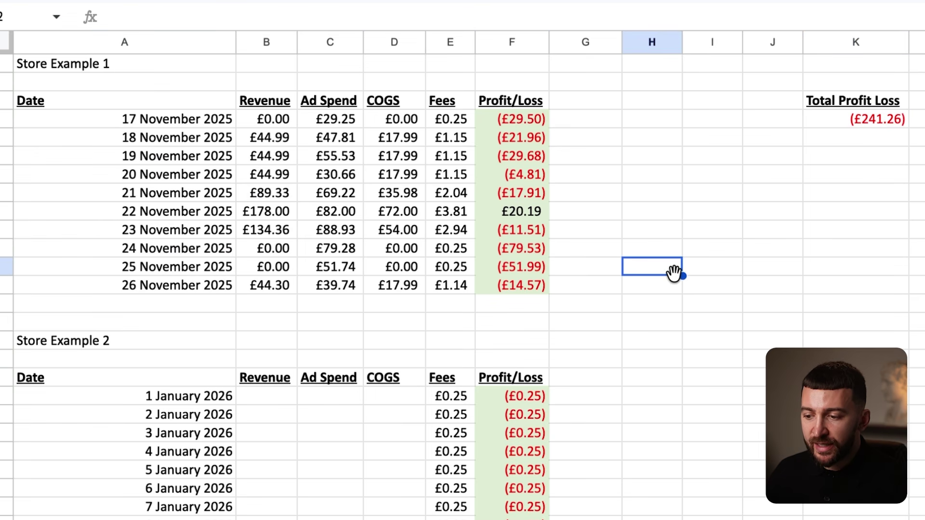
left_click_drag(152, 122, 525, 287)
left_click(698, 284)
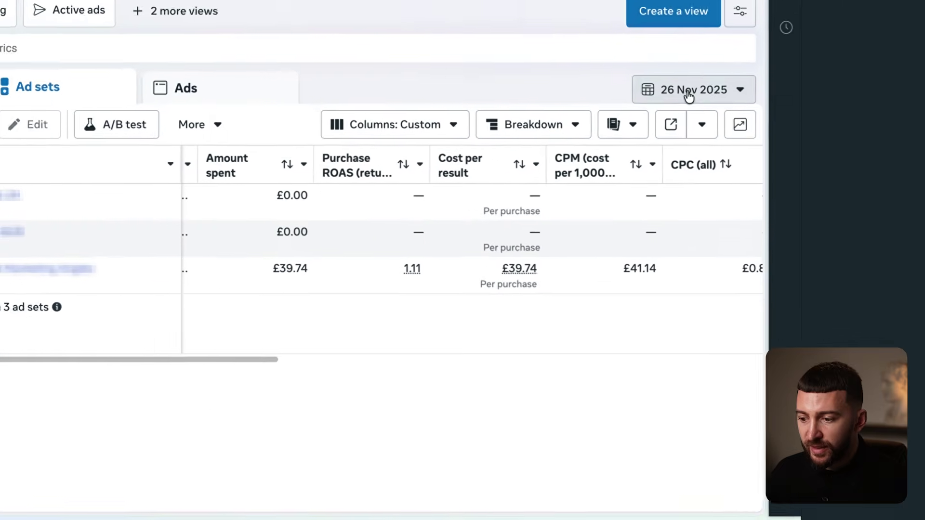
Set Ads Manager to 17–26 Nov 2025 and review ad sets spending £244.64 and £349.55.
left_click(809, 126)
left_click(279, 224)
left_click(334, 250)
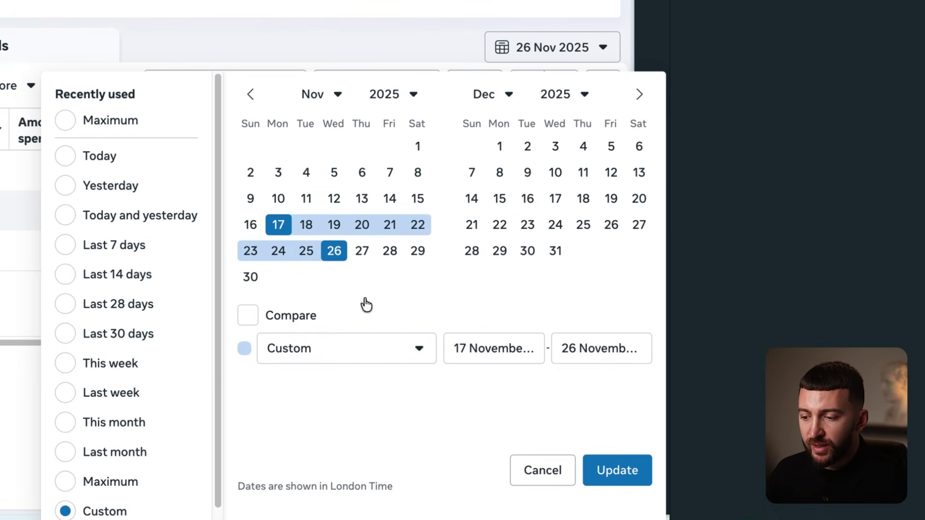
left_click(635, 471)
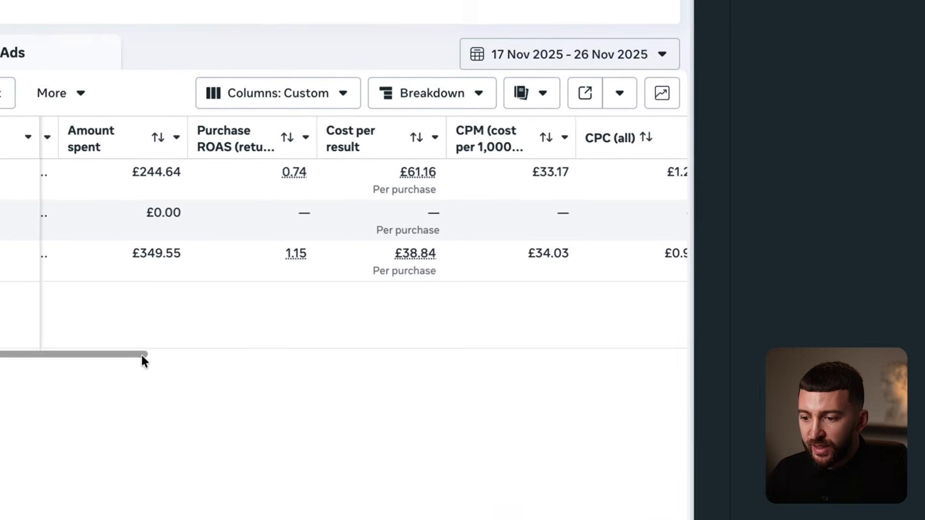
left_click_drag(23, 342, 96, 345)
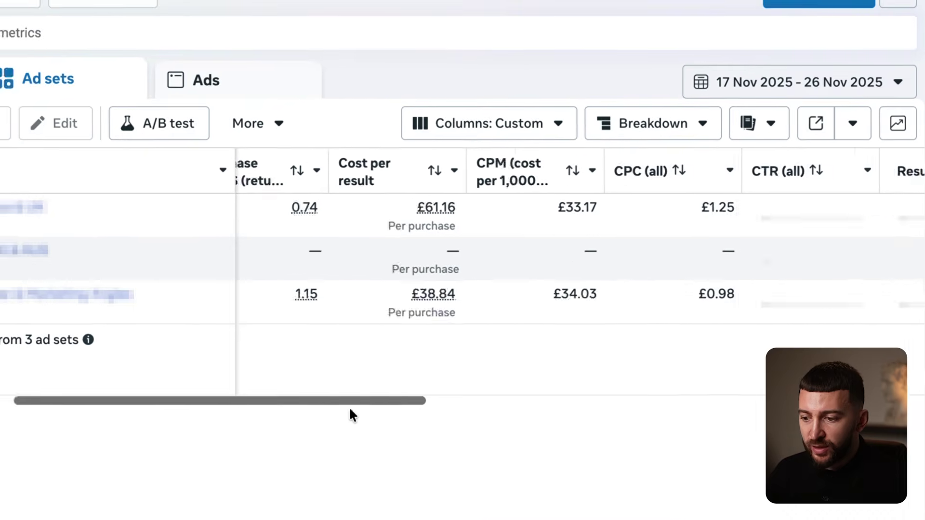
left_click_drag(350, 410, 376, 415)
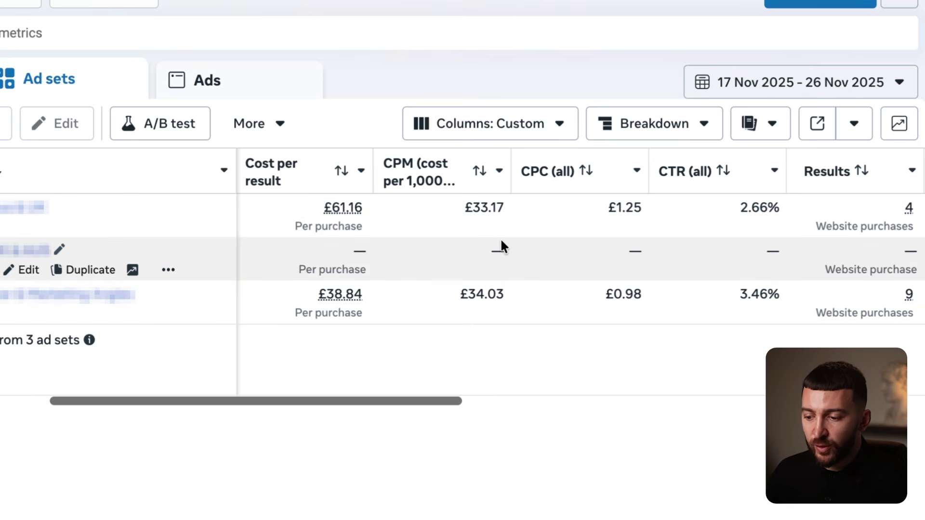
left_click_drag(401, 404, 471, 416)
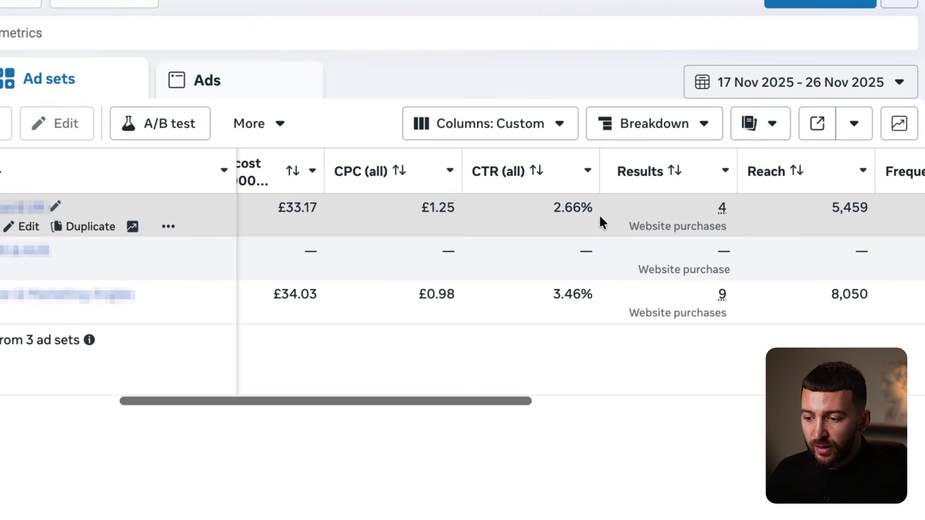
left_click_drag(423, 406, 260, 405)
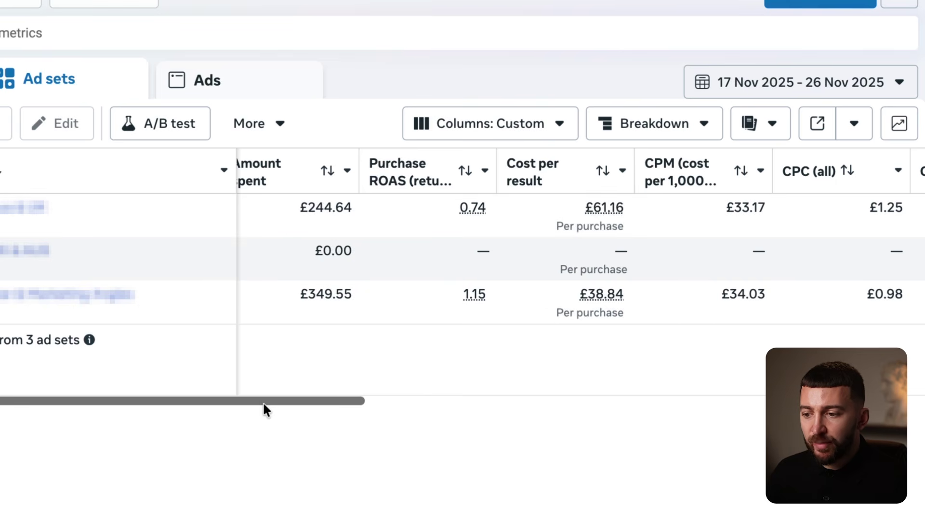
left_click_drag(263, 402, 306, 405)
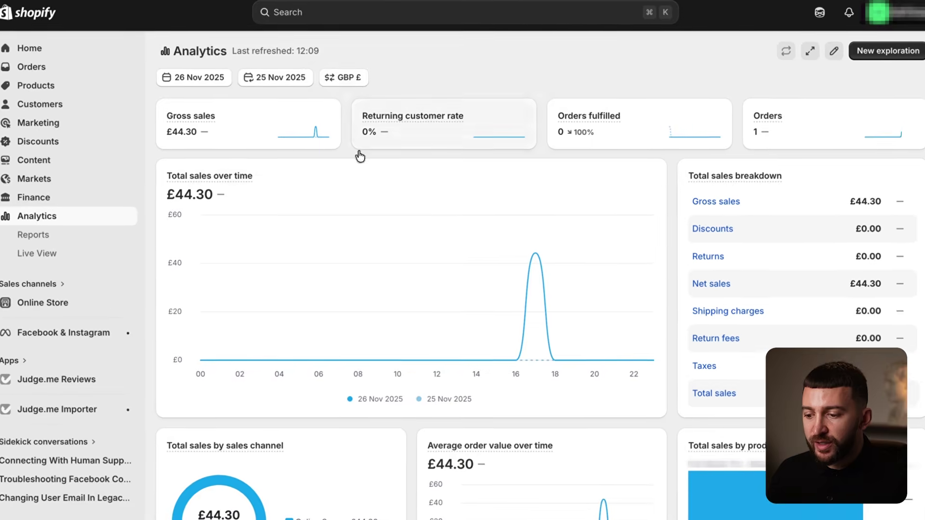
Set Shopify Analytics to Nov 17–26, 2025 and review £581.62 sales across 14 orders.
left_click(207, 77)
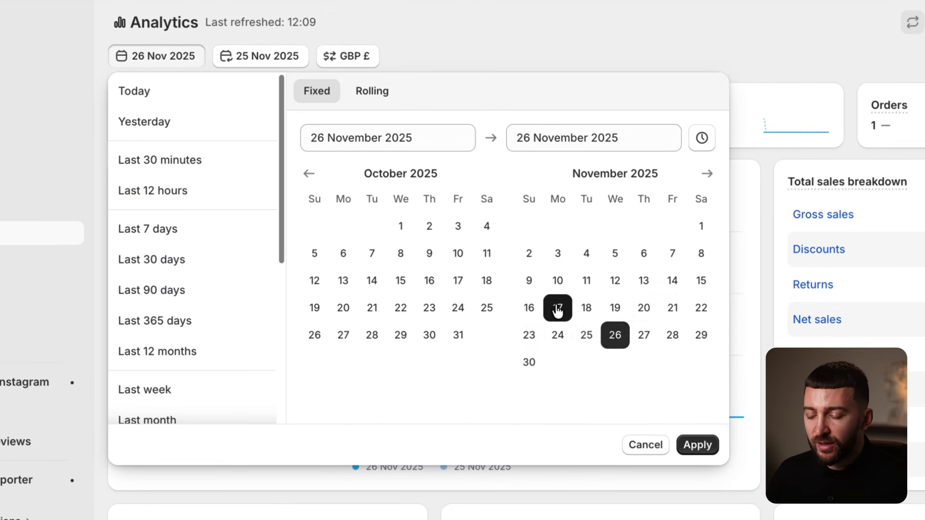
left_click(557, 307)
left_click(697, 445)
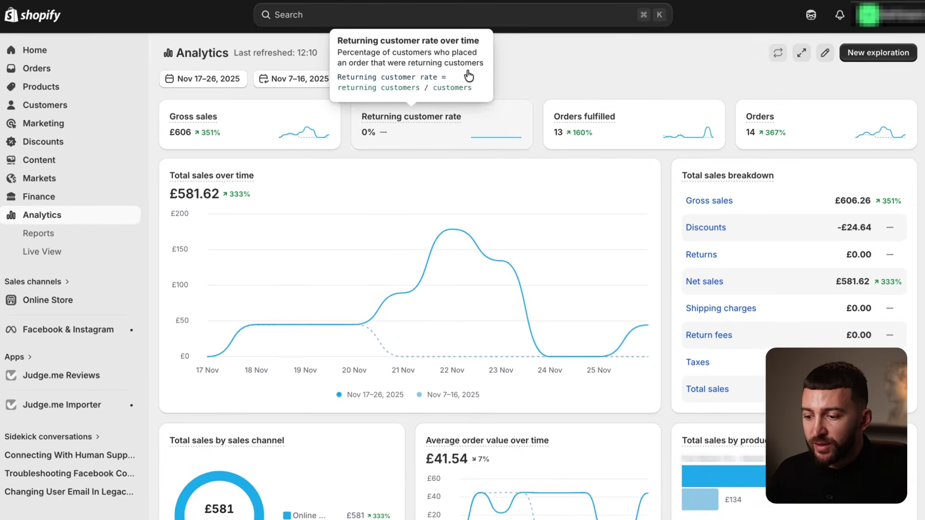
scroll(578, 44, "down", 3)
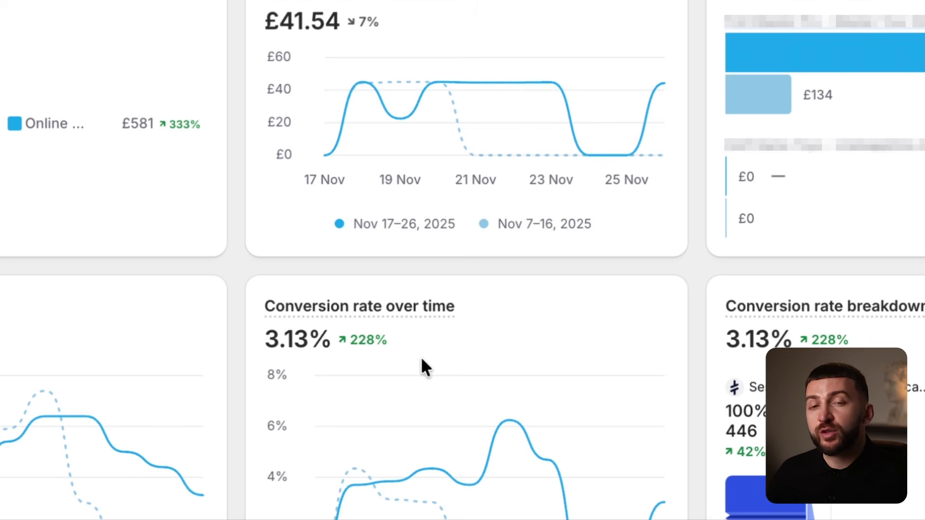
scroll(421, 359, "up", 5)
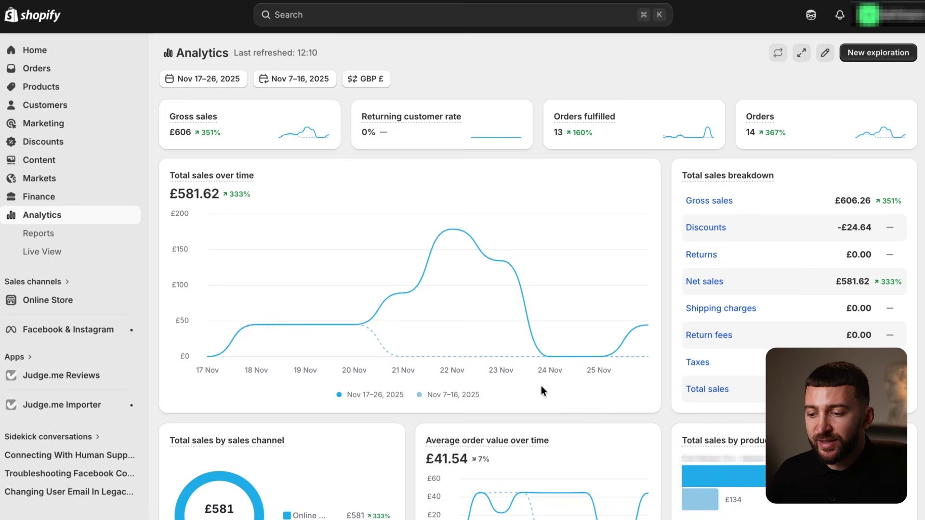
scroll(543, 376, "down", 9)
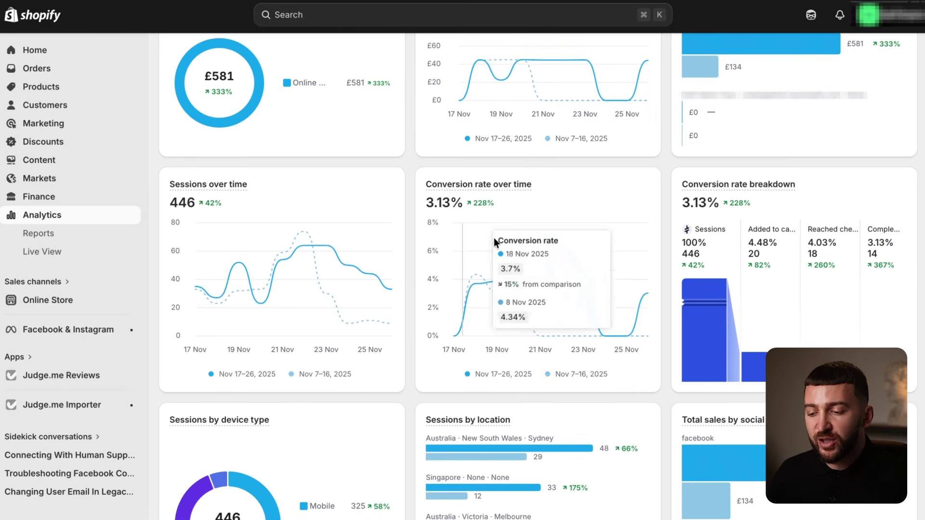
scroll(494, 239, "up", 2)
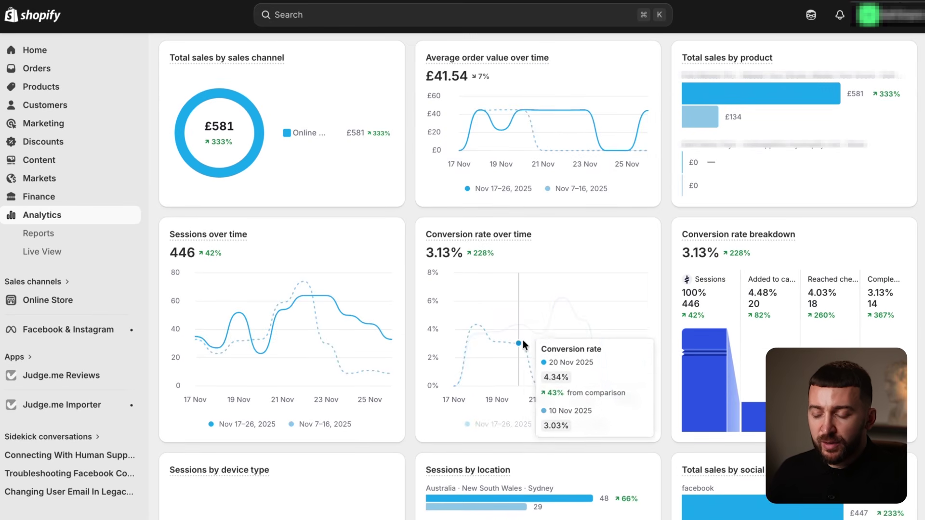
scroll(525, 345, "up", 8)
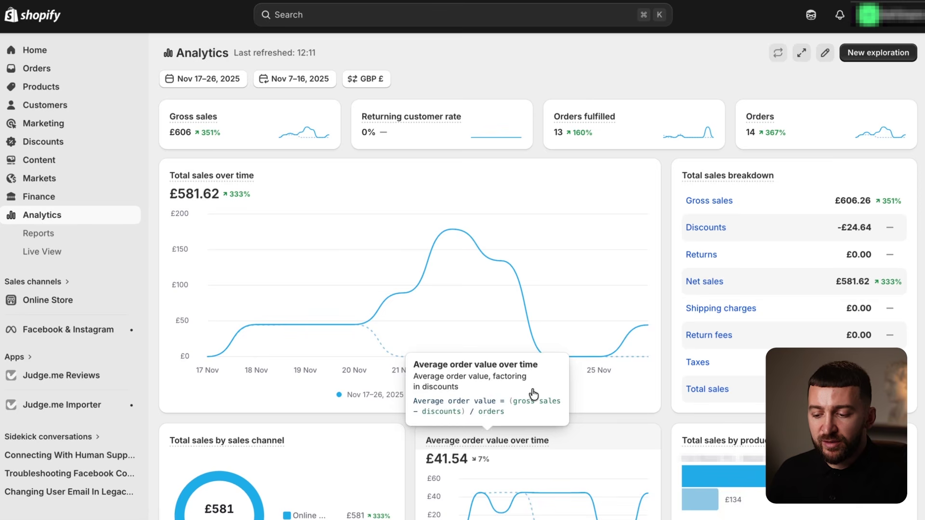
scroll(512, 298, "down", 3)
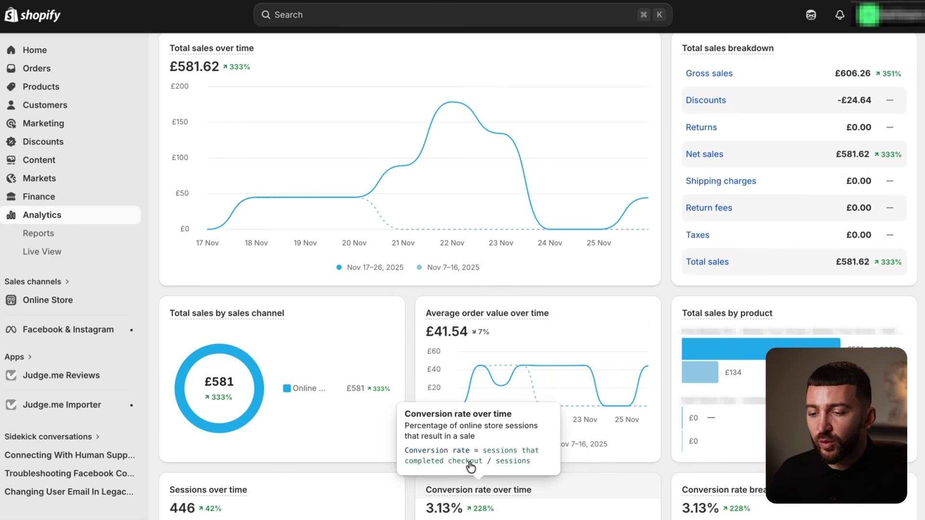
scroll(471, 466, "up", 3)
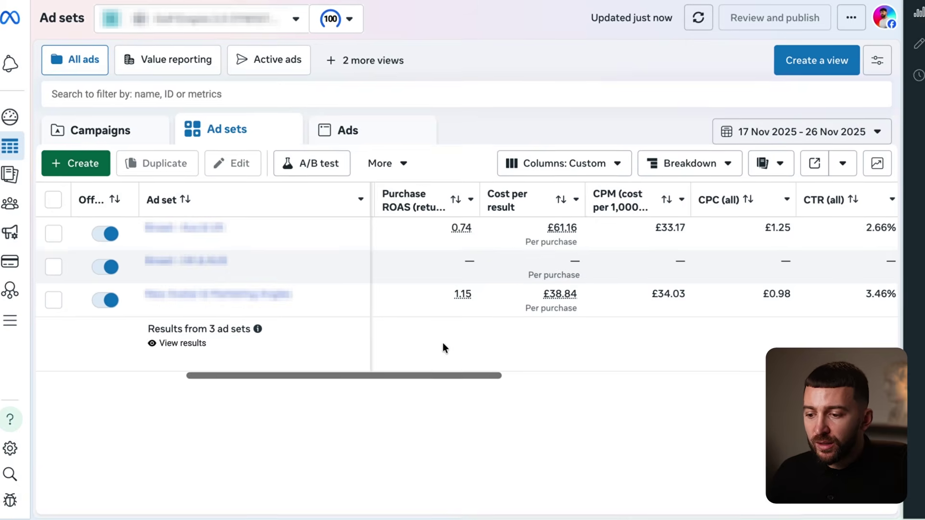
left_click_drag(446, 376, 512, 376)
left_click_drag(412, 420, 438, 427)
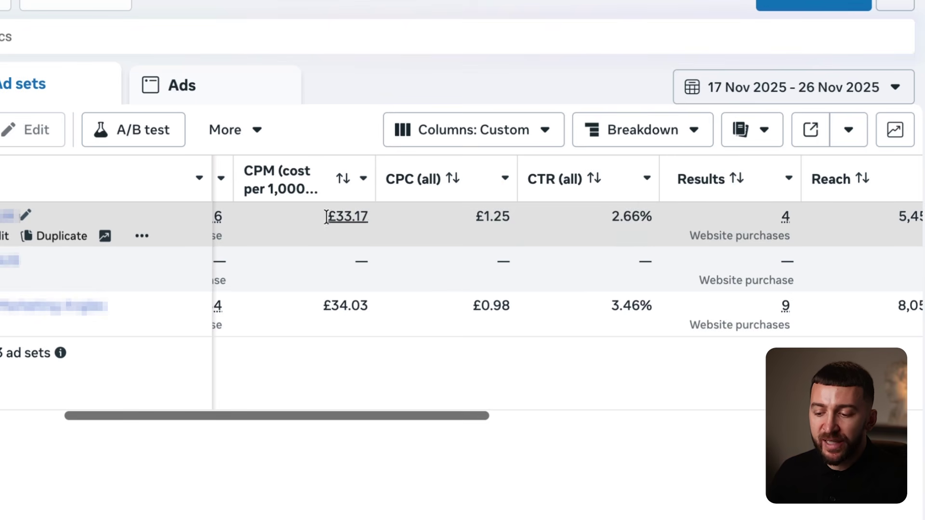
left_click_drag(368, 416, 349, 415)
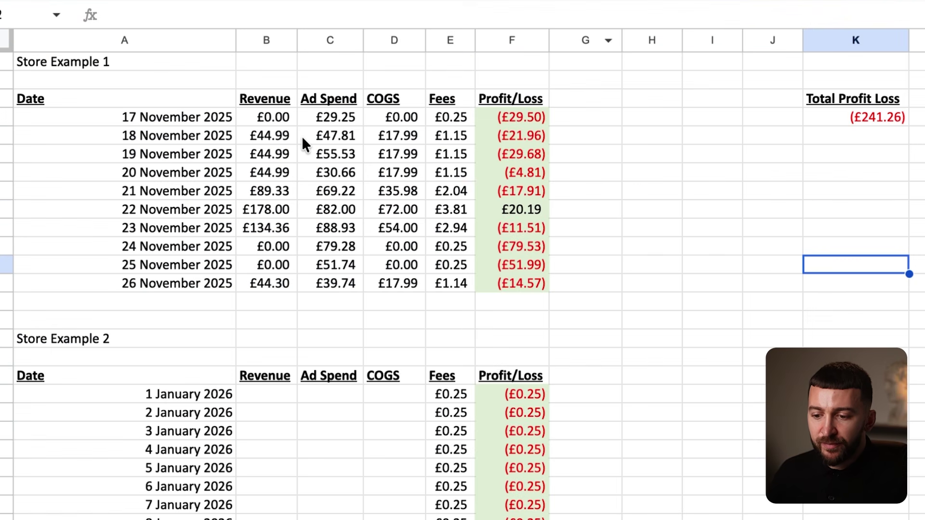
left_click_drag(259, 135, 449, 133)
left_click(449, 133)
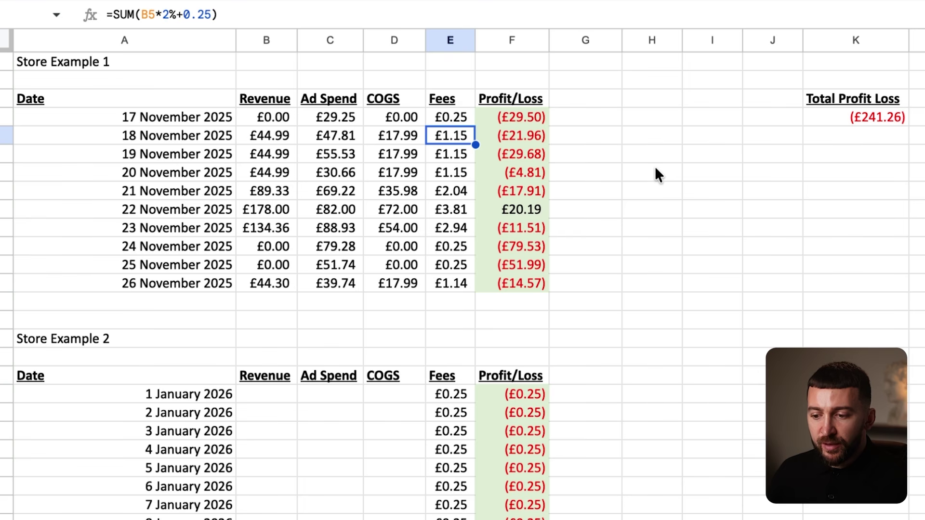
left_click_drag(503, 117, 529, 215)
left_click(579, 263)
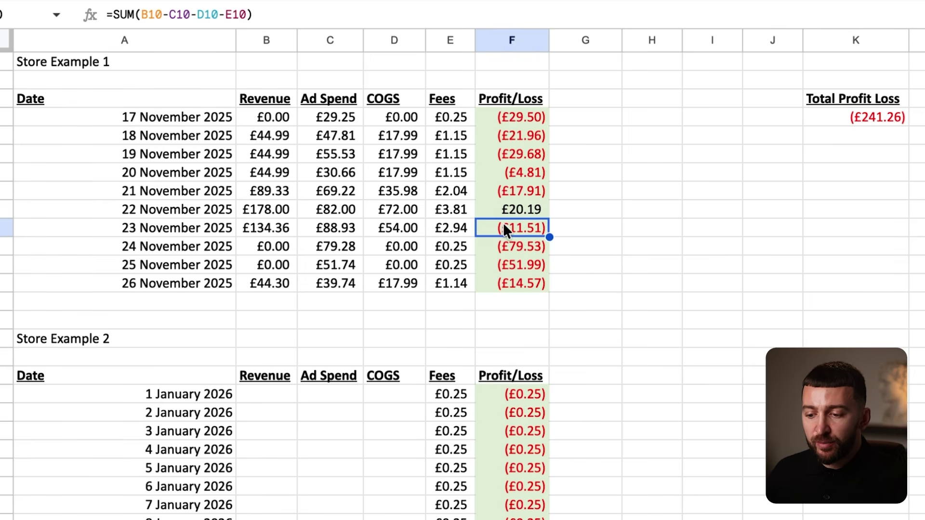
left_click(512, 284)
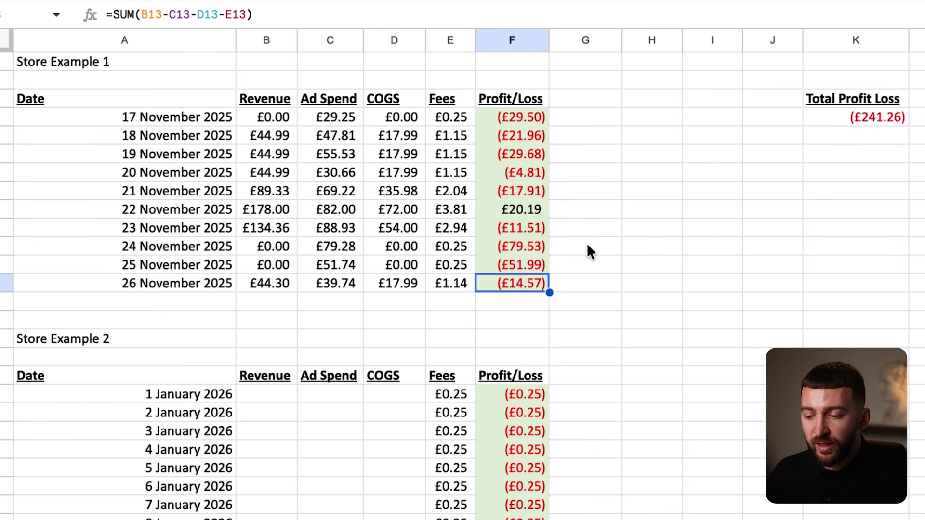
left_click(527, 175)
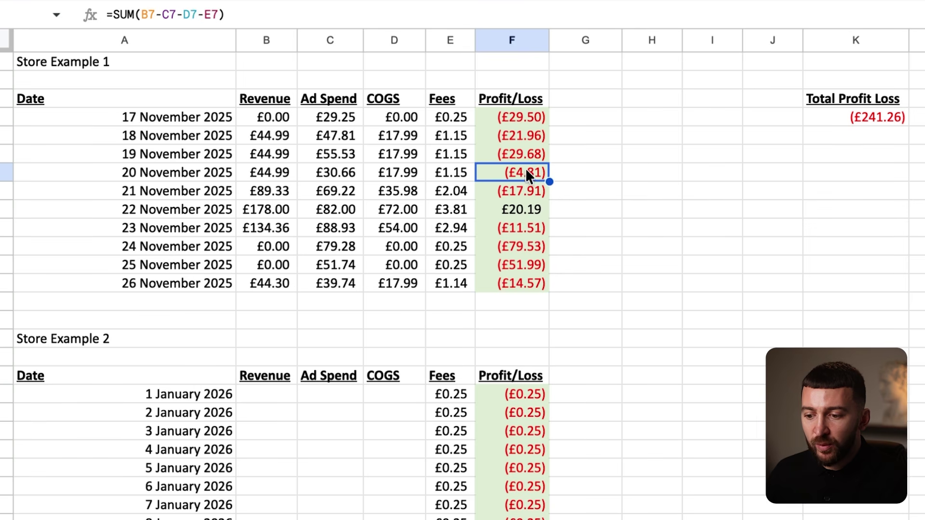
left_click(530, 199)
left_click(524, 230)
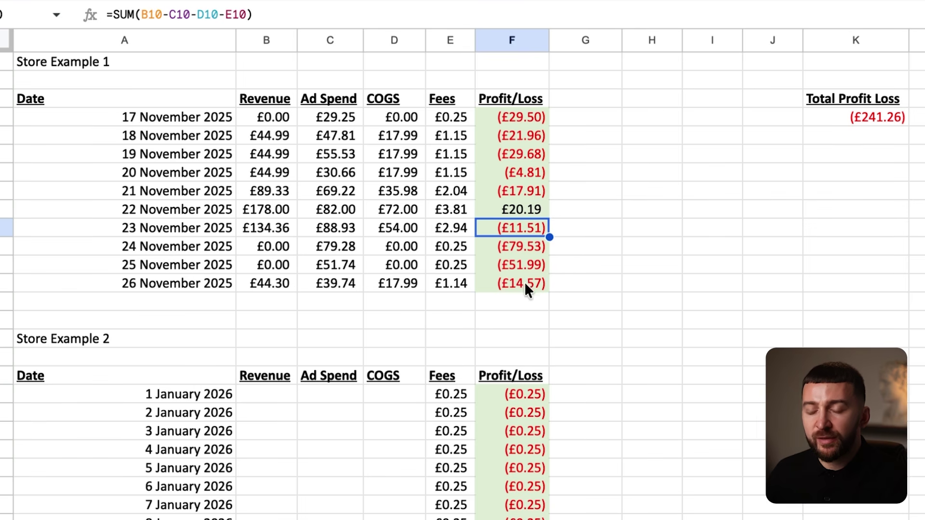
left_click(526, 287)
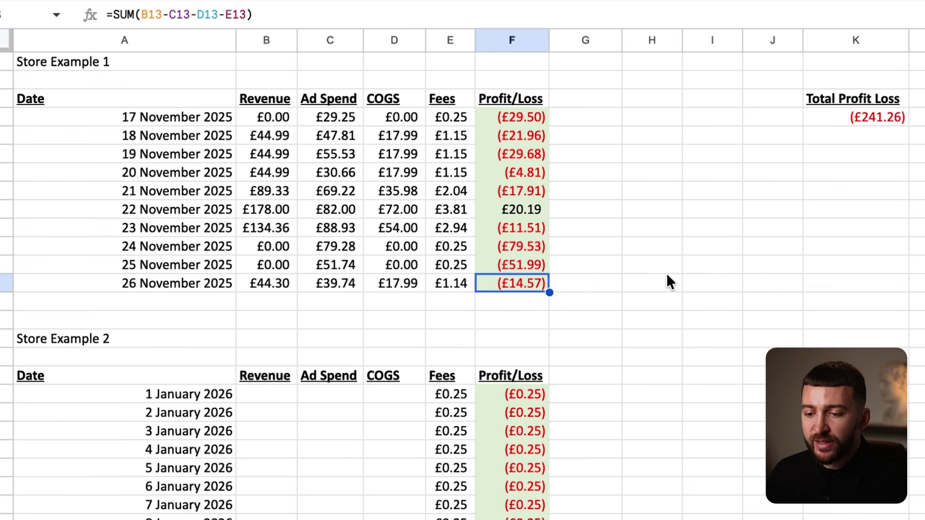
scroll(674, 258, "down", 5)
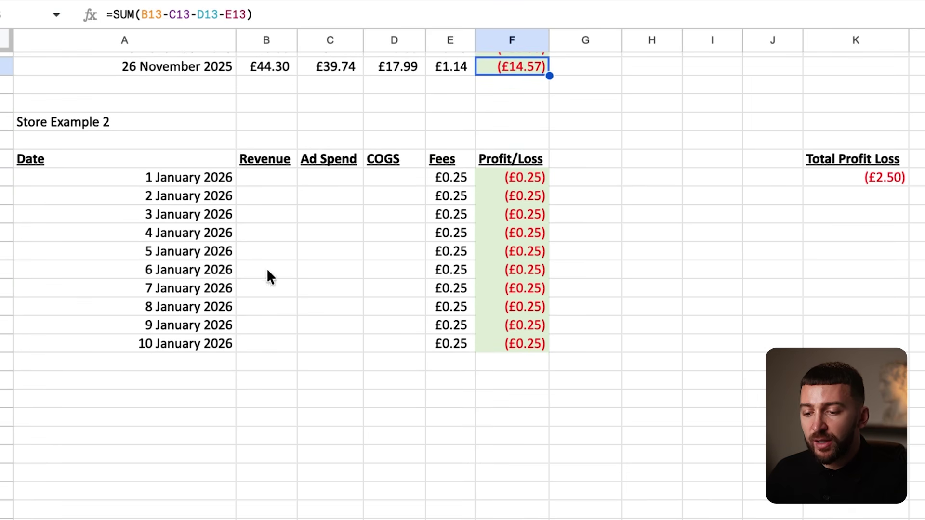
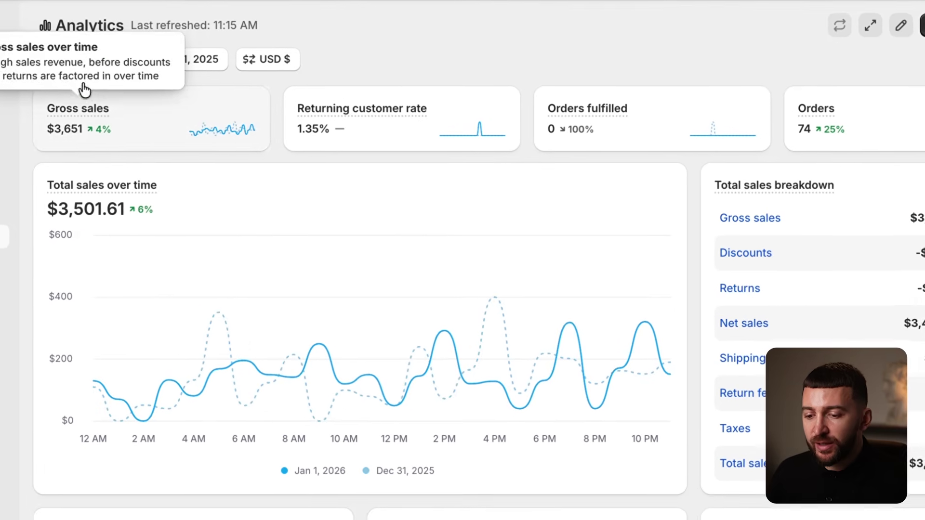
Enter £3,501.61 as the 1 January revenue.
mouse_move(96, 231)
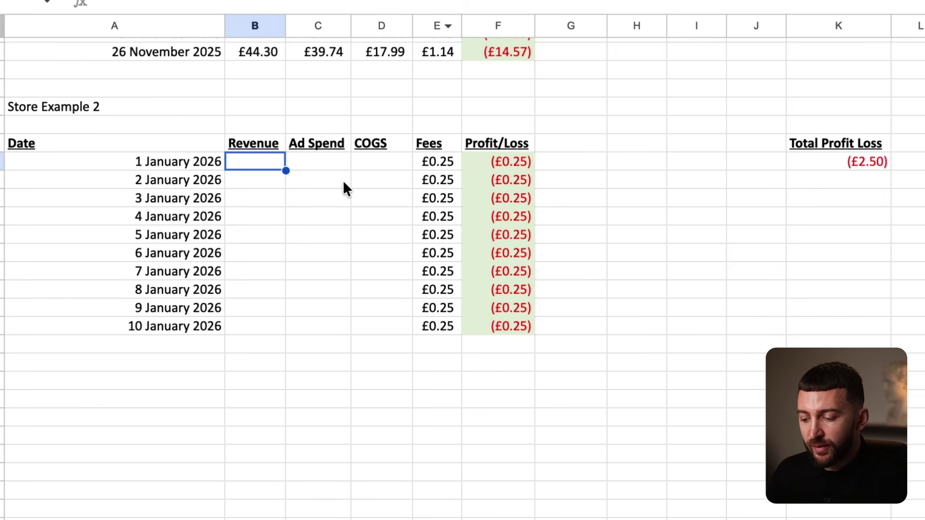
type("3501.61")
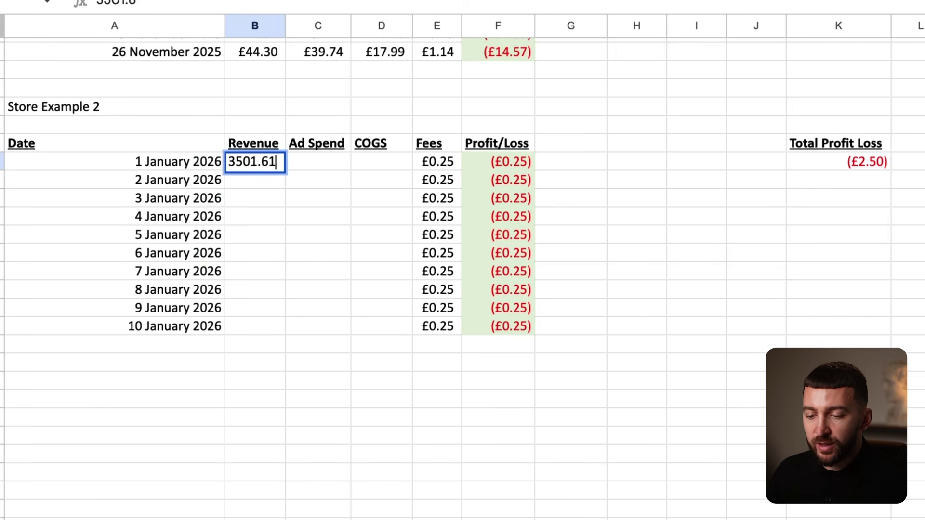
key("Return")
left_click(241, 164)
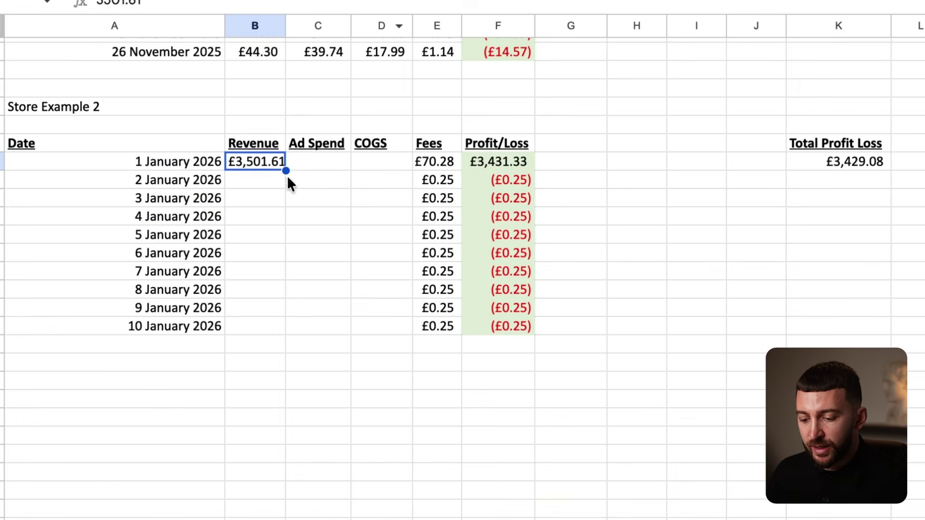
Enter £1,635.13 ad spend and £888 COGS for 1 January.
left_click(331, 159)
type("1")
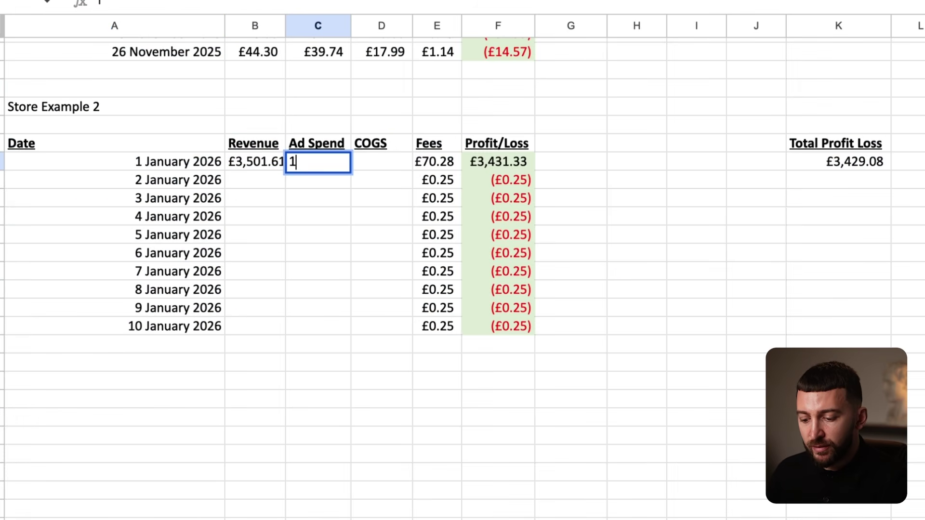
type("635,")
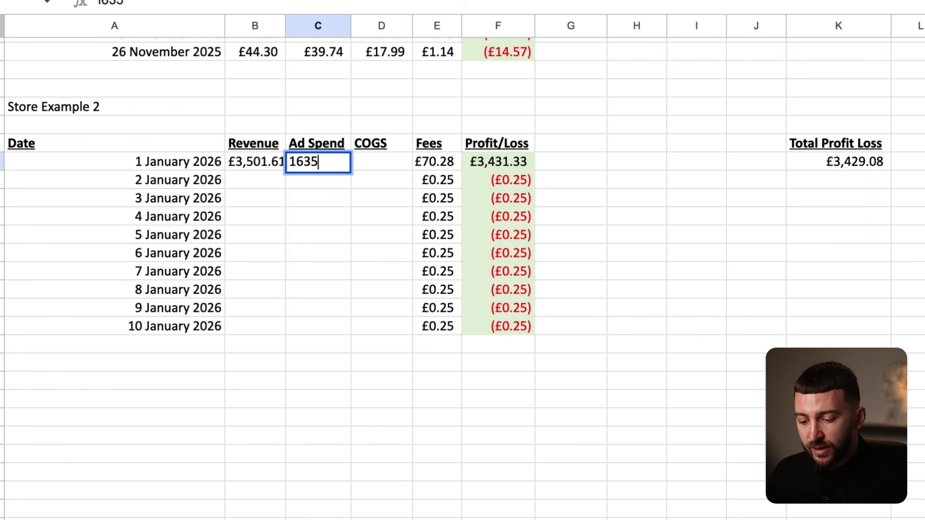
type(".13")
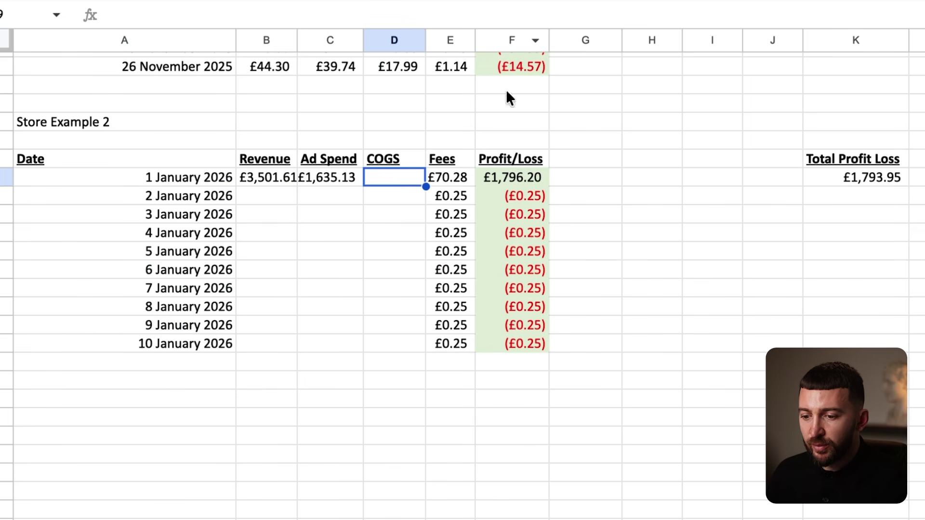
type("888")
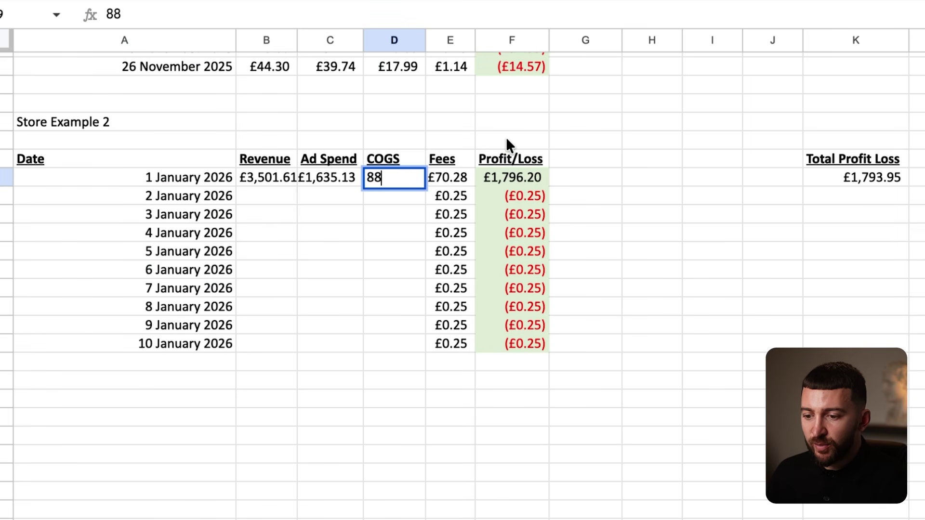
left_click(582, 143)
Check the 1 January Profit/Loss formula against Store Example 1's, showing £908.20 profit.
left_click(517, 182)
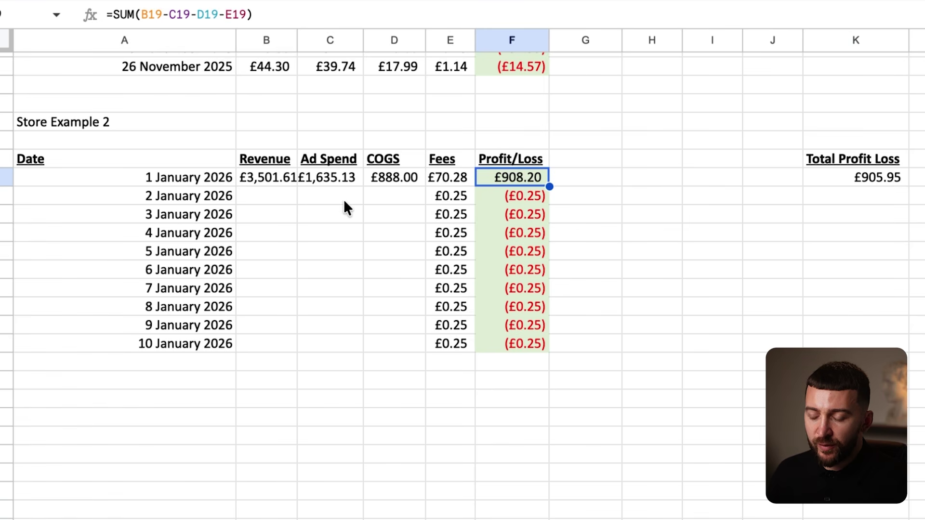
left_click(316, 179)
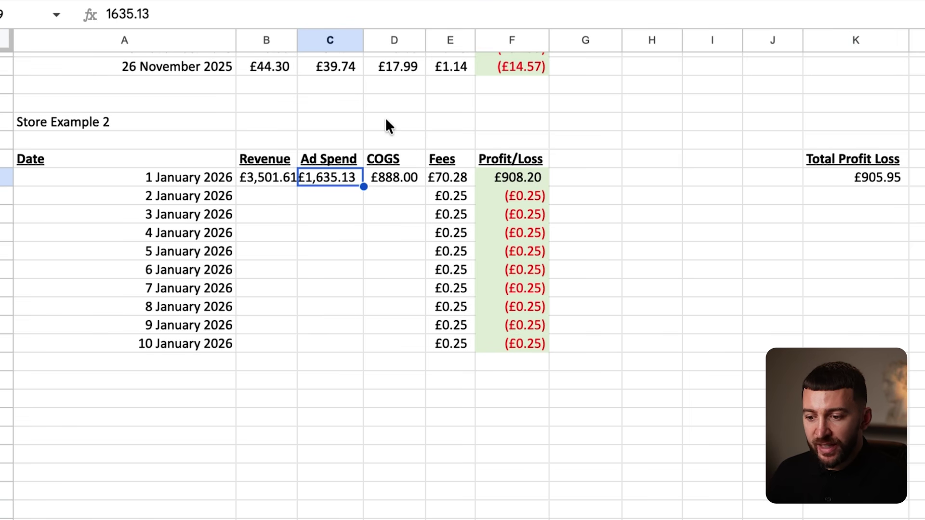
left_click(520, 67)
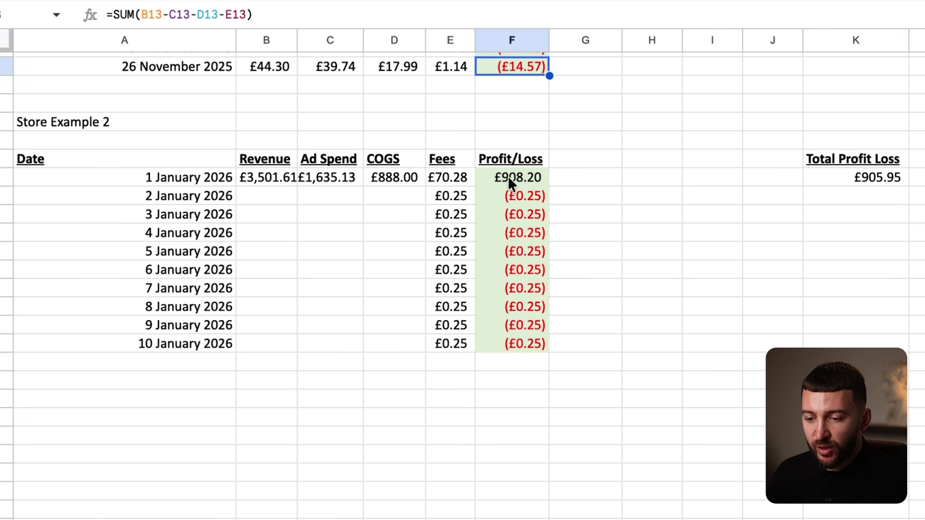
left_click(514, 195)
left_click(254, 198)
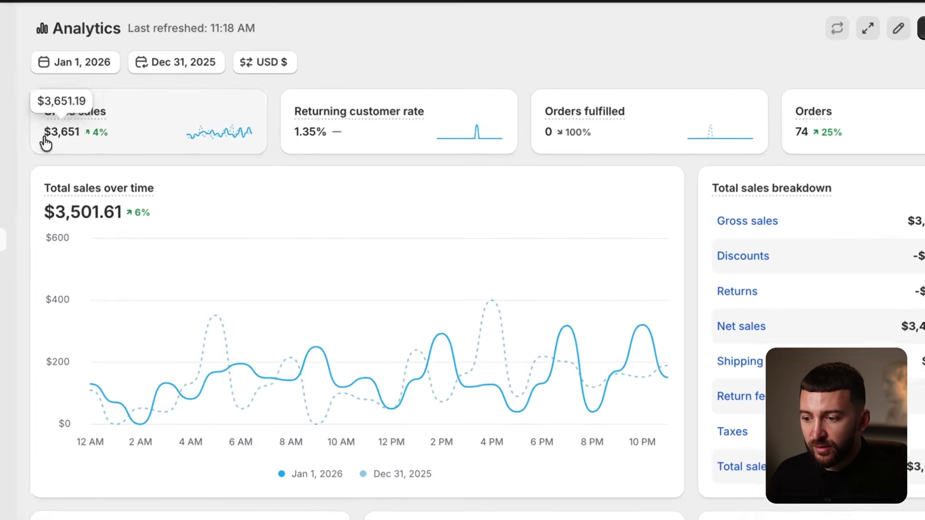
Set Shopify sales to 2 January 2026 and enter £3,302.60 revenue.
left_click(47, 63)
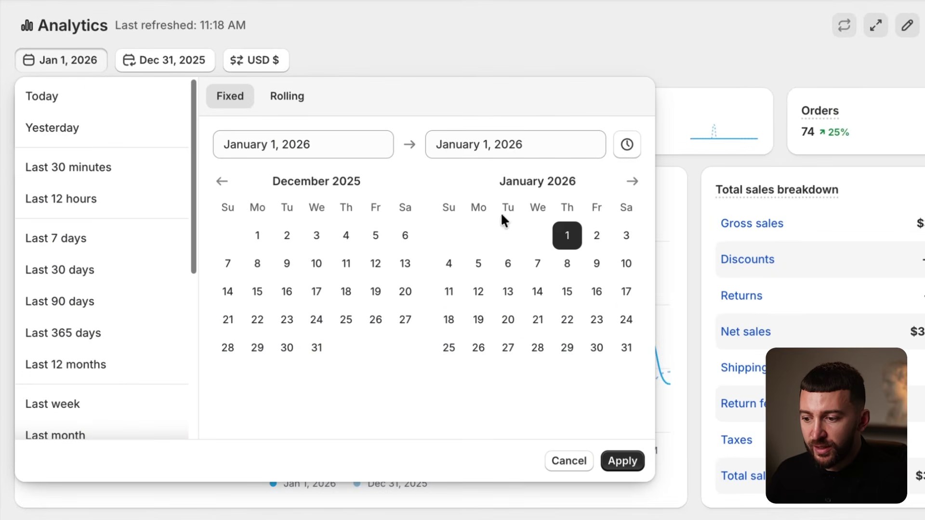
left_click(597, 235)
left_click(596, 235)
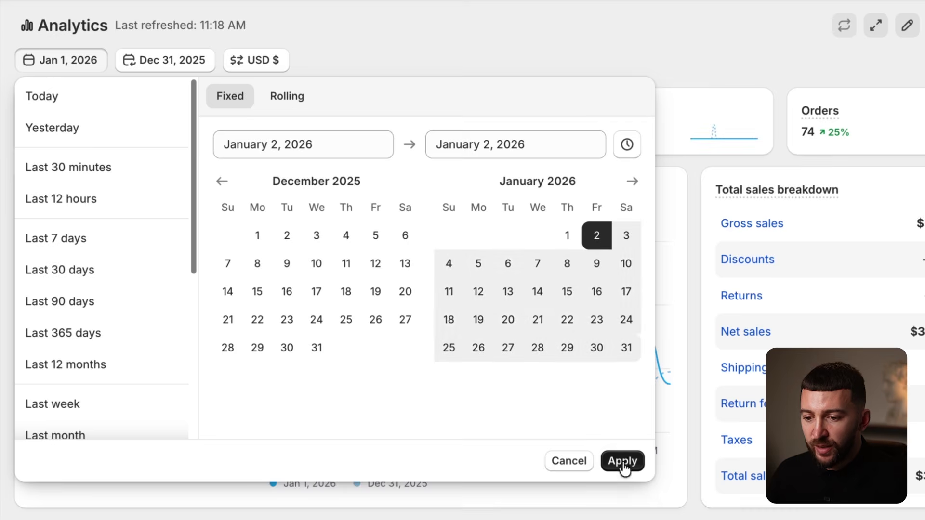
left_click(622, 463)
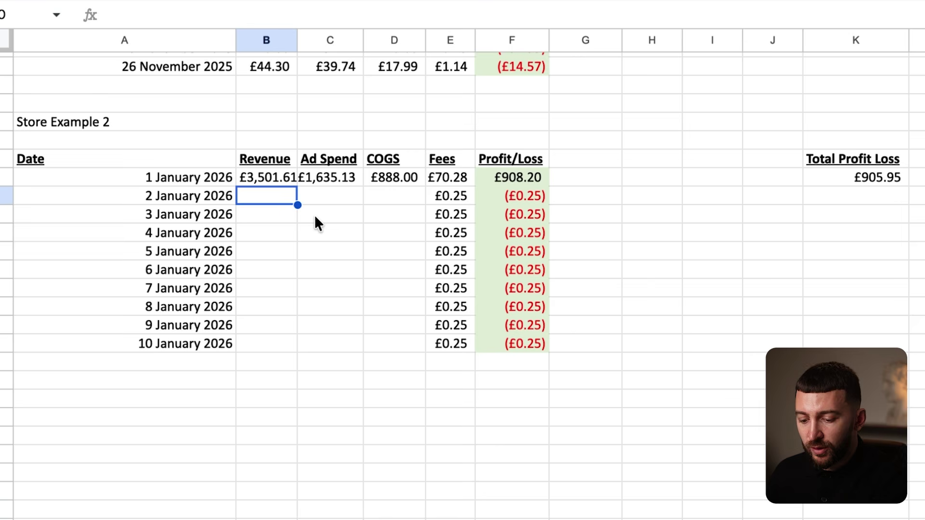
type("3")
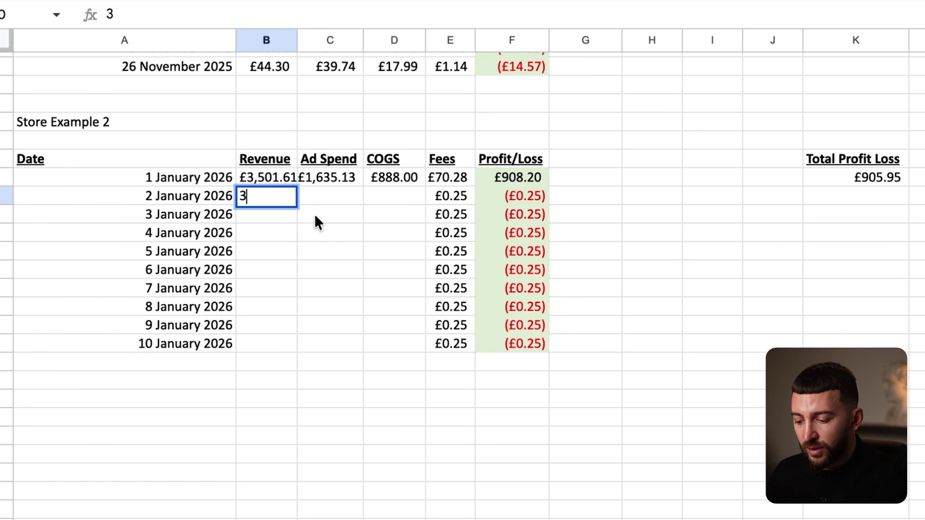
type(",302.6")
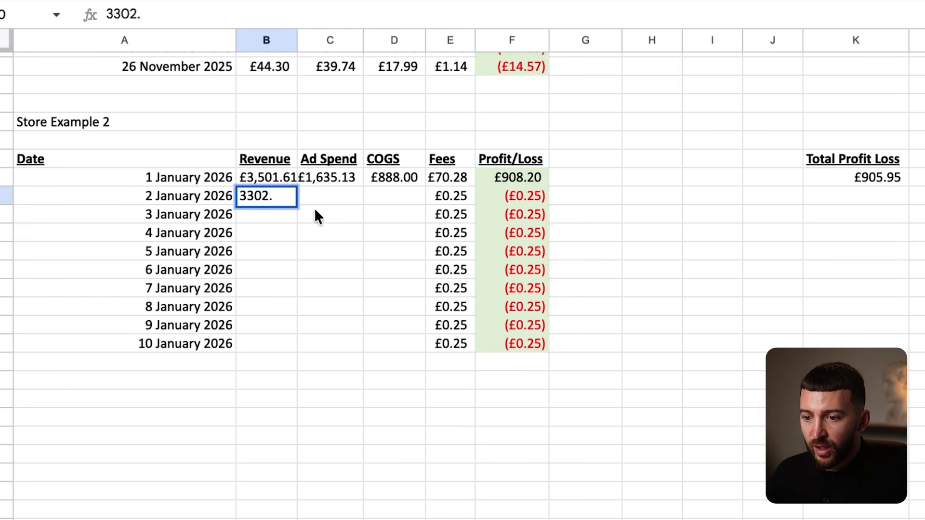
left_click(398, 269)
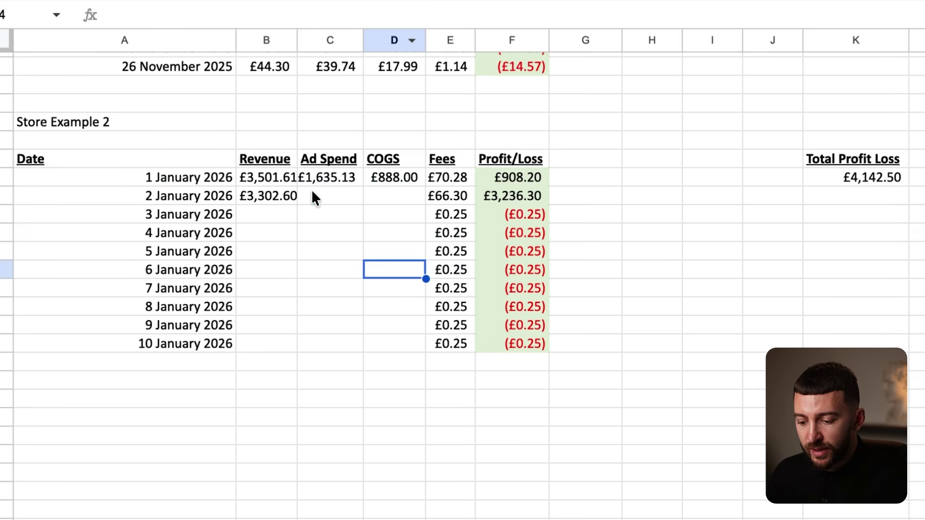
Enter £1,649.65 as the 2 January ad spend.
left_click(313, 193)
type("1646")
key("BackSpace")
type("9.65")
key("Return")
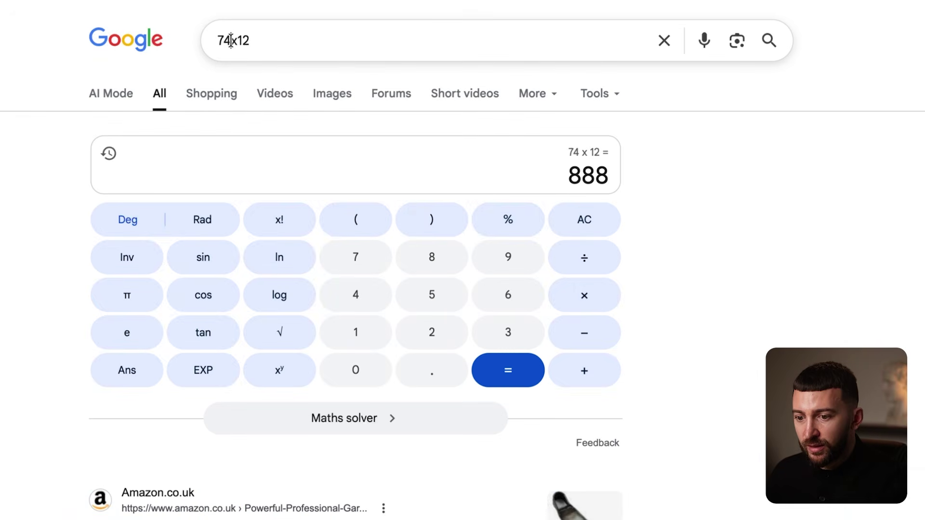
Calculate 66 x 12 and enter £792 COGS for 2 January.
left_click_drag(231, 41, 198, 42)
type("66")
key("Return")
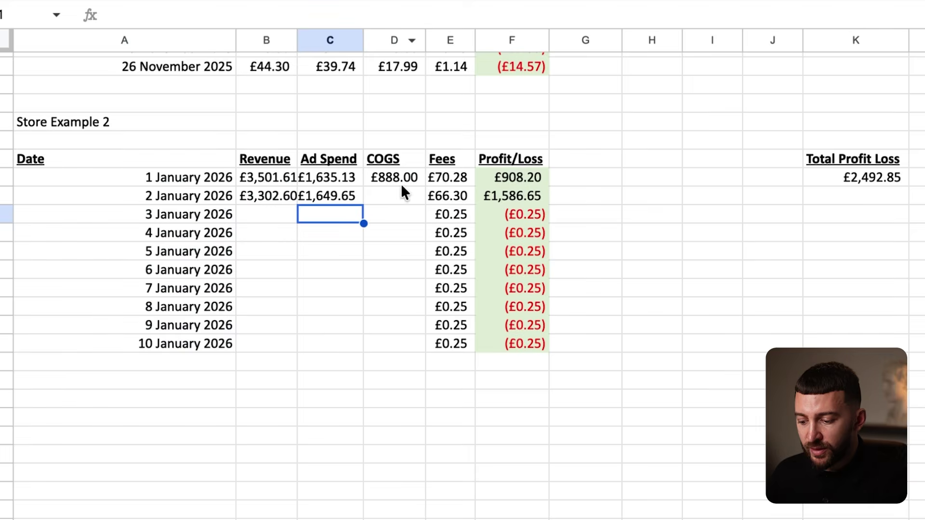
left_click(402, 189)
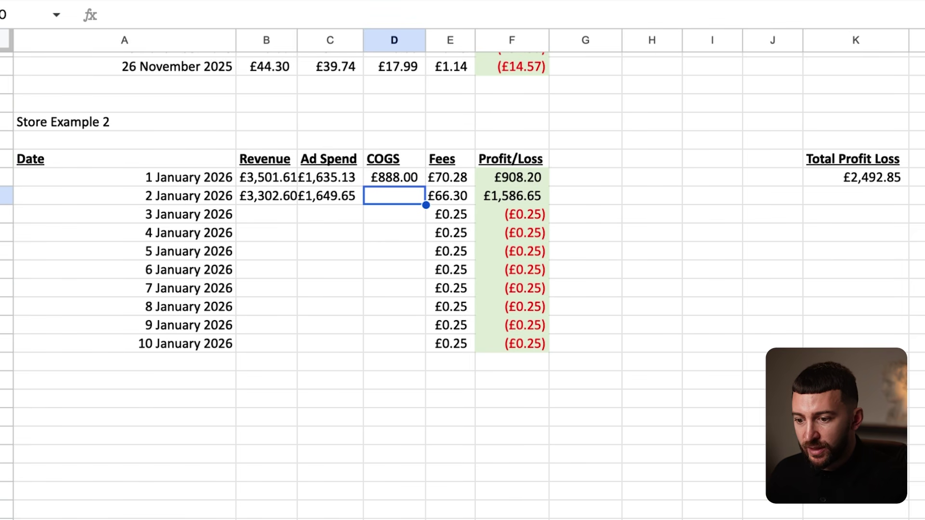
type("792")
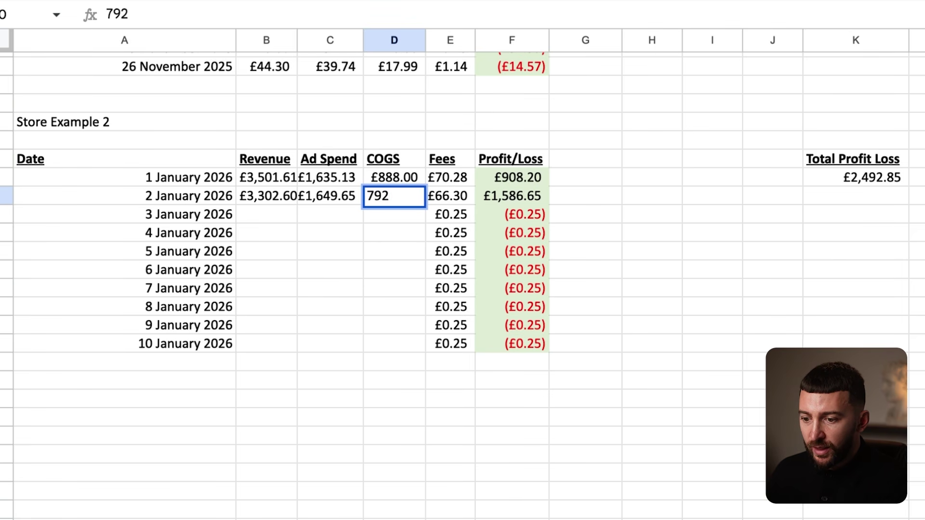
key("Return")
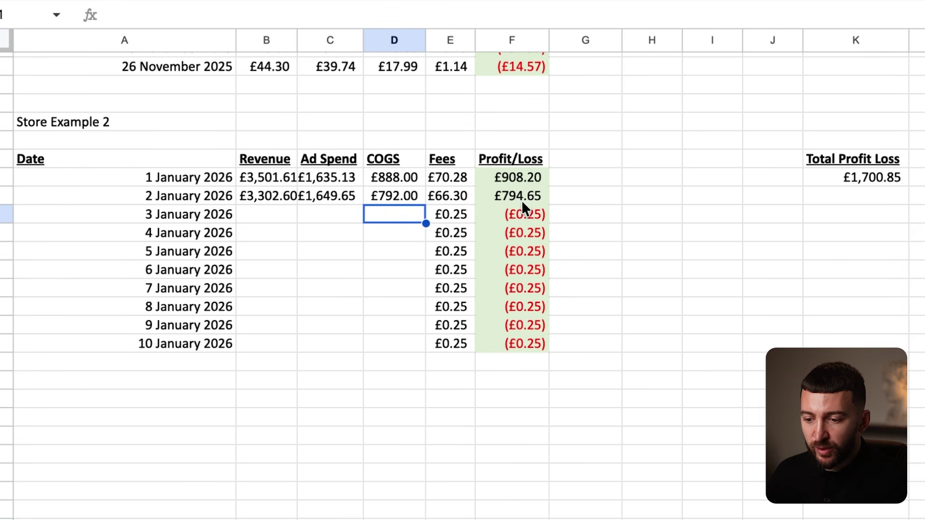
Check the 2 January Profit/Loss formula, giving £794.65 profit.
left_click(512, 194)
left_click(493, 172)
left_click(502, 195)
left_click(285, 198)
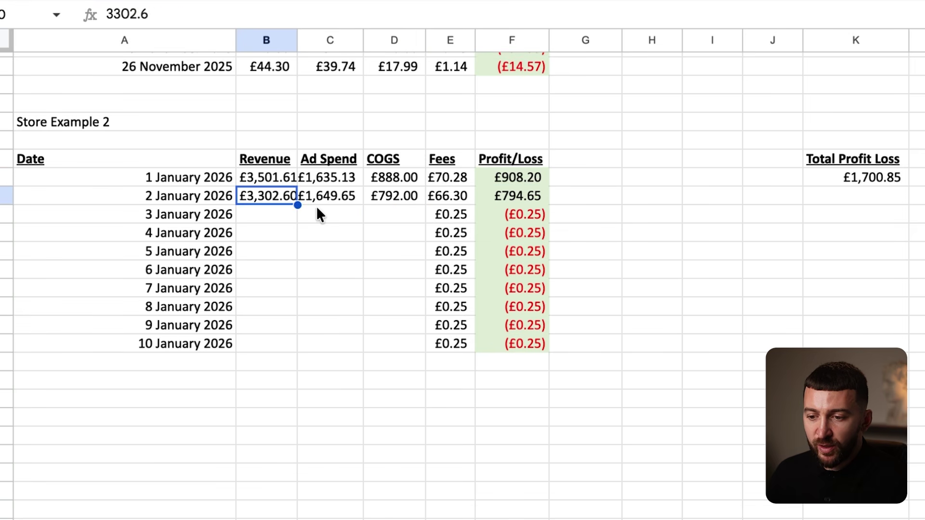
left_click(277, 217)
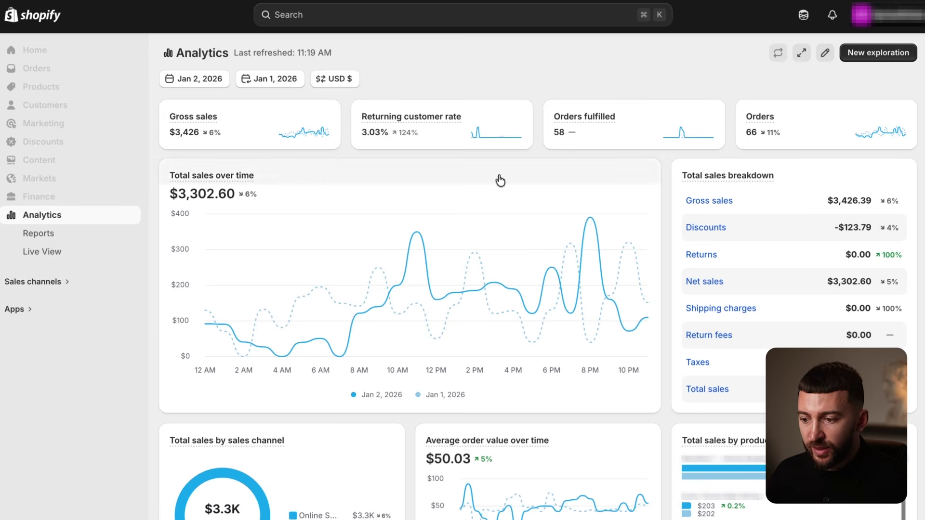
Set both the Shopify sales and ad reports to 3 January 2026.
left_click(183, 79)
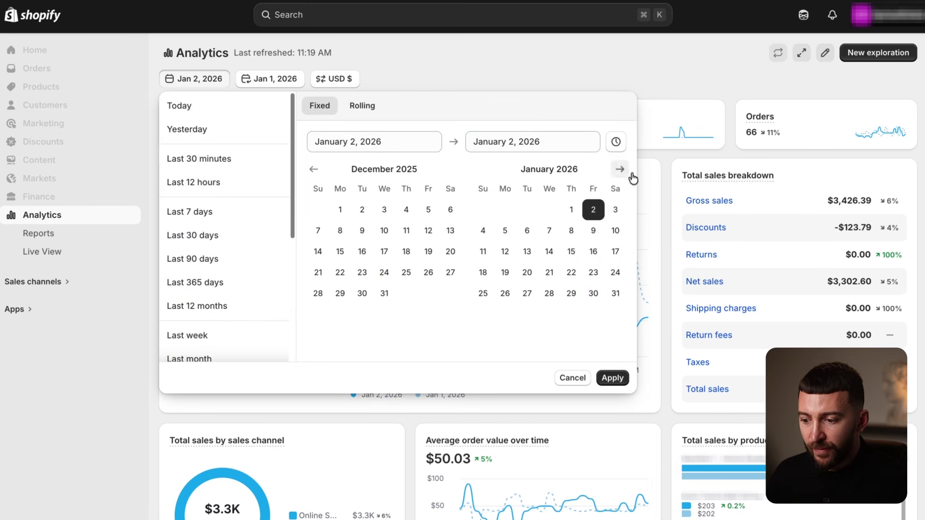
left_click(615, 210)
left_click(612, 378)
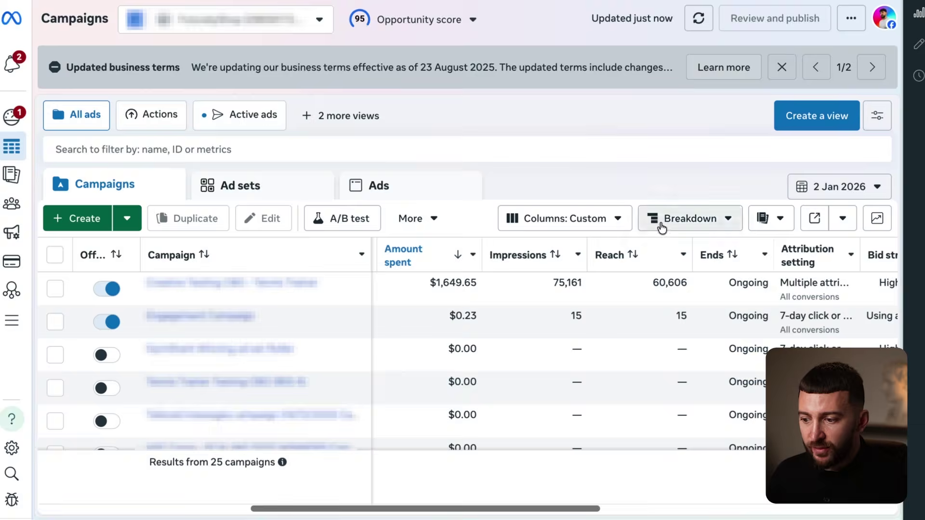
left_click(841, 187)
left_click(715, 230)
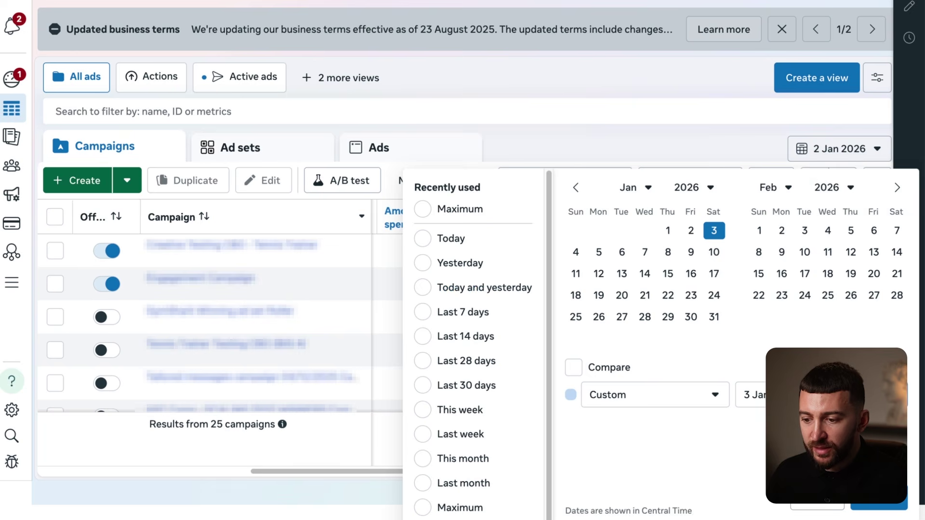
left_click(877, 498)
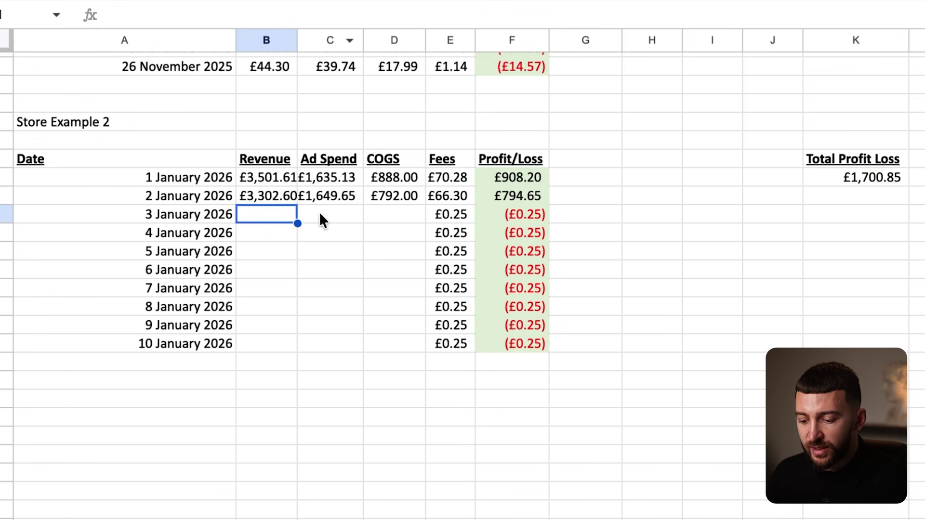
Enter £1,655.41 as the 3 January ad spend.
left_click(320, 214)
type("1,655.41")
key("Return")
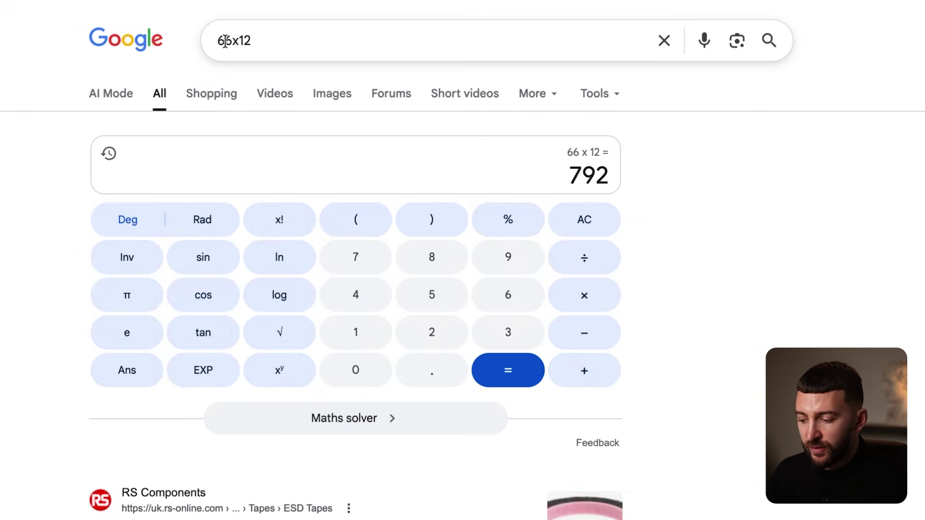
Calculate 56 x 12 and enter £672 COGS for 3 January.
left_click(223, 40)
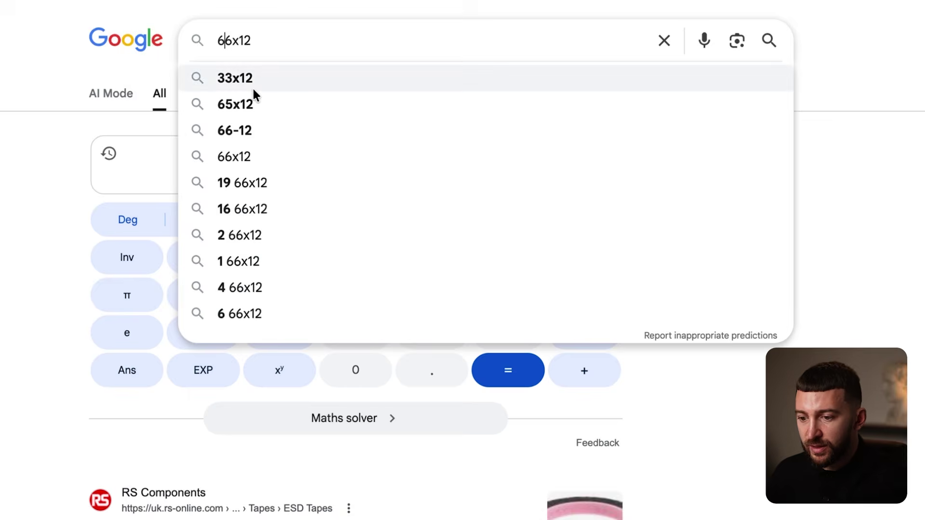
key("BackSpace")
type("5")
key("Return")
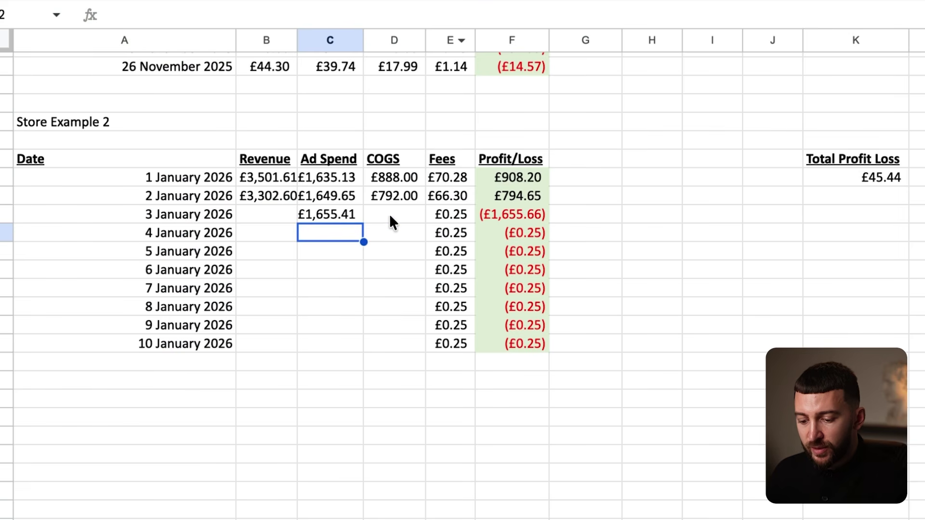
left_click(387, 215)
type("672")
key("Return")
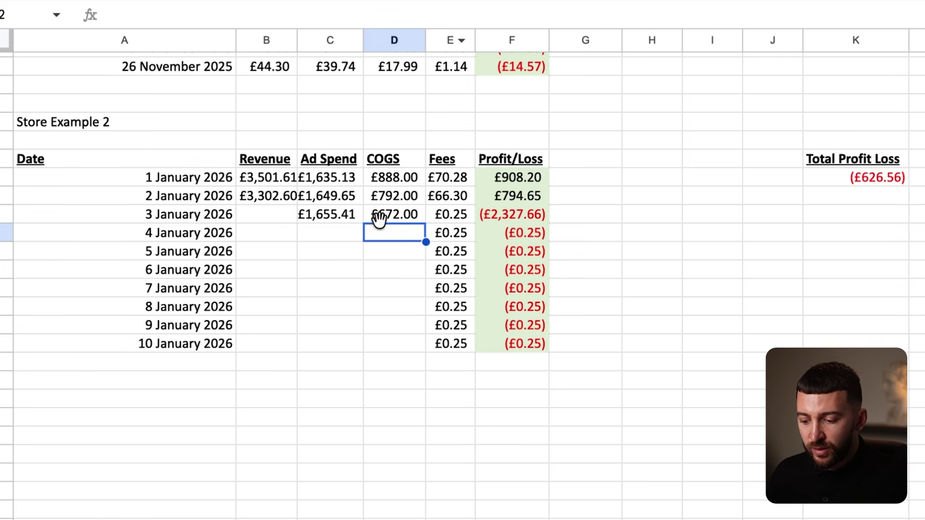
Enter £2,714.15 in B21 and check the 3 January Profit/Loss formula.
left_click(250, 216)
type("2,71")
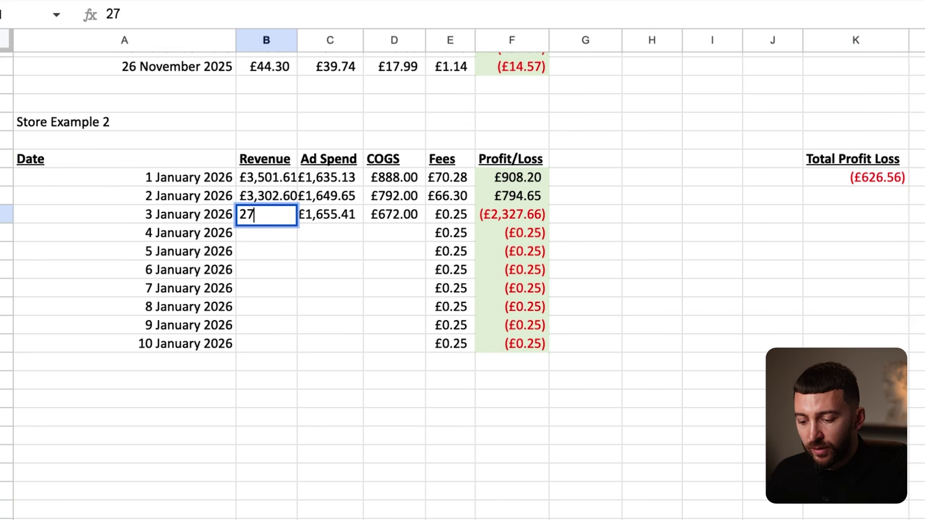
type("4.15")
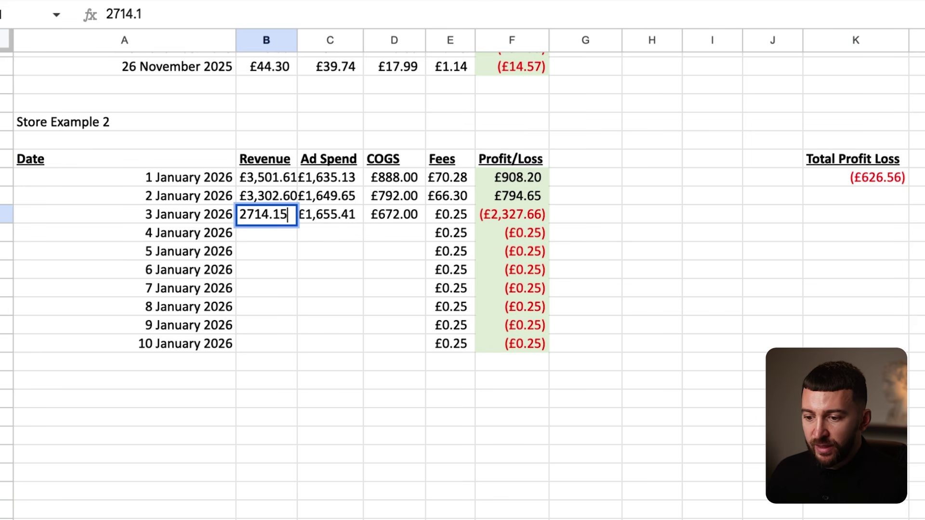
key("Return")
left_click(501, 253)
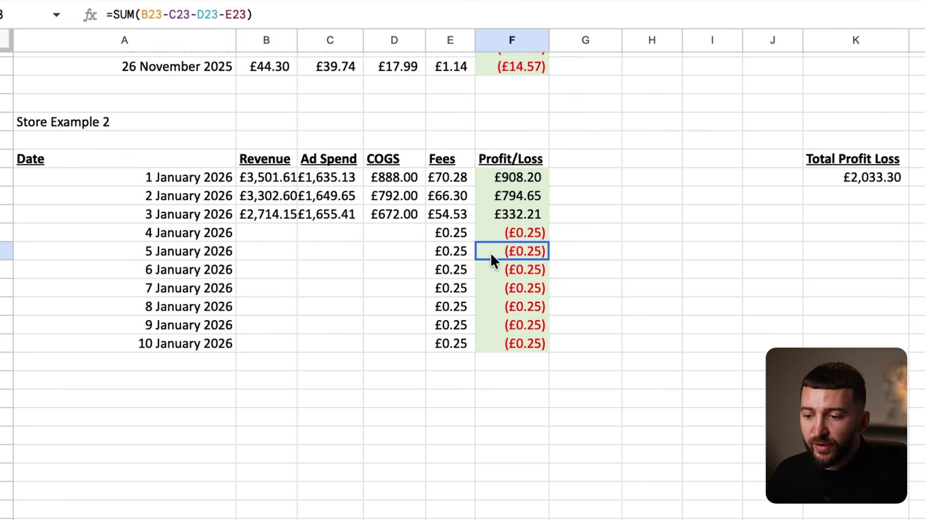
left_click(501, 214)
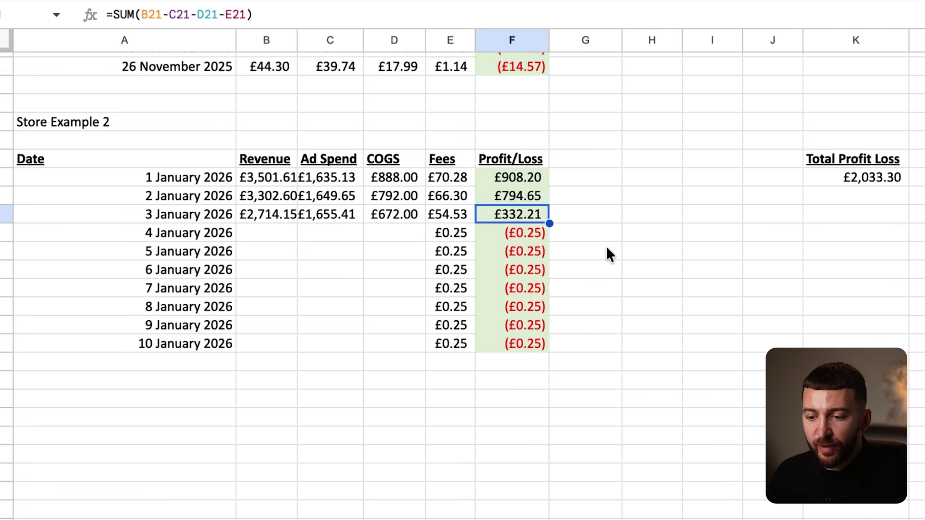
Cross-check the 3 January figures against the =SUM(B21-C21-D21-E21) profit of £332.21.
left_click(256, 217)
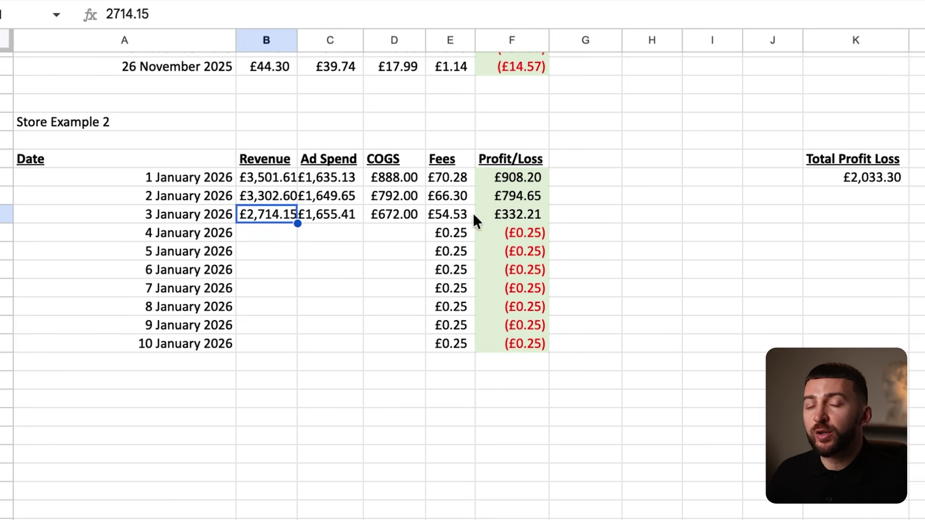
left_click(539, 218)
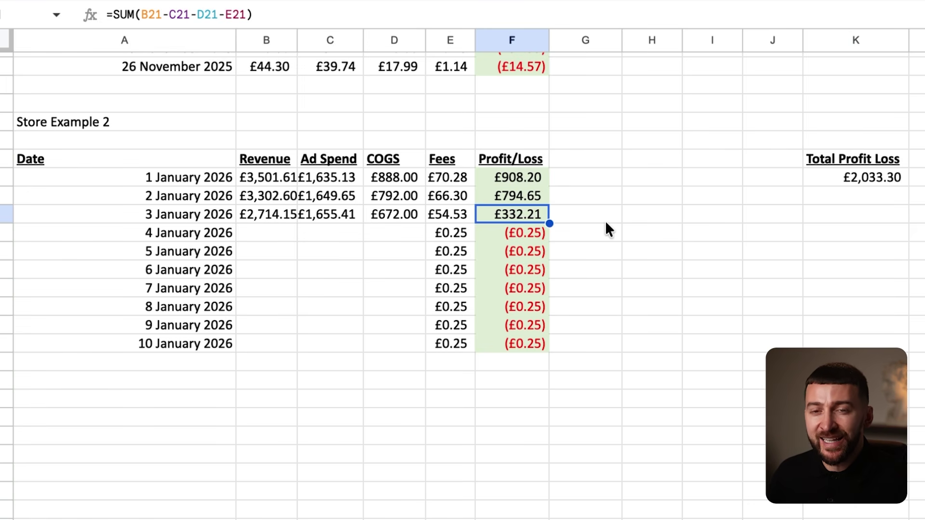
left_click(539, 229)
left_click(506, 212)
left_click_drag(277, 213, 526, 211)
left_click(639, 215)
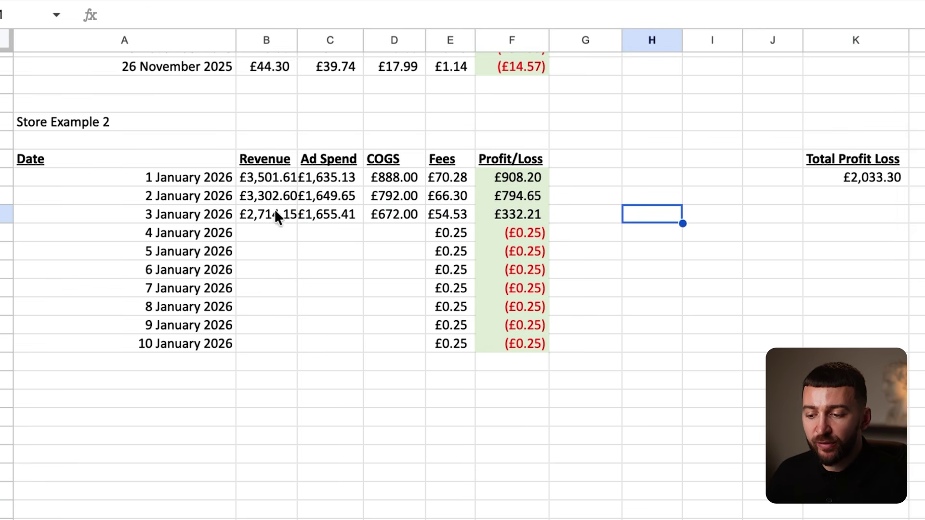
left_click_drag(276, 212, 498, 212)
left_click(518, 212)
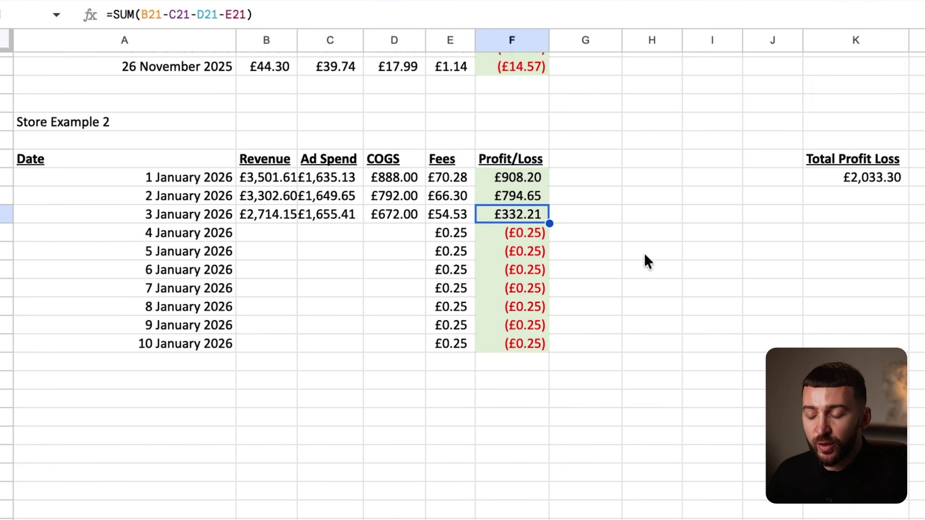
left_click(608, 248)
left_click(512, 215)
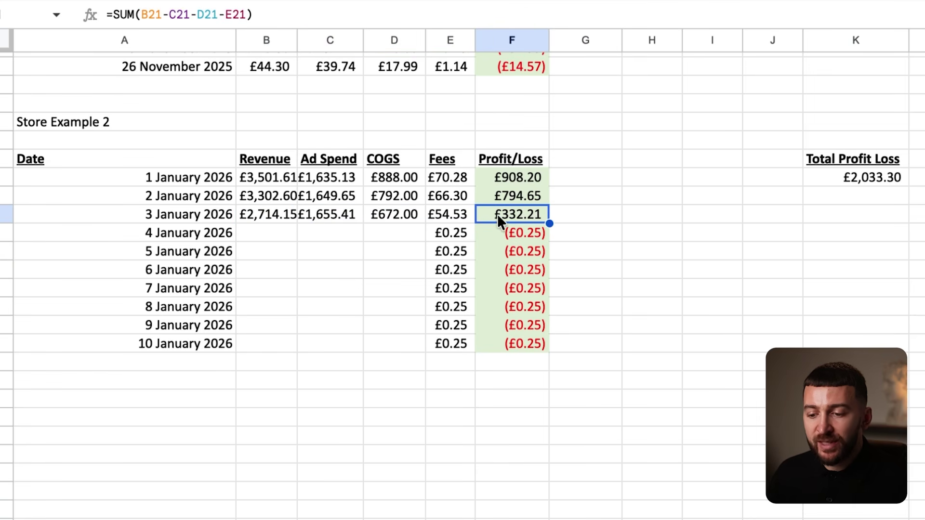
left_click(273, 212)
left_click(502, 216)
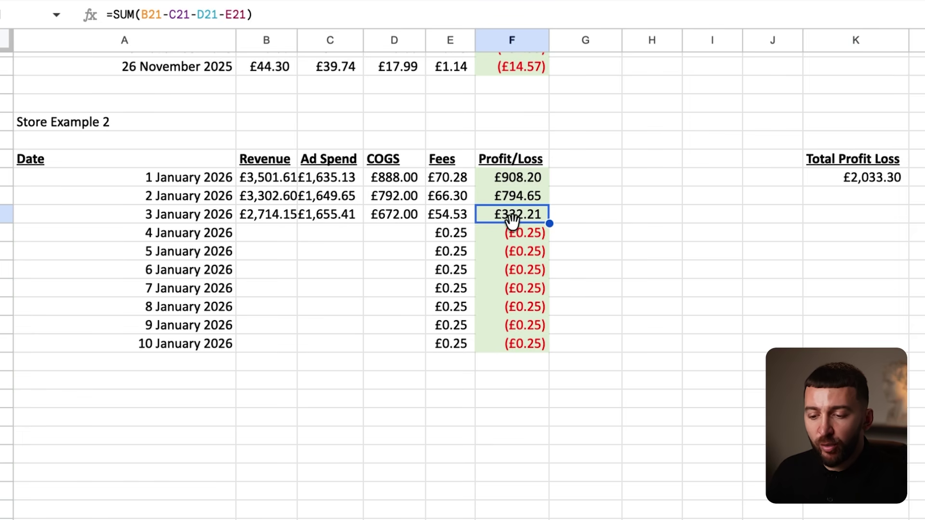
Set Shopify Analytics to 4 January and enter £3,272.83 revenue.
left_click(267, 236)
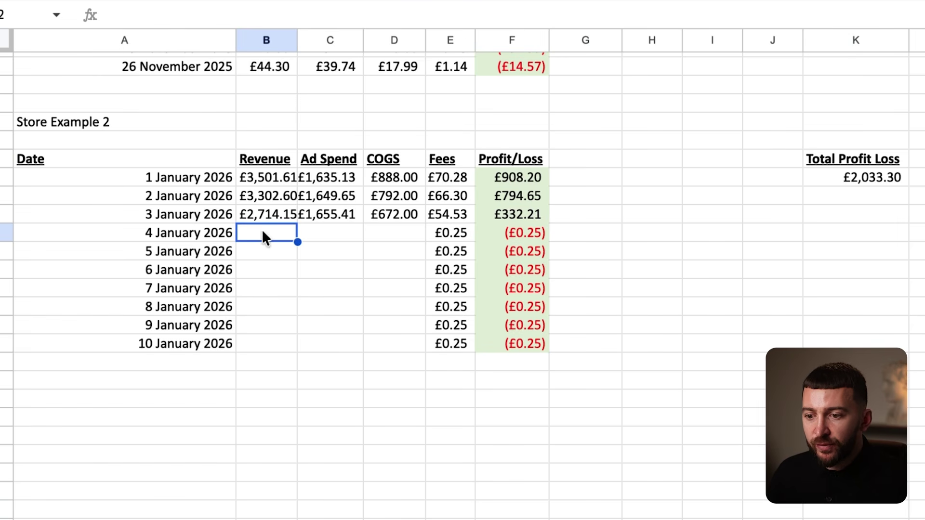
left_click(433, 0)
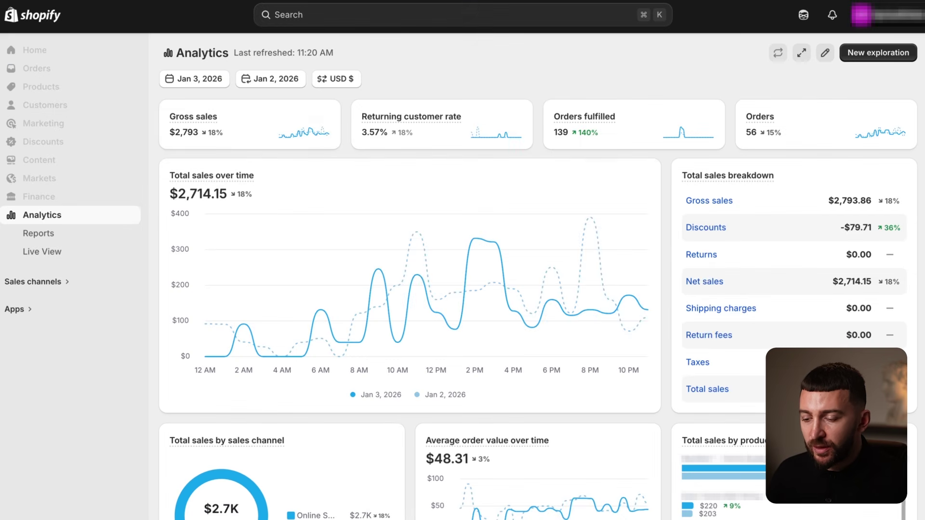
left_click(196, 80)
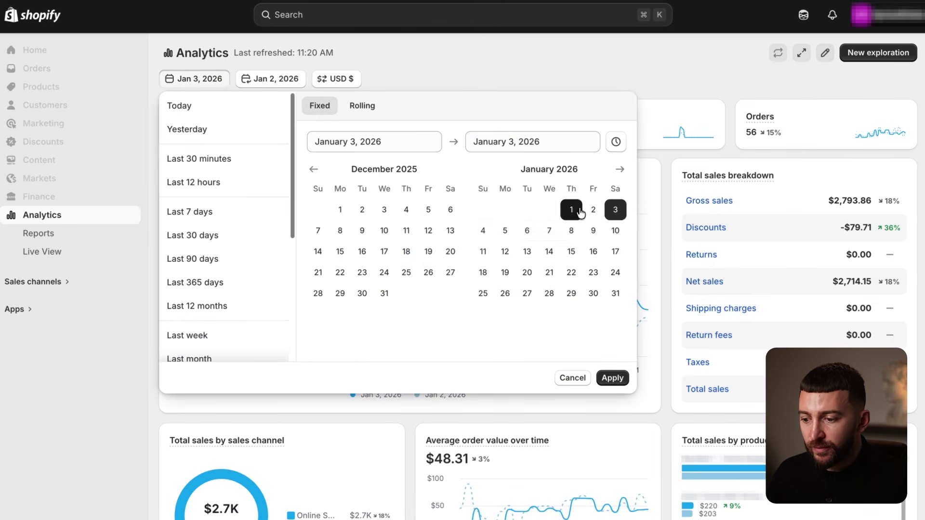
left_click(481, 231)
left_click(480, 231)
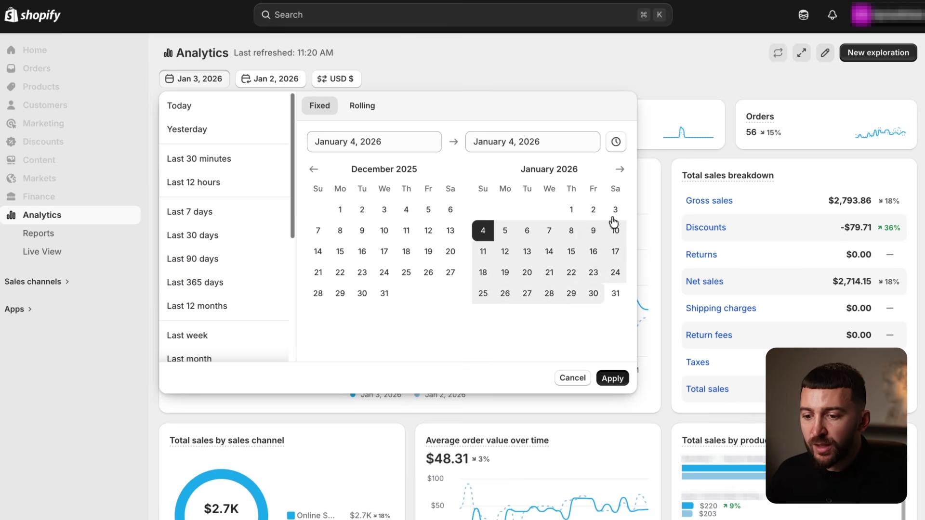
left_click(613, 378)
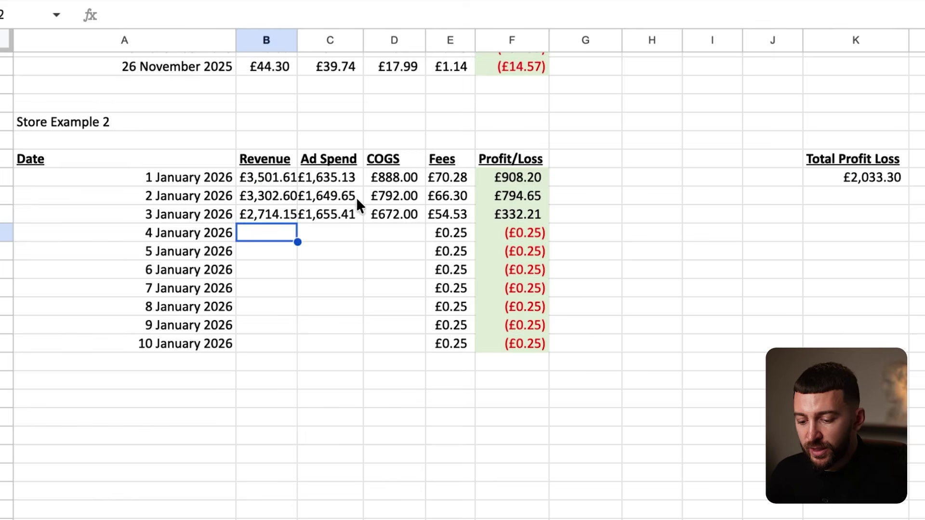
type("3,272.83")
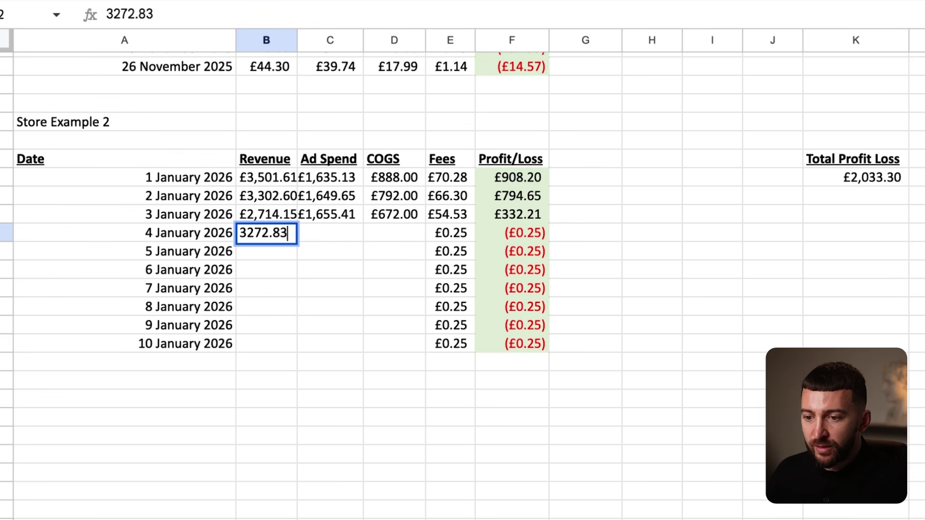
key("Return")
Set the ad report to 4 January 2026 and enter £1,824.59 ad spend.
left_click(325, 230)
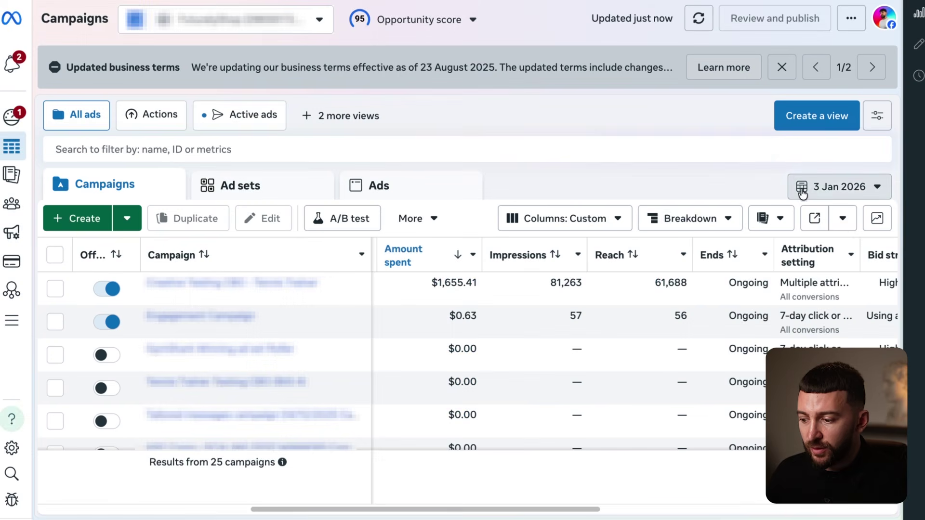
left_click(815, 186)
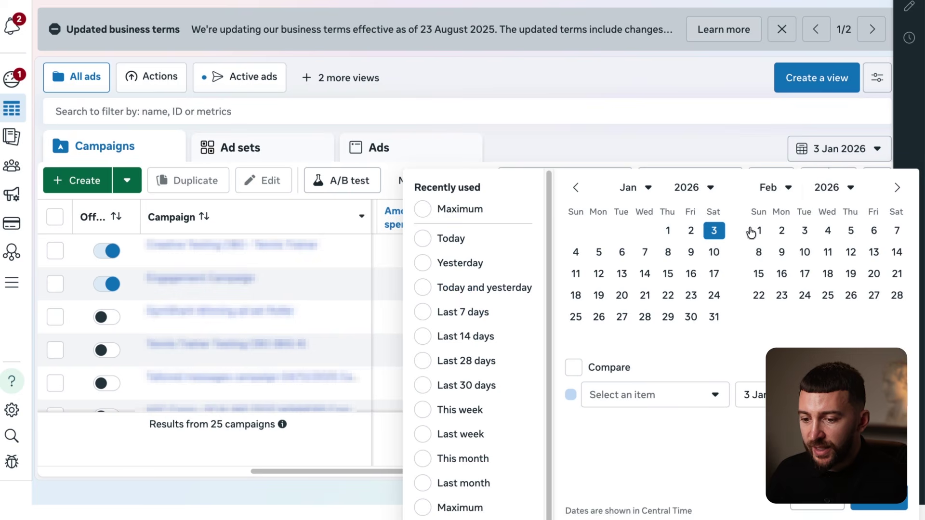
left_click(576, 252)
left_click(879, 502)
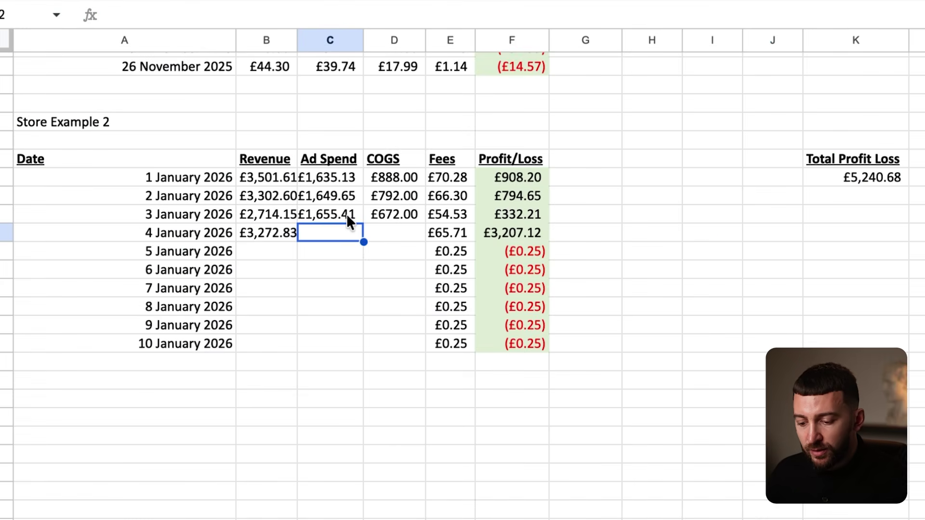
type("1")
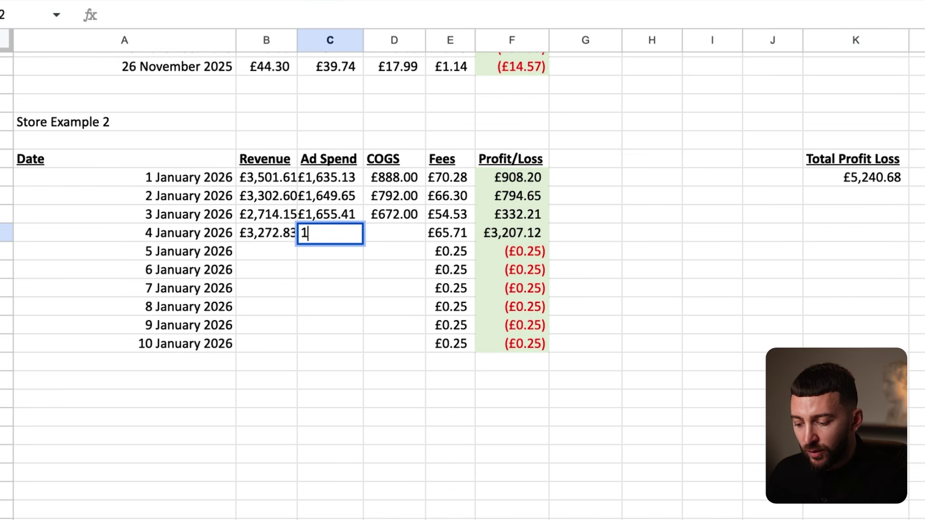
type(",824.")
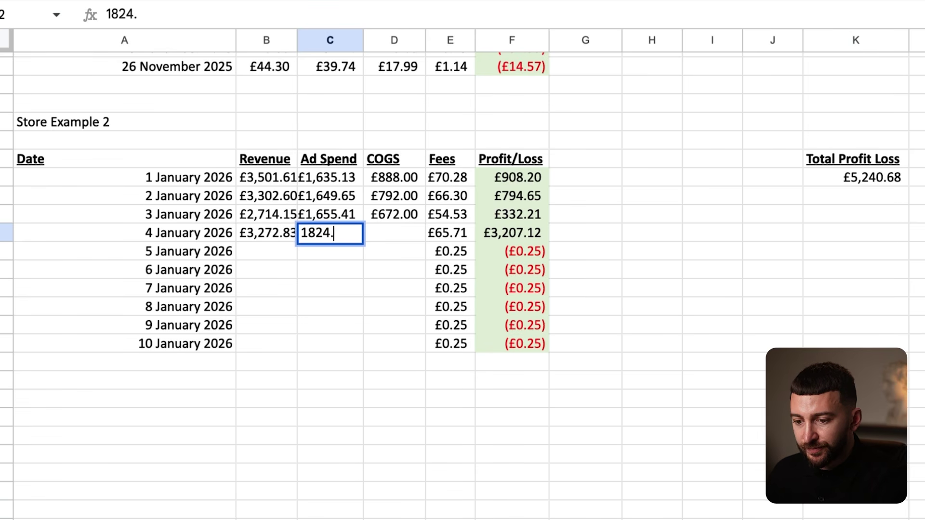
type("59")
key("Return")
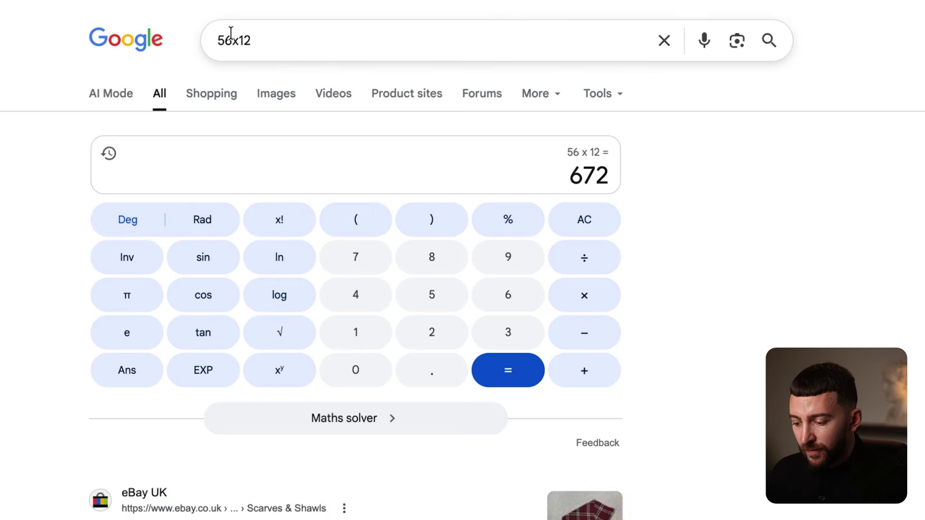
Calculate 59 x 12 and enter £708 COGS for 4 January.
left_click(228, 38)
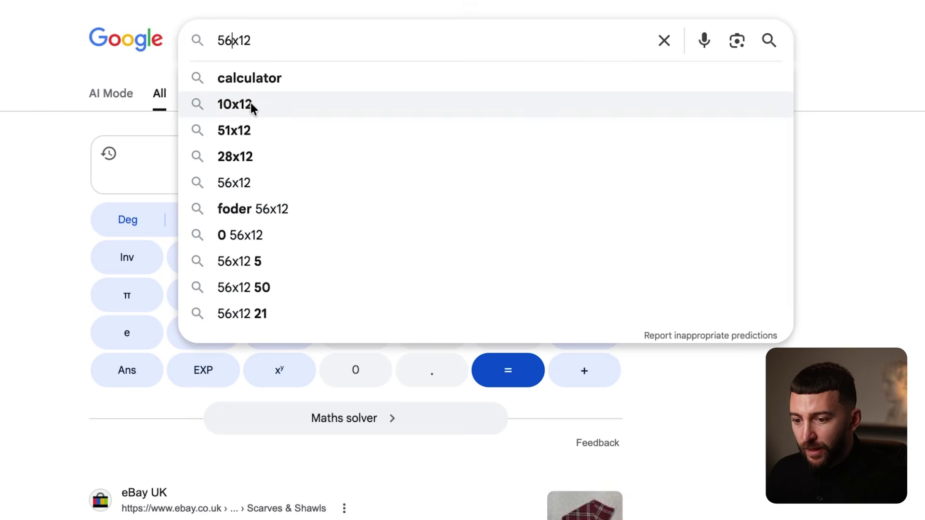
key("BackSpace")
type("9")
key("Return")
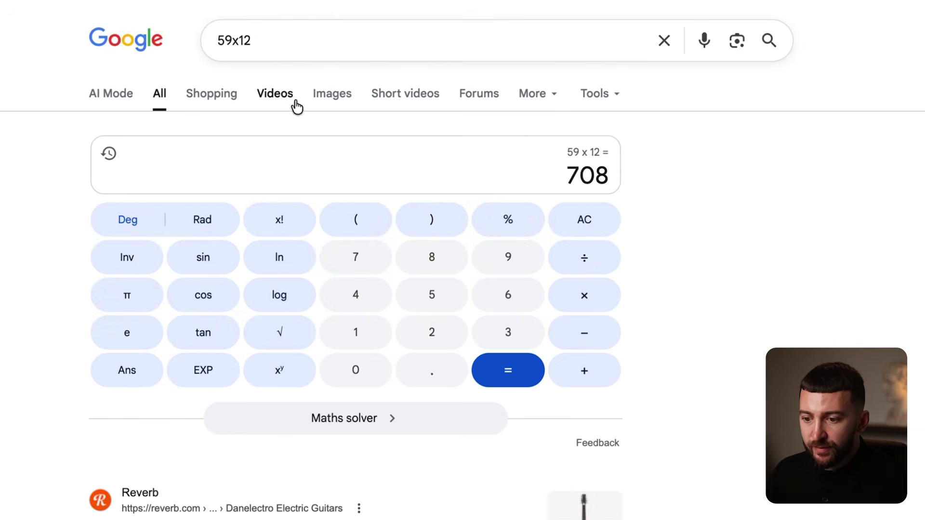
left_click(313, 1)
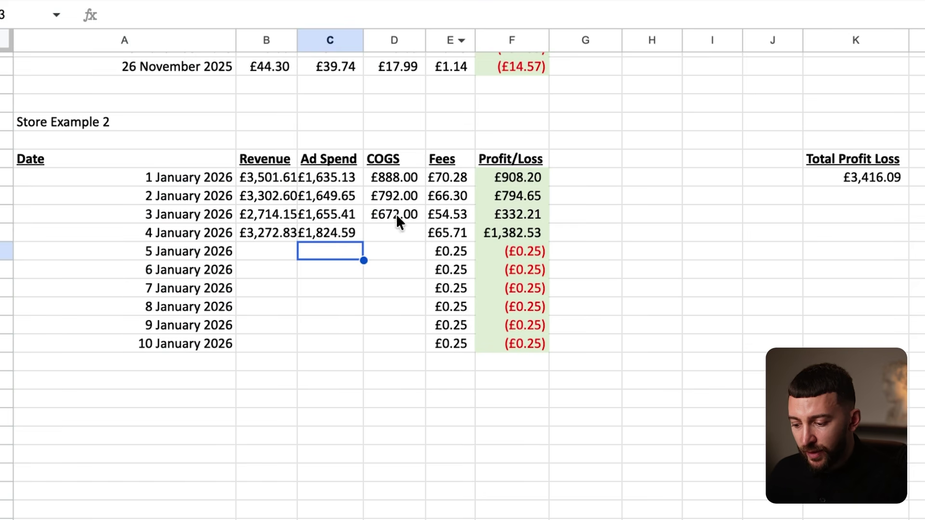
left_click(391, 227)
type("7-")
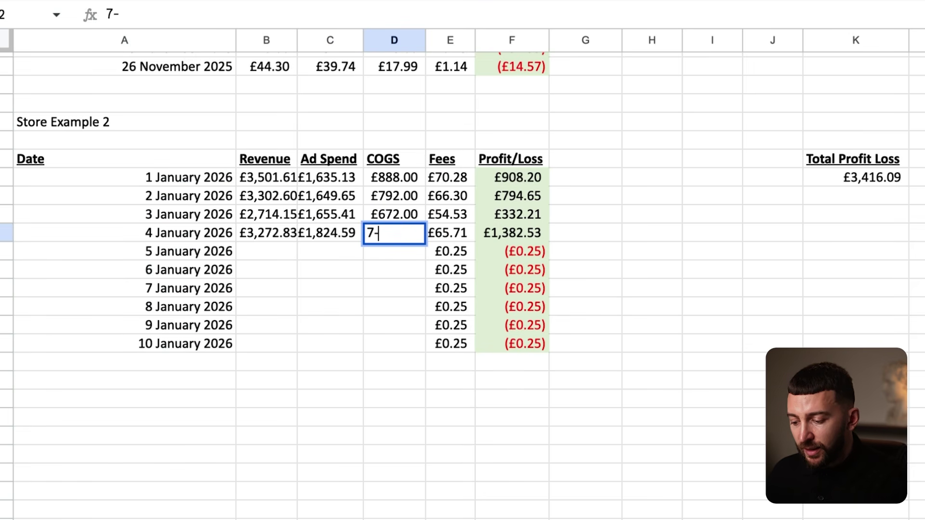
key("BackSpace")
type("08")
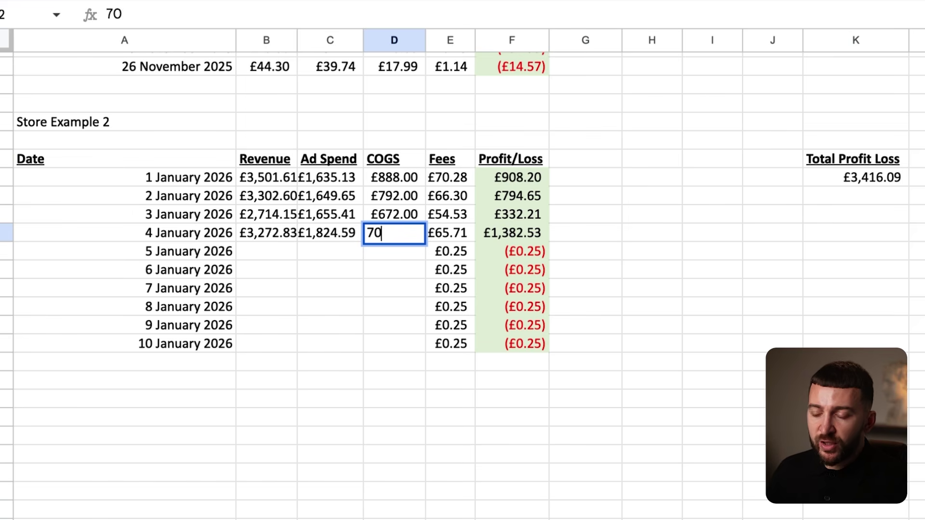
key("Return")
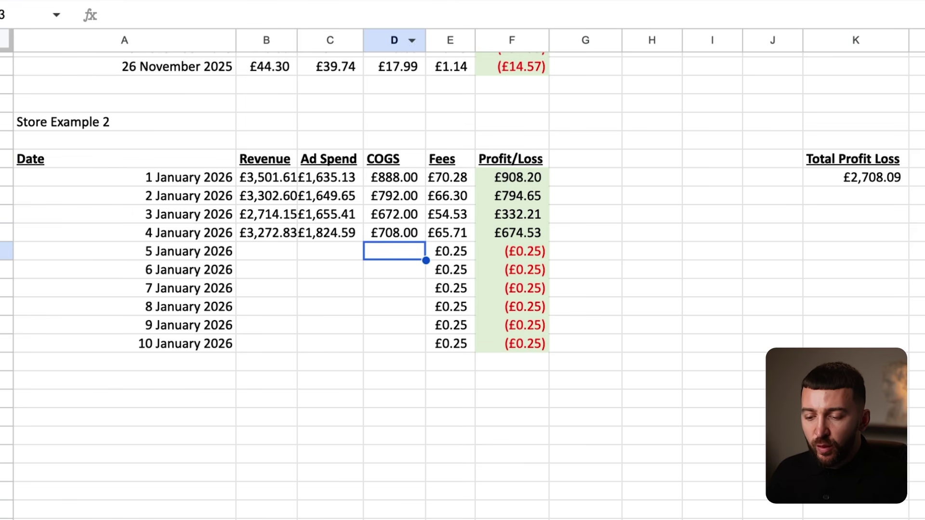
Compare the ad spend values for 1–4 January.
left_click(327, 182)
left_click_drag(326, 177, 337, 234)
left_click(335, 264)
left_click(349, 275)
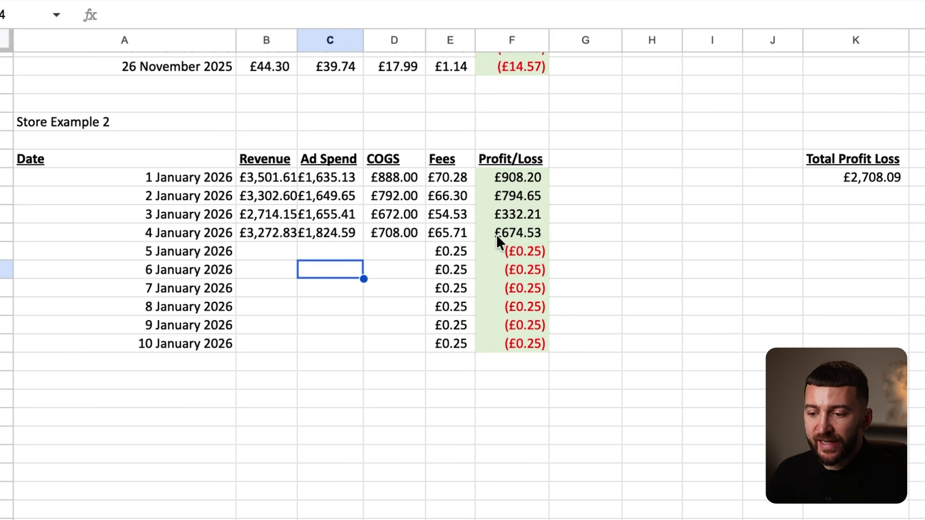
left_click(511, 218)
left_click_drag(323, 218, 330, 233)
left_click(328, 266)
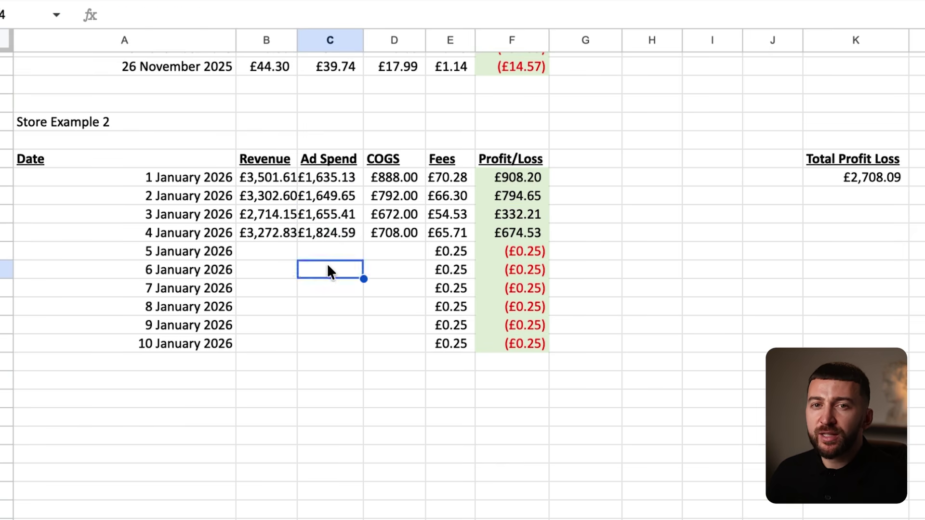
Verify the 4 January F22 SUM formula, giving £674.53 profit.
left_click(328, 216)
left_click(323, 234)
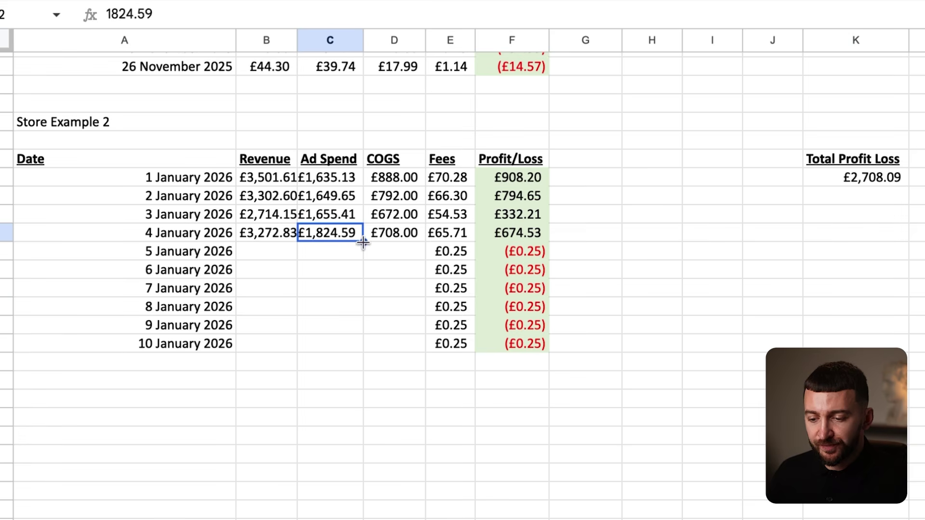
left_click(344, 216)
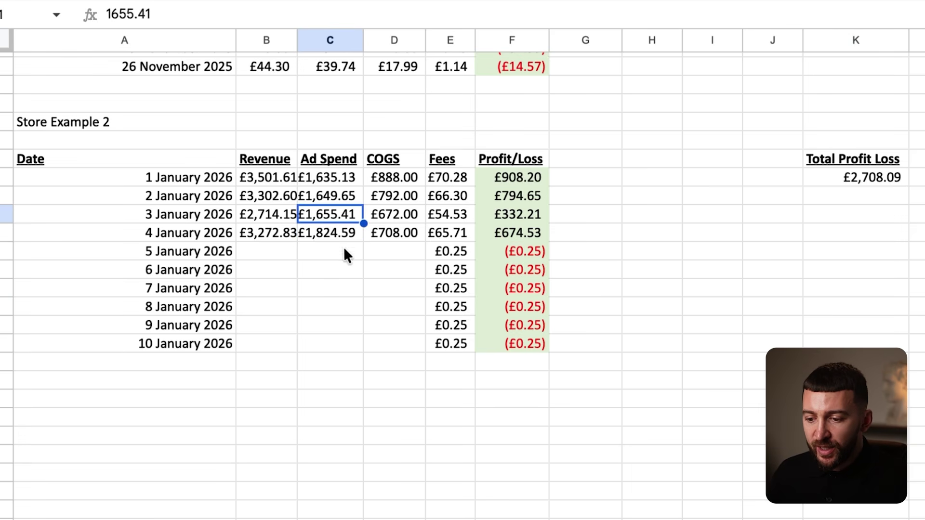
left_click(517, 231)
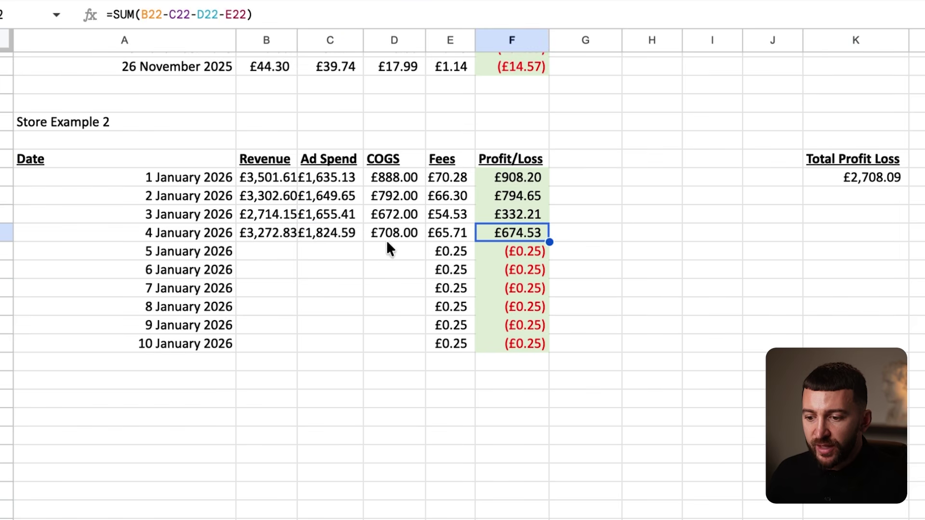
left_click(264, 232)
left_click(489, 236)
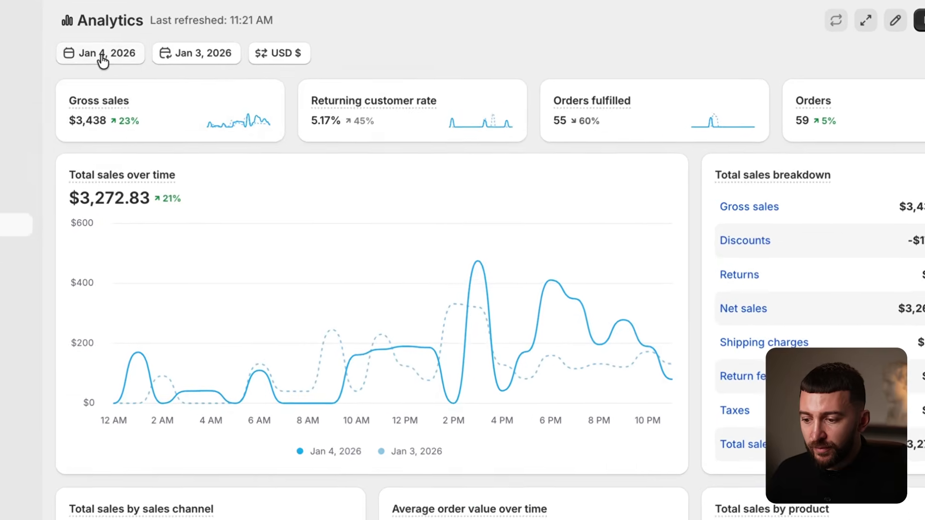
Set Shopify Analytics to 5 January and enter £2,288.45 revenue.
left_click(208, 76)
left_click(494, 251)
left_click(494, 251)
left_click(628, 434)
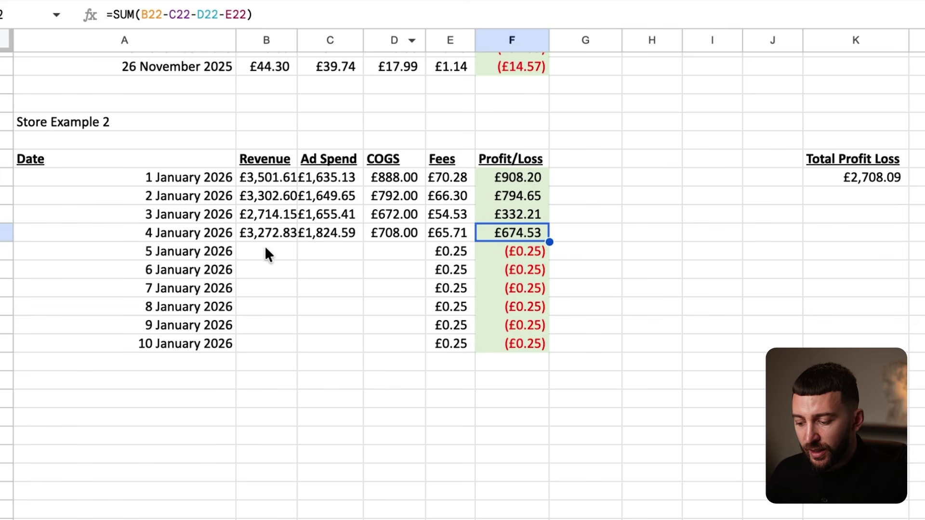
left_click(265, 248)
type("2,288.45")
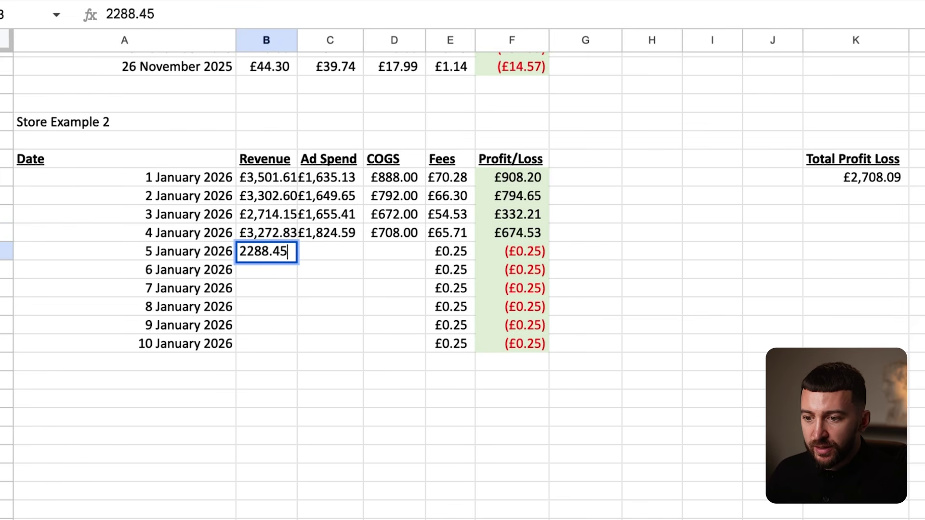
key("Return")
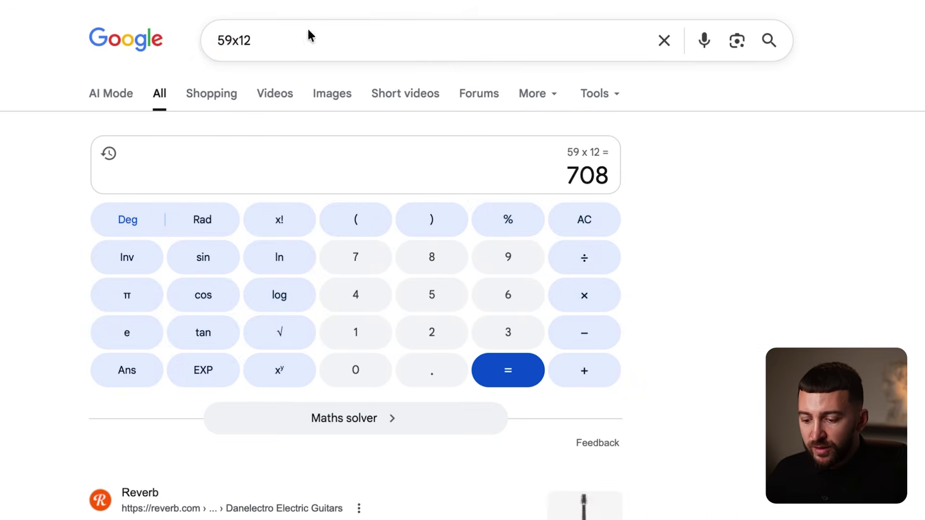
Calculate 47 x 12 and enter £564 COGS for 5 January.
left_click_drag(231, 45, 205, 42)
type("47")
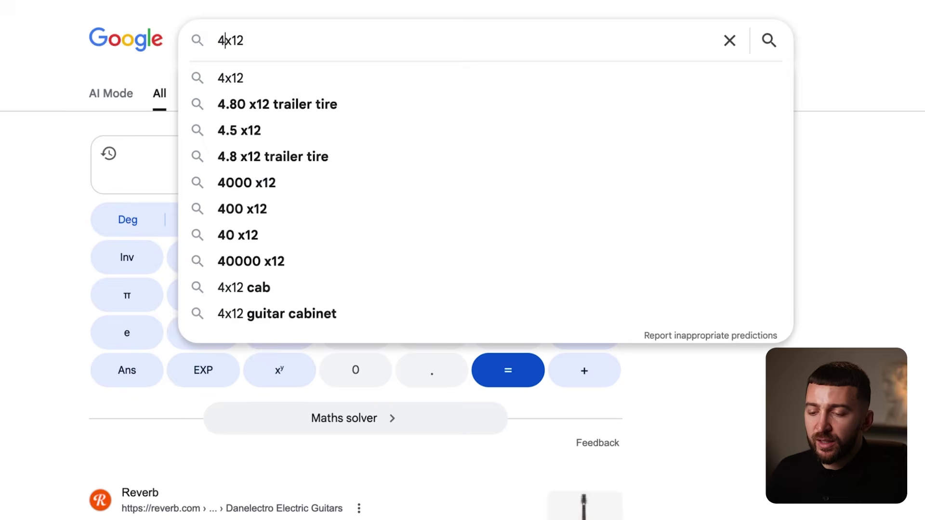
key("Return")
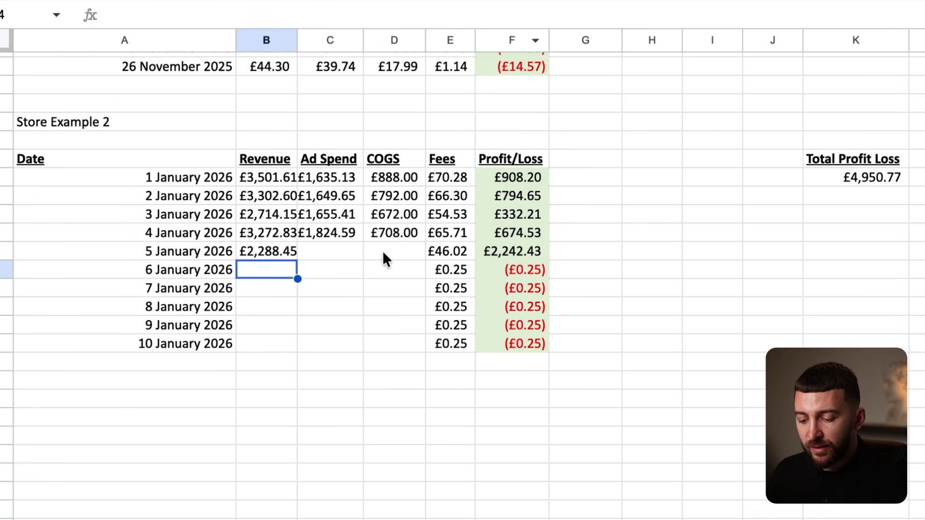
left_click(383, 253)
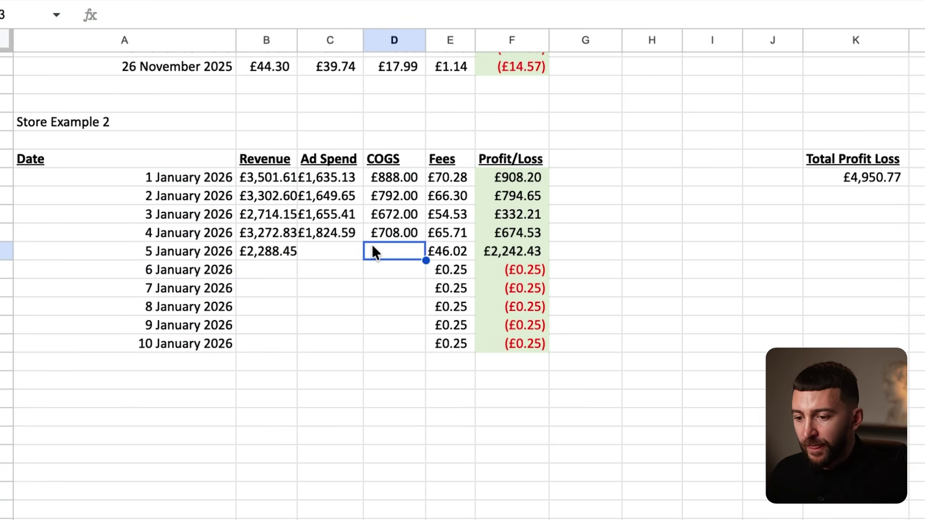
type("564")
key("Return")
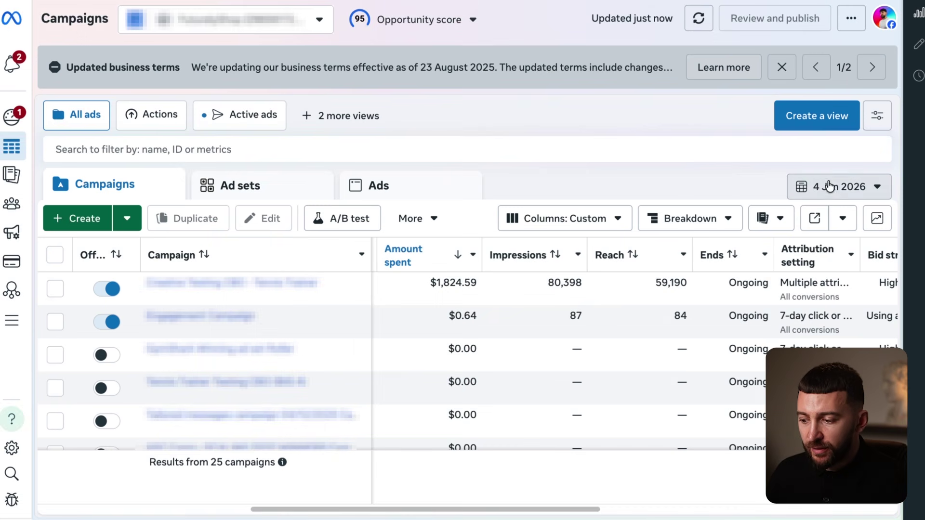
Set the campaign report to 5 January and enter £1,740.92 ad spend.
left_click(829, 186)
left_click(605, 253)
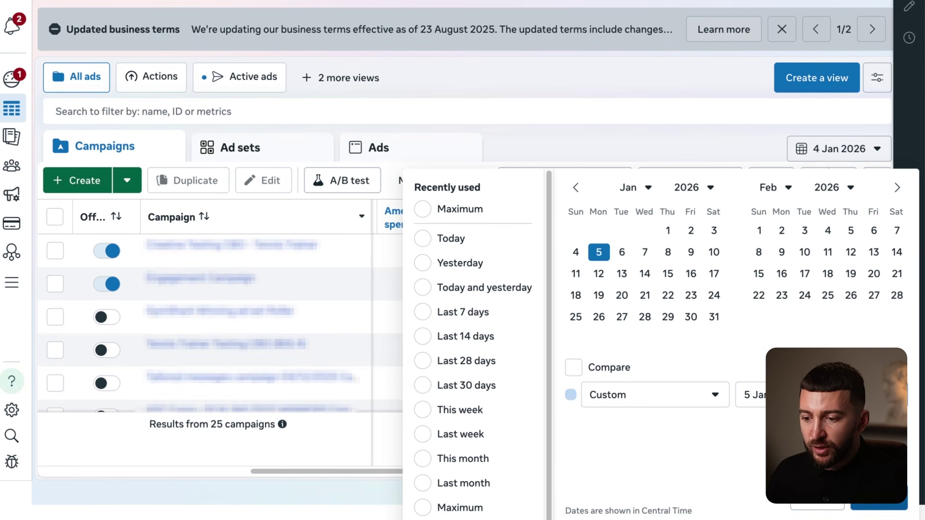
left_click(879, 499)
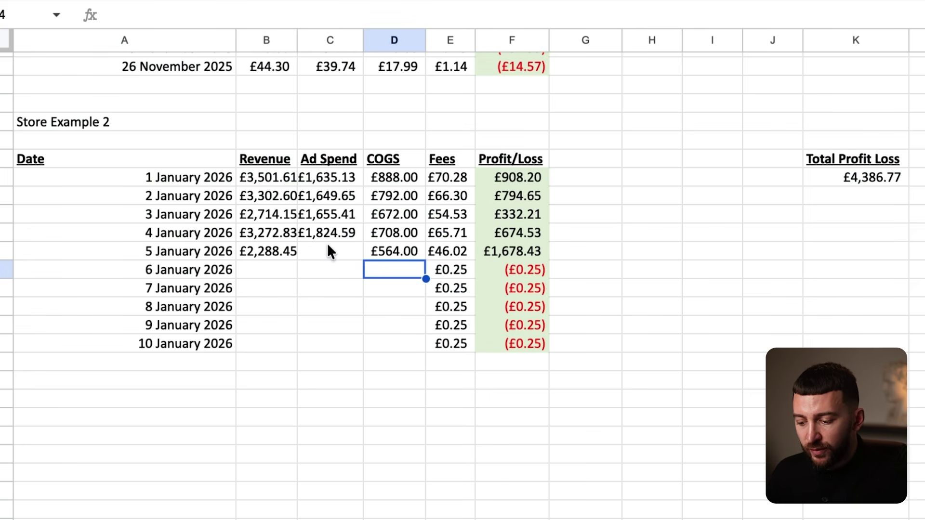
left_click(328, 246)
type("1")
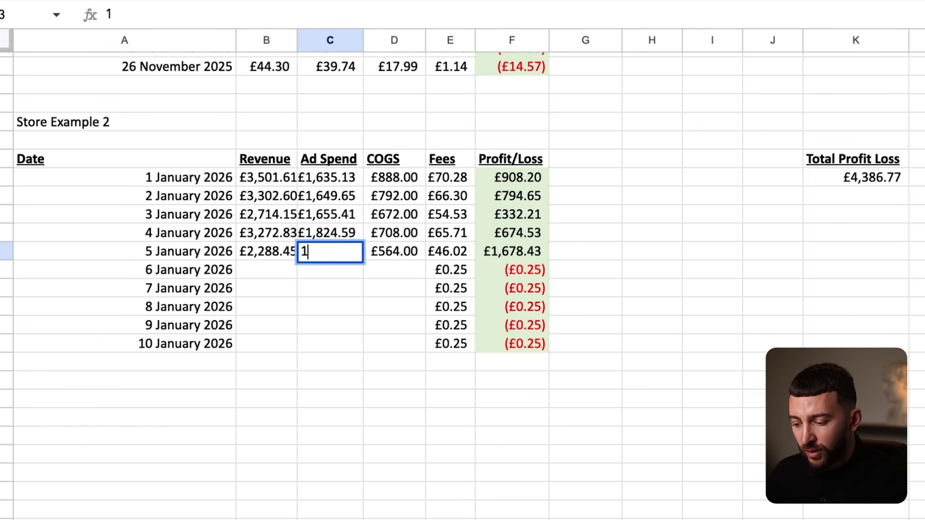
type("740.92")
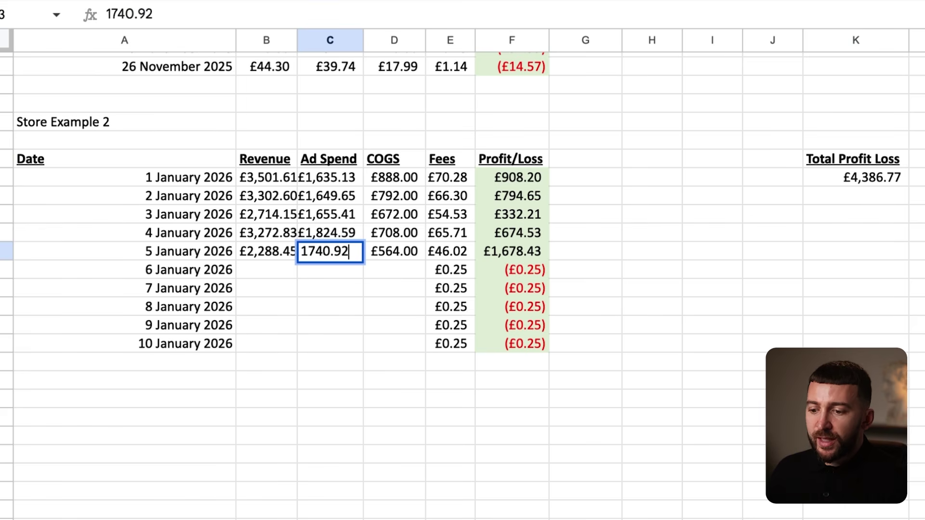
key("Return")
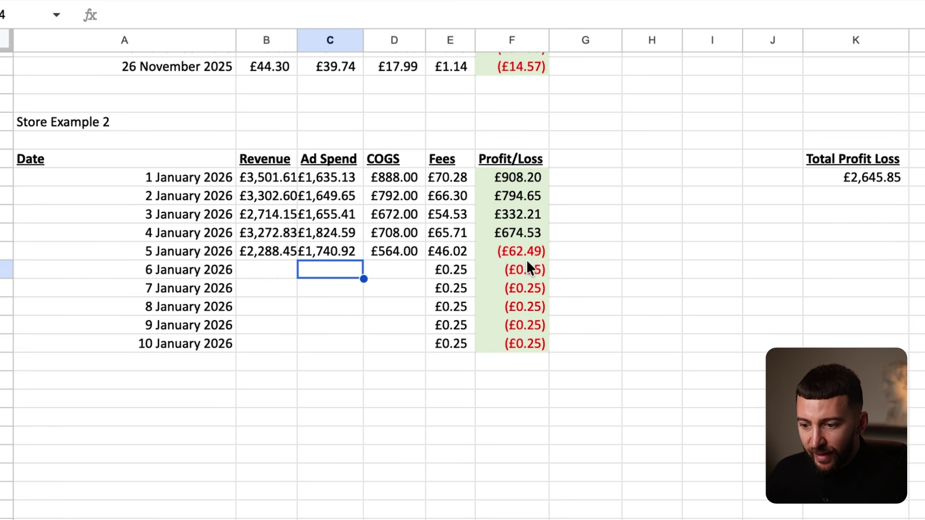
left_click_drag(262, 256, 514, 250)
Set Shopify Analytics to 6 January and enter £2,317.76 as that day's revenue.
left_click(517, 250)
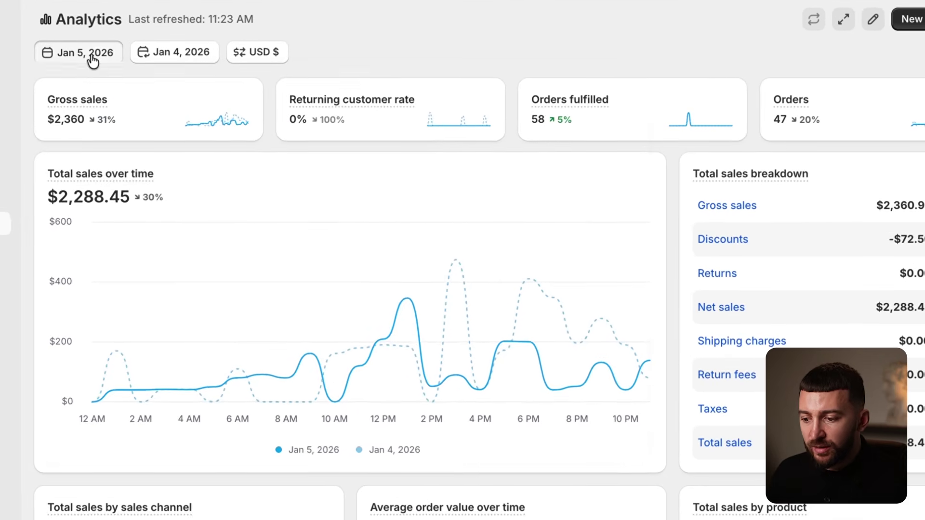
left_click(93, 58)
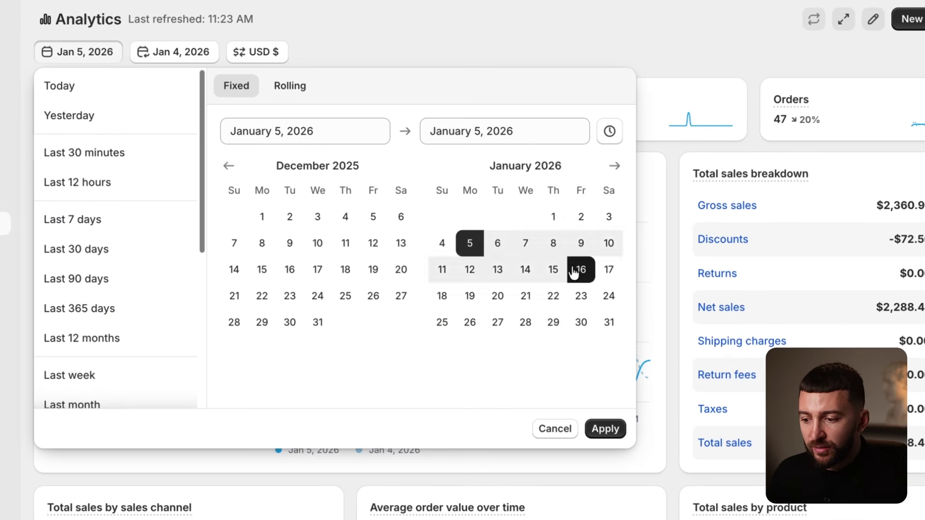
left_click(498, 244)
left_click(605, 429)
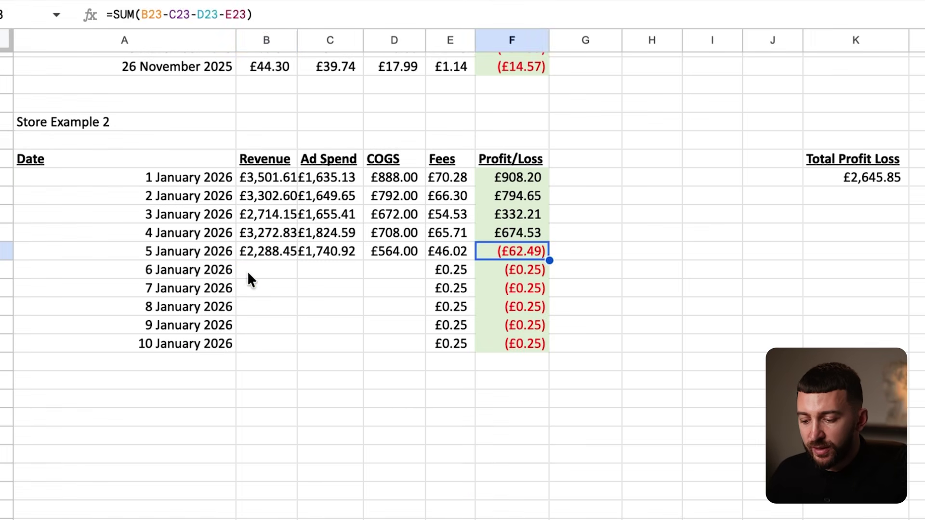
left_click(276, 268)
type("2317.76")
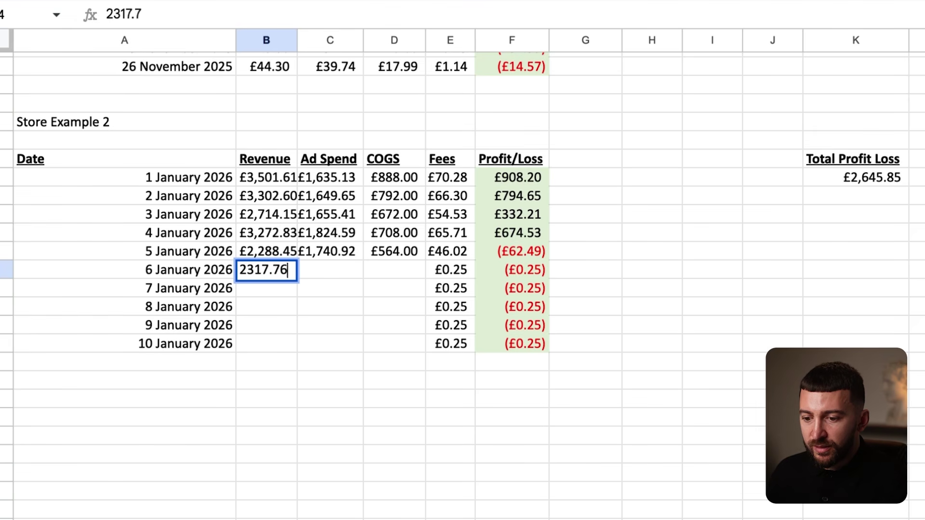
key("Return")
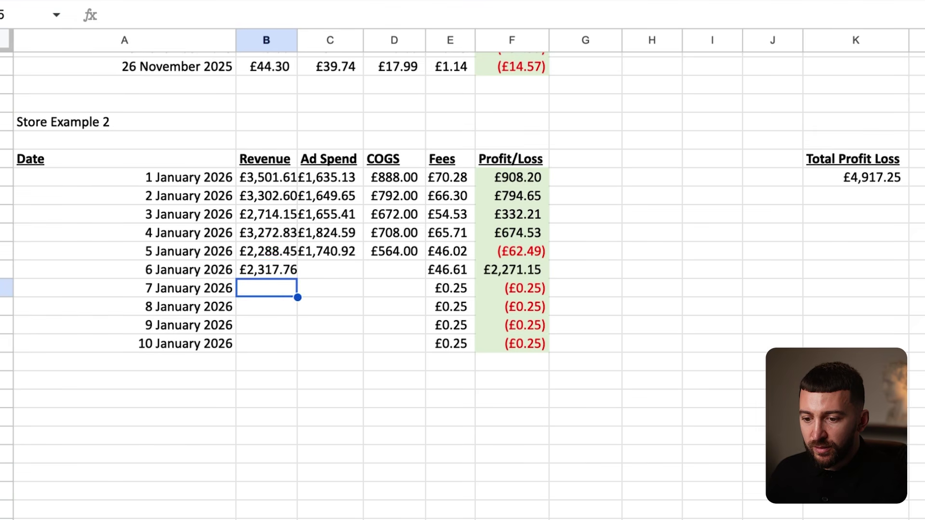
key("Up")
key("Right")
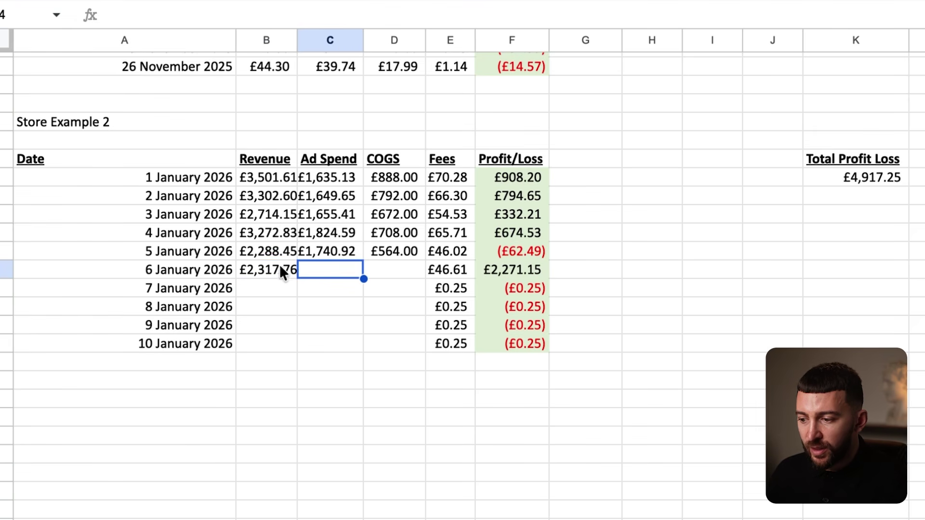
Look up the 6 January 2026 campaign spend and enter £1,681.70 as ad spend.
key("ctrl+Tab")
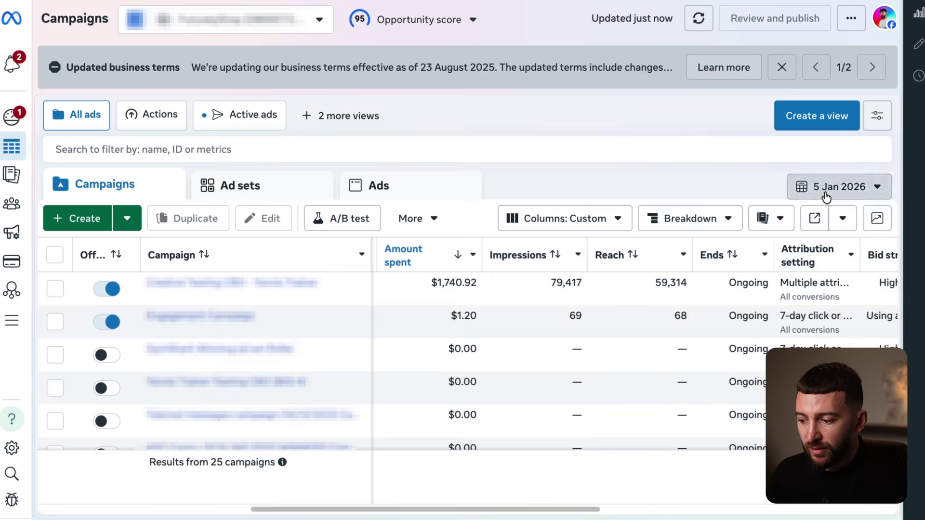
left_click(826, 194)
left_click(622, 252)
left_click(881, 505)
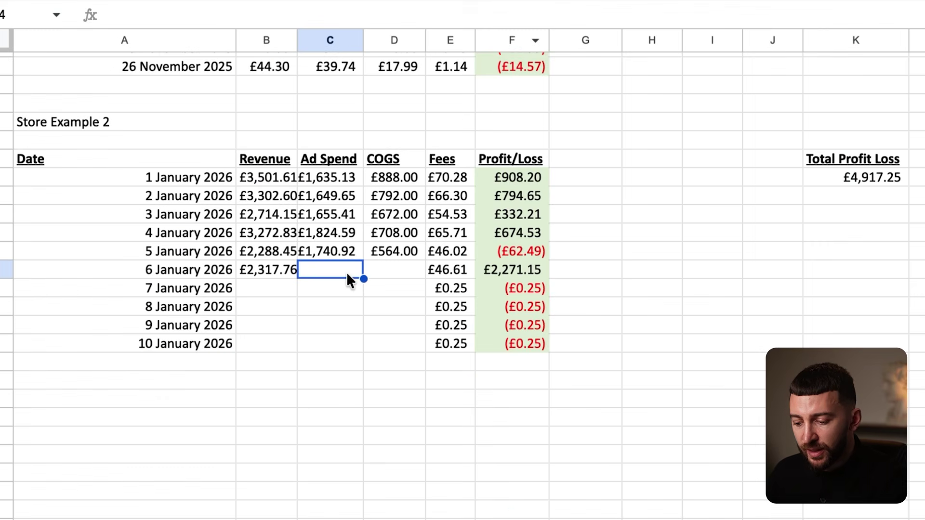
type("1")
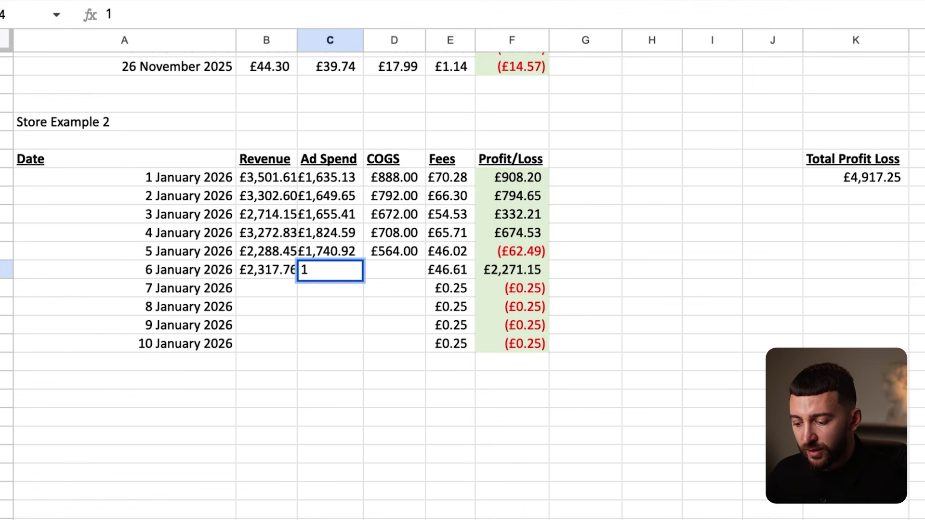
type(",681.7")
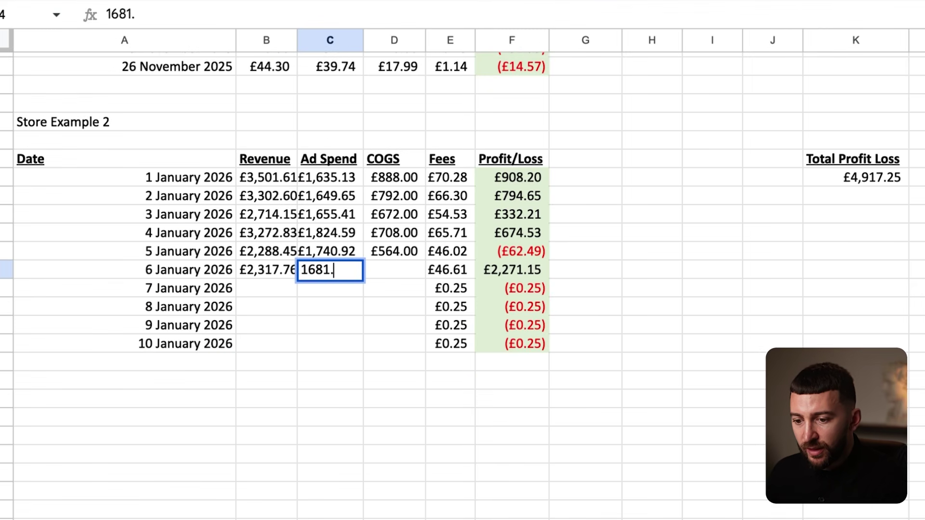
key("Return")
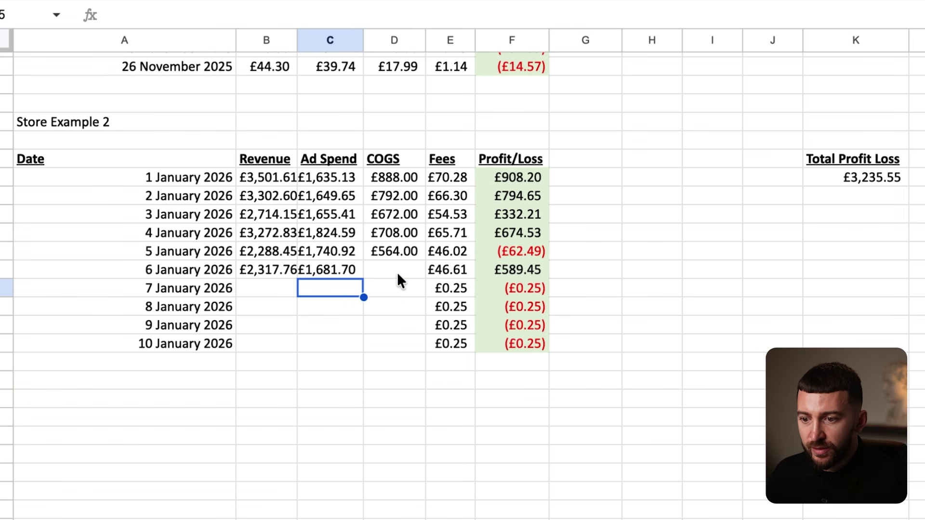
Calculate 49 × 12 and enter £588 as the 6 January COGS.
left_click(394, 269)
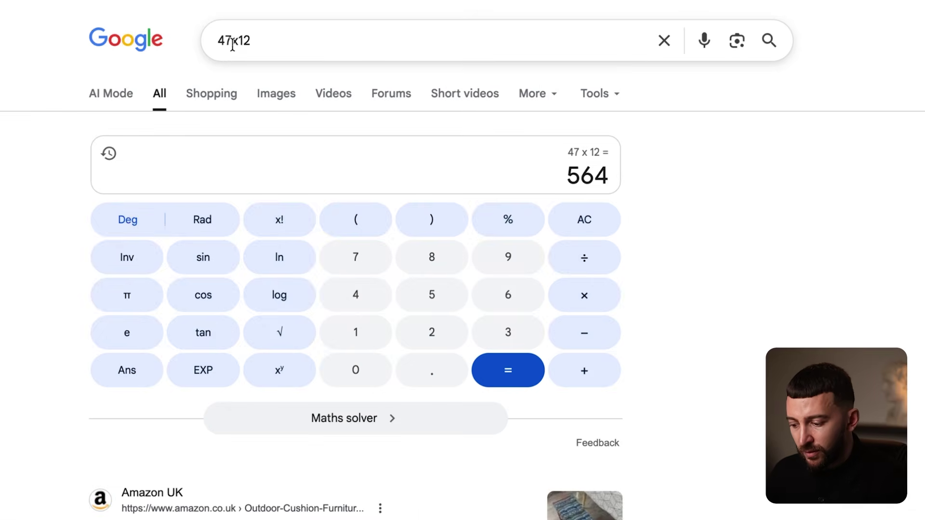
left_click(233, 41)
key("BackSpace")
type("9")
key("Return")
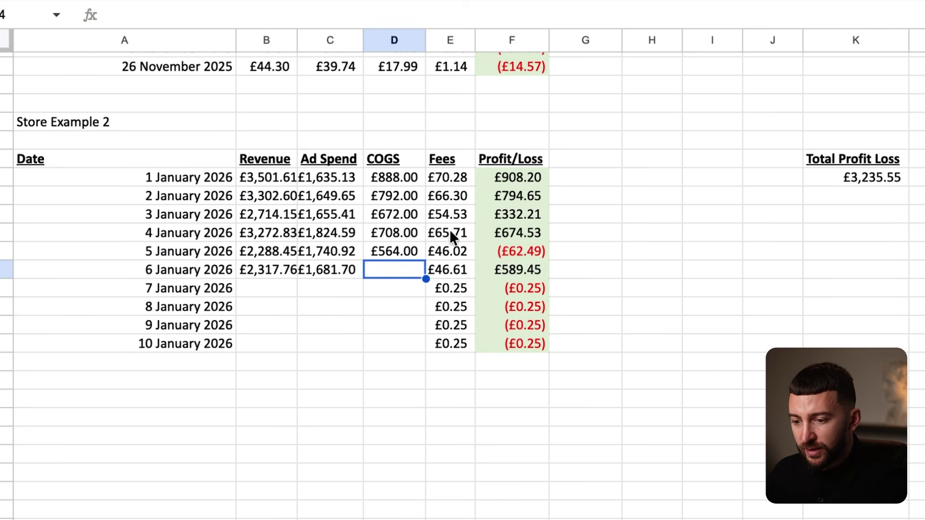
type("588")
key("Return")
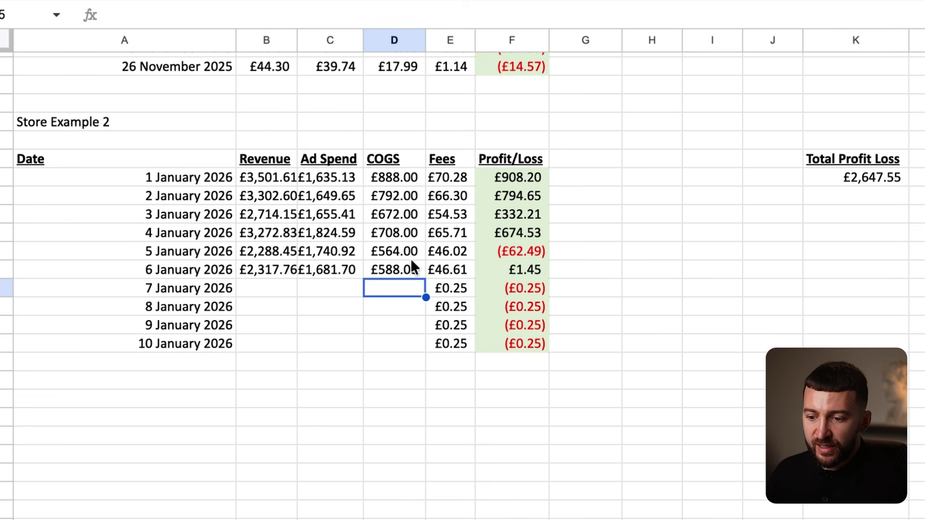
Verify the 1–6 January profit formulas, including £1.45 for 6 January, then return to Shopify analytics.
left_click_drag(518, 272, 298, 273)
left_click(524, 269)
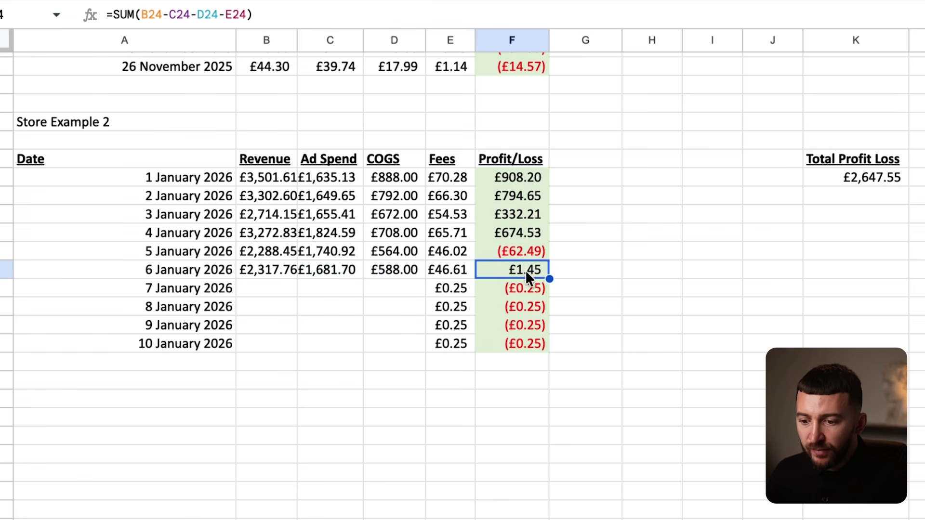
left_click(627, 324)
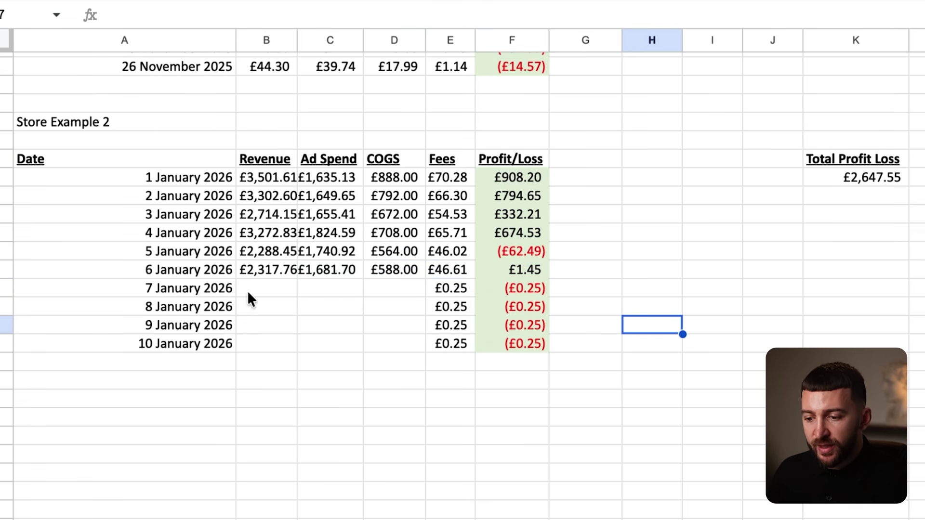
left_click(521, 251)
left_click(516, 184)
left_click_drag(516, 189, 520, 255)
left_click(518, 271)
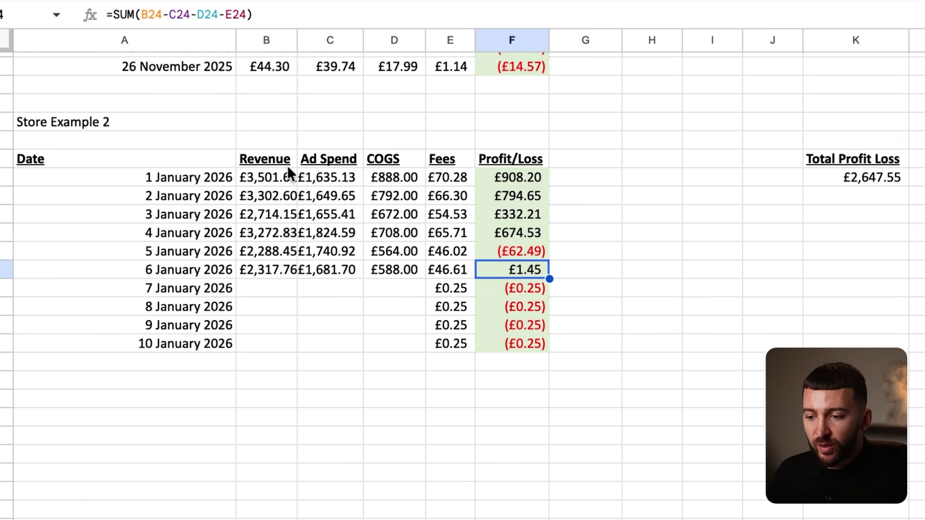
left_click_drag(515, 180, 539, 234)
left_click(526, 230)
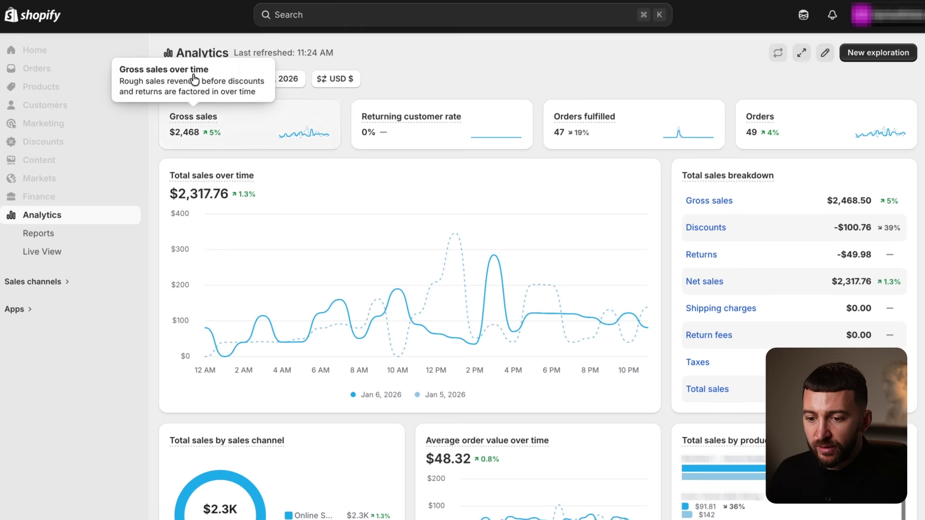
left_click(194, 78)
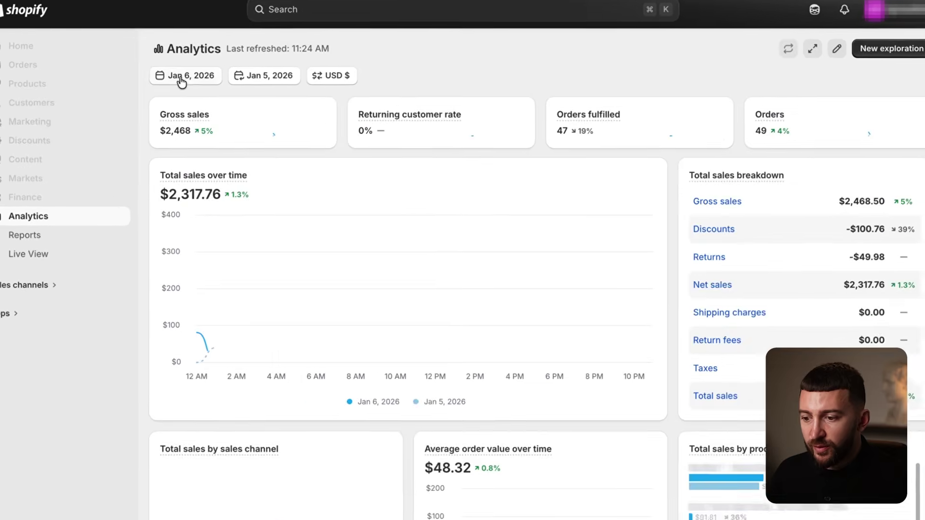
Set the analytics dashboard to report only 24 February 2026.
left_click(183, 78)
left_click(623, 169)
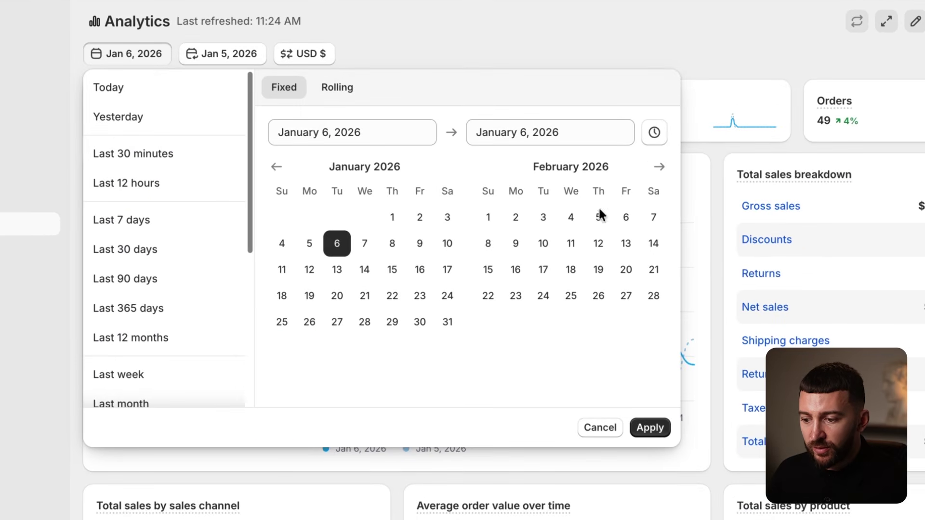
left_click(544, 296)
left_click(541, 306)
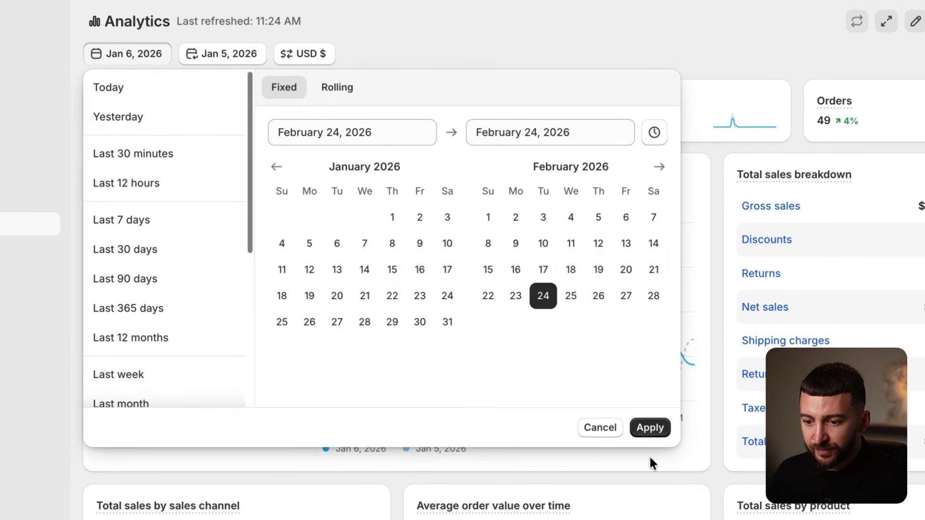
left_click(650, 428)
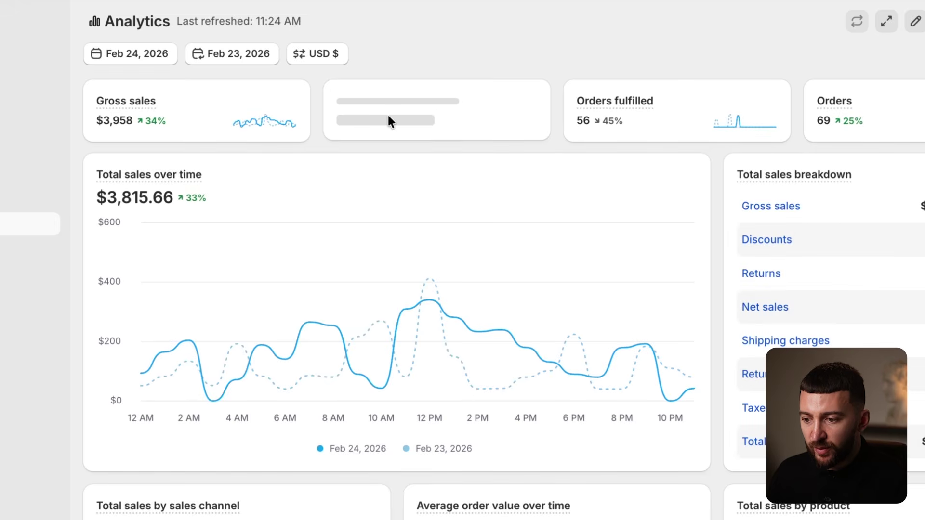
Change the dashboard date to the single day 1 March 2026.
left_click(119, 58)
left_click(659, 168)
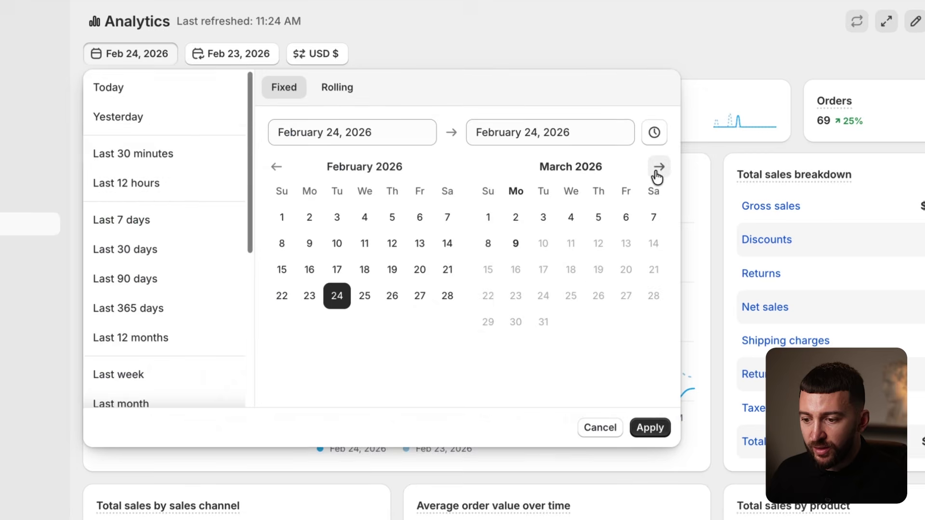
left_click(489, 217)
left_click(488, 218)
left_click(650, 428)
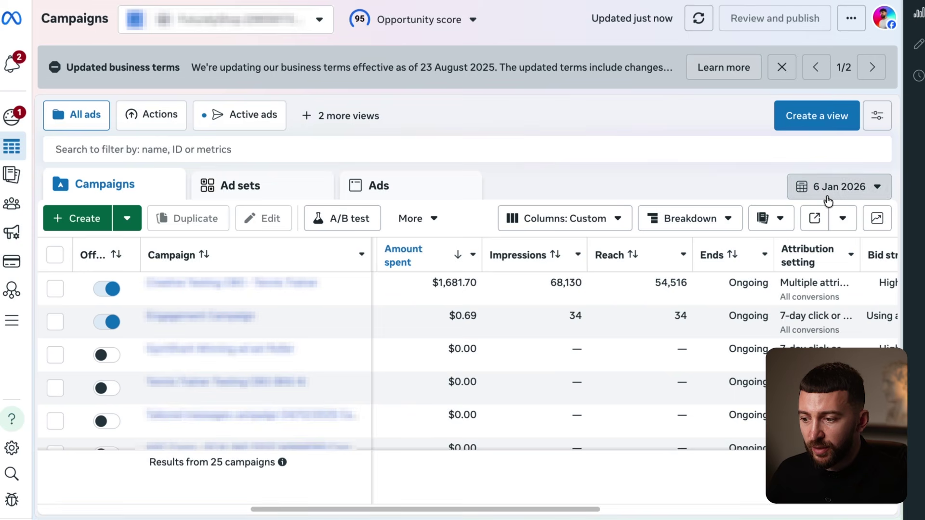
Change the Meta Ads campaigns report from 6 January to 1 March 2026.
left_click(839, 186)
left_click(898, 189)
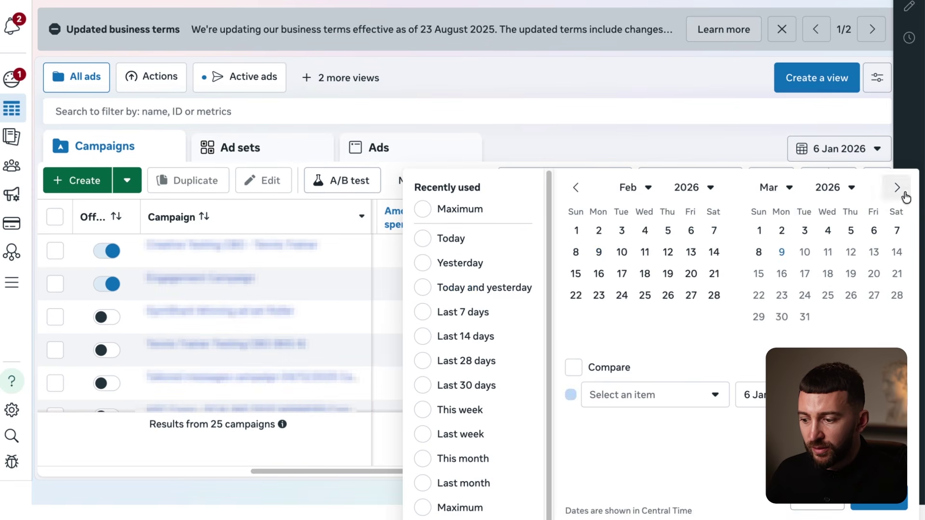
left_click(760, 231)
left_click(880, 503)
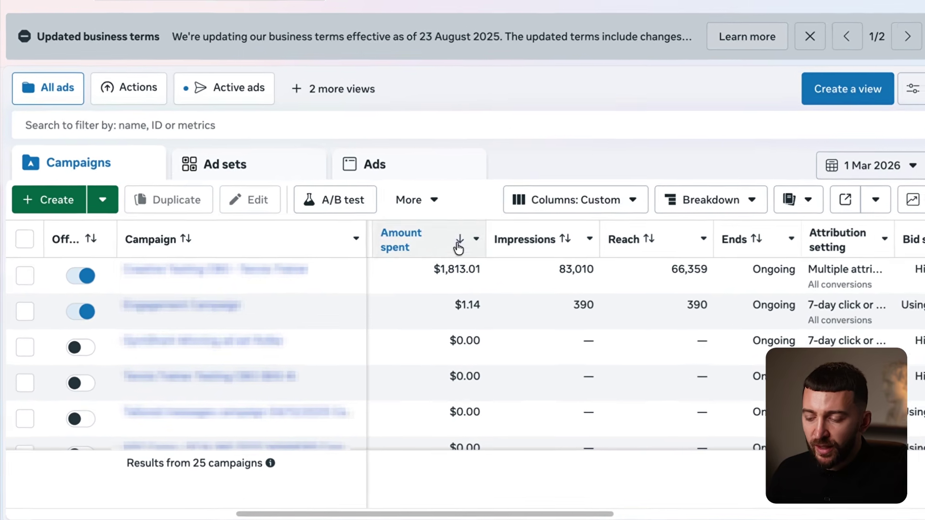
mouse_move(457, 246)
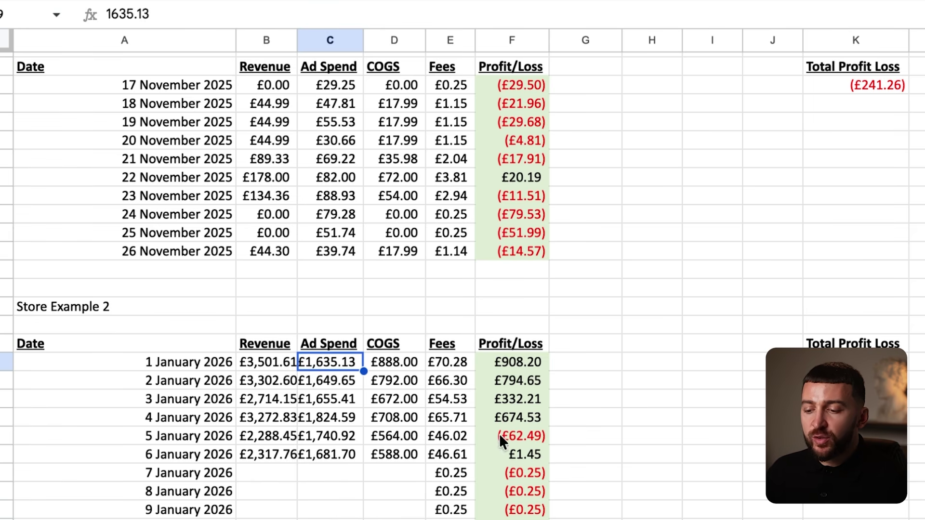
left_click_drag(505, 357, 523, 415)
left_click(519, 378)
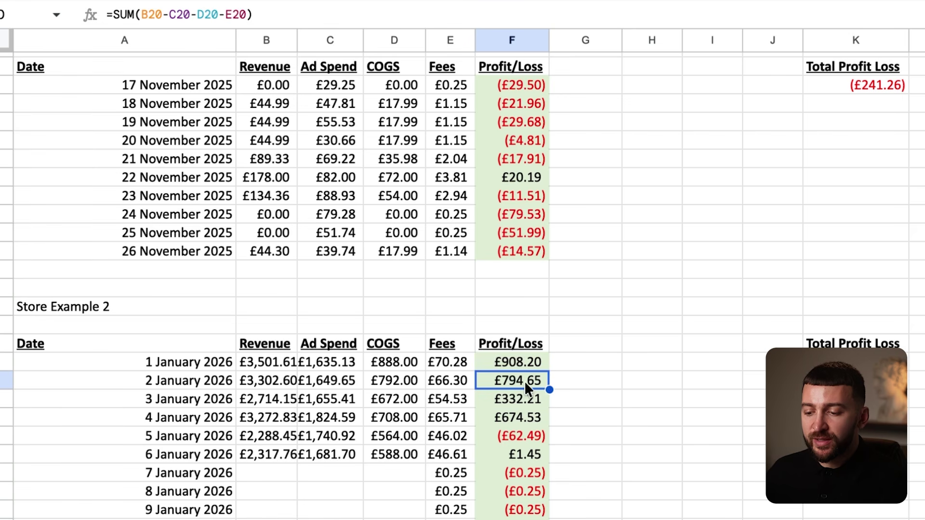
left_click(523, 440)
left_click(522, 450)
left_click(521, 443)
left_click(520, 454)
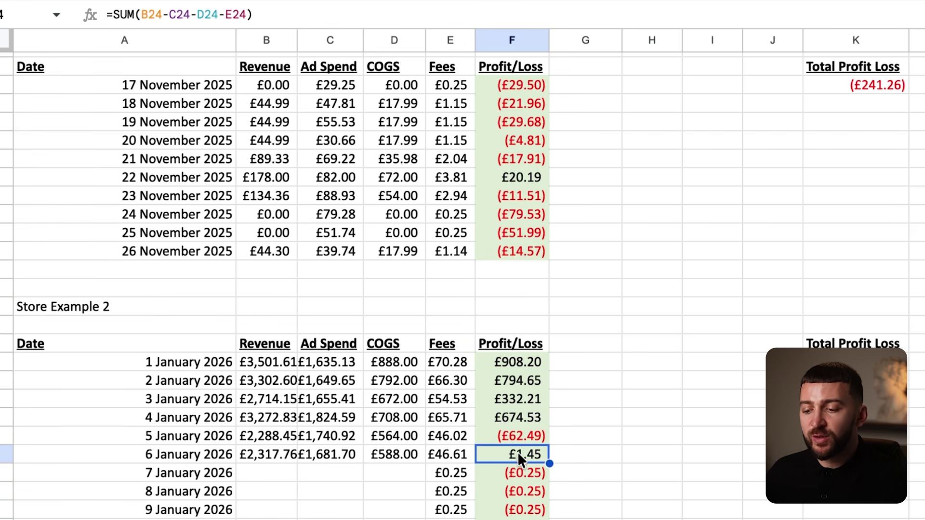
scroll(506, 434, "down", 3)
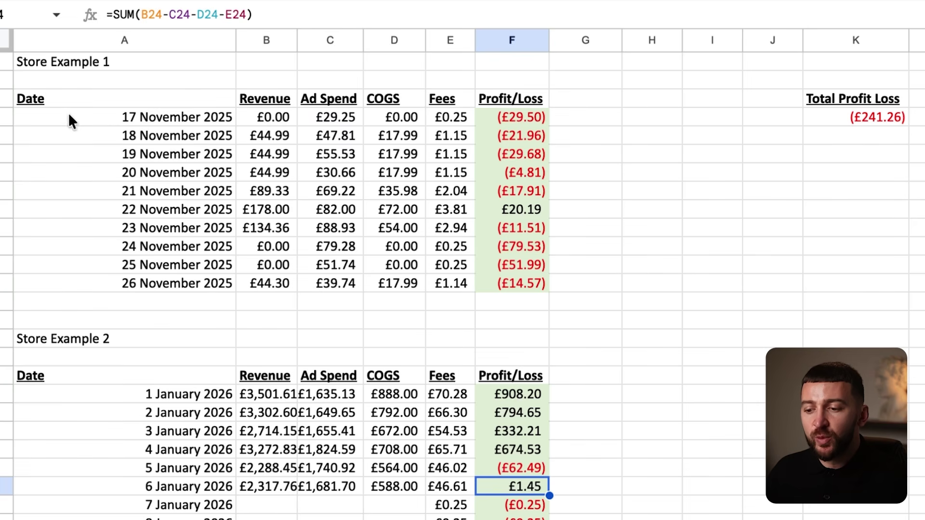
left_click_drag(55, 117, 534, 285)
left_click(640, 283)
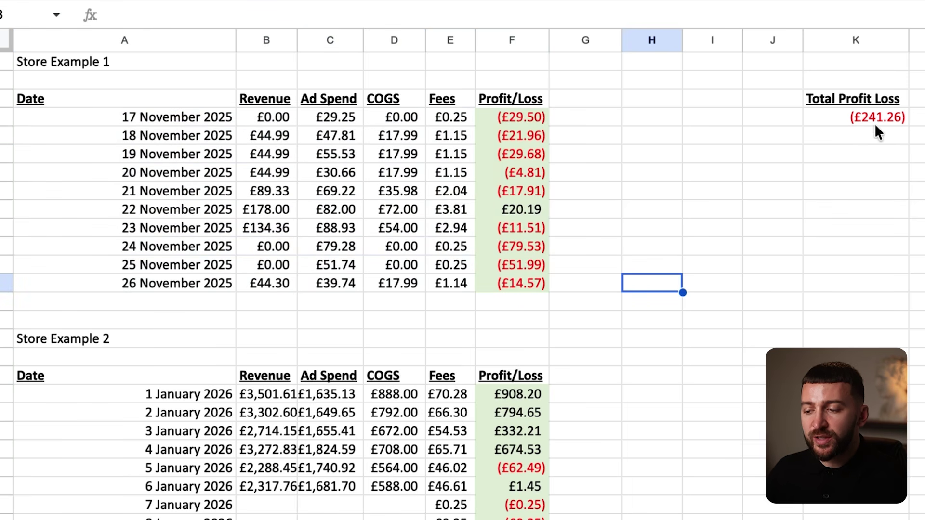
left_click(919, 123)
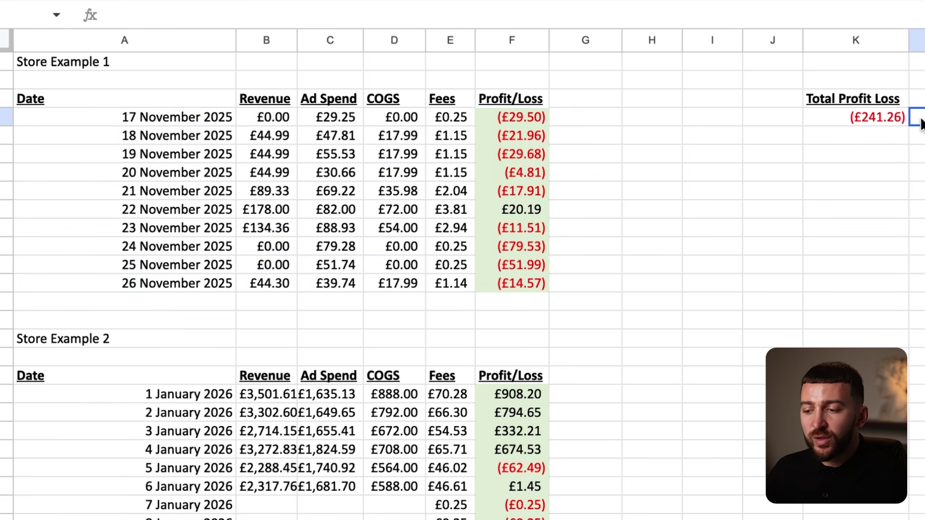
left_click(869, 113)
left_click_drag(116, 121, 542, 285)
left_click(621, 284)
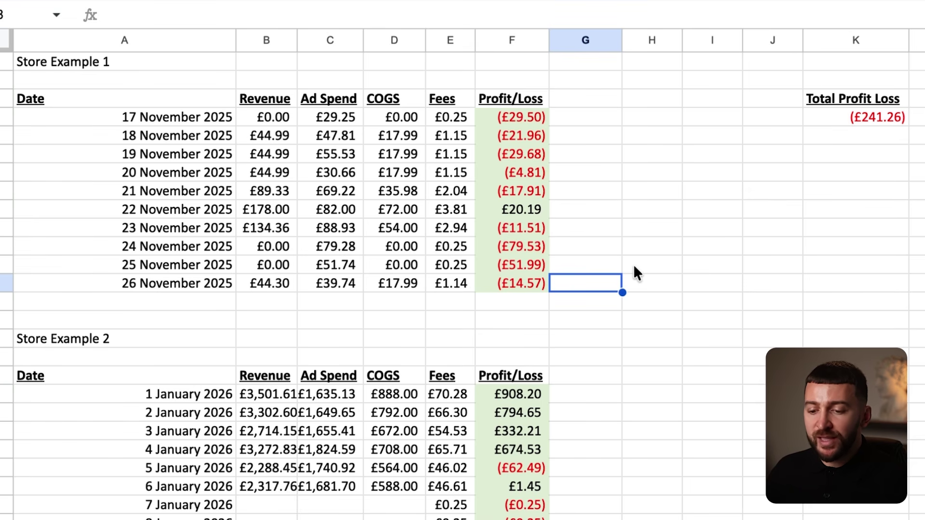
left_click_drag(31, 357, 585, 517)
left_click(755, 505)
scroll(618, 439, "down", 2)
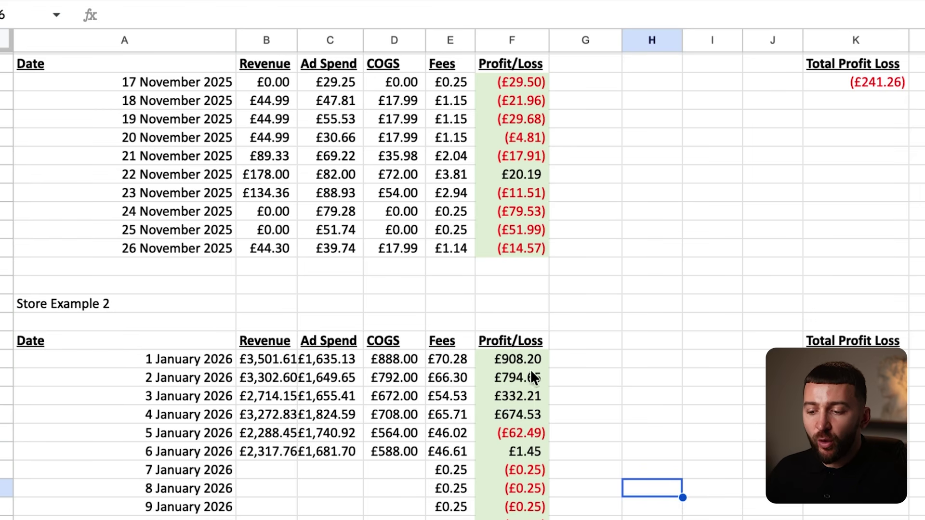
left_click_drag(508, 359, 533, 506)
left_click(530, 518)
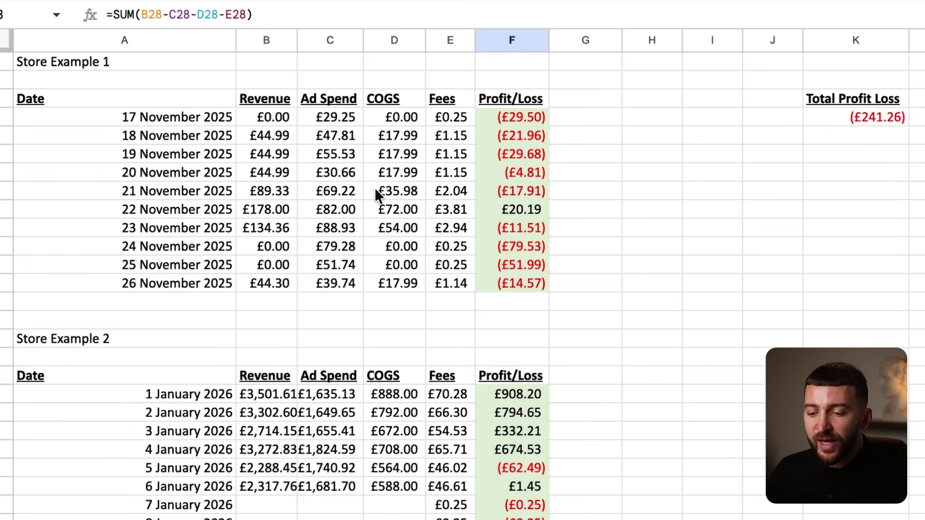
left_click(333, 401)
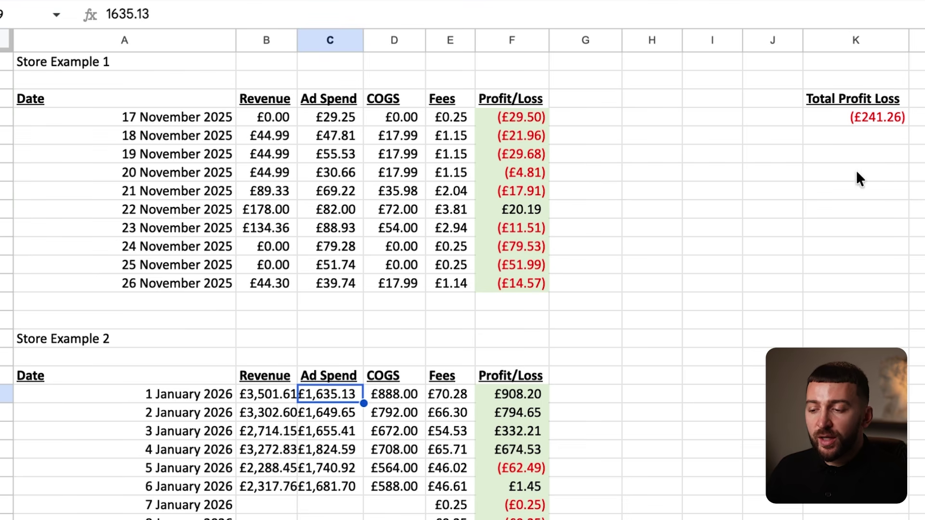
left_click(868, 122)
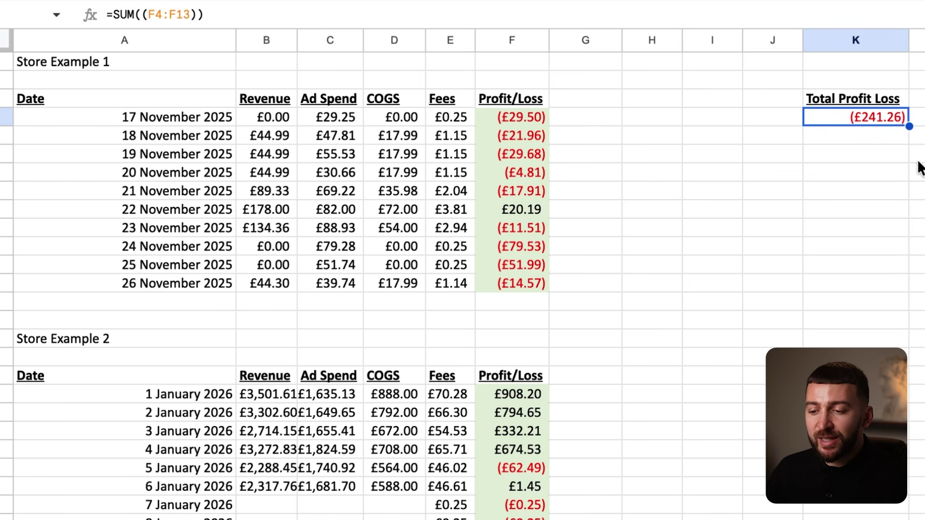
Inspect Store Example 1's daily profit formulas and its £241.26 total profit loss formula.
left_click_drag(493, 124, 522, 262)
left_click(509, 223)
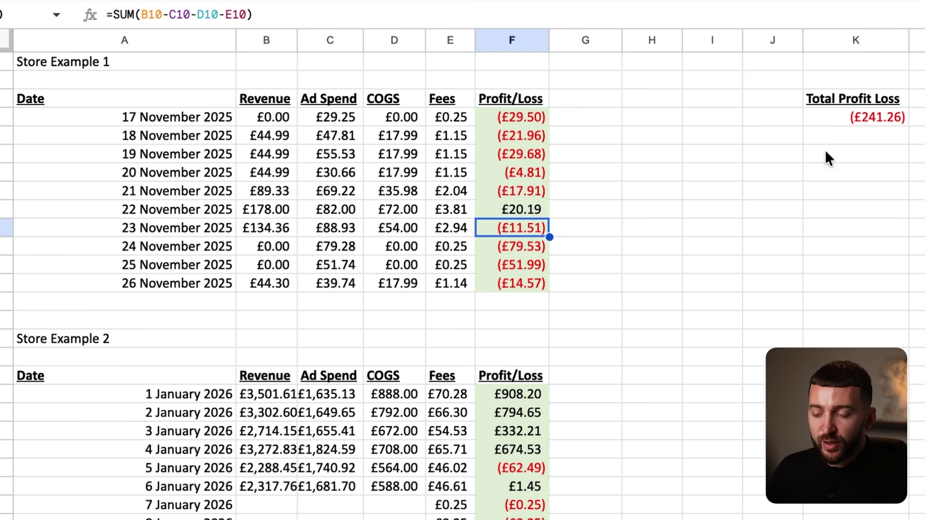
left_click(860, 121)
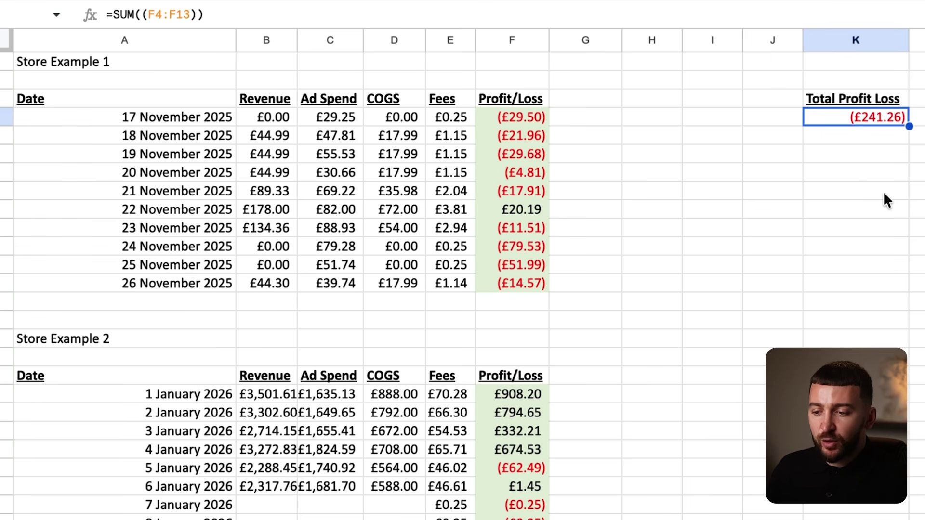
left_click(502, 118)
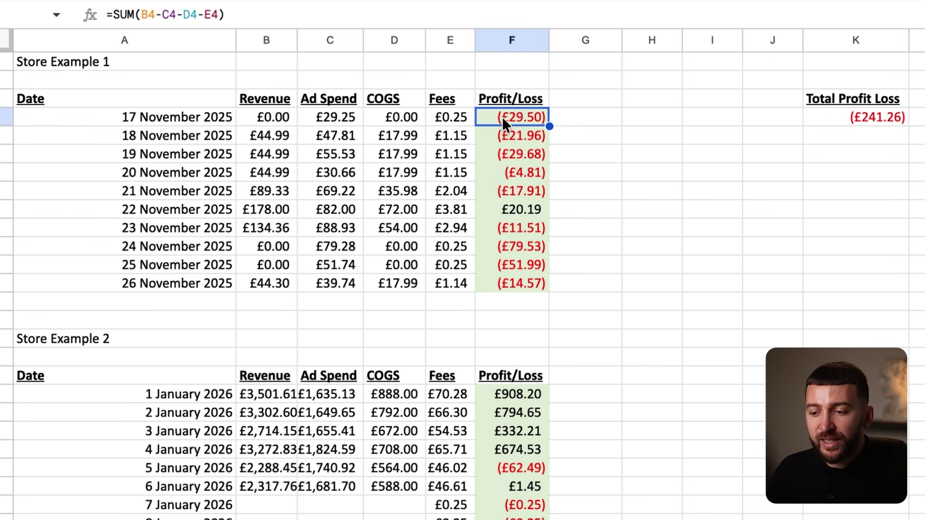
left_click(507, 136)
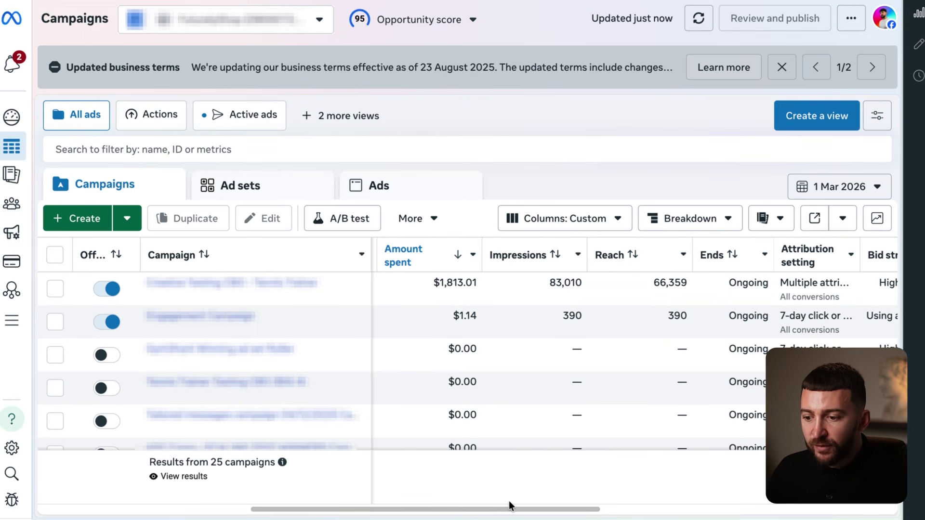
Scroll to the campaign budgets and spend, then check the 19 November COGS cell in Sheets.
left_click_drag(501, 509, 440, 510)
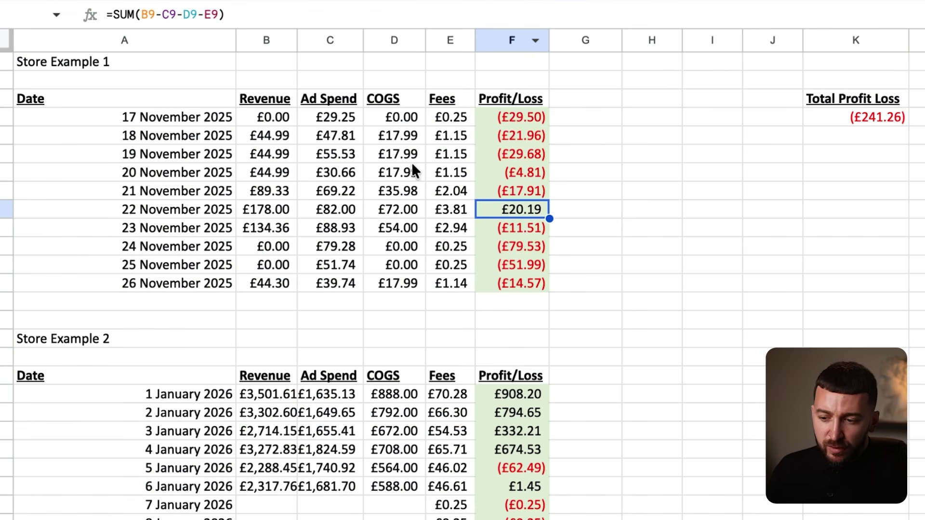
left_click(413, 155)
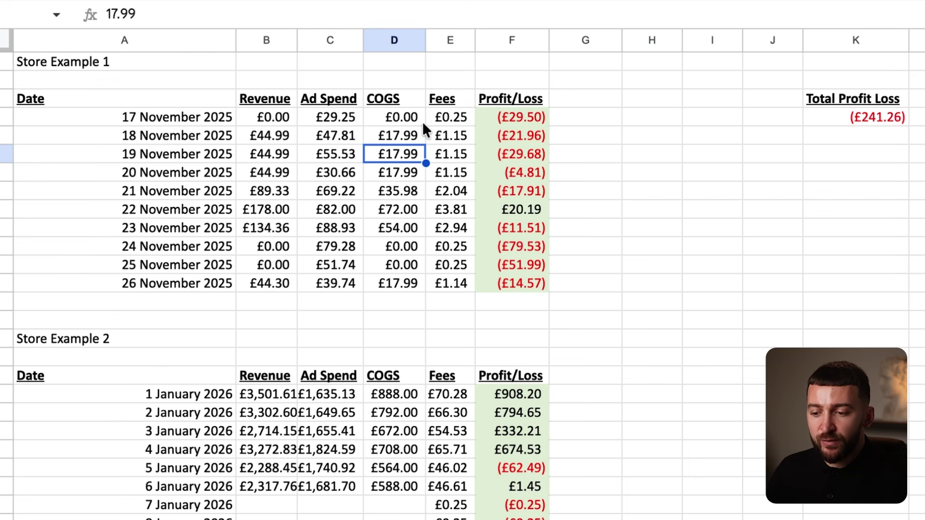
left_click(512, 217)
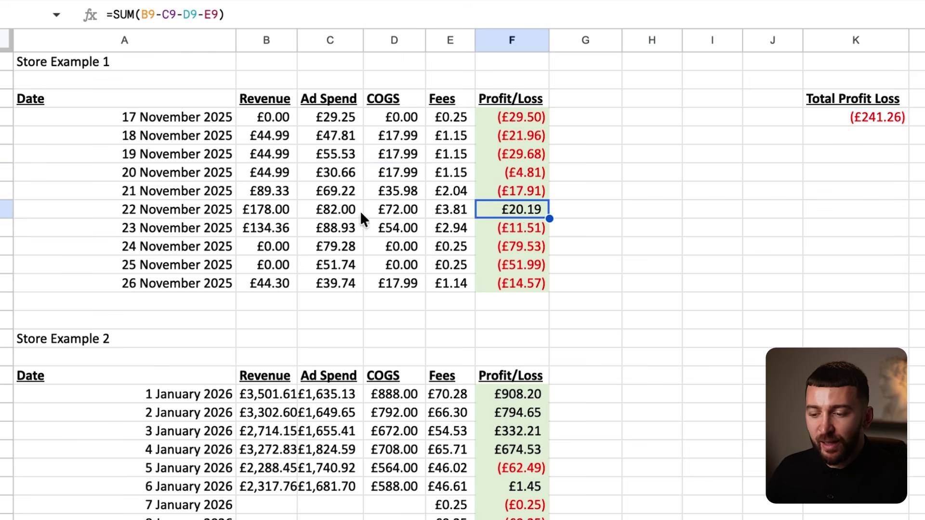
left_click_drag(157, 211, 514, 217)
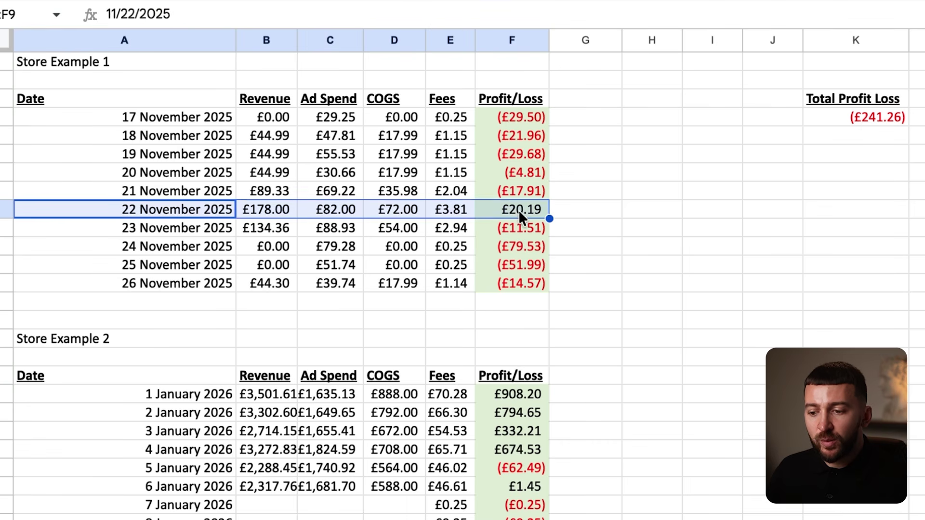
left_click(519, 213)
left_click_drag(172, 208, 504, 214)
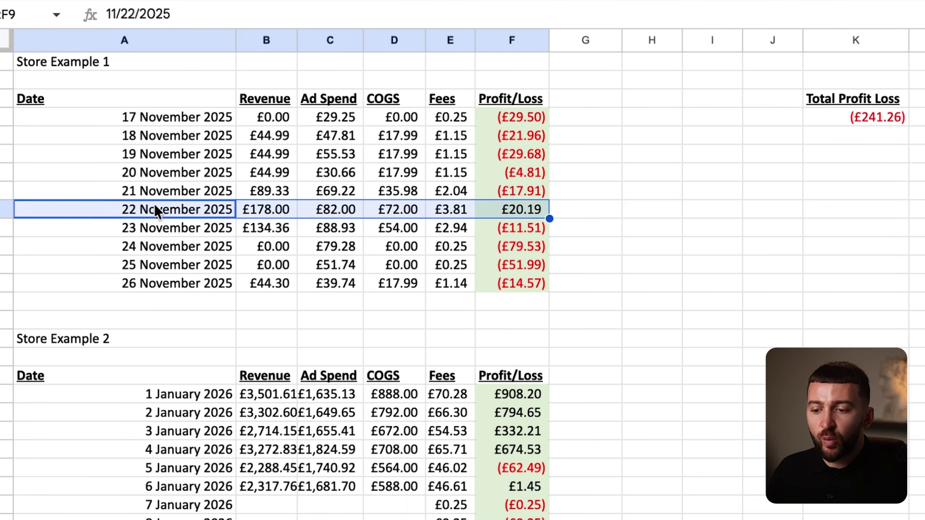
left_click(172, 208)
left_click_drag(540, 208, 172, 209)
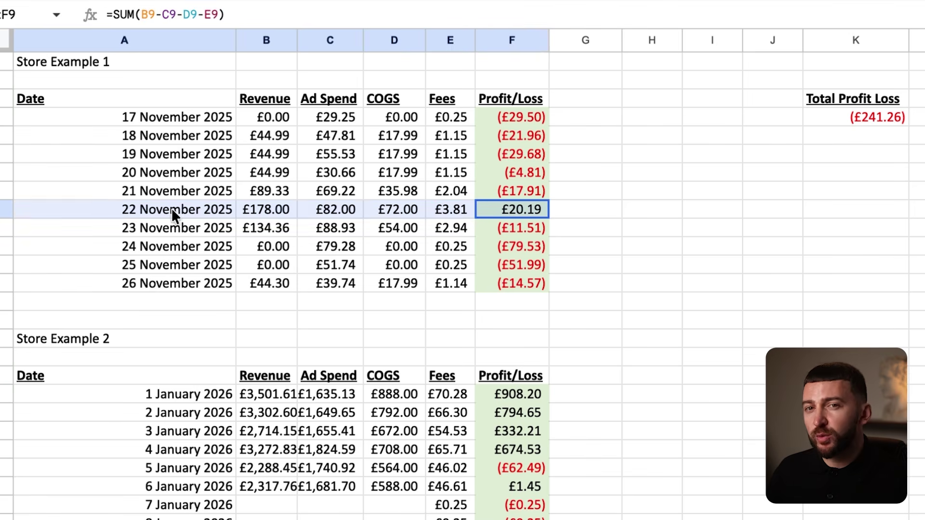